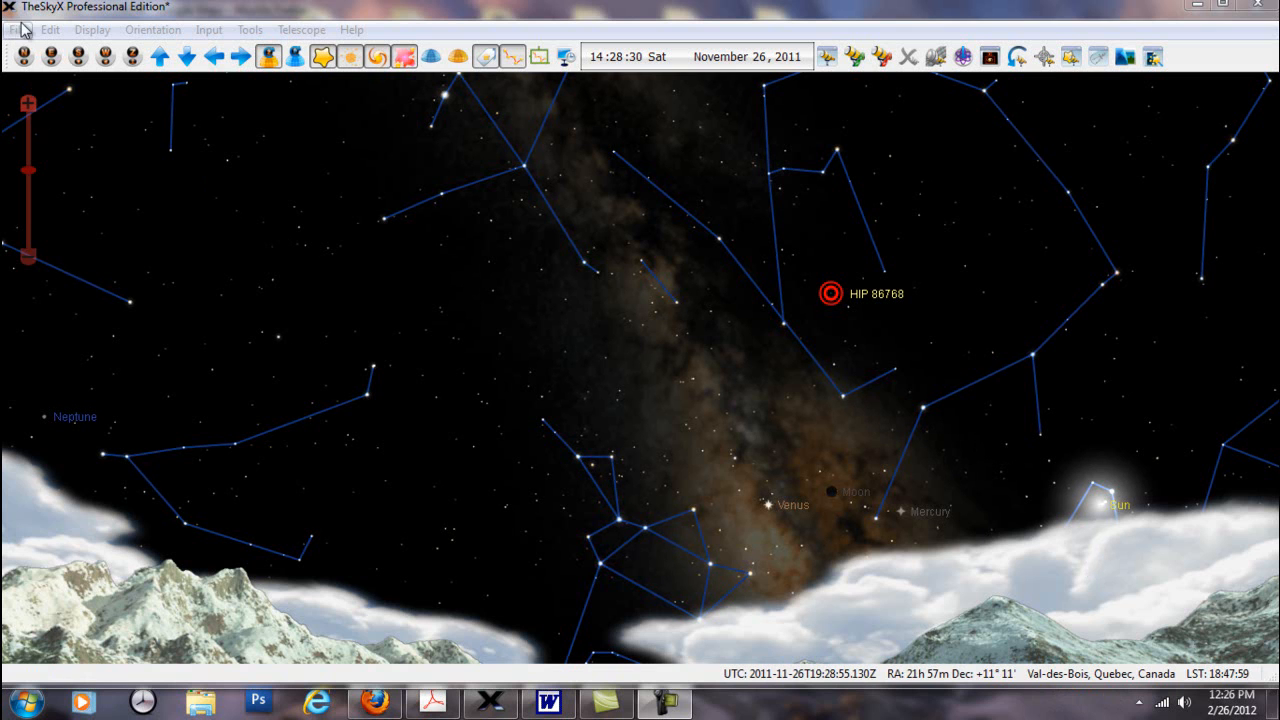
Create a new sky chart and restore the default Sky Chart settings
{"action": "left_click", "coordinate": [23, 33]}
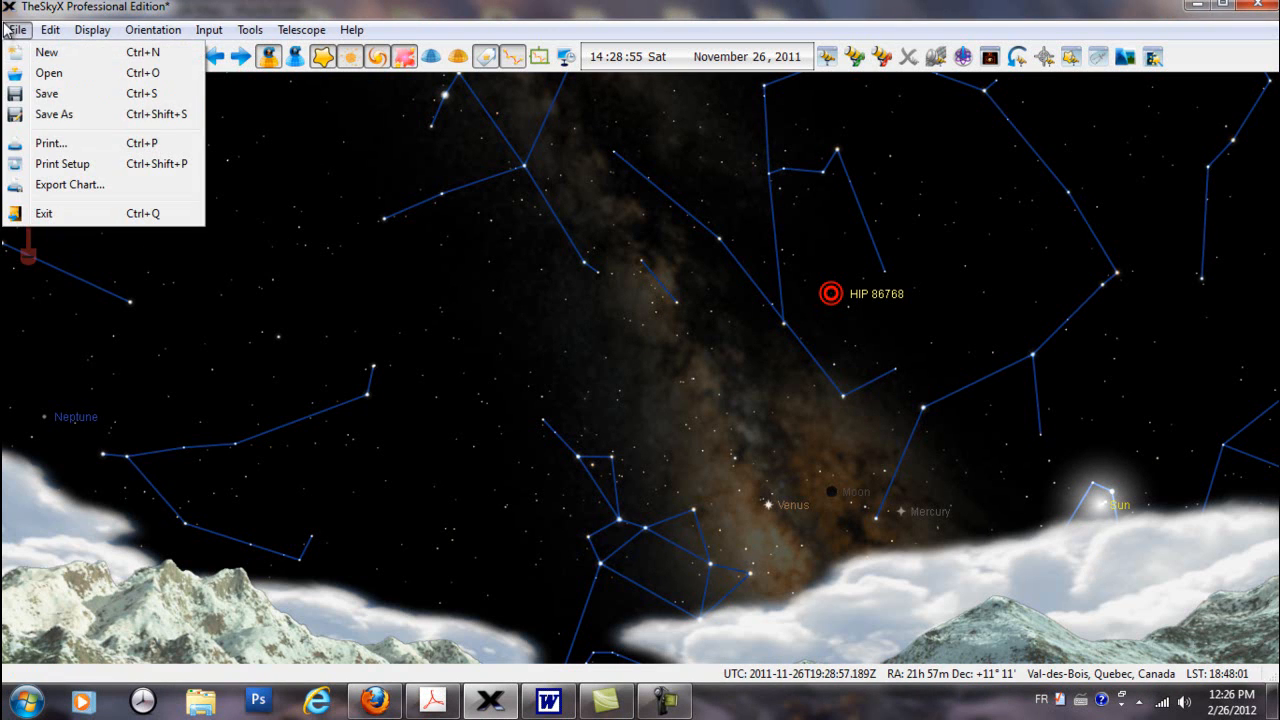
{"action": "left_click", "coordinate": [45, 52]}
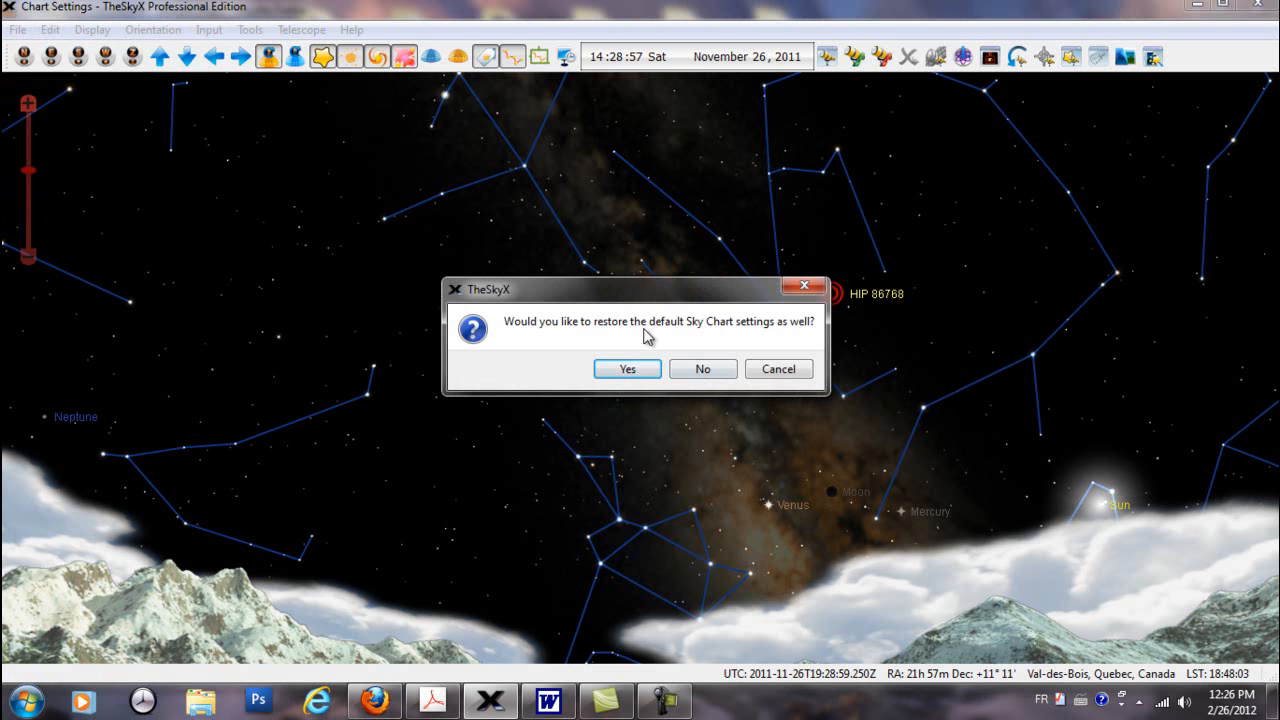
{"action": "left_click", "coordinate": [627, 369]}
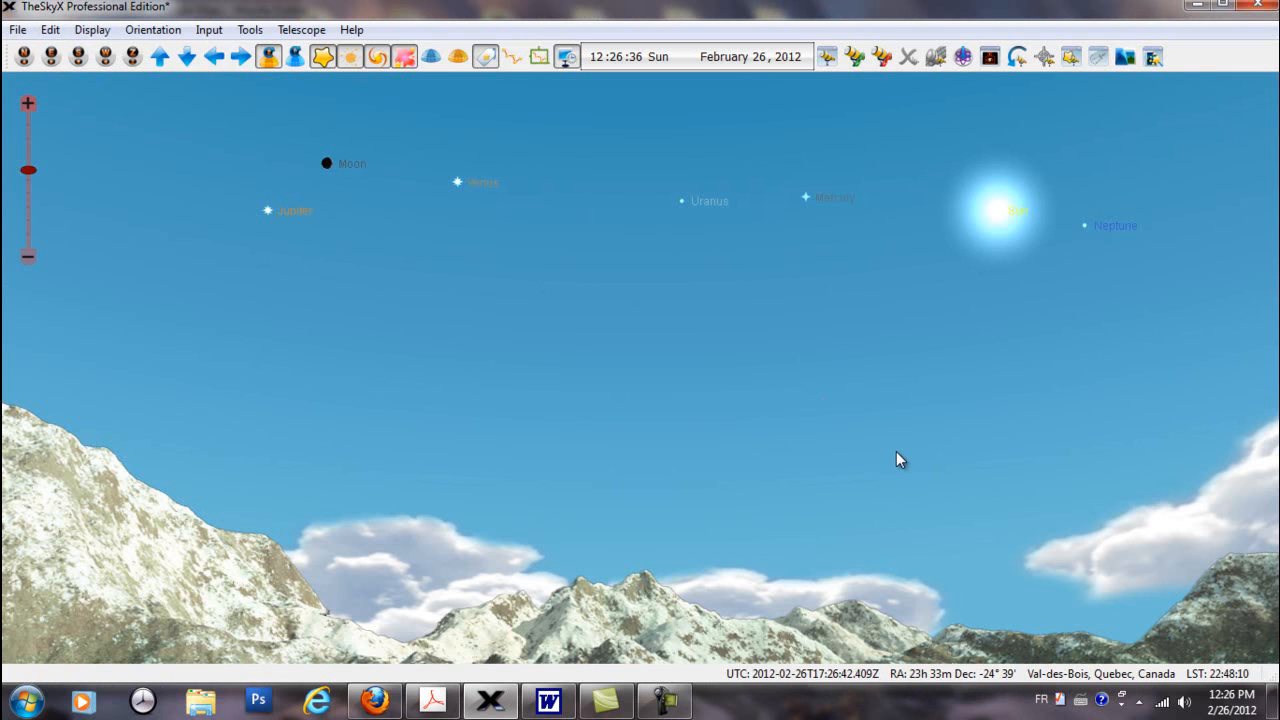
Check the viewing location assigned to the sky chart in the Location settings
{"action": "left_click", "coordinate": [208, 30]}
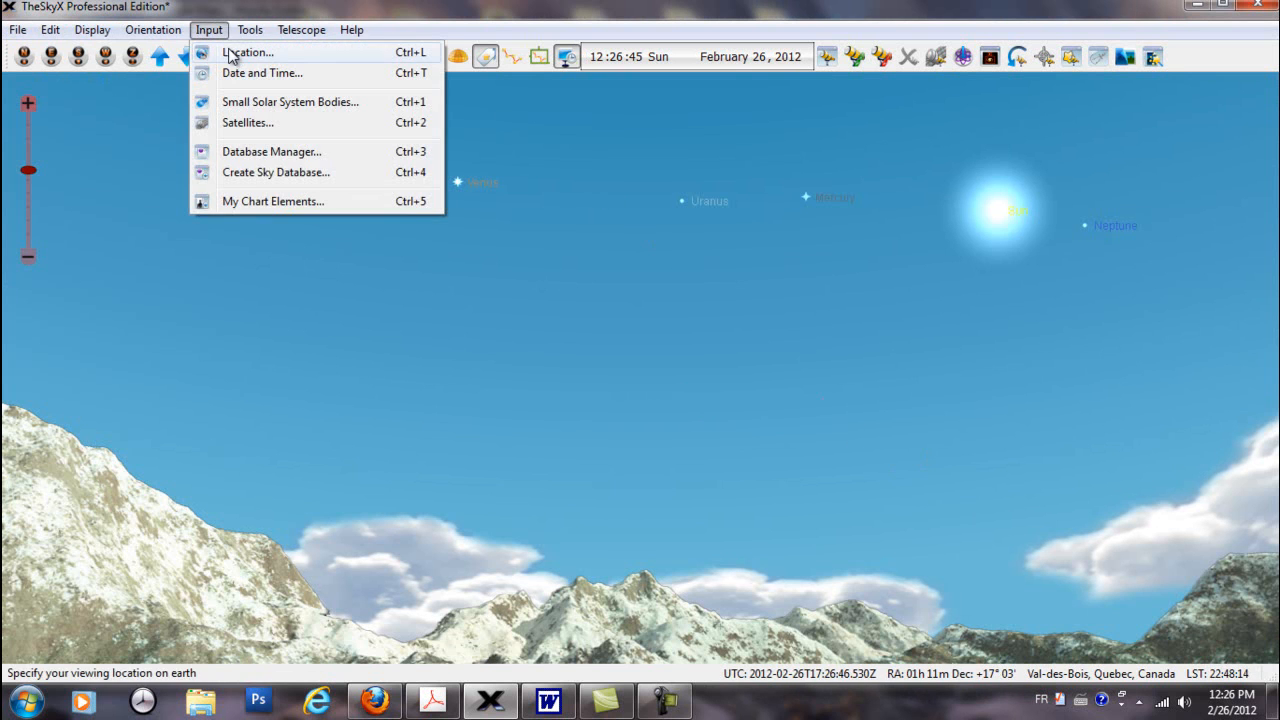
{"action": "left_click", "coordinate": [240, 49]}
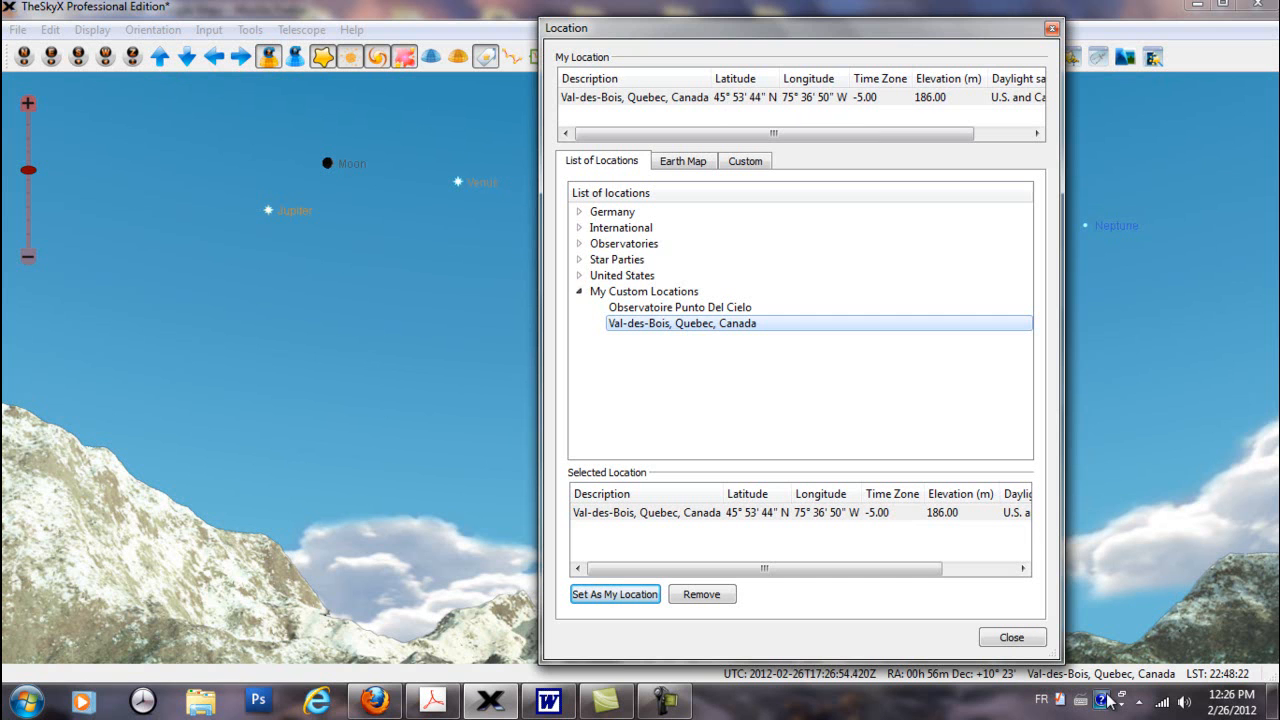
{"action": "left_click", "coordinate": [1042, 641]}
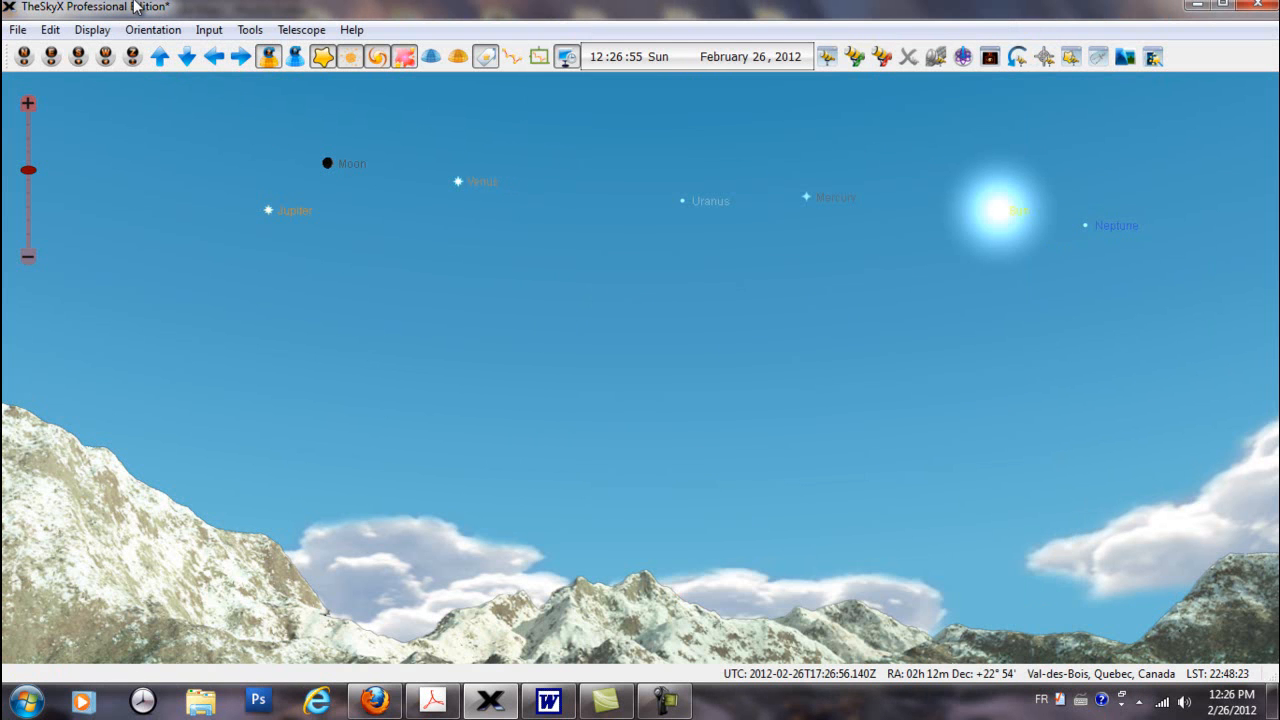
Check the sky chart's Date And Time settings and close them again
{"action": "left_click", "coordinate": [209, 29]}
{"action": "left_click", "coordinate": [257, 72]}
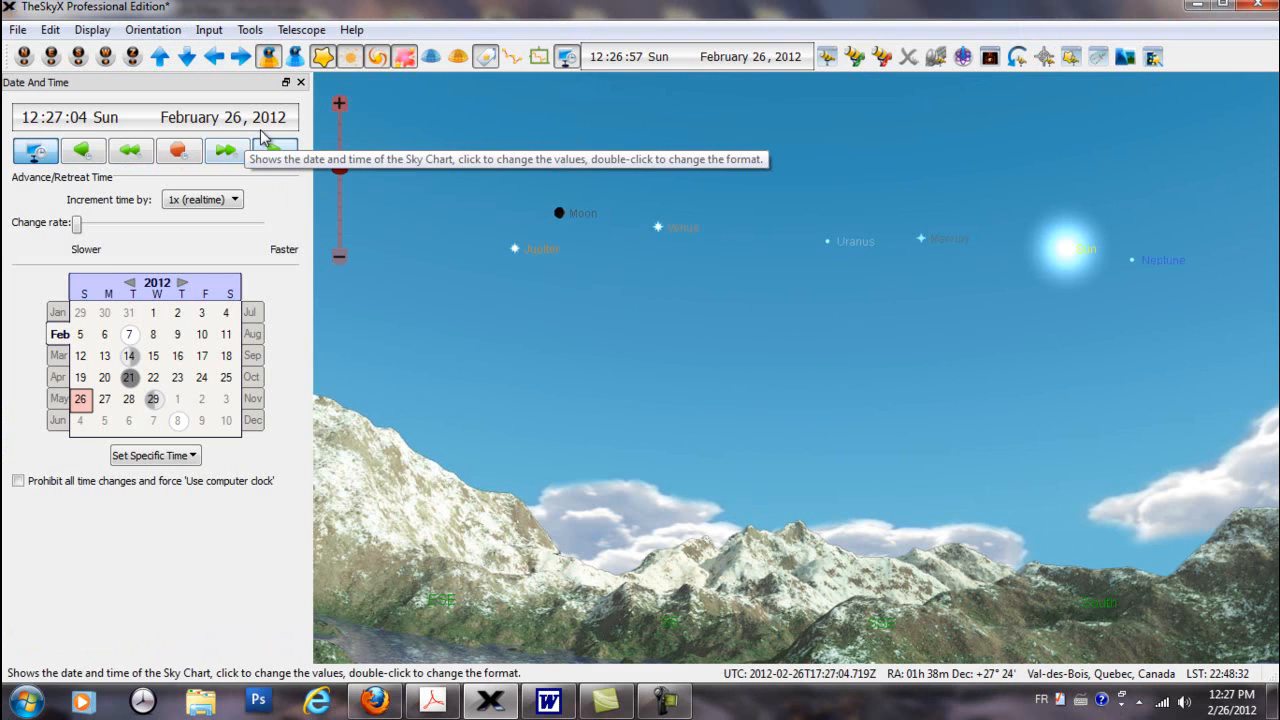
{"action": "left_click", "coordinate": [300, 82]}
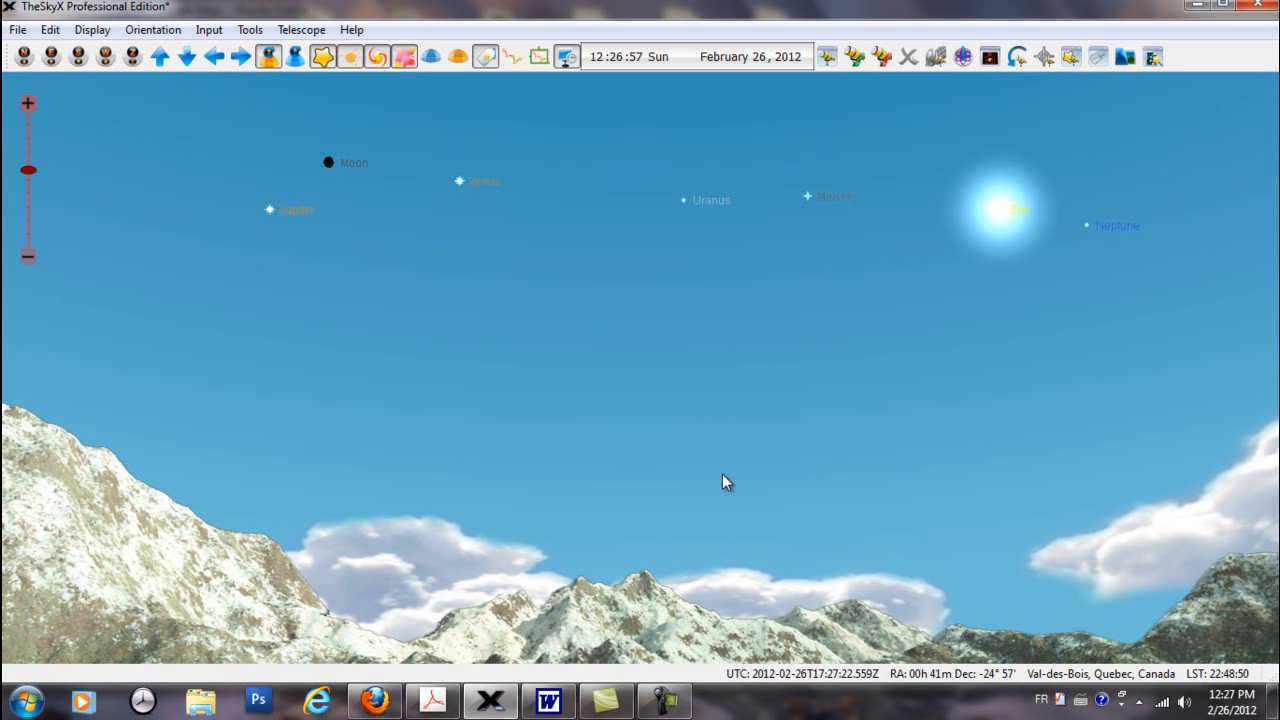
Hide the daylight on the sky chart and restore it
{"action": "left_click_drag", "start_coordinate": [737, 494], "coordinate": [754, 342]}
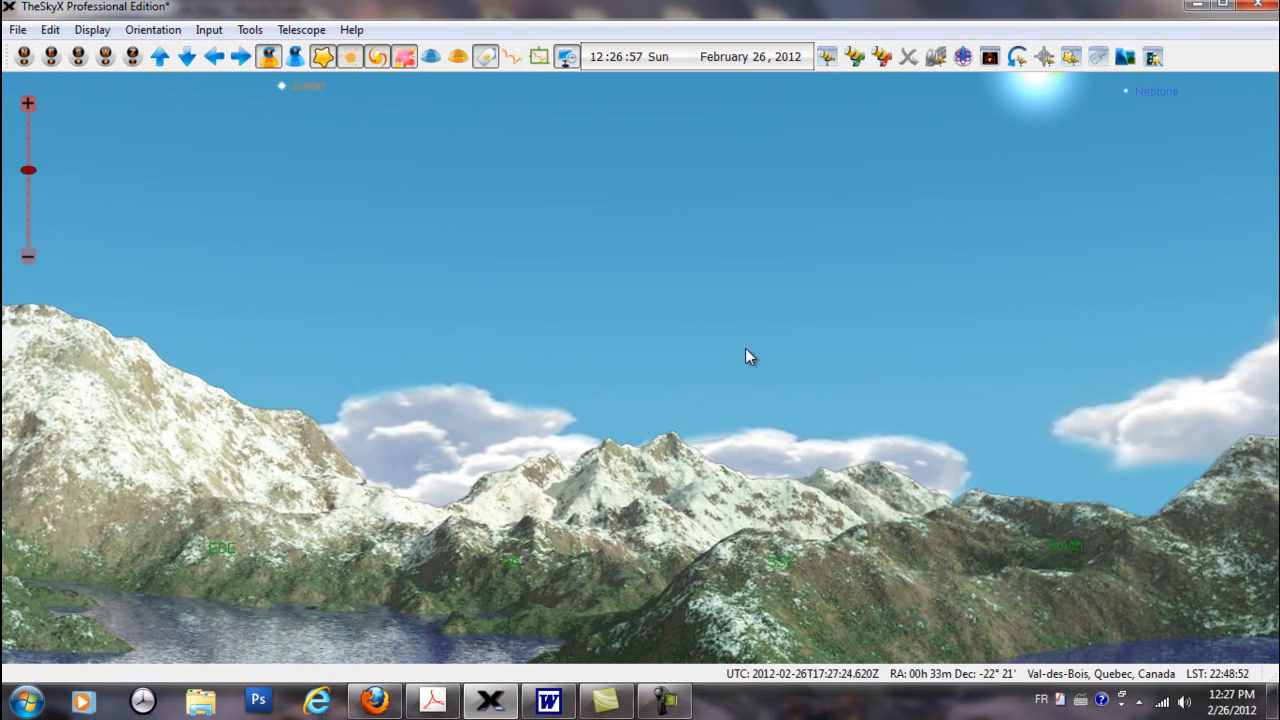
{"action": "left_click_drag", "start_coordinate": [521, 352], "coordinate": [523, 382]}
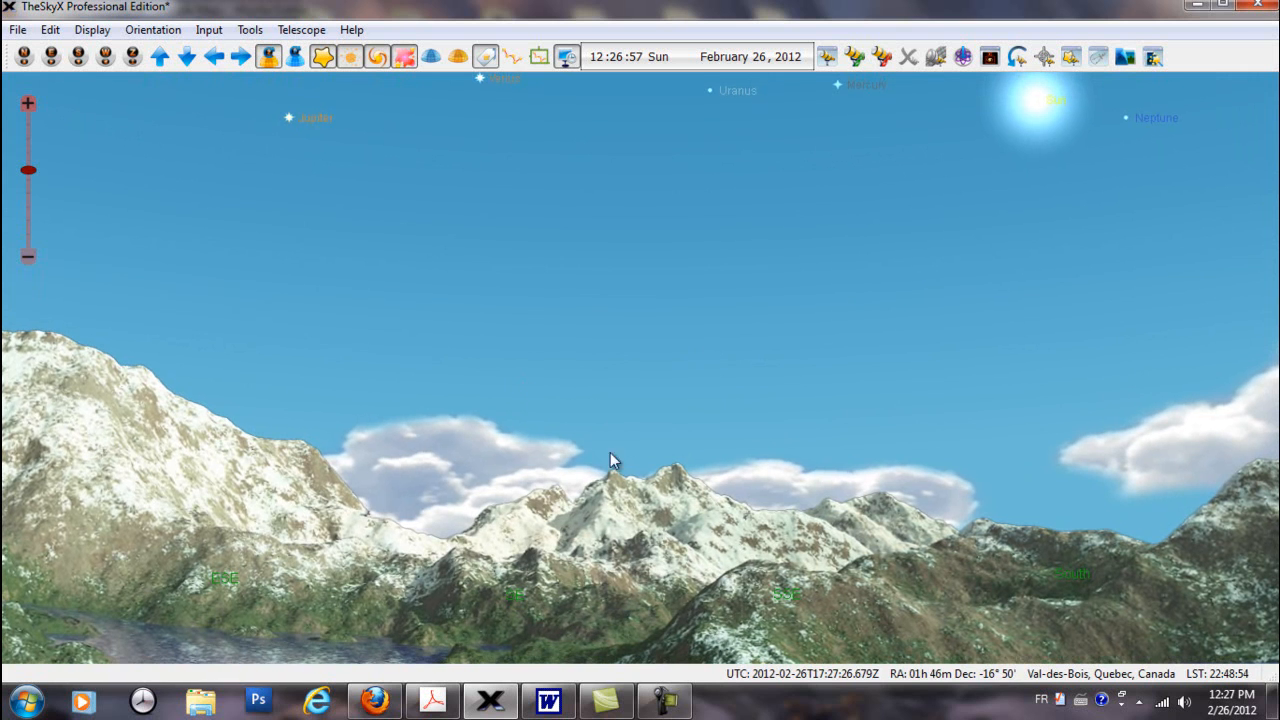
{"action": "left_click_drag", "start_coordinate": [561, 327], "coordinate": [517, 374]}
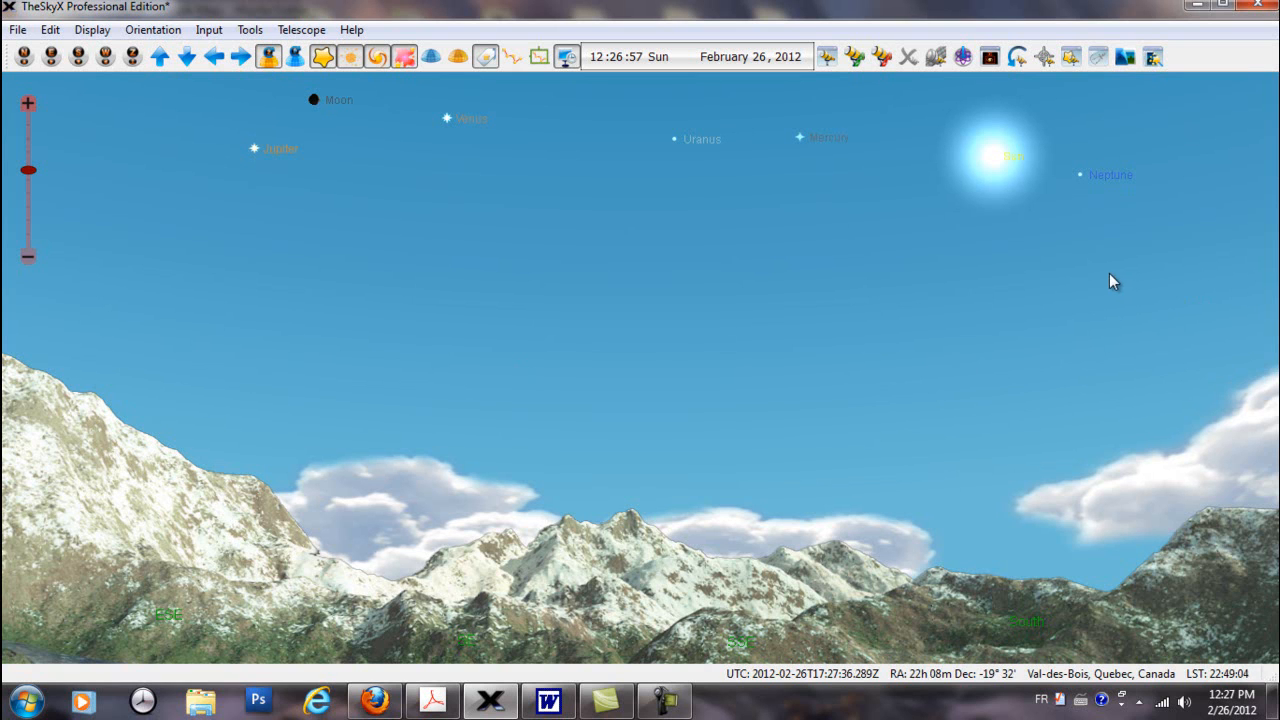
{"action": "left_click", "coordinate": [82, 38]}
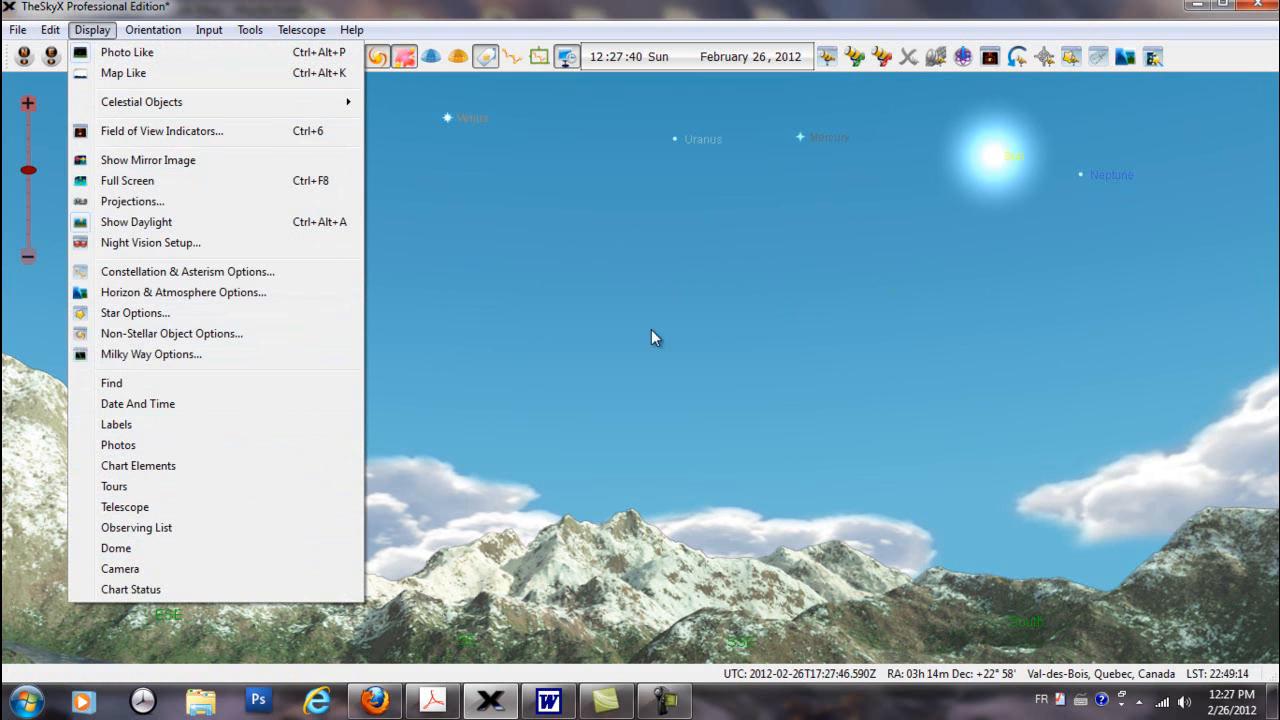
{"action": "left_click", "coordinate": [118, 226]}
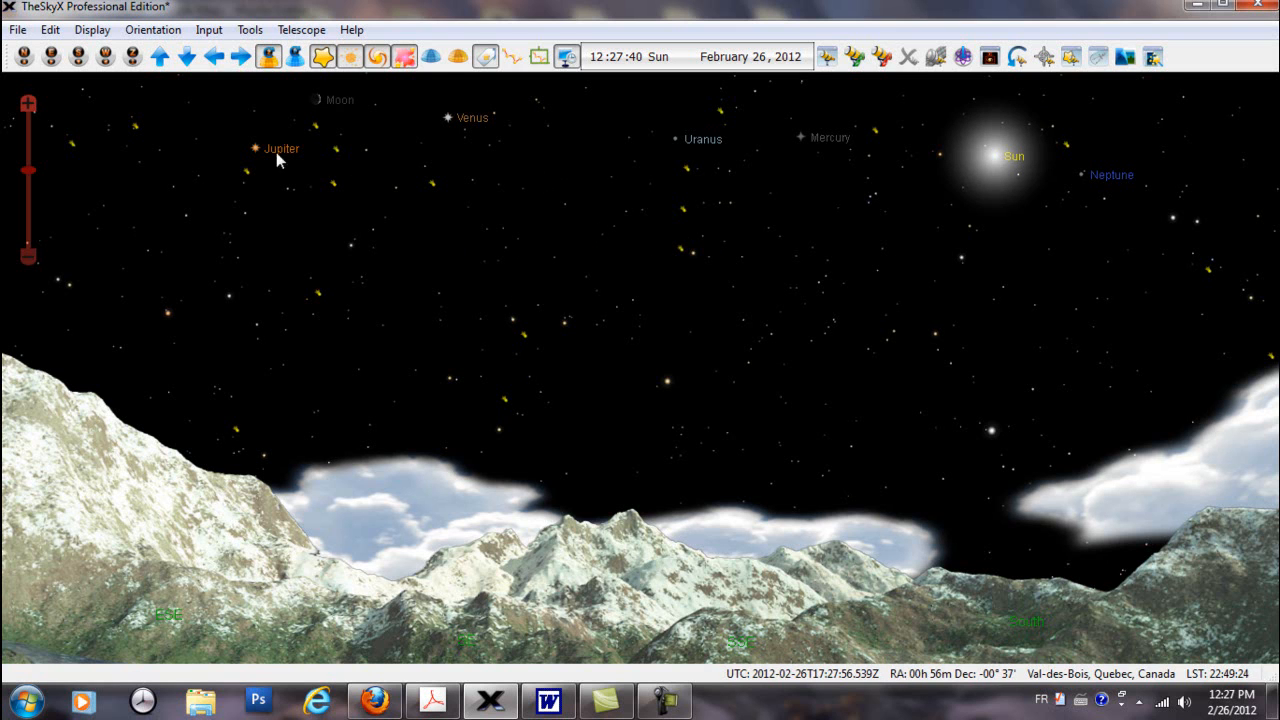
{"action": "left_click", "coordinate": [92, 29]}
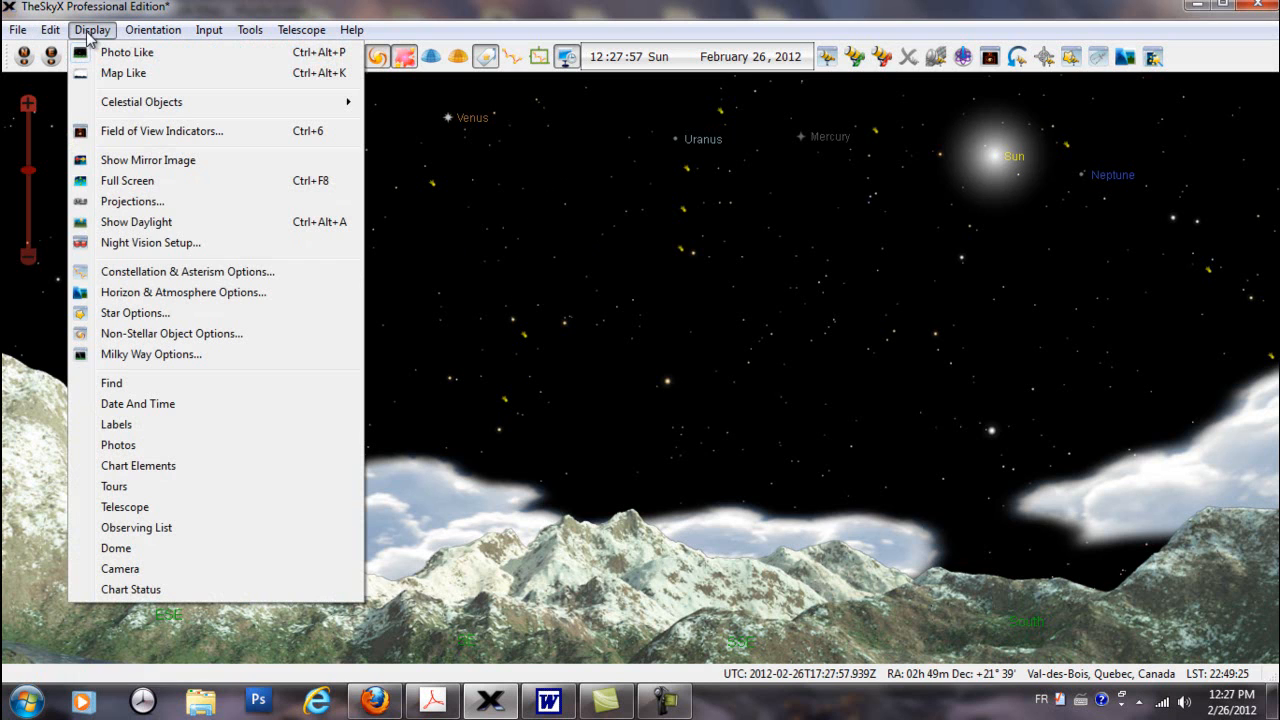
{"action": "left_click", "coordinate": [150, 225]}
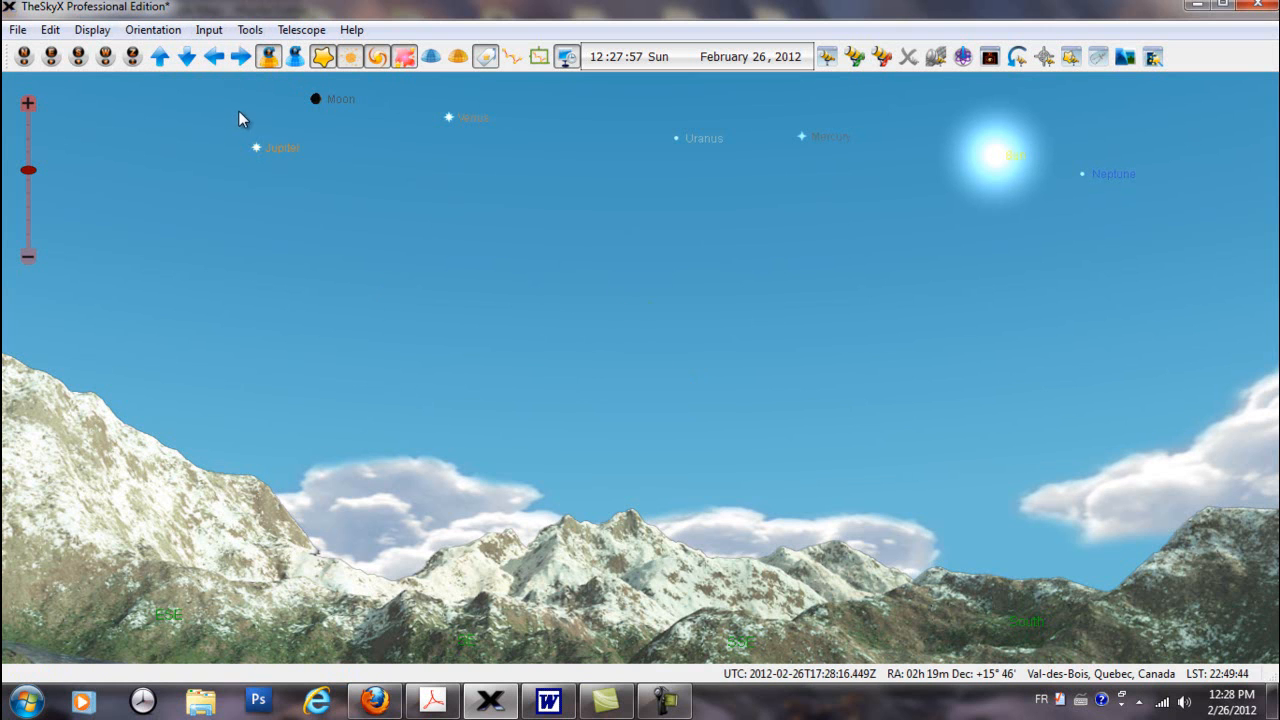
Run the chart's time forward at 1760x and up to 2000x, and return it to the computer clock
{"action": "left_click", "coordinate": [212, 33]}
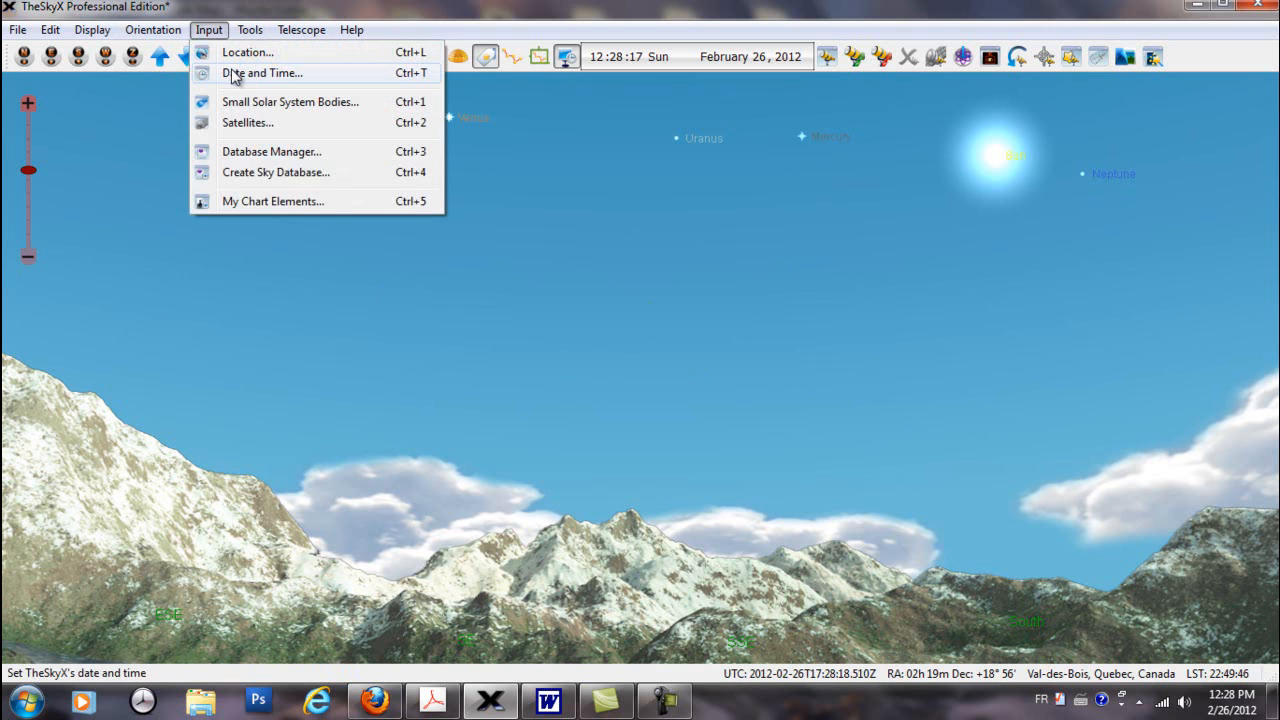
{"action": "left_click", "coordinate": [230, 73]}
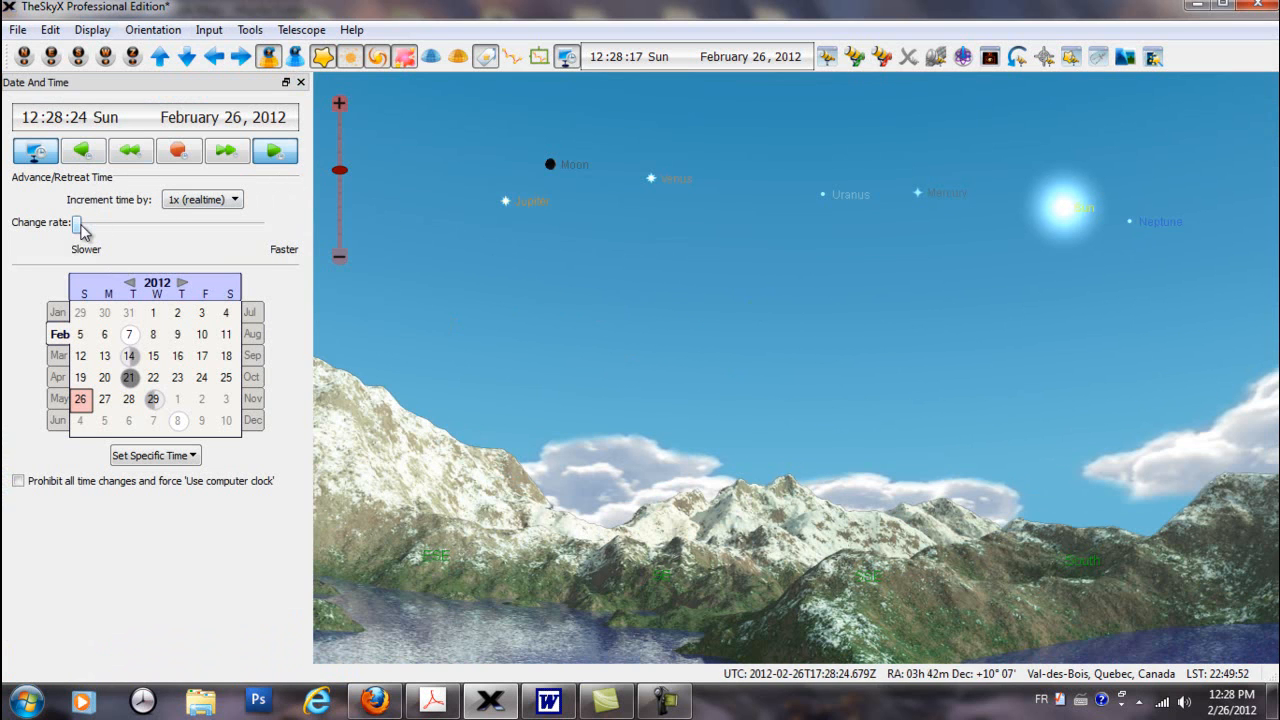
{"action": "left_click_drag", "start_coordinate": [80, 228], "coordinate": [240, 240]}
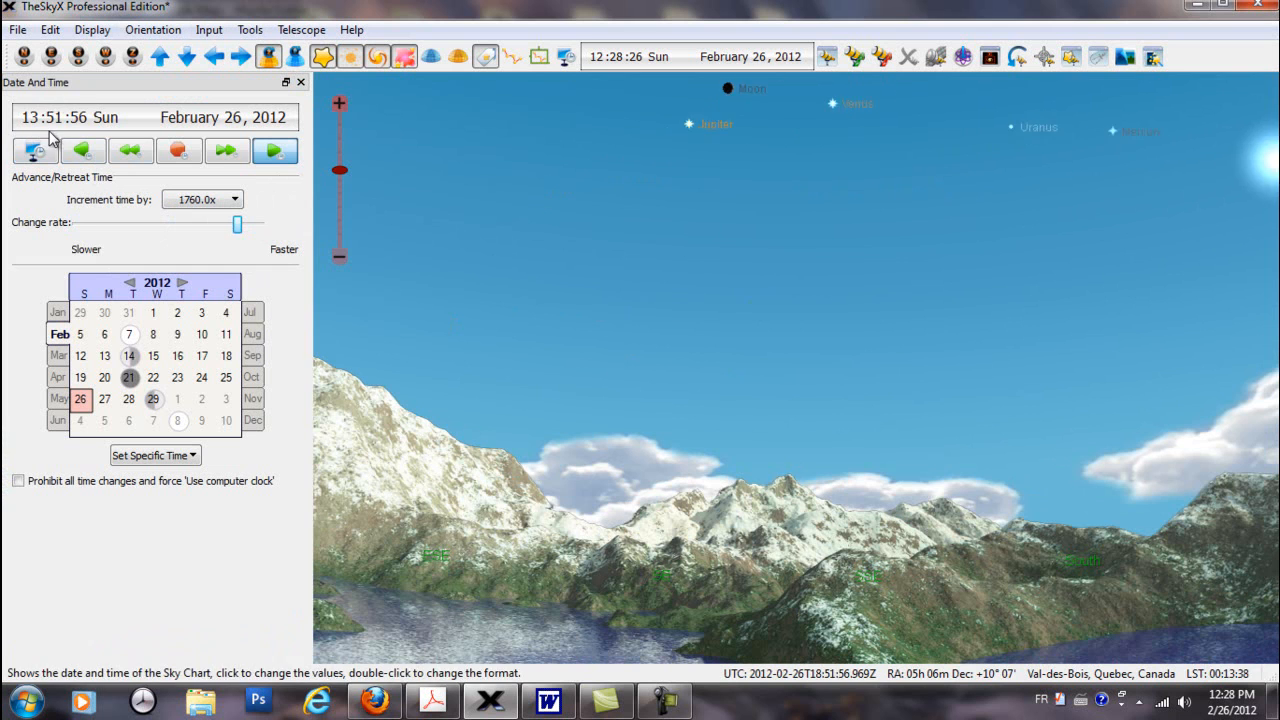
{"action": "left_click_drag", "start_coordinate": [240, 224], "coordinate": [260, 226]}
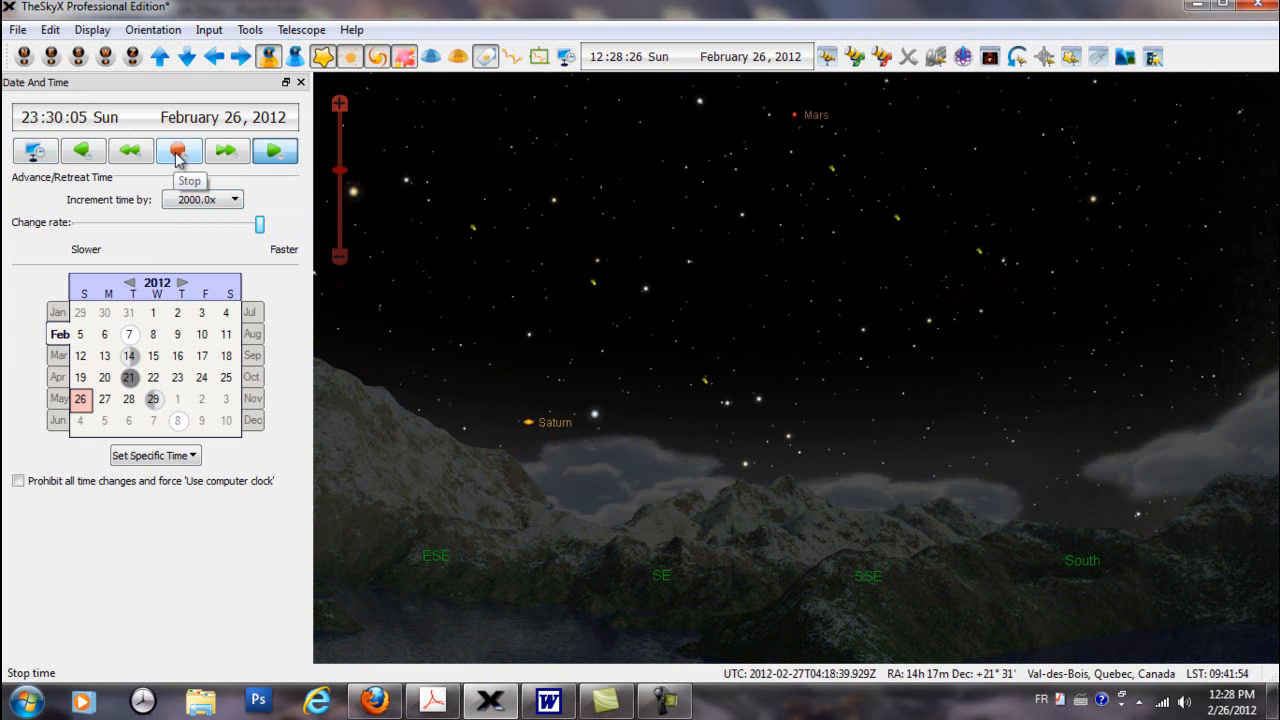
{"action": "left_click", "coordinate": [178, 153]}
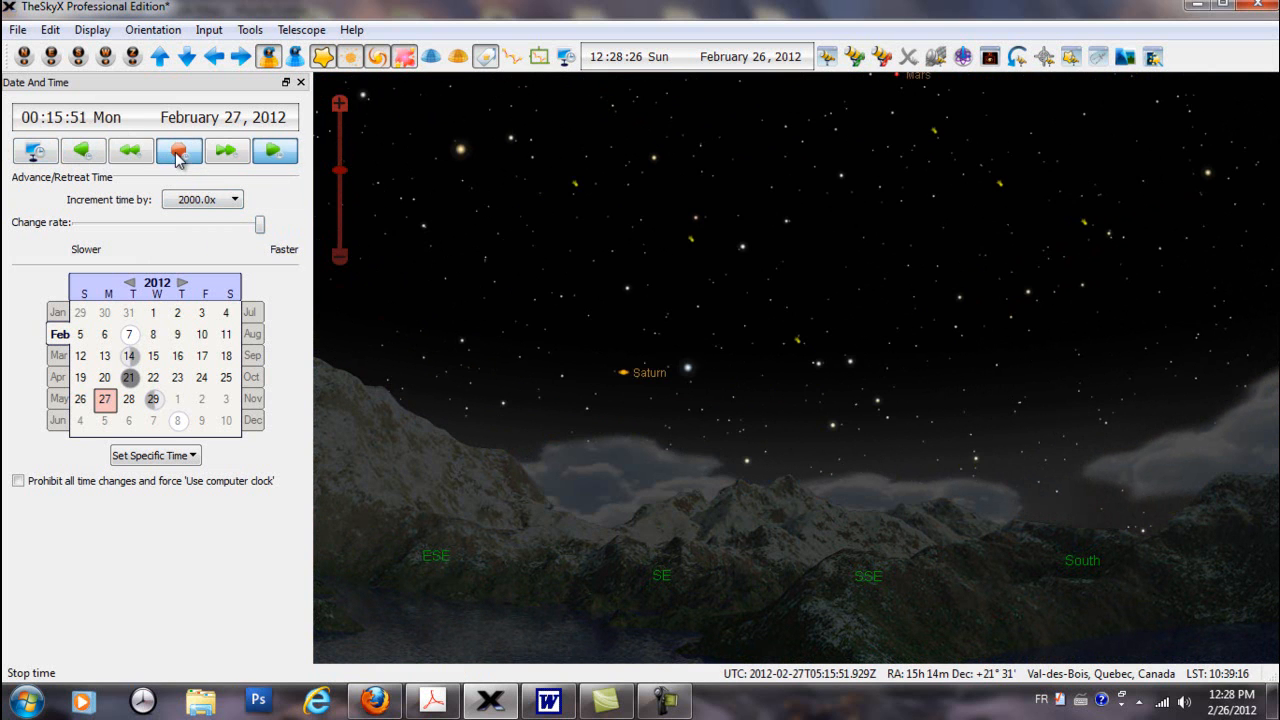
{"action": "left_click", "coordinate": [36, 152]}
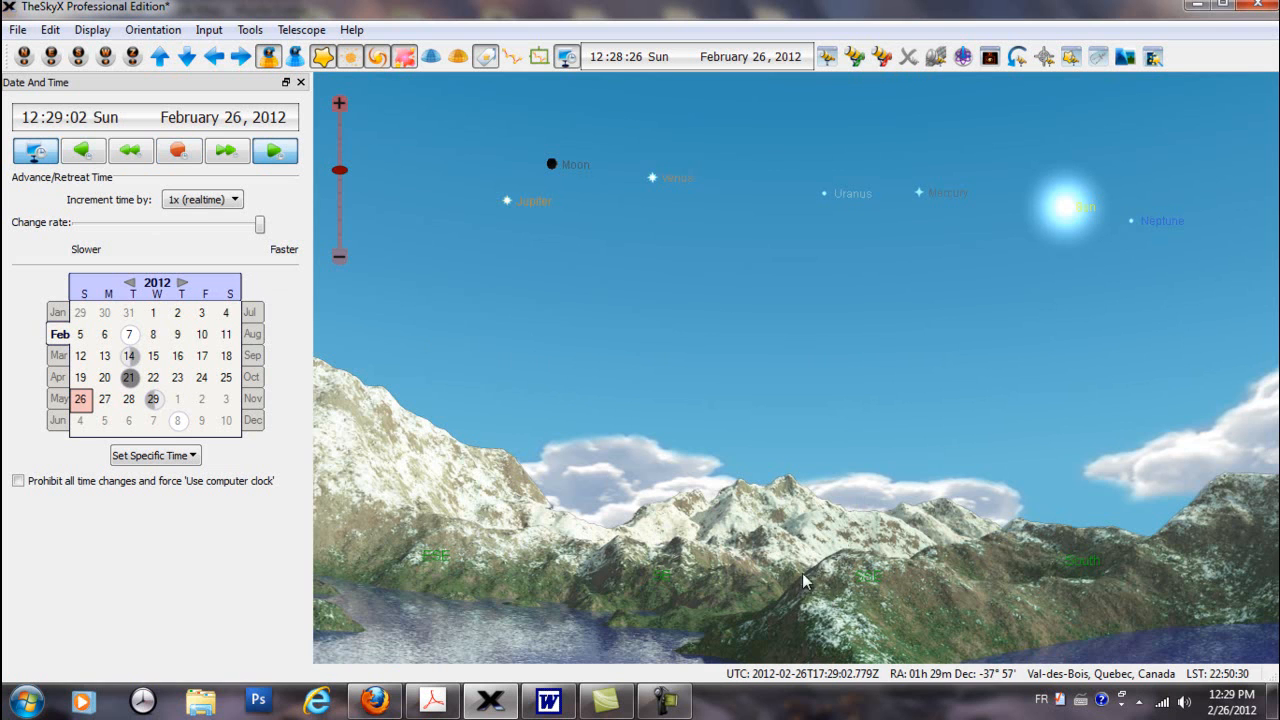
Open the Horizon & Atmosphere Options and close the Date And Time settings to clear the sky chart
{"action": "left_click", "coordinate": [88, 30]}
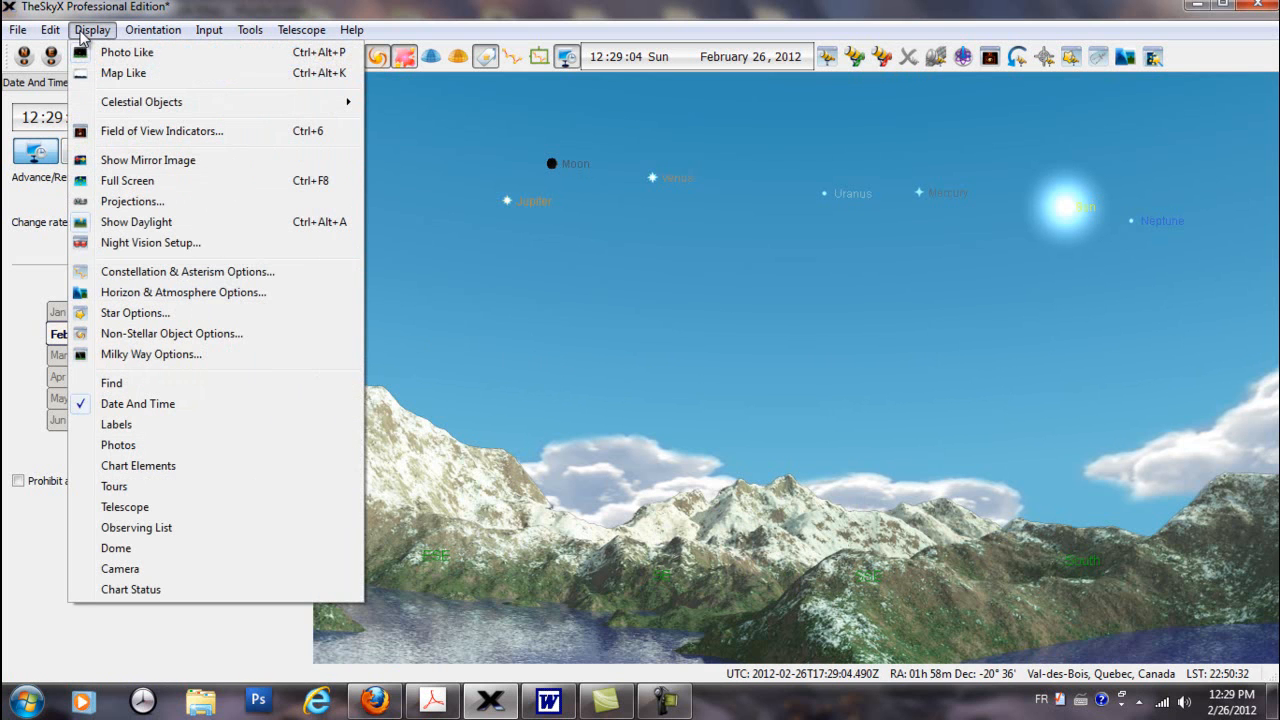
{"action": "left_click", "coordinate": [167, 302]}
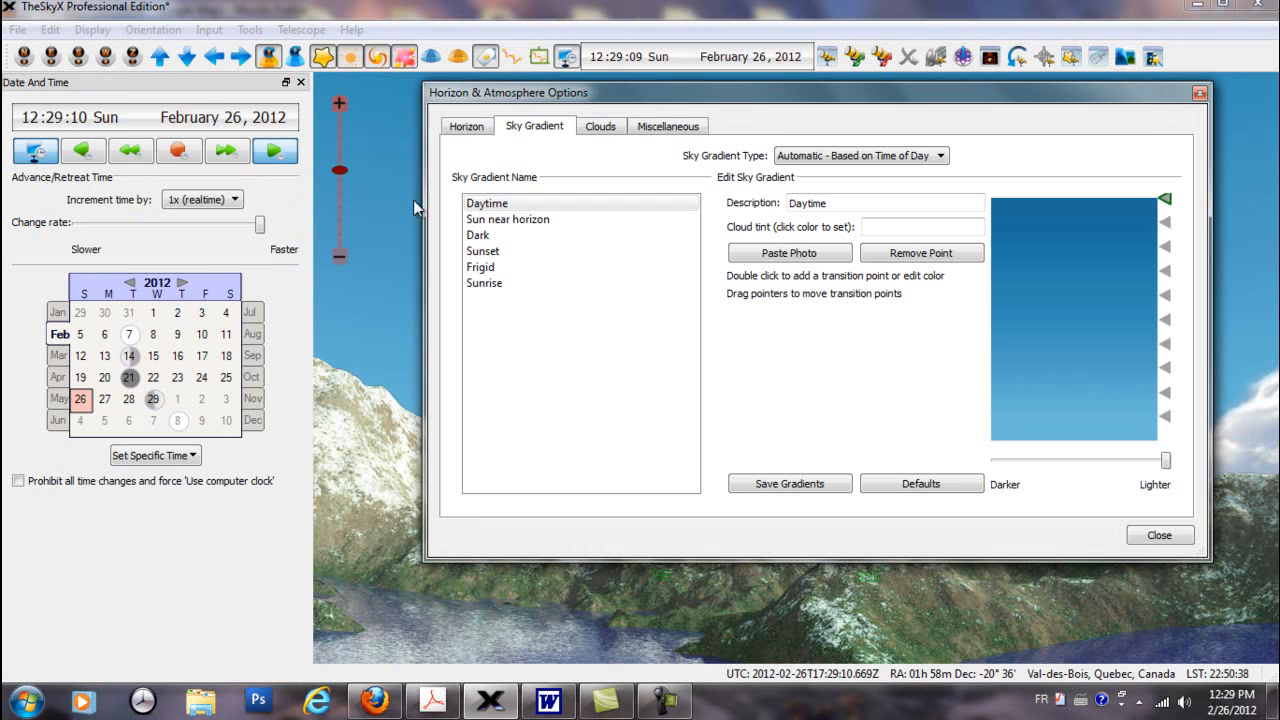
{"action": "left_click", "coordinate": [302, 83]}
{"action": "left_click_drag", "start_coordinate": [727, 90], "coordinate": [372, 112]}
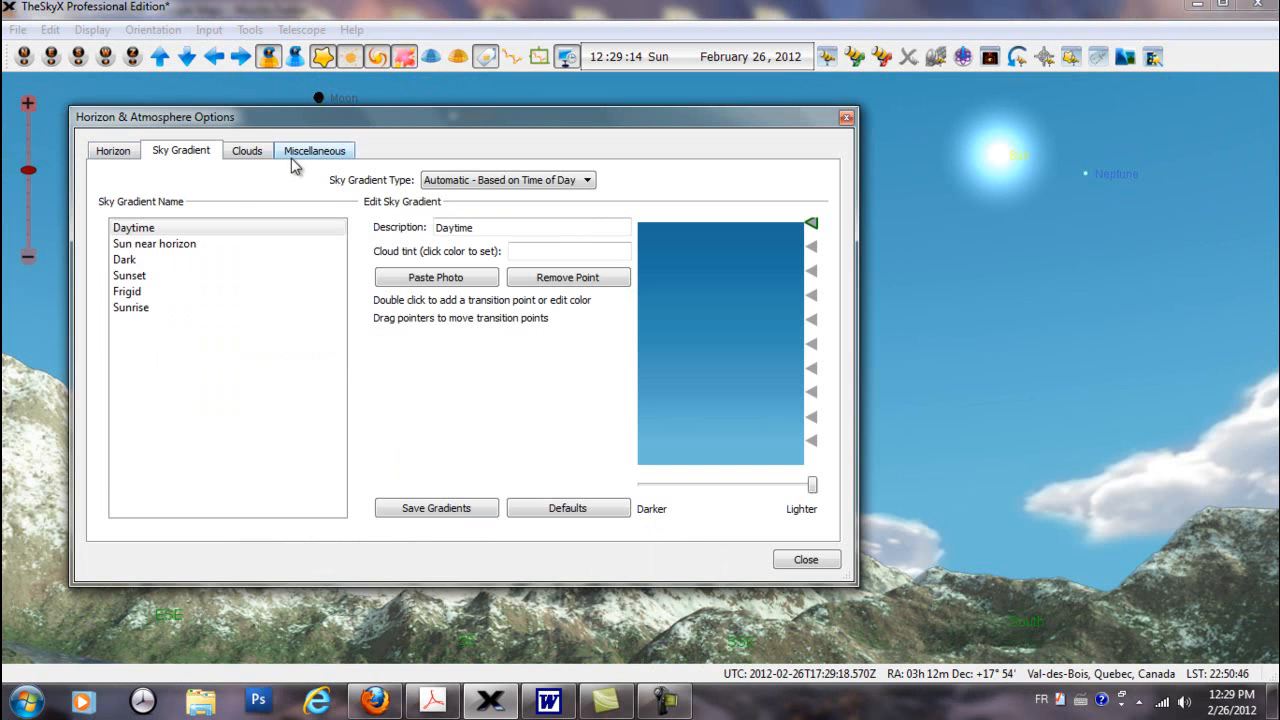
Review the horizon, sky gradient, clouds and miscellaneous settings in the Horizon & Atmosphere Options
{"action": "left_click", "coordinate": [106, 154]}
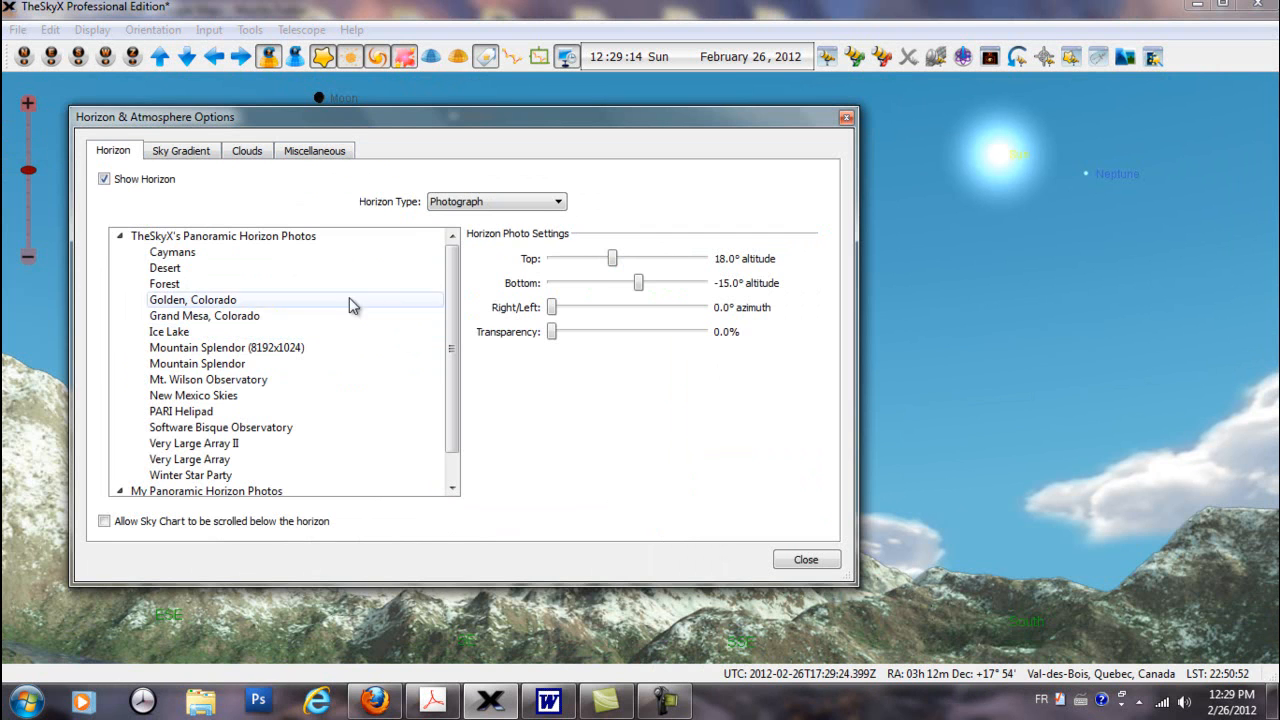
{"action": "left_click", "coordinate": [184, 153]}
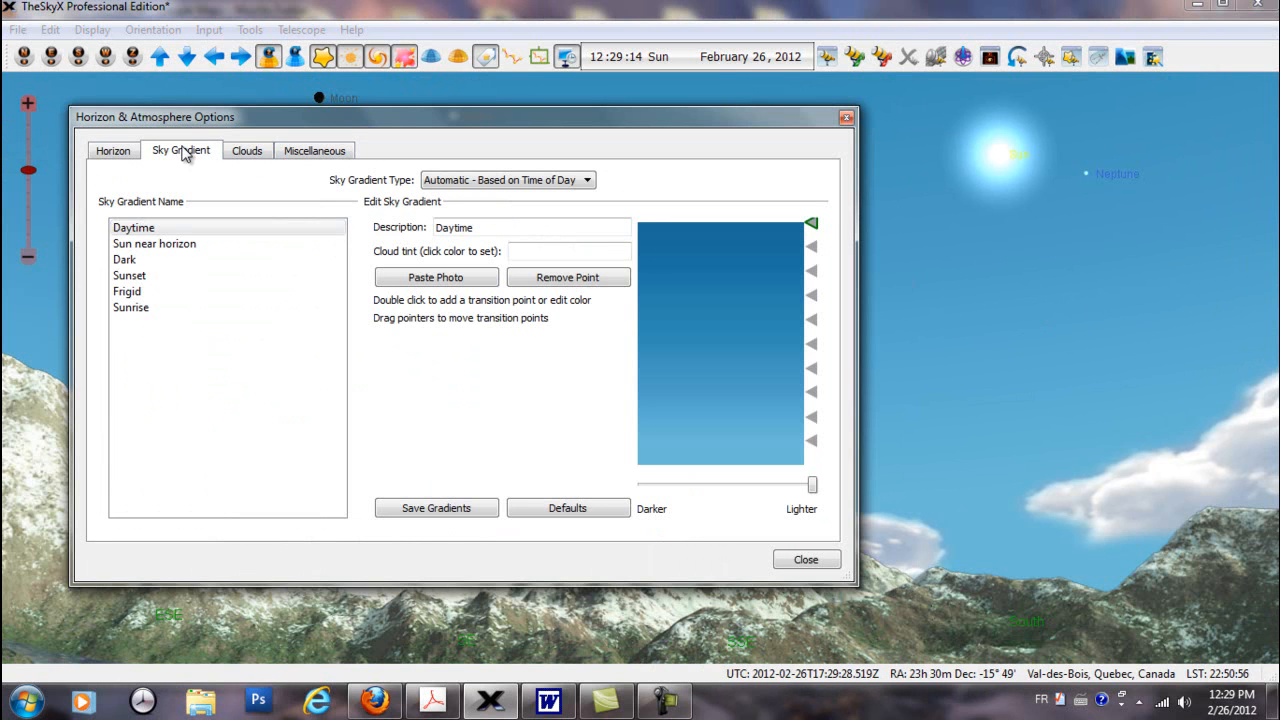
{"action": "left_click", "coordinate": [250, 155]}
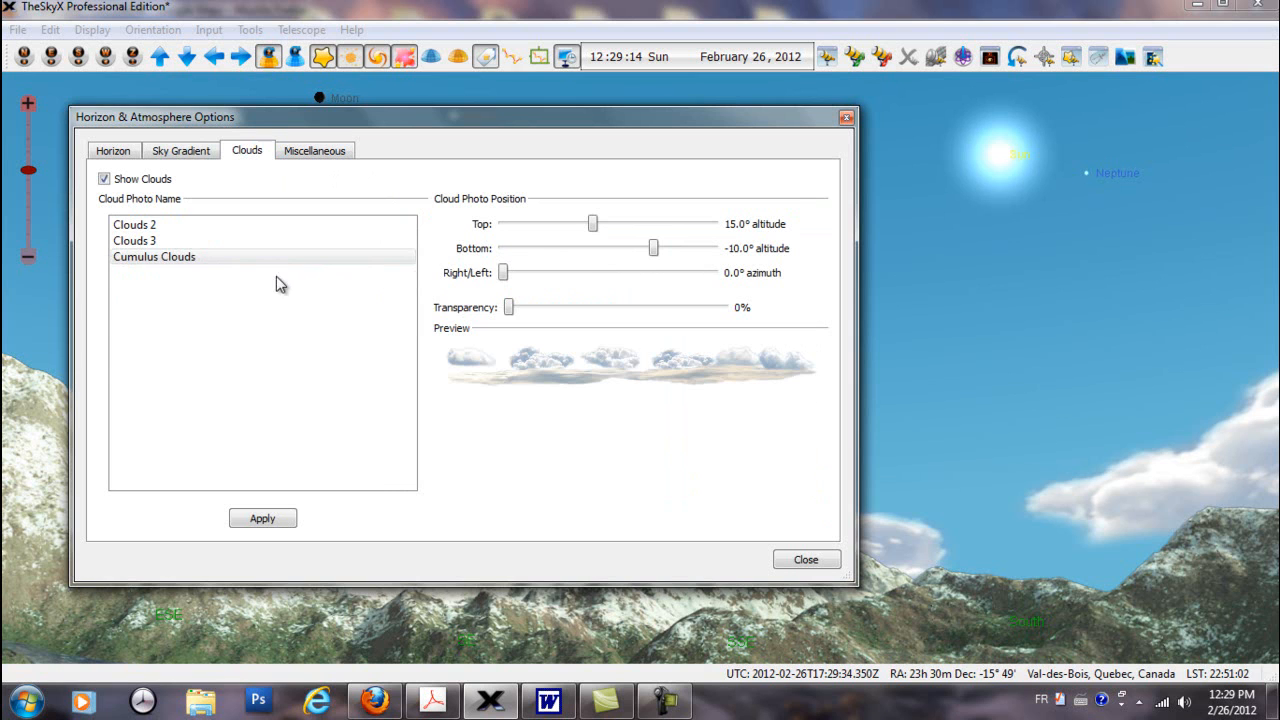
{"action": "left_click", "coordinate": [290, 152]}
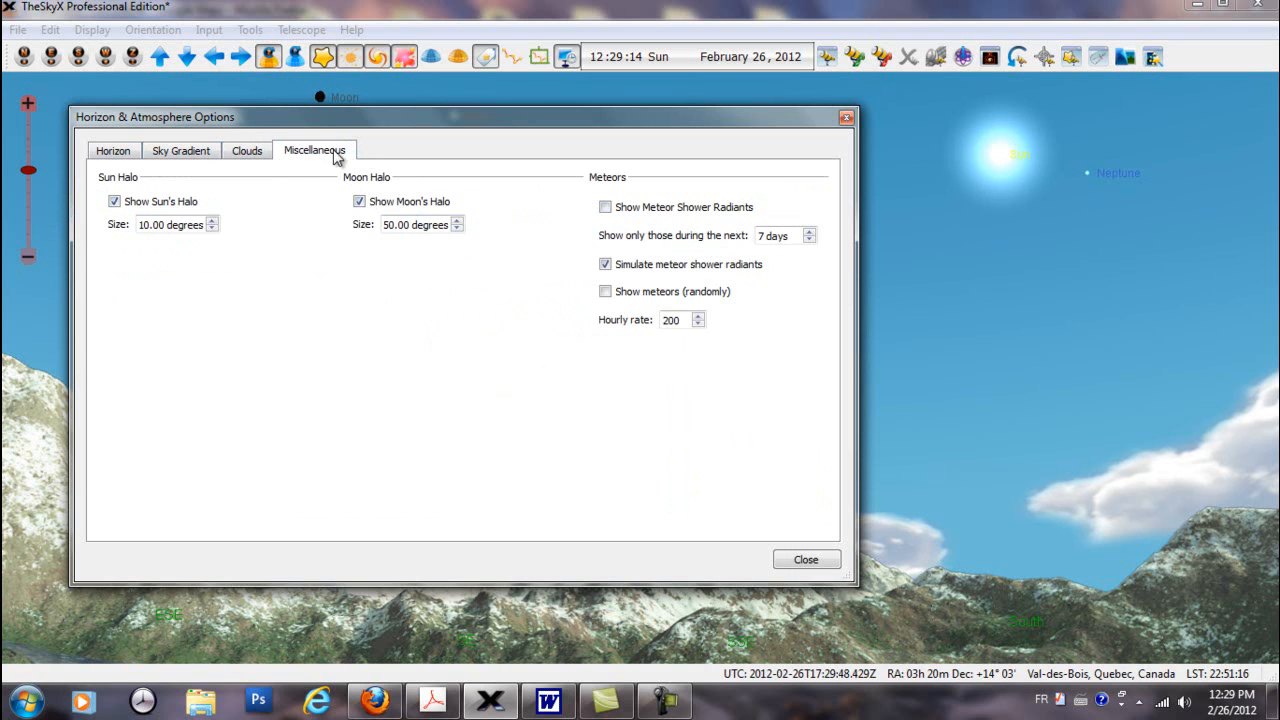
{"action": "left_click", "coordinate": [115, 155]}
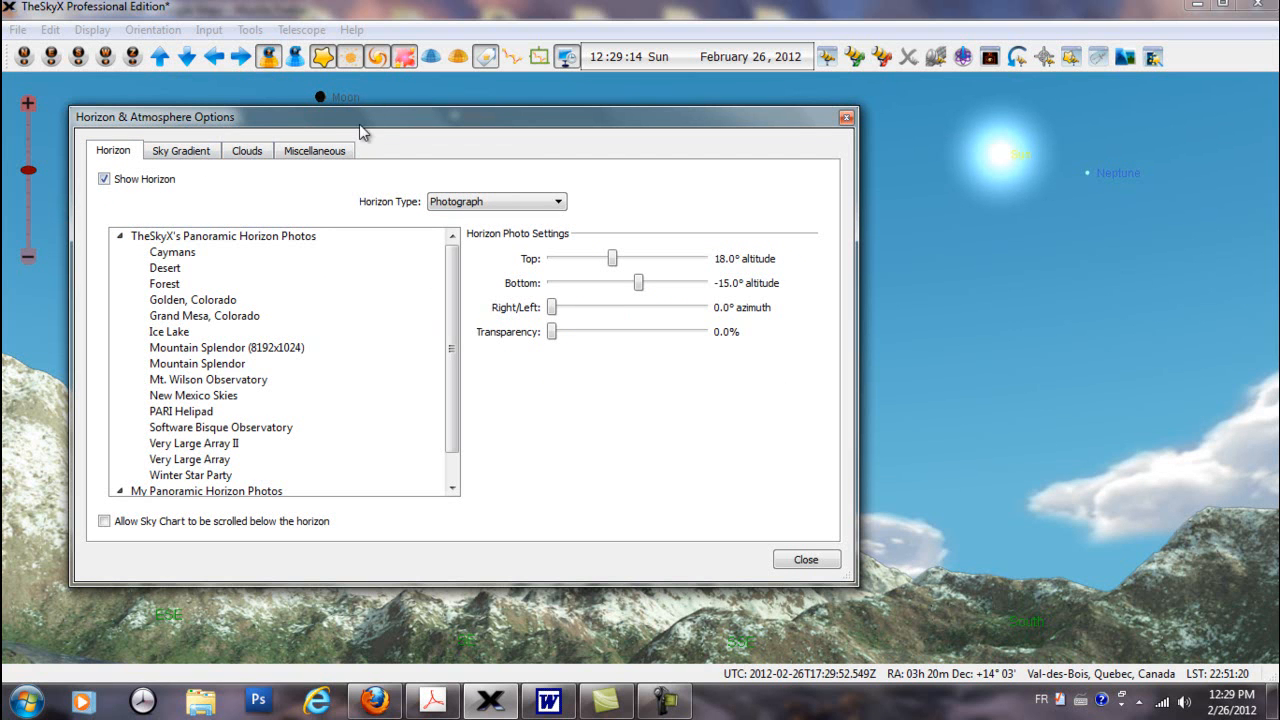
{"action": "left_click_drag", "start_coordinate": [359, 124], "coordinate": [342, 110]}
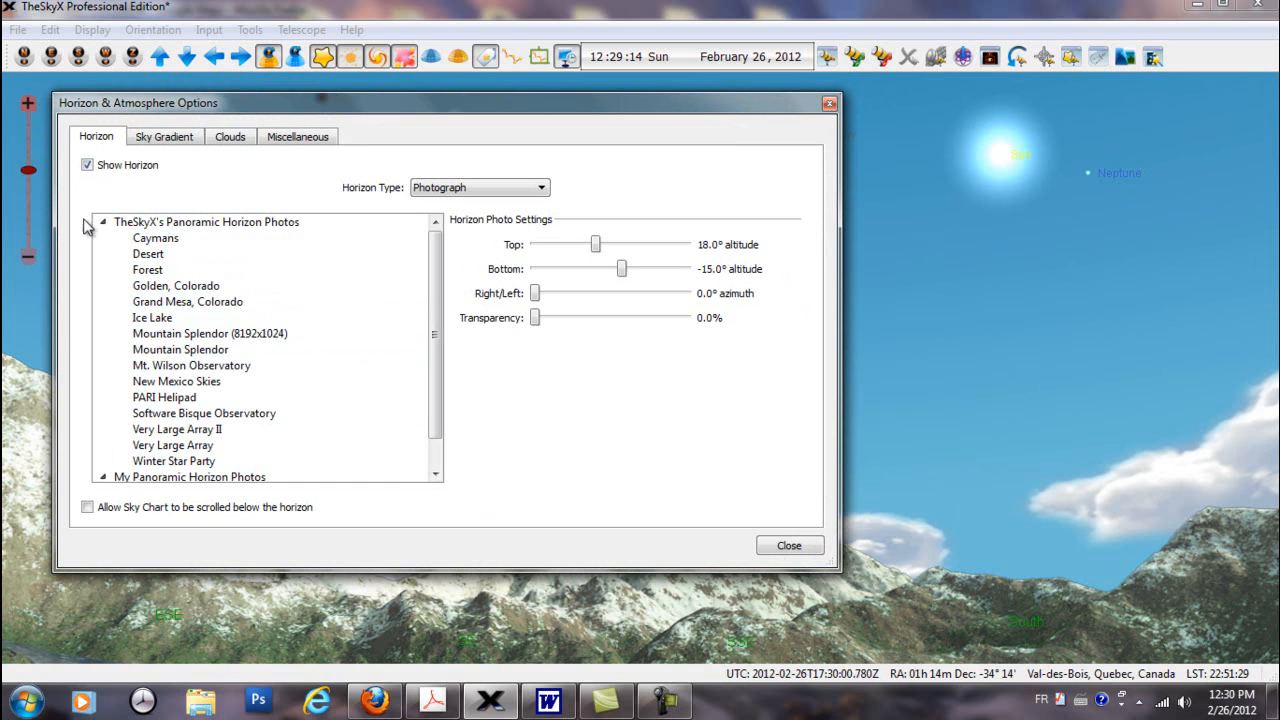
Turn off the display of both the horizon and the clouds on the sky chart
{"action": "left_click", "coordinate": [88, 166]}
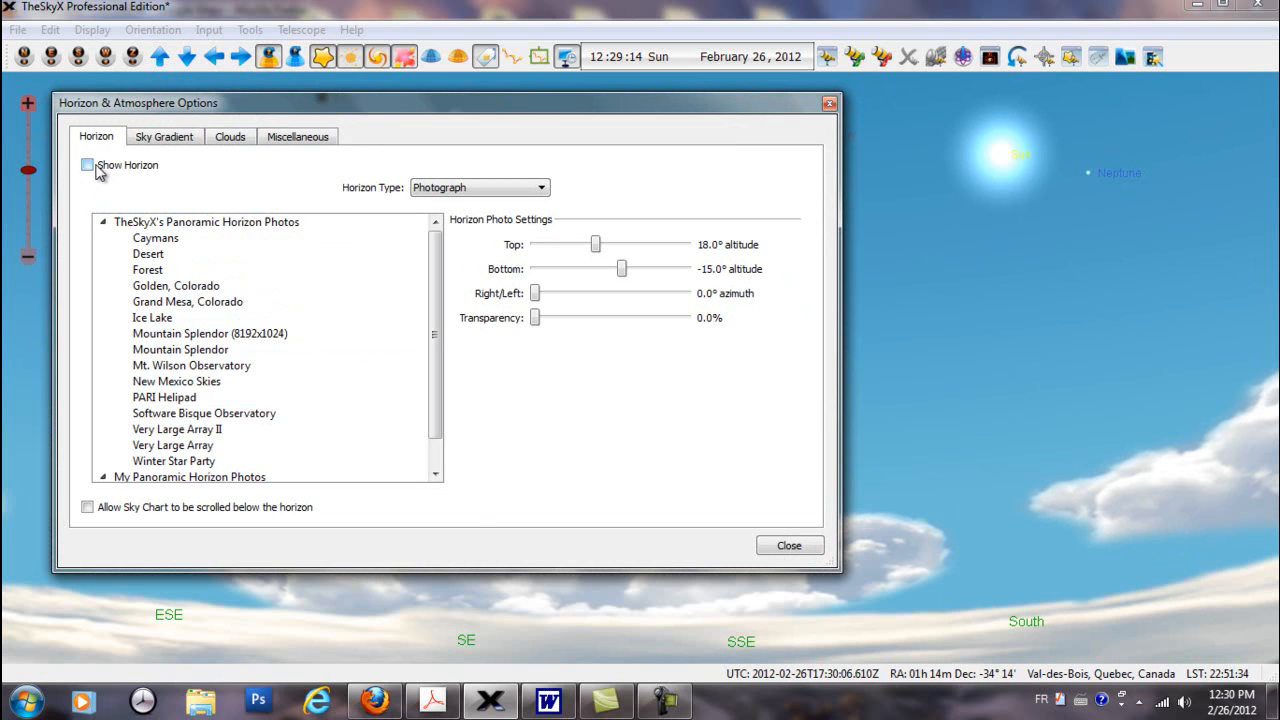
{"action": "left_click", "coordinate": [238, 146]}
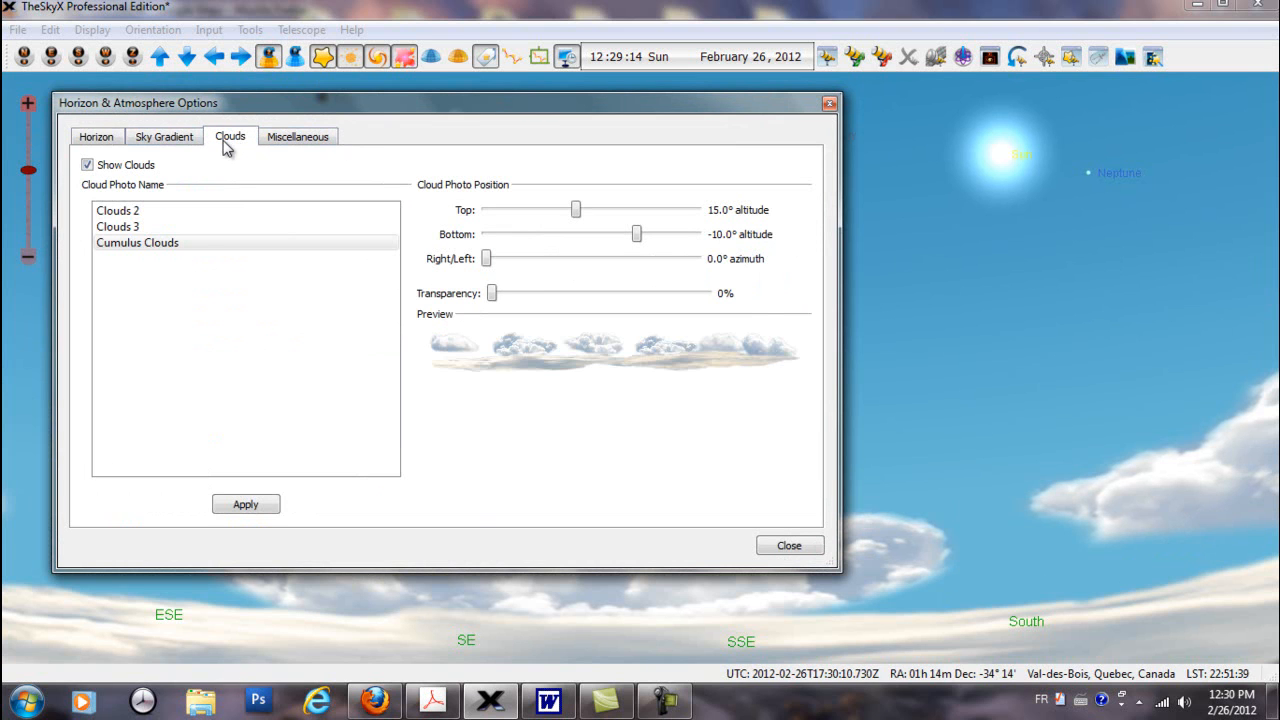
{"action": "left_click", "coordinate": [88, 166]}
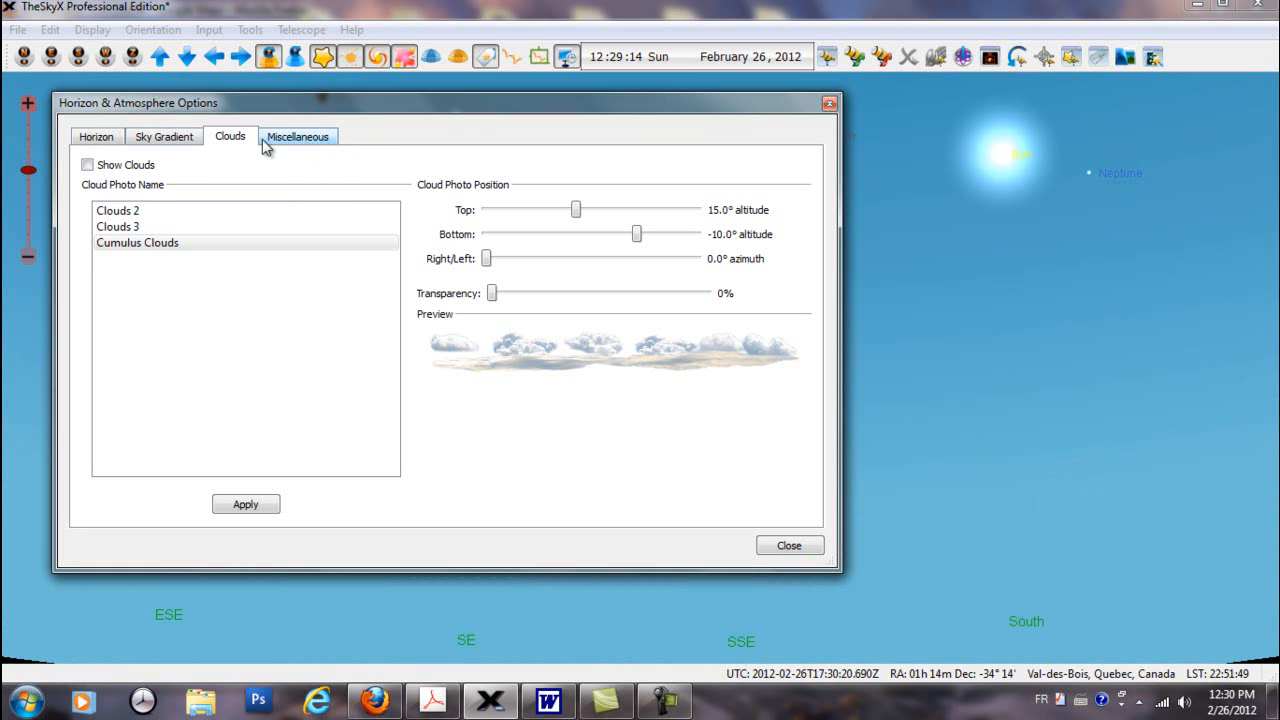
{"action": "left_click", "coordinate": [101, 138]}
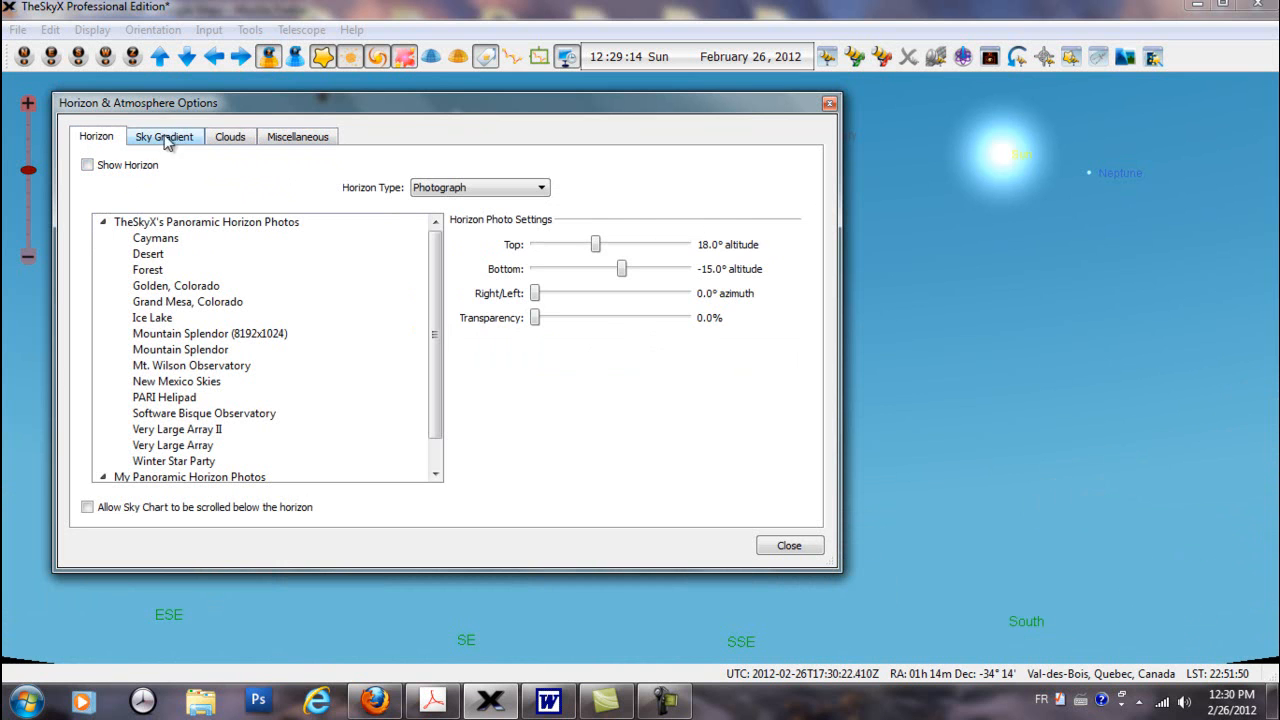
{"action": "left_click", "coordinate": [213, 140]}
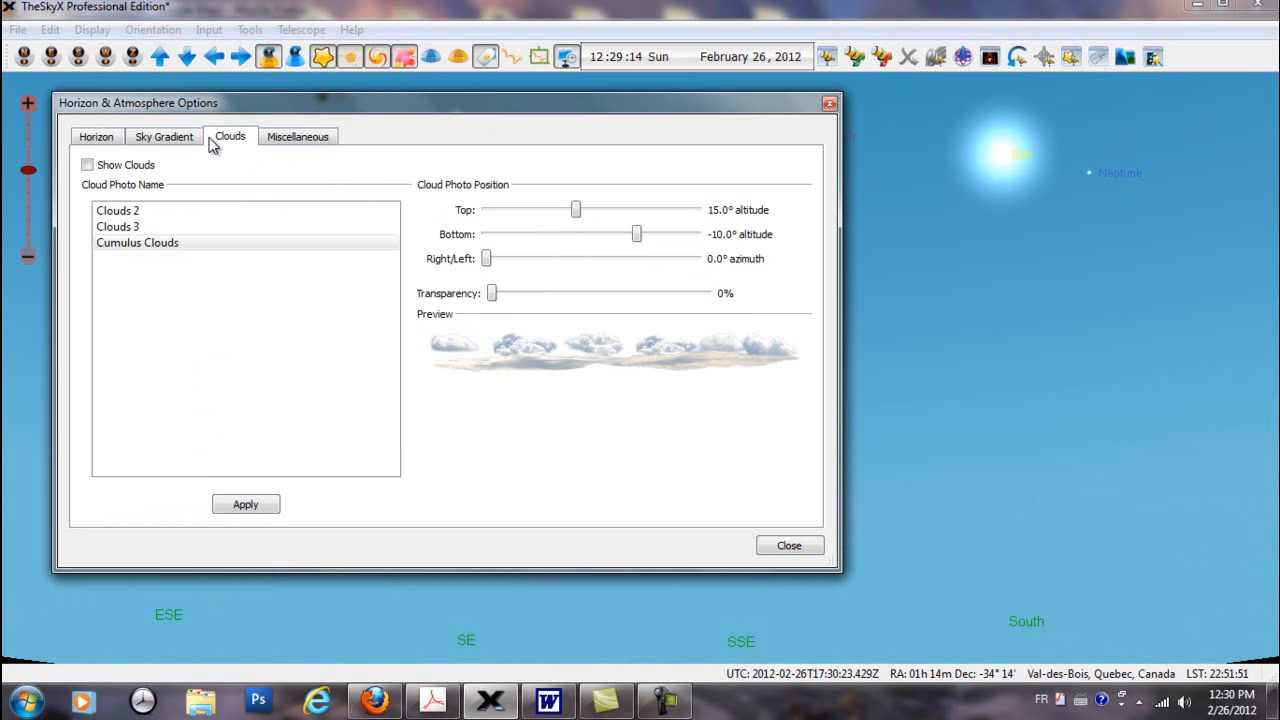
Show both the clouds and the horizon on the sky chart again, and reposition the Horizon & Atmosphere Options dialog to uncover more sky
{"action": "left_click", "coordinate": [87, 166]}
{"action": "left_click", "coordinate": [90, 140]}
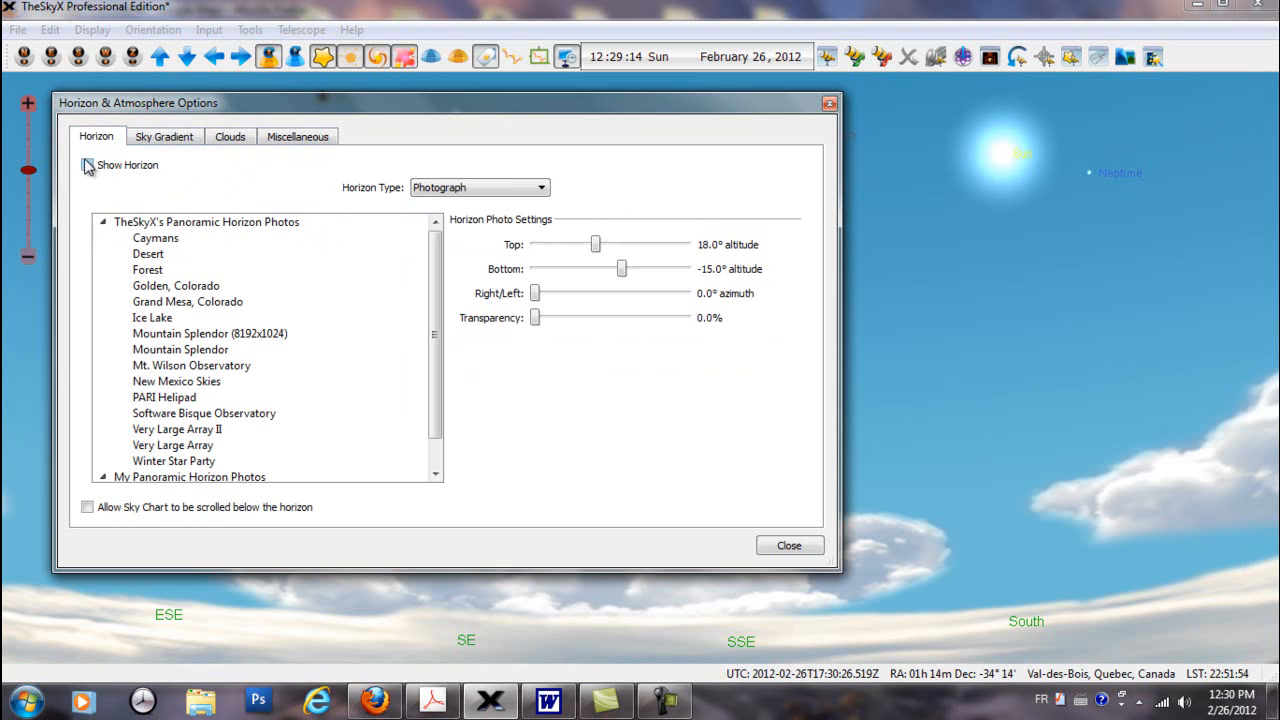
{"action": "left_click", "coordinate": [88, 166]}
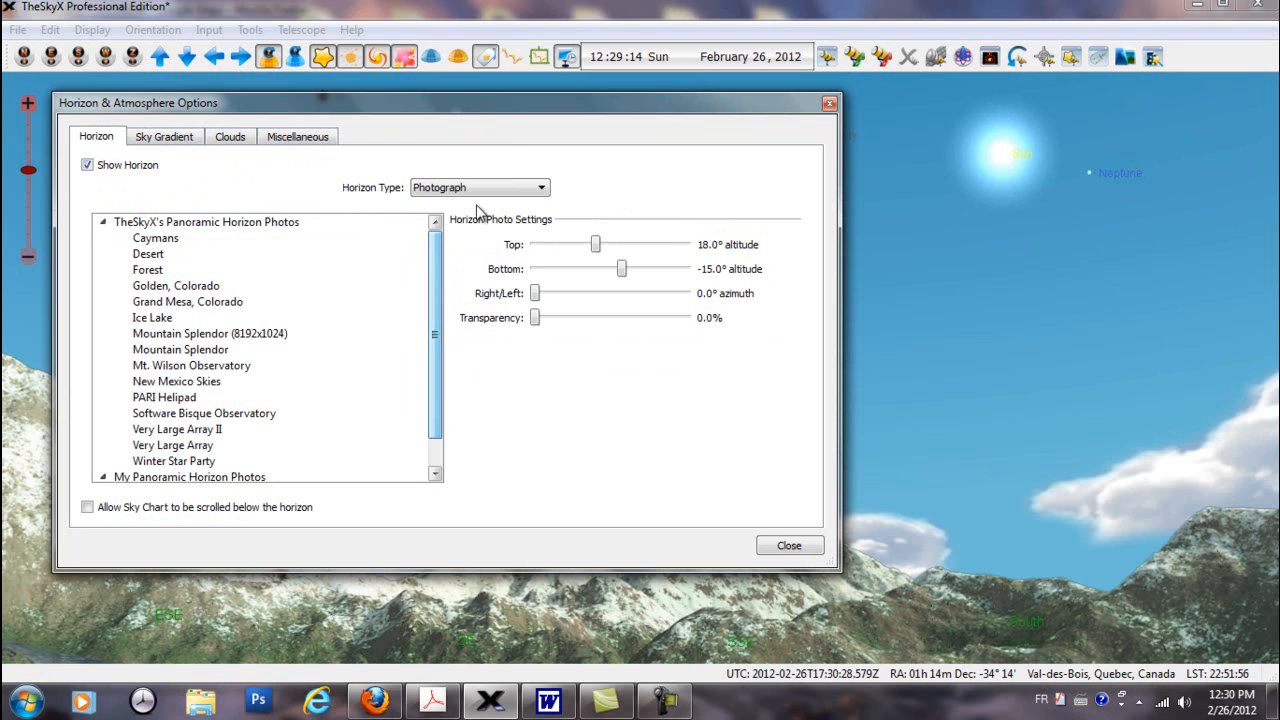
{"action": "left_click_drag", "start_coordinate": [507, 97], "coordinate": [481, 6]}
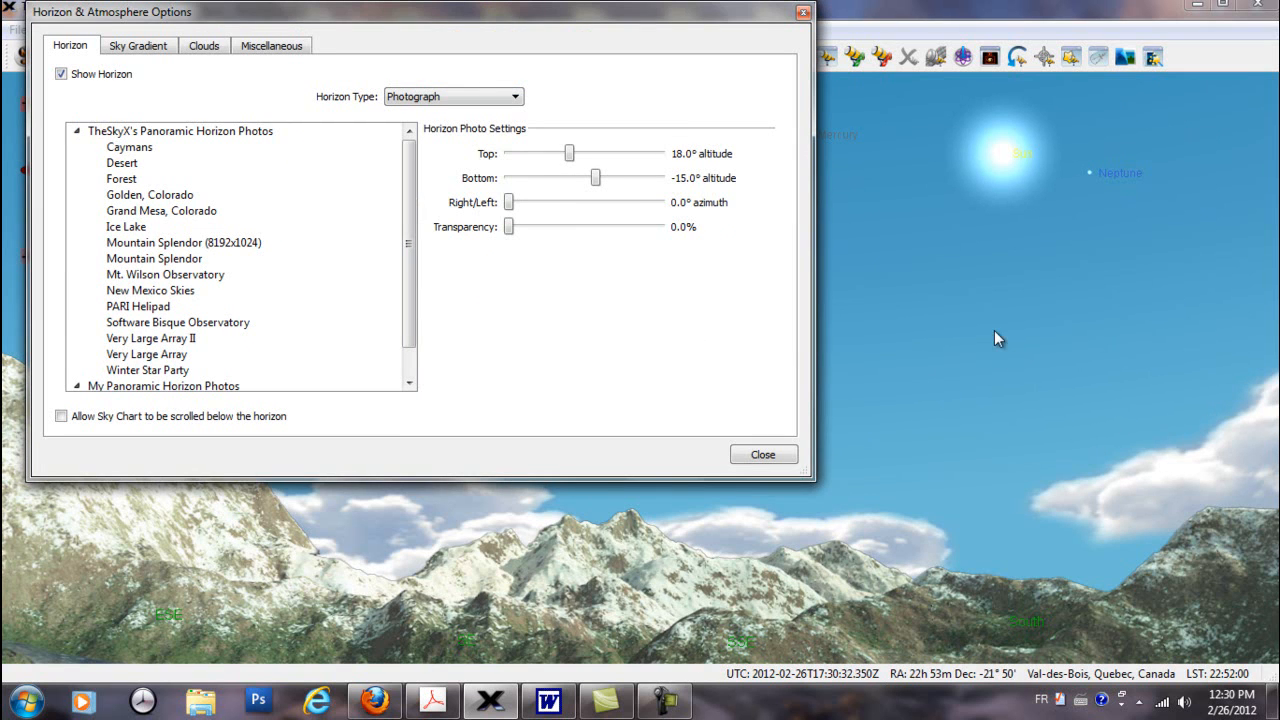
Apply the Caymans panoramic horizon photo to the sky chart and make the Horizon & Atmosphere Options dialog smaller
{"action": "scroll", "coordinate": [994, 338], "scroll_direction": "down", "scroll_amount": 2}
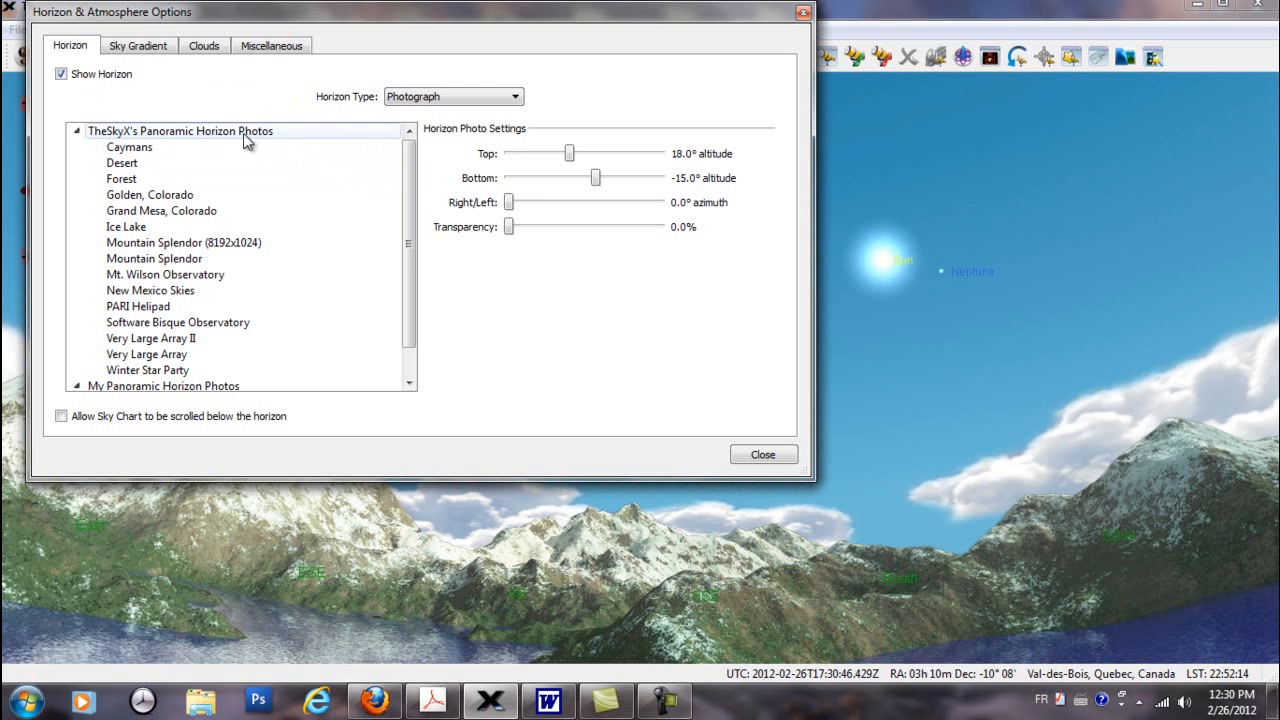
{"action": "left_click", "coordinate": [148, 150]}
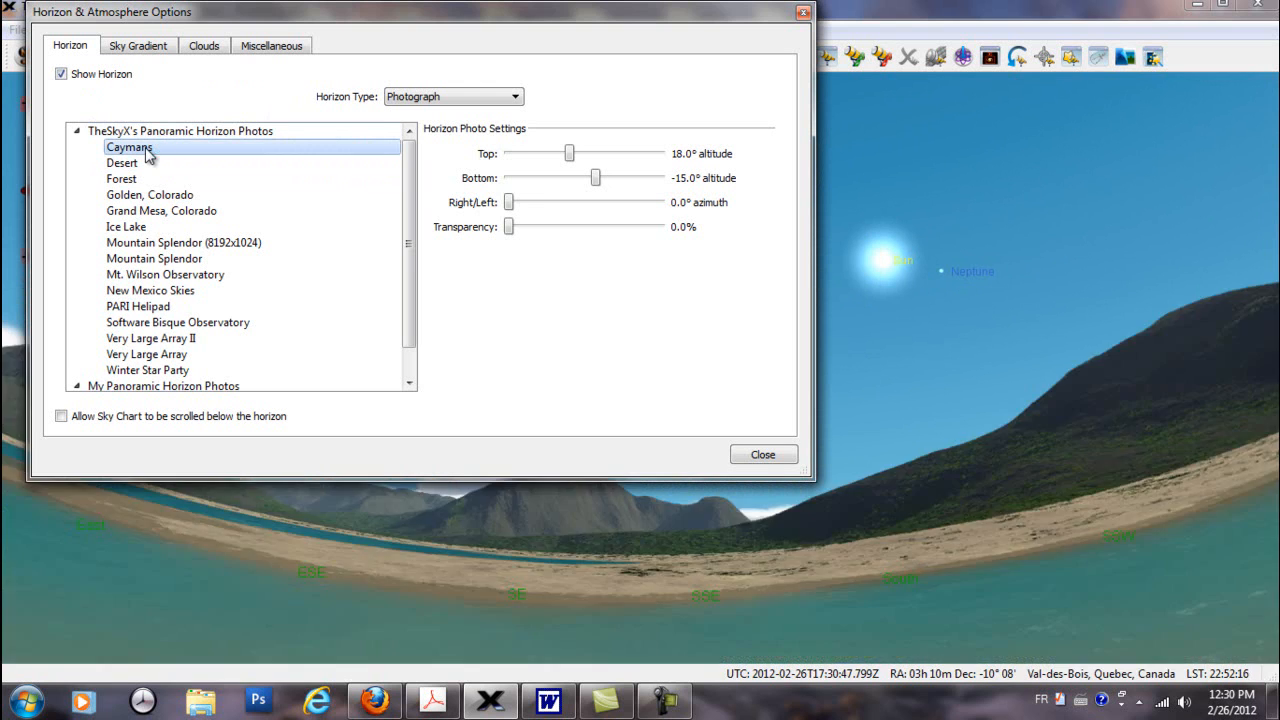
{"action": "left_click_drag", "start_coordinate": [1019, 446], "coordinate": [1058, 510]}
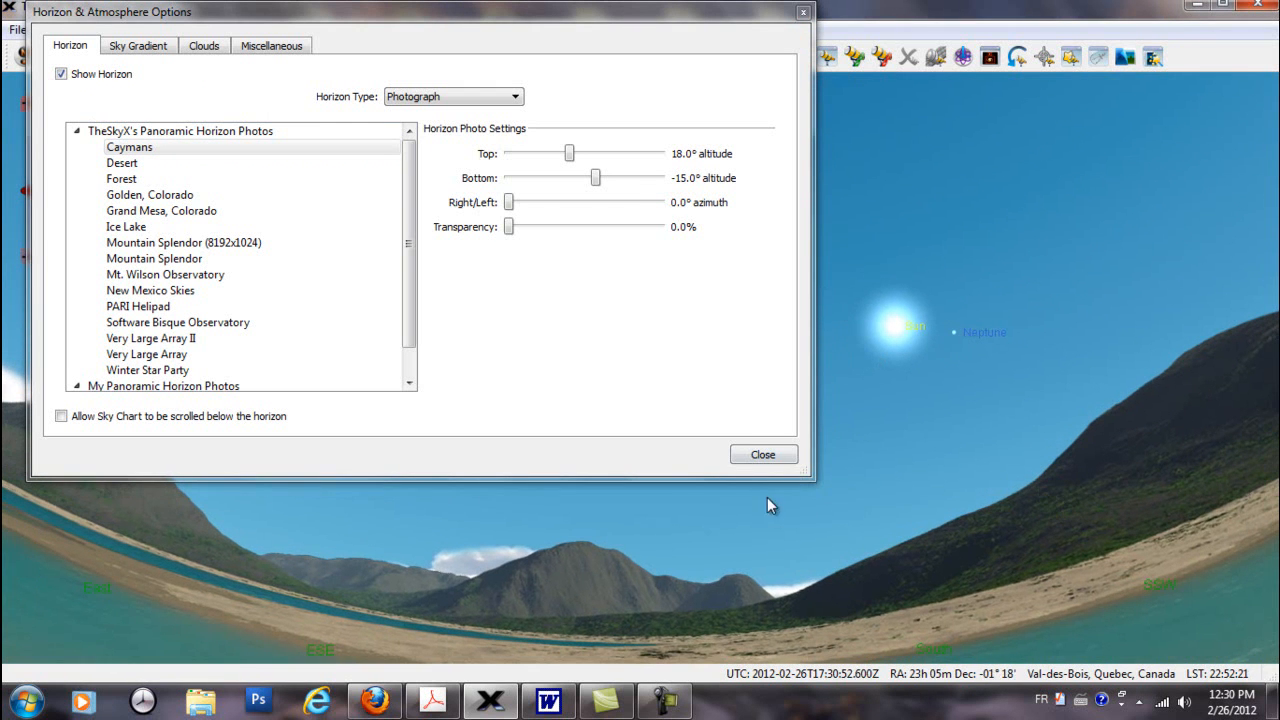
{"action": "left_click_drag", "start_coordinate": [810, 478], "coordinate": [647, 323]}
{"action": "left_click_drag", "start_coordinate": [420, 20], "coordinate": [504, 20]}
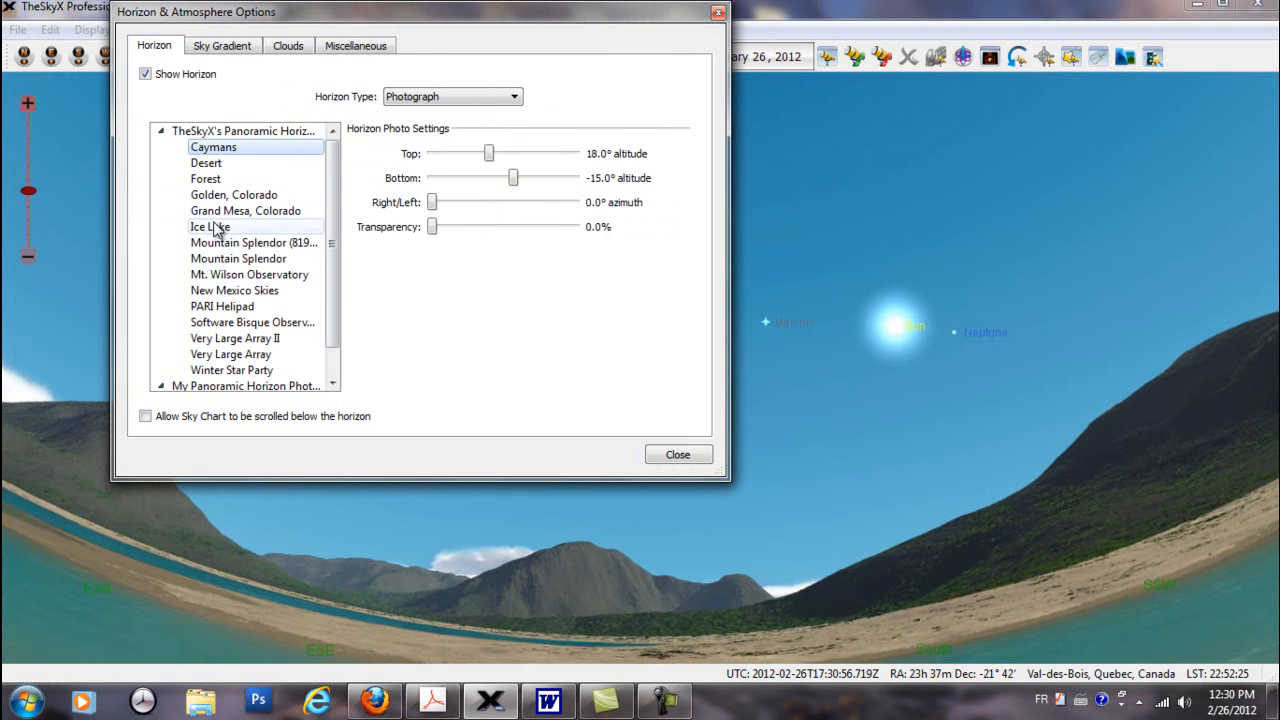
Try the Desert, Golden, Colorado and Grand Mesa, Colorado horizon photos in turn on the sky chart
{"action": "left_click", "coordinate": [205, 163]}
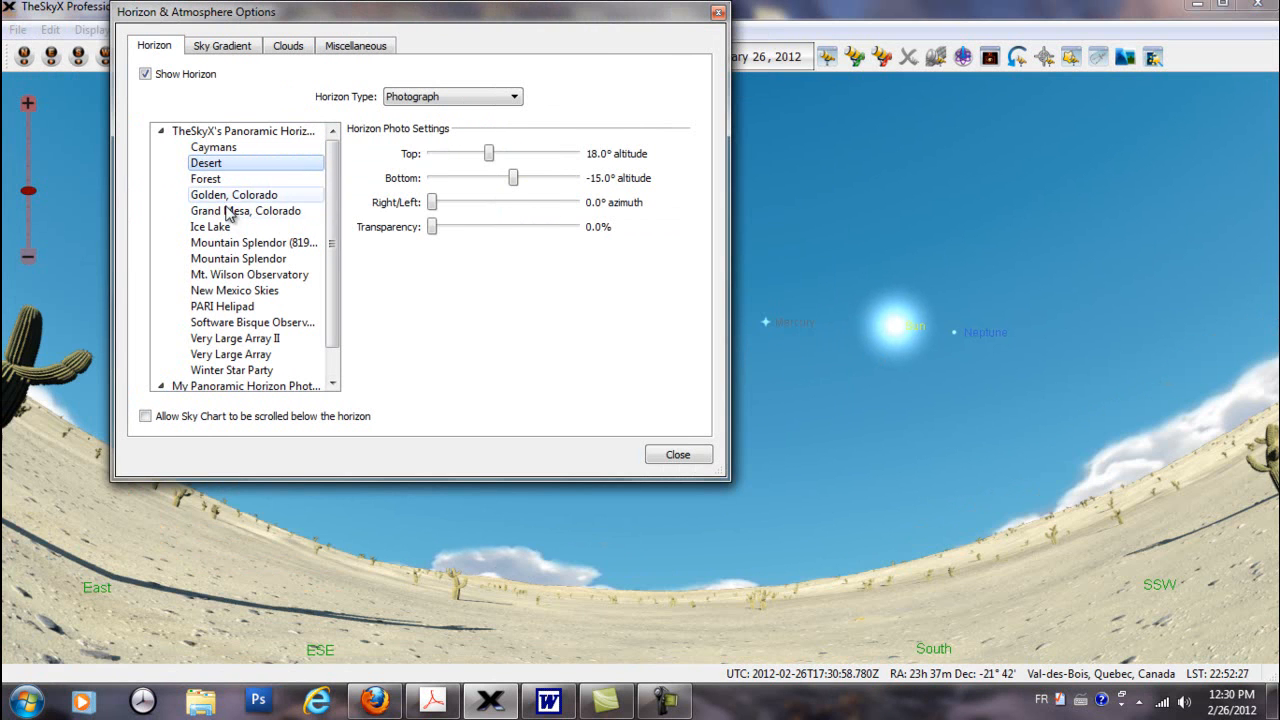
{"action": "left_click", "coordinate": [226, 199]}
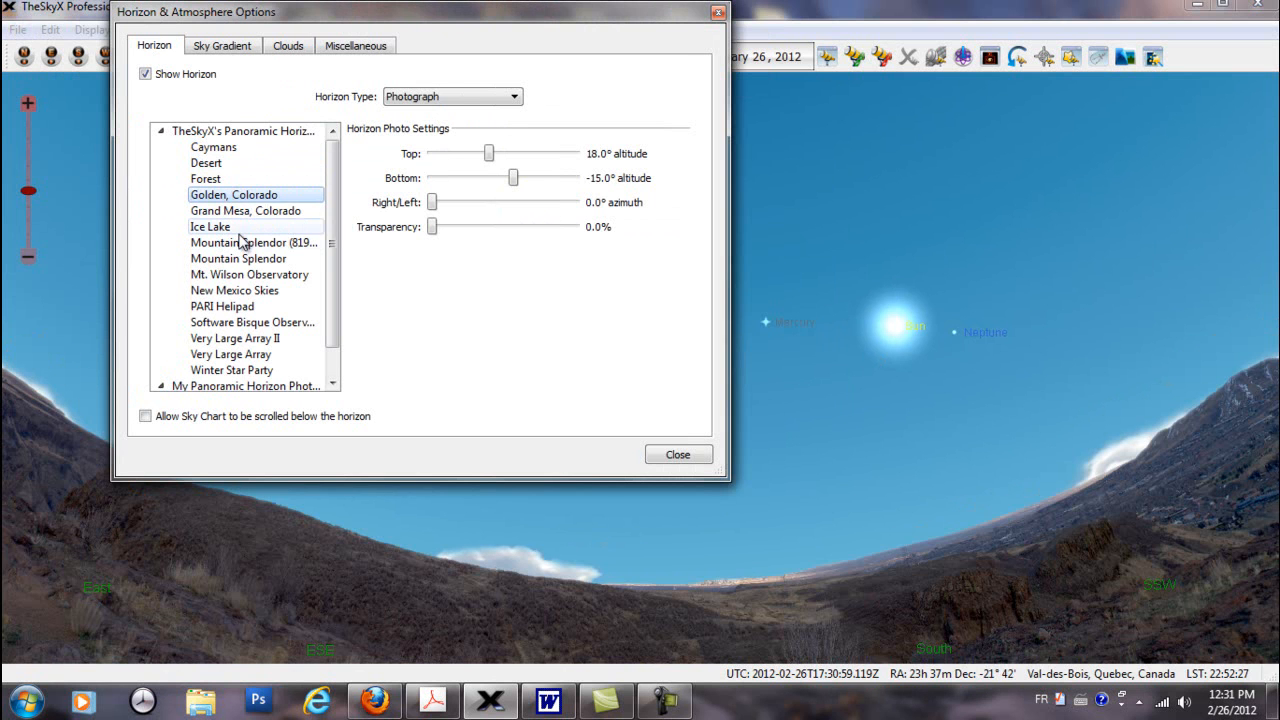
{"action": "left_click", "coordinate": [237, 214]}
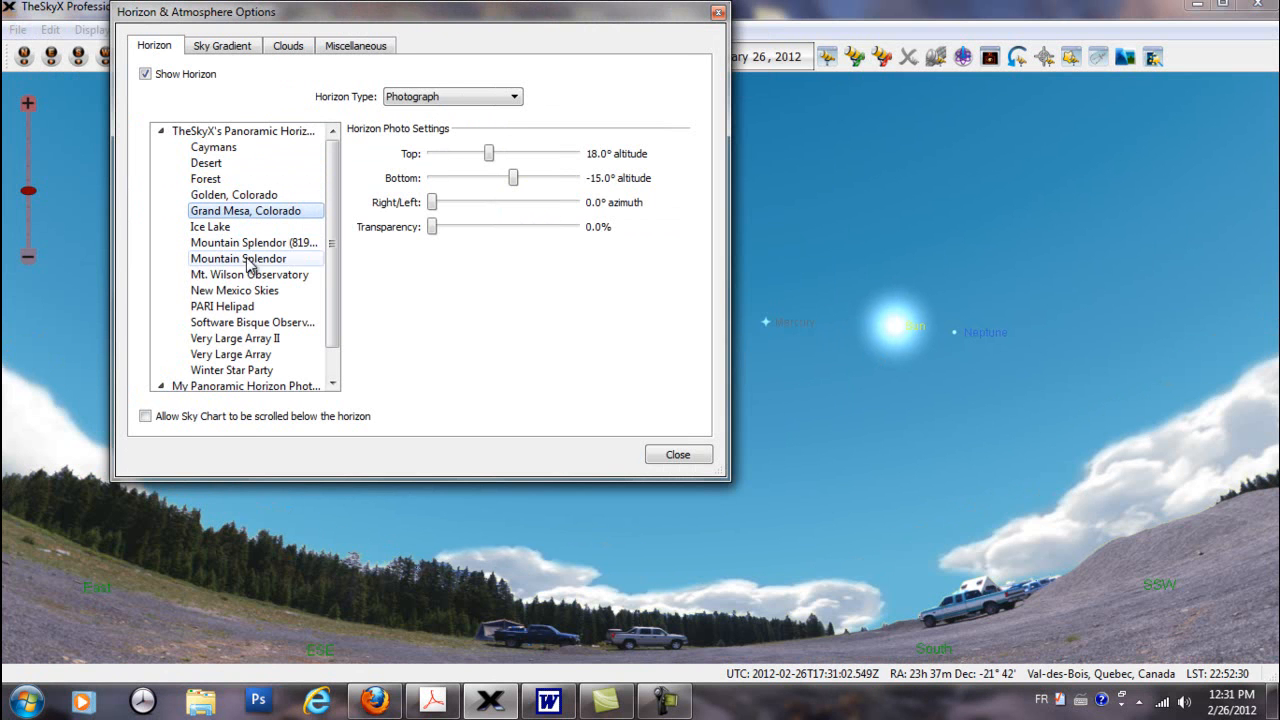
{"action": "left_click_drag", "start_coordinate": [1023, 530], "coordinate": [900, 451]}
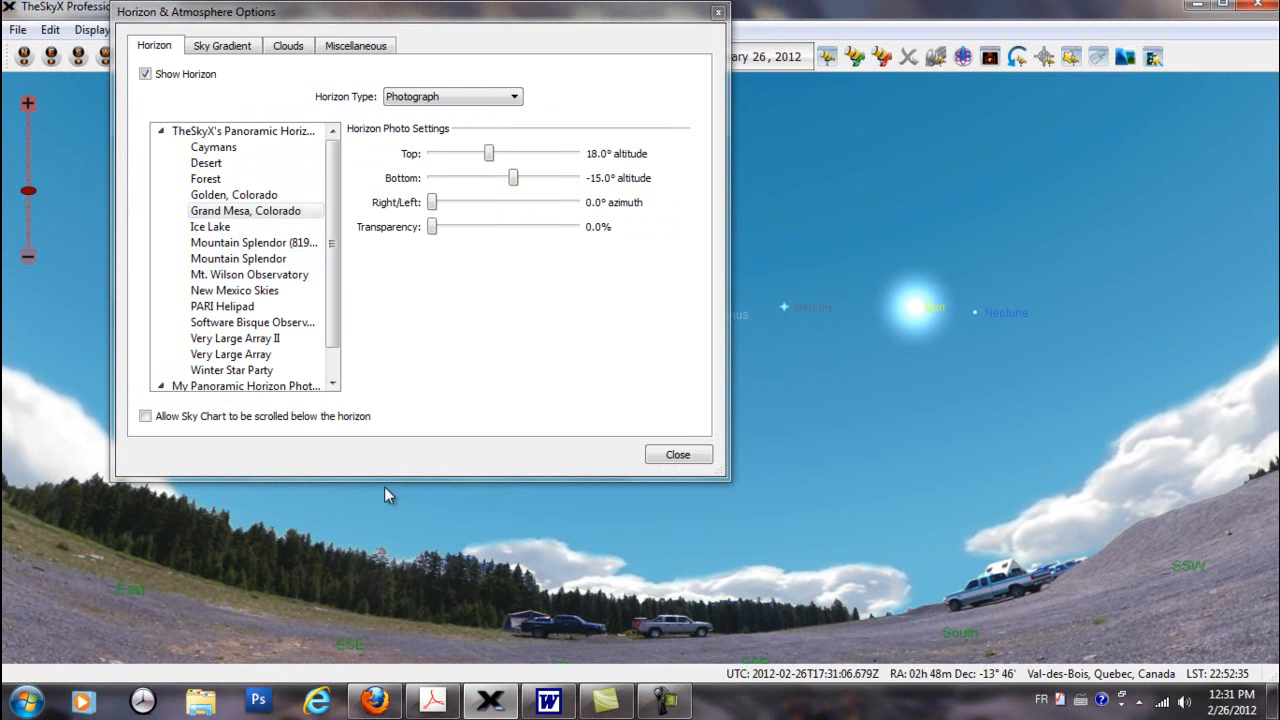
Try the high-resolution Mountain Splendor and New Mexico Skies horizon photos, and inspect the New Mexico Skies landscape on the chart
{"action": "left_click", "coordinate": [205, 243]}
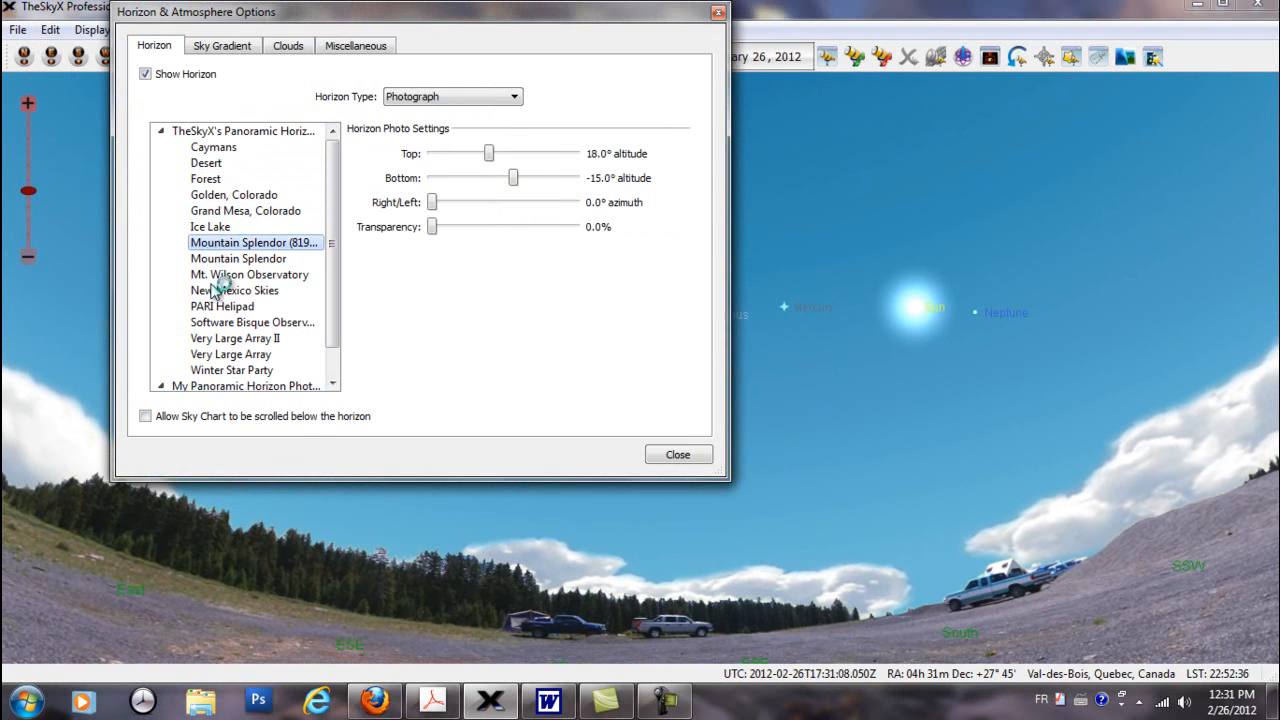
{"action": "left_click", "coordinate": [222, 290]}
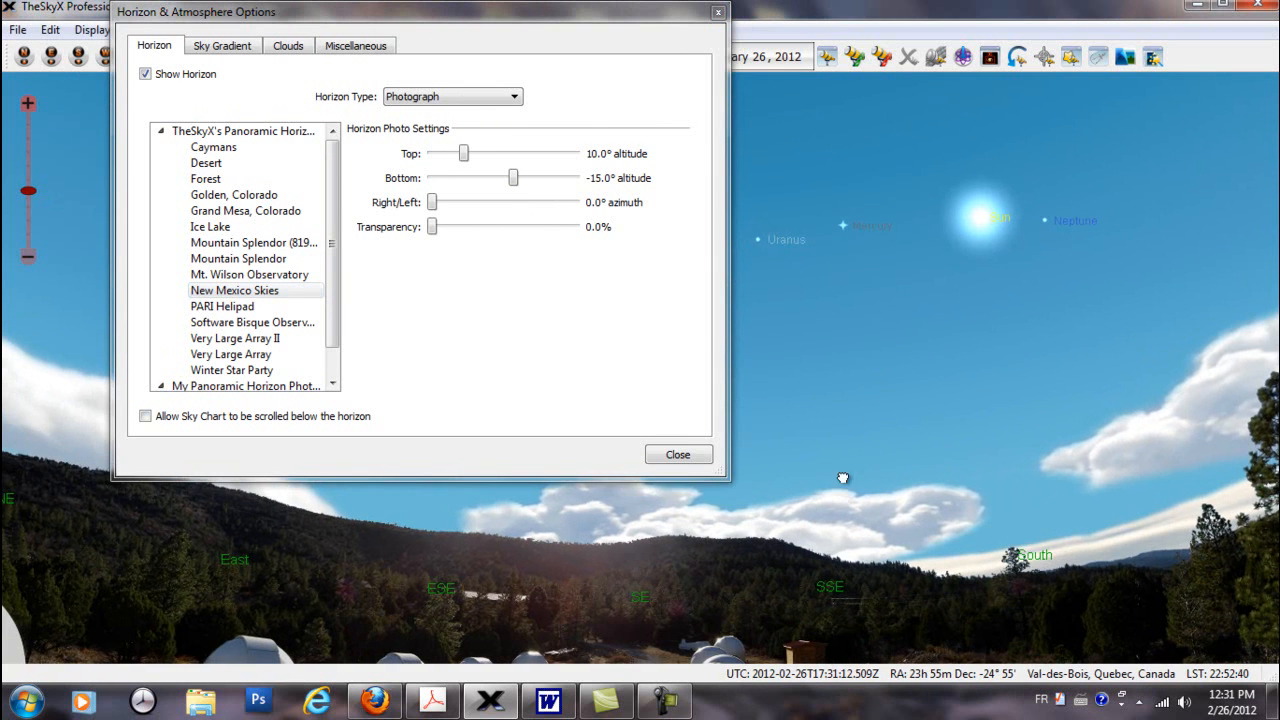
{"action": "left_click_drag", "start_coordinate": [837, 483], "coordinate": [849, 360]}
{"action": "scroll", "coordinate": [849, 368], "scroll_direction": "down", "scroll_amount": 1}
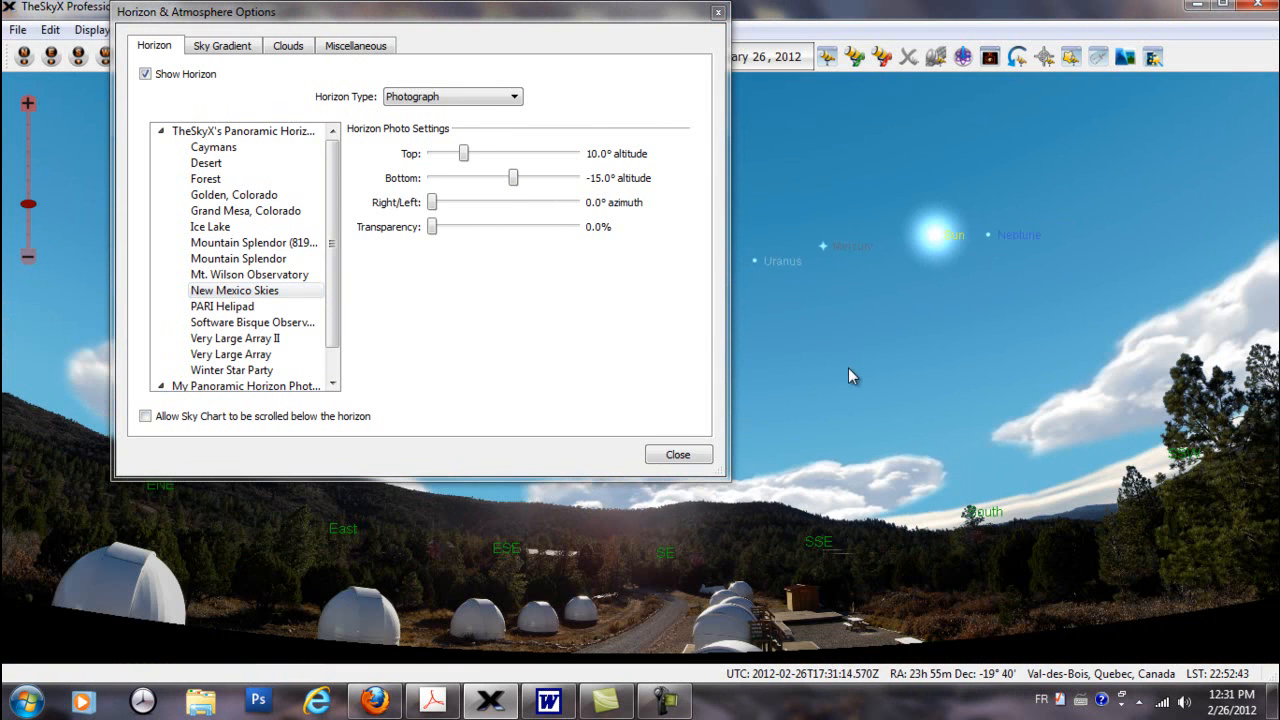
{"action": "scroll", "coordinate": [848, 368], "scroll_direction": "up", "scroll_amount": 1}
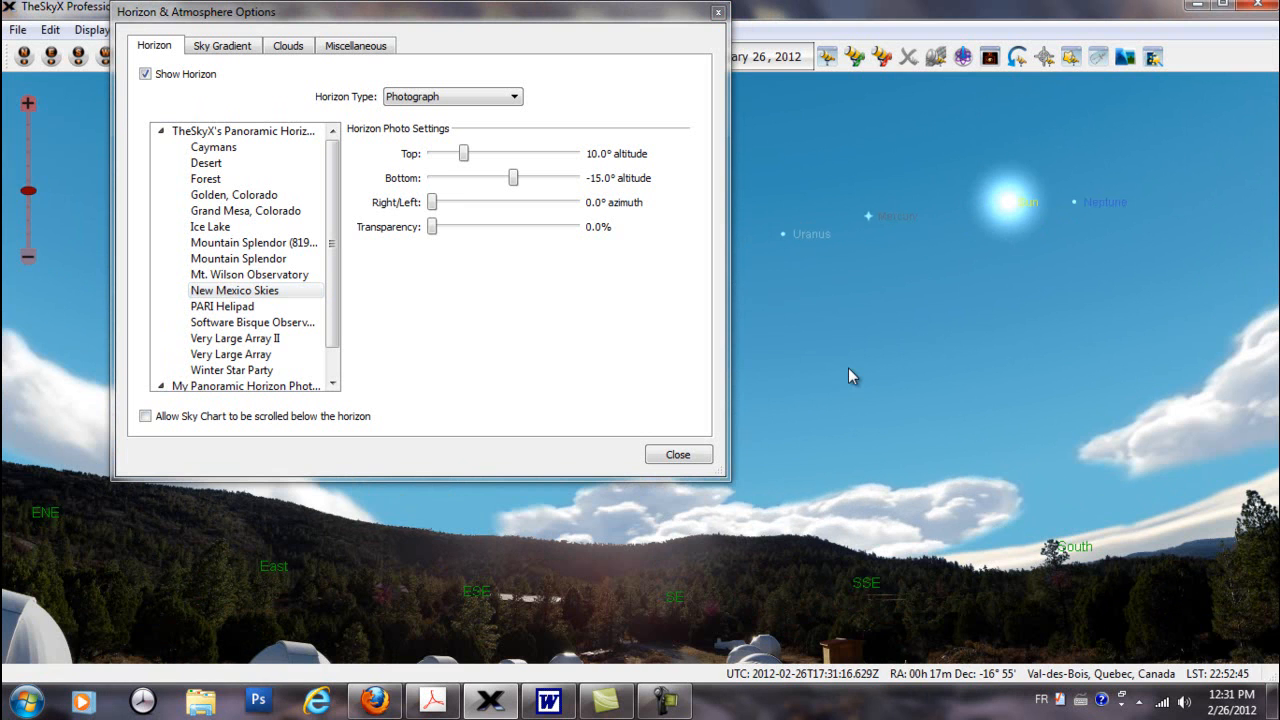
{"action": "scroll", "coordinate": [848, 376], "scroll_direction": "down", "scroll_amount": 1}
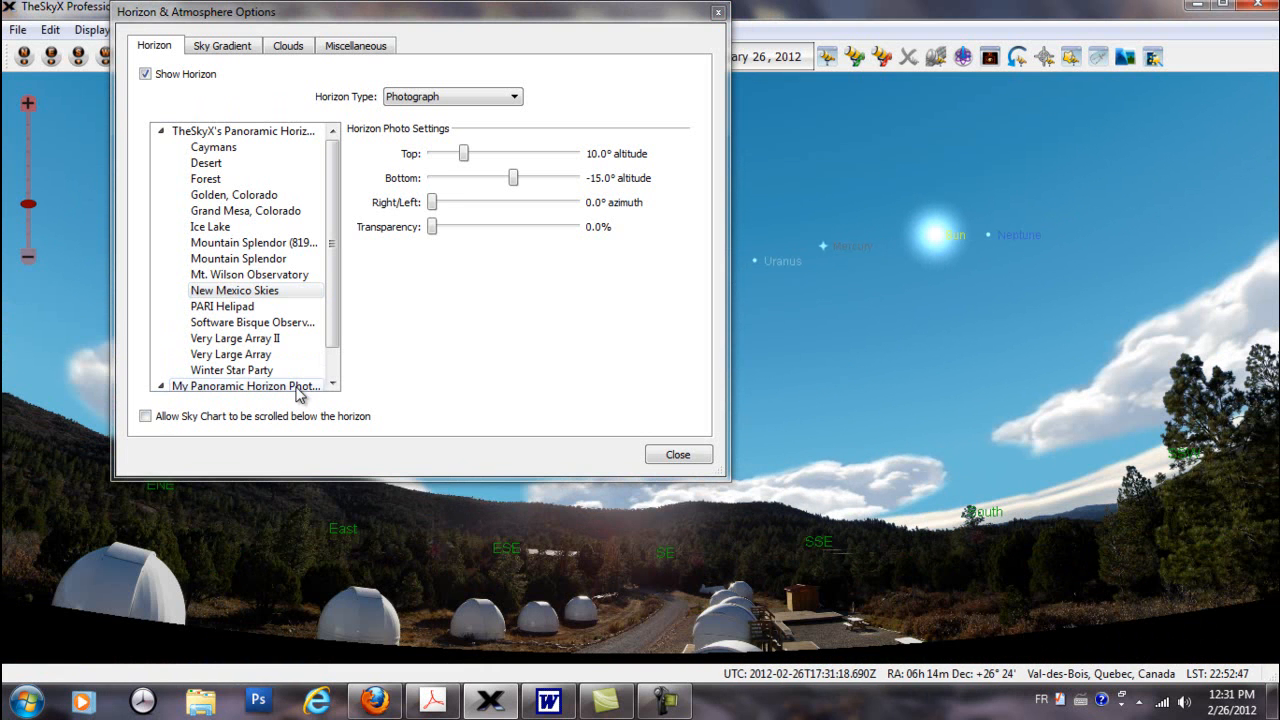
Check the My Panoramic Horizon Photos group for custom horizon photographs
{"action": "left_click", "coordinate": [332, 383]}
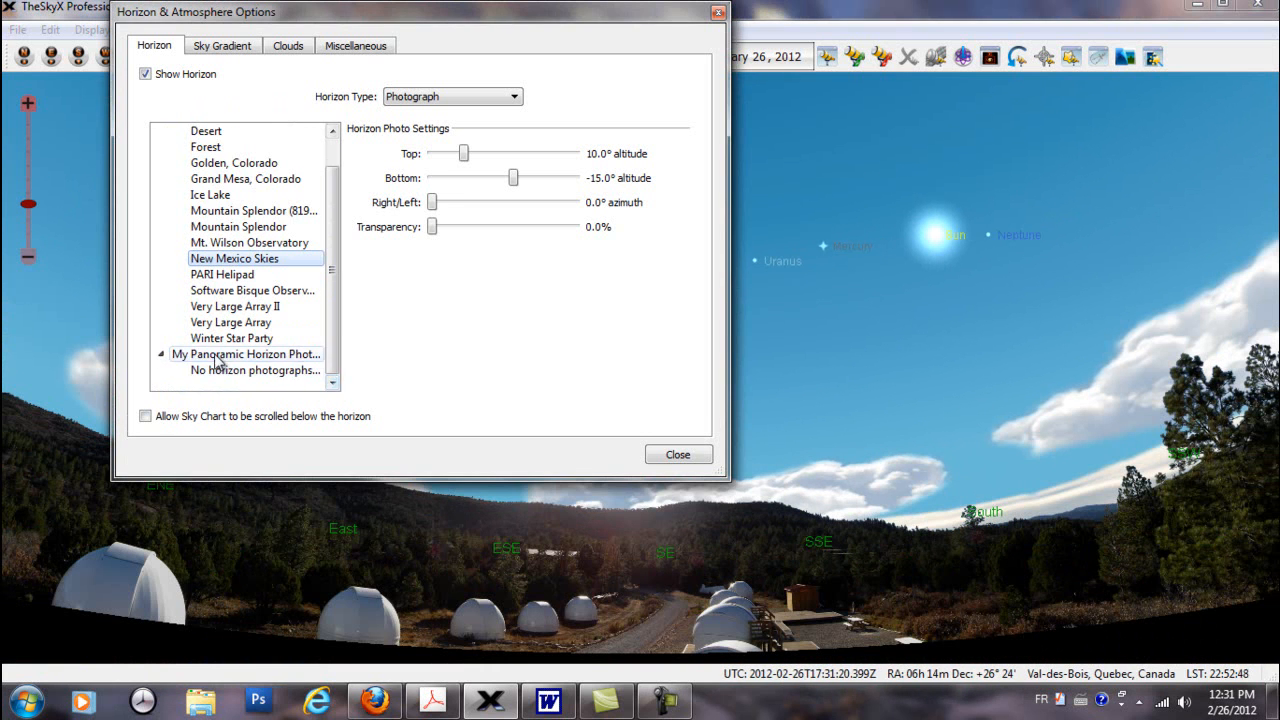
{"action": "left_click", "coordinate": [285, 358]}
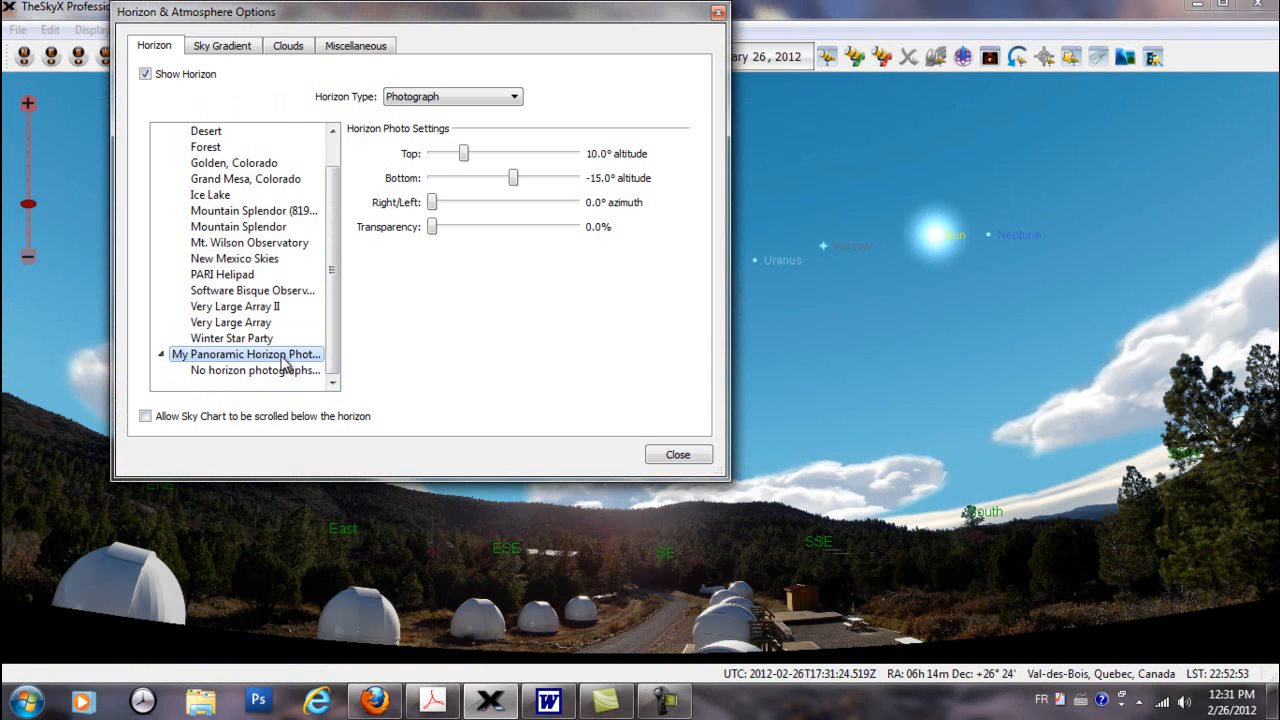
{"action": "left_click", "coordinate": [277, 375]}
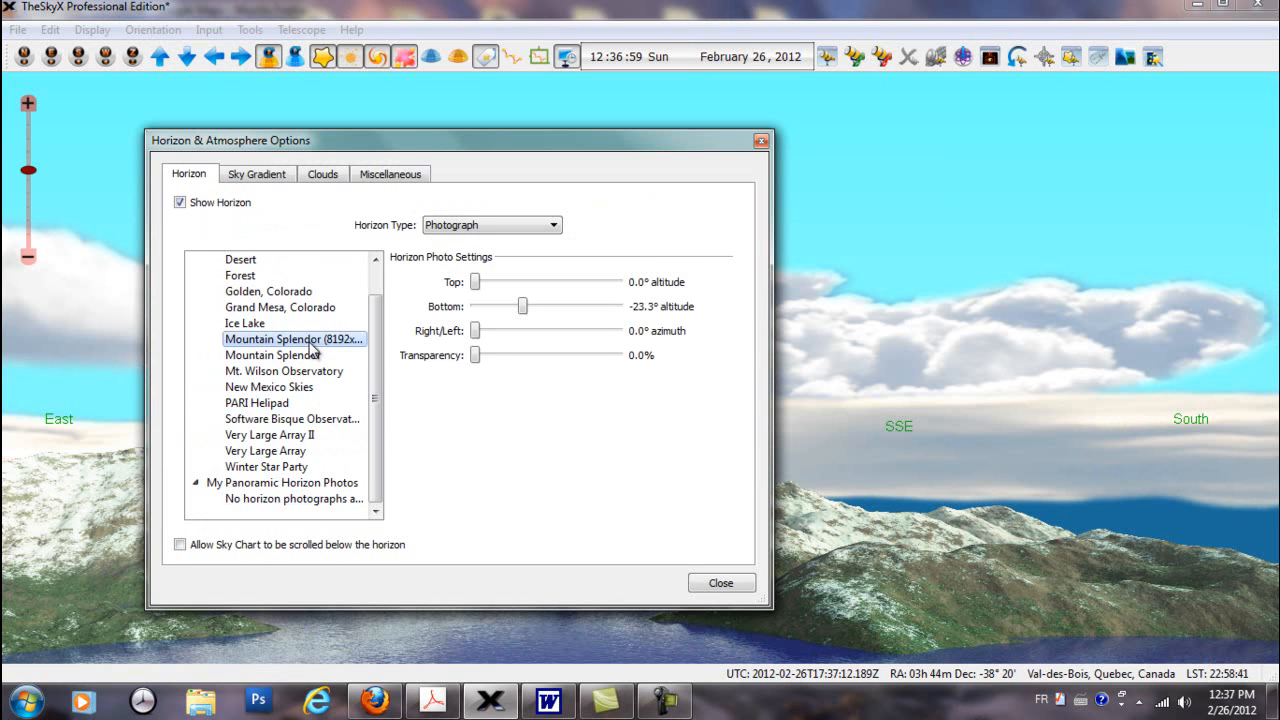
Try the Mountain Splendor (8192x1024) horizon photo with its top at 0.0° and its bottom lowered to -35.0° altitude
{"action": "left_click_drag", "start_coordinate": [636, 141], "coordinate": [515, 49]}
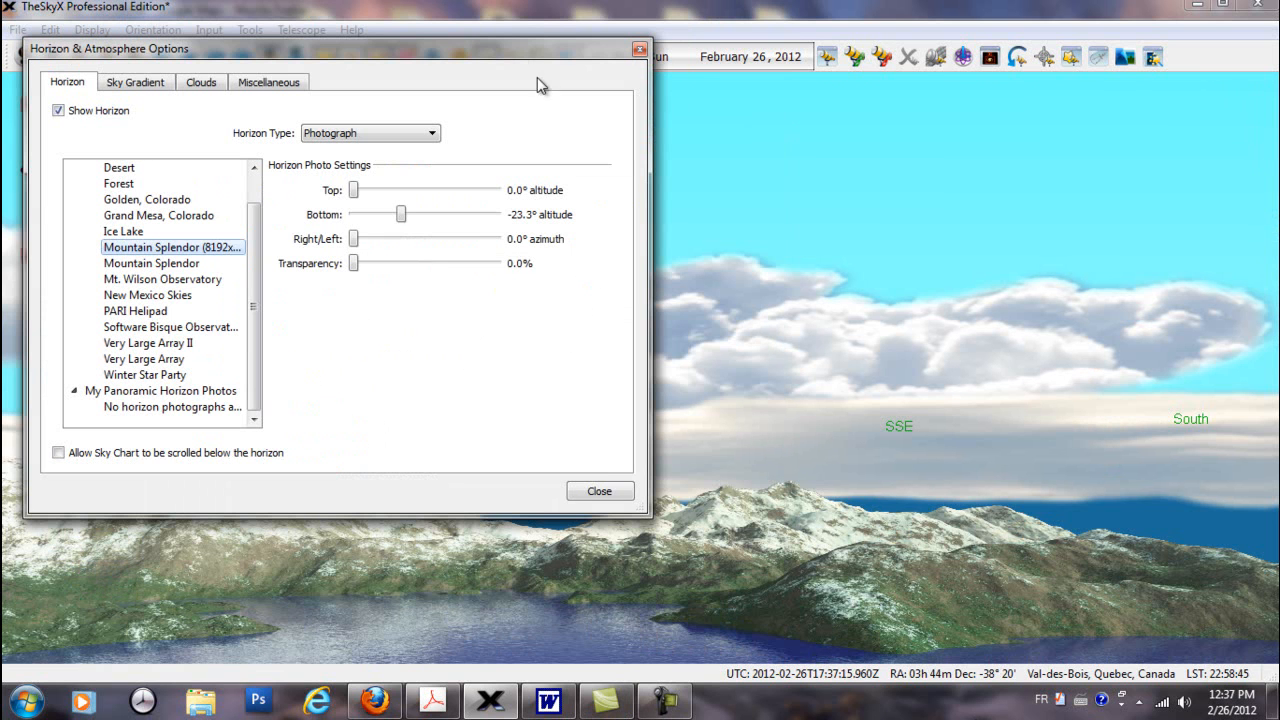
{"action": "left_click_drag", "start_coordinate": [975, 335], "coordinate": [963, 250]}
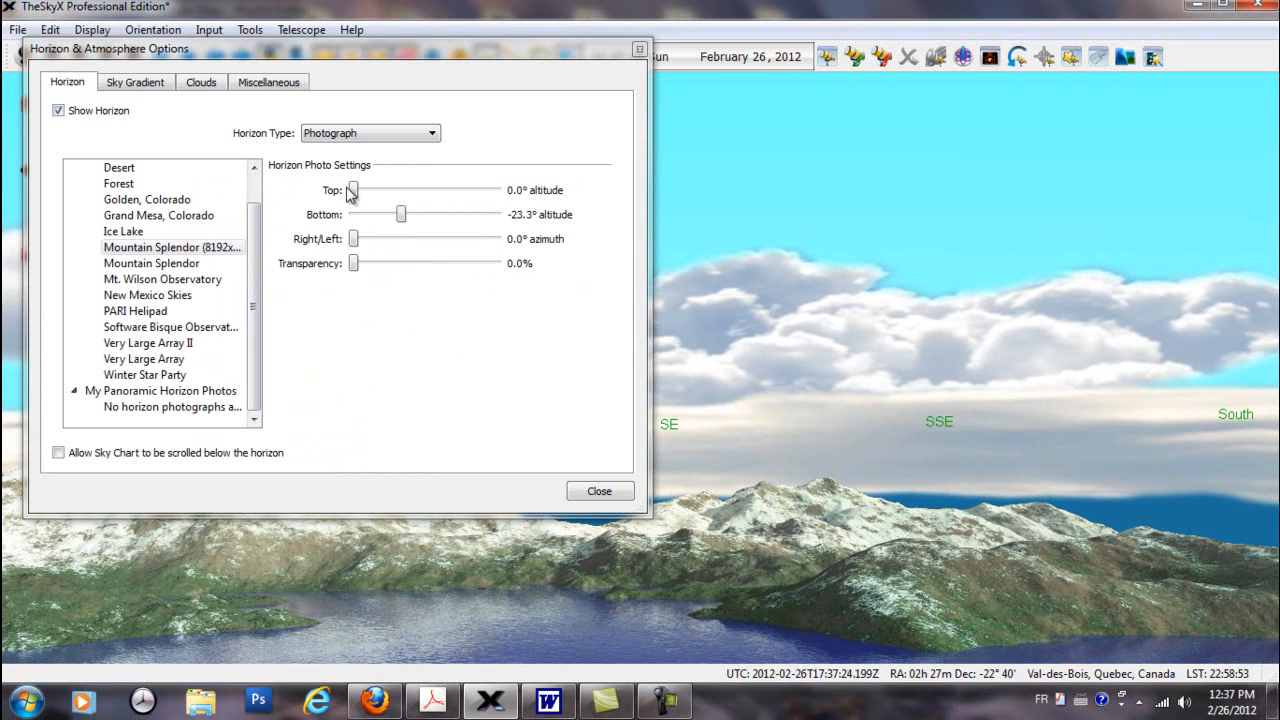
{"action": "left_click_drag", "start_coordinate": [355, 191], "coordinate": [318, 199]}
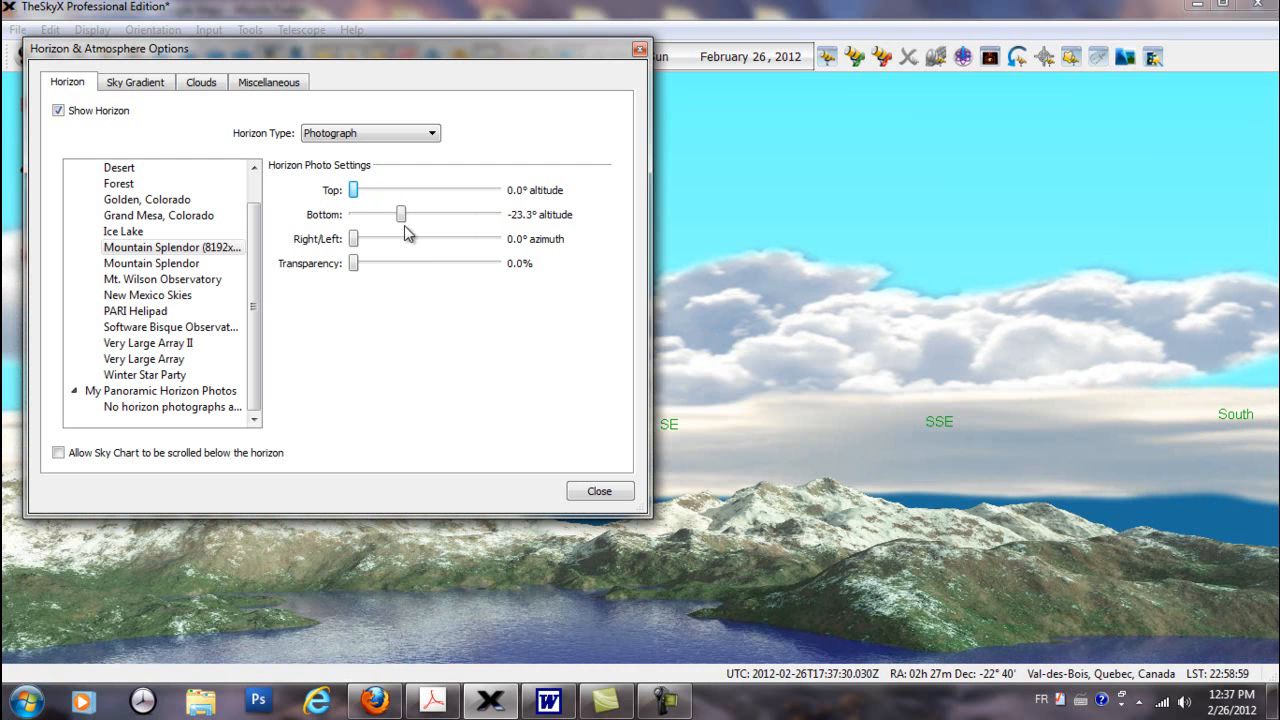
{"action": "left_click_drag", "start_coordinate": [401, 215], "coordinate": [347, 222]}
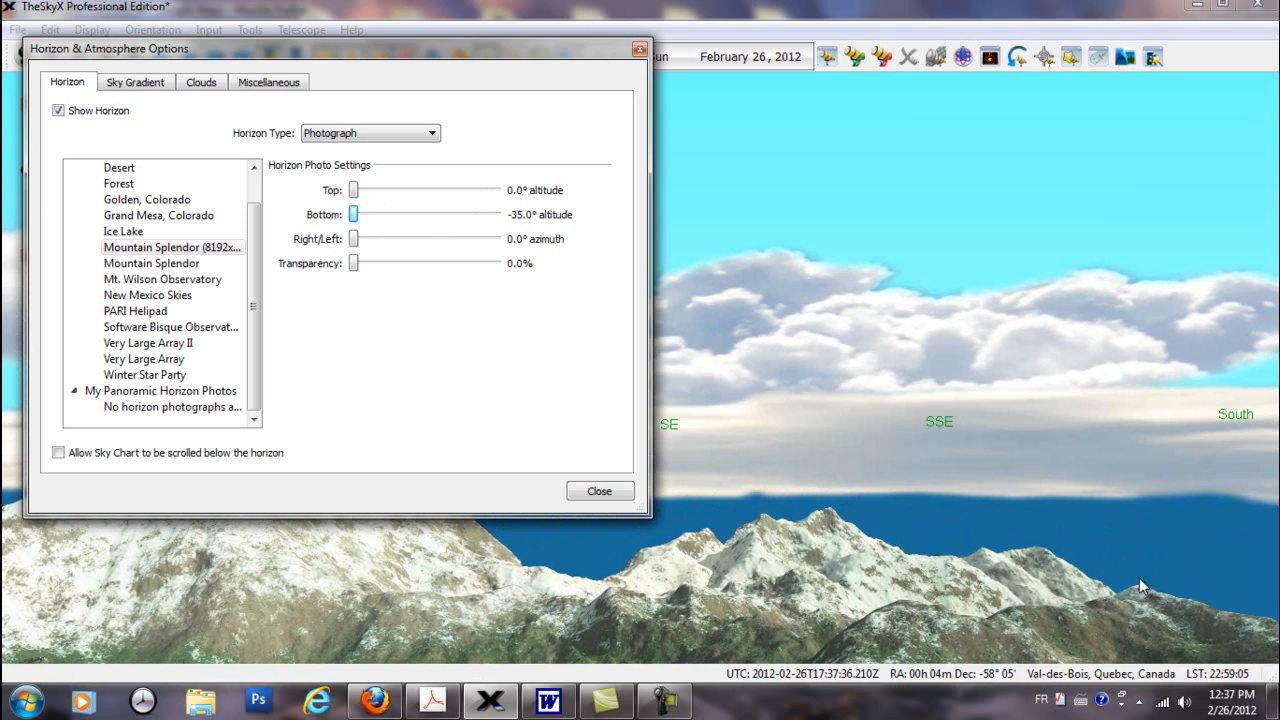
{"action": "left_click_drag", "start_coordinate": [1023, 597], "coordinate": [1051, 320]}
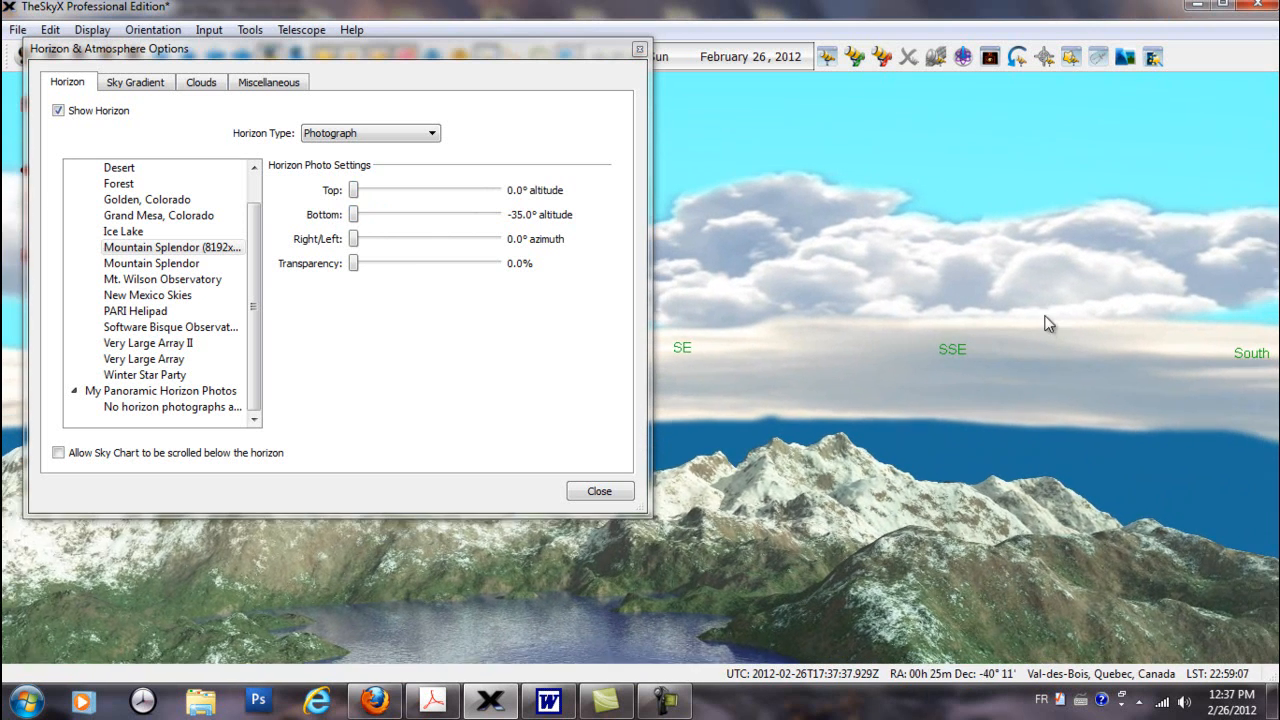
{"action": "left_click_drag", "start_coordinate": [927, 592], "coordinate": [979, 420]}
Set the bottom of the Mountain Splendor horizon photo to -10.3° altitude and close the Horizon & Atmosphere Options
{"action": "left_click_drag", "start_coordinate": [353, 214], "coordinate": [453, 234]}
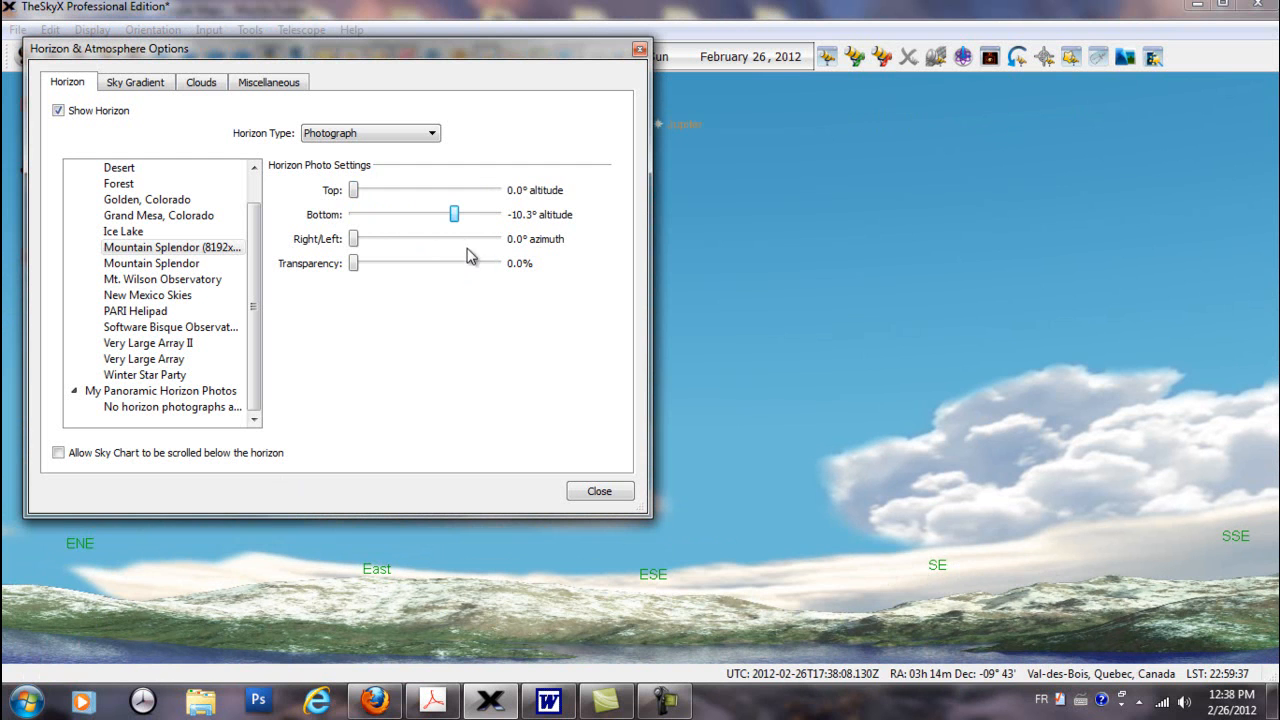
{"action": "left_click_drag", "start_coordinate": [964, 455], "coordinate": [981, 455]}
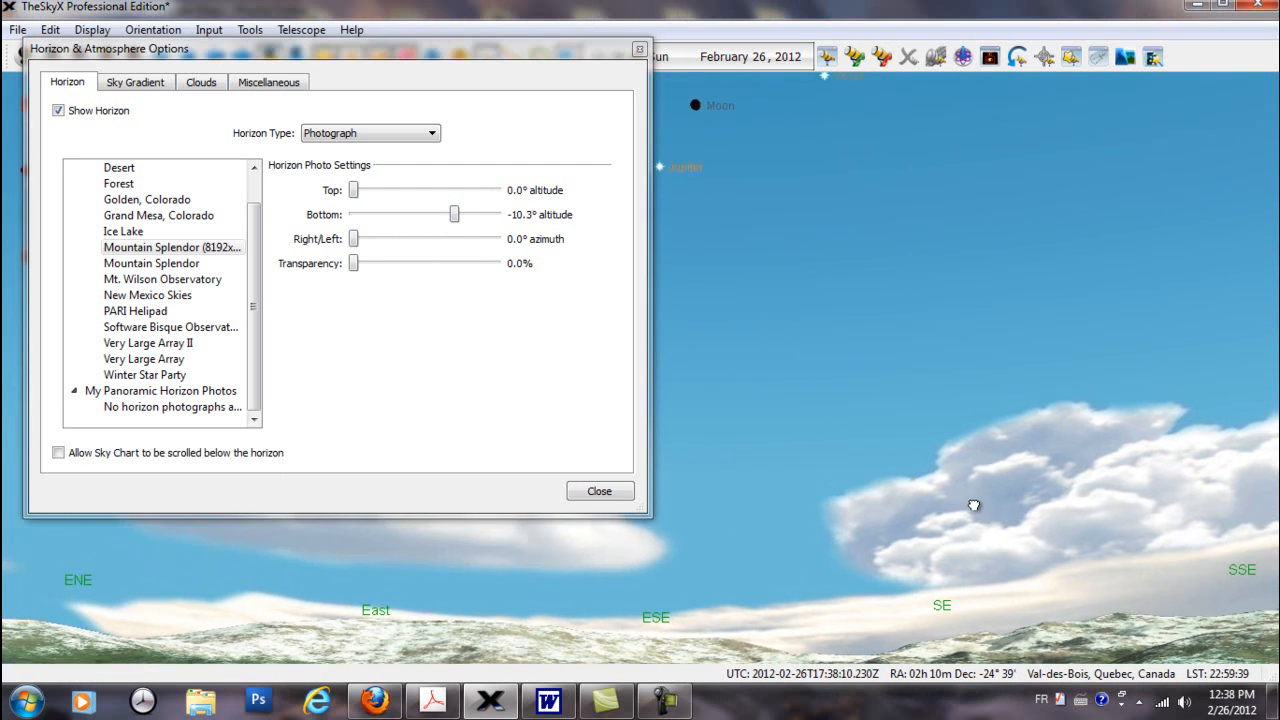
{"action": "left_click_drag", "start_coordinate": [421, 58], "coordinate": [533, 242]}
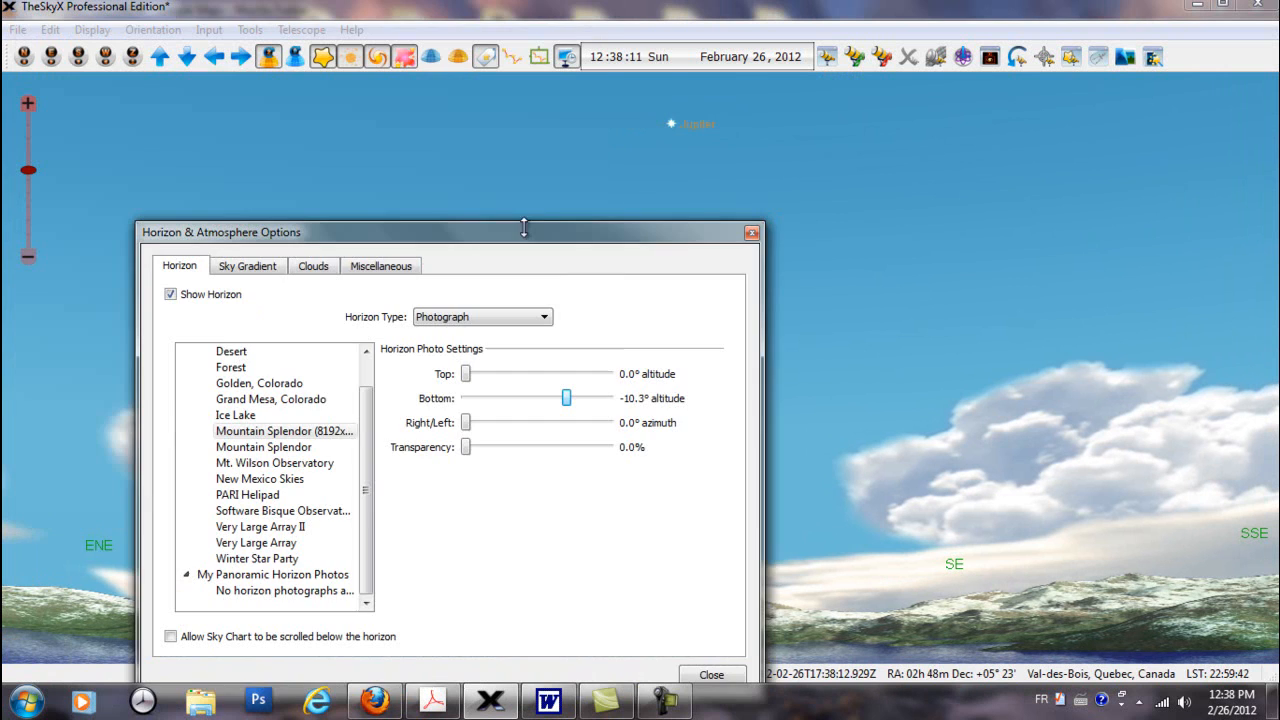
{"action": "left_click", "coordinate": [752, 231]}
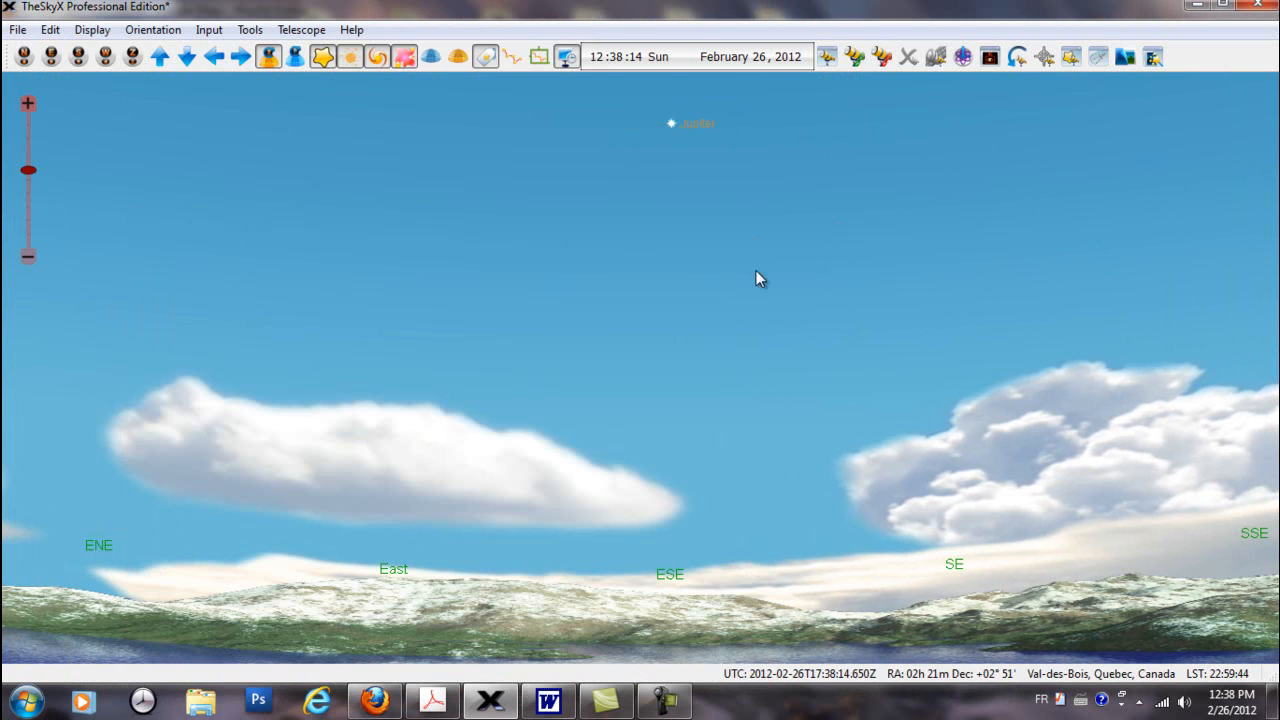
Turn the sky chart to face south, with the Sun and the horizon both in view
{"action": "left_click", "coordinate": [78, 56]}
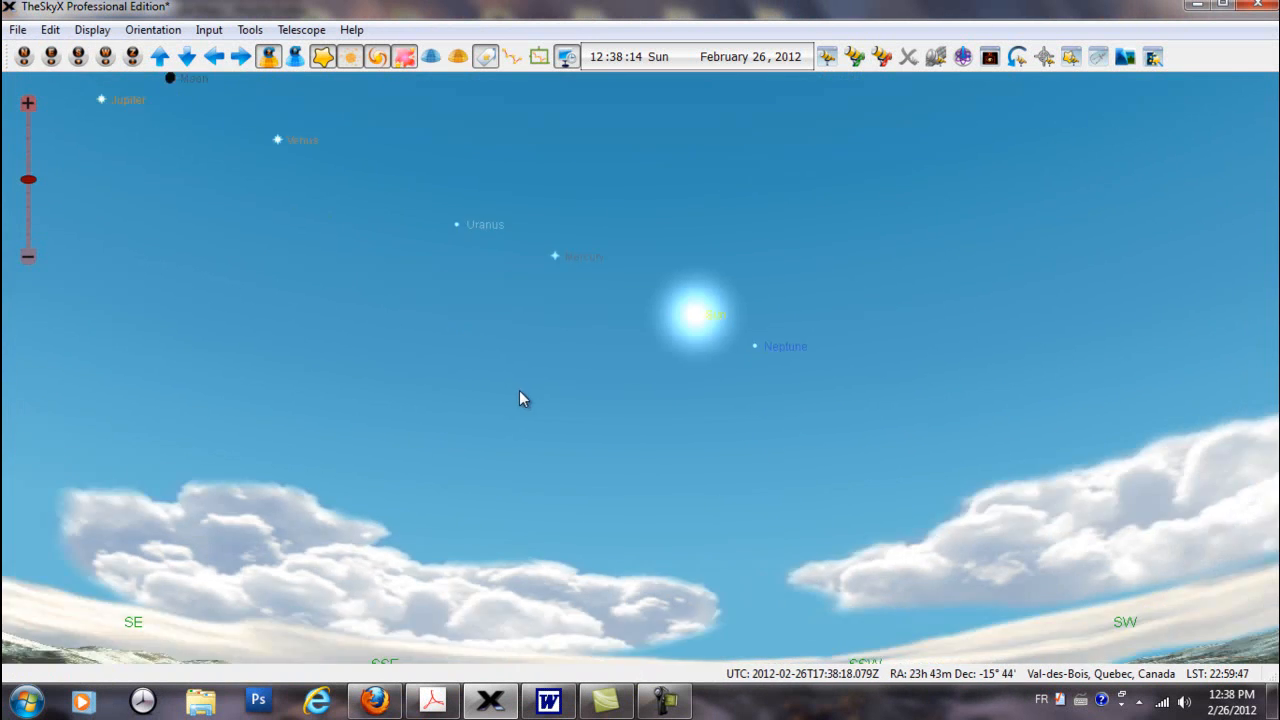
{"action": "scroll", "coordinate": [517, 395], "scroll_direction": "down", "scroll_amount": 1}
{"action": "left_click_drag", "start_coordinate": [700, 486], "coordinate": [774, 206]}
{"action": "left_click_drag", "start_coordinate": [617, 568], "coordinate": [625, 409]}
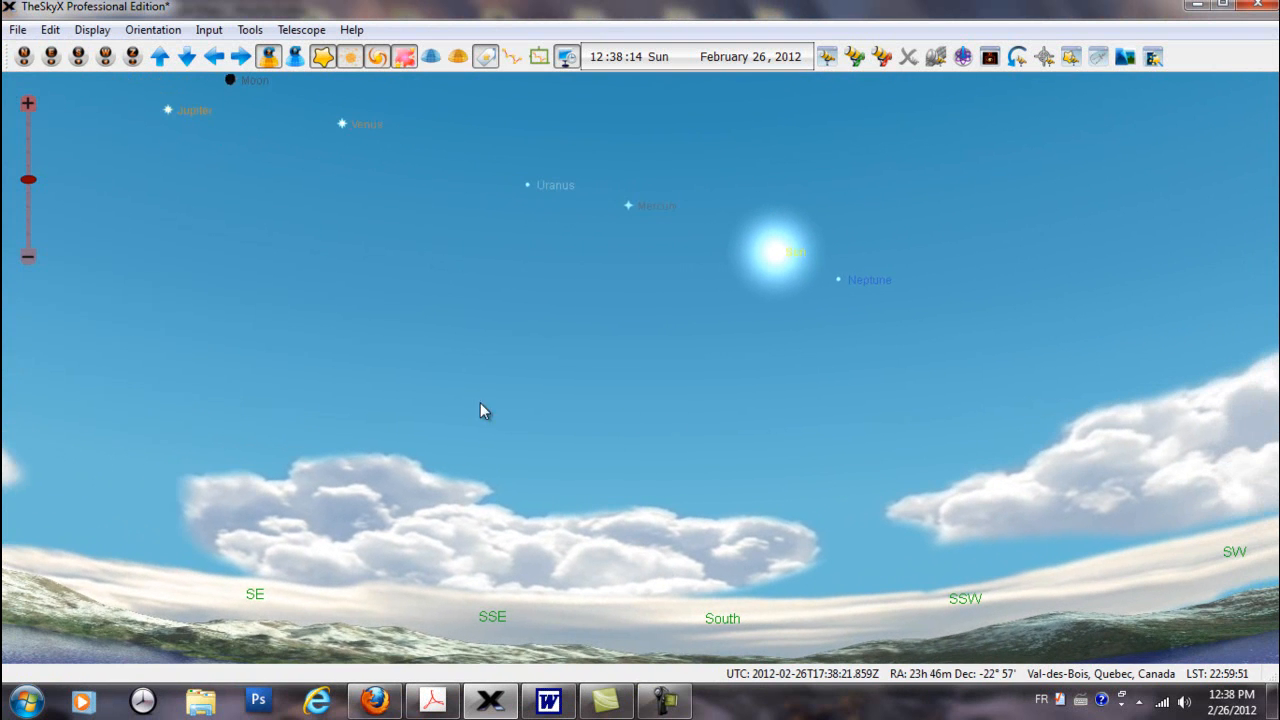
Reopen the Horizon & Atmosphere Options and set the horizon photo's right/left position to 14.1° azimuth and its bottom to -25.2° altitude
{"action": "left_click", "coordinate": [92, 29]}
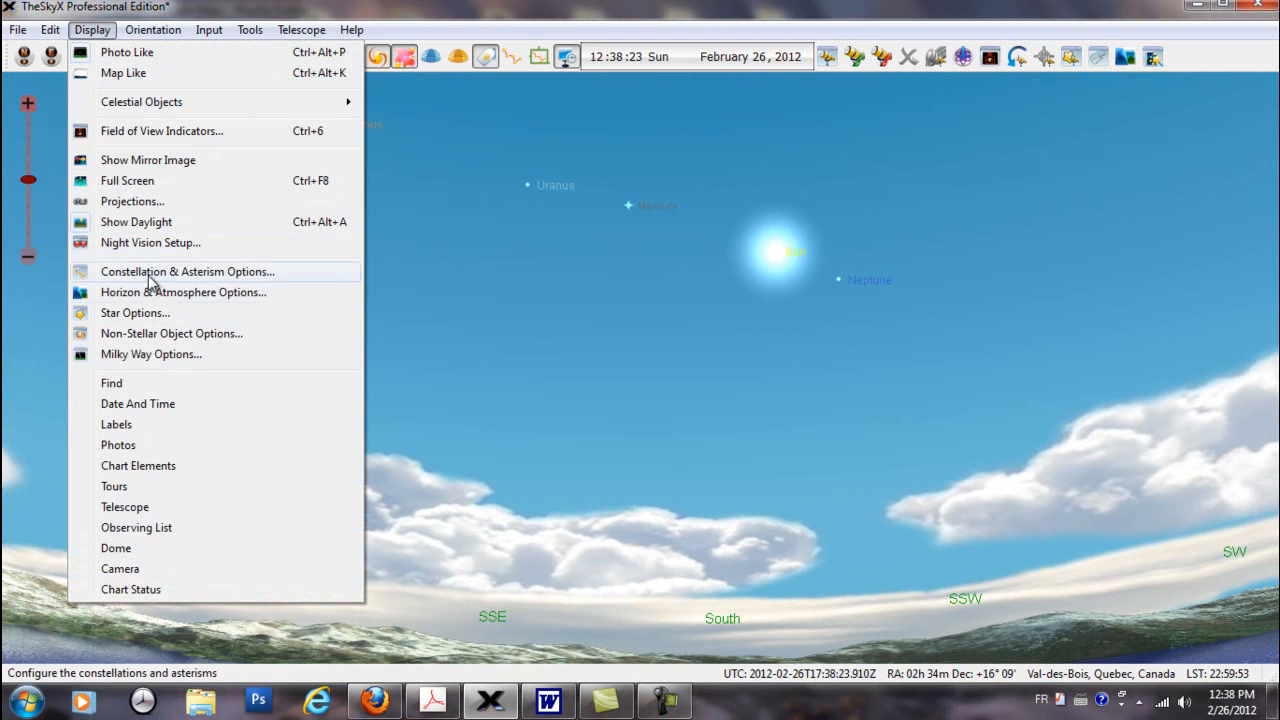
{"action": "left_click", "coordinate": [159, 293]}
{"action": "left_click_drag", "start_coordinate": [553, 240], "coordinate": [415, 96]}
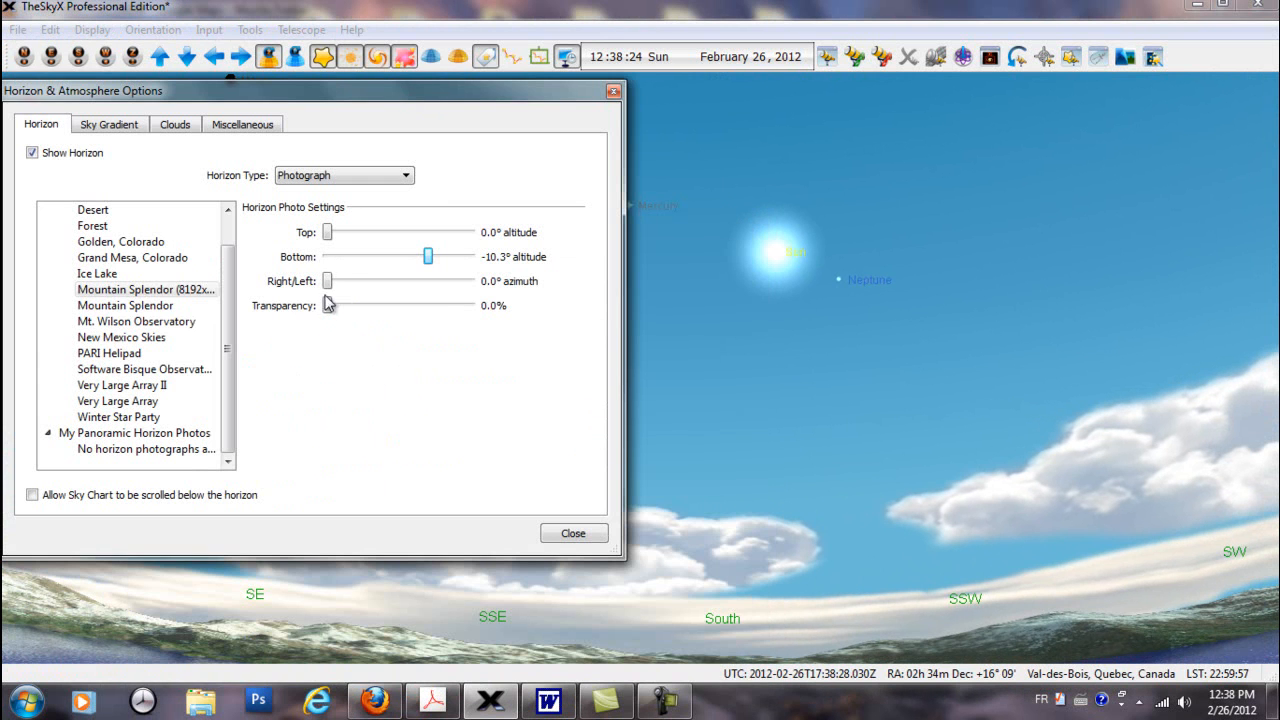
{"action": "mouse_move", "coordinate": [329, 280]}
{"action": "left_mouse_down"}
{"action": "mouse_move", "coordinate": [349, 283]}
{"action": "mouse_move", "coordinate": [334, 288]}
{"action": "left_mouse_up"}
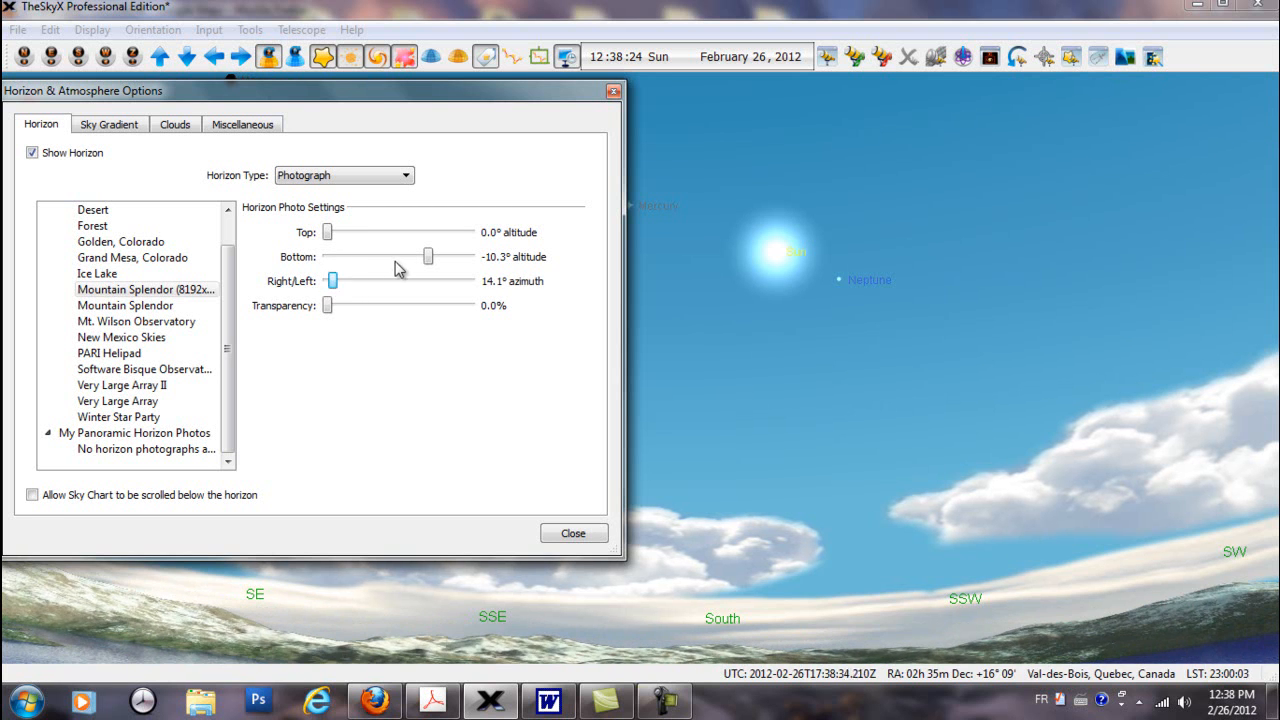
{"action": "left_click_drag", "start_coordinate": [430, 262], "coordinate": [370, 263]}
{"action": "left_click_drag", "start_coordinate": [860, 533], "coordinate": [864, 358]}
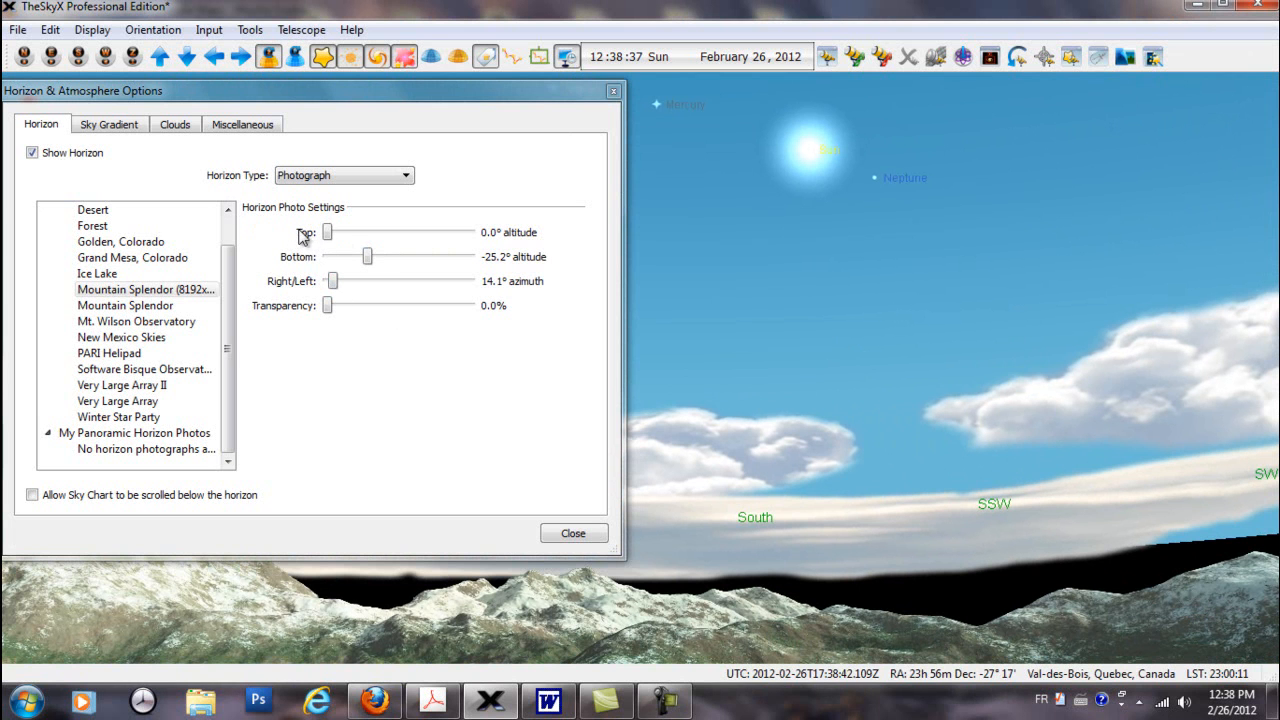
Set the horizon photo's top to 6.5° altitude, bottom to -20.8° altitude and right/left position to 0.0° azimuth
{"action": "left_click_drag", "start_coordinate": [327, 232], "coordinate": [345, 232]}
{"action": "left_click_drag", "start_coordinate": [402, 93], "coordinate": [116, 184]}
{"action": "left_click_drag", "start_coordinate": [84, 350], "coordinate": [6, 395]}
{"action": "left_click_drag", "start_coordinate": [160, 184], "coordinate": [693, 91]}
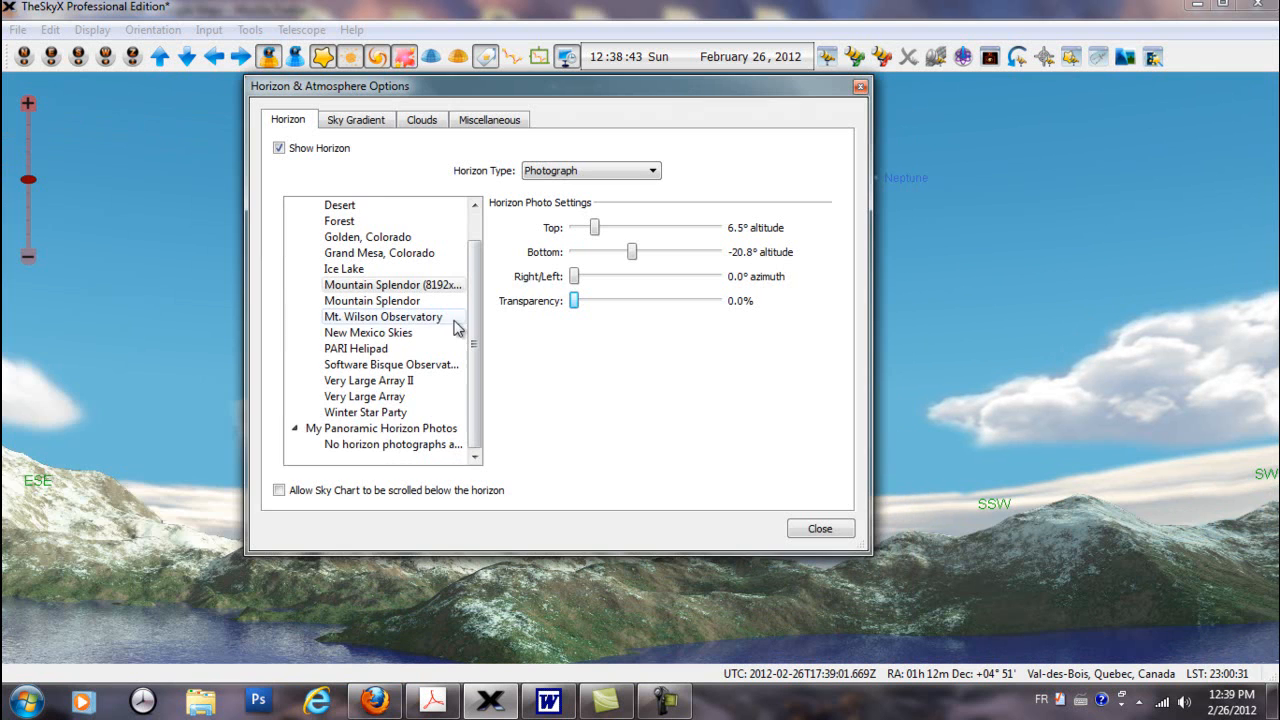
Change the horizon photo to New Mexico Skies and close the Horizon & Atmosphere Options
{"action": "left_click", "coordinate": [357, 334]}
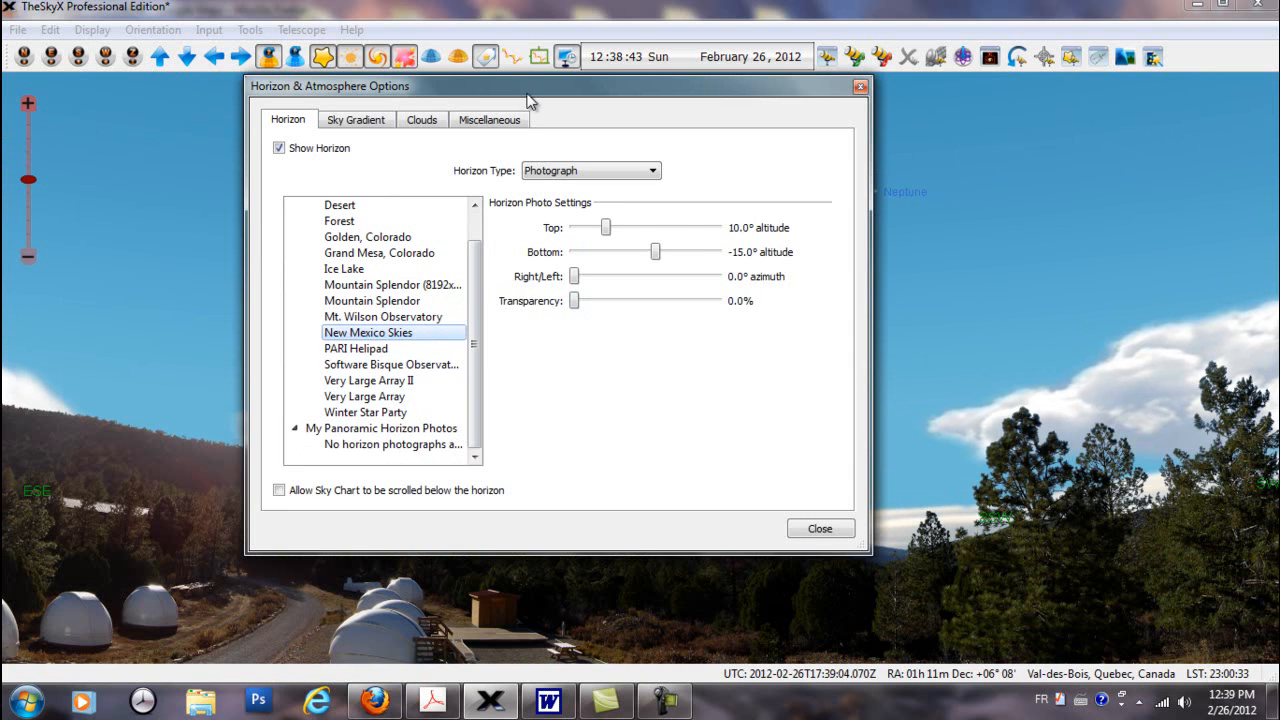
{"action": "left_click_drag", "start_coordinate": [48, 174], "coordinate": [90, 228]}
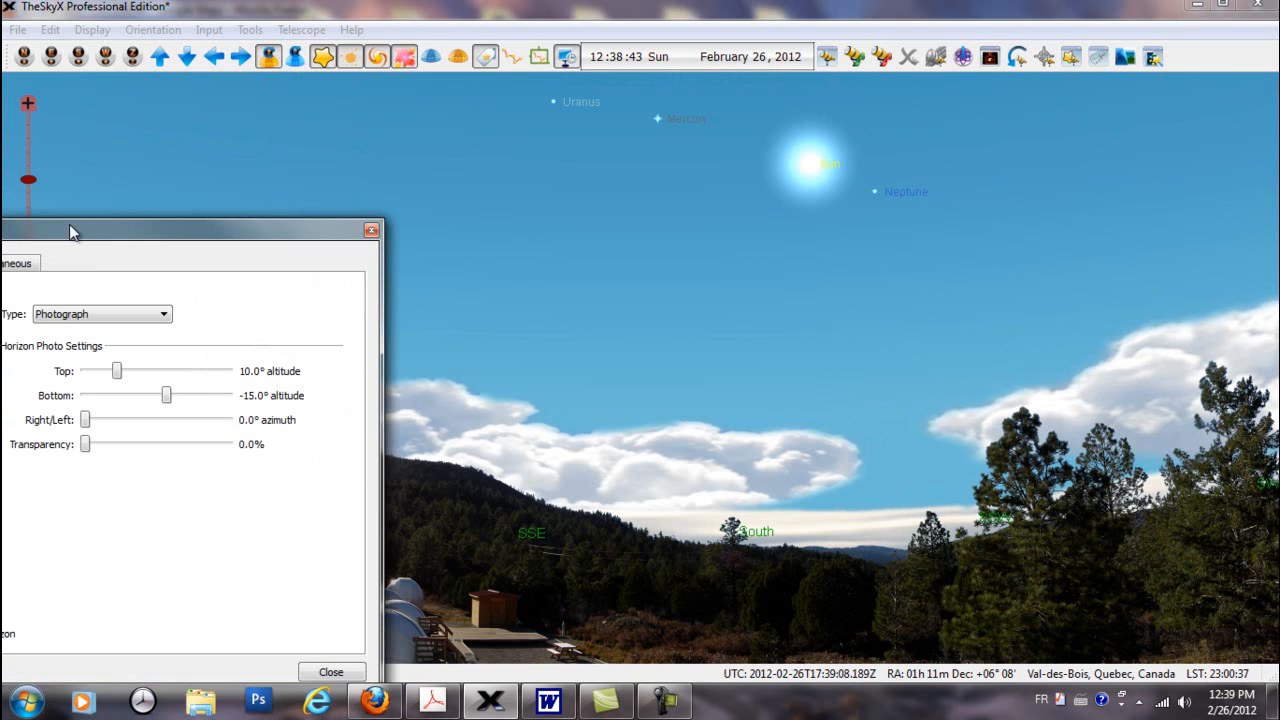
{"action": "left_click", "coordinate": [371, 230]}
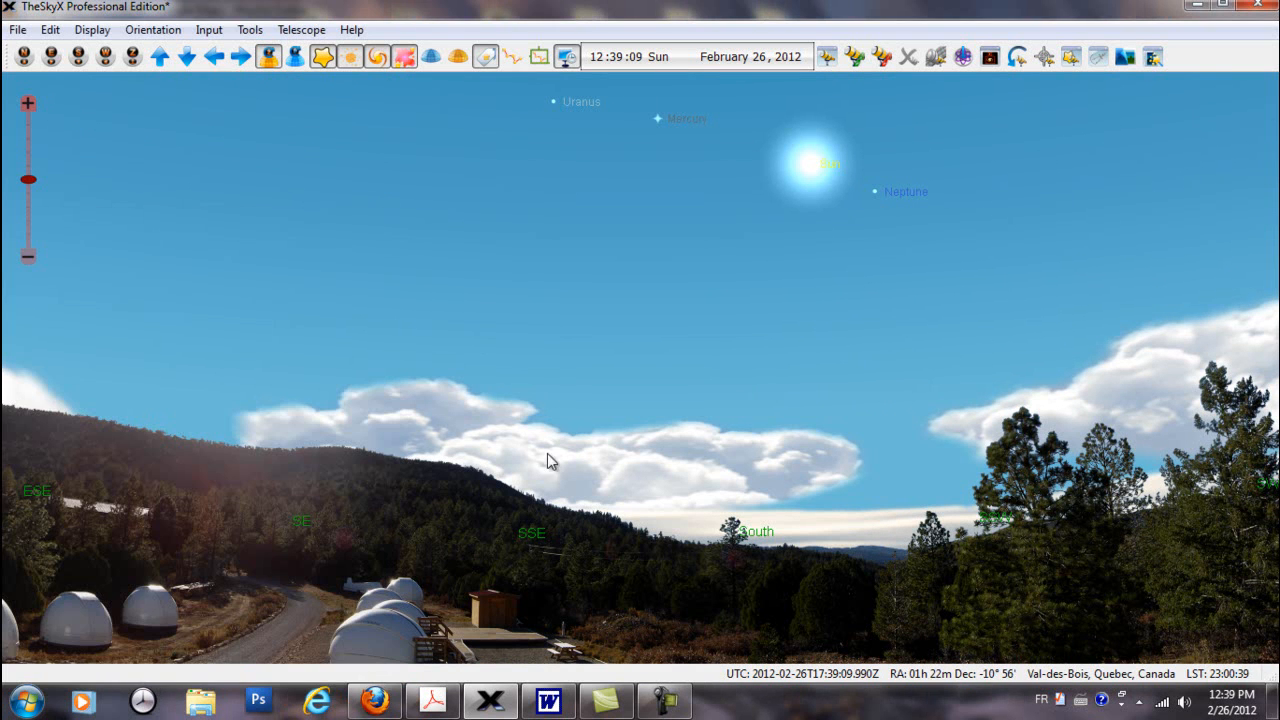
Turn off the daylight display and hide the clouds in the Horizon & Atmosphere Options
{"action": "left_click", "coordinate": [92, 29]}
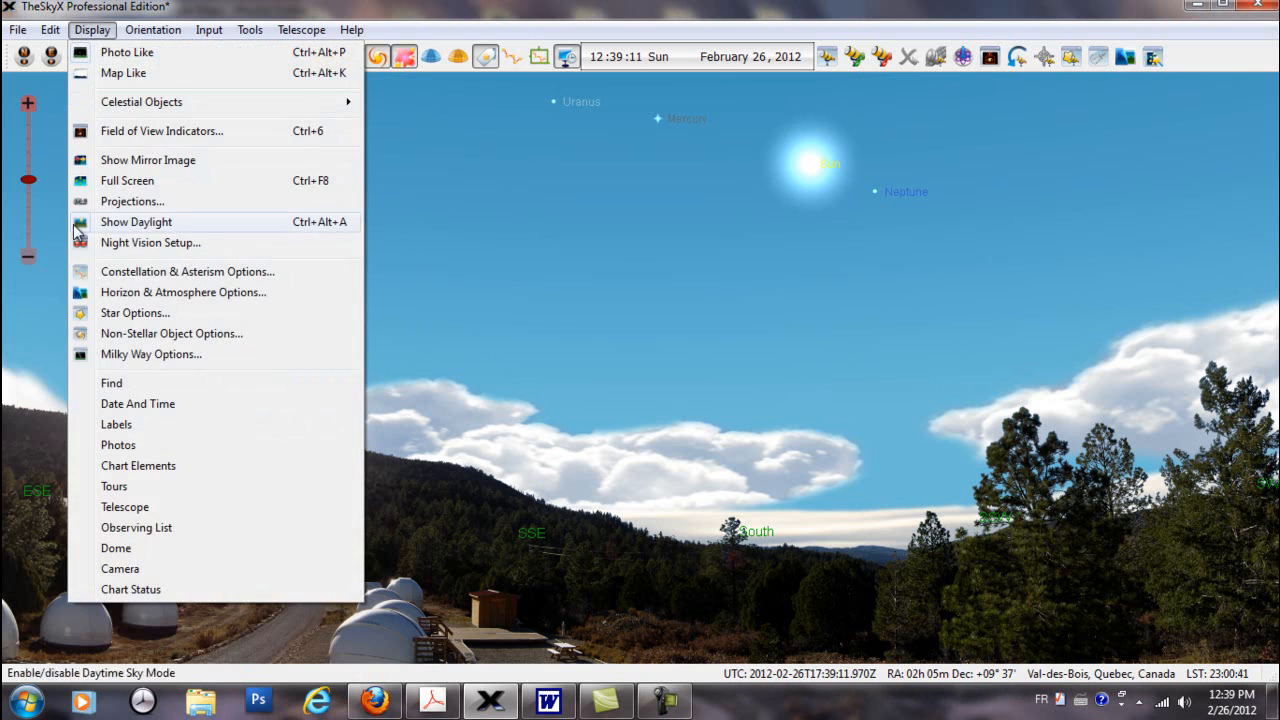
{"action": "left_click", "coordinate": [140, 224]}
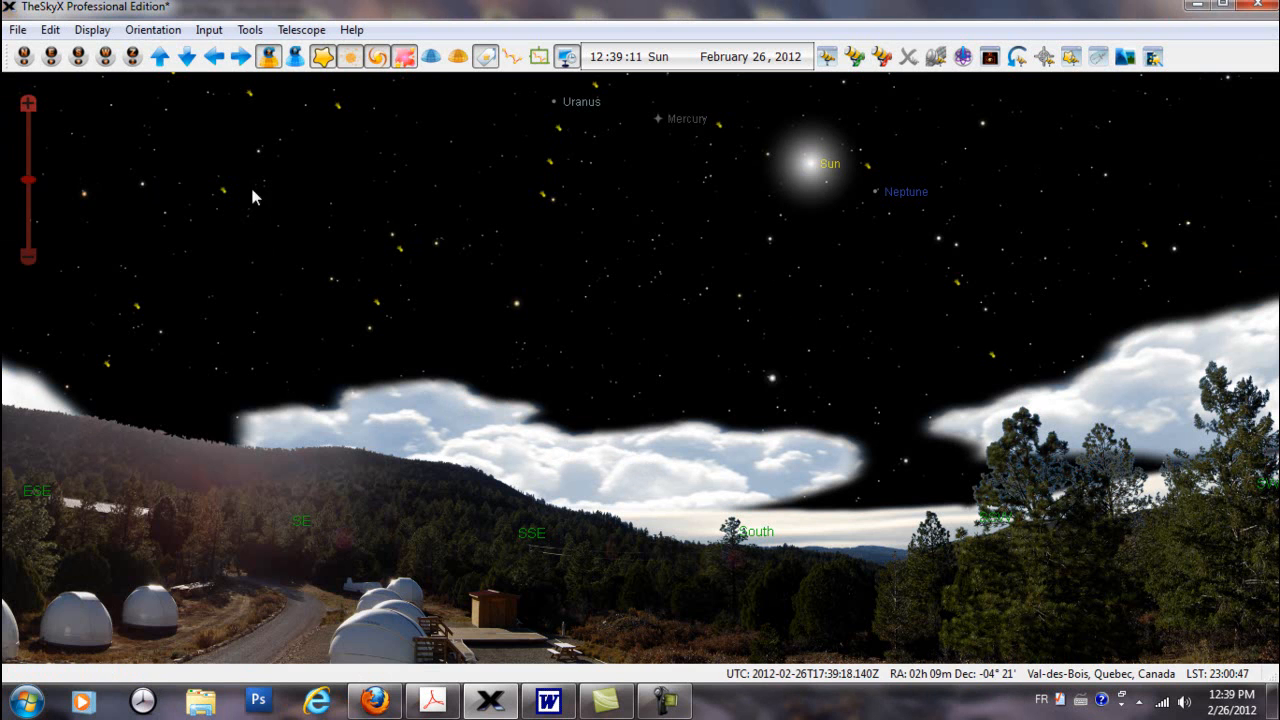
{"action": "left_click", "coordinate": [92, 29]}
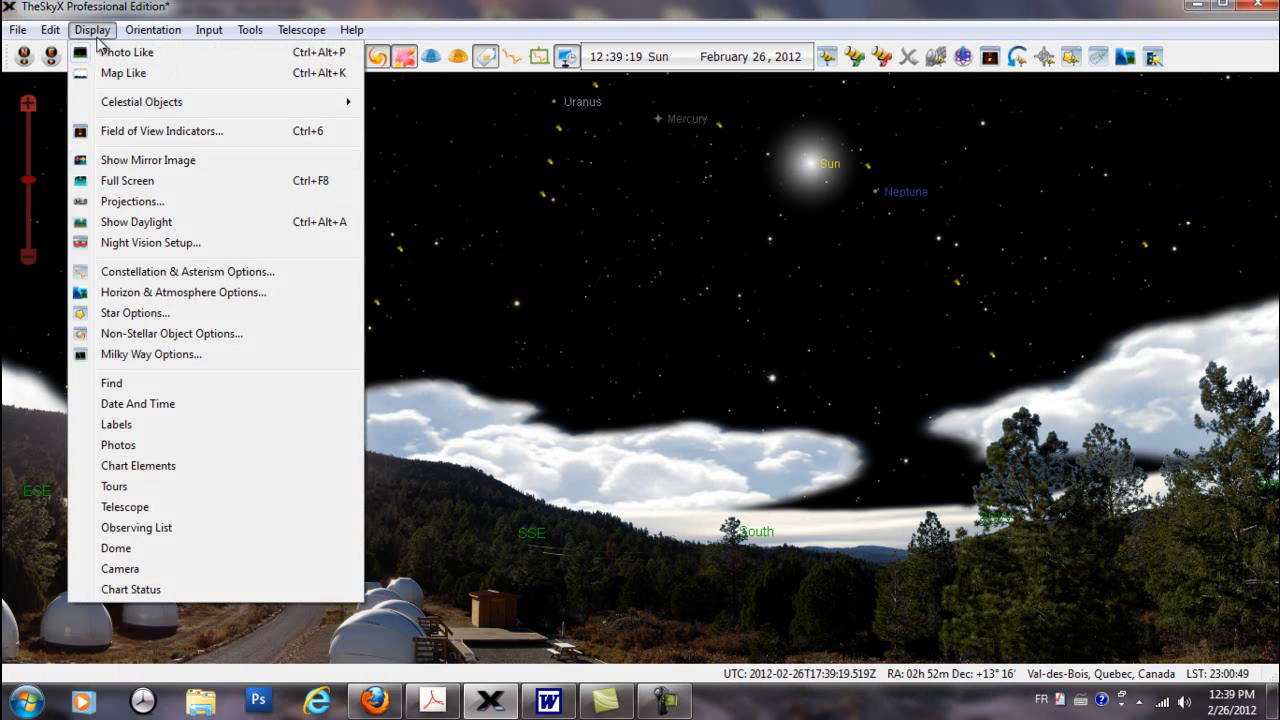
{"action": "left_click", "coordinate": [187, 294]}
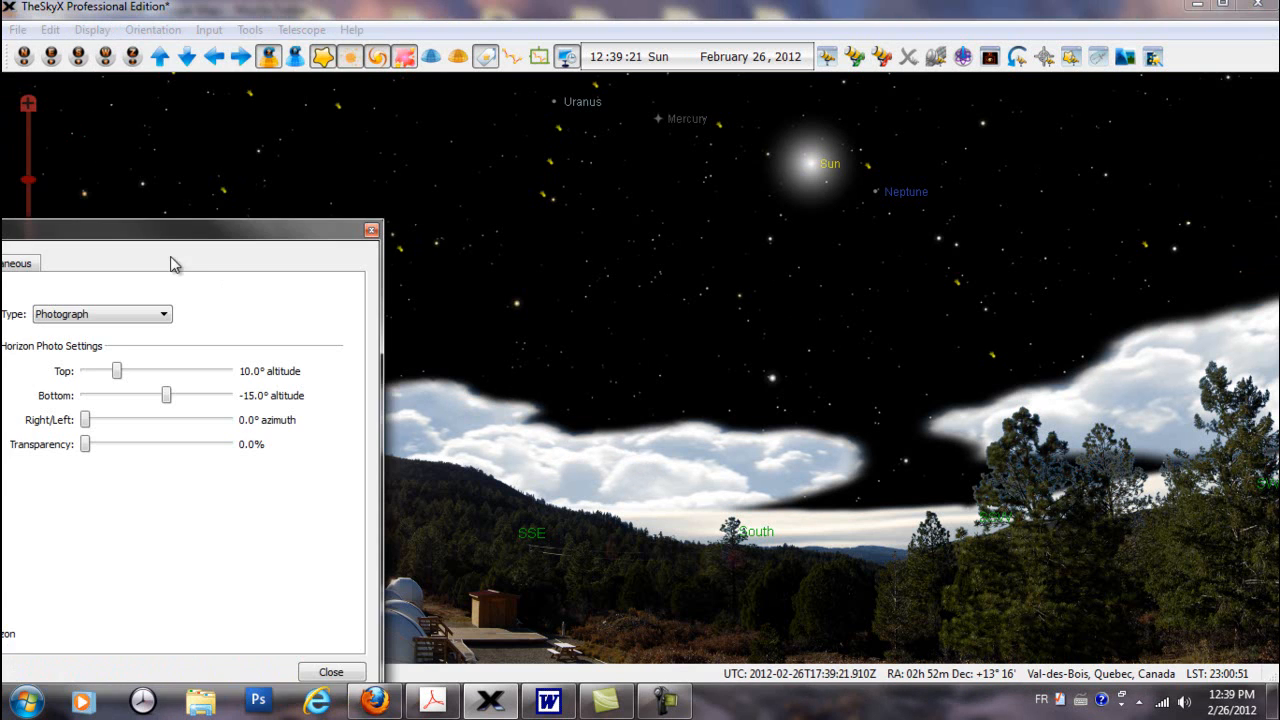
{"action": "left_click_drag", "start_coordinate": [167, 233], "coordinate": [464, 114]}
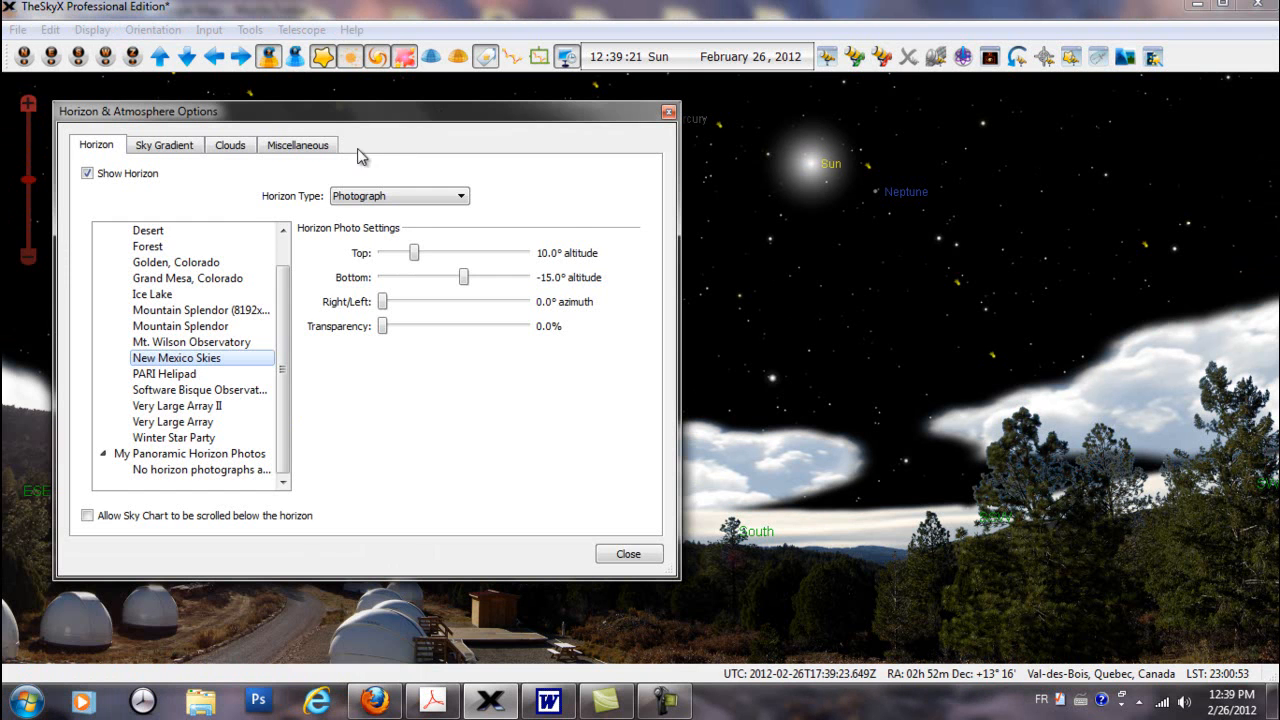
{"action": "left_click", "coordinate": [228, 148]}
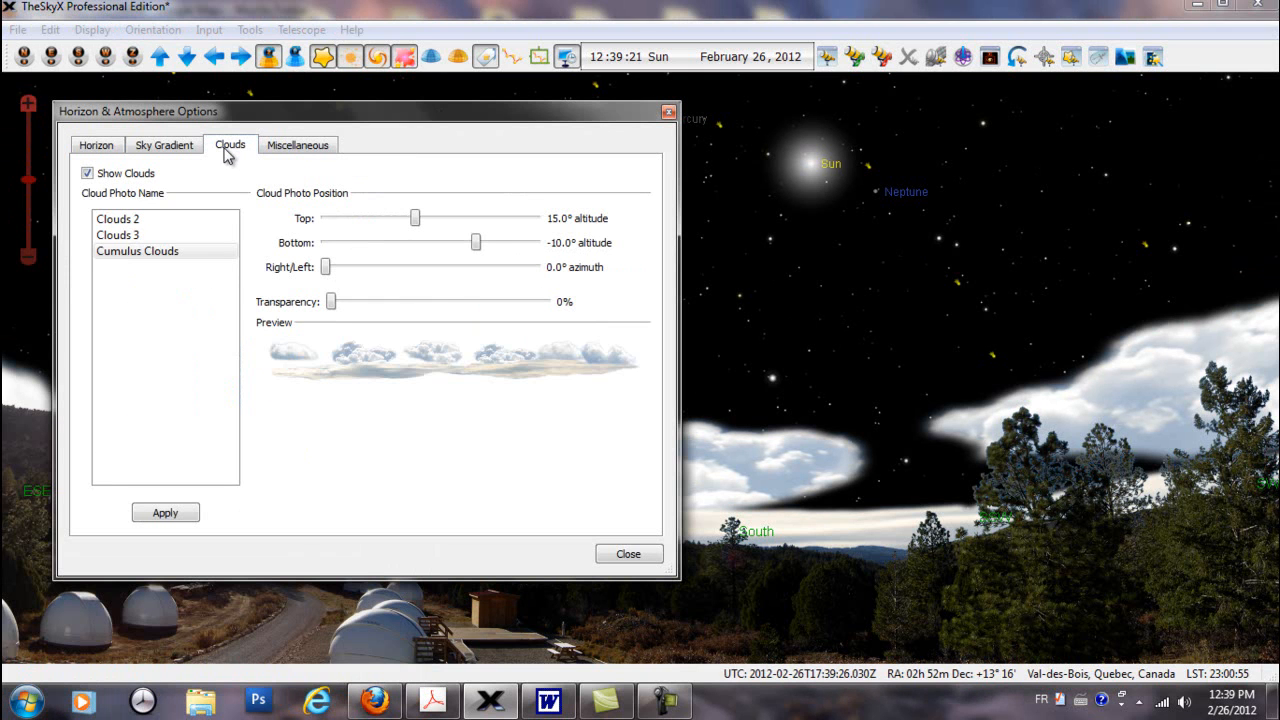
{"action": "left_click", "coordinate": [88, 174]}
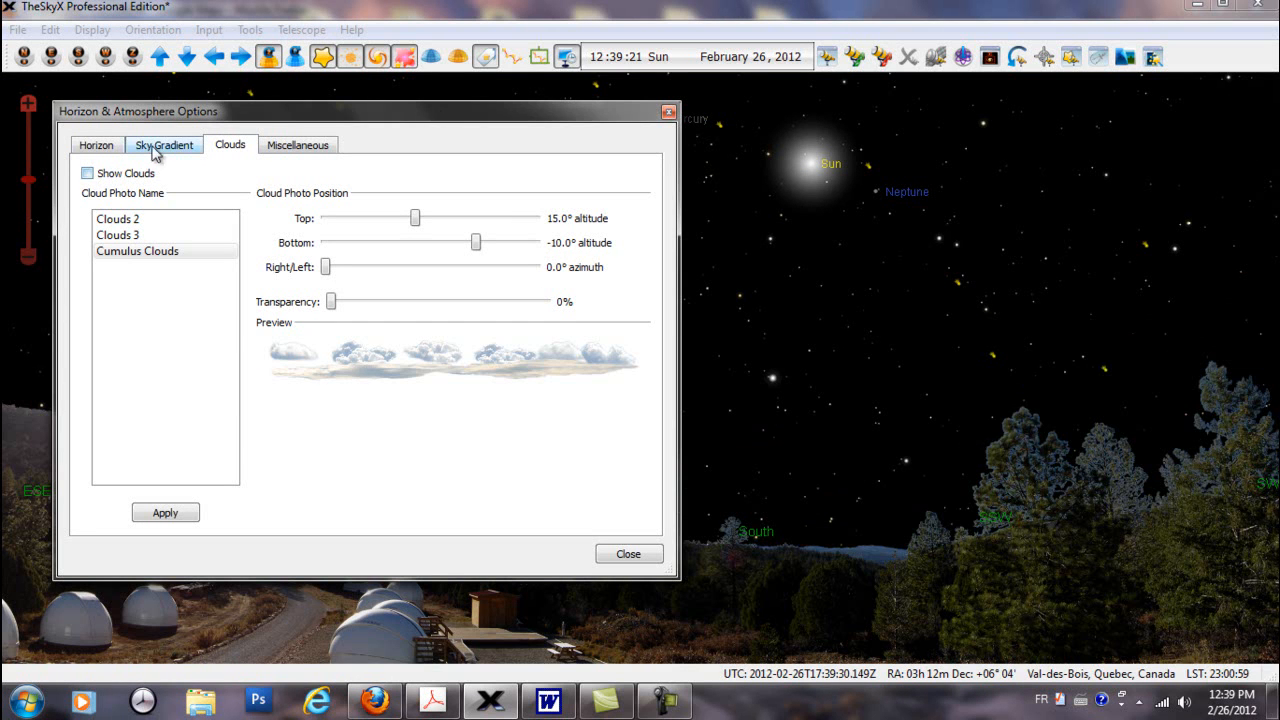
{"action": "left_click_drag", "start_coordinate": [12, 282], "coordinate": [5, 307]}
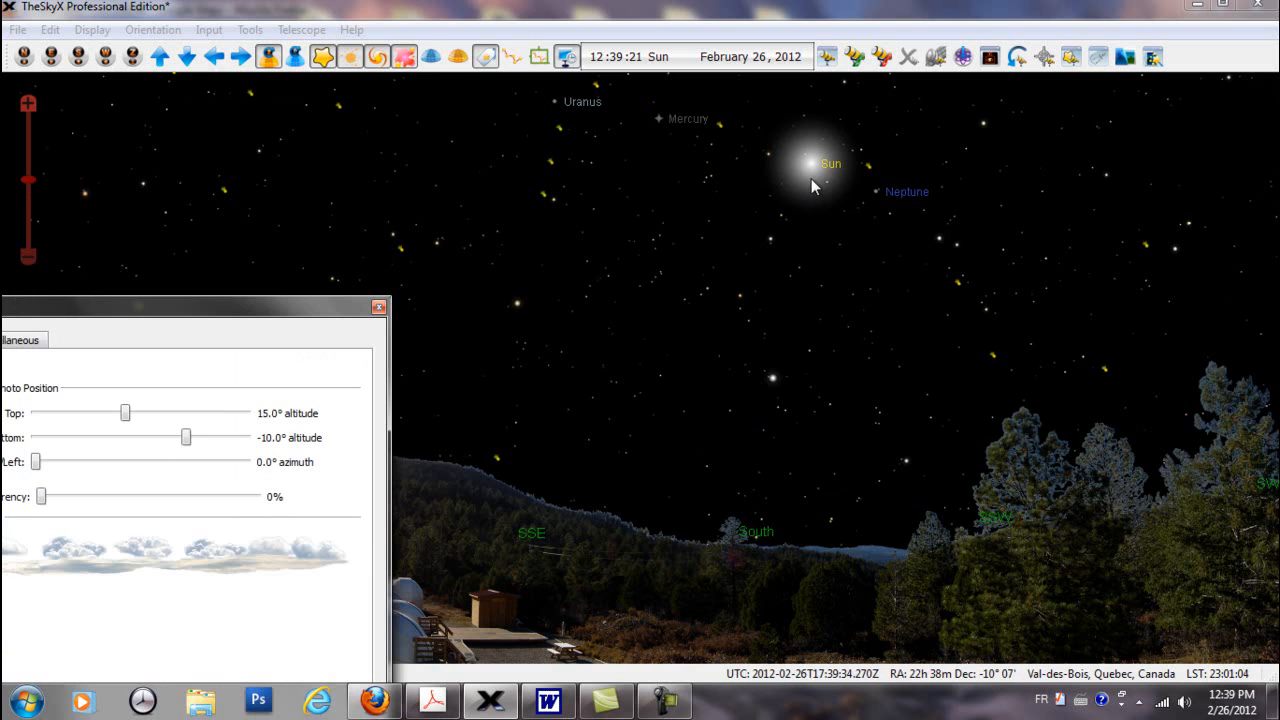
{"action": "left_click_drag", "start_coordinate": [246, 310], "coordinate": [574, 98]}
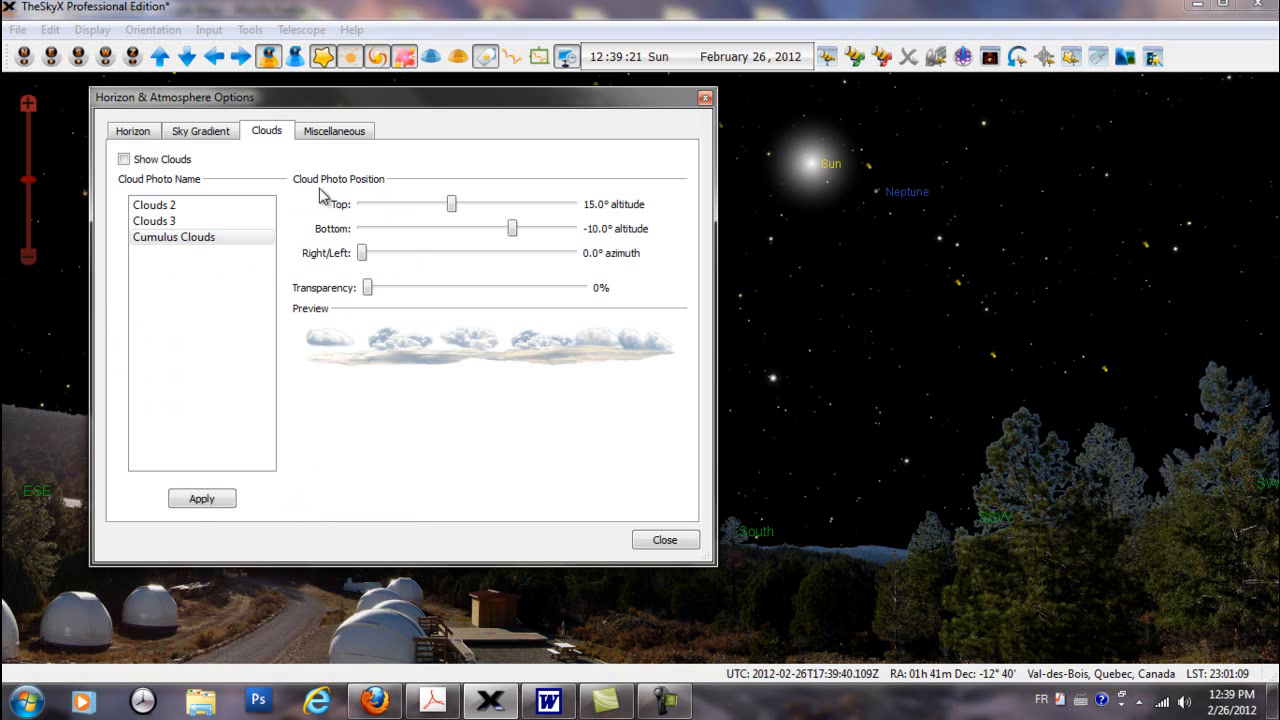
Show the clouds again and turn the daylight display back on
{"action": "left_click", "coordinate": [134, 160]}
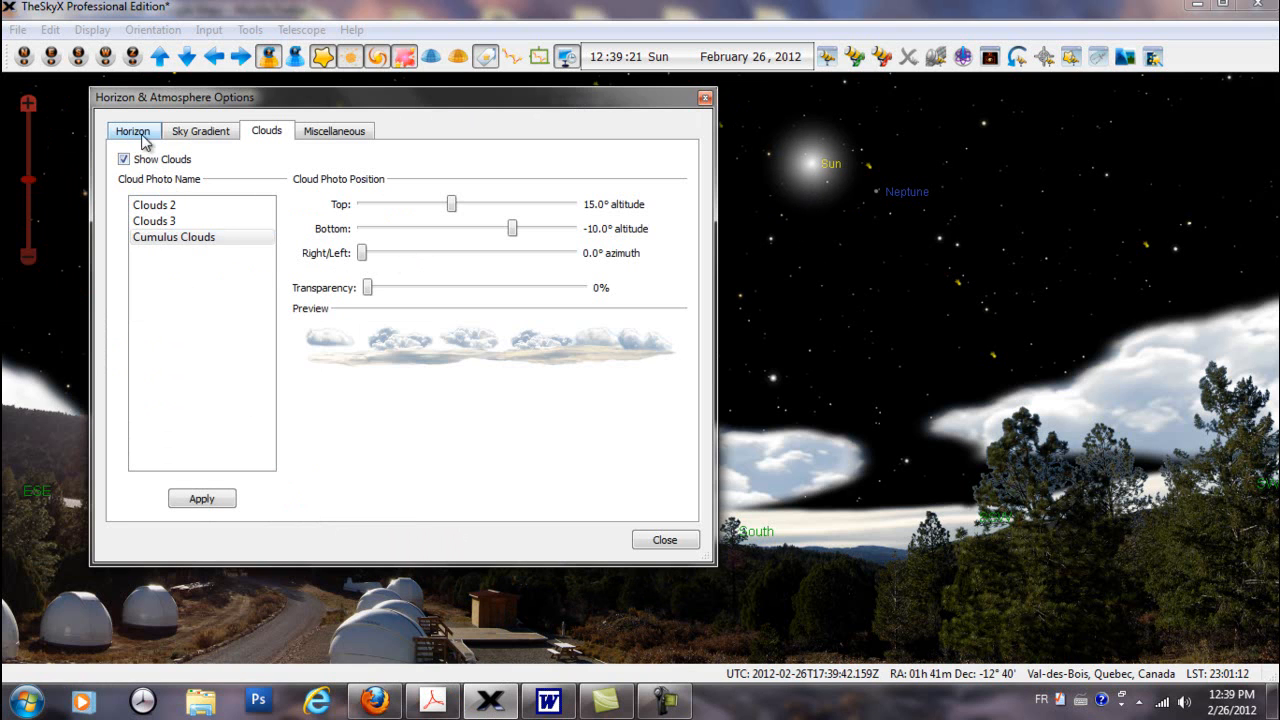
{"action": "left_click_drag", "start_coordinate": [444, 100], "coordinate": [382, 194]}
{"action": "left_click", "coordinate": [90, 30]}
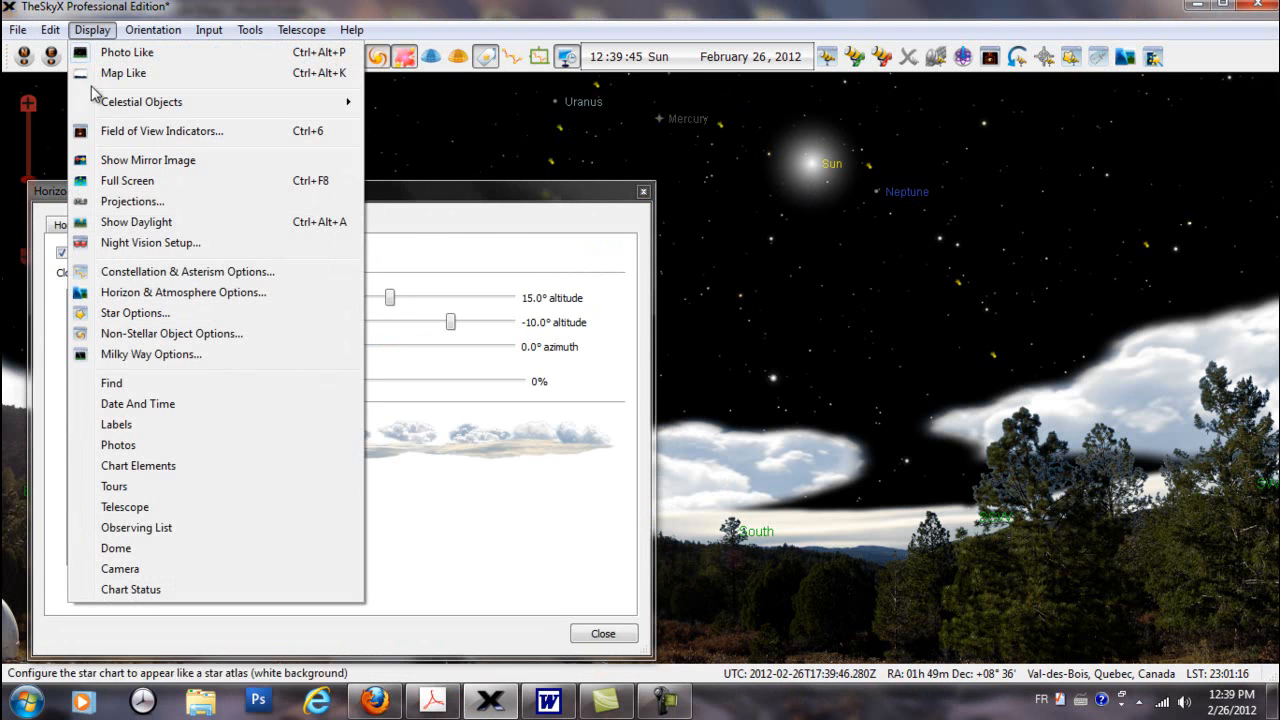
{"action": "left_click", "coordinate": [160, 223]}
Set the Cumulus Clouds photo's top to 7.2° altitude, its bottom to -11.8° altitude and its transparency to 19%
{"action": "left_click_drag", "start_coordinate": [527, 199], "coordinate": [532, 90]}
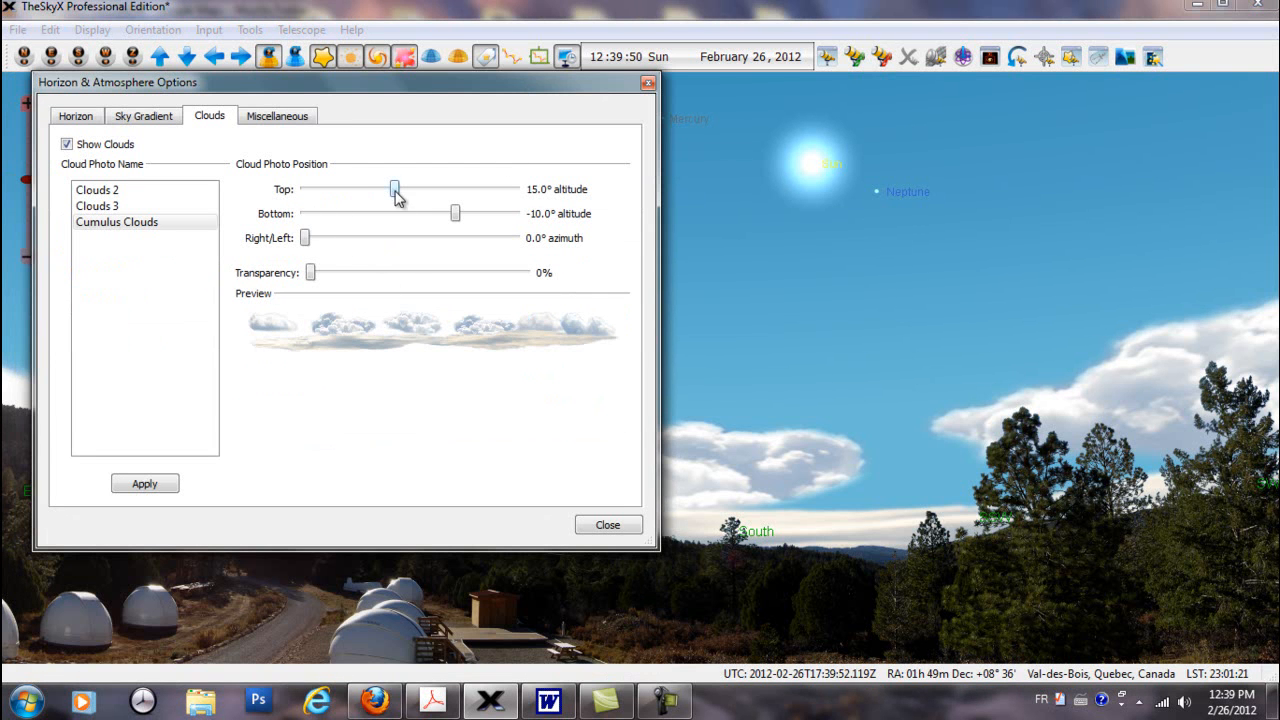
{"action": "left_click_drag", "start_coordinate": [398, 195], "coordinate": [349, 192]}
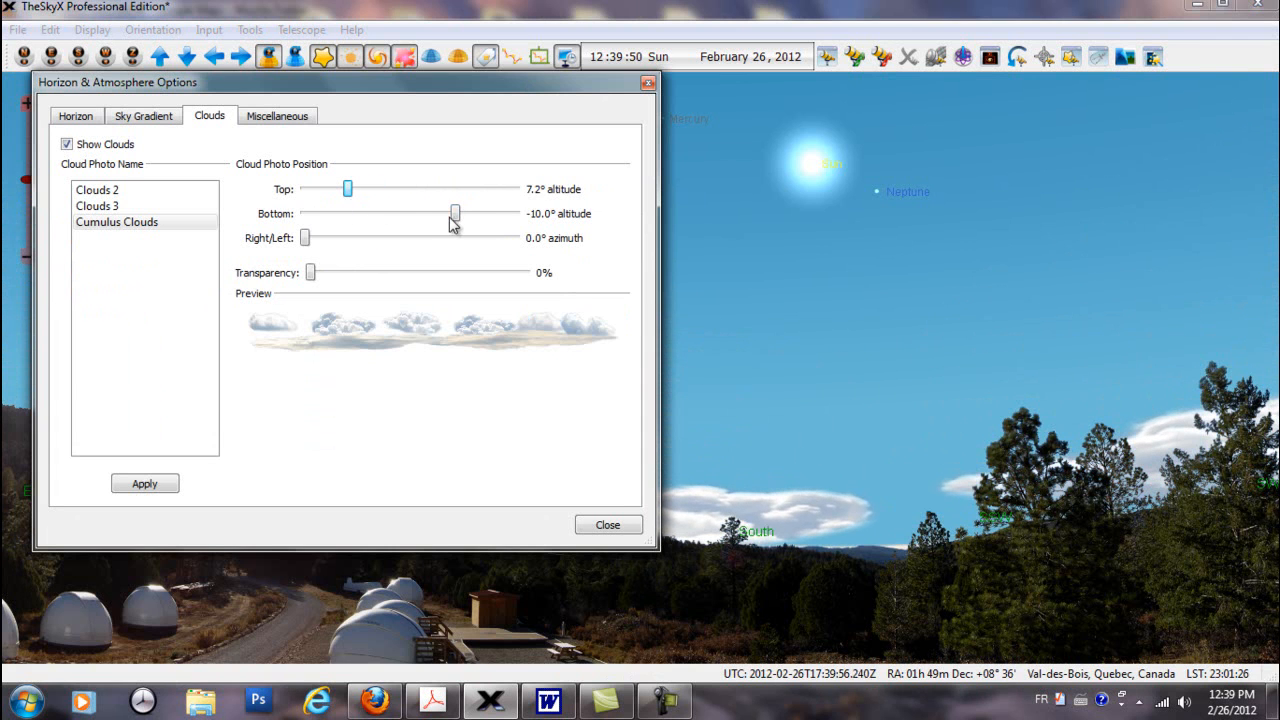
{"action": "mouse_move", "coordinate": [460, 220]}
{"action": "left_mouse_down"}
{"action": "mouse_move", "coordinate": [409, 220]}
{"action": "mouse_move", "coordinate": [448, 222]}
{"action": "left_mouse_up"}
{"action": "left_click_drag", "start_coordinate": [313, 247], "coordinate": [330, 275]}
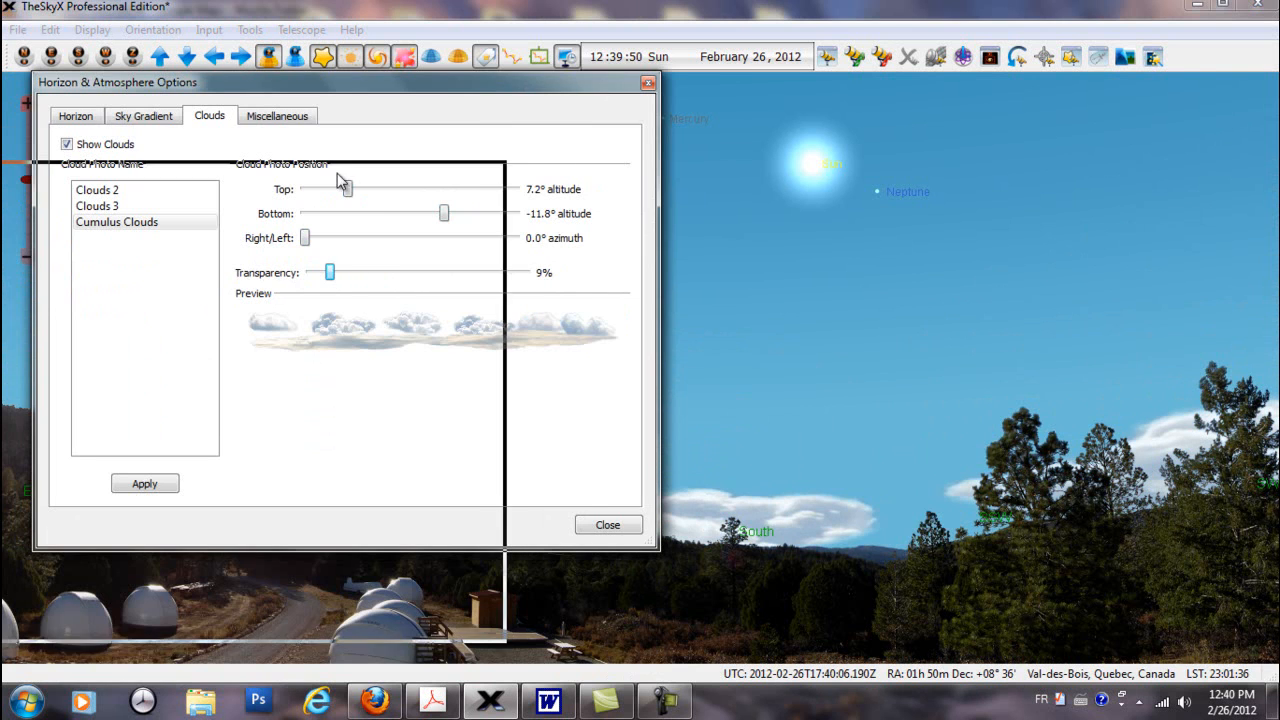
{"action": "left_click_drag", "start_coordinate": [338, 174], "coordinate": [322, 166]}
{"action": "left_click_drag", "start_coordinate": [167, 350], "coordinate": [193, 361]}
{"action": "left_click_drag", "start_coordinate": [209, 166], "coordinate": [543, 58]}
Preview the Clouds 2 and Clouds 3 photos, then apply Clouds 3 with its top at 20.4° altitude
{"action": "left_click", "coordinate": [255, 177]}
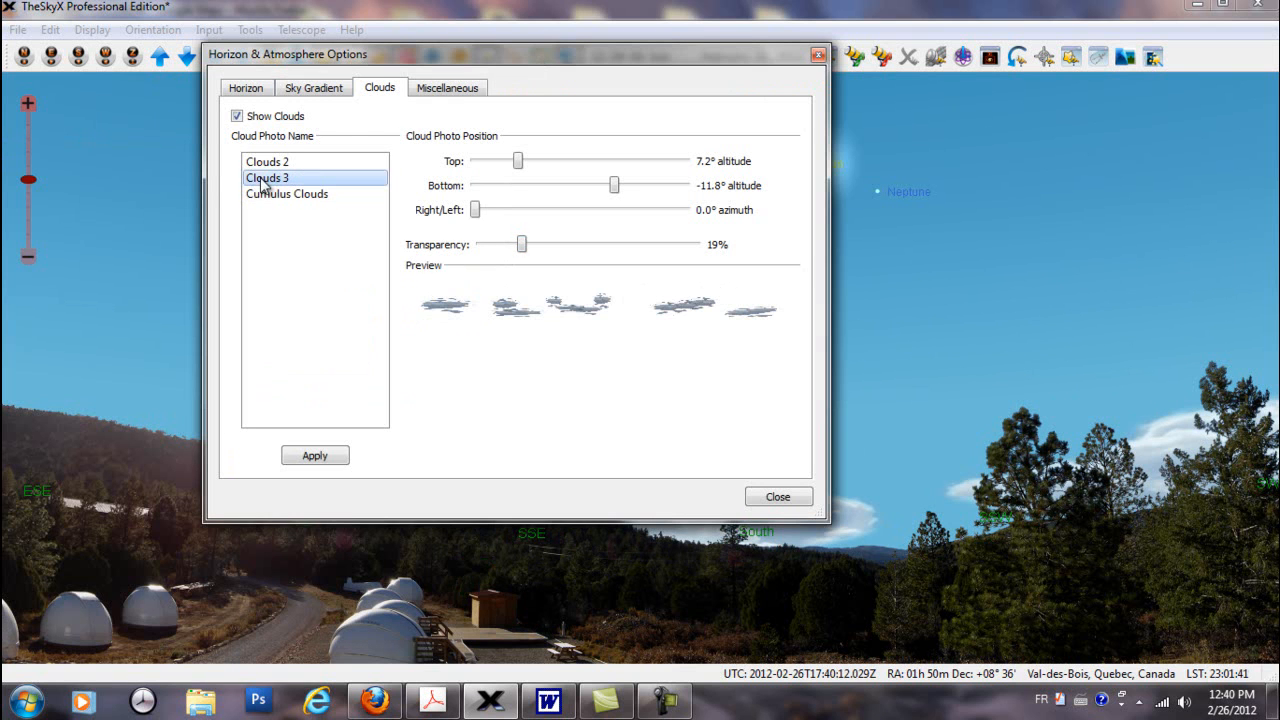
{"action": "left_click_drag", "start_coordinate": [521, 55], "coordinate": [338, 98]}
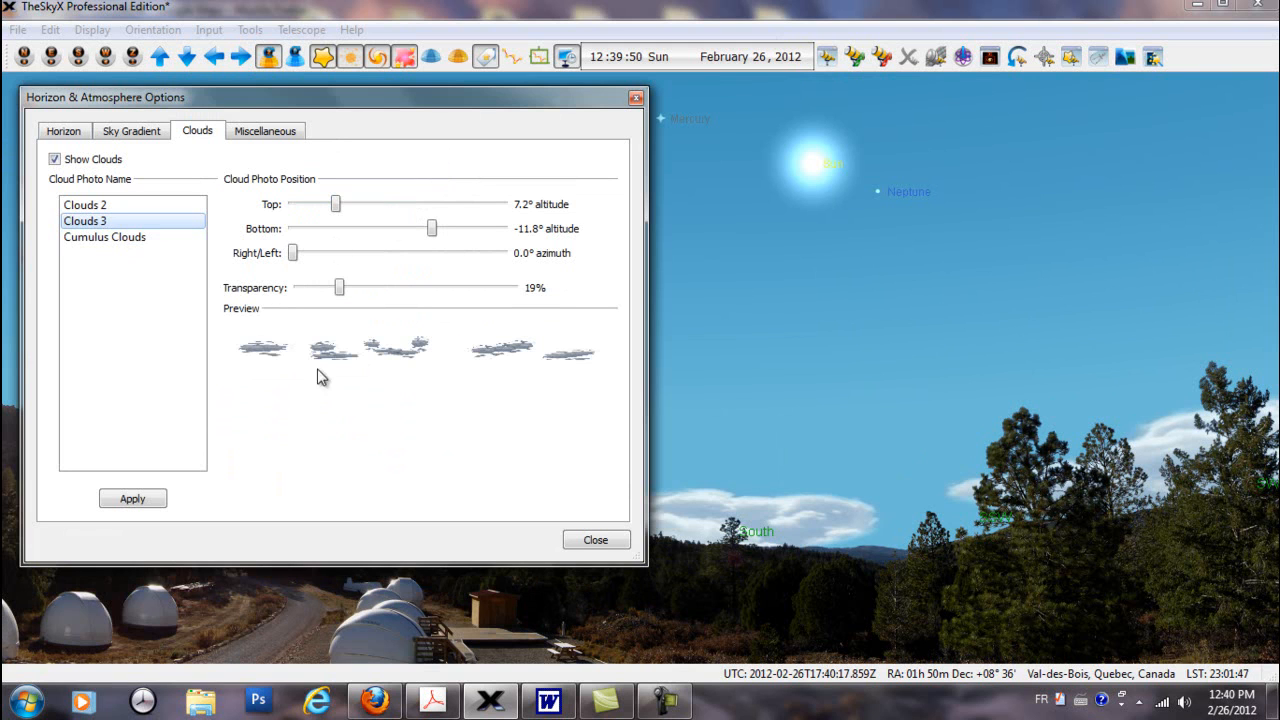
{"action": "left_click", "coordinate": [80, 206]}
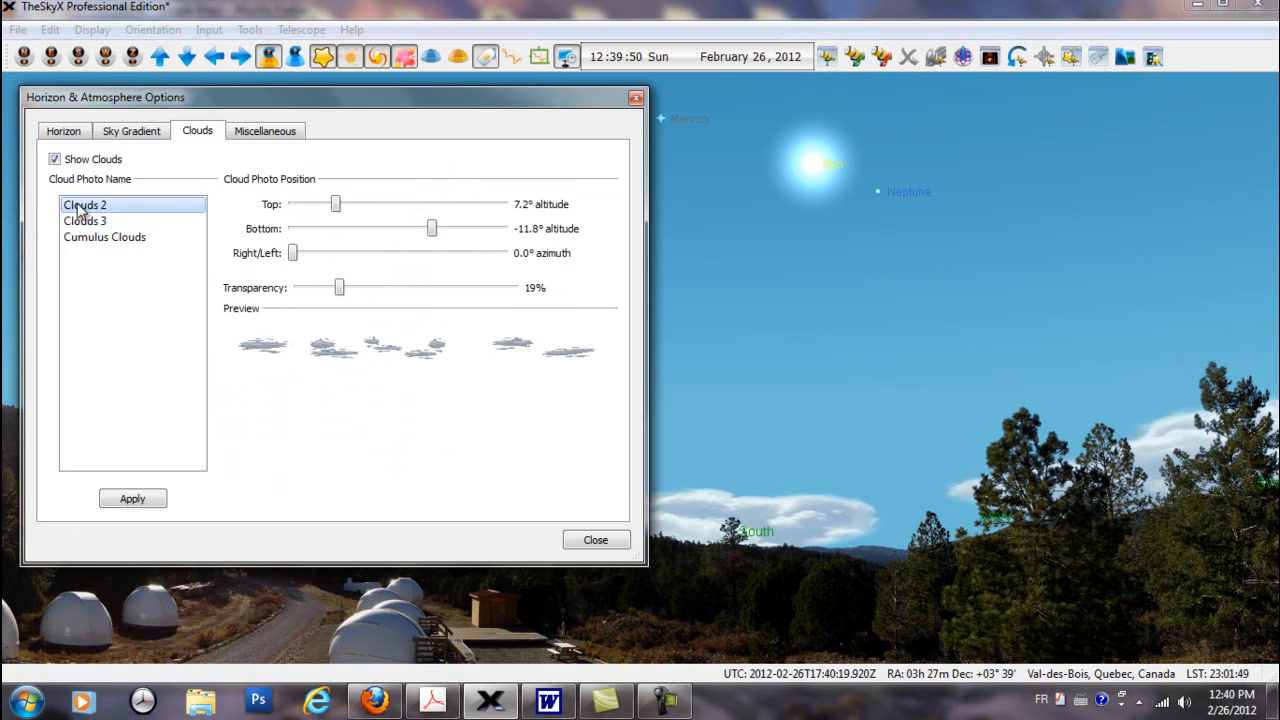
{"action": "left_click", "coordinate": [84, 222]}
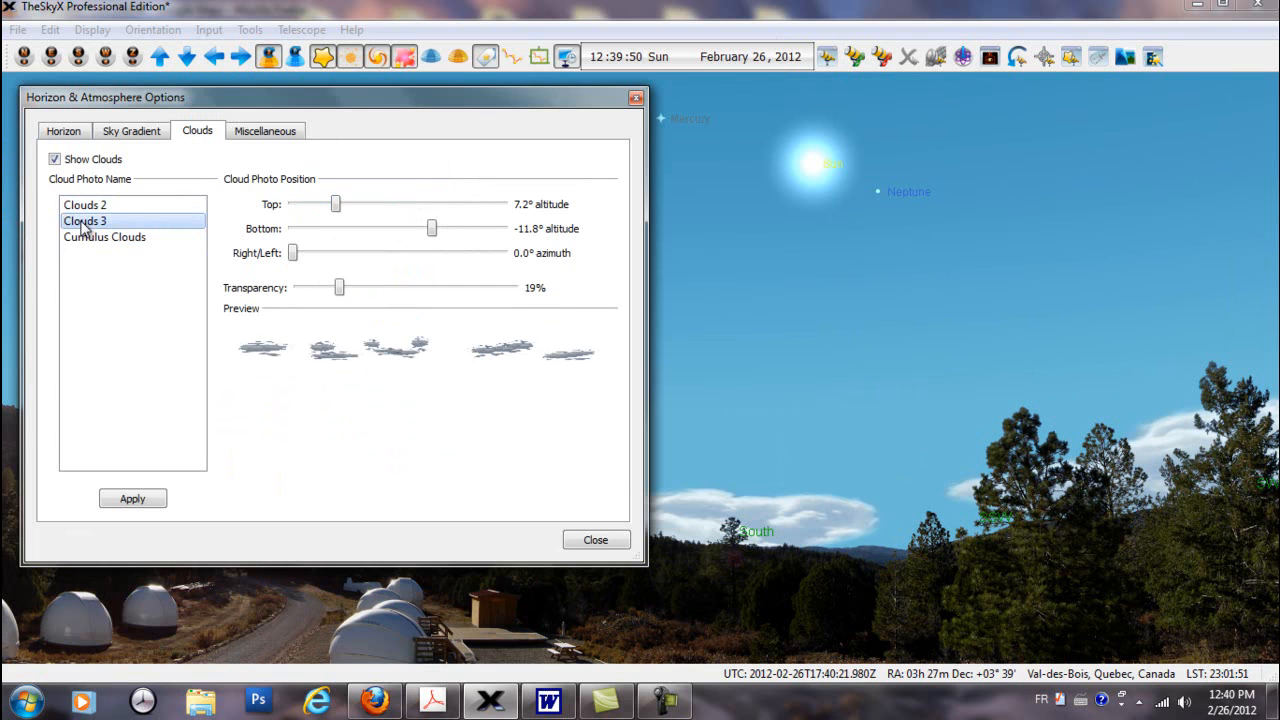
{"action": "left_click", "coordinate": [138, 499]}
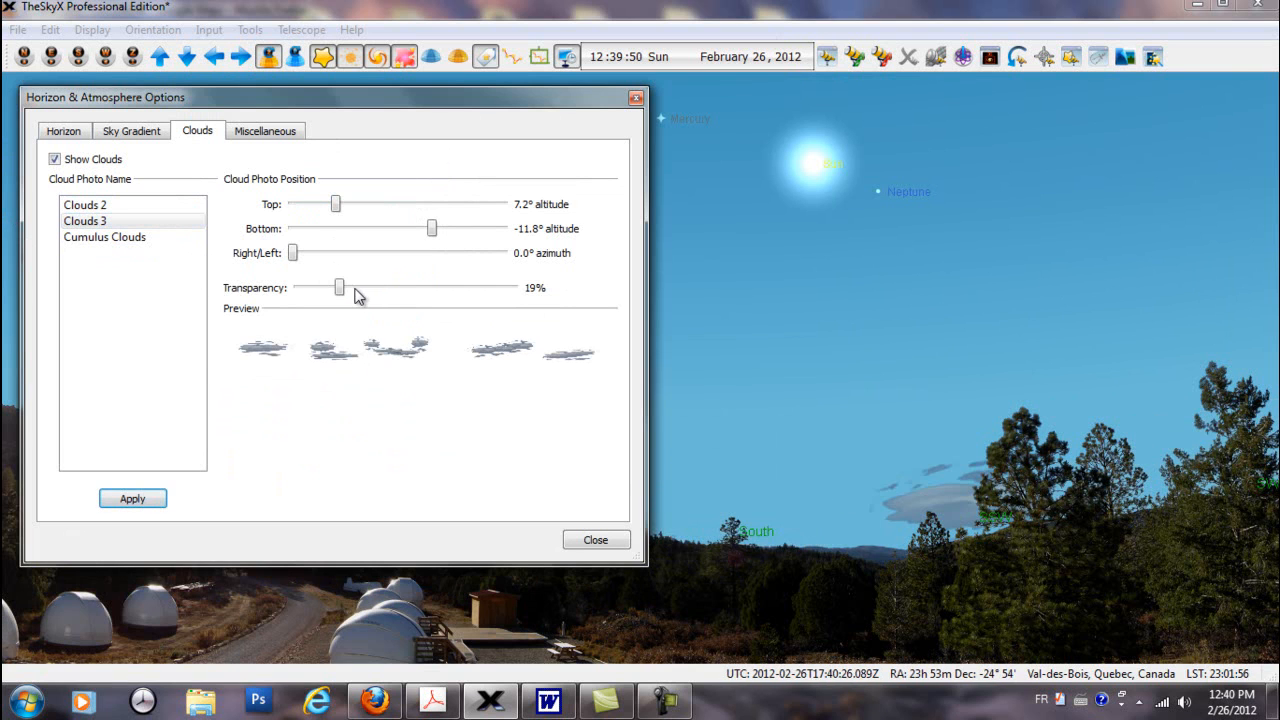
{"action": "left_click_drag", "start_coordinate": [335, 205], "coordinate": [415, 220]}
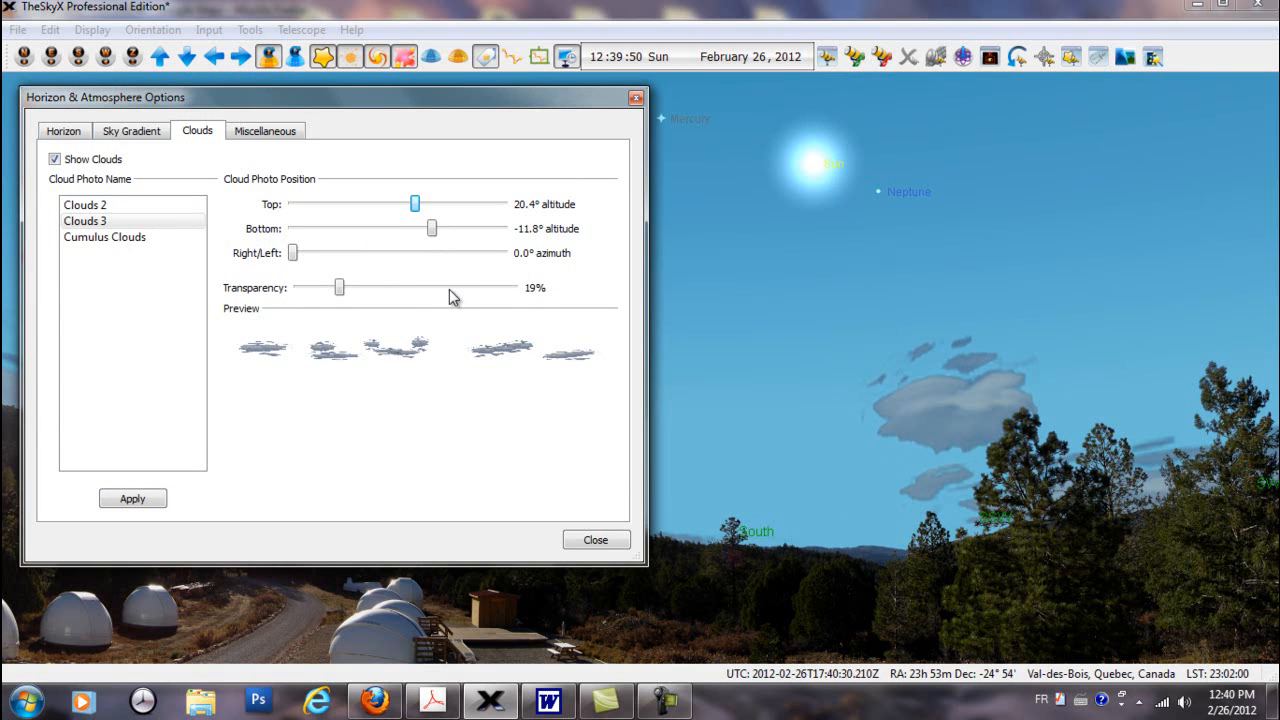
Try Cumulus Clouds again, then apply the Clouds 2 photo and set its right/left position to 122.9° azimuth
{"action": "left_click", "coordinate": [75, 238]}
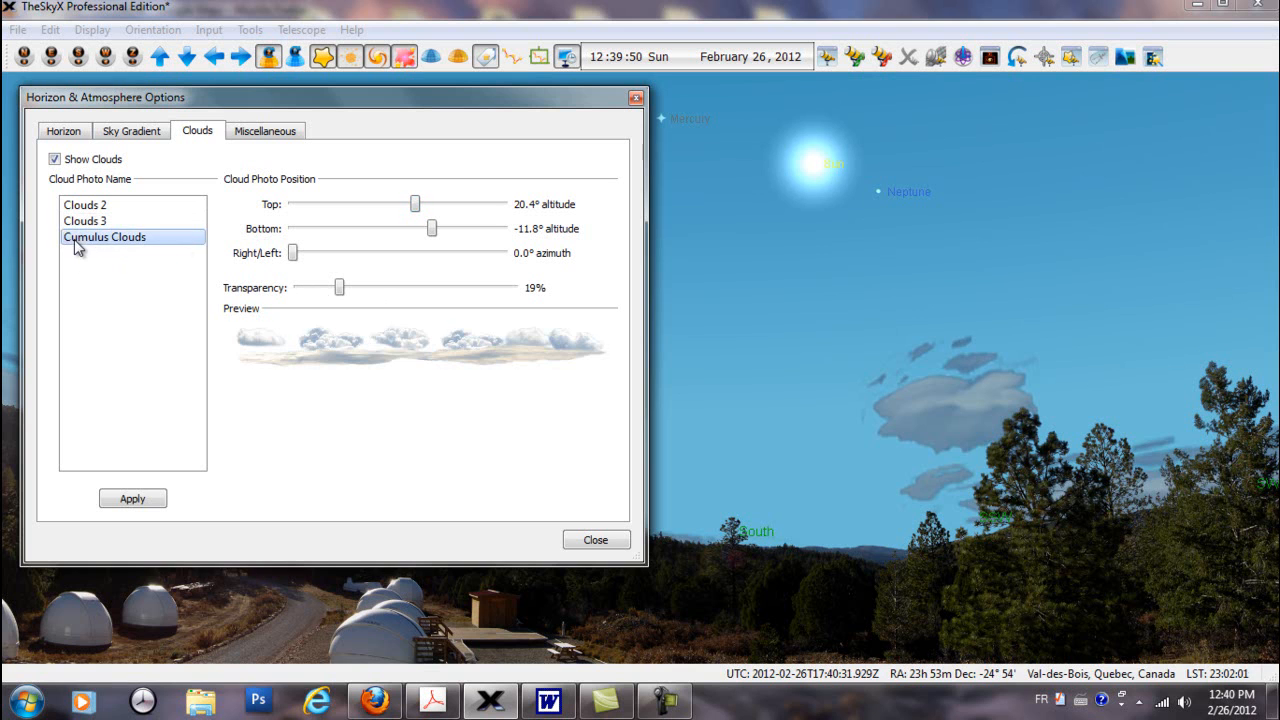
{"action": "left_click", "coordinate": [120, 500]}
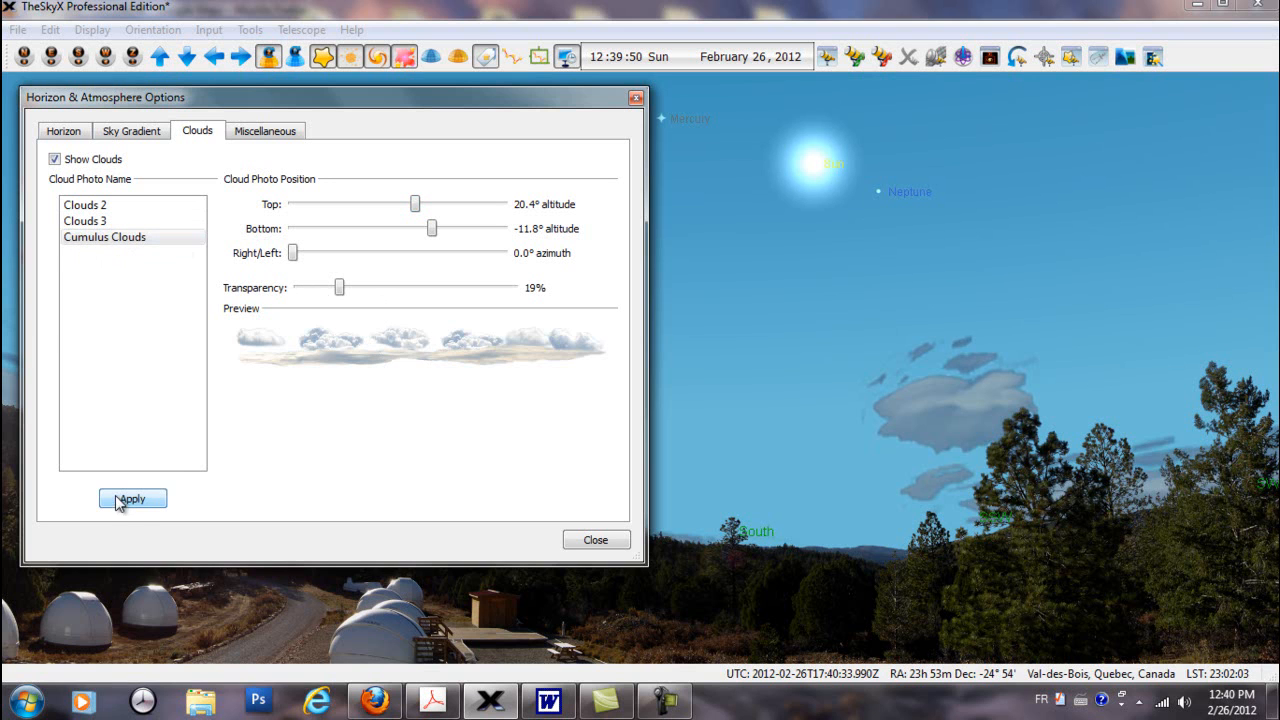
{"action": "left_click", "coordinate": [92, 204]}
{"action": "left_click", "coordinate": [130, 503]}
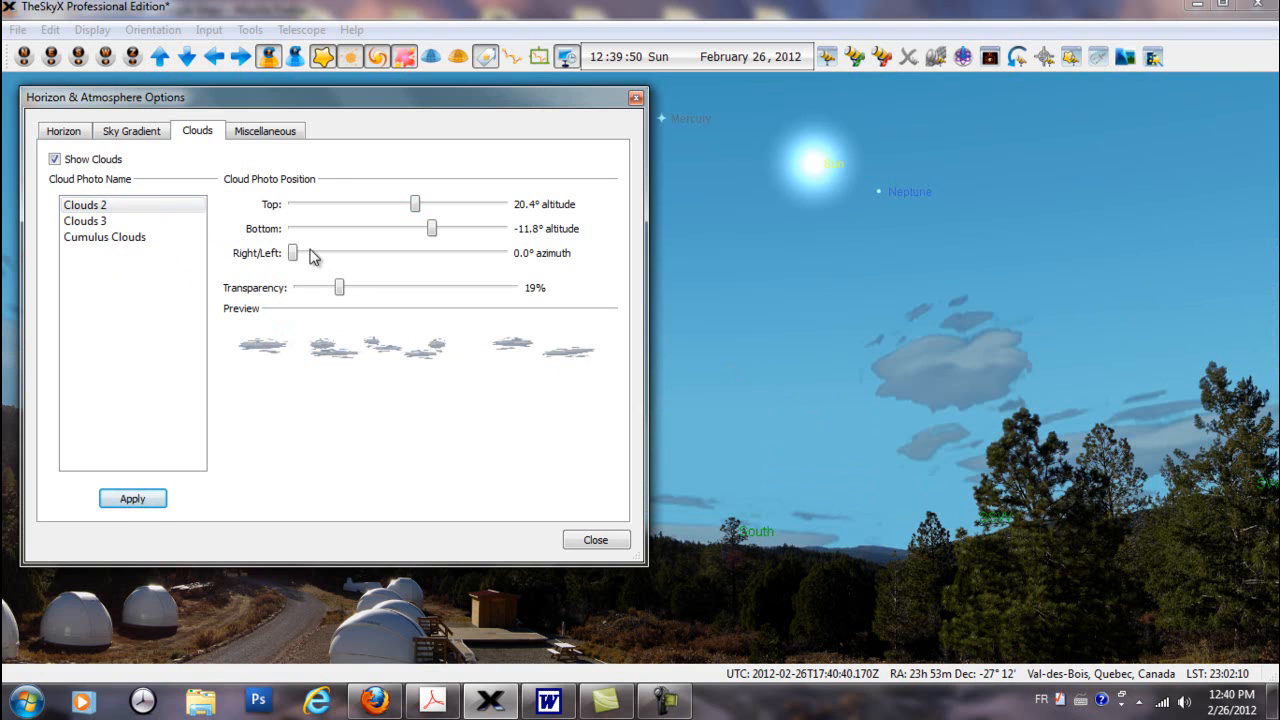
{"action": "left_click_drag", "start_coordinate": [295, 257], "coordinate": [365, 256]}
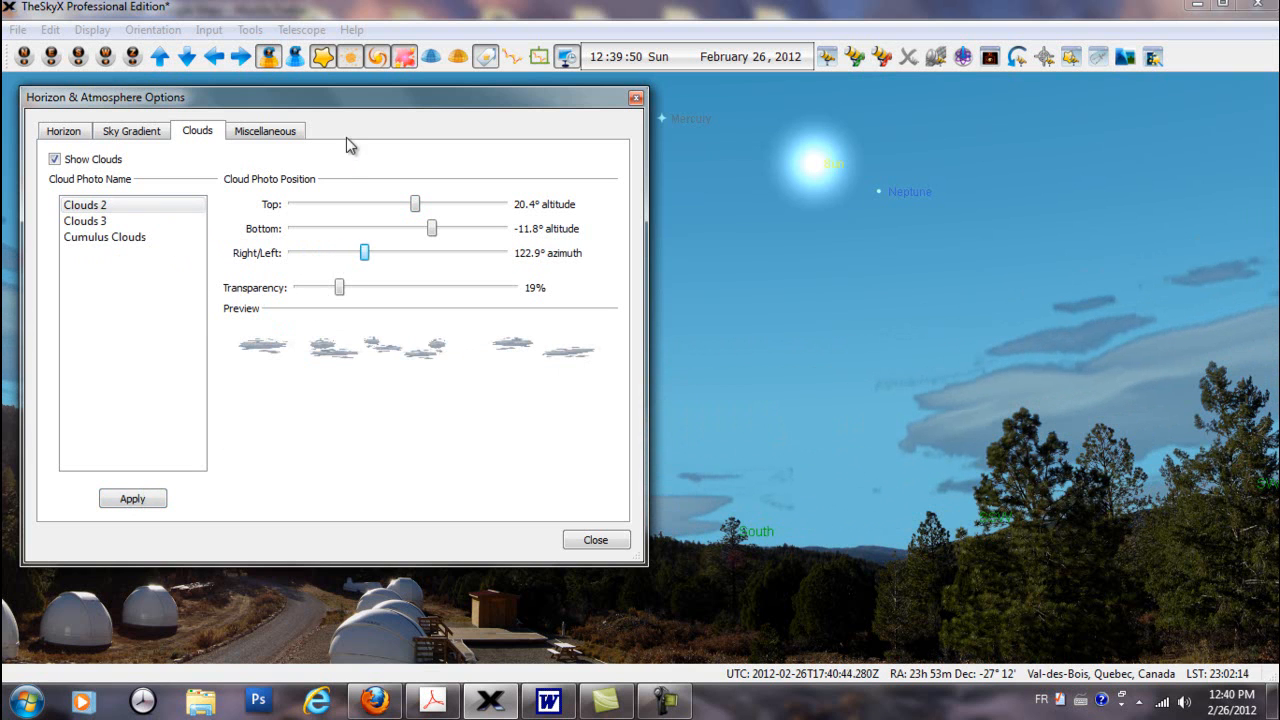
{"action": "left_click_drag", "start_coordinate": [338, 108], "coordinate": [438, 173]}
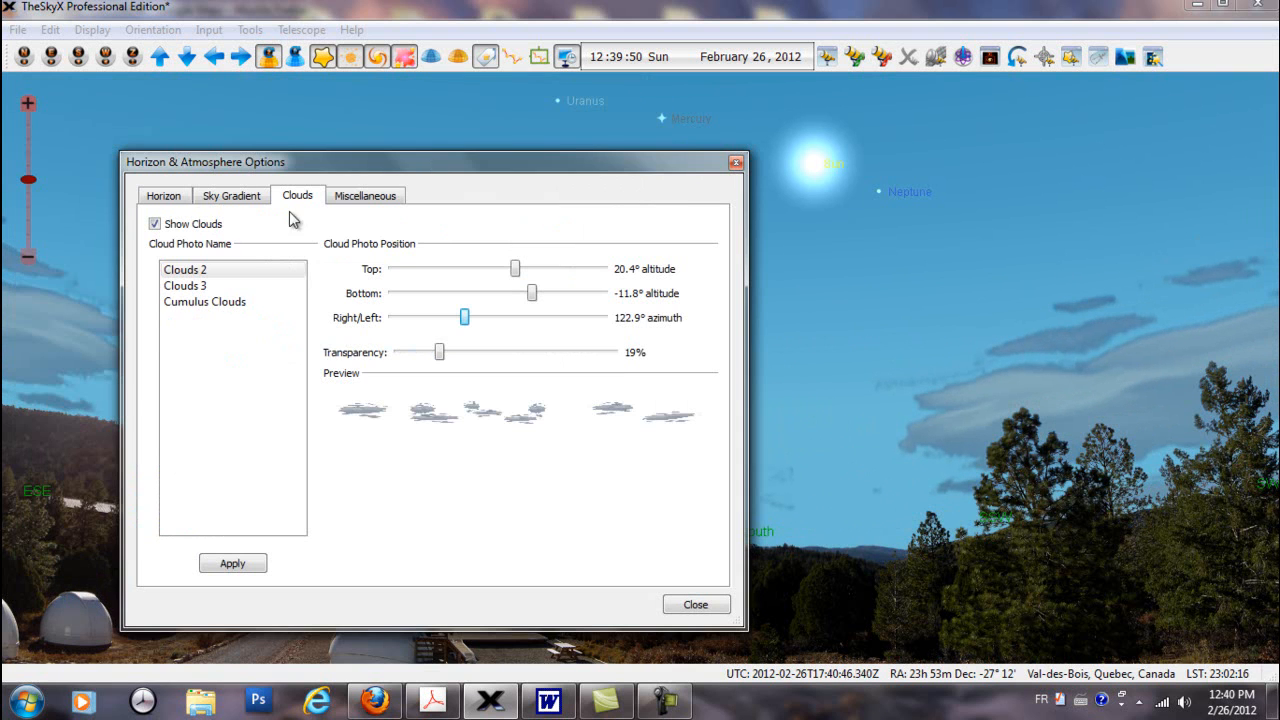
Check the My Panoramic Horizon Photos group in the horizon settings for custom horizon photographs
{"action": "left_click", "coordinate": [168, 193]}
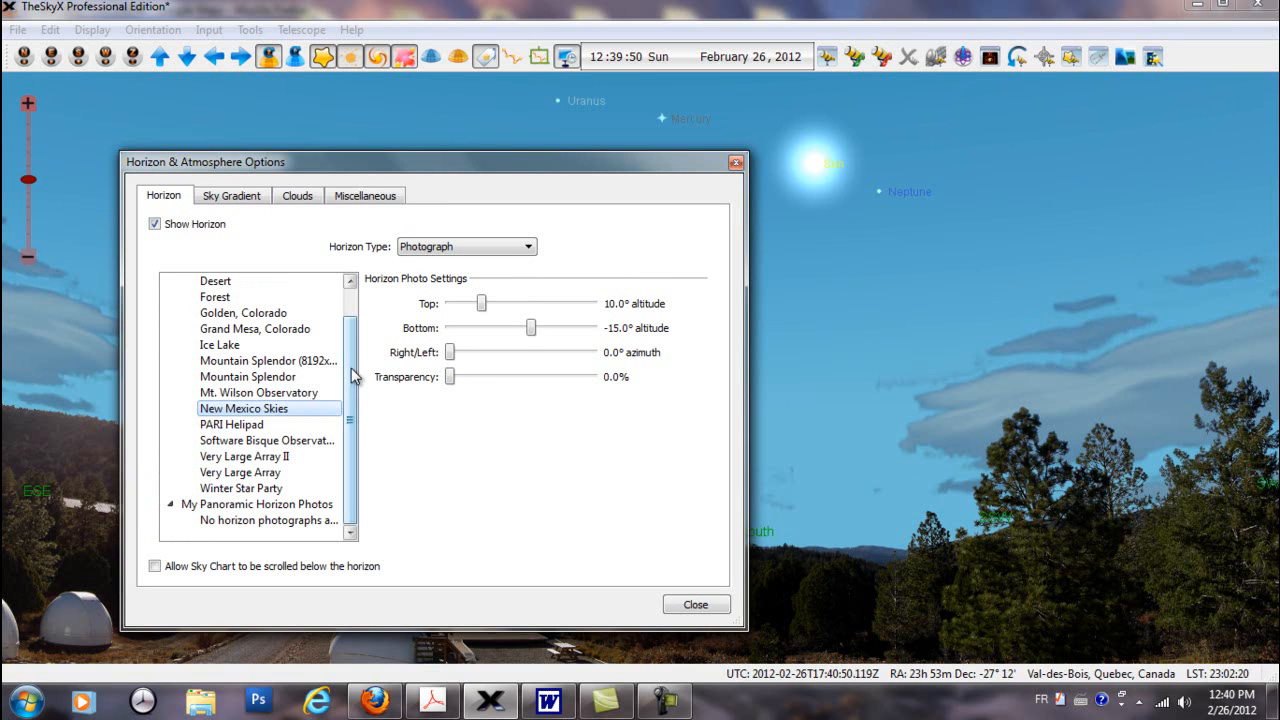
{"action": "left_click", "coordinate": [231, 510]}
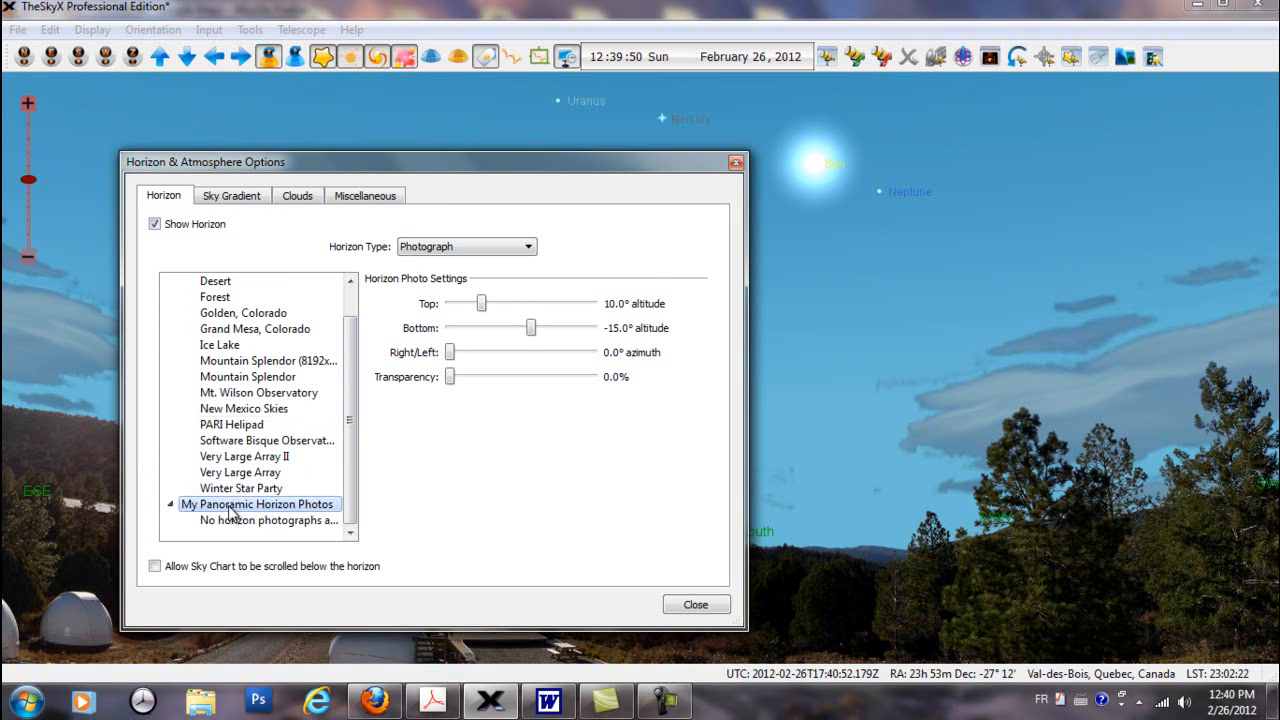
{"action": "left_click", "coordinate": [233, 524]}
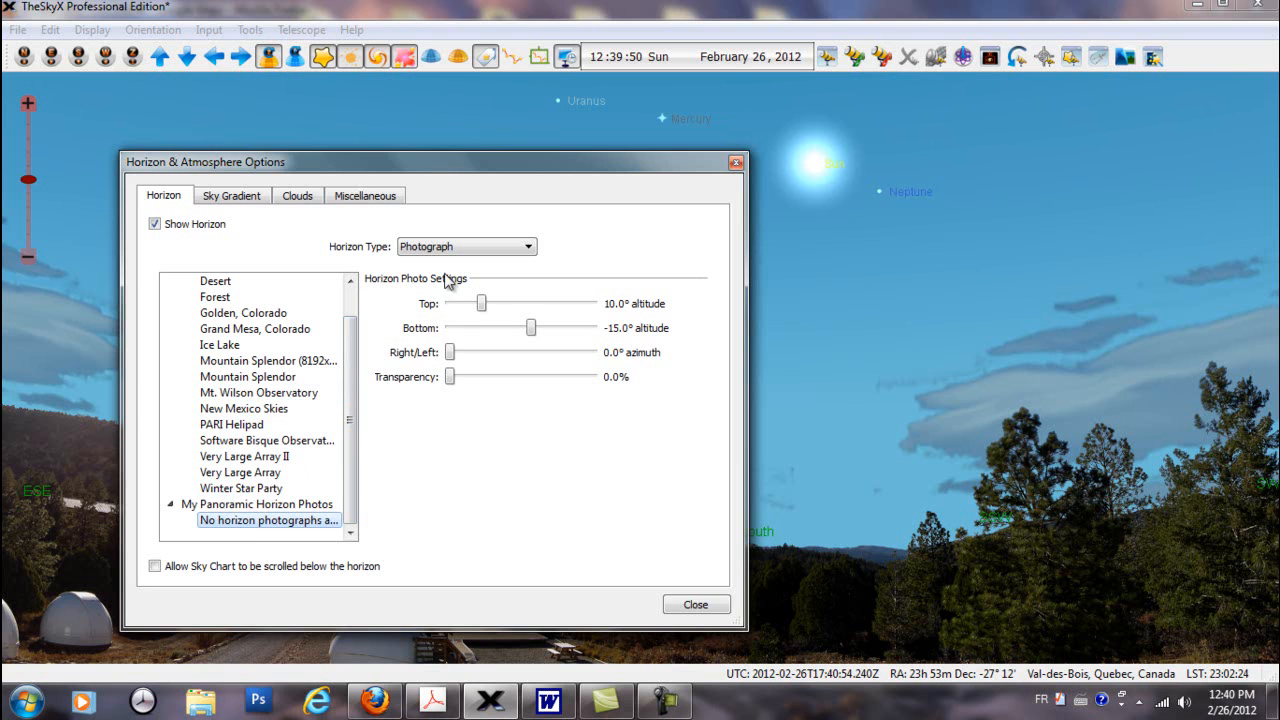
{"action": "left_click_drag", "start_coordinate": [472, 158], "coordinate": [355, 85]}
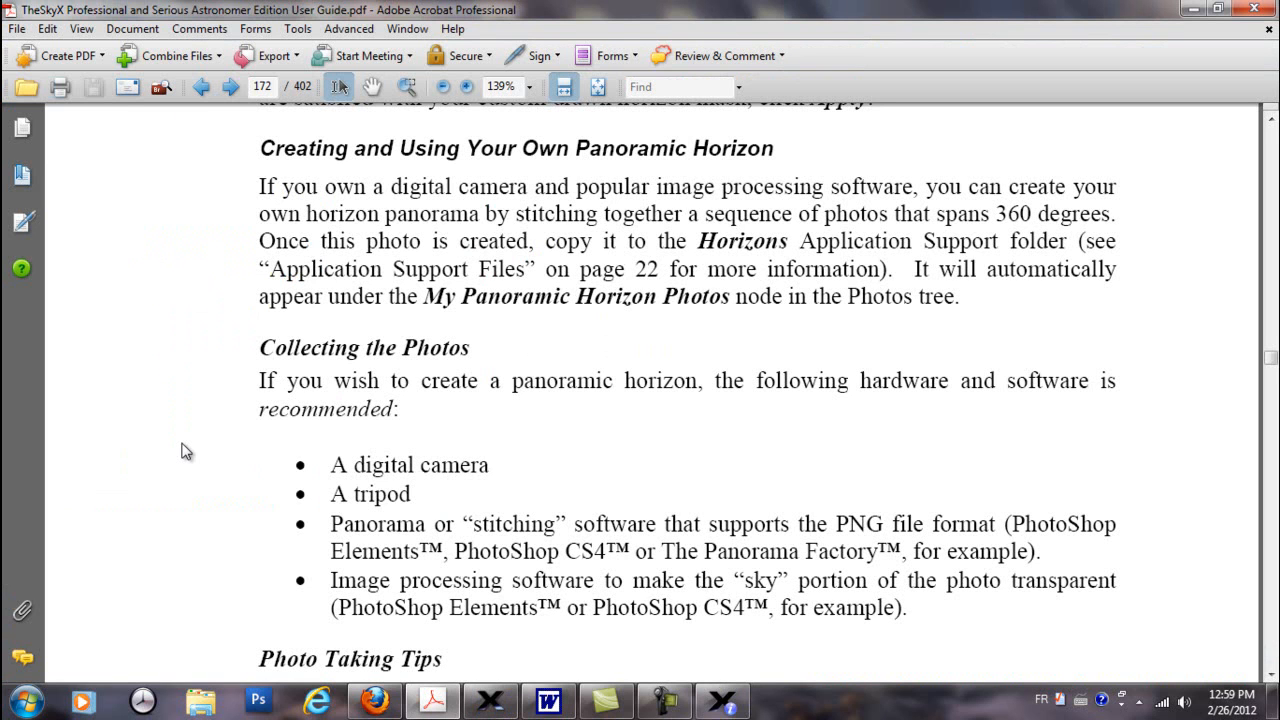
Read the user guide's advice on collecting and taking photos for a panoramic horizon, then switch back to TheSkyX
{"action": "scroll", "coordinate": [183, 452], "scroll_direction": "down", "scroll_amount": 7}
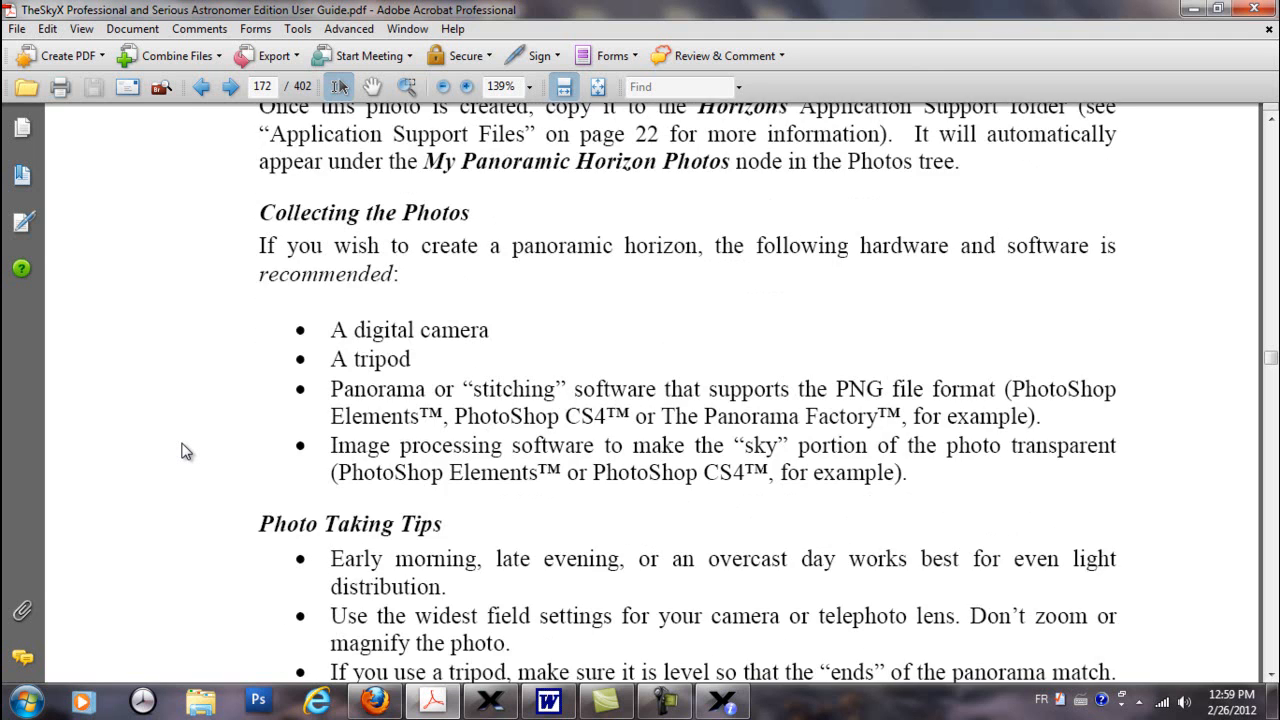
{"action": "scroll", "coordinate": [183, 452], "scroll_direction": "down", "scroll_amount": 4}
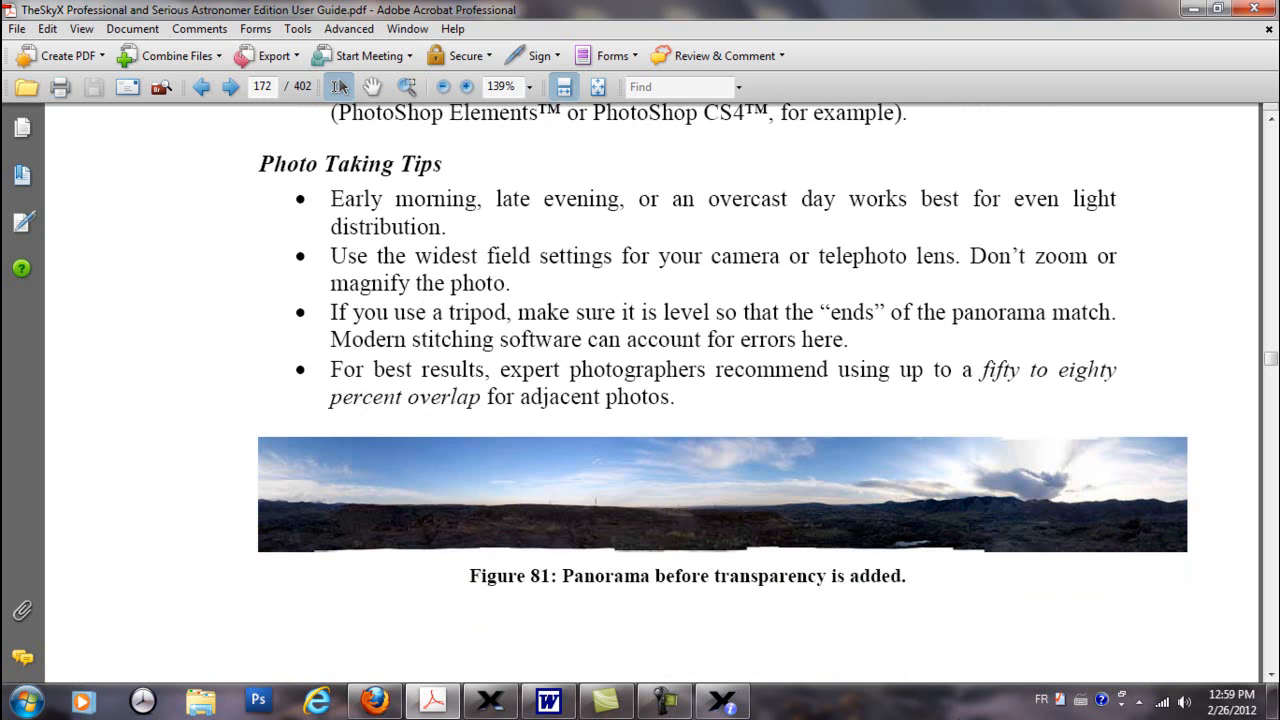
{"action": "key", "text": "alt+Tab"}
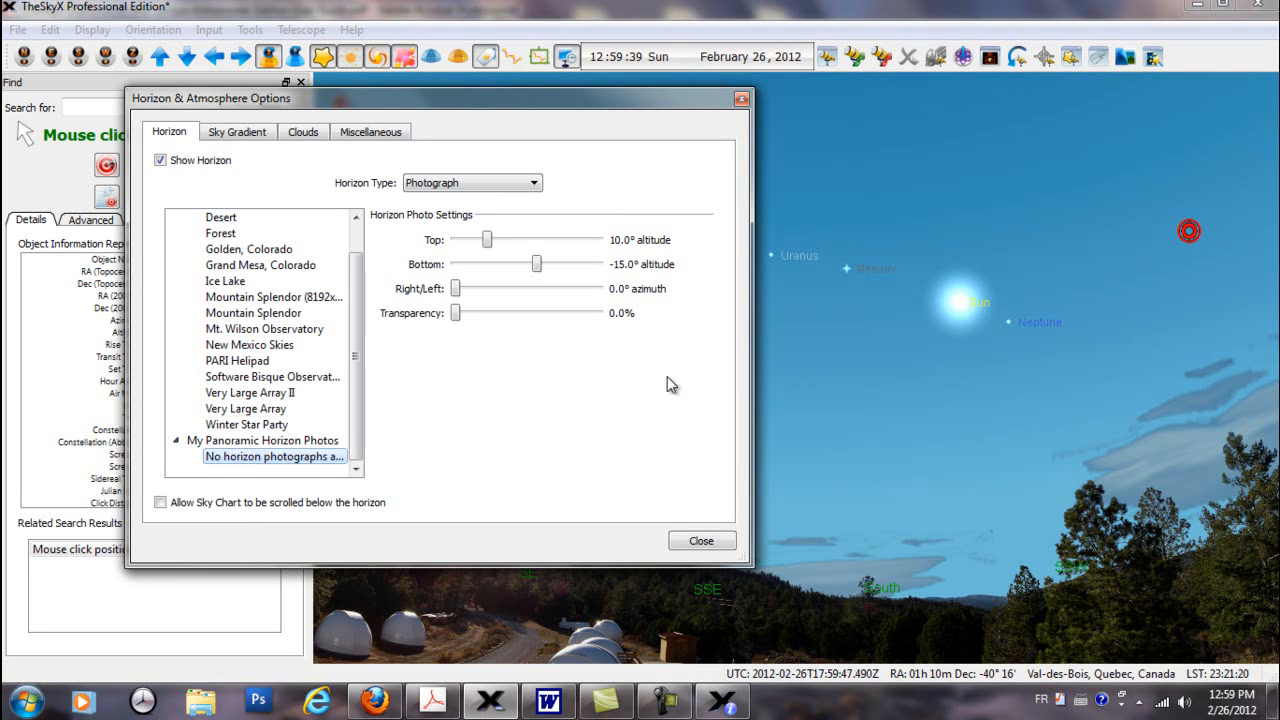
Set the horizon type to Custom Drawn, sketch a full 360° skyline with hills up to about 20° altitude, and apply it
{"action": "left_click", "coordinate": [536, 190]}
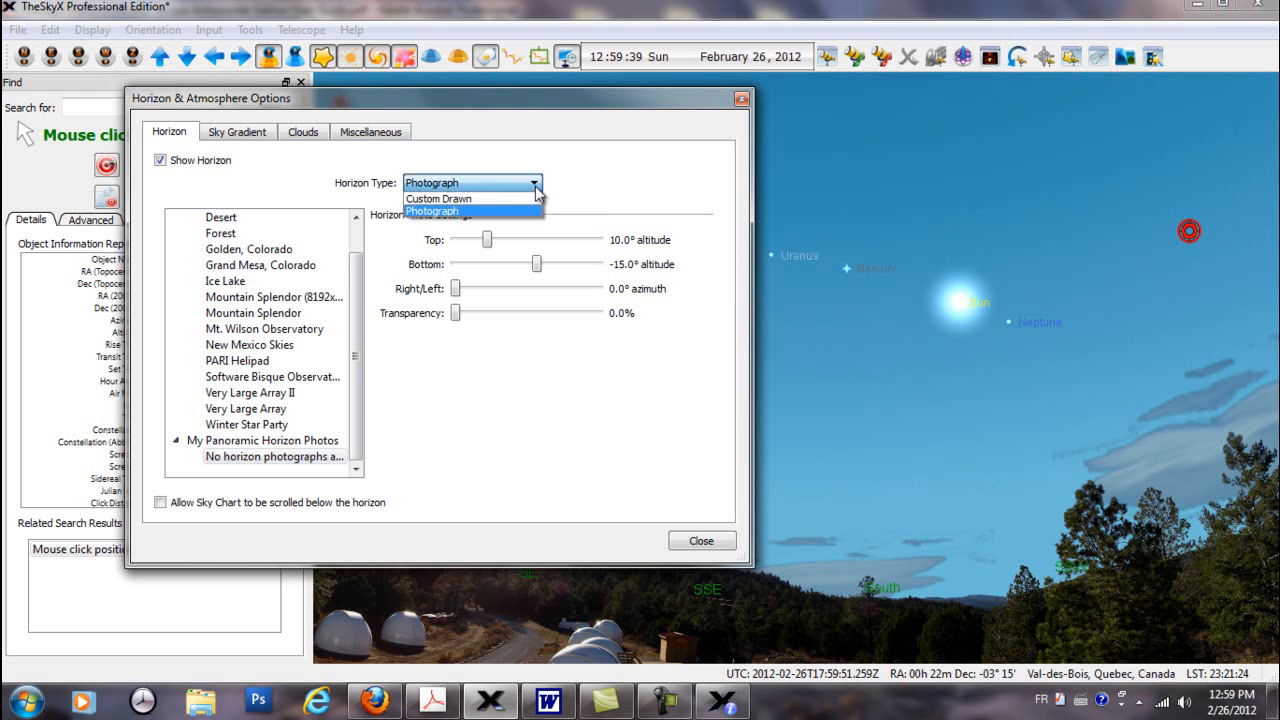
{"action": "left_click", "coordinate": [428, 199]}
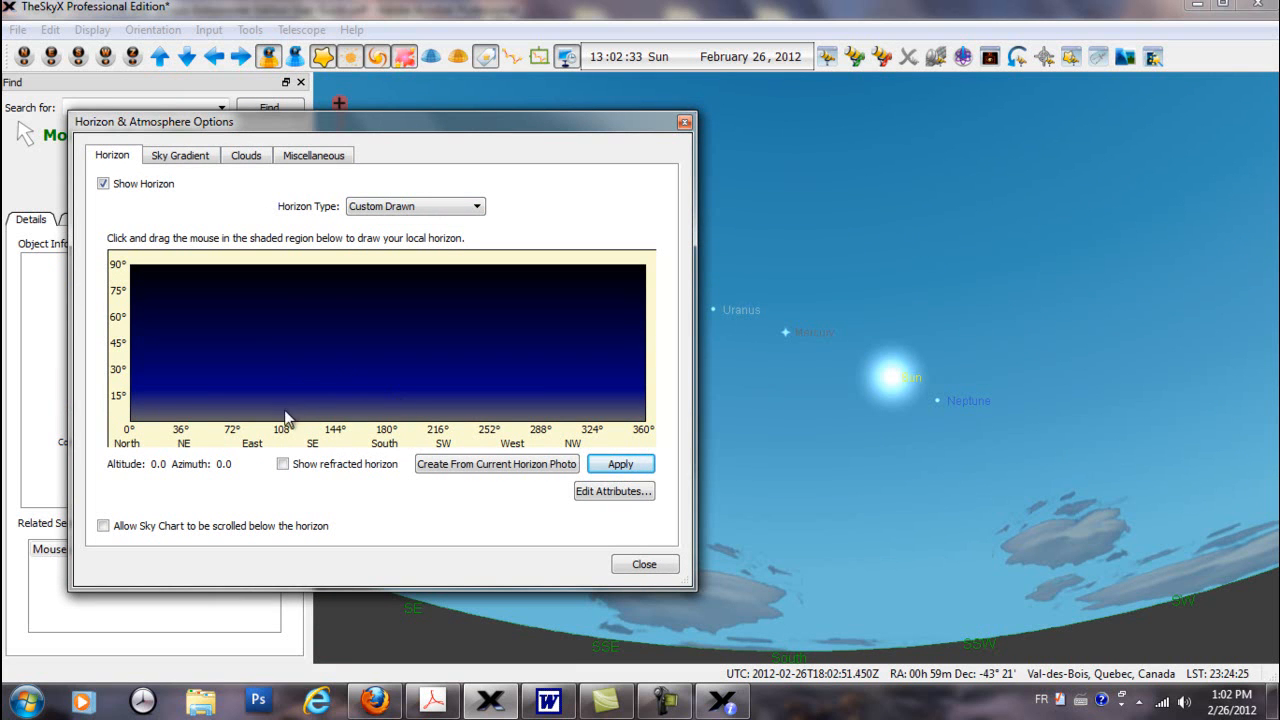
{"action": "mouse_move", "coordinate": [172, 410]}
{"action": "left_mouse_down"}
{"action": "mouse_move", "coordinate": [328, 378]}
{"action": "mouse_move", "coordinate": [401, 400]}
{"action": "left_mouse_up"}
{"action": "mouse_move", "coordinate": [418, 338]}
{"action": "left_mouse_down"}
{"action": "mouse_move", "coordinate": [471, 395]}
{"action": "mouse_move", "coordinate": [513, 376]}
{"action": "mouse_move", "coordinate": [536, 400]}
{"action": "mouse_move", "coordinate": [533, 420]}
{"action": "mouse_move", "coordinate": [141, 428]}
{"action": "left_mouse_up"}
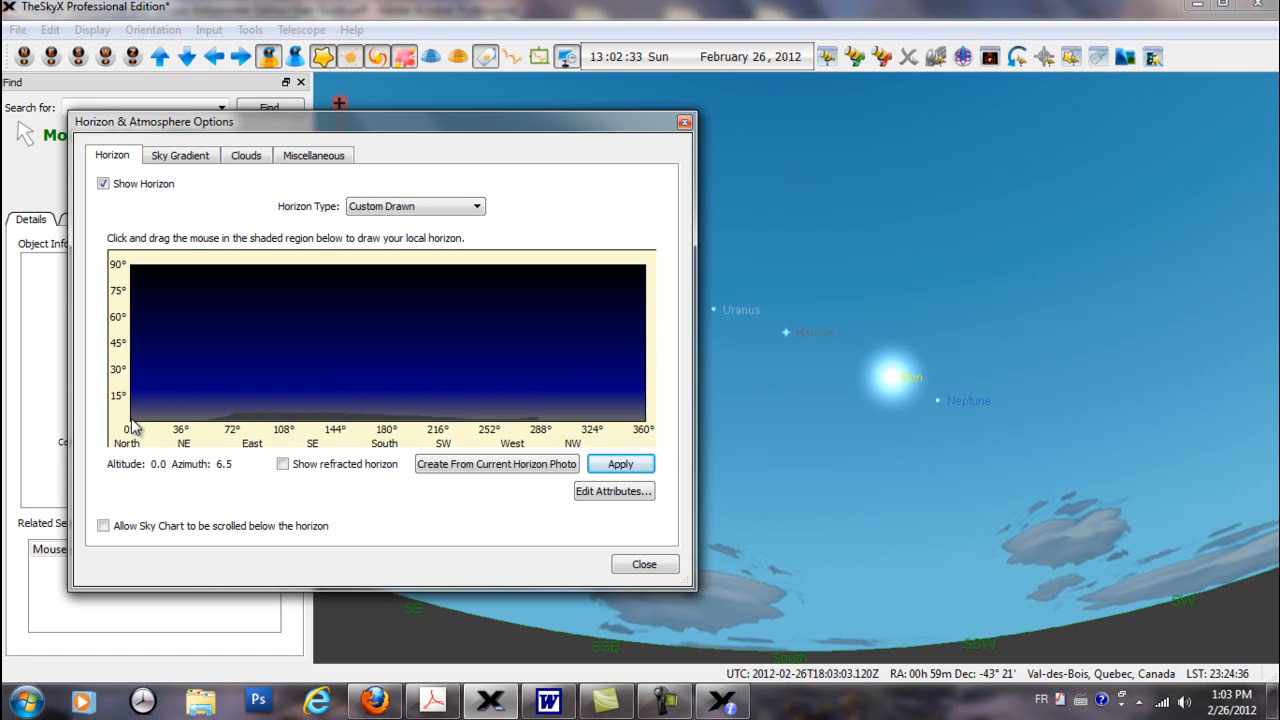
{"action": "mouse_move", "coordinate": [133, 423]}
{"action": "left_mouse_down"}
{"action": "mouse_move", "coordinate": [139, 403]}
{"action": "mouse_move", "coordinate": [182, 424]}
{"action": "mouse_move", "coordinate": [190, 390]}
{"action": "mouse_move", "coordinate": [225, 418]}
{"action": "mouse_move", "coordinate": [238, 391]}
{"action": "mouse_move", "coordinate": [263, 408]}
{"action": "mouse_move", "coordinate": [360, 400]}
{"action": "mouse_move", "coordinate": [662, 424]}
{"action": "mouse_move", "coordinate": [646, 430]}
{"action": "left_mouse_up"}
{"action": "left_click", "coordinate": [612, 465]}
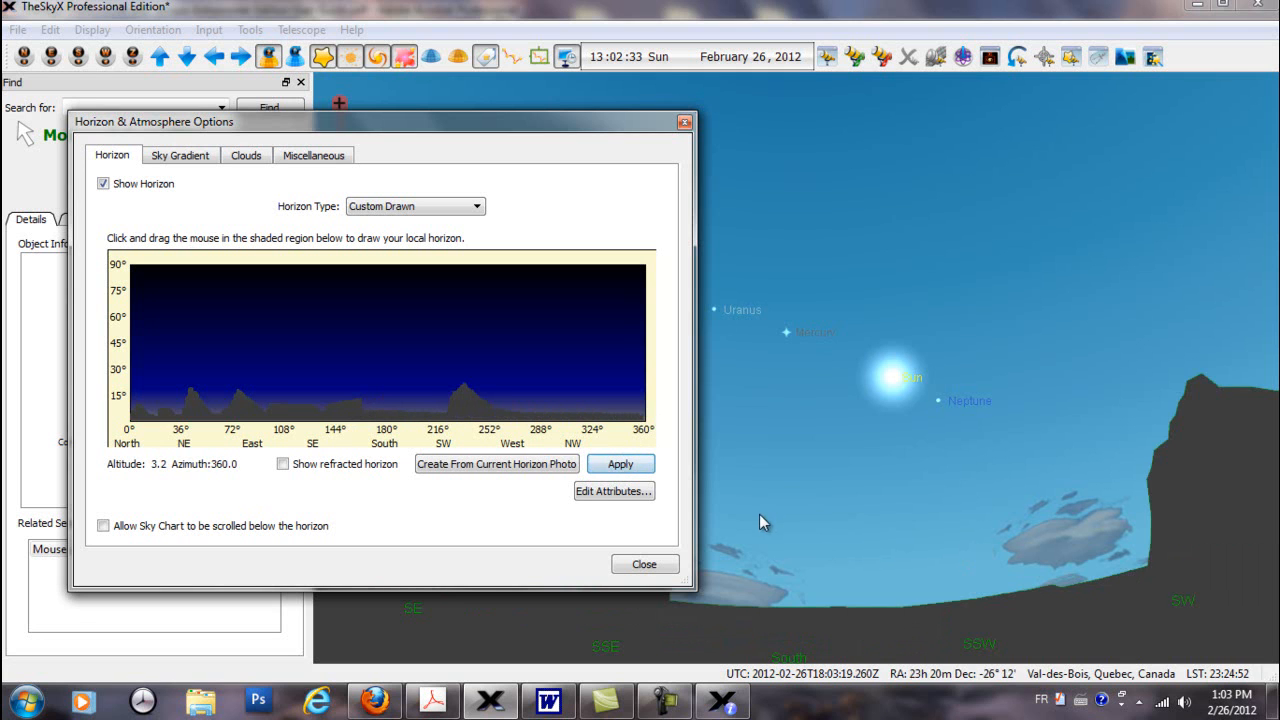
{"action": "scroll", "coordinate": [822, 467], "scroll_direction": "down", "scroll_amount": 2}
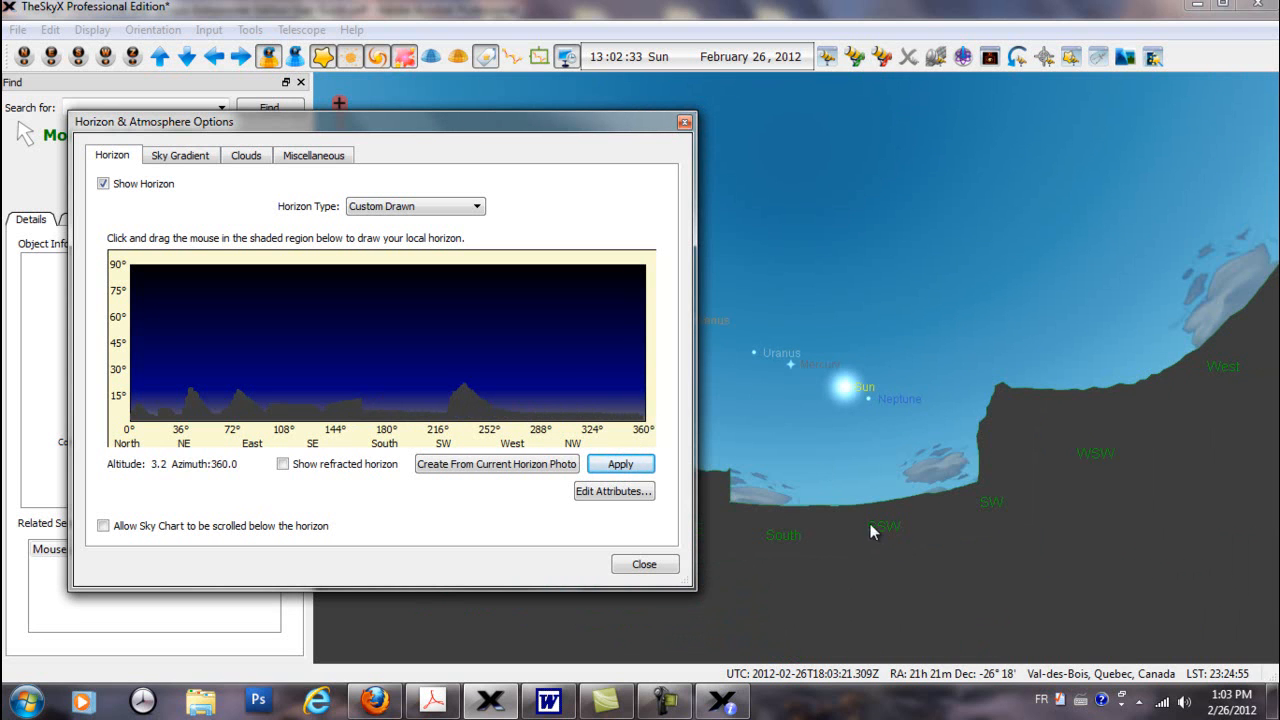
Lower the drawn southwest hill to about 10°, add a peak about 36° high near due south, and apply the horizon
{"action": "left_click_drag", "start_coordinate": [515, 127], "coordinate": [299, 132]}
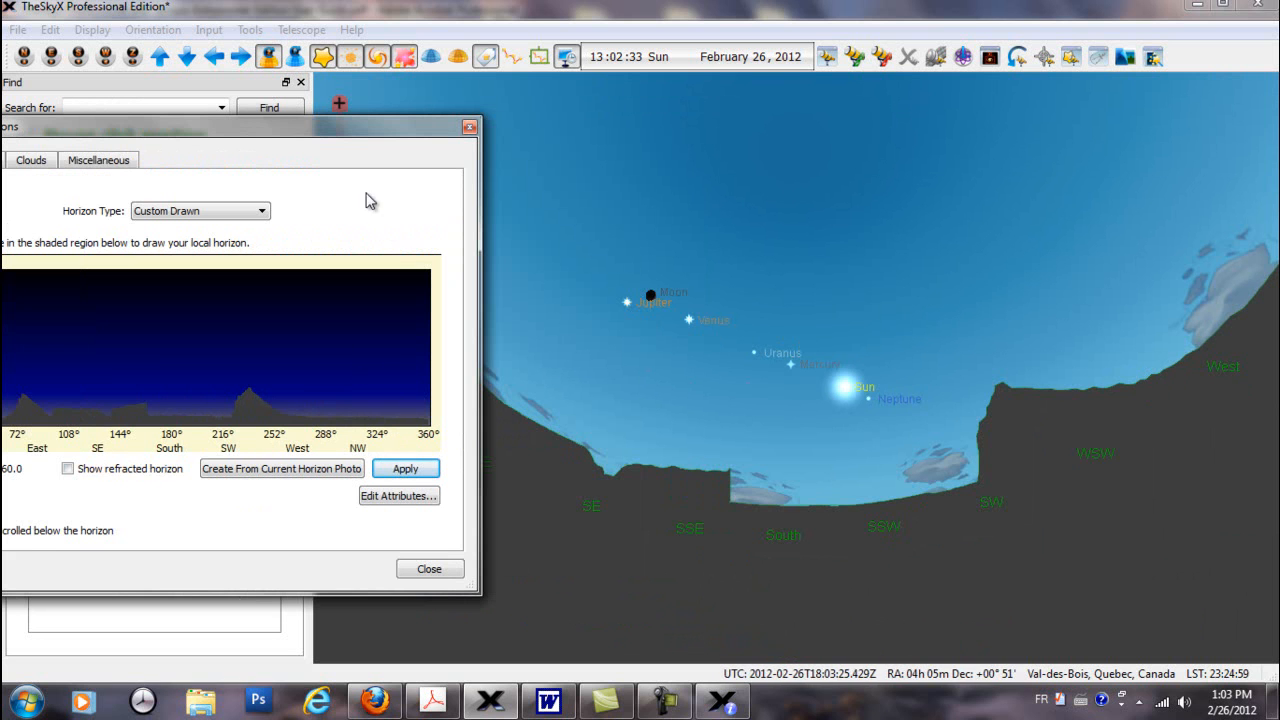
{"action": "left_click", "coordinate": [822, 378]}
{"action": "left_click_drag", "start_coordinate": [822, 371], "coordinate": [840, 500]}
{"action": "scroll", "coordinate": [843, 492], "scroll_direction": "up", "scroll_amount": 1}
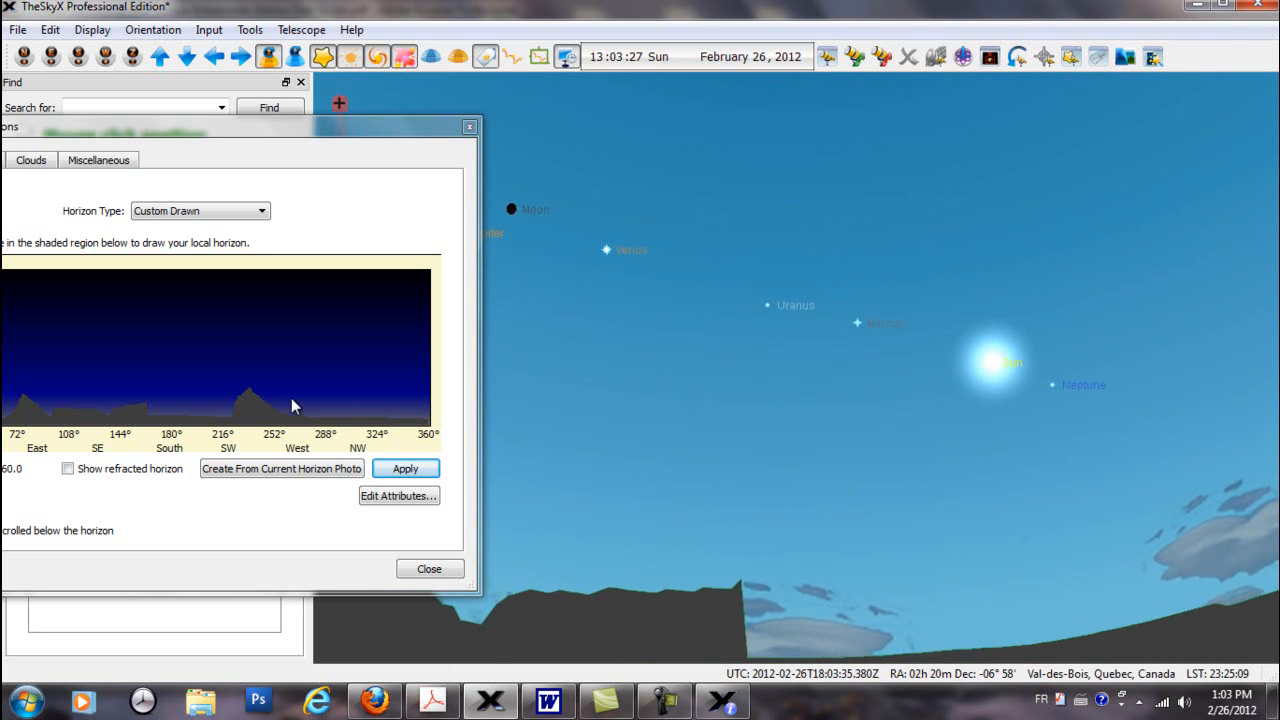
{"action": "left_click_drag", "start_coordinate": [292, 420], "coordinate": [237, 416]}
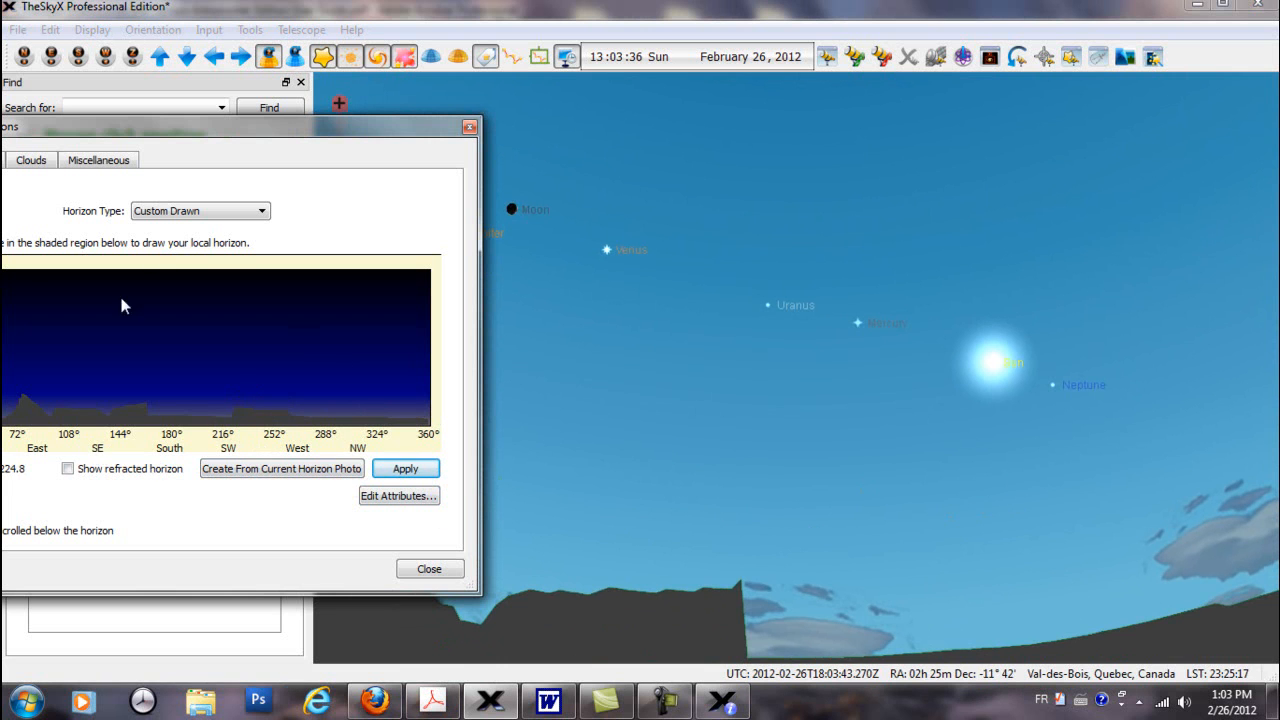
{"action": "left_click_drag", "start_coordinate": [186, 128], "coordinate": [306, 52]}
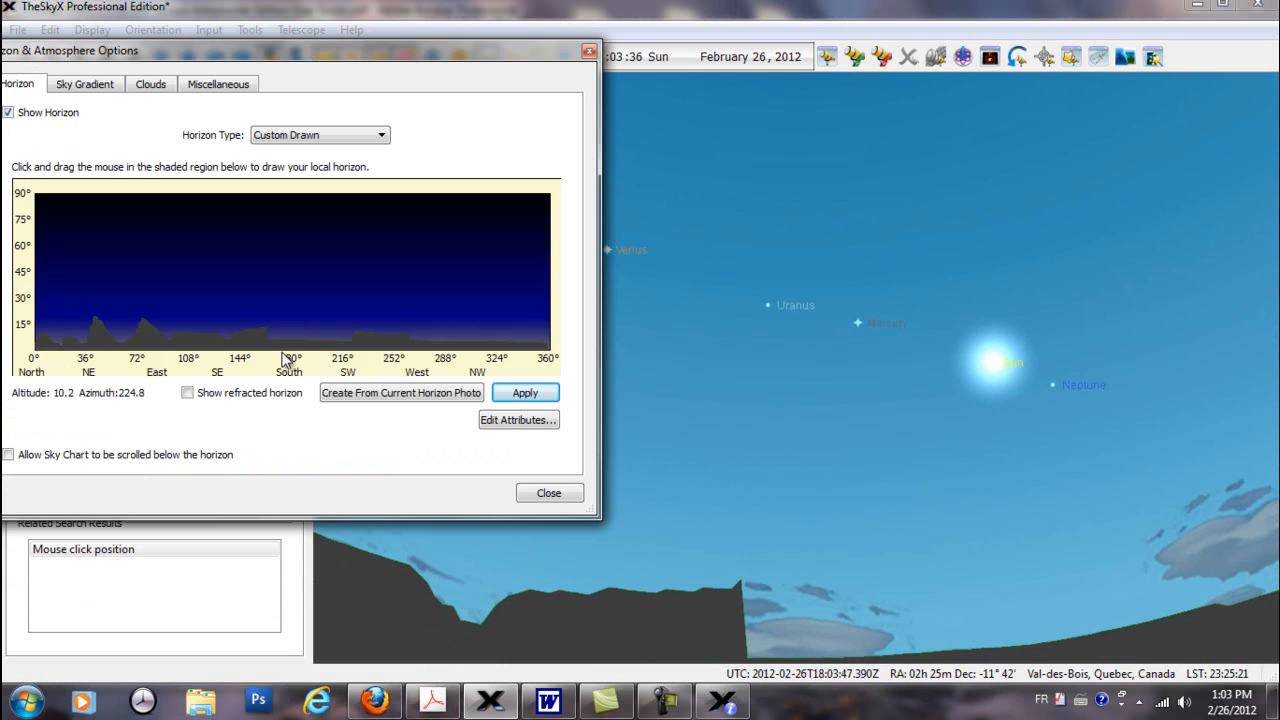
{"action": "mouse_move", "coordinate": [286, 323]}
{"action": "left_mouse_down"}
{"action": "mouse_move", "coordinate": [287, 292]}
{"action": "mouse_move", "coordinate": [316, 344]}
{"action": "left_mouse_up"}
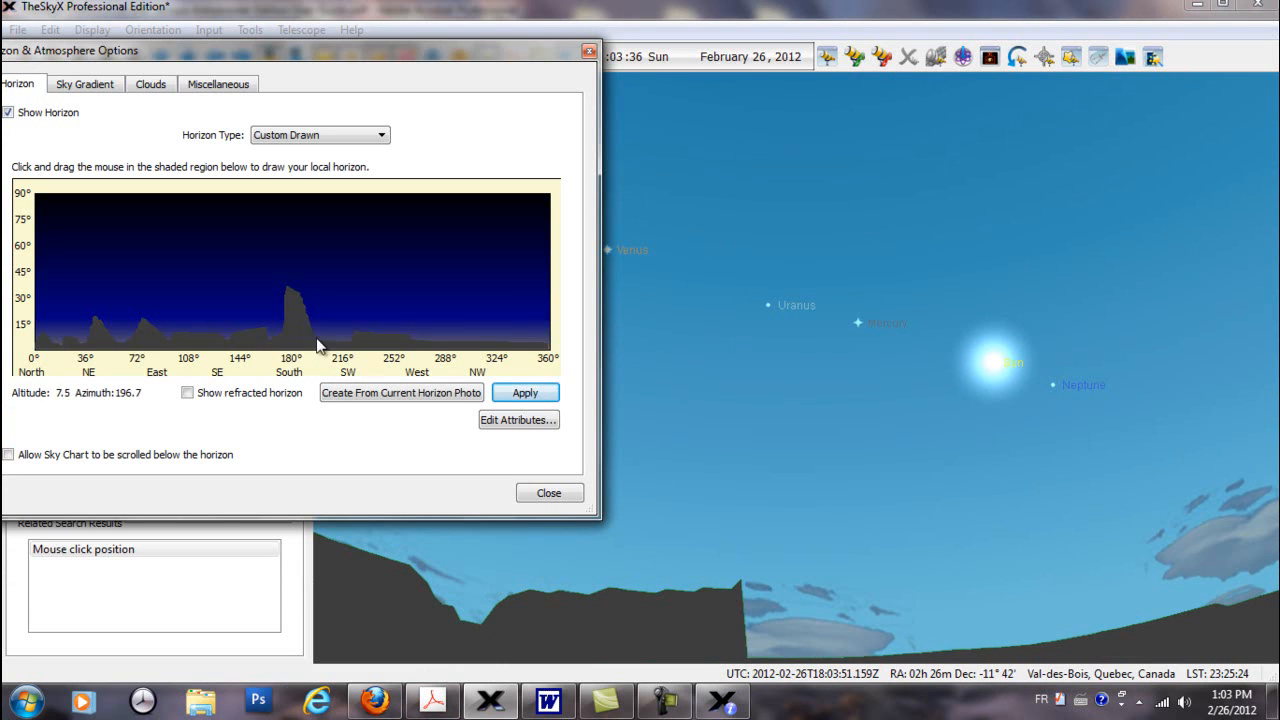
{"action": "left_click_drag", "start_coordinate": [727, 603], "coordinate": [671, 526]}
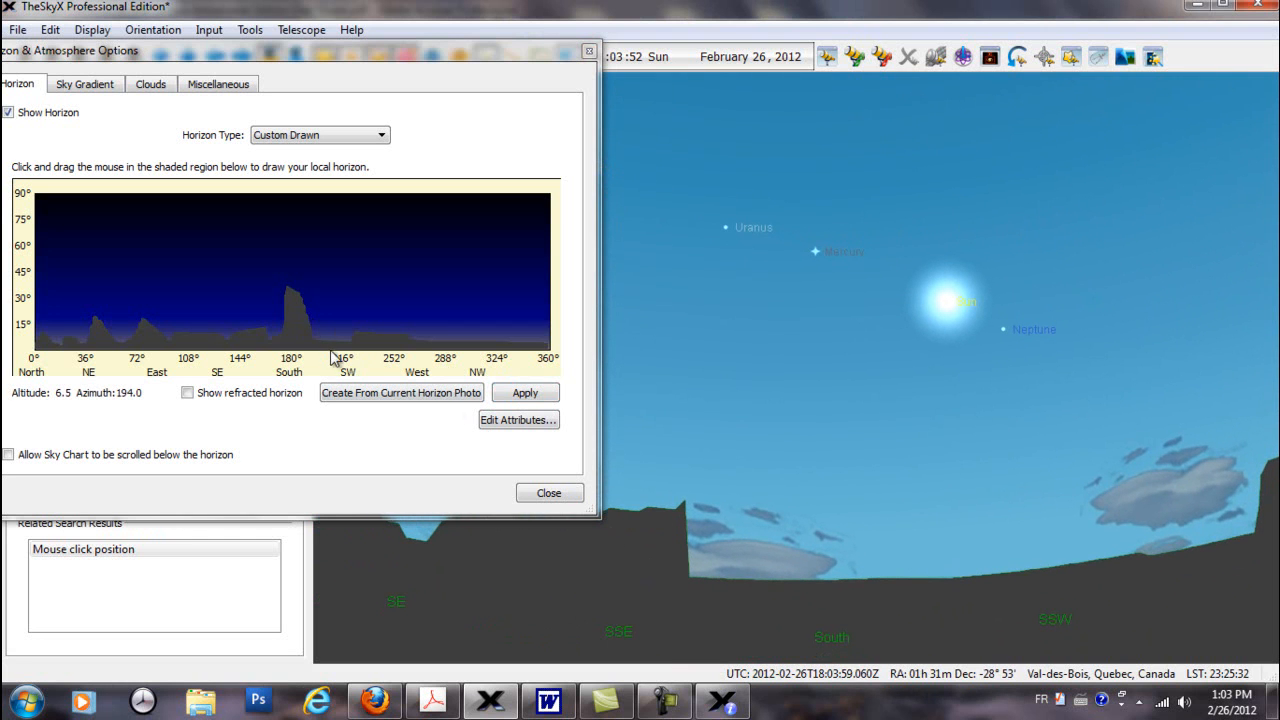
{"action": "left_click", "coordinate": [527, 398]}
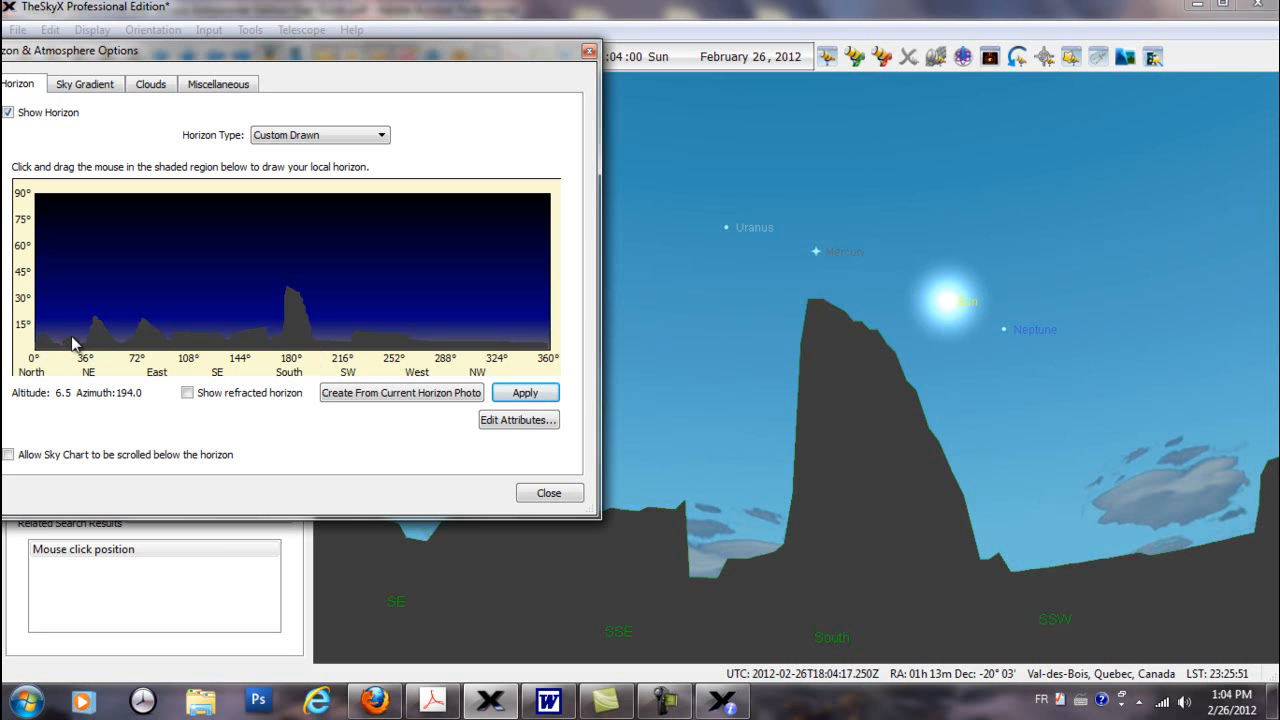
Redraw the skyline from east to northwest with several peaks between about 30° and 36° altitude and apply it
{"action": "mouse_move", "coordinate": [151, 319]}
{"action": "left_mouse_down"}
{"action": "mouse_move", "coordinate": [378, 302]}
{"action": "mouse_move", "coordinate": [475, 325]}
{"action": "left_mouse_up"}
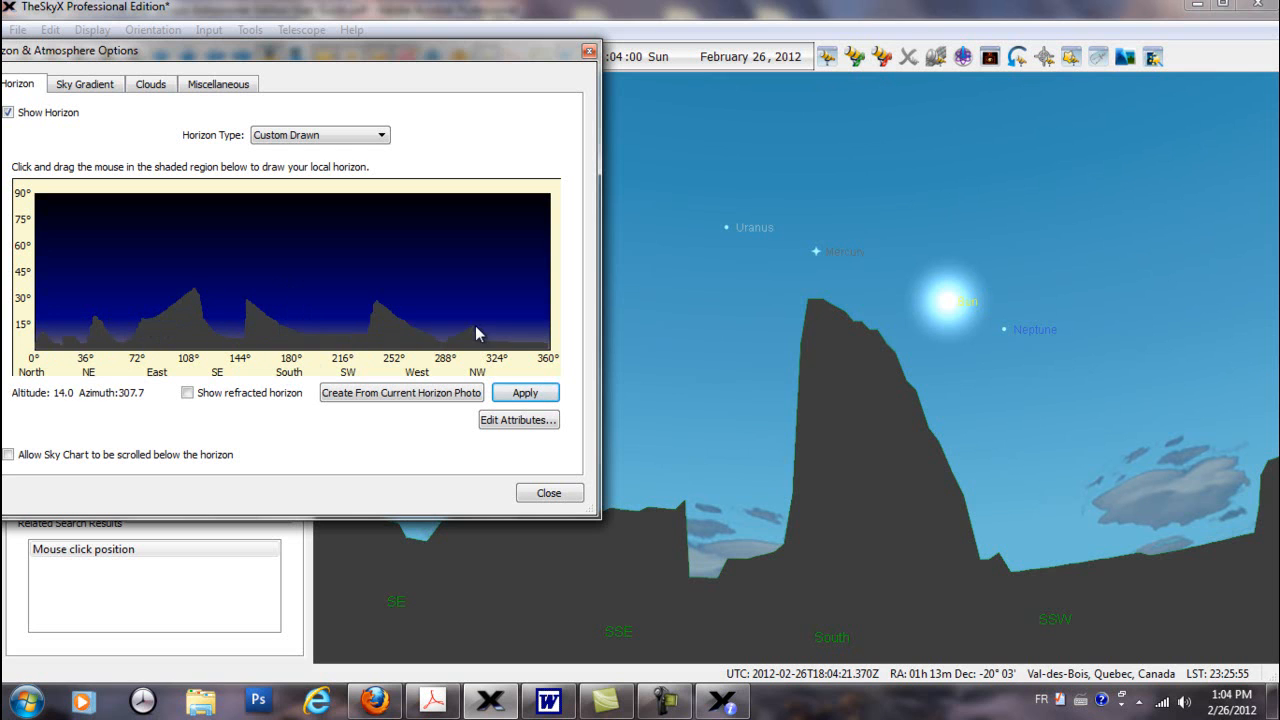
{"action": "left_click", "coordinate": [518, 397]}
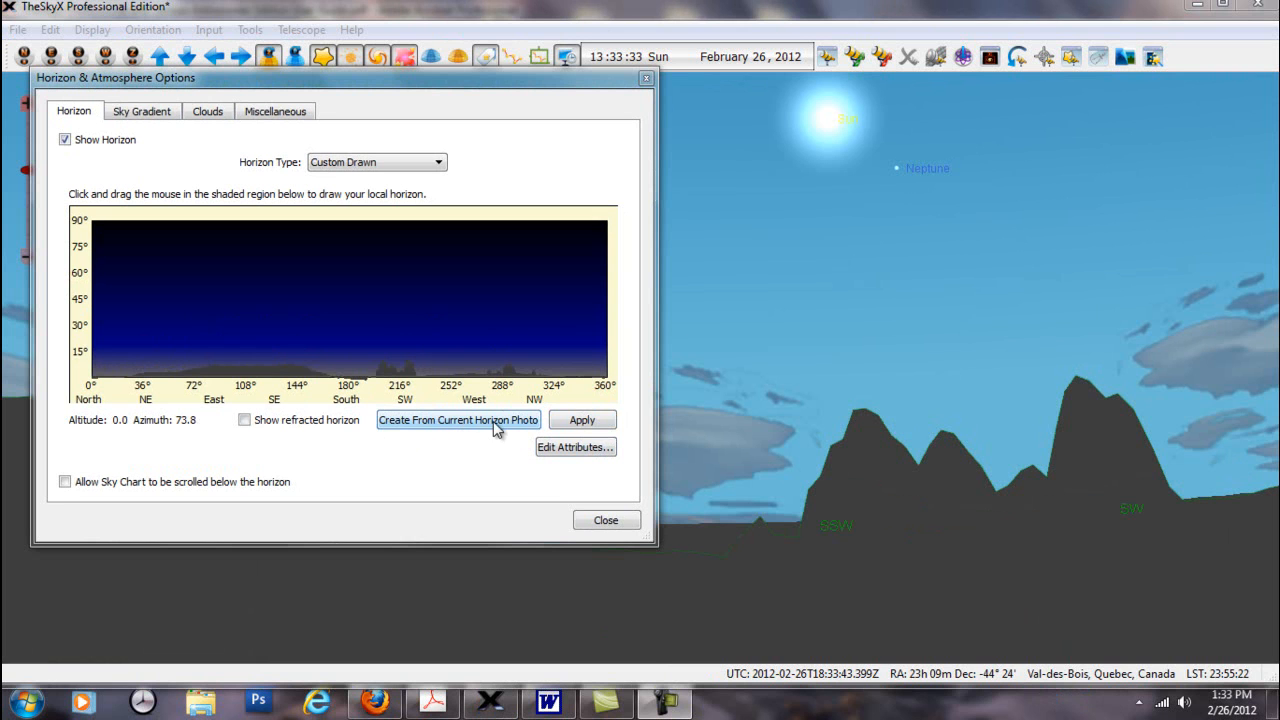
Switch the horizon type to Photograph to inspect the New Mexico Skies panorama in the sky chart
{"action": "left_click", "coordinate": [438, 162]}
{"action": "left_click", "coordinate": [379, 193]}
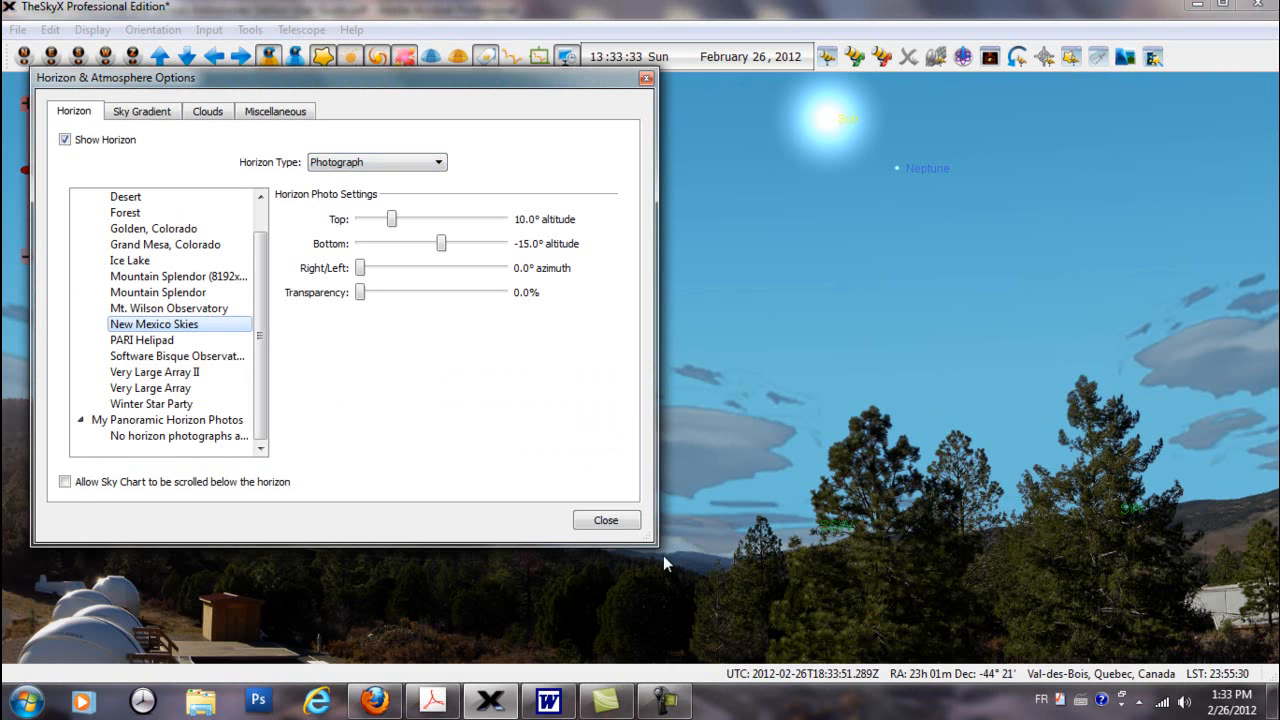
{"action": "left_click_drag", "start_coordinate": [557, 82], "coordinate": [198, 177]}
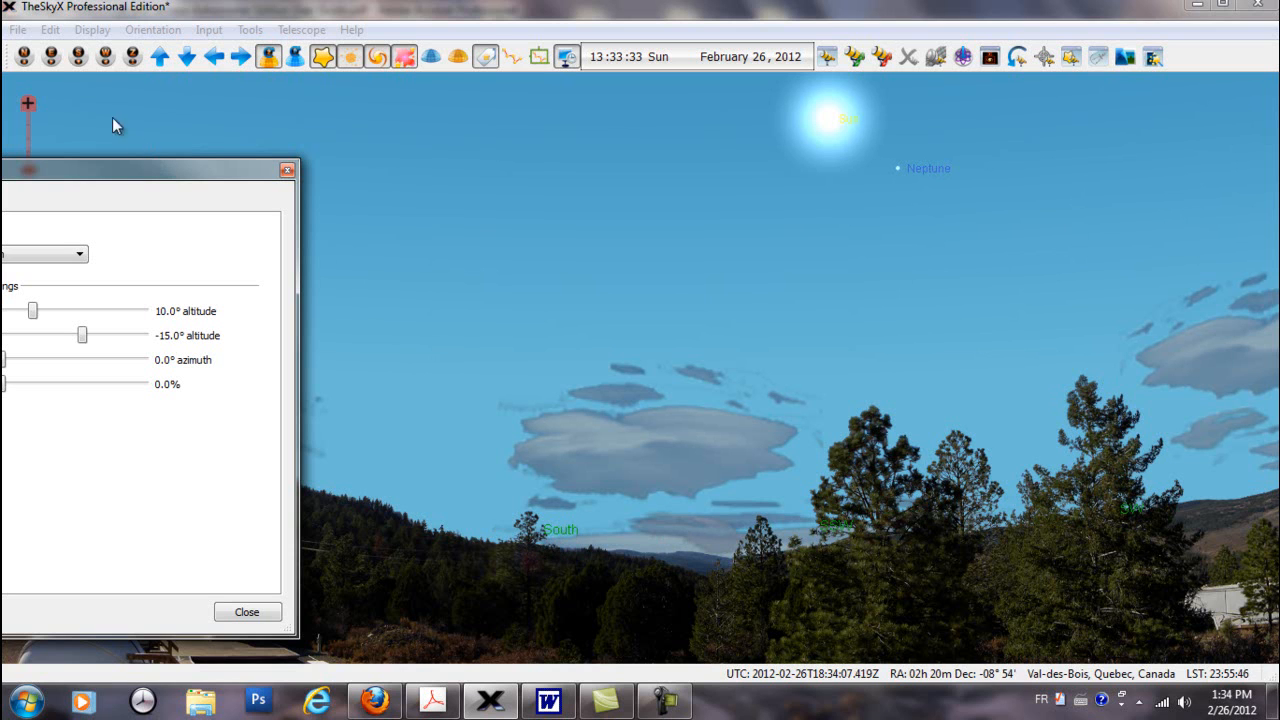
{"action": "left_click_drag", "start_coordinate": [135, 173], "coordinate": [702, 90]}
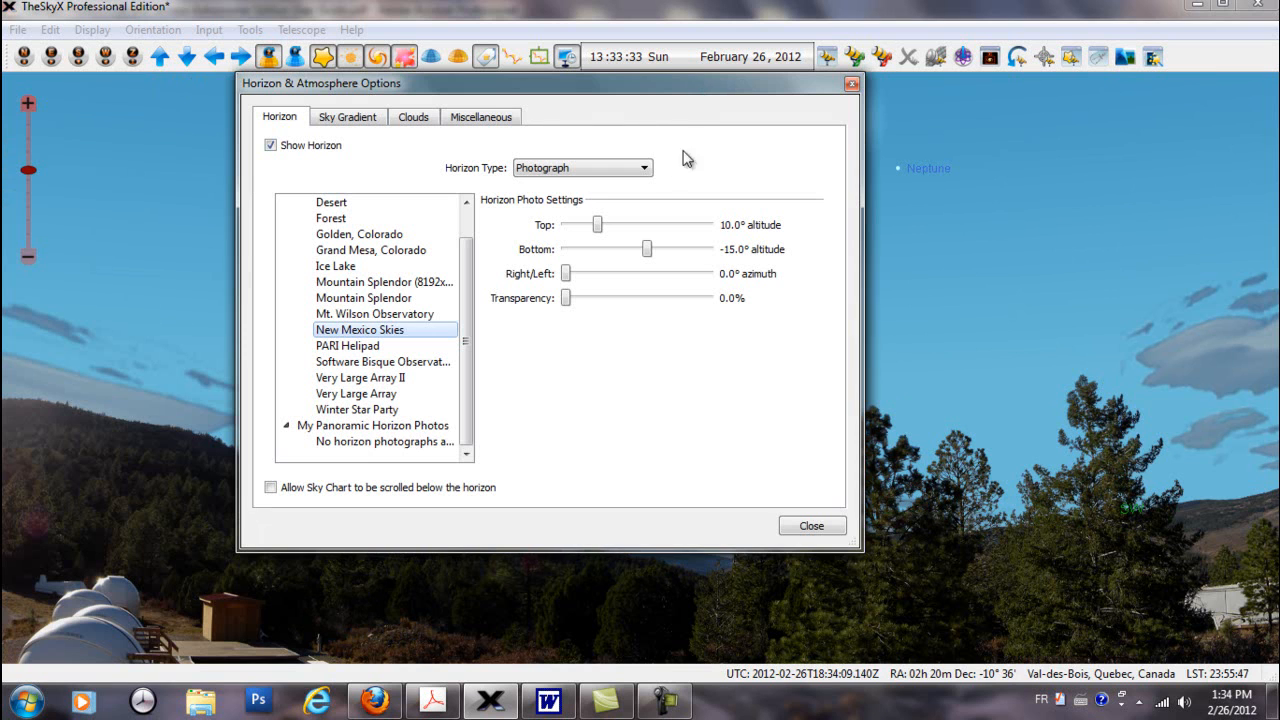
Set the horizon type to Custom Drawn and create the local horizon from the current New Mexico Skies photo
{"action": "left_click", "coordinate": [644, 168]}
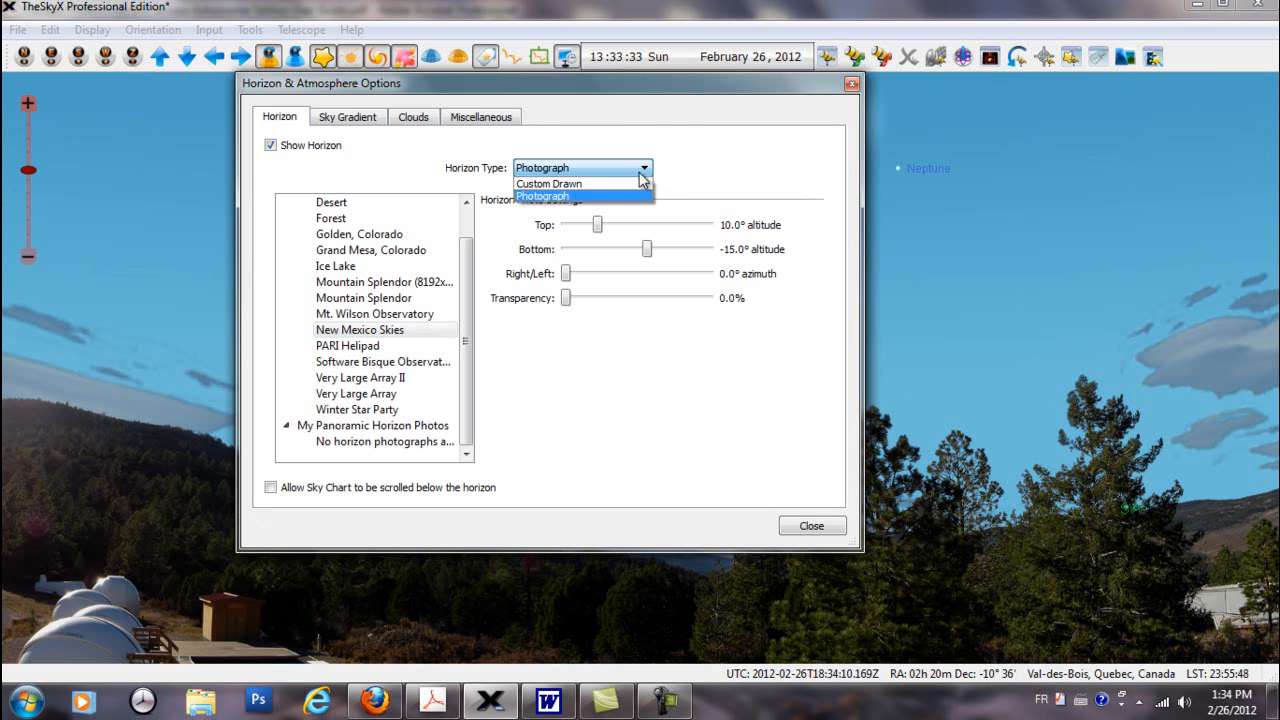
{"action": "left_click", "coordinate": [563, 184]}
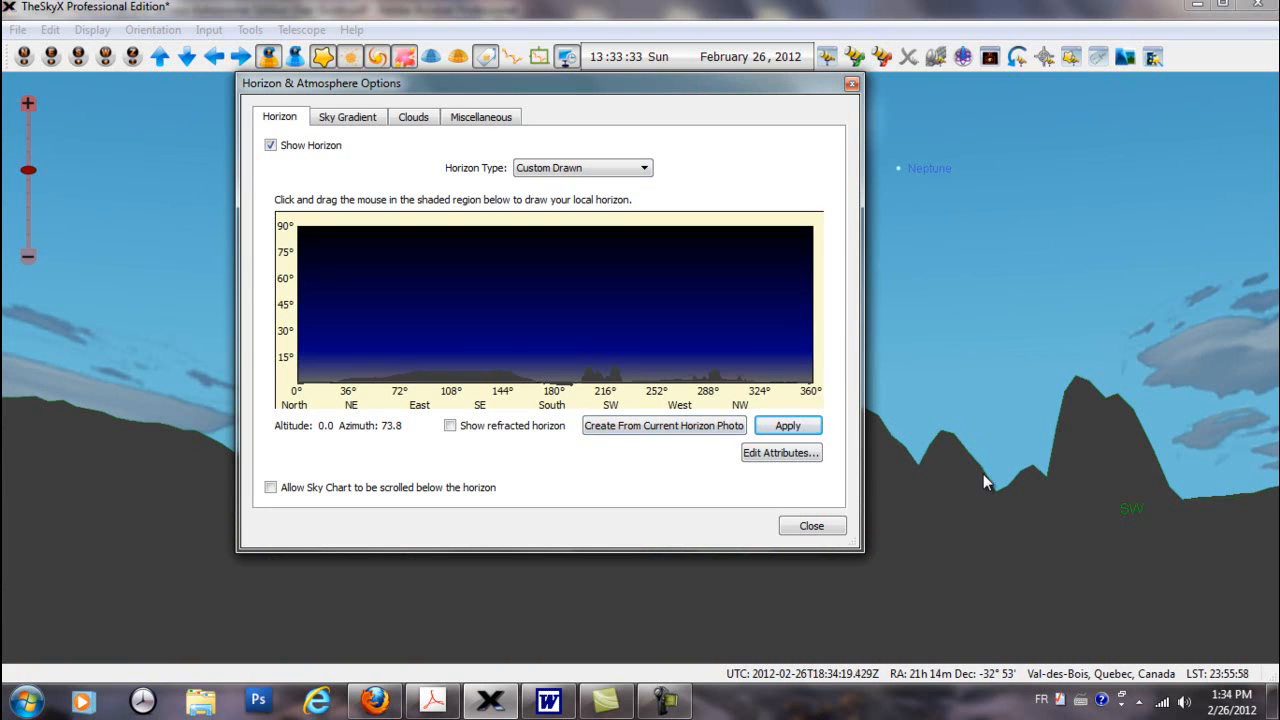
{"action": "left_click", "coordinate": [718, 428]}
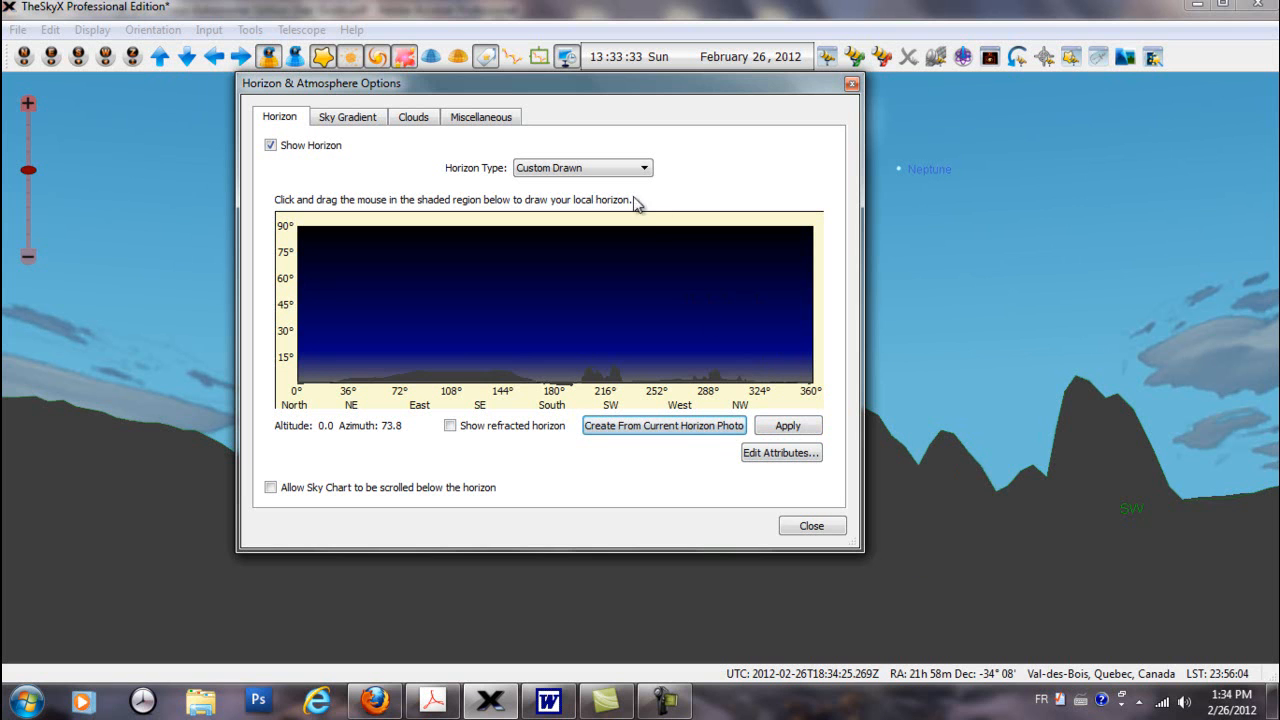
Compare the New Mexico Skies photograph with its custom drawn outline by switching the horizon type to Photograph and back
{"action": "left_click", "coordinate": [648, 169]}
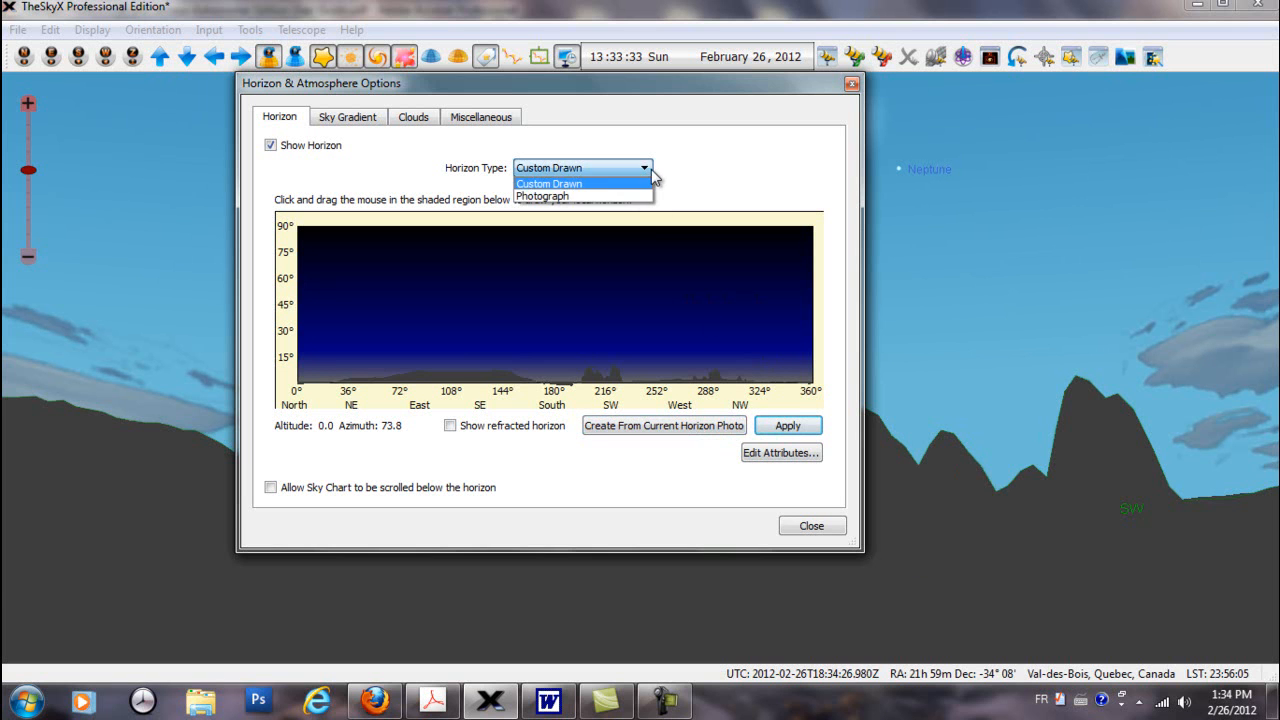
{"action": "left_click", "coordinate": [574, 196]}
{"action": "left_click_drag", "start_coordinate": [696, 82], "coordinate": [464, 92]}
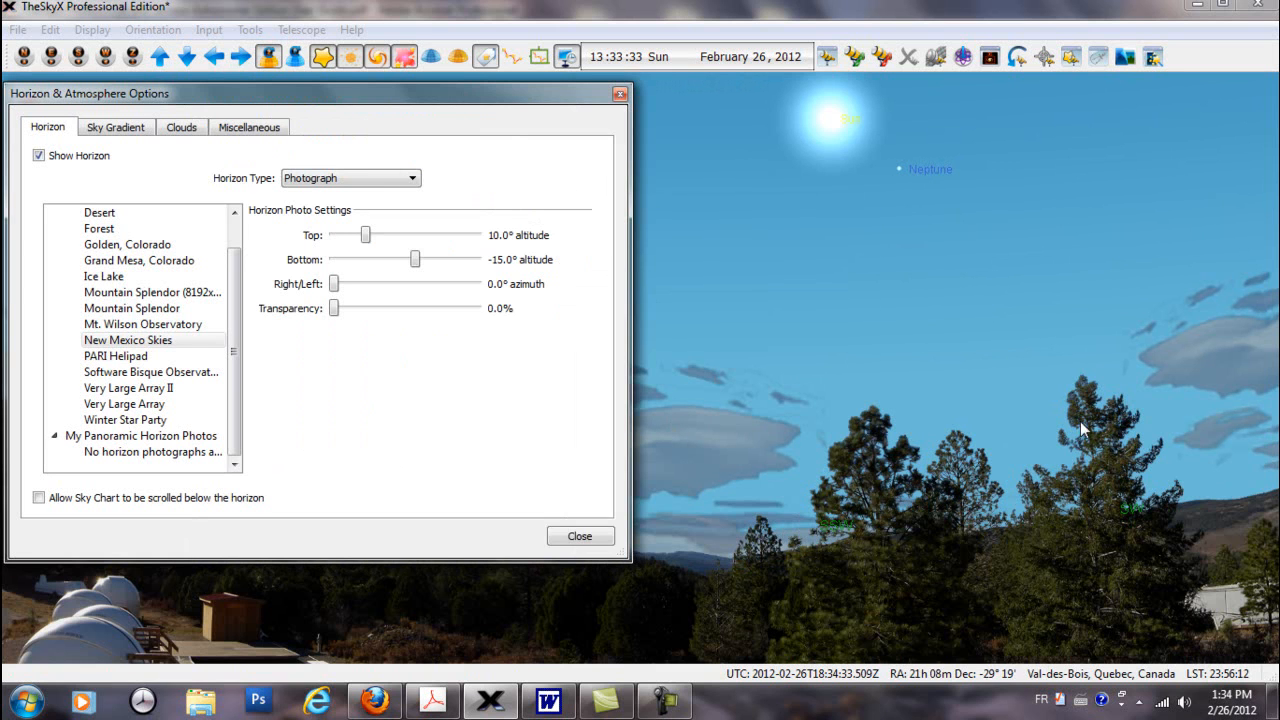
{"action": "left_click", "coordinate": [416, 180]}
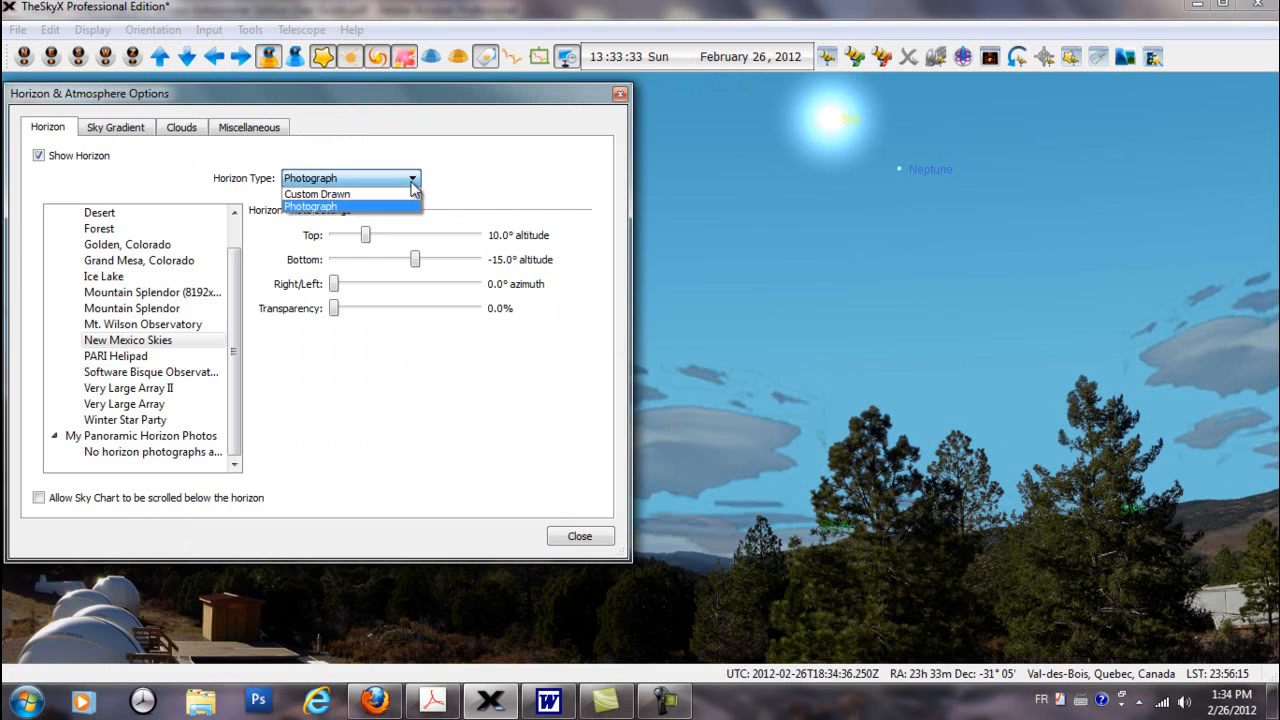
{"action": "left_click", "coordinate": [345, 194]}
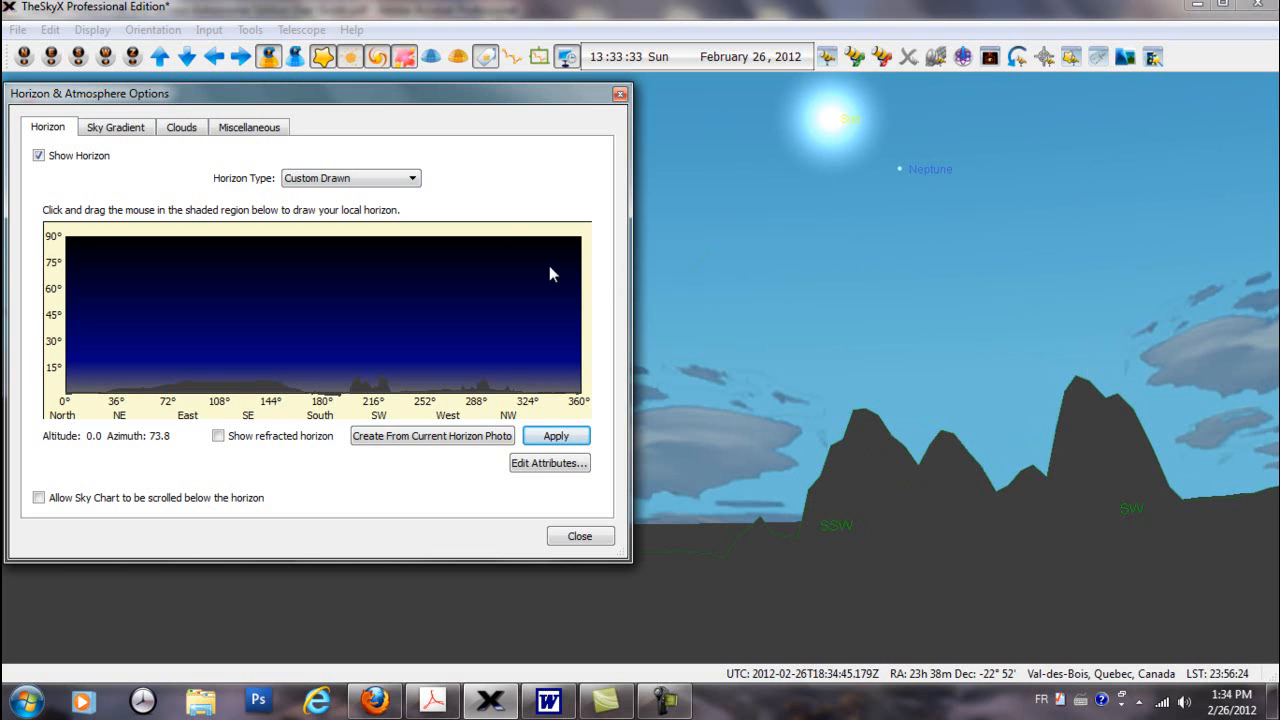
Set the horizon type to Photograph, choose the Mountain Splendor photo, and view its mountains toward the south
{"action": "left_click", "coordinate": [414, 181]}
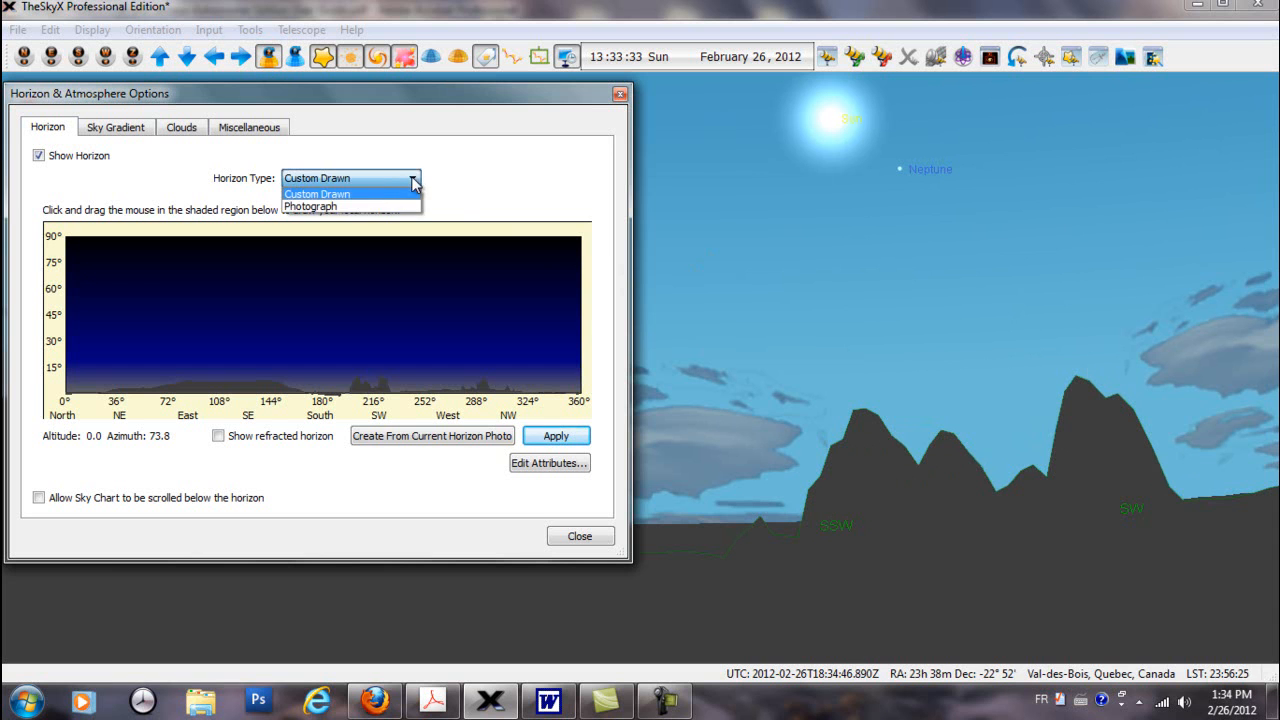
{"action": "left_click", "coordinate": [350, 207]}
{"action": "left_click", "coordinate": [160, 310]}
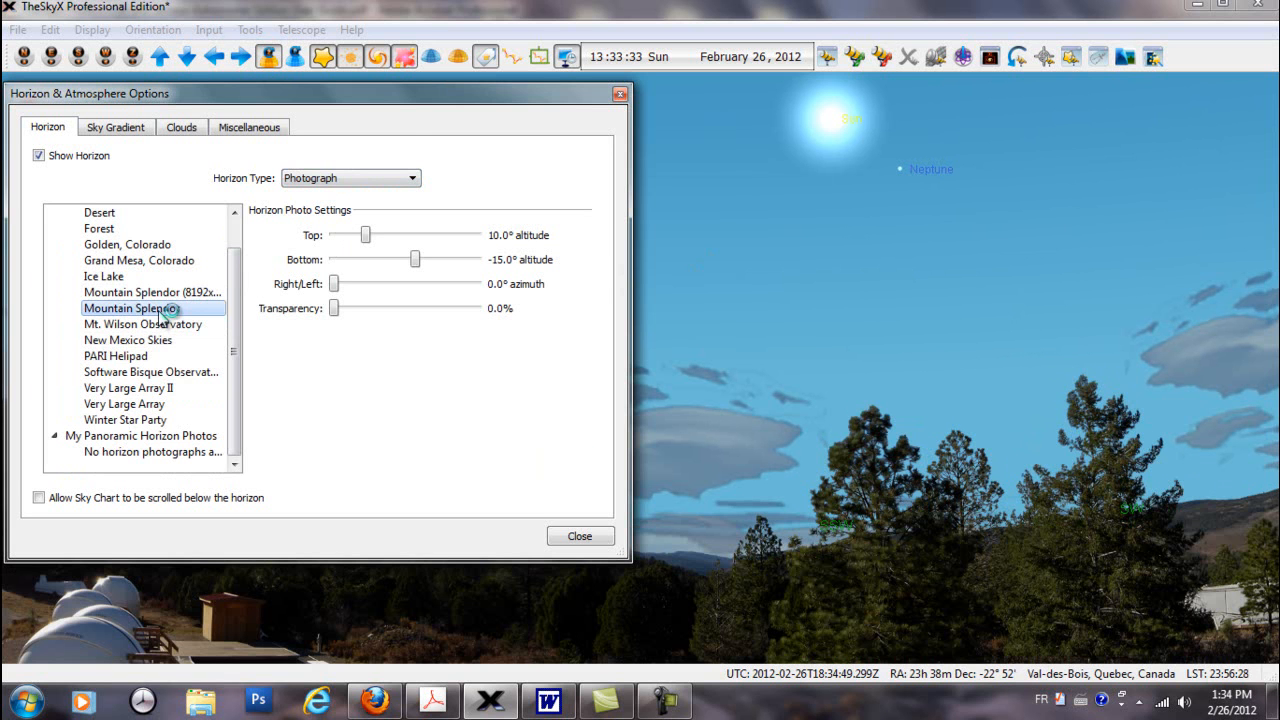
{"action": "left_click_drag", "start_coordinate": [891, 538], "coordinate": [1207, 456]}
{"action": "left_click_drag", "start_coordinate": [877, 519], "coordinate": [712, 531]}
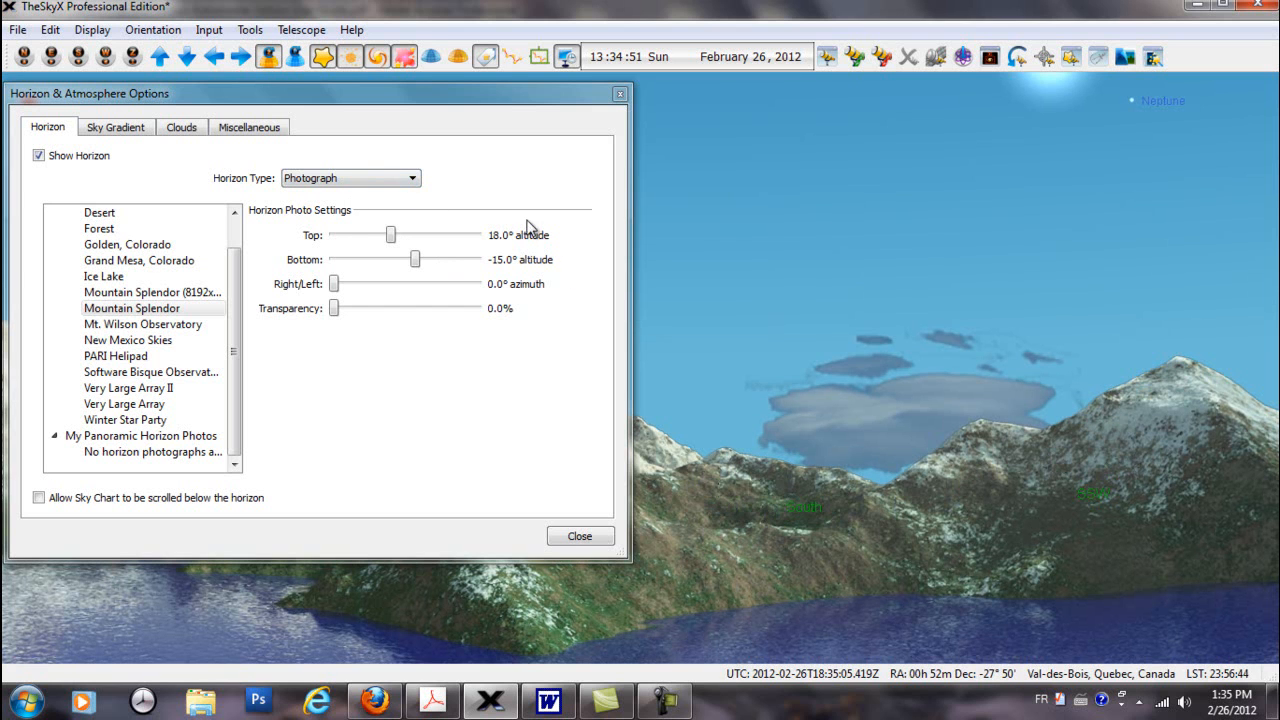
Set the horizon type to Custom Drawn and create the drawn horizon from the current Mountain Splendor photo
{"action": "left_click", "coordinate": [412, 178]}
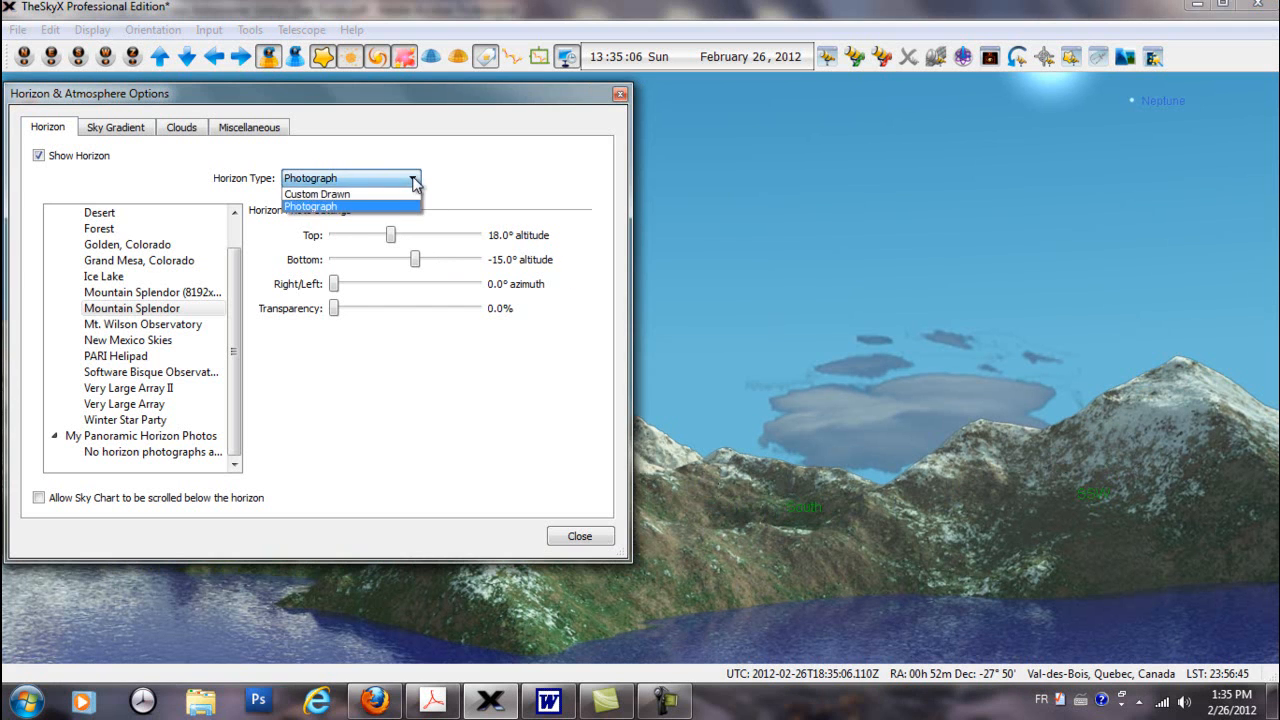
{"action": "left_click", "coordinate": [338, 195]}
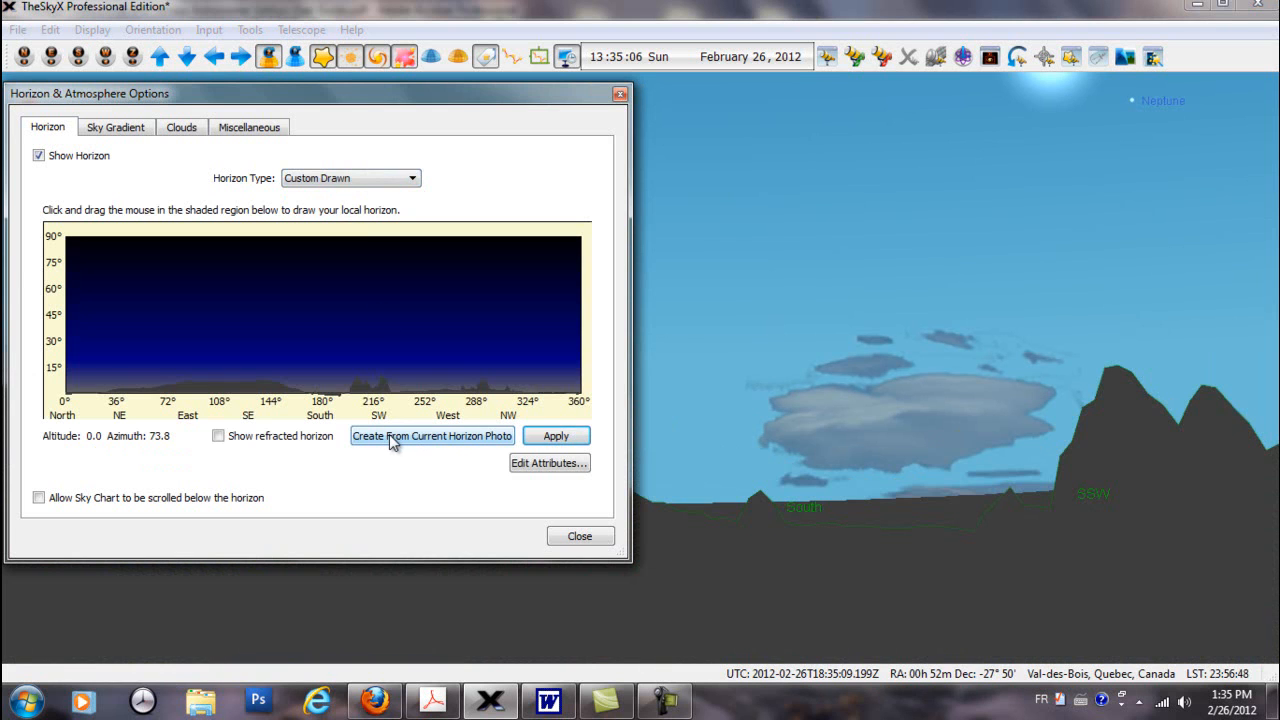
{"action": "left_click", "coordinate": [390, 440]}
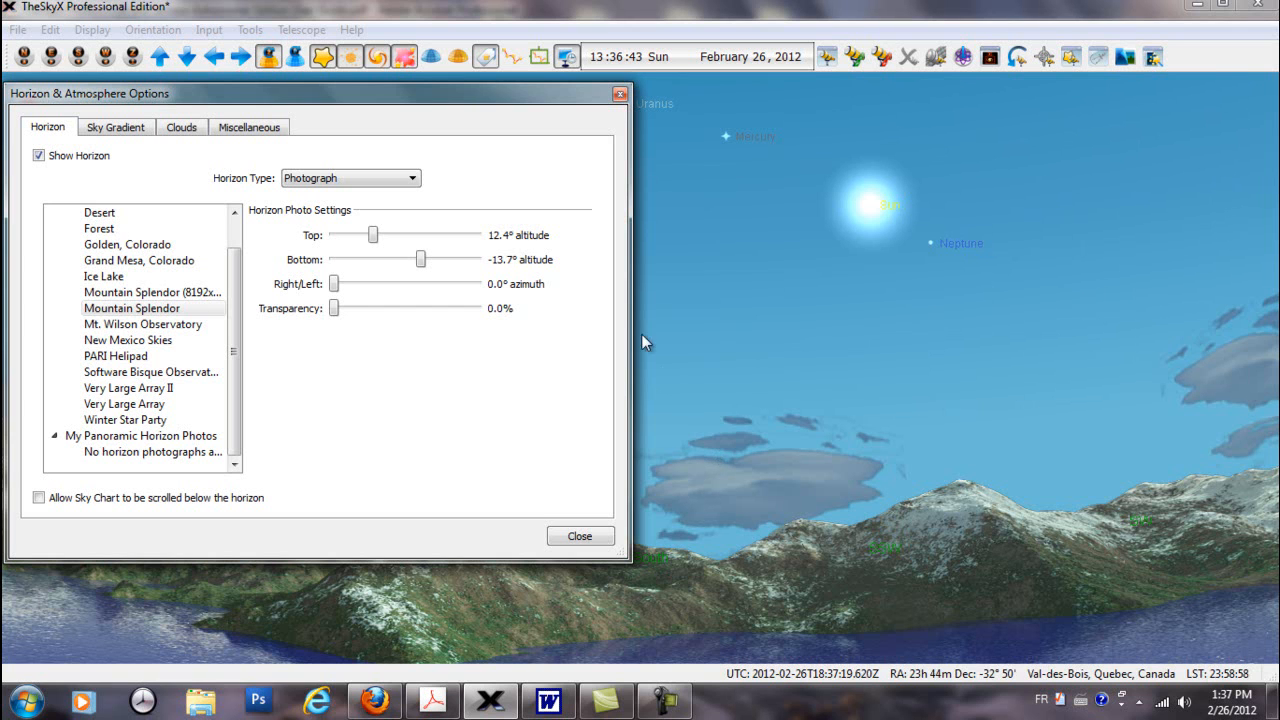
Switch to Custom Drawn, apply the horizon outline based on Mountain Splendor, and return the horizon type to Photograph
{"action": "left_click", "coordinate": [412, 178]}
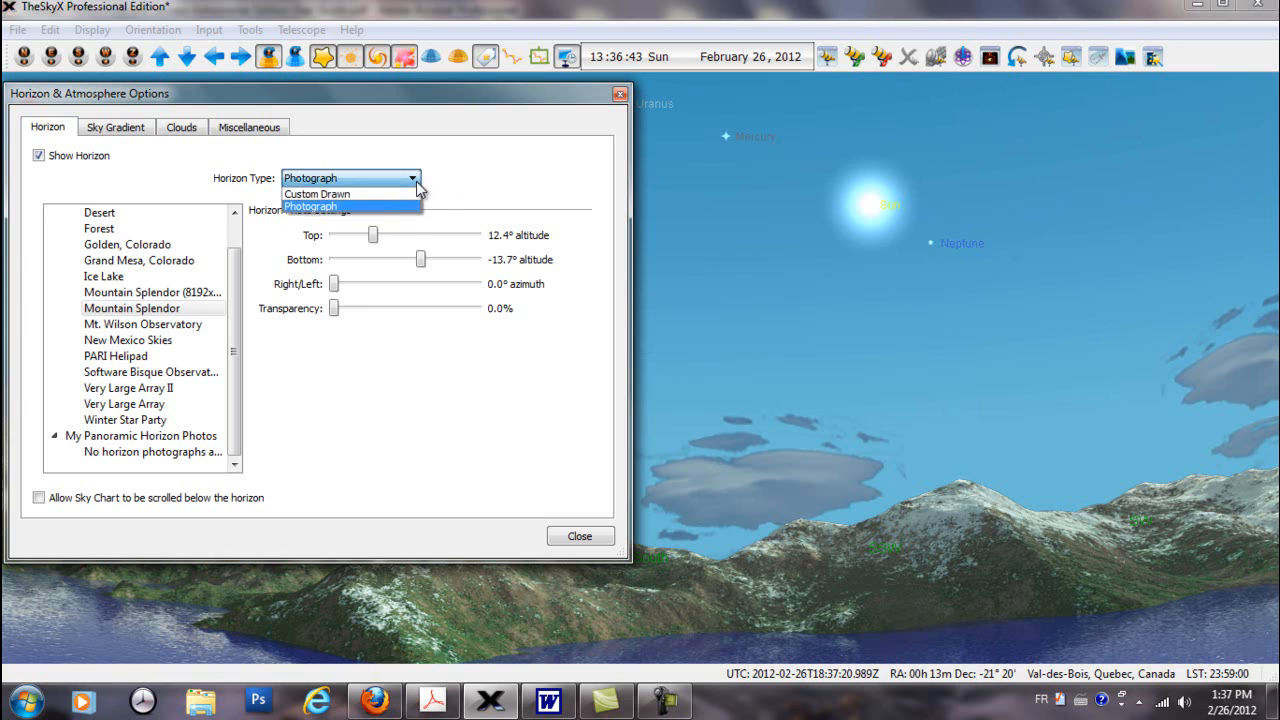
{"action": "left_click", "coordinate": [337, 191]}
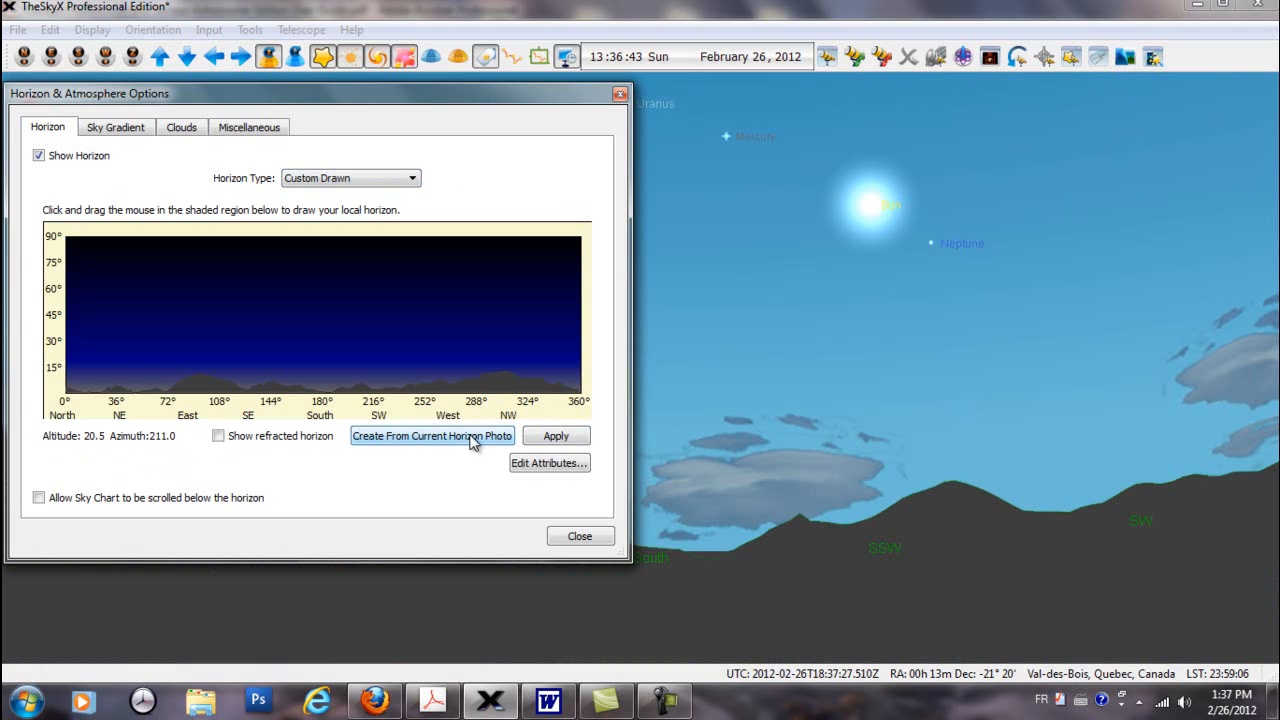
{"action": "left_click", "coordinate": [536, 437]}
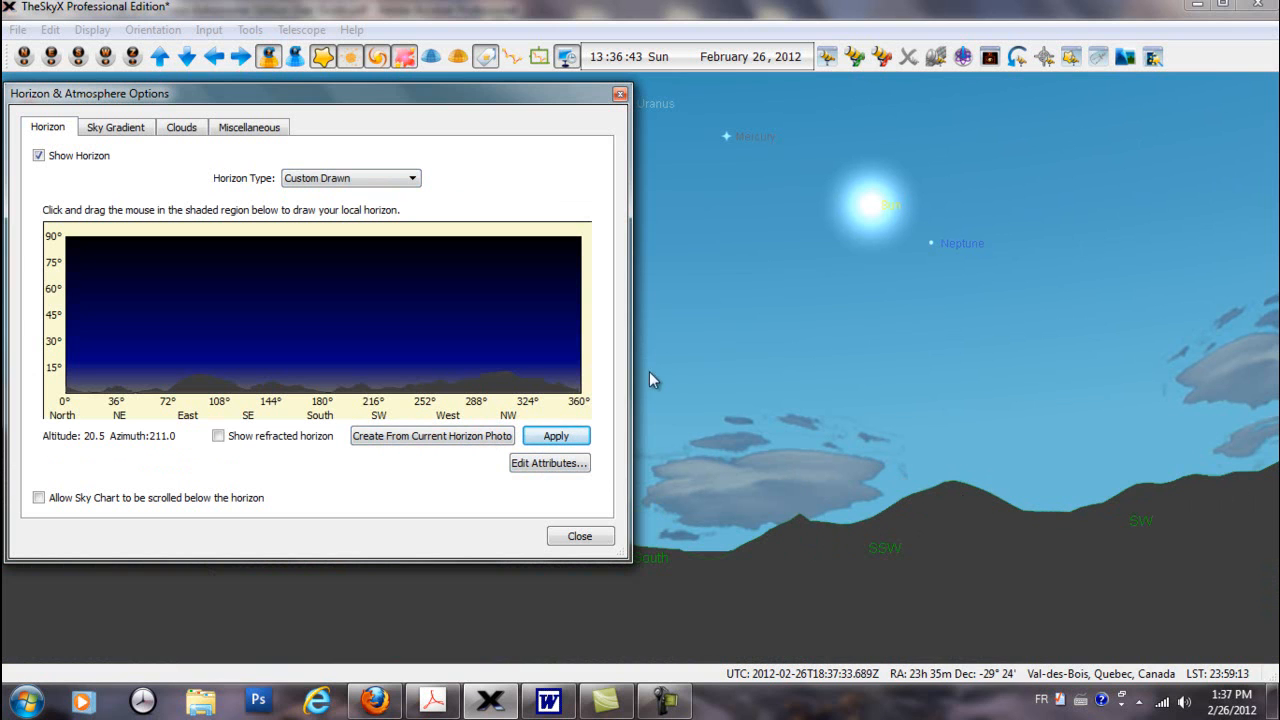
{"action": "left_click", "coordinate": [414, 184]}
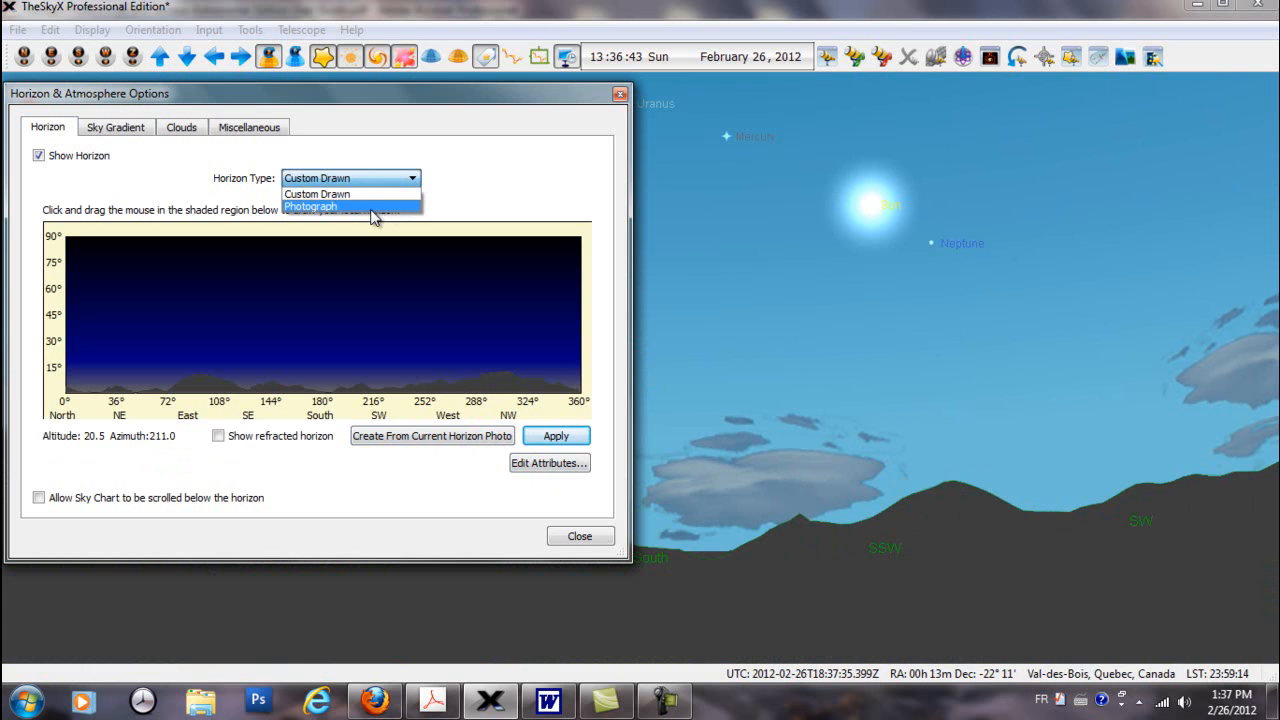
{"action": "left_click", "coordinate": [370, 207]}
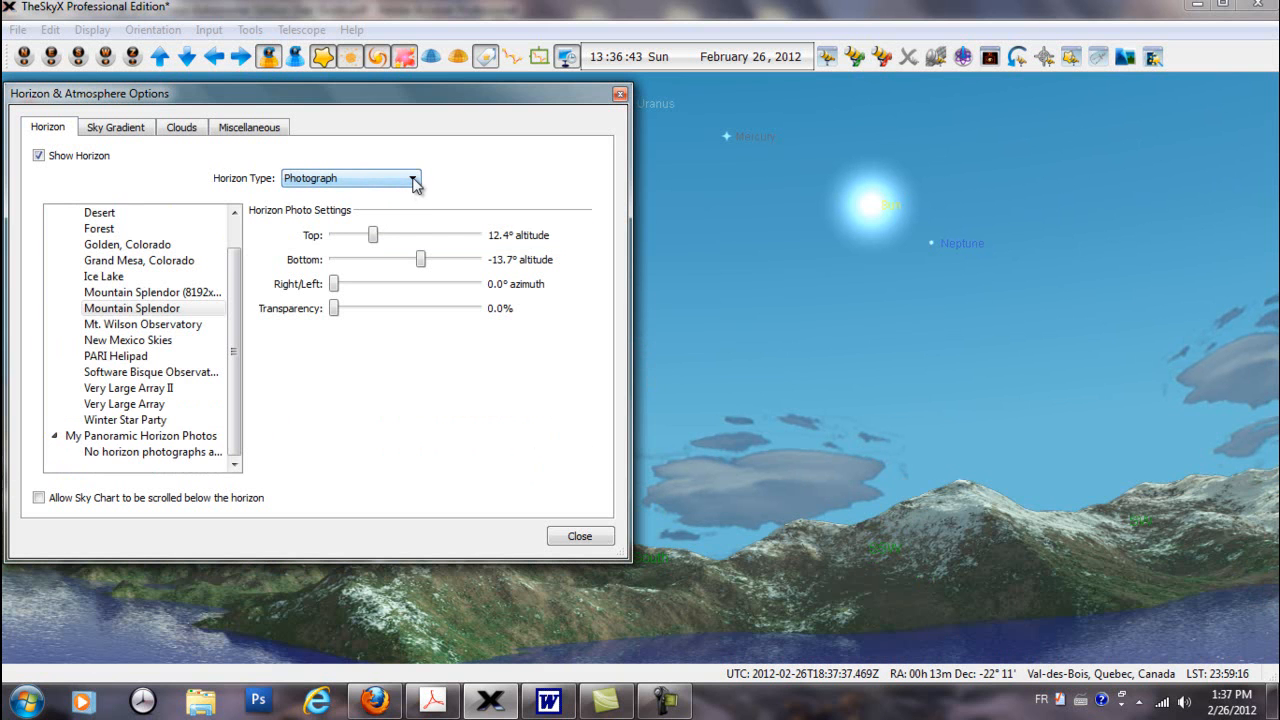
Compare the Mountain Splendor photograph with its custom drawn outline by switching the horizon type to Custom Drawn and back
{"action": "left_click", "coordinate": [414, 184]}
{"action": "left_click", "coordinate": [375, 190]}
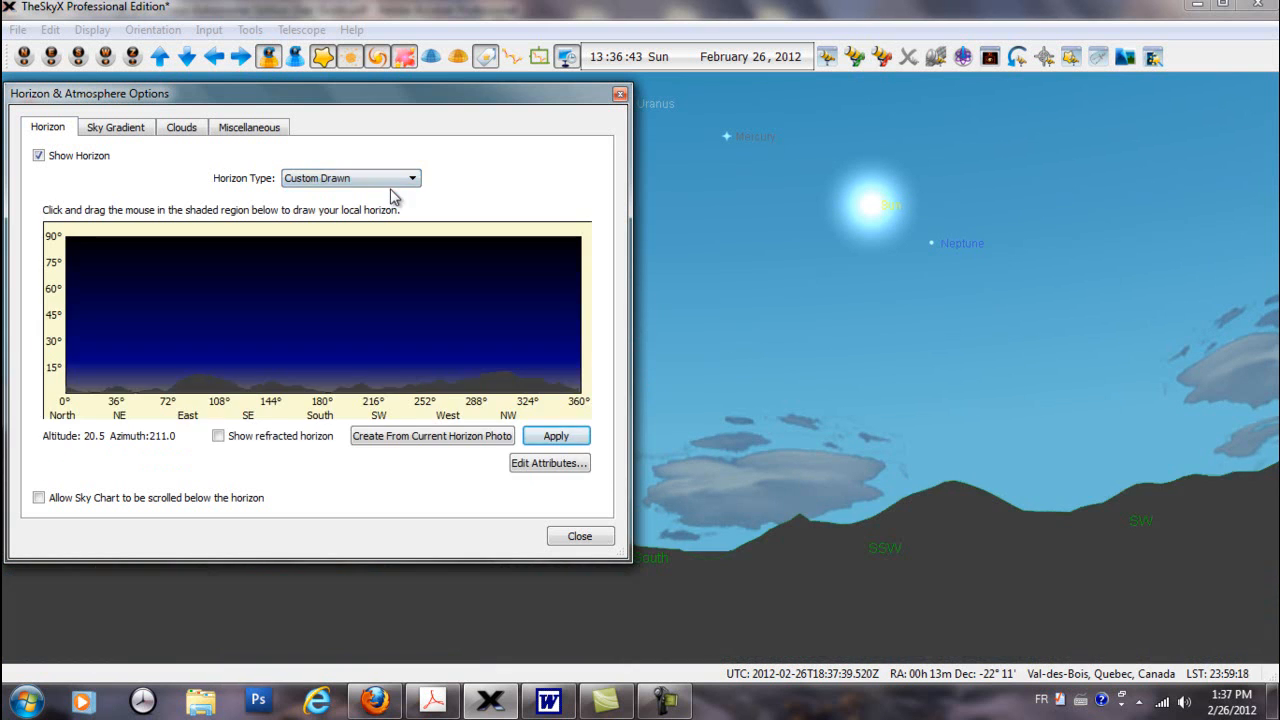
{"action": "left_click", "coordinate": [414, 184]}
{"action": "left_click", "coordinate": [370, 205]}
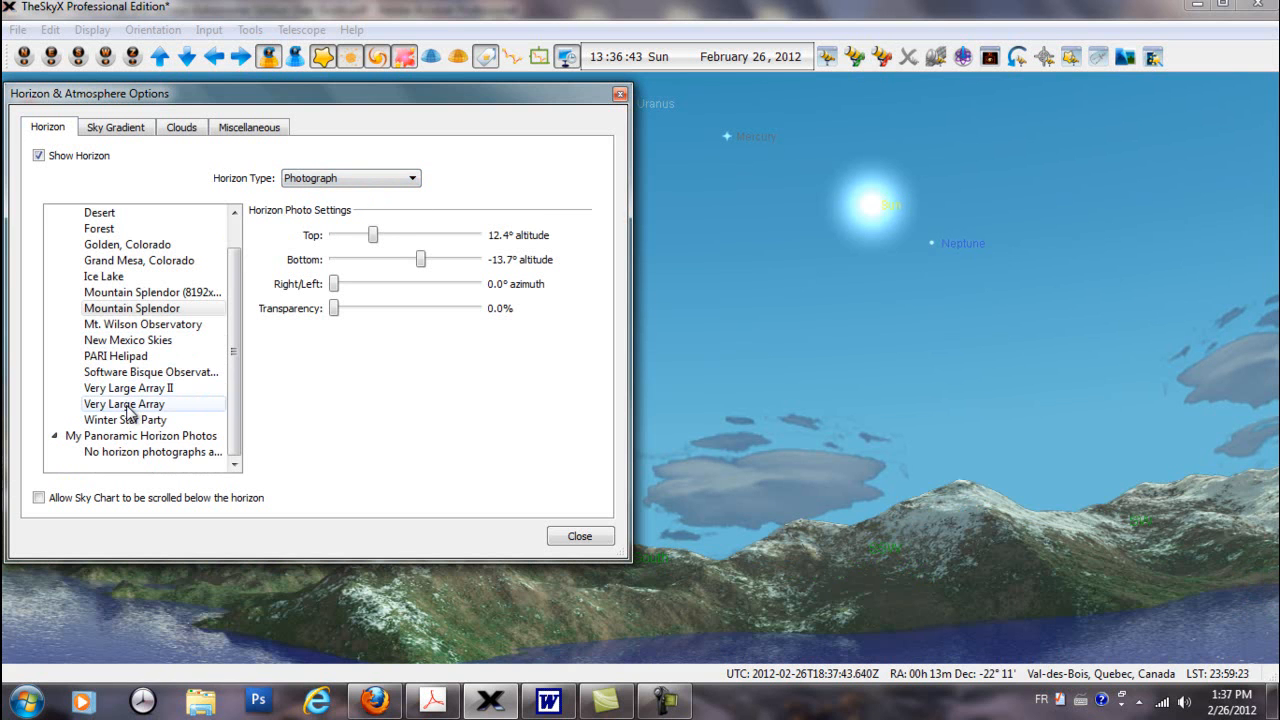
Choose the Mt. Wilson Observatory horizon photo, and create and apply a Custom Drawn horizon from it
{"action": "left_click", "coordinate": [129, 328]}
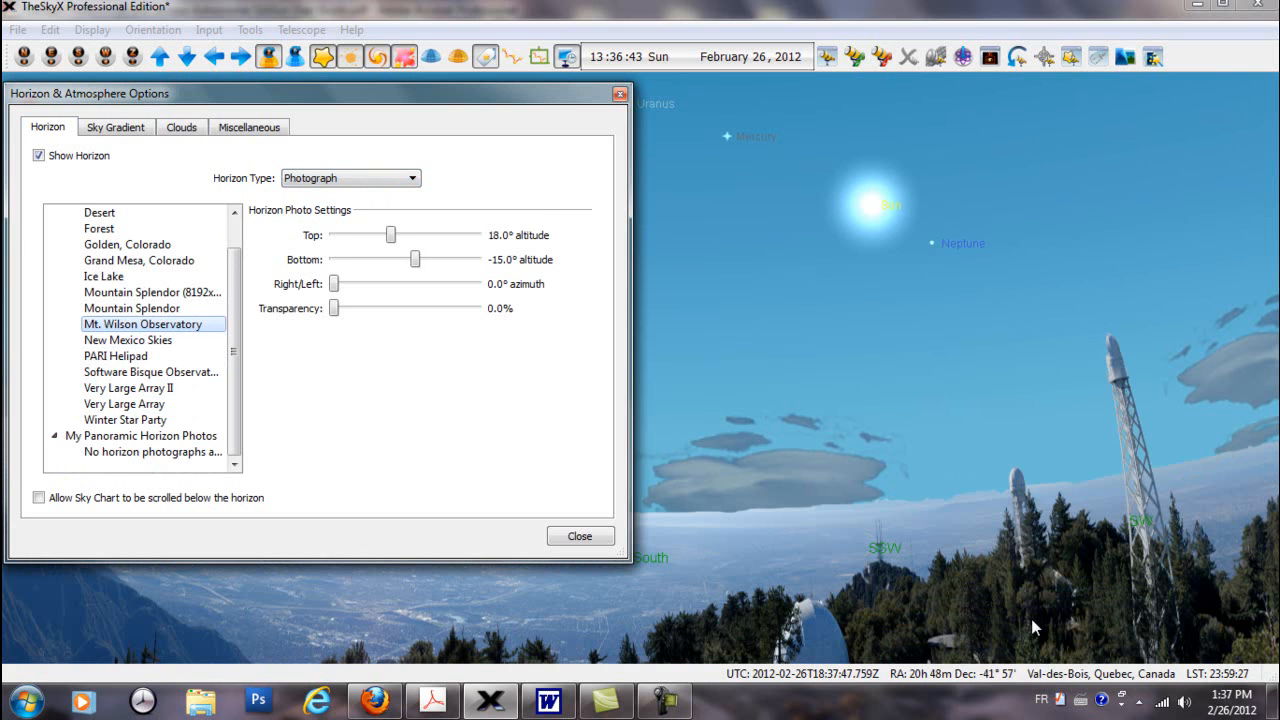
{"action": "left_click_drag", "start_coordinate": [989, 589], "coordinate": [992, 564]}
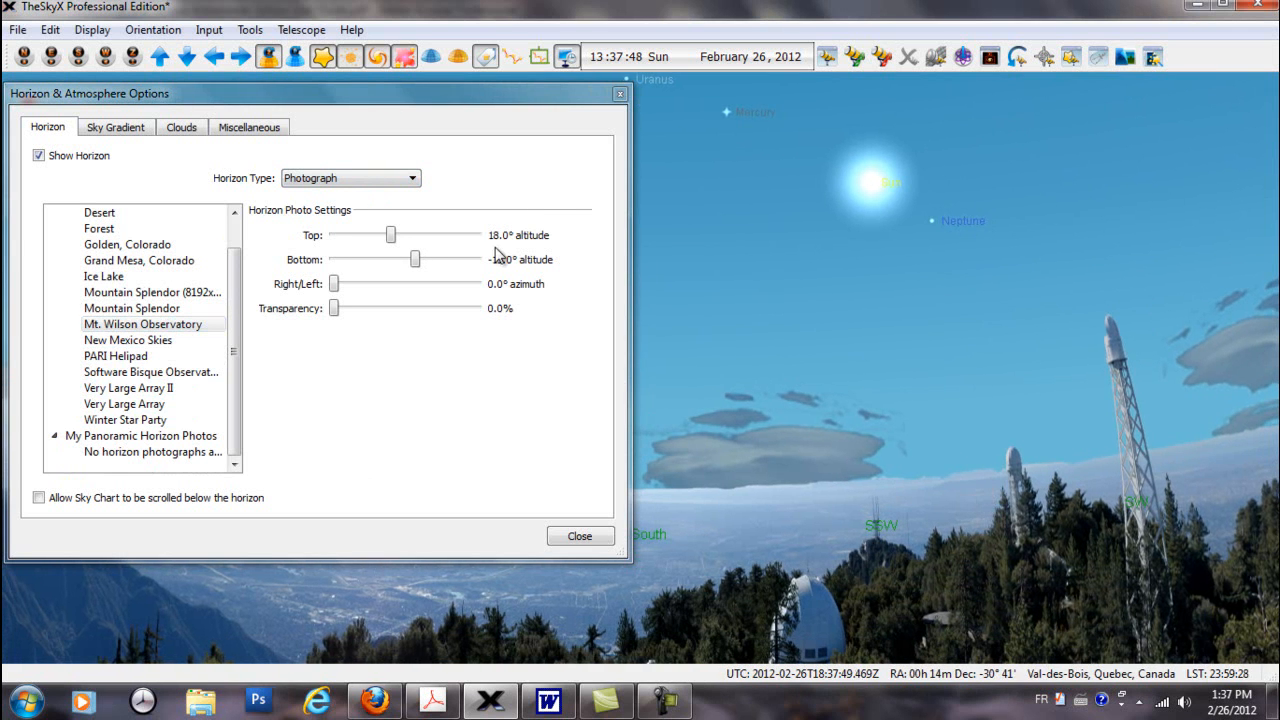
{"action": "left_click", "coordinate": [412, 178]}
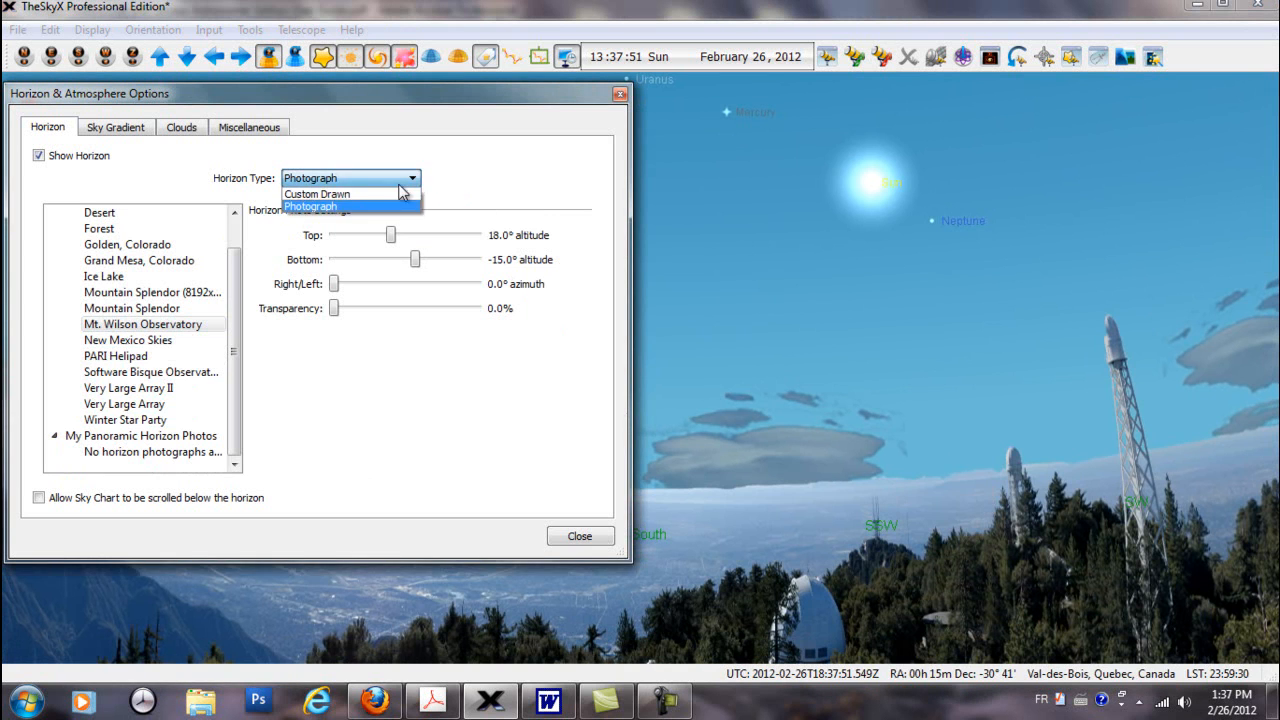
{"action": "left_click", "coordinate": [330, 194]}
{"action": "left_click", "coordinate": [457, 437]}
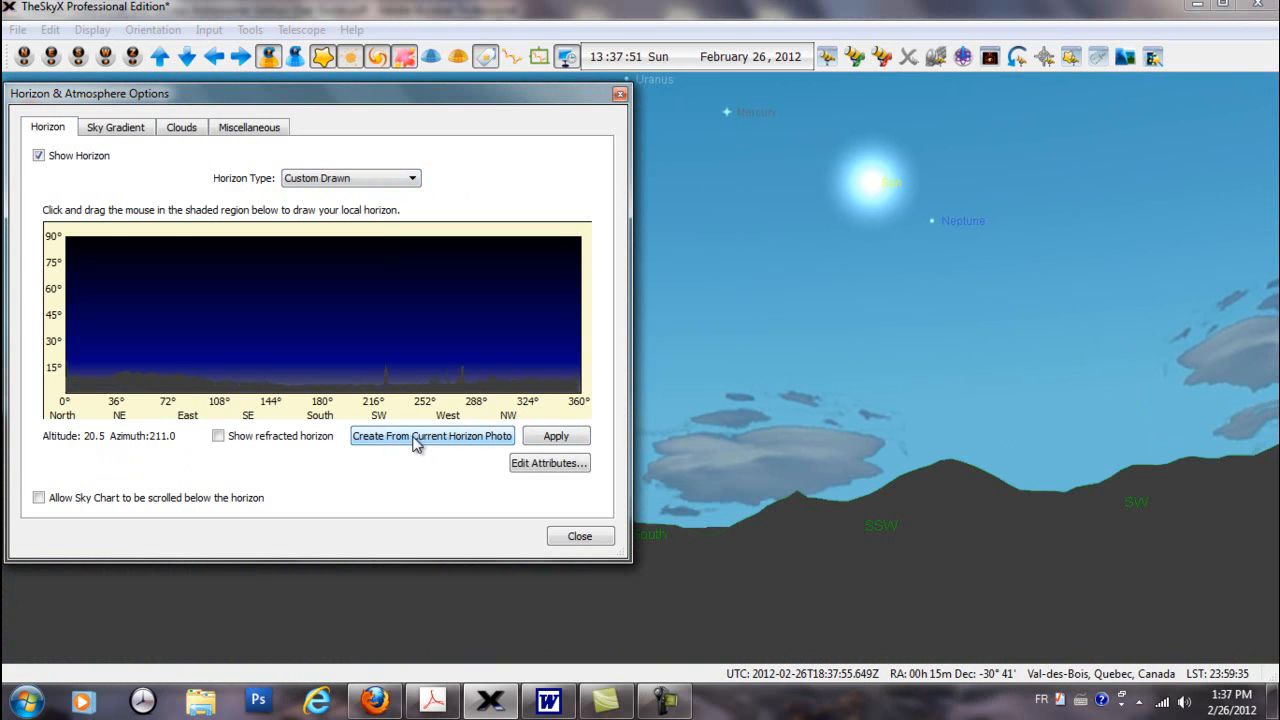
{"action": "left_click", "coordinate": [556, 437]}
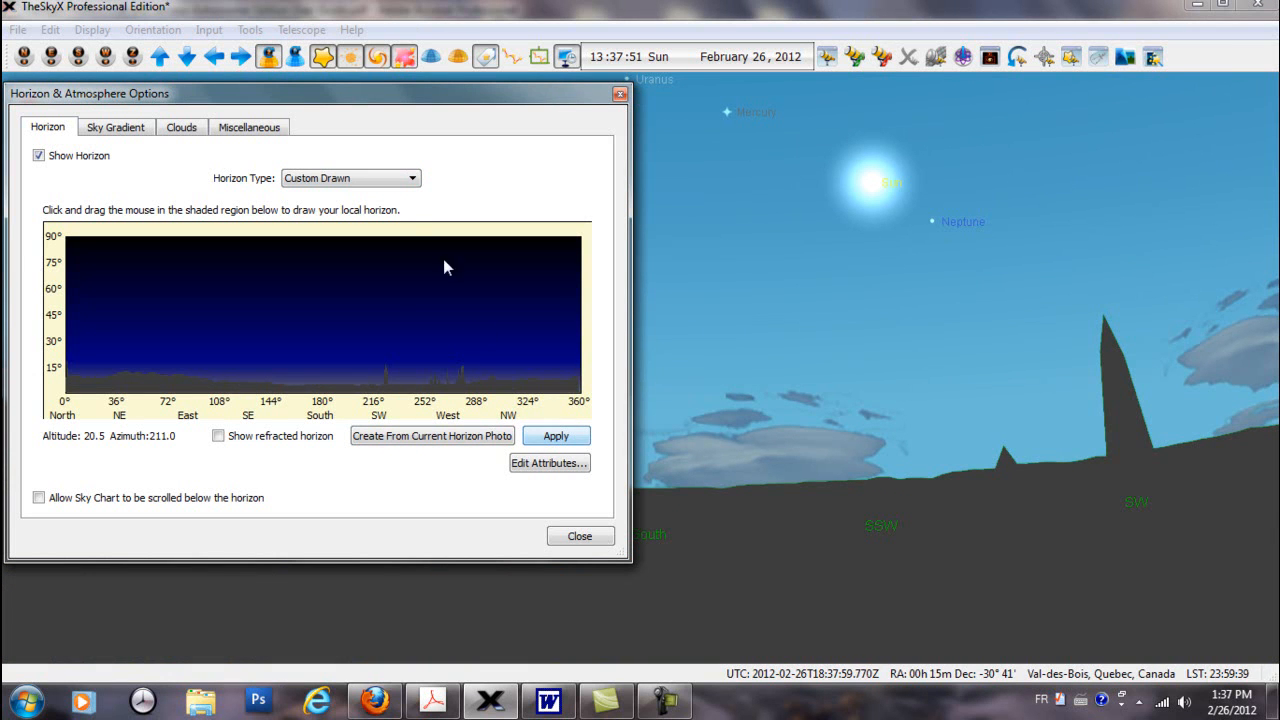
Compare the Mt. Wilson Observatory photograph with its drawn outline by switching the horizon type to Photograph and back
{"action": "left_click", "coordinate": [412, 182]}
{"action": "left_click", "coordinate": [386, 207]}
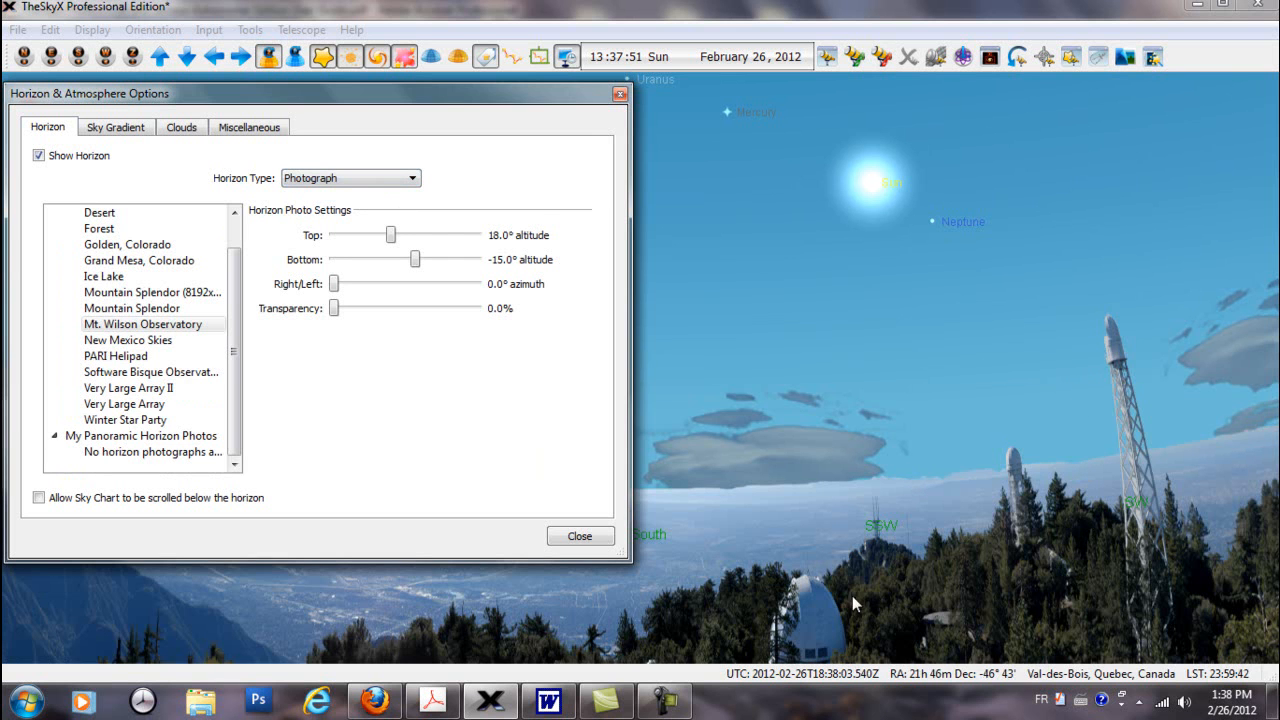
{"action": "left_click", "coordinate": [418, 180]}
{"action": "left_click", "coordinate": [382, 196]}
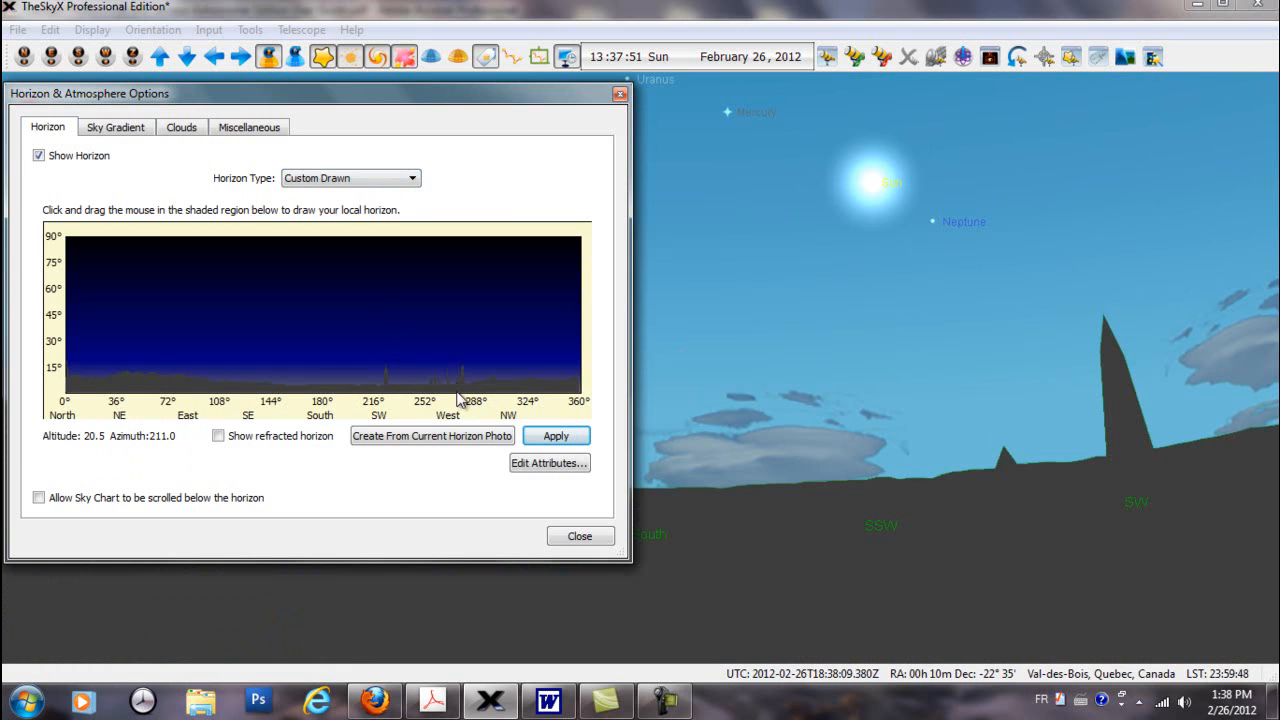
Try raising the drawn horizon between southwest and west, and restore the outline from the current horizon photo
{"action": "mouse_move", "coordinate": [466, 390]}
{"action": "left_mouse_down"}
{"action": "mouse_move", "coordinate": [424, 365]}
{"action": "mouse_move", "coordinate": [382, 366]}
{"action": "left_mouse_up"}
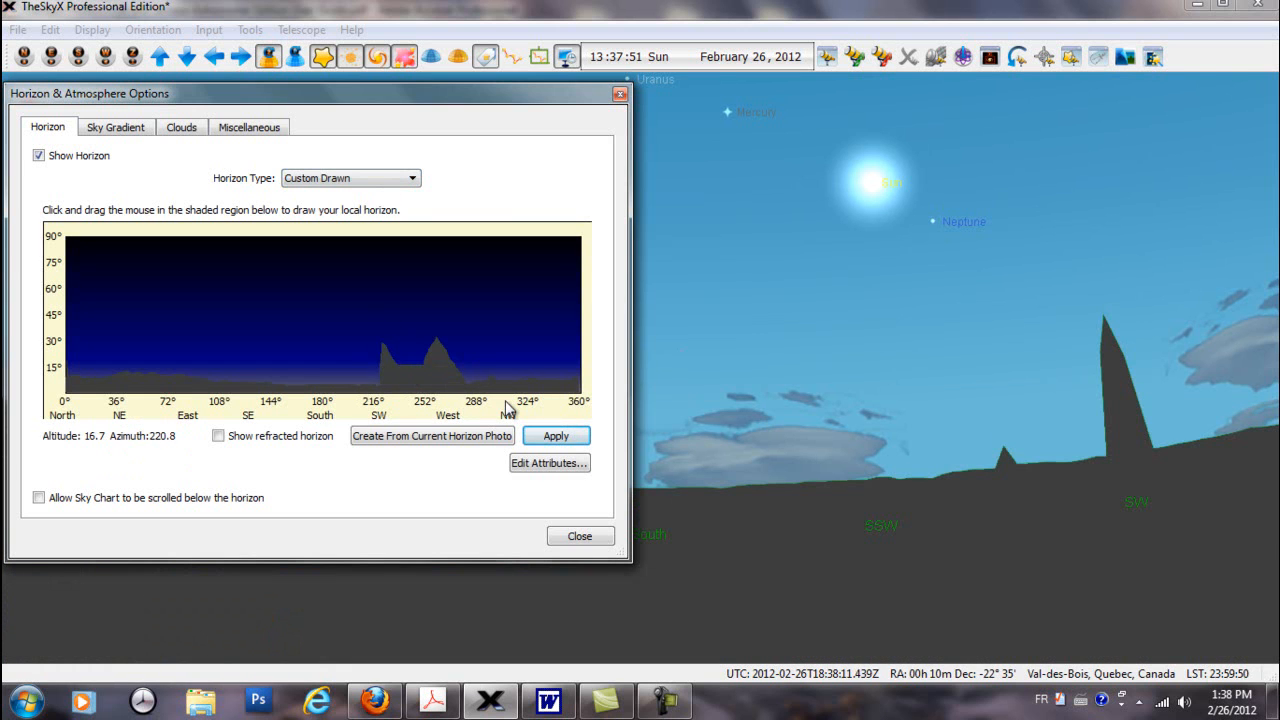
{"action": "left_click", "coordinate": [545, 437]}
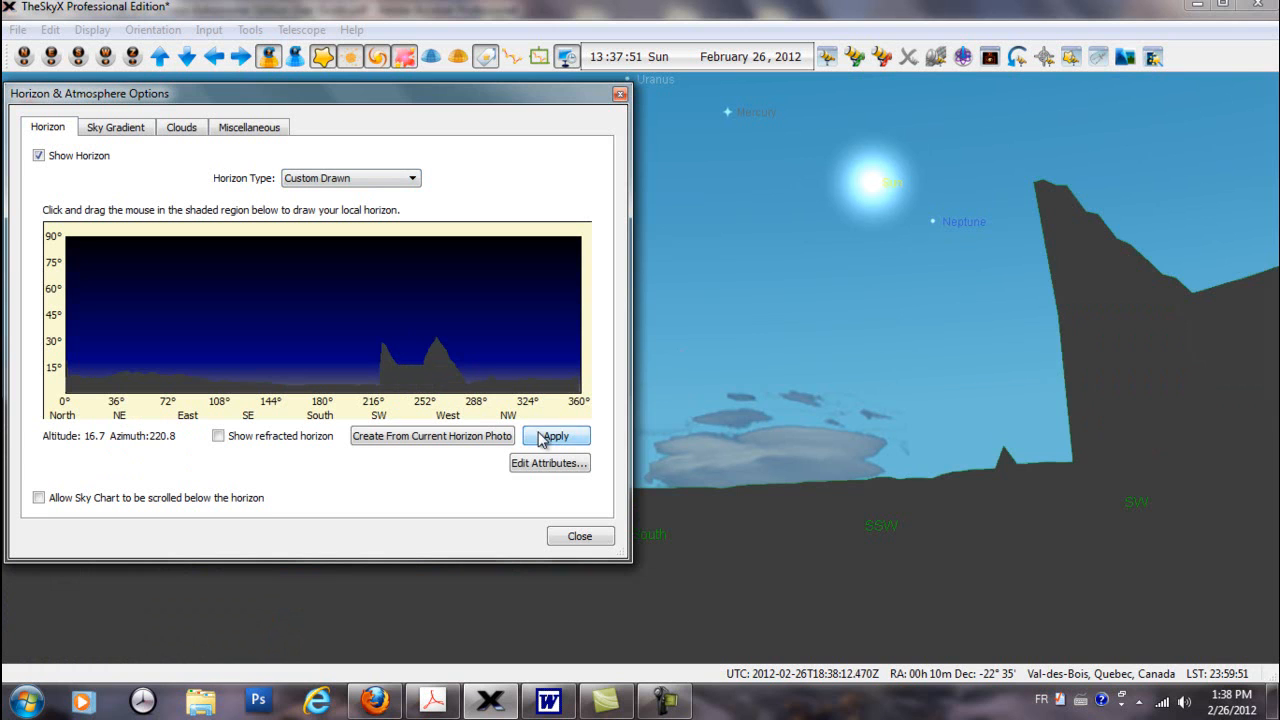
{"action": "left_click", "coordinate": [486, 435]}
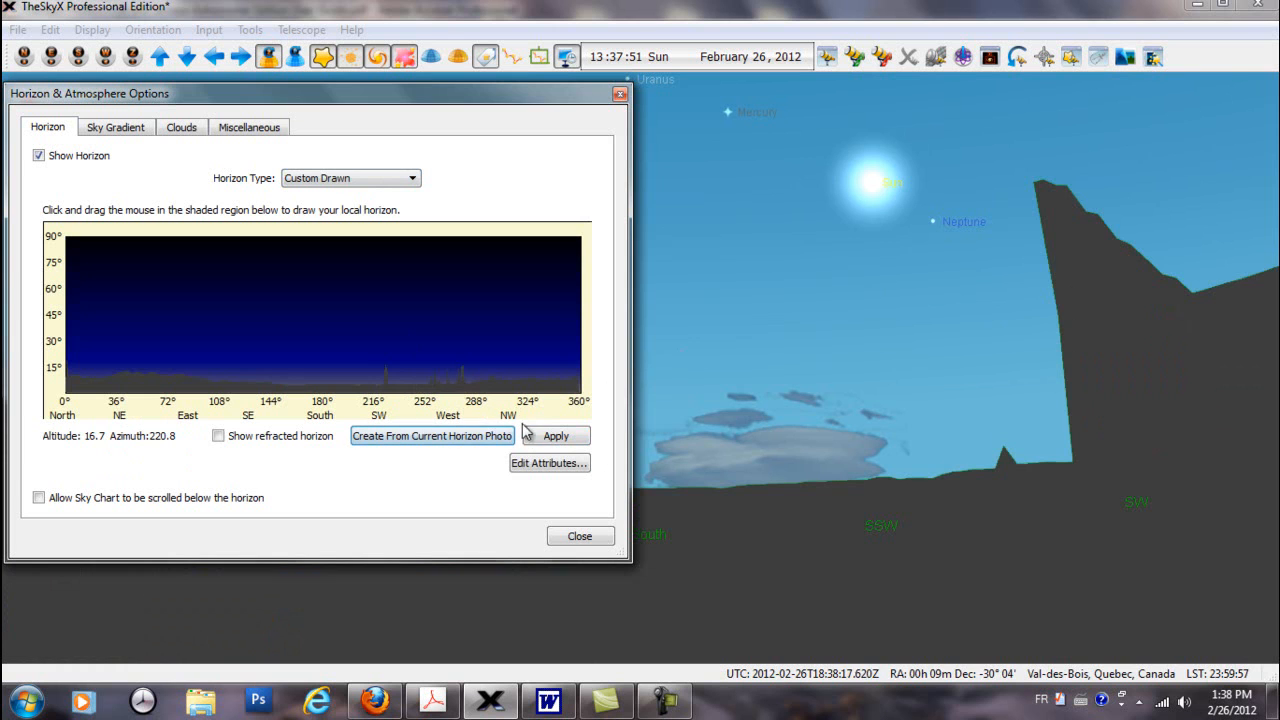
{"action": "left_click", "coordinate": [556, 436]}
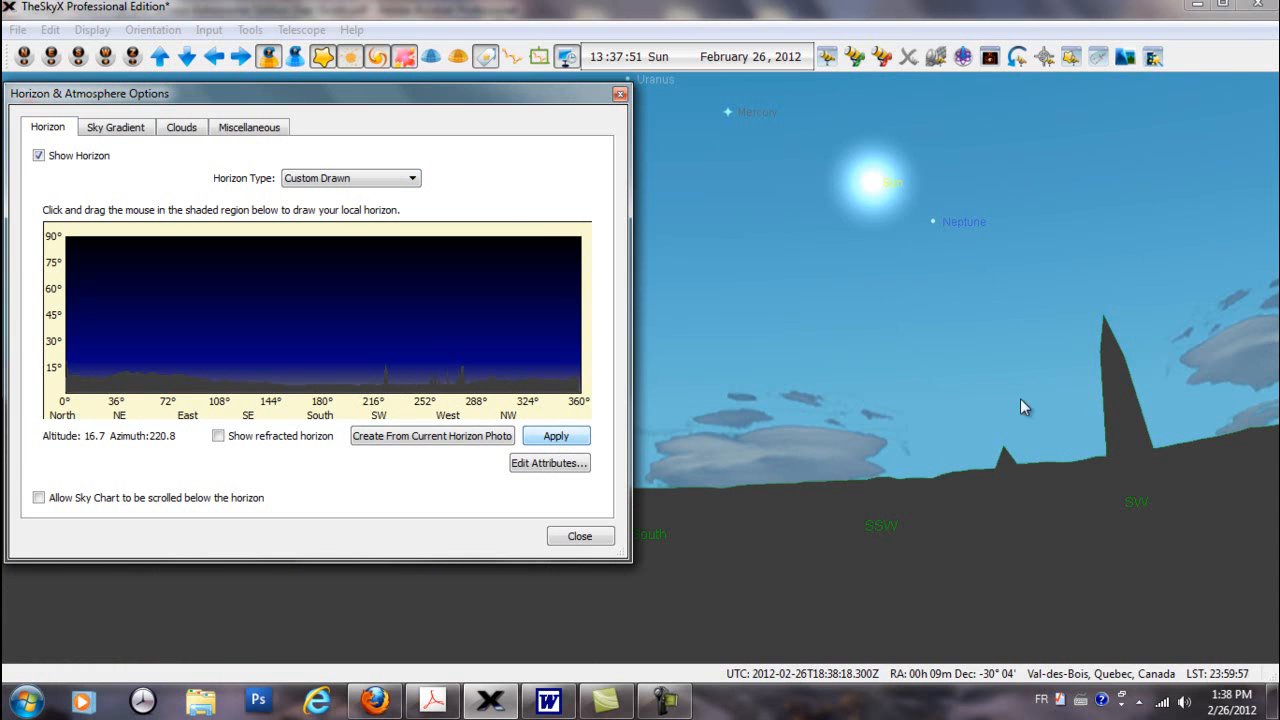
Set the horizon type to Photograph to view the observatory towers again, and return it to Custom Drawn
{"action": "left_click", "coordinate": [413, 178]}
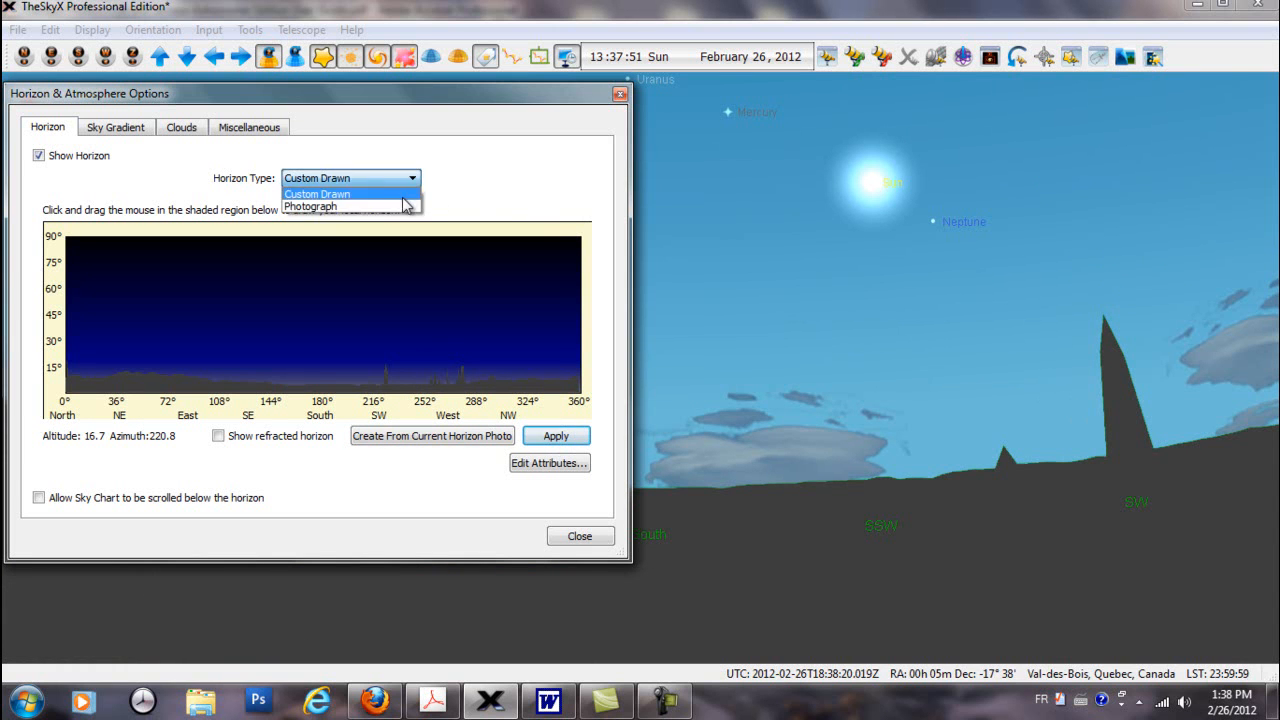
{"action": "left_click", "coordinate": [320, 206]}
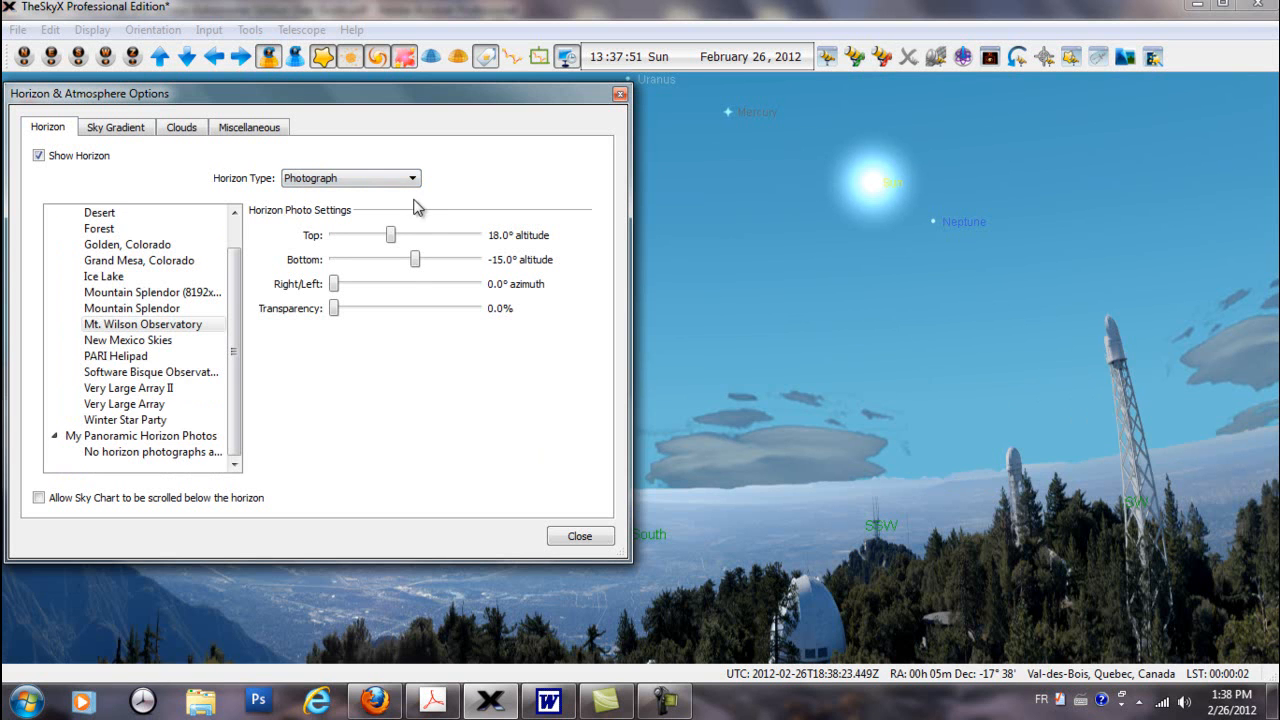
{"action": "left_click_drag", "start_coordinate": [368, 93], "coordinate": [426, 92]}
{"action": "left_click", "coordinate": [470, 178]}
{"action": "left_click", "coordinate": [425, 195]}
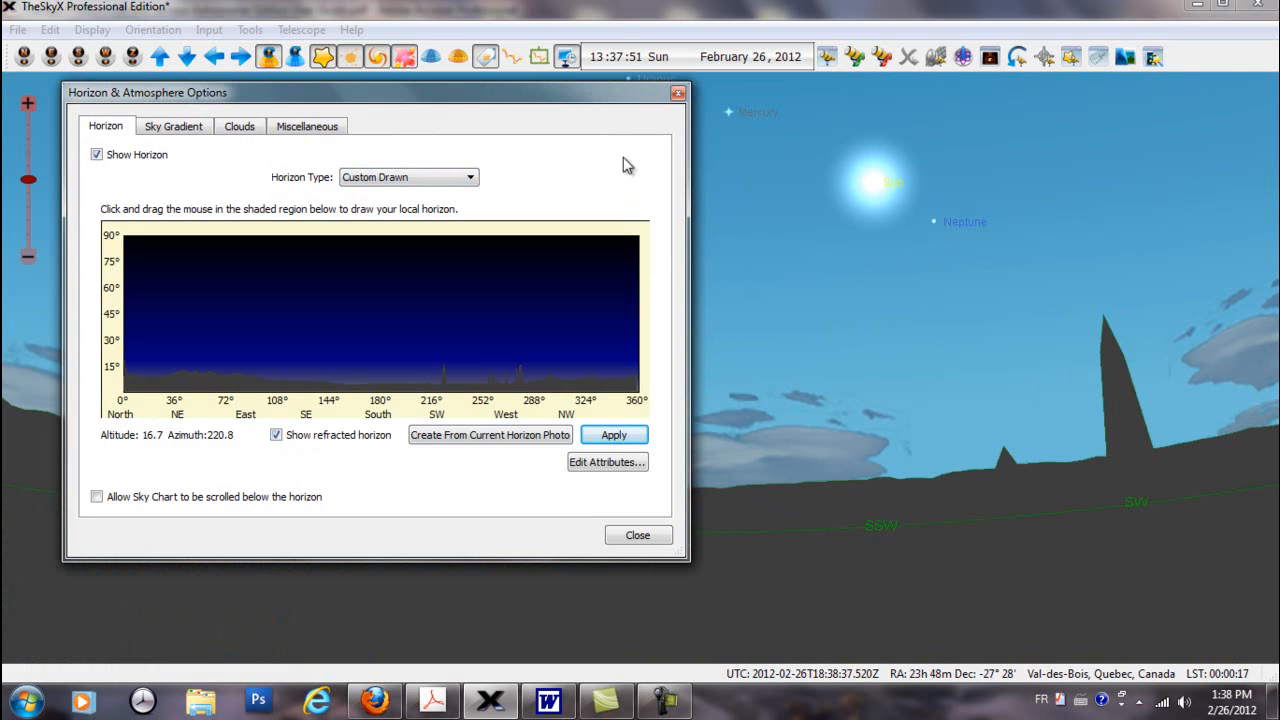
Examine the sky chart with the refracted horizon line shown and hidden, moving the options dialog clear of the chart
{"action": "left_click_drag", "start_coordinate": [604, 97], "coordinate": [465, 101]}
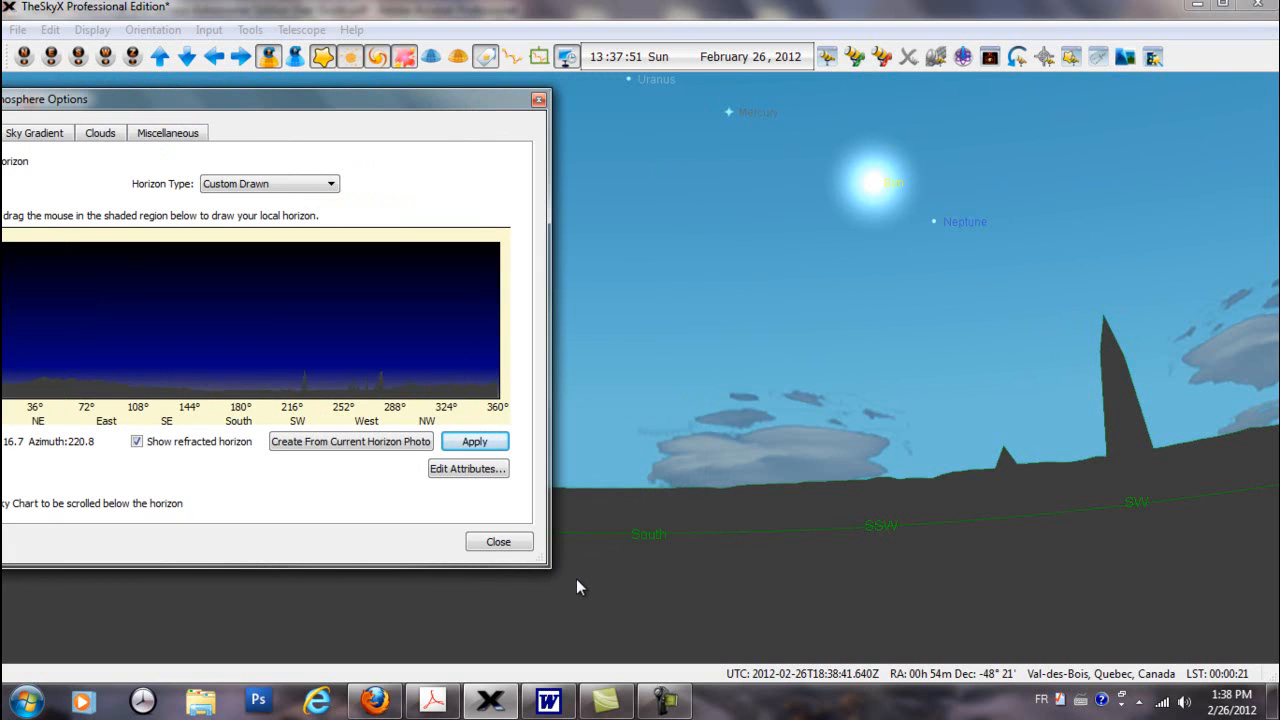
{"action": "left_click_drag", "start_coordinate": [384, 99], "coordinate": [431, 96]}
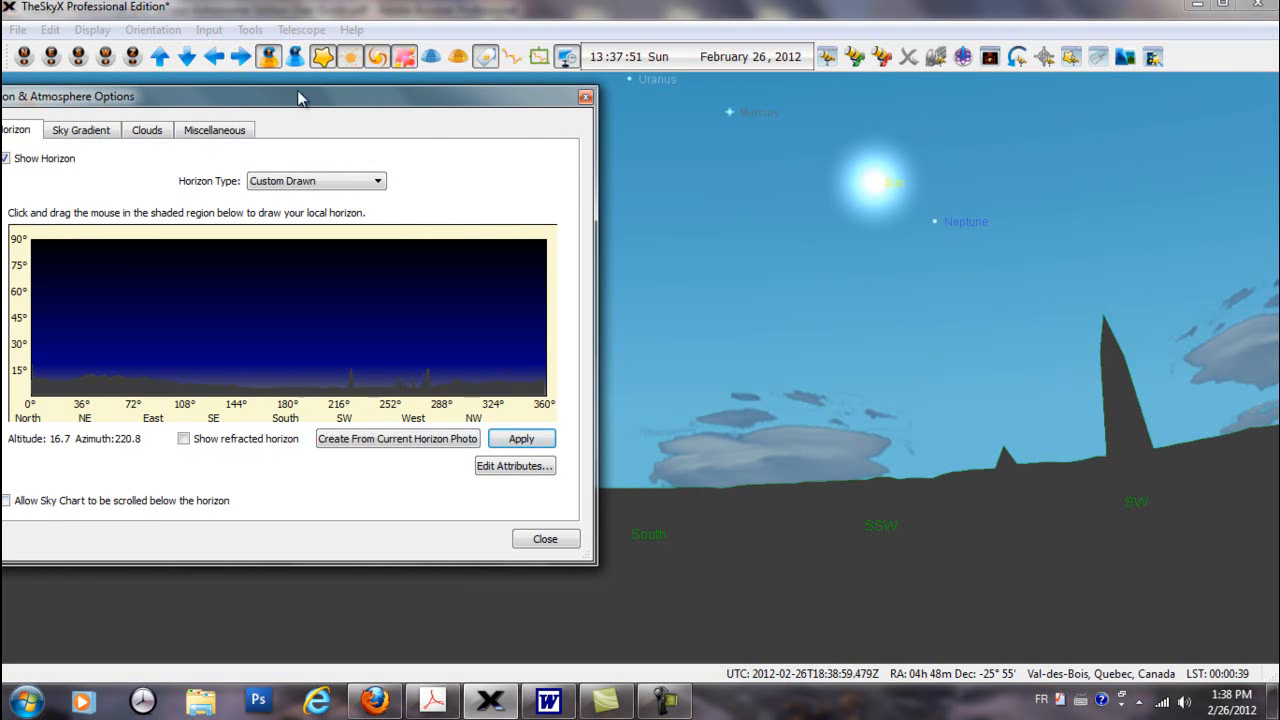
{"action": "left_click_drag", "start_coordinate": [295, 103], "coordinate": [378, 100]}
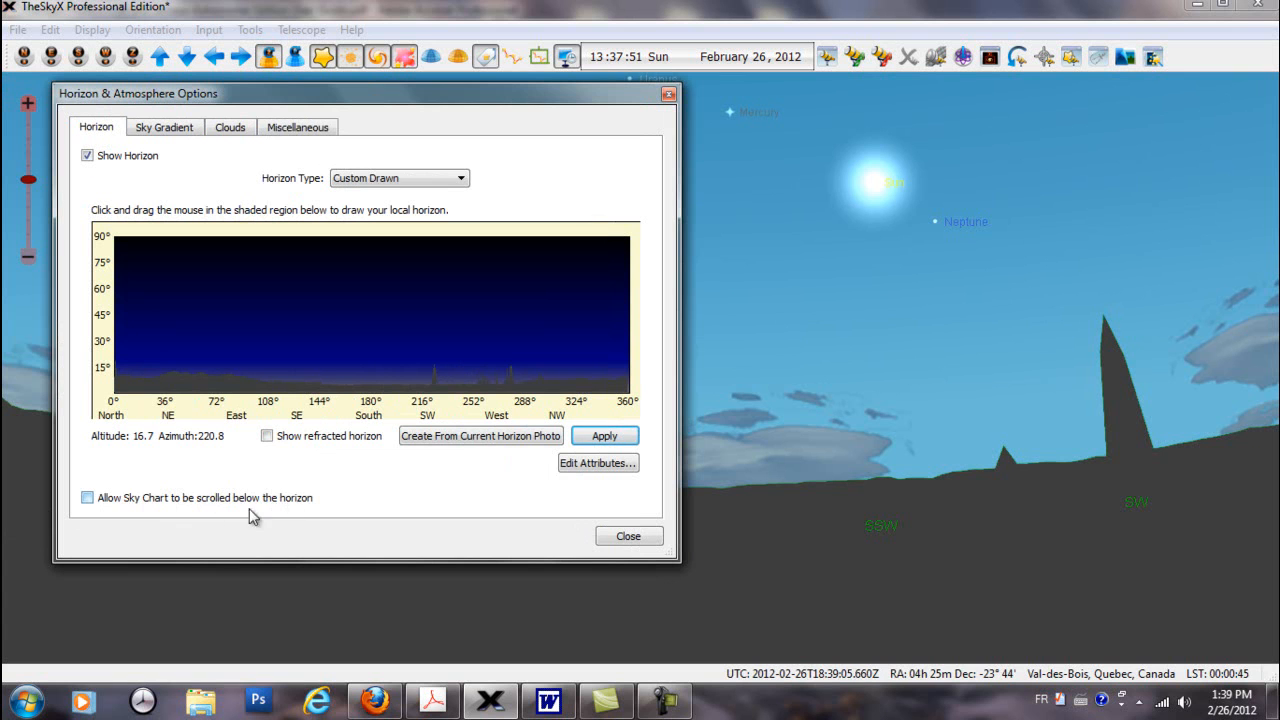
Try to scroll the sky chart below the horizon near south
{"action": "left_click", "coordinate": [866, 482]}
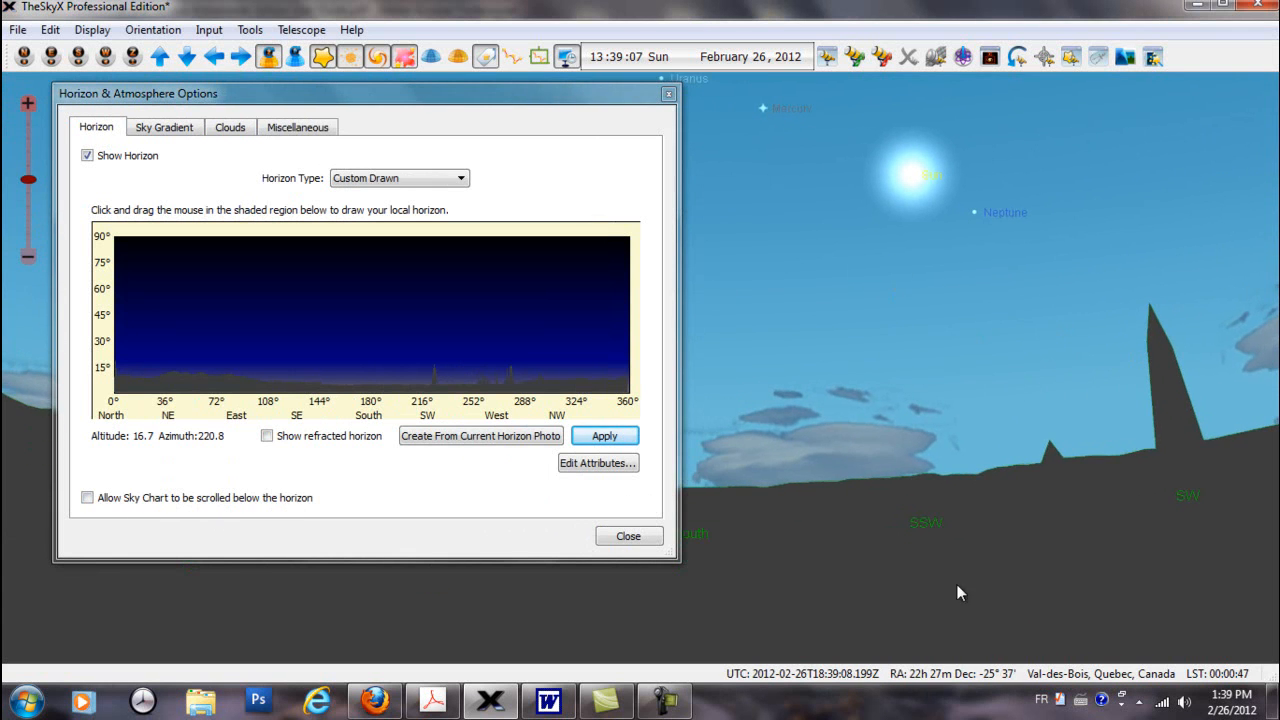
{"action": "left_click_drag", "start_coordinate": [932, 366], "coordinate": [951, 176]}
{"action": "left_click_drag", "start_coordinate": [914, 504], "coordinate": [950, 208]}
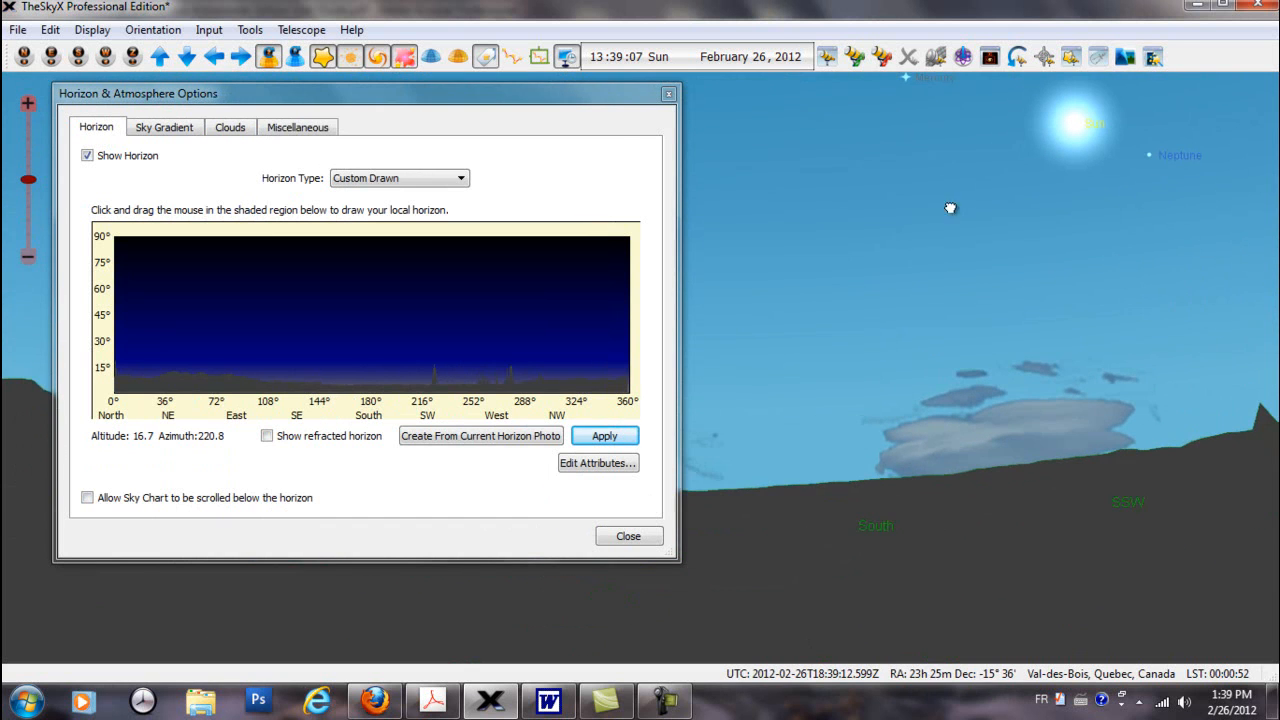
Allow the sky chart to be scrolled below the horizon, and scroll beneath it and back up
{"action": "left_click", "coordinate": [88, 497]}
{"action": "left_click_drag", "start_coordinate": [911, 559], "coordinate": [959, 192]}
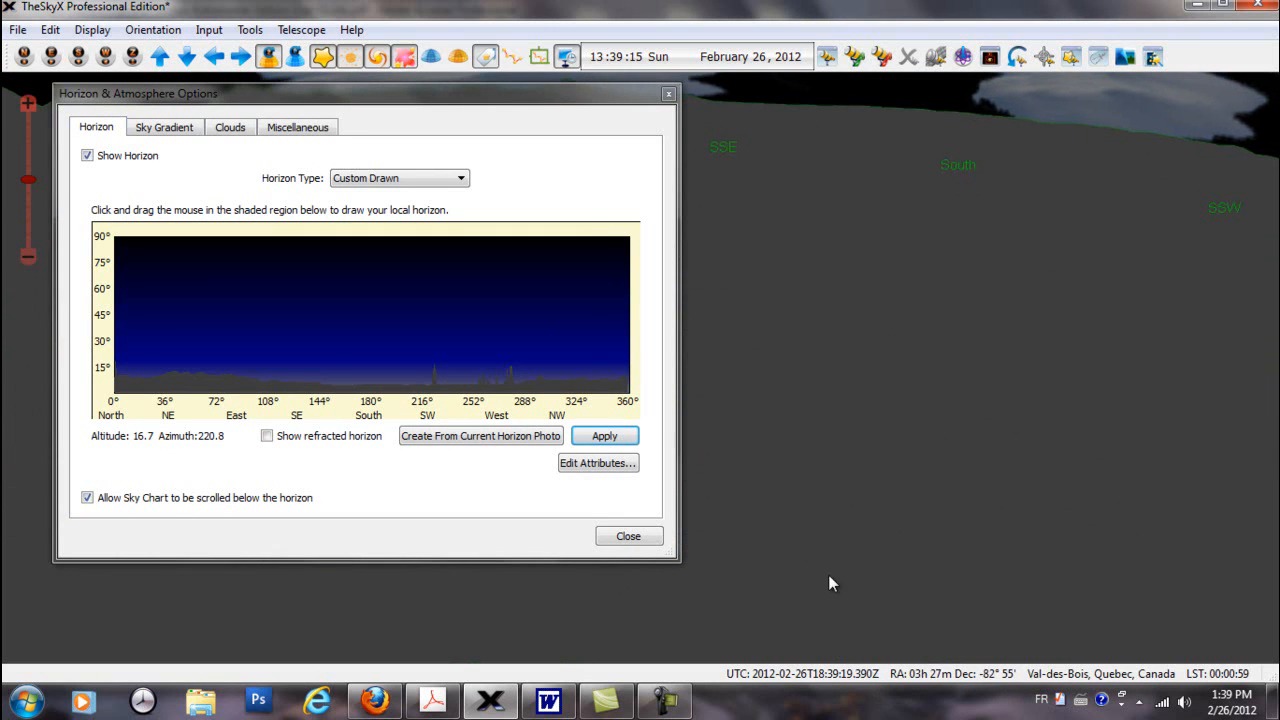
{"action": "left_click_drag", "start_coordinate": [867, 416], "coordinate": [920, 609]}
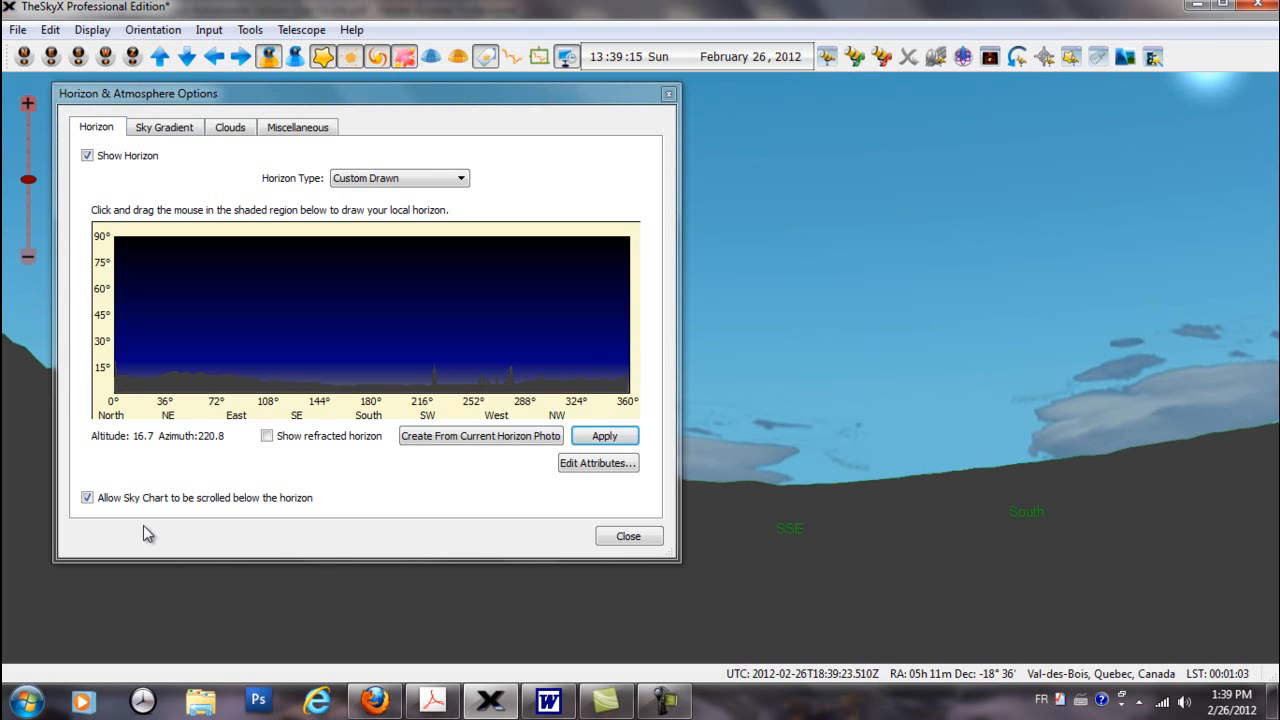
Disallow scrolling the sky chart below the horizon, and test the limit by scrolling the chart toward the southeast
{"action": "left_click", "coordinate": [87, 497]}
{"action": "left_click_drag", "start_coordinate": [880, 568], "coordinate": [1053, 97]}
{"action": "left_click_drag", "start_coordinate": [1052, 382], "coordinate": [900, 446]}
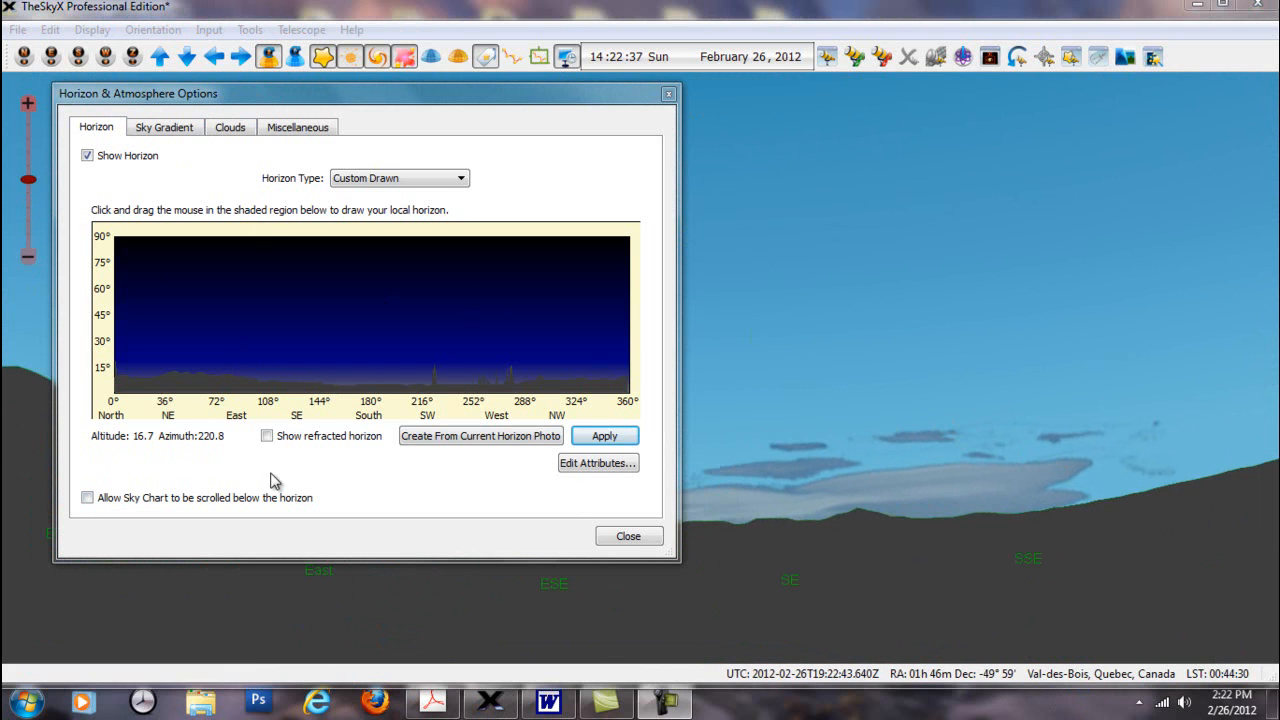
Set the sky gradient type to Selected Sky Gradient
{"action": "left_click", "coordinate": [157, 133]}
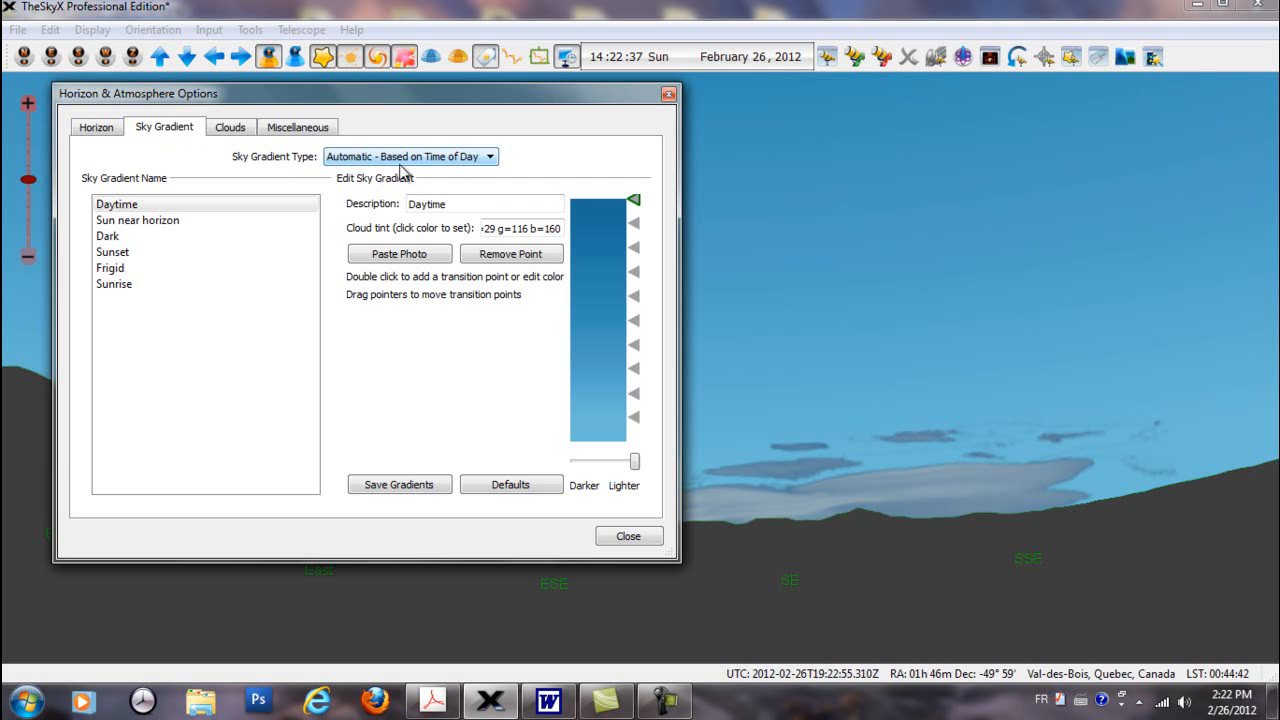
{"action": "left_click", "coordinate": [490, 157]}
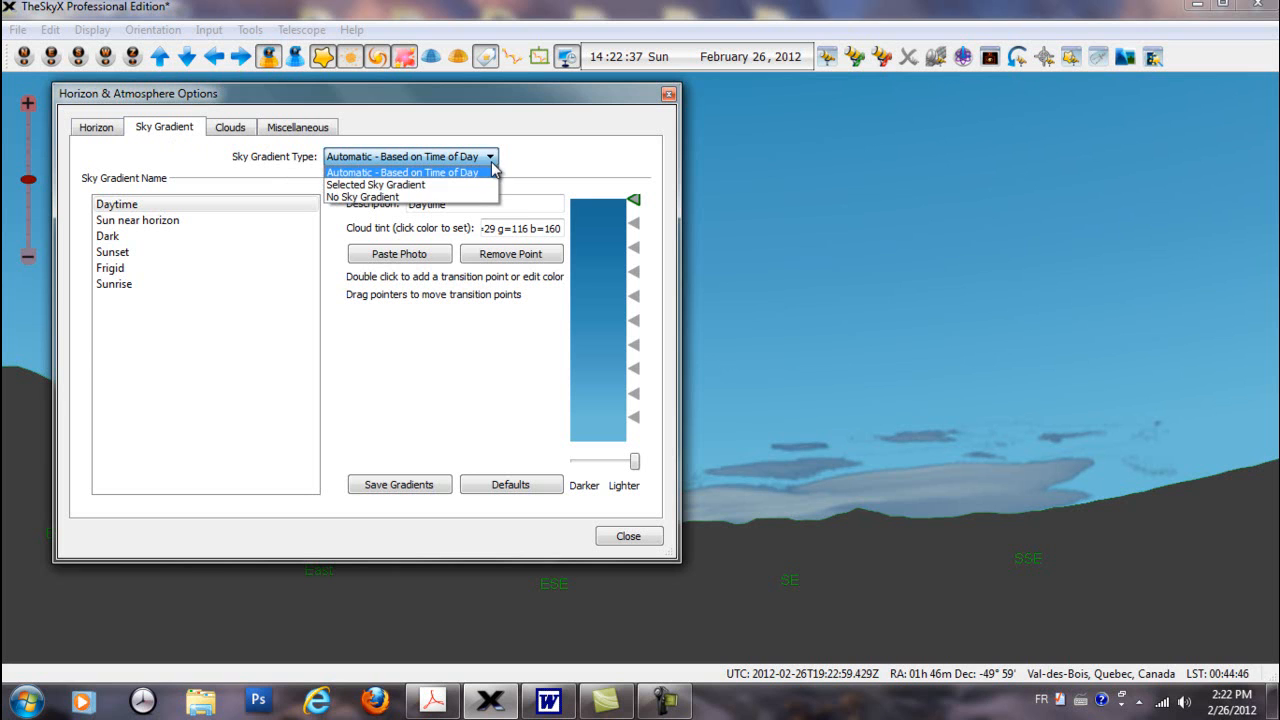
{"action": "left_click", "coordinate": [374, 186]}
Preview the Sun near horizon, Dark, Frigid and Sunrise sky gradients, and select Sunset
{"action": "left_click", "coordinate": [131, 220]}
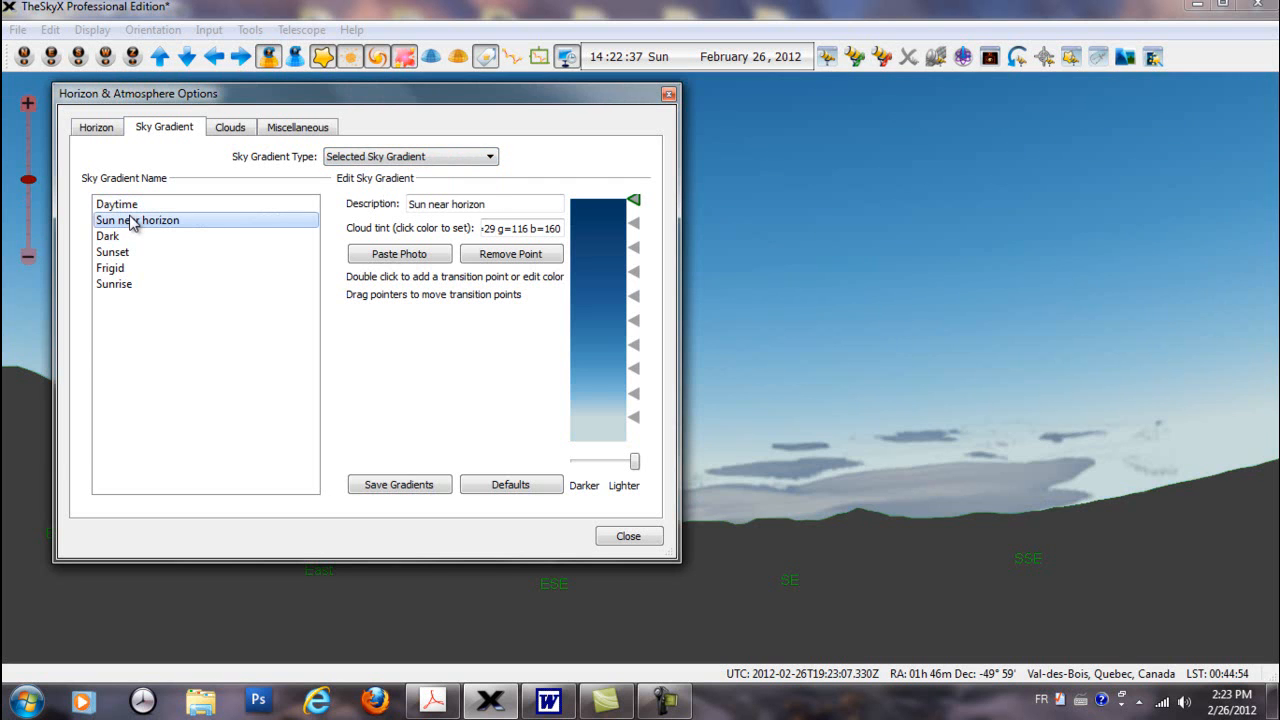
{"action": "left_click", "coordinate": [107, 236]}
{"action": "left_click", "coordinate": [112, 252]}
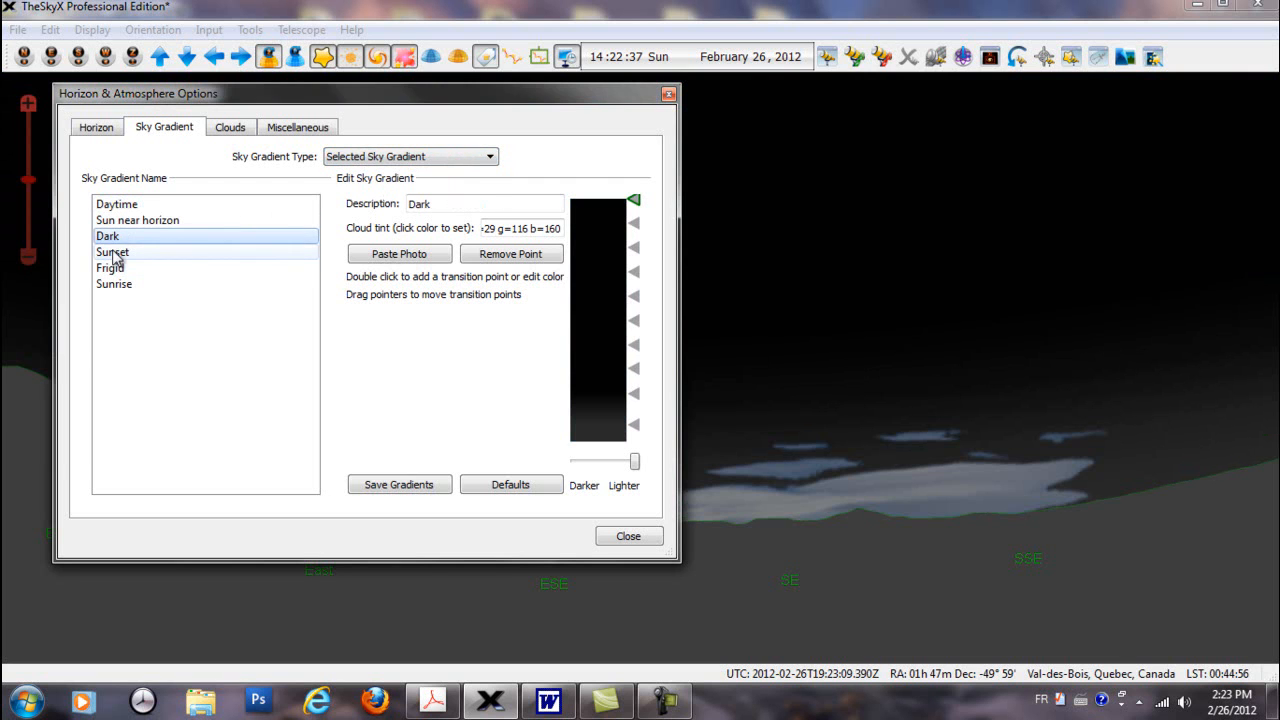
{"action": "left_click", "coordinate": [119, 272]}
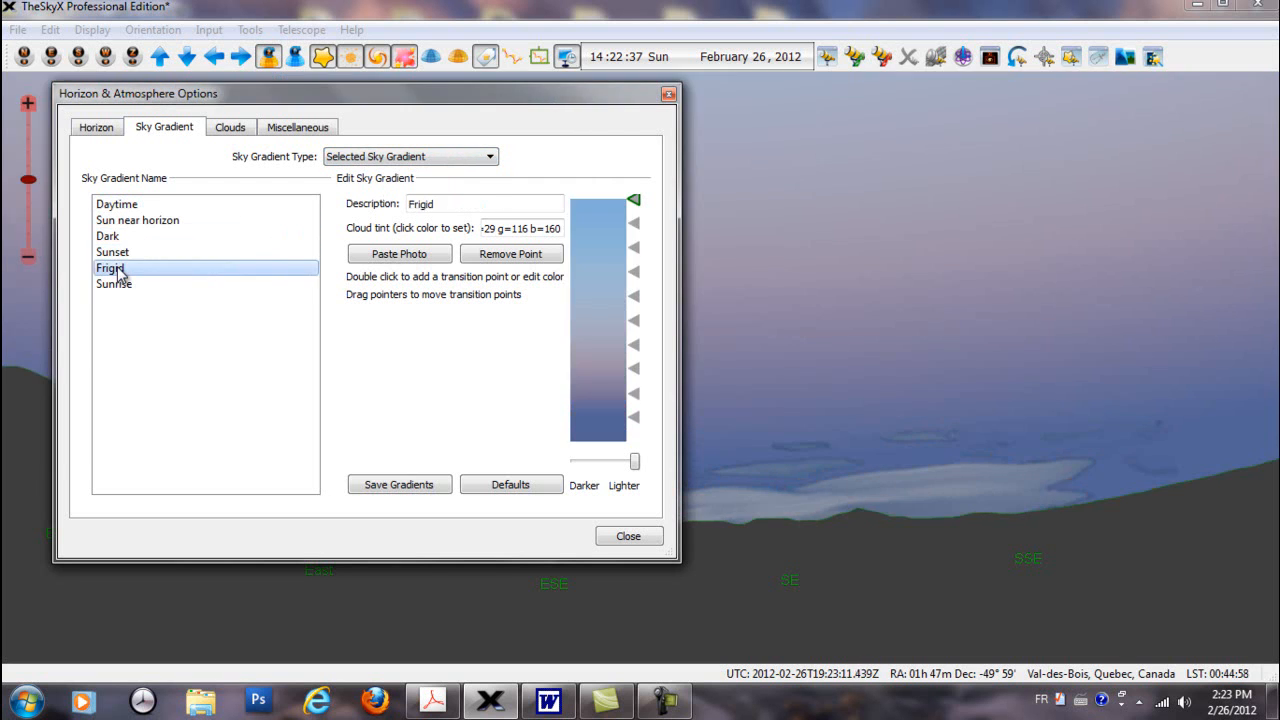
{"action": "left_click", "coordinate": [124, 287]}
{"action": "left_click", "coordinate": [124, 271]}
{"action": "left_click", "coordinate": [124, 254]}
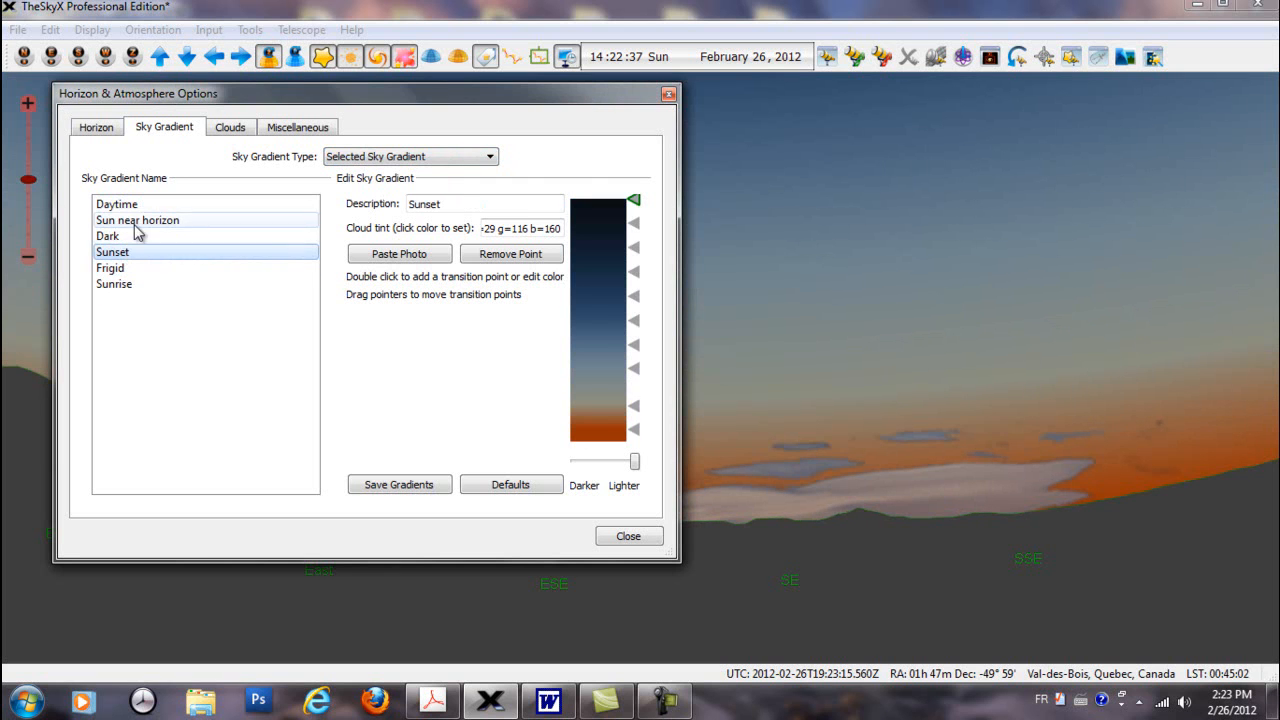
Move the second-lowest transition point of the Sunset gradient upward to widen the orange band, and remove that point
{"action": "left_click_drag", "start_coordinate": [620, 94], "coordinate": [552, 107]}
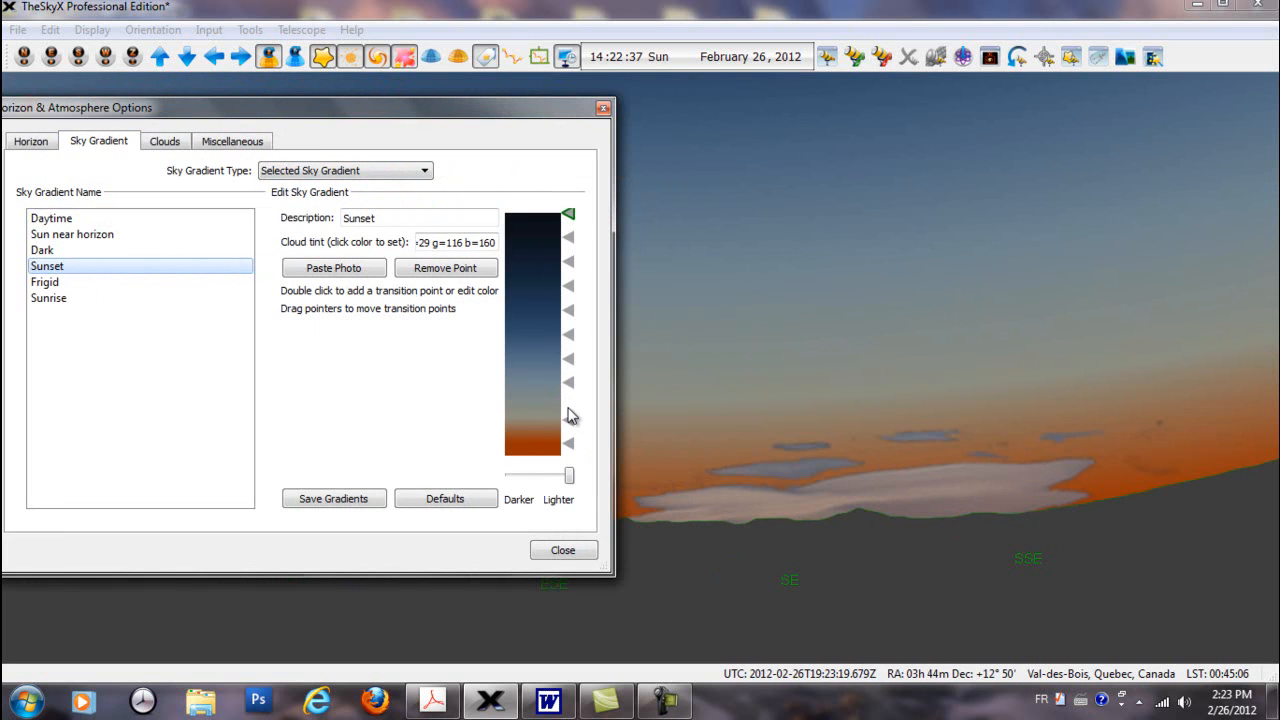
{"action": "mouse_move", "coordinate": [570, 421]}
{"action": "left_mouse_down"}
{"action": "mouse_move", "coordinate": [569, 389]}
{"action": "mouse_move", "coordinate": [576, 401]}
{"action": "left_mouse_up"}
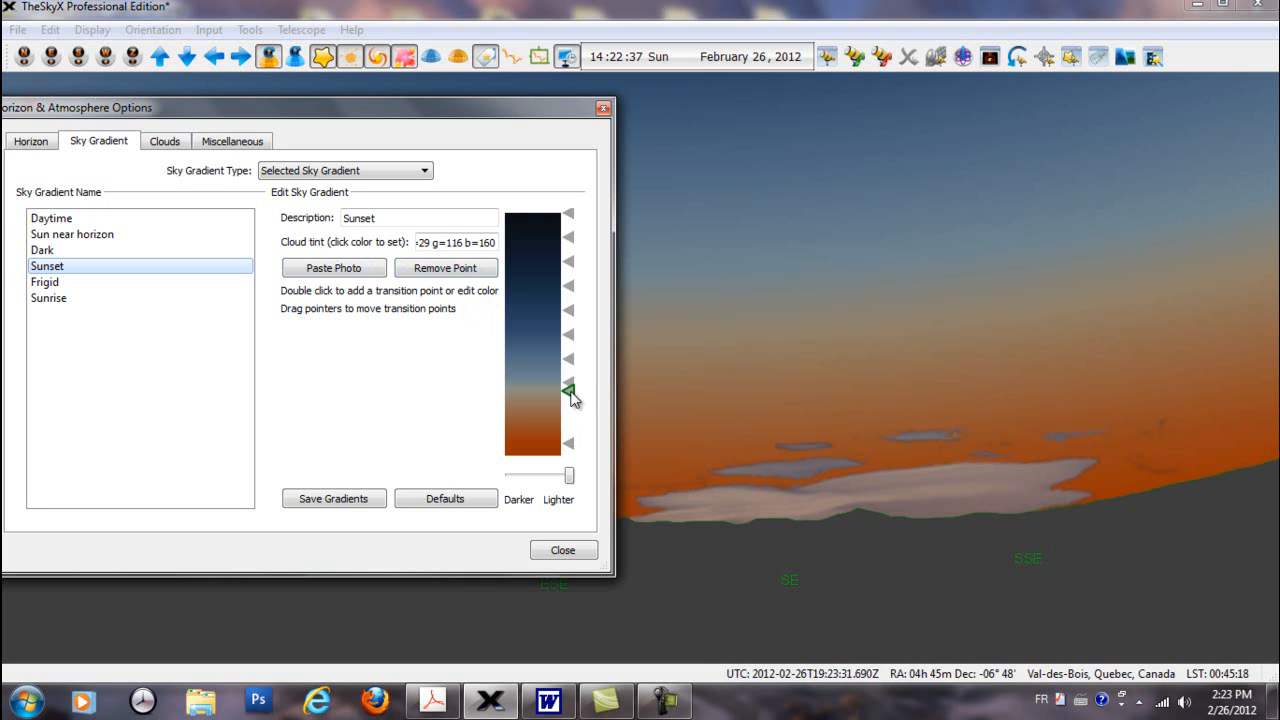
{"action": "left_click", "coordinate": [446, 268]}
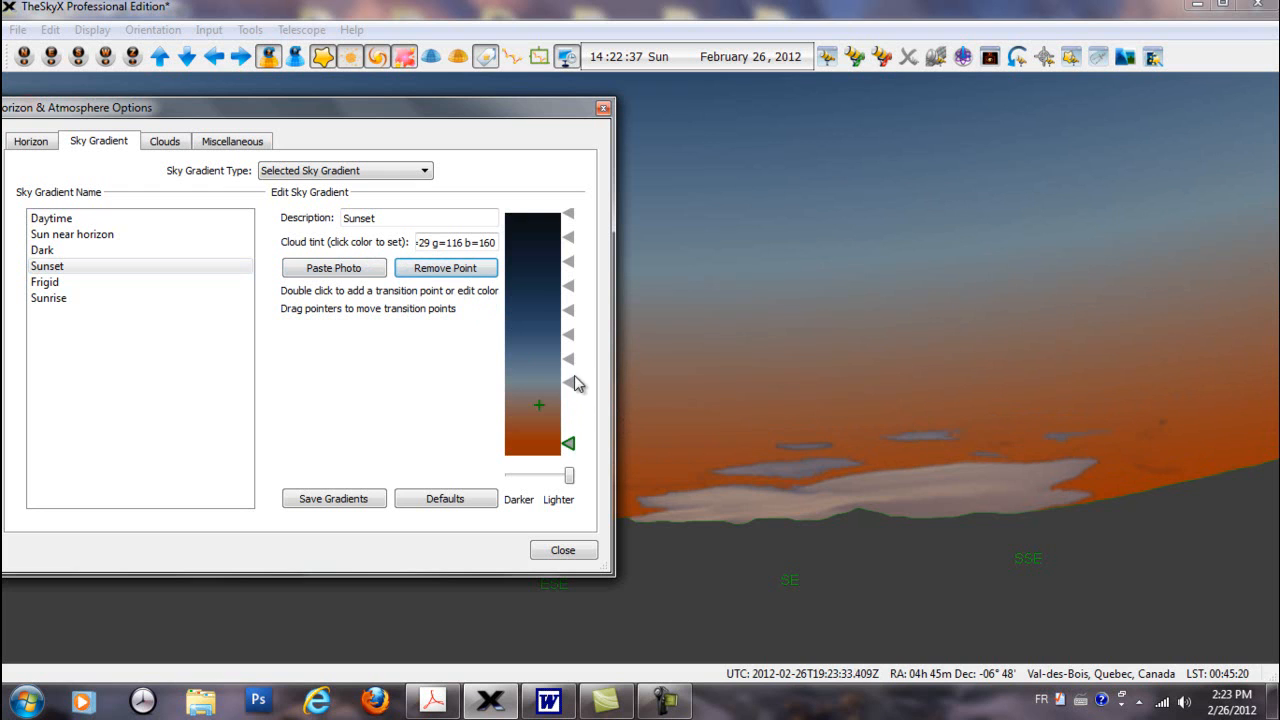
Raise the transition point above the orange band of the Sunset gradient, and remove the neighbouring point just above it
{"action": "left_click_drag", "start_coordinate": [575, 389], "coordinate": [572, 373]}
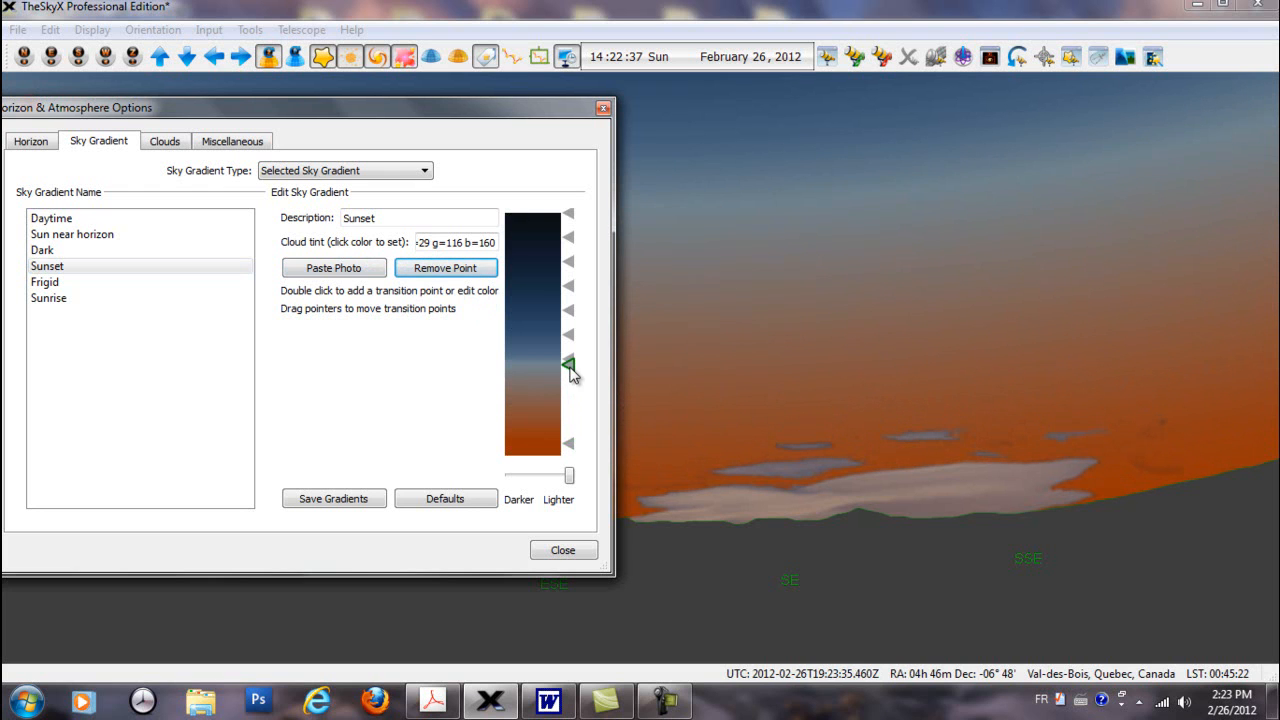
{"action": "left_click_drag", "start_coordinate": [567, 356], "coordinate": [567, 350]}
{"action": "left_click", "coordinate": [469, 268]}
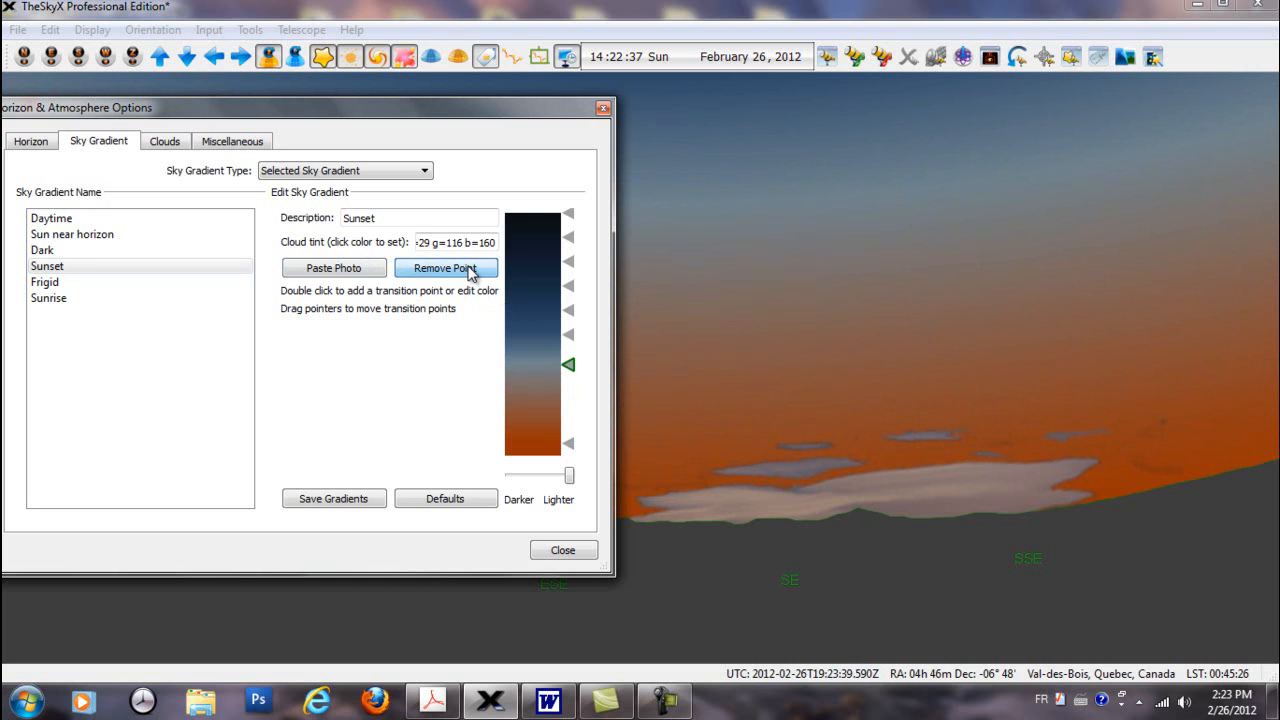
Shift transition points of the Sunset gradient, restore the default gradients, and set the brightness slightly below the lightest end
{"action": "left_click_drag", "start_coordinate": [577, 366], "coordinate": [577, 389]}
{"action": "mouse_move", "coordinate": [570, 337]}
{"action": "left_mouse_down"}
{"action": "mouse_move", "coordinate": [575, 360]}
{"action": "mouse_move", "coordinate": [572, 300]}
{"action": "left_mouse_up"}
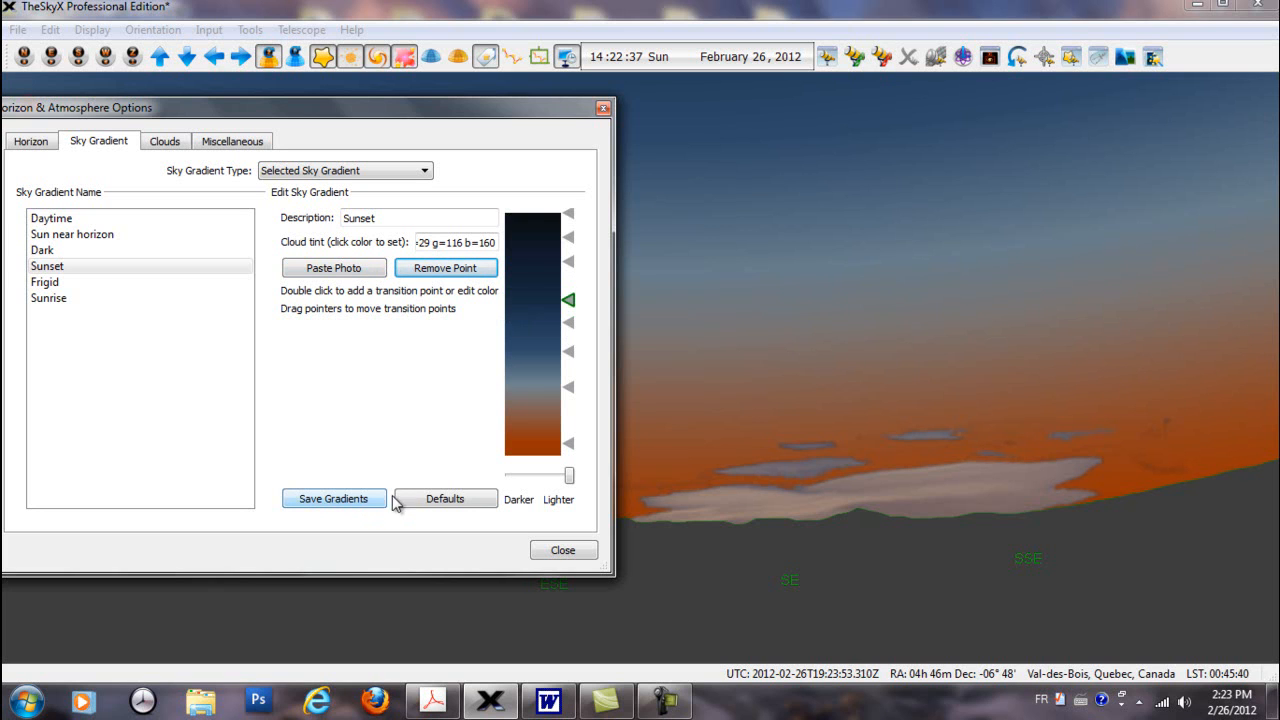
{"action": "left_click", "coordinate": [423, 500]}
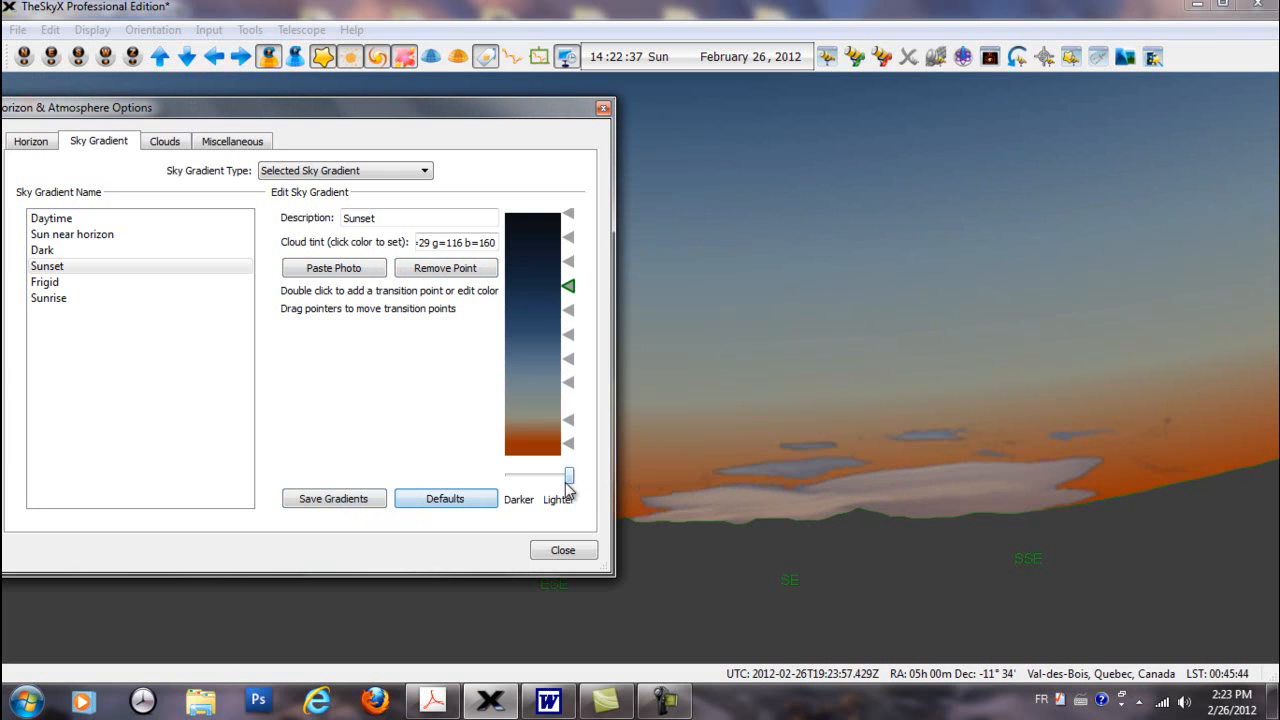
{"action": "mouse_move", "coordinate": [569, 476]}
{"action": "left_mouse_down"}
{"action": "mouse_move", "coordinate": [550, 477]}
{"action": "mouse_move", "coordinate": [565, 478]}
{"action": "left_mouse_up"}
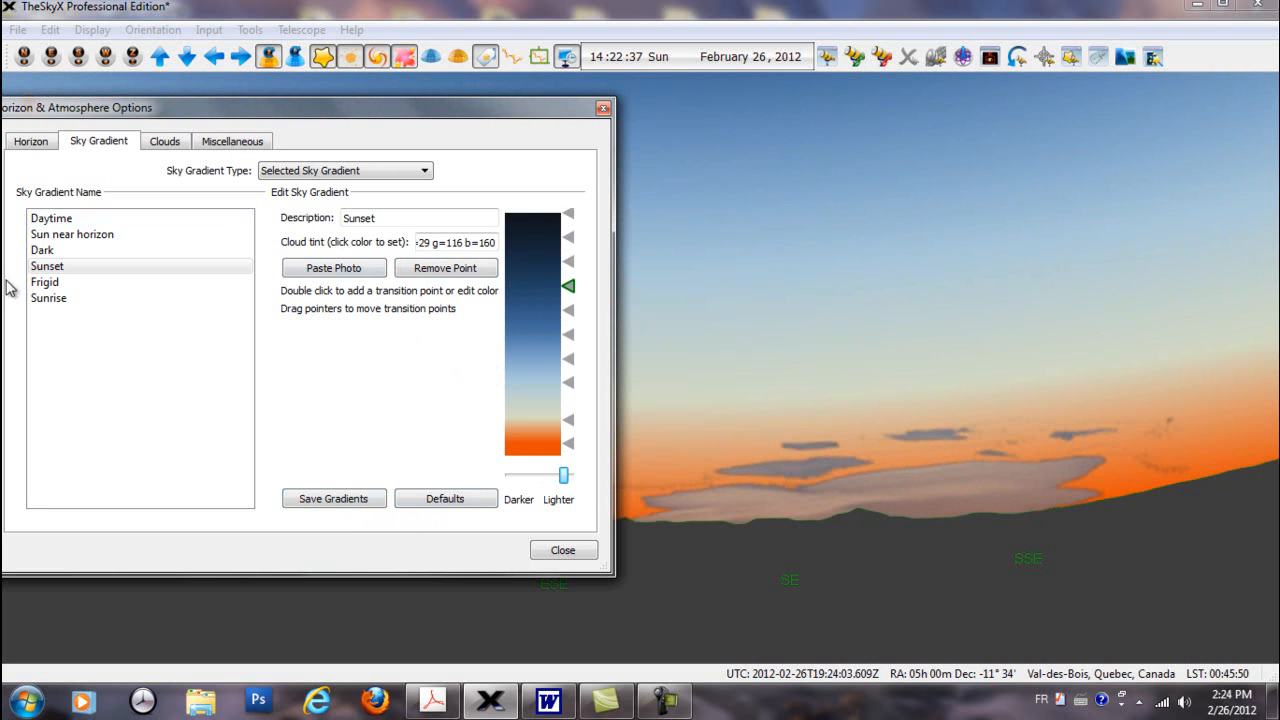
Preview the Dark, Frigid, Sunrise and Sun near horizon sky gradients, and select Daytime
{"action": "left_click", "coordinate": [40, 251]}
{"action": "left_click", "coordinate": [45, 283]}
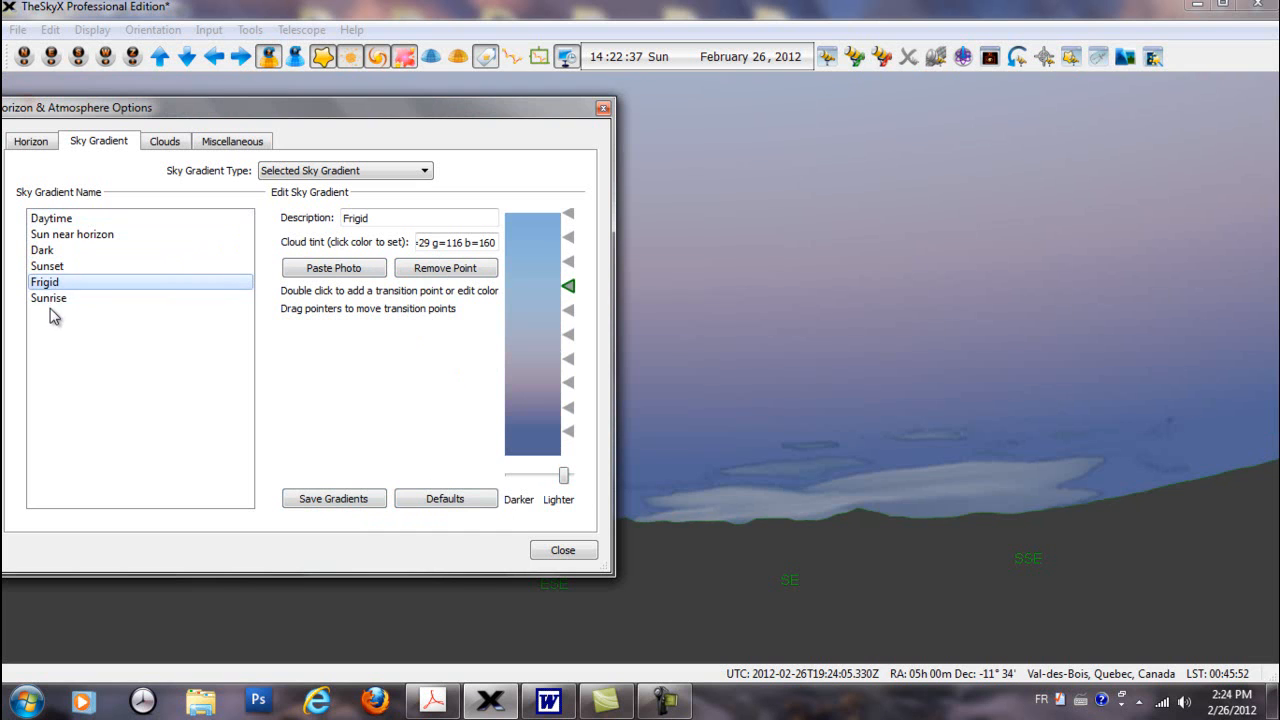
{"action": "left_click", "coordinate": [50, 298]}
{"action": "left_click", "coordinate": [55, 236]}
{"action": "left_click", "coordinate": [50, 219]}
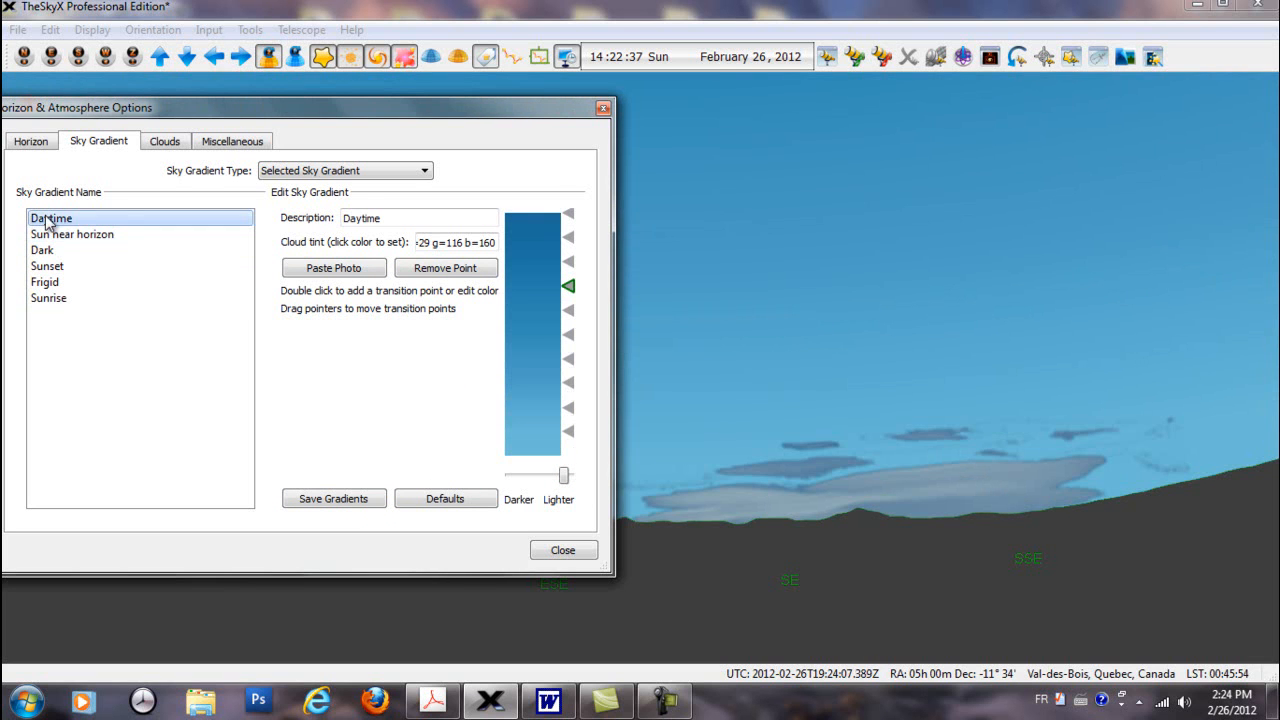
Try the No Sky Gradient type, and set the sky gradient type to Automatic - Based on Time of Day
{"action": "left_click", "coordinate": [425, 170]}
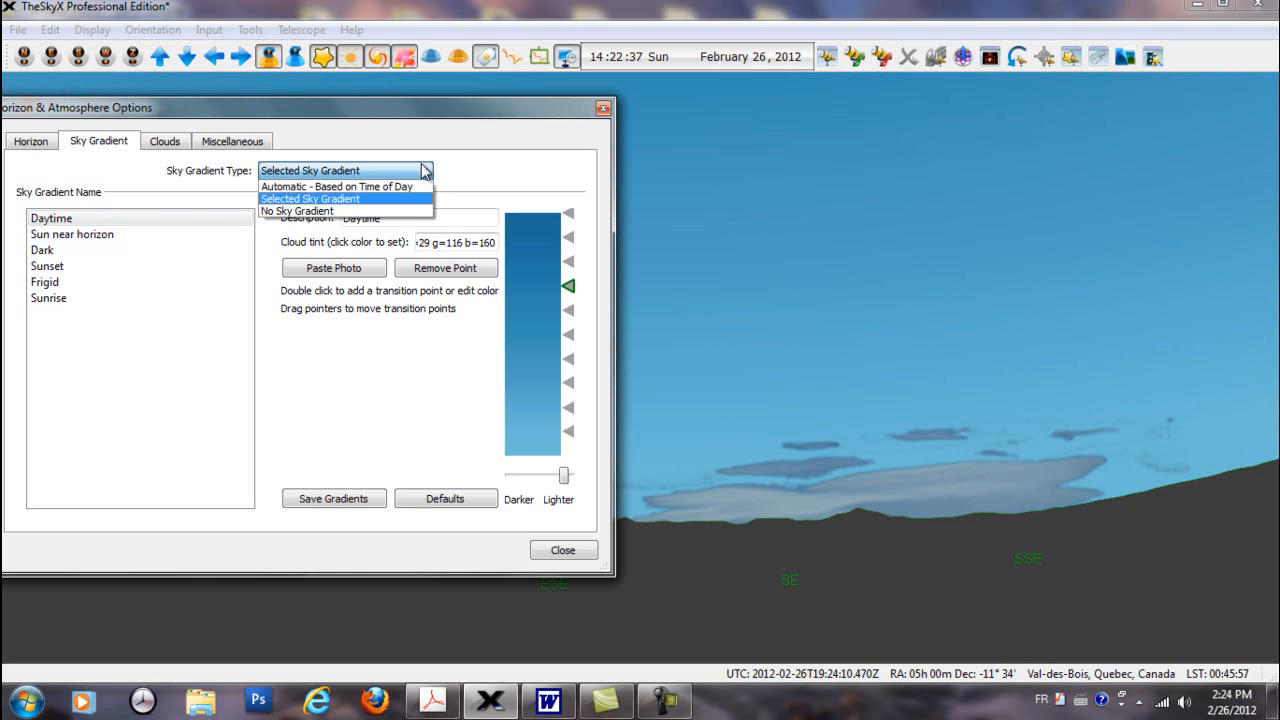
{"action": "left_click", "coordinate": [340, 212]}
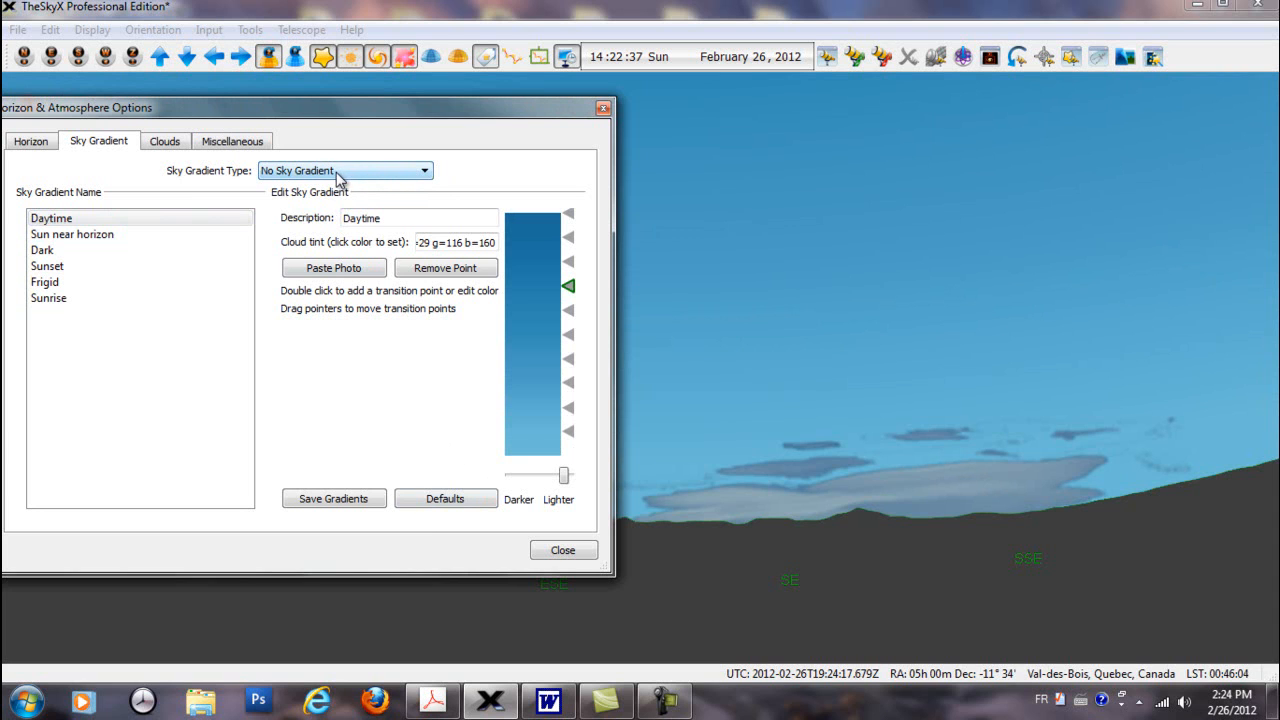
{"action": "left_click", "coordinate": [427, 172]}
{"action": "left_click", "coordinate": [420, 186]}
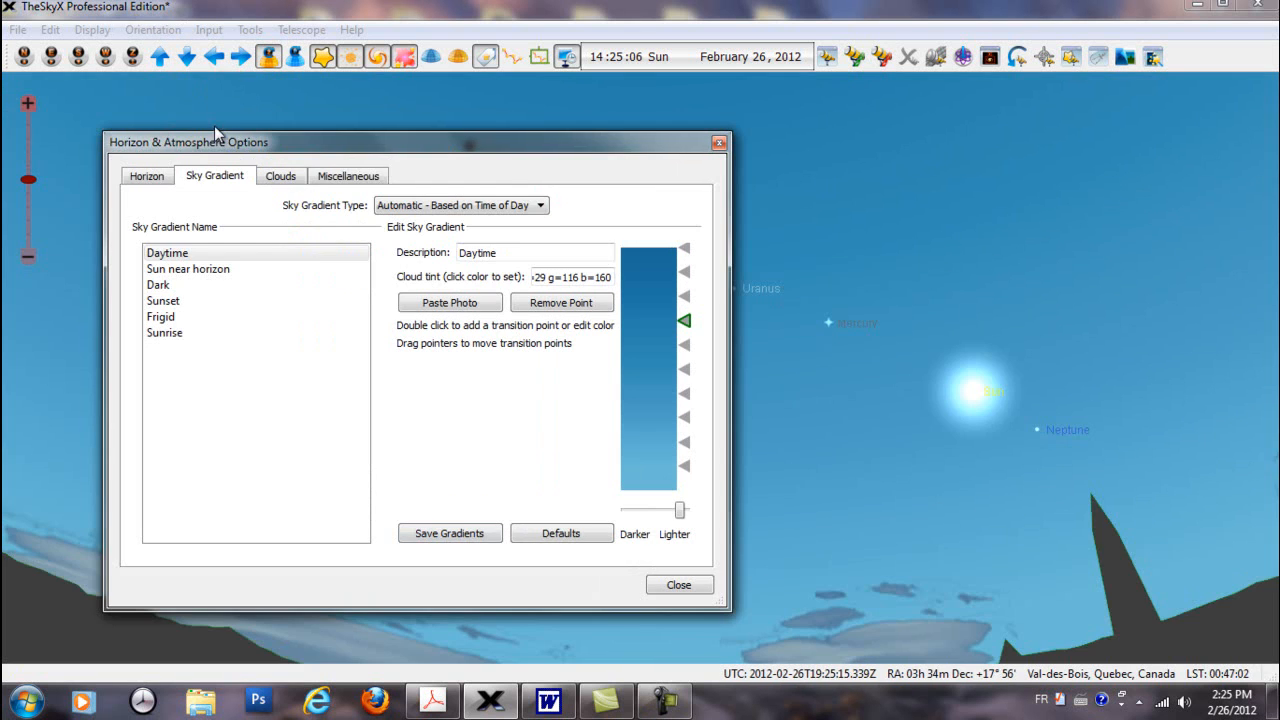
Open the miscellaneous atmosphere settings, and turn the Sun's halo off and back on to compare the chart
{"action": "left_click", "coordinate": [320, 185]}
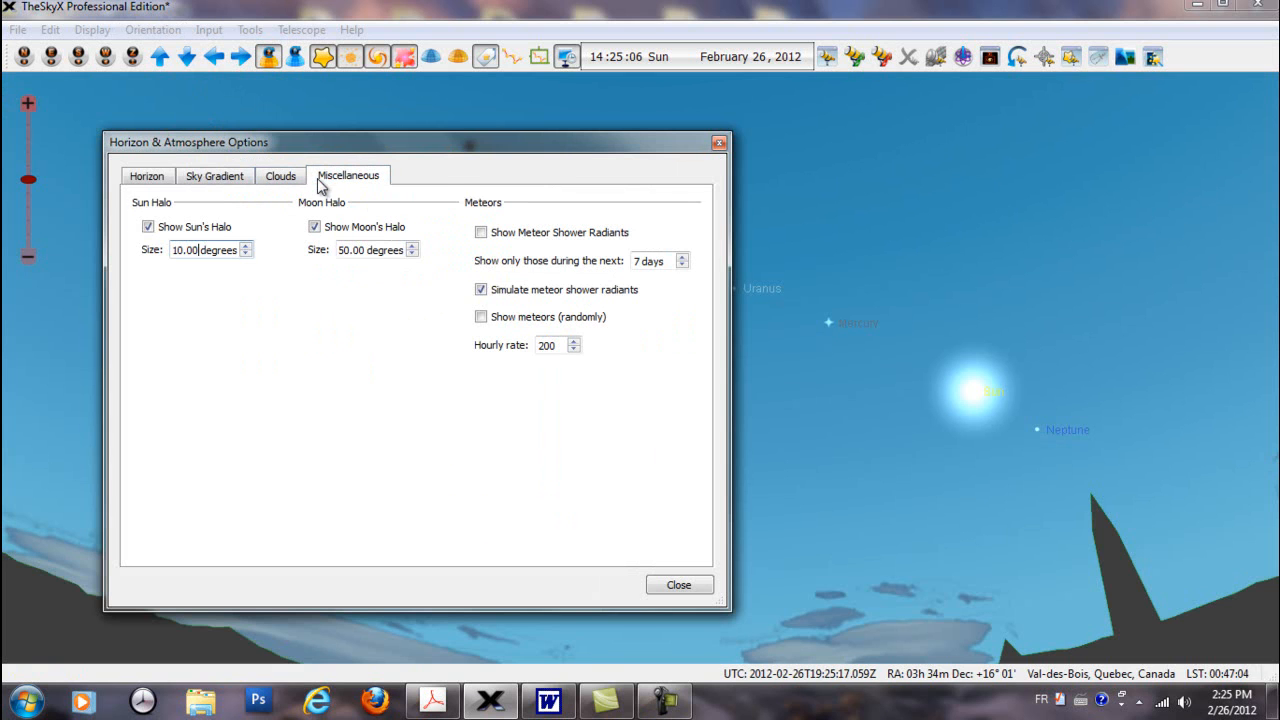
{"action": "left_click_drag", "start_coordinate": [297, 146], "coordinate": [244, 142]}
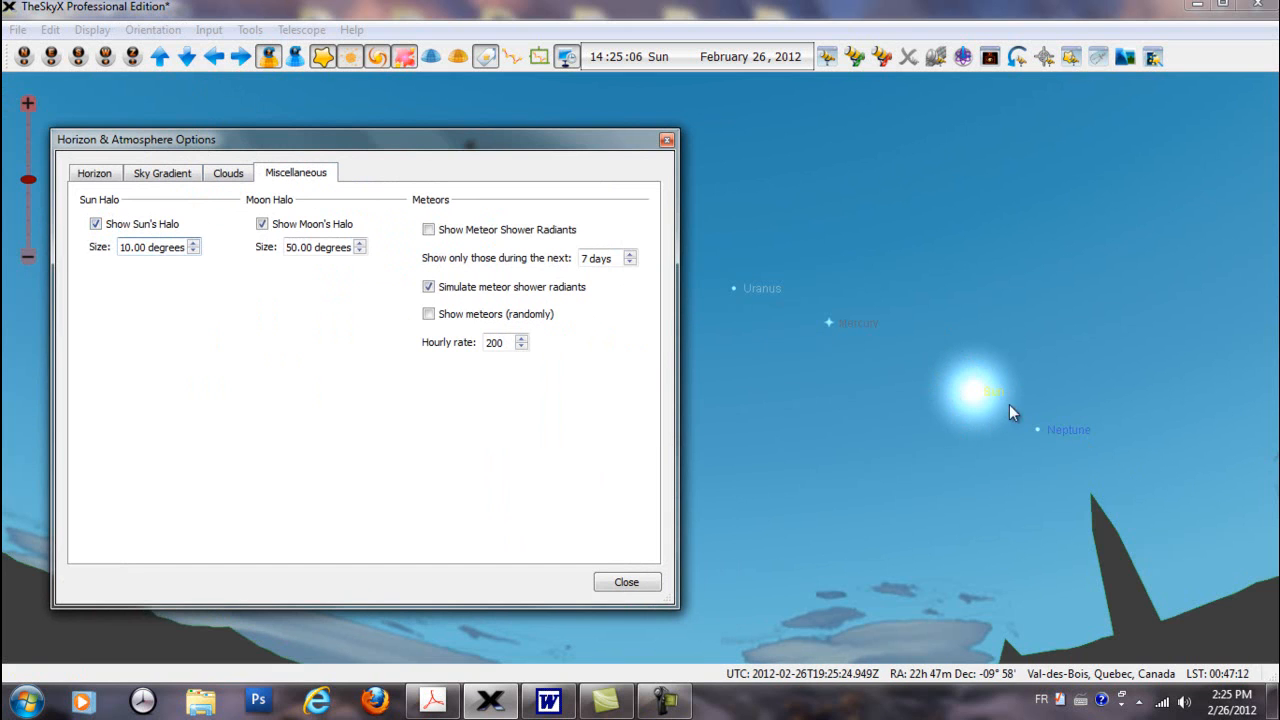
{"action": "left_click", "coordinate": [96, 224]}
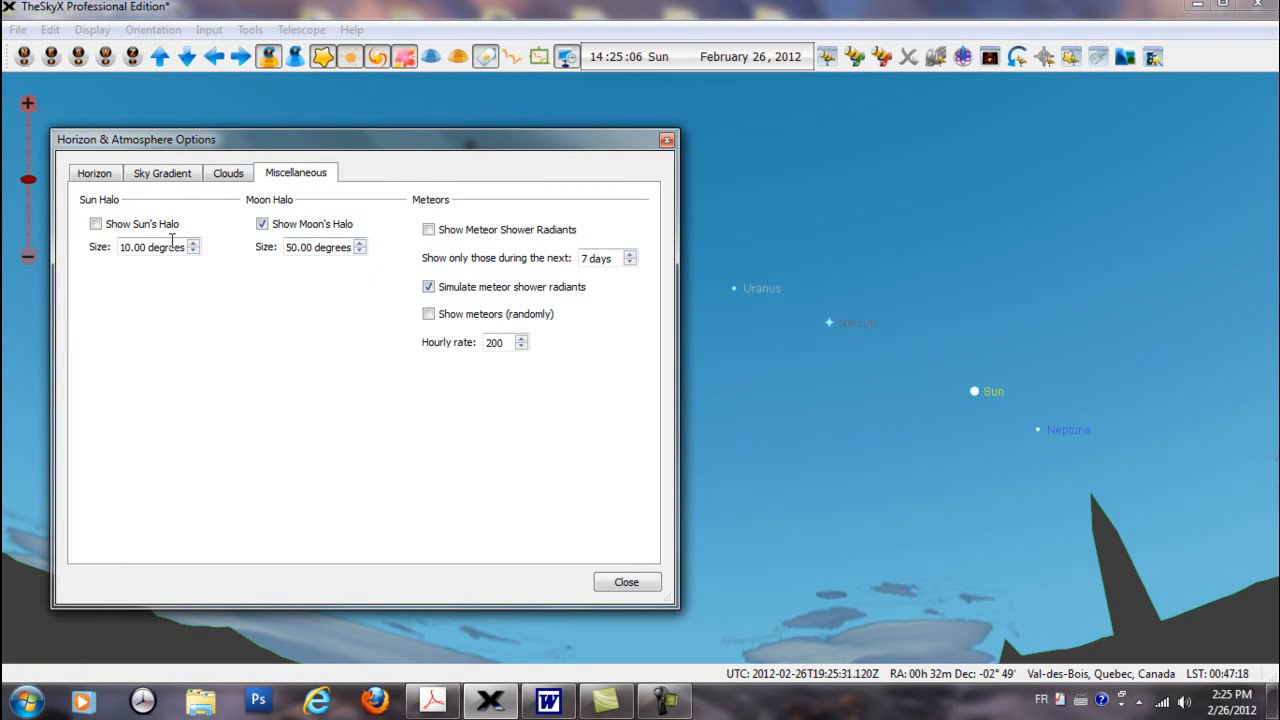
{"action": "left_click", "coordinate": [96, 224]}
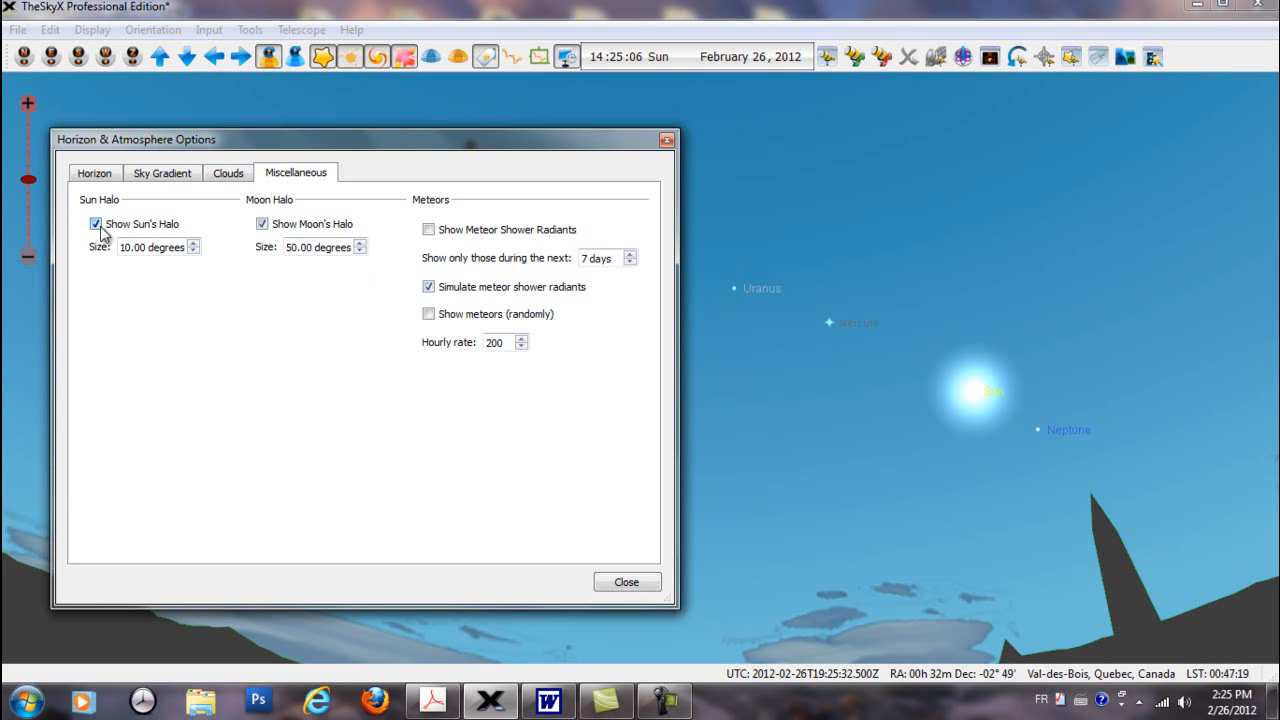
Try smaller and larger sizes for the Sun's halo, bringing it to about 17 degrees
{"action": "left_click", "coordinate": [193, 251]}
{"action": "left_click", "coordinate": [193, 251]}
{"action": "left_click", "coordinate": [193, 243]}
{"action": "left_click", "coordinate": [193, 243]}
{"action": "left_click", "coordinate": [193, 243]}
{"action": "left_click", "coordinate": [193, 243]}
{"action": "left_click", "coordinate": [193, 243]}
{"action": "left_click", "coordinate": [193, 243]}
{"action": "left_click", "coordinate": [193, 251]}
{"action": "left_click", "coordinate": [193, 251]}
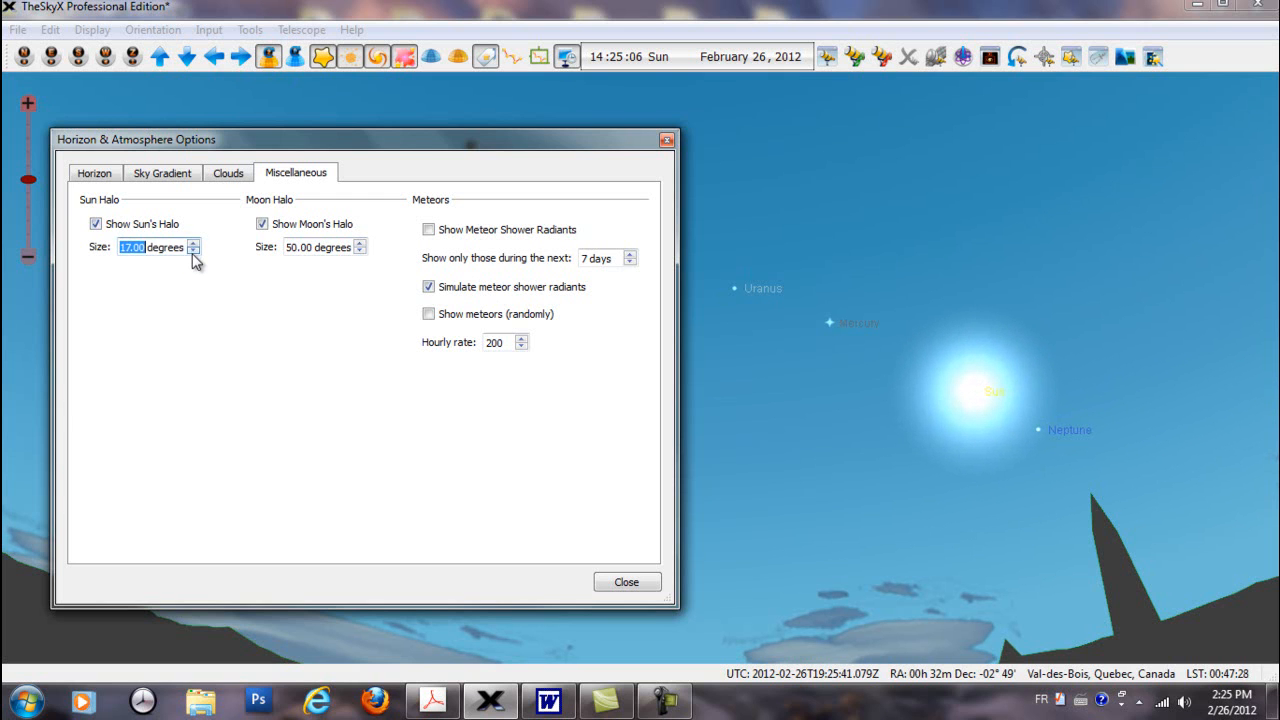
{"action": "left_click", "coordinate": [193, 251]}
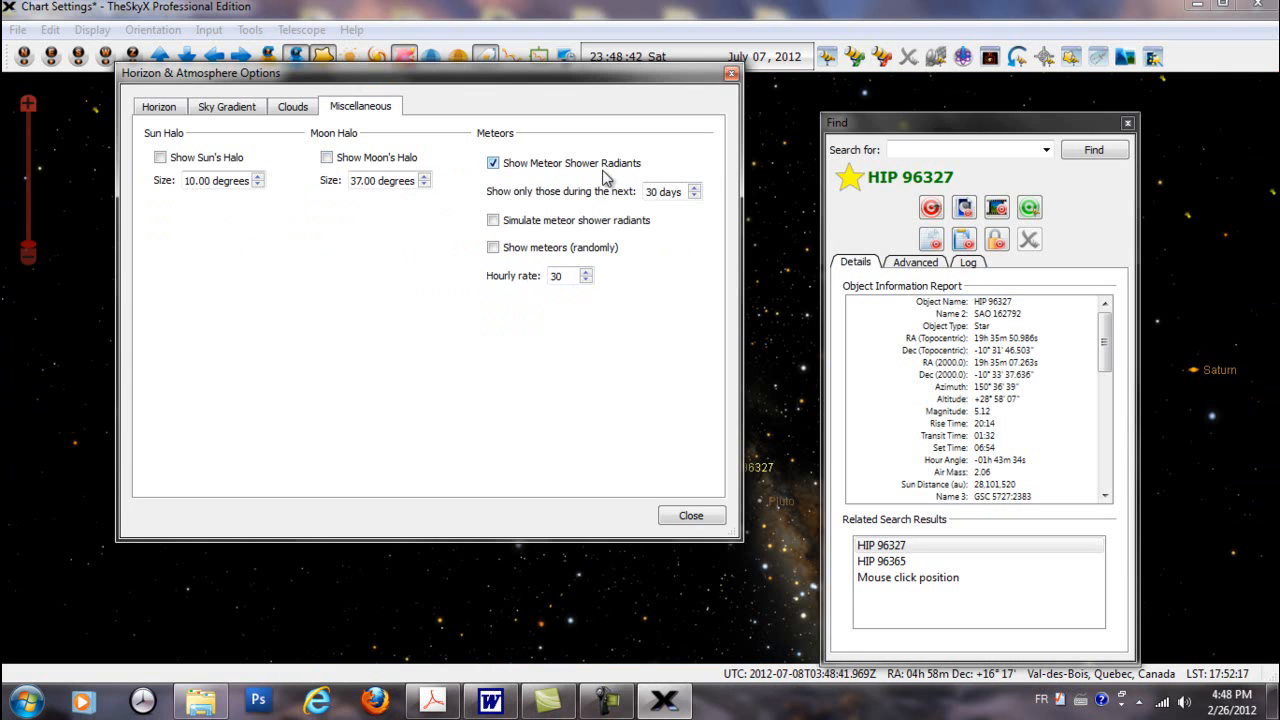
Turn the meteor shower radiants off and back on, and limit them to those during the next 10 days
{"action": "left_click_drag", "start_coordinate": [564, 80], "coordinate": [308, 144]}
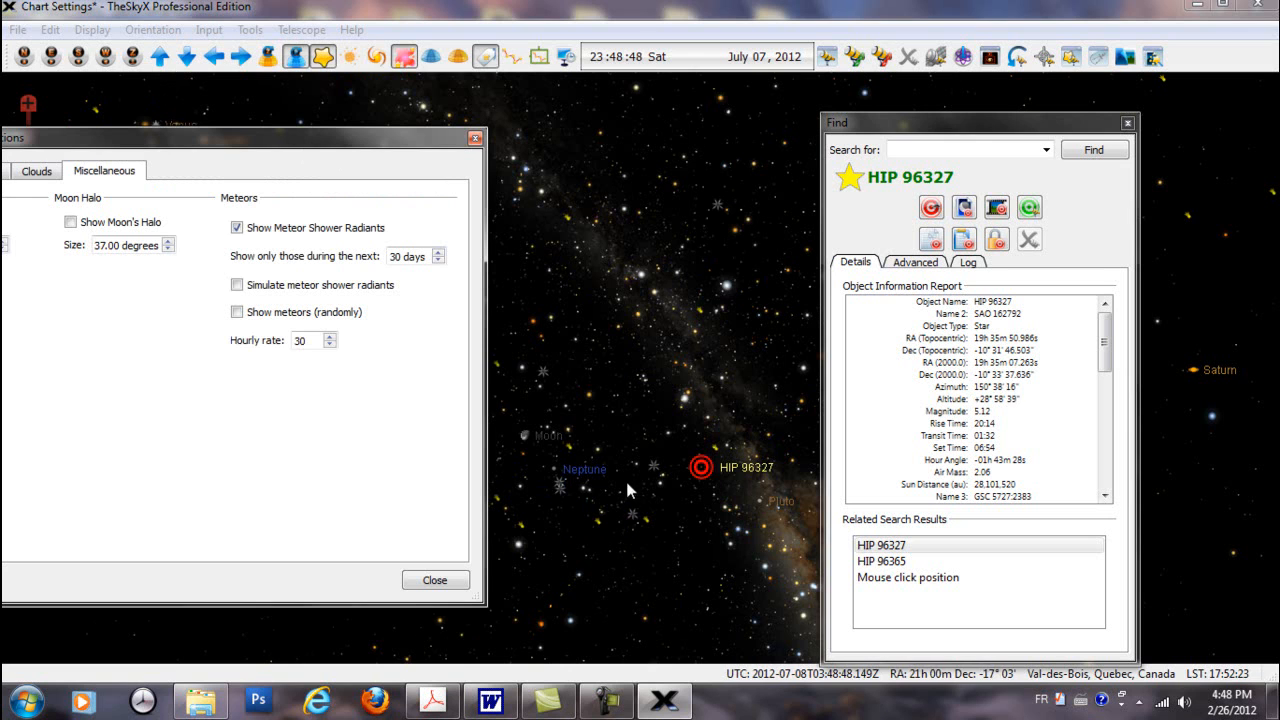
{"action": "left_click", "coordinate": [237, 228]}
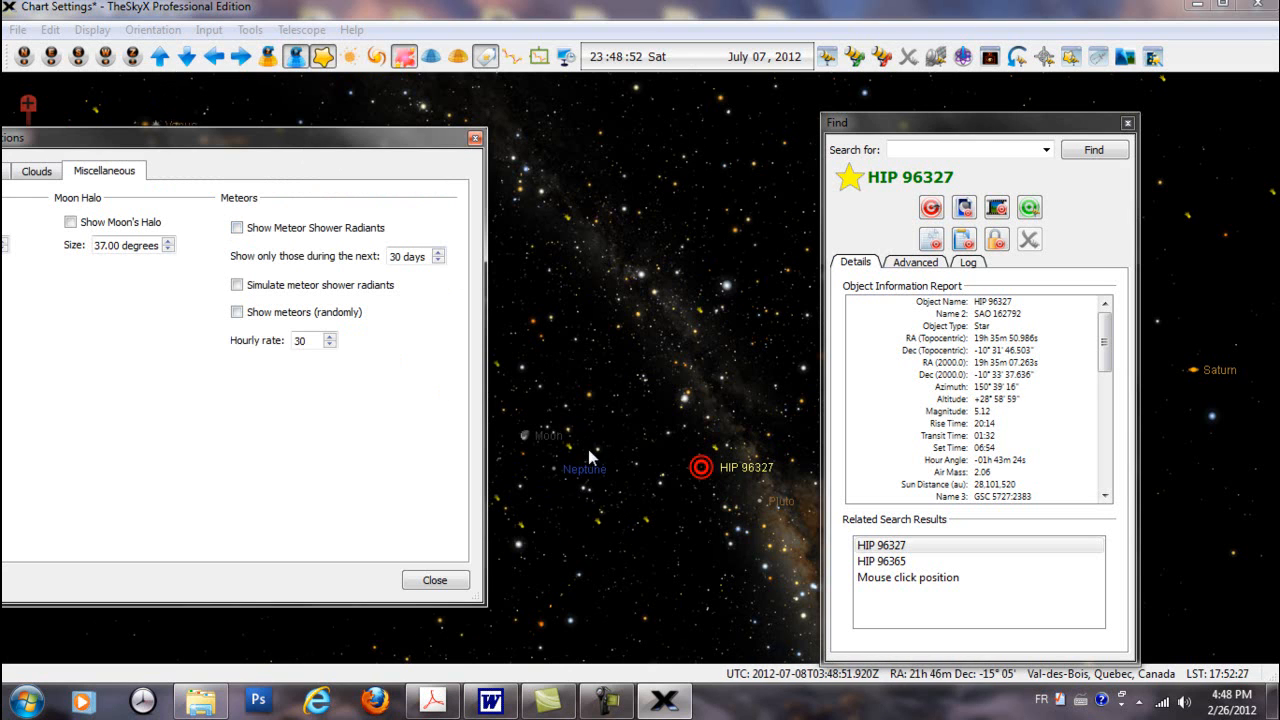
{"action": "left_click", "coordinate": [237, 228]}
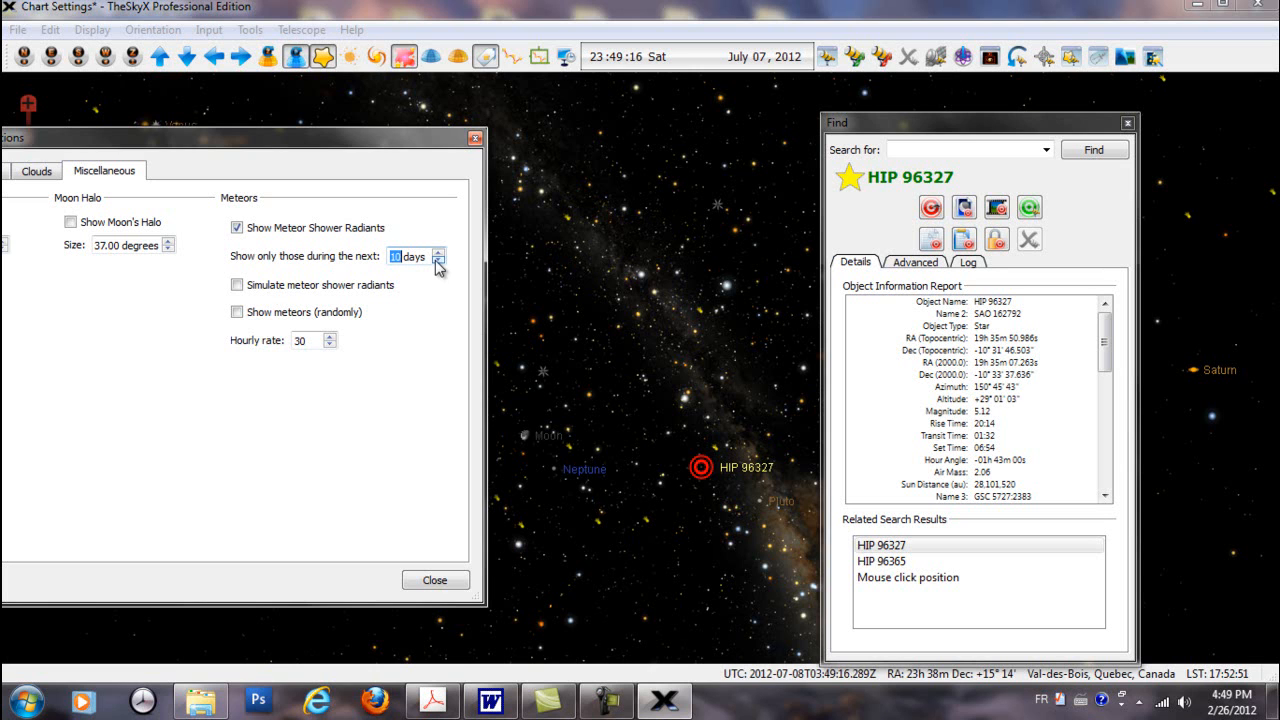
Look up the object information of the meteor shower radiant above the Moon on the chart
{"action": "left_click", "coordinate": [543, 371]}
{"action": "left_click", "coordinate": [543, 371]}
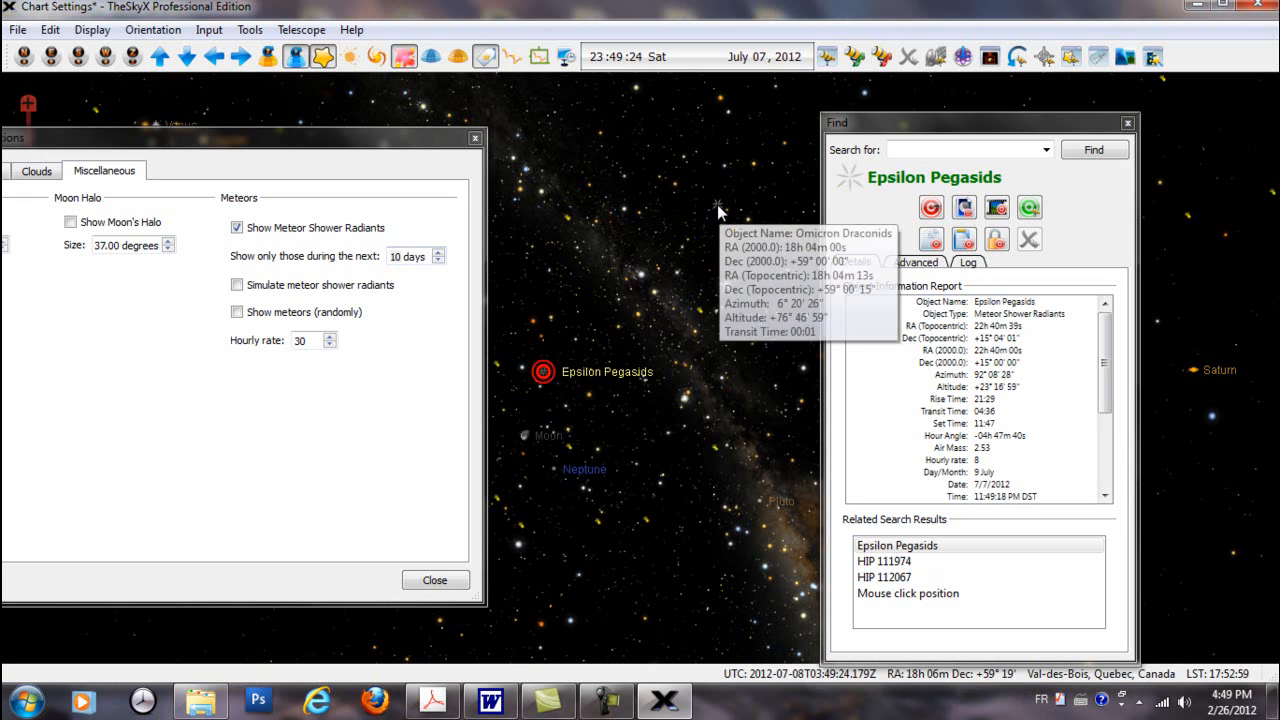
Show the Date And Time controls and change the chart's date to August 07, 2012
{"action": "left_click", "coordinate": [397, 408]}
{"action": "left_click_drag", "start_coordinate": [394, 402], "coordinate": [410, 460]}
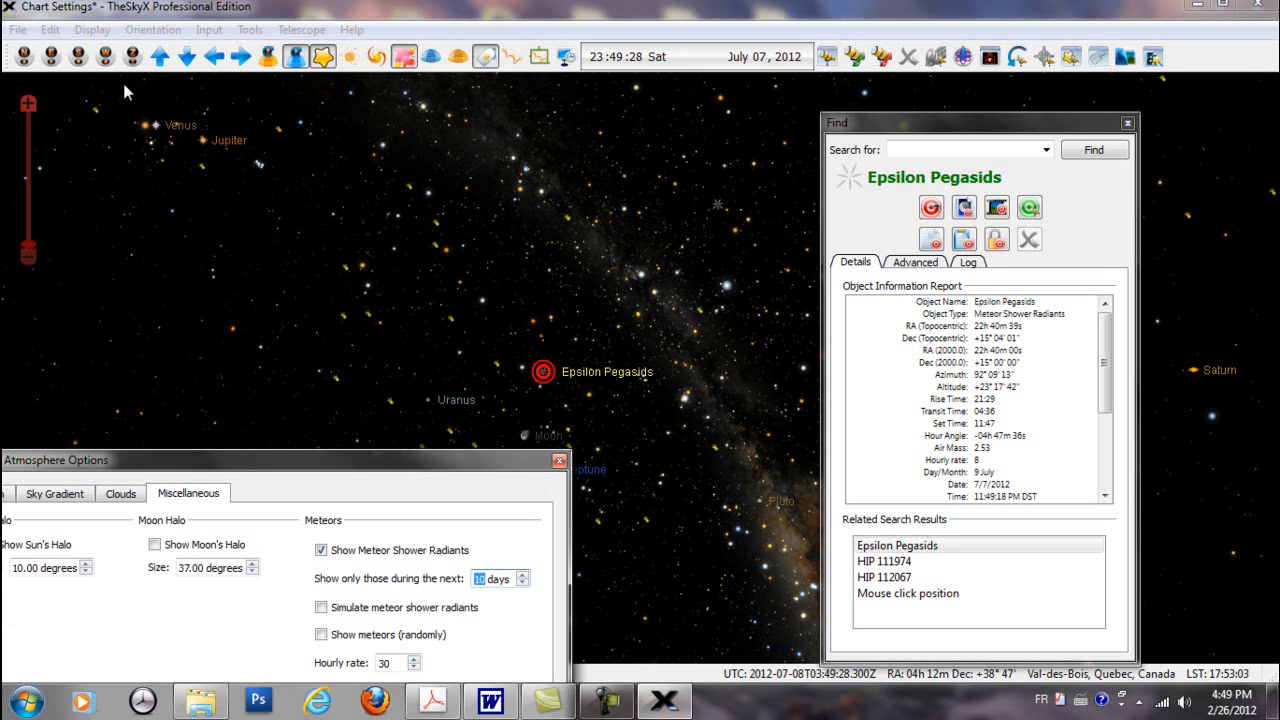
{"action": "left_click", "coordinate": [101, 33]}
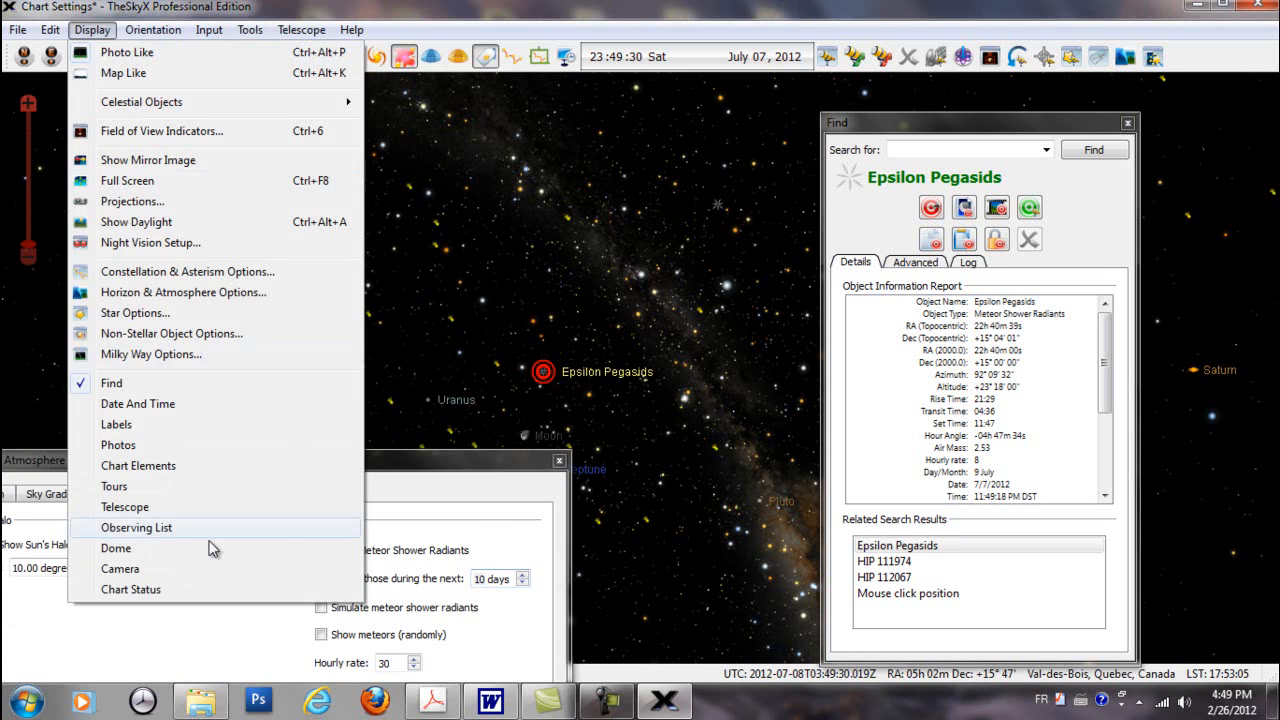
{"action": "left_click", "coordinate": [120, 408]}
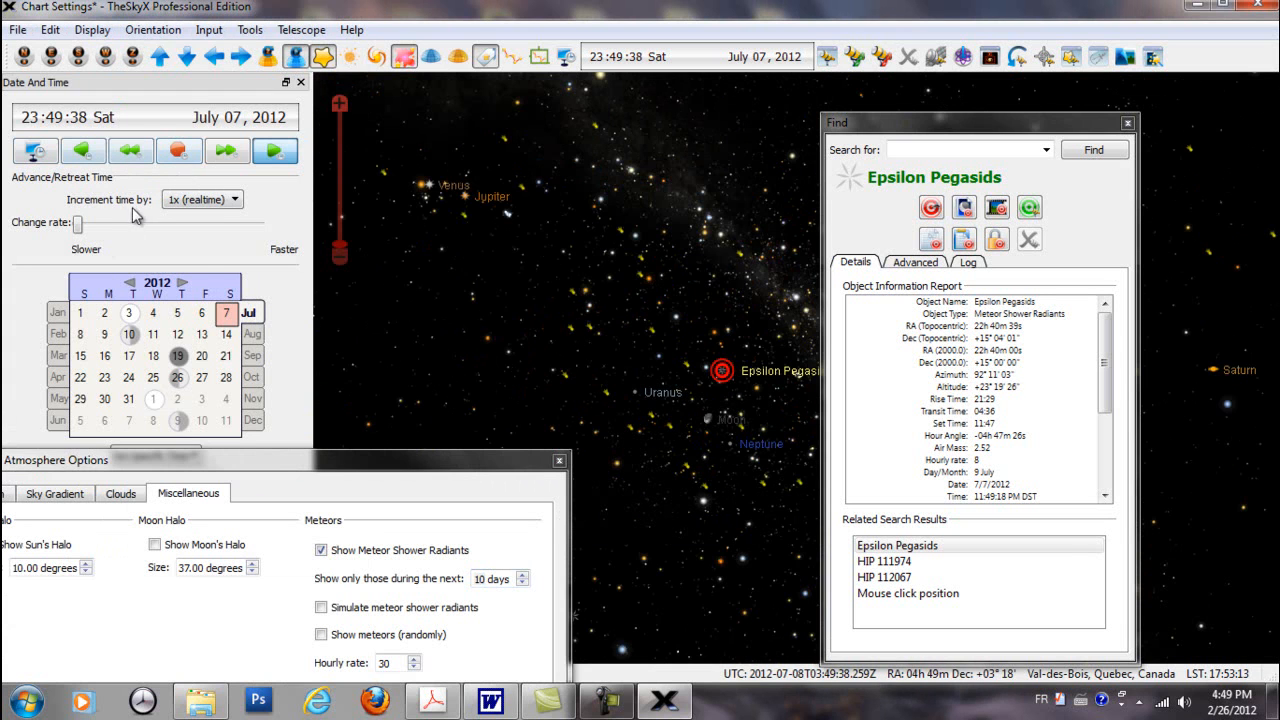
{"action": "left_click", "coordinate": [251, 335]}
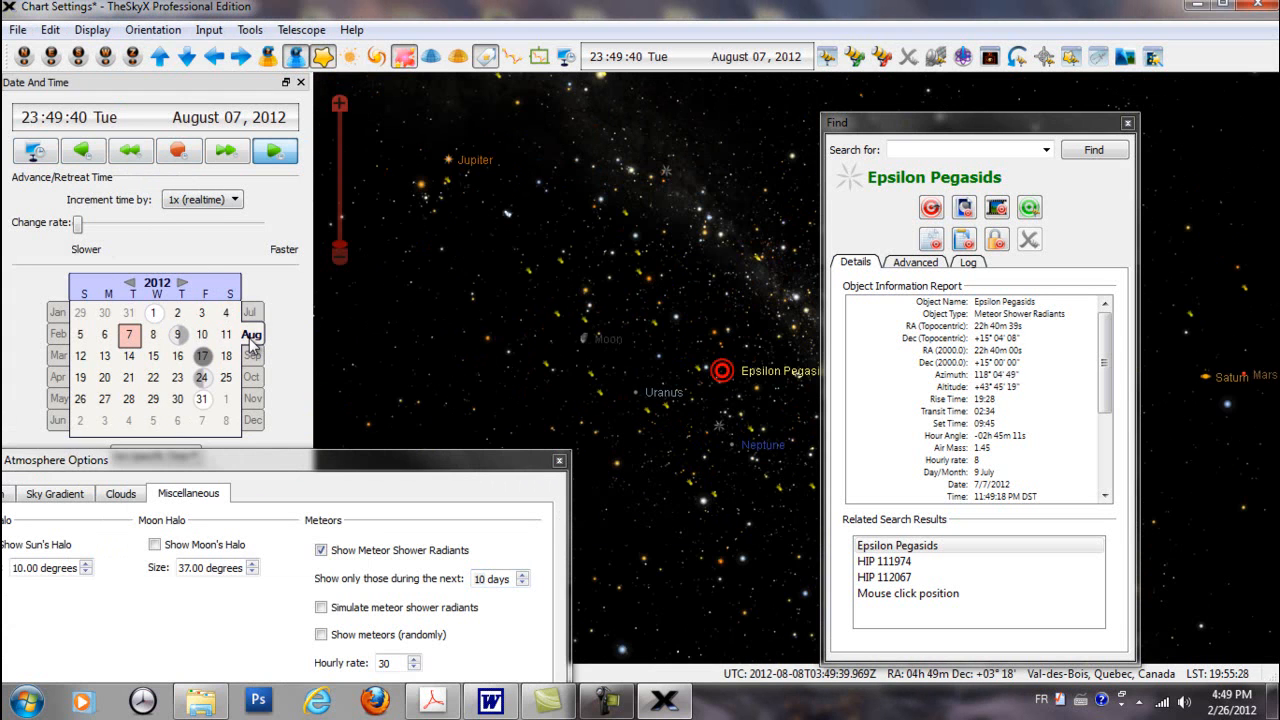
Turn on the constellation lines and look up the details of the meteor shower radiant near Perseus
{"action": "left_click_drag", "start_coordinate": [484, 263], "coordinate": [569, 329]}
{"action": "left_click_drag", "start_coordinate": [414, 240], "coordinate": [520, 318]}
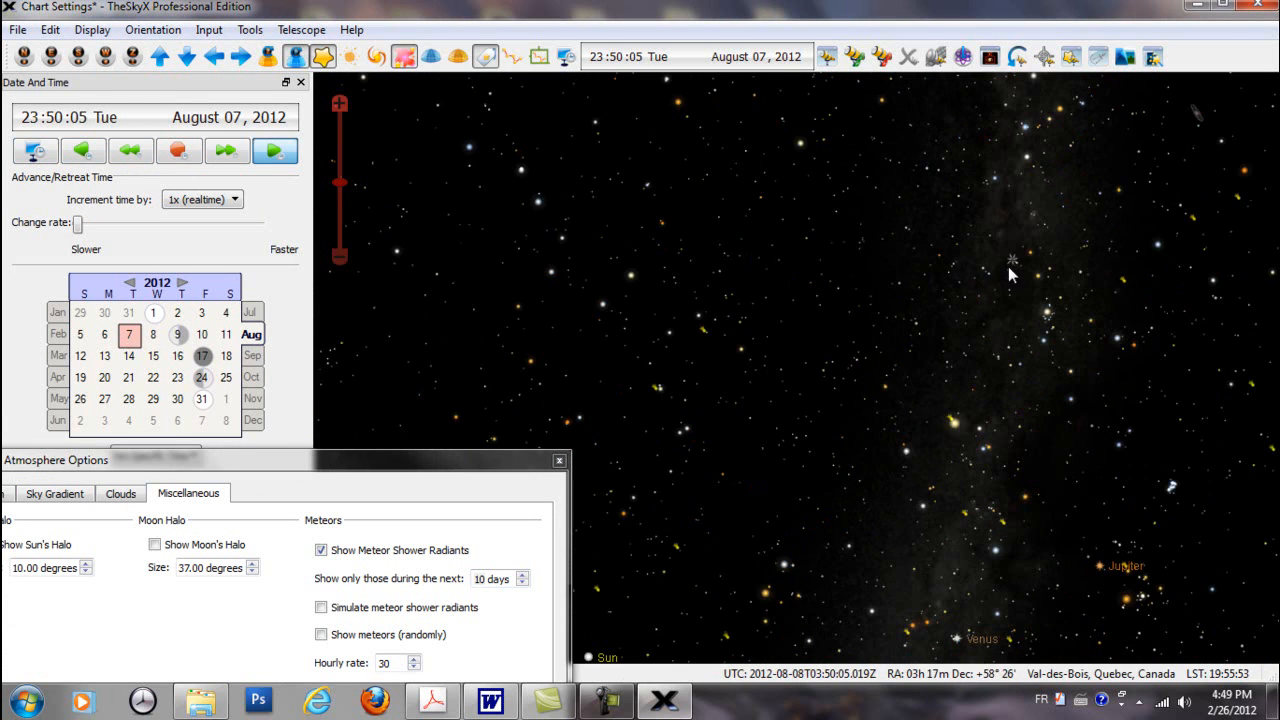
{"action": "left_click_drag", "start_coordinate": [1012, 258], "coordinate": [910, 273]}
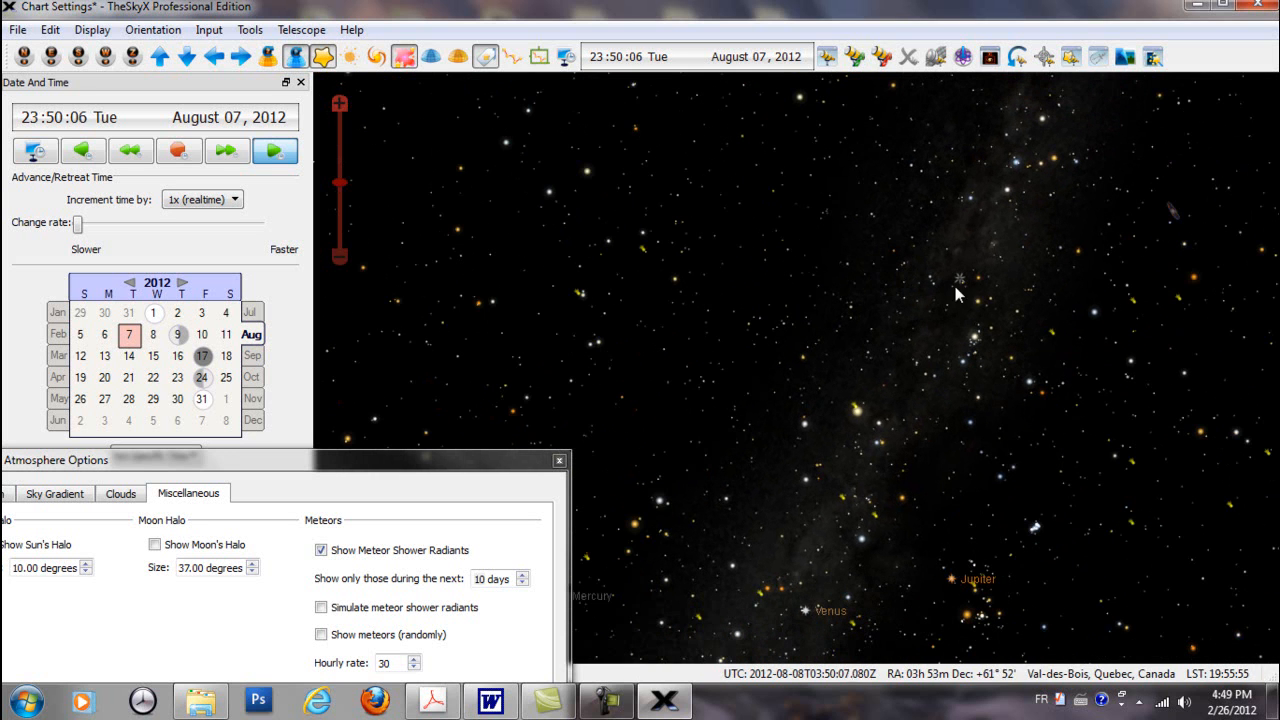
{"action": "left_click", "coordinate": [515, 58]}
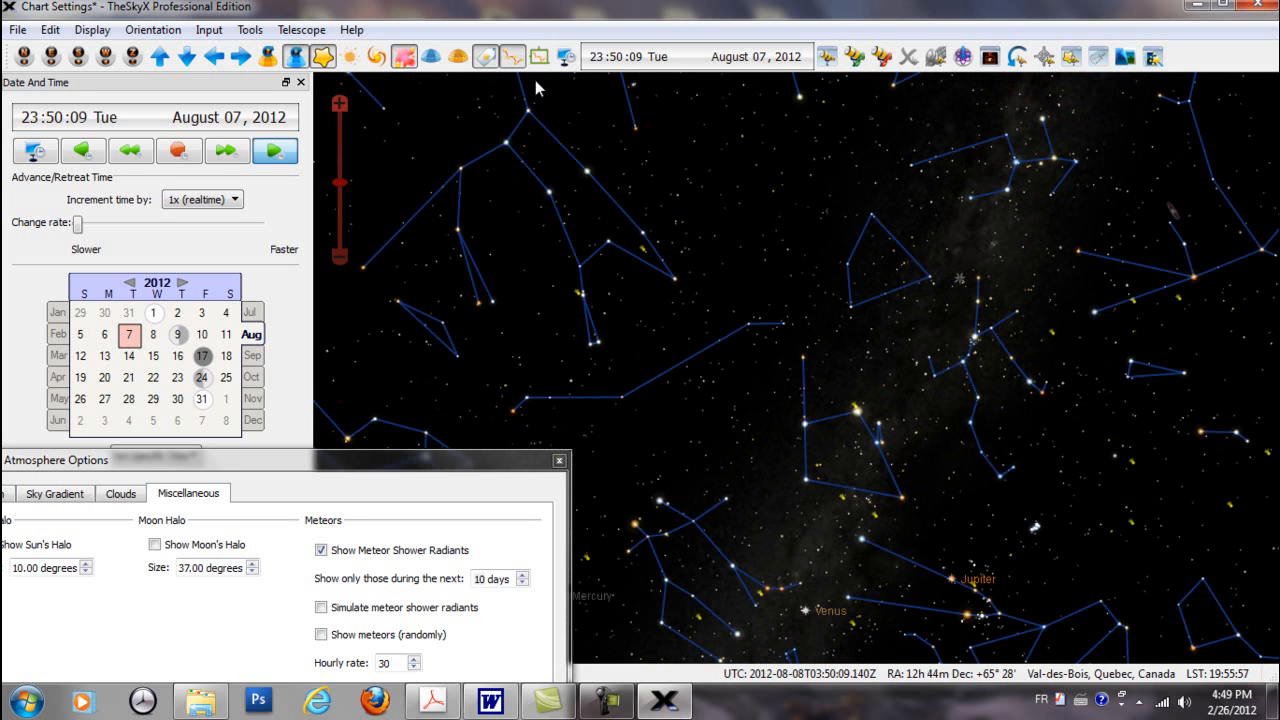
{"action": "left_click", "coordinate": [960, 285]}
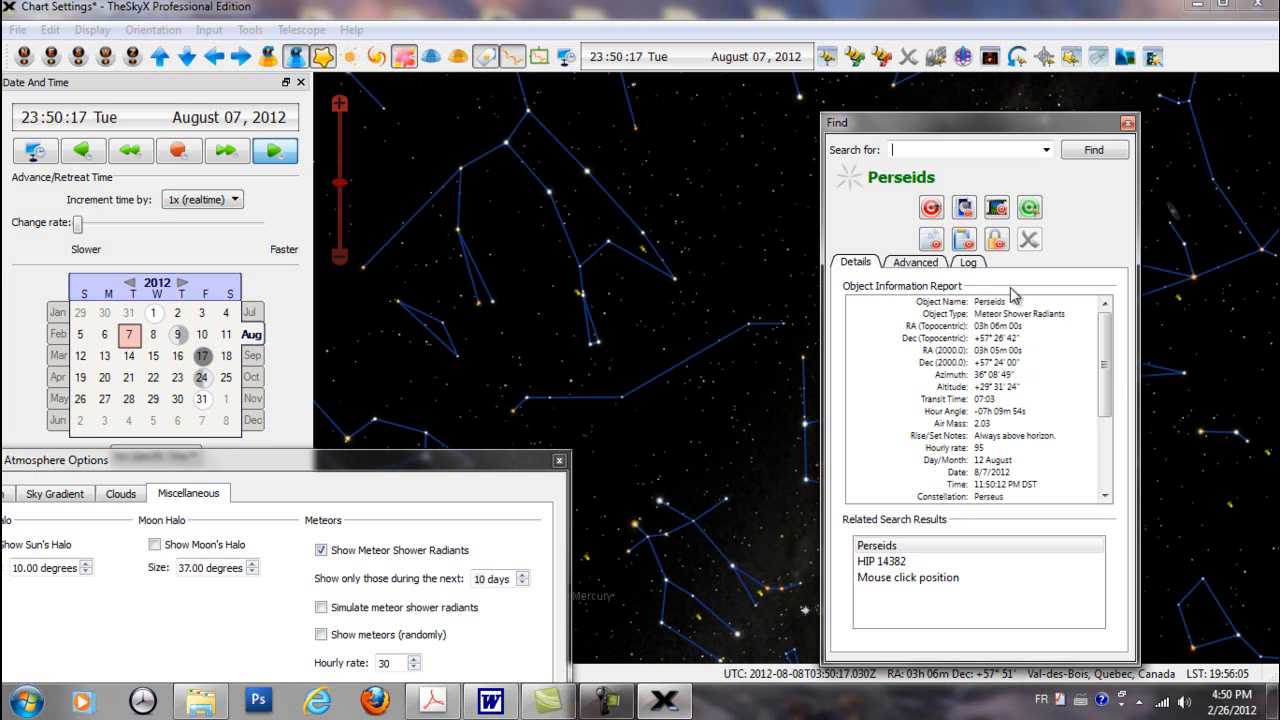
{"action": "left_click", "coordinate": [1127, 122]}
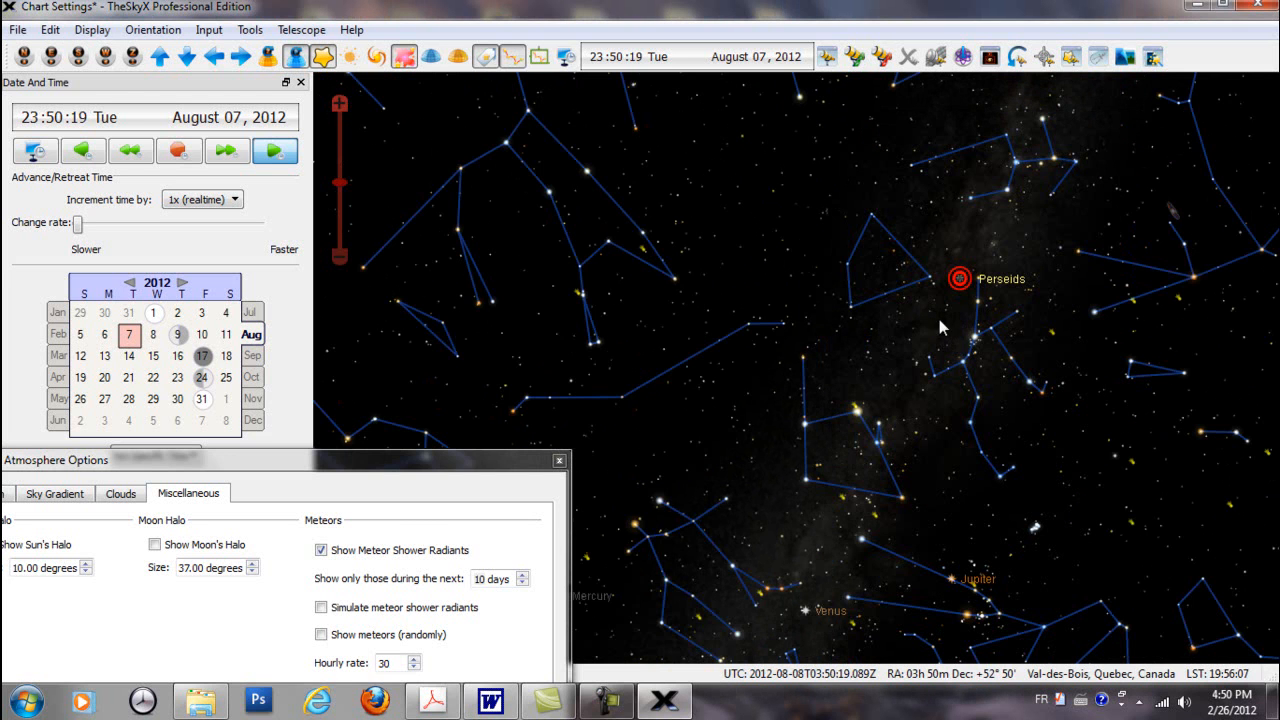
Close the Horizon & Atmosphere Options and the Date And Time controls
{"action": "left_click_drag", "start_coordinate": [110, 465], "coordinate": [248, 410]}
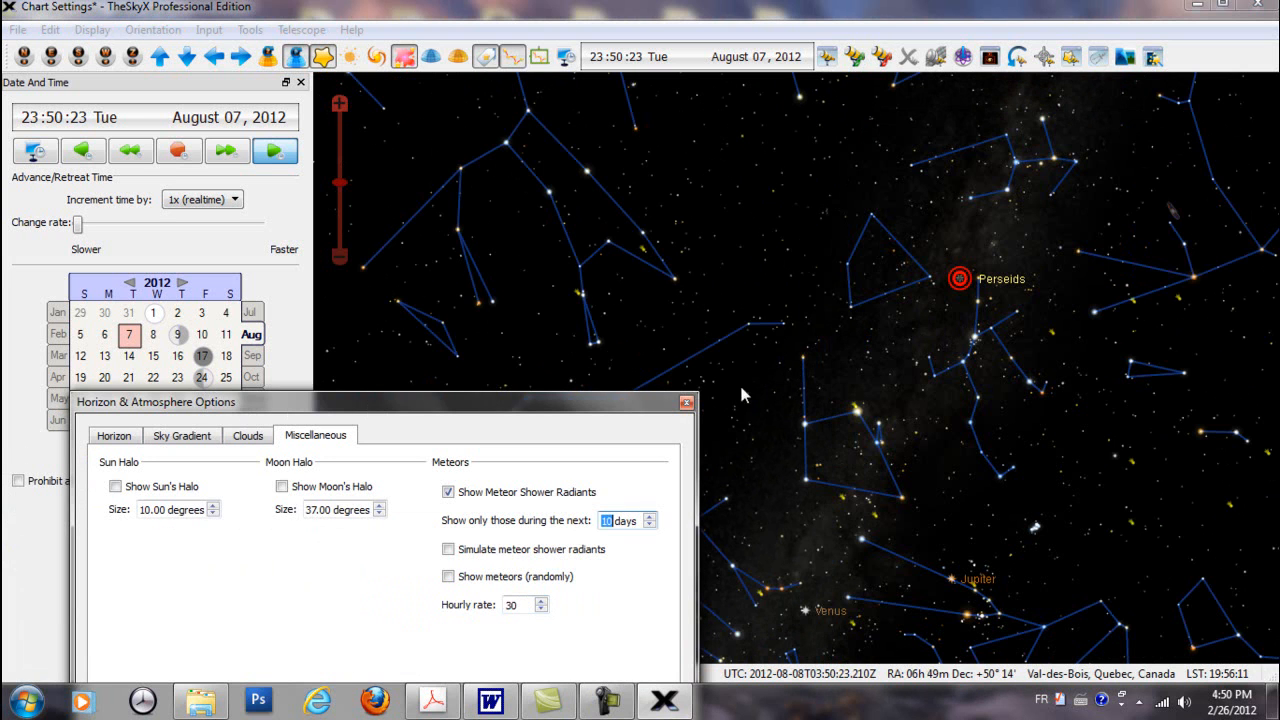
{"action": "left_click", "coordinate": [687, 403]}
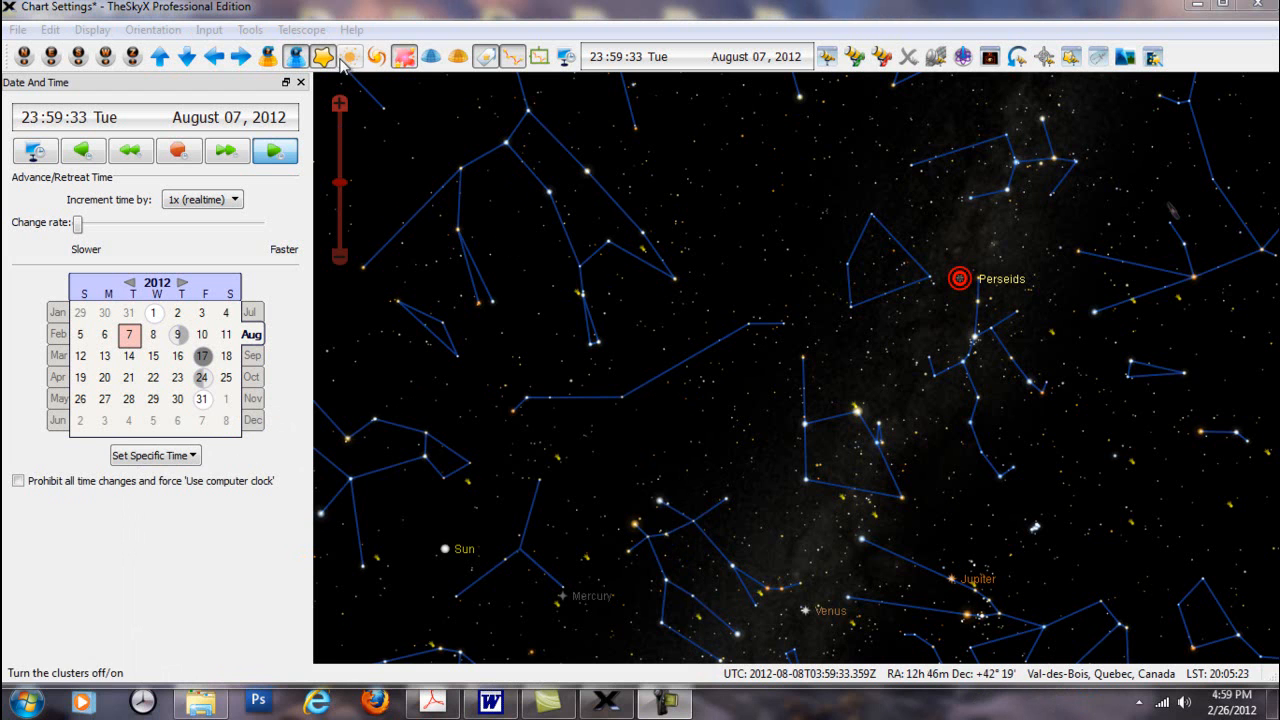
{"action": "left_click", "coordinate": [301, 82]}
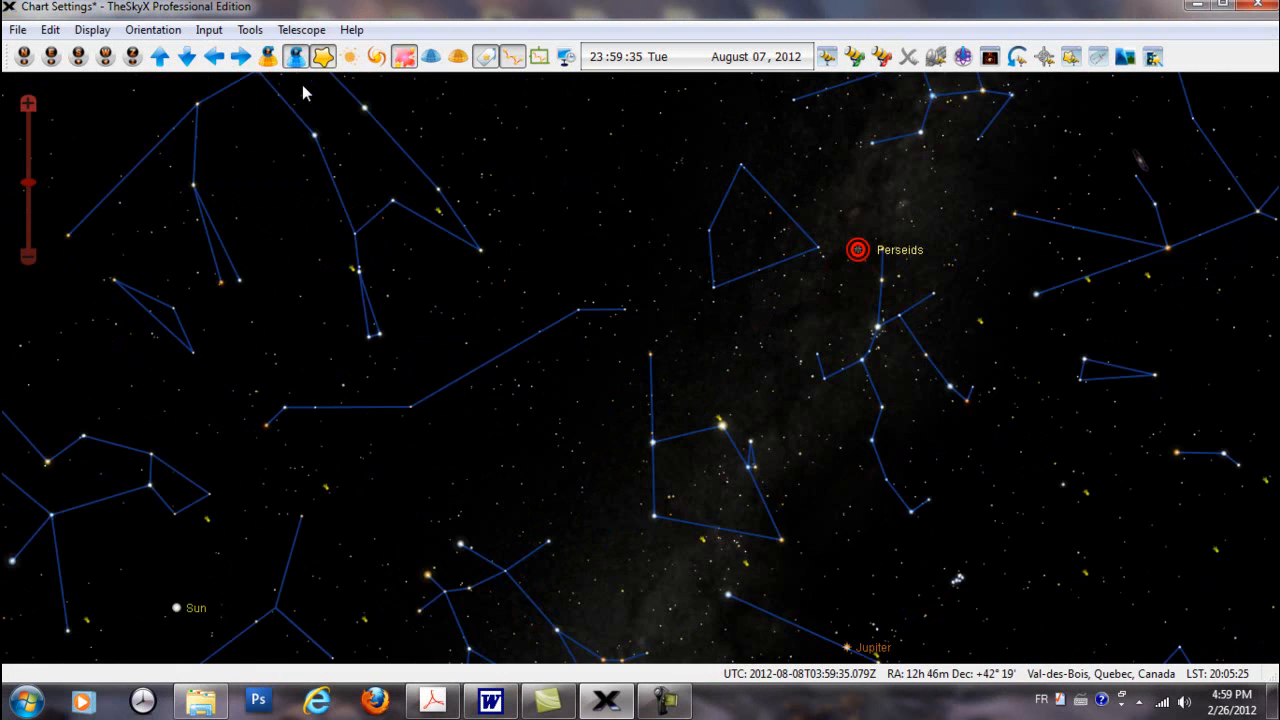
Reopen the Horizon & Atmosphere Options, turn off Show Clouds, and return to the meteor settings
{"action": "left_click", "coordinate": [95, 30]}
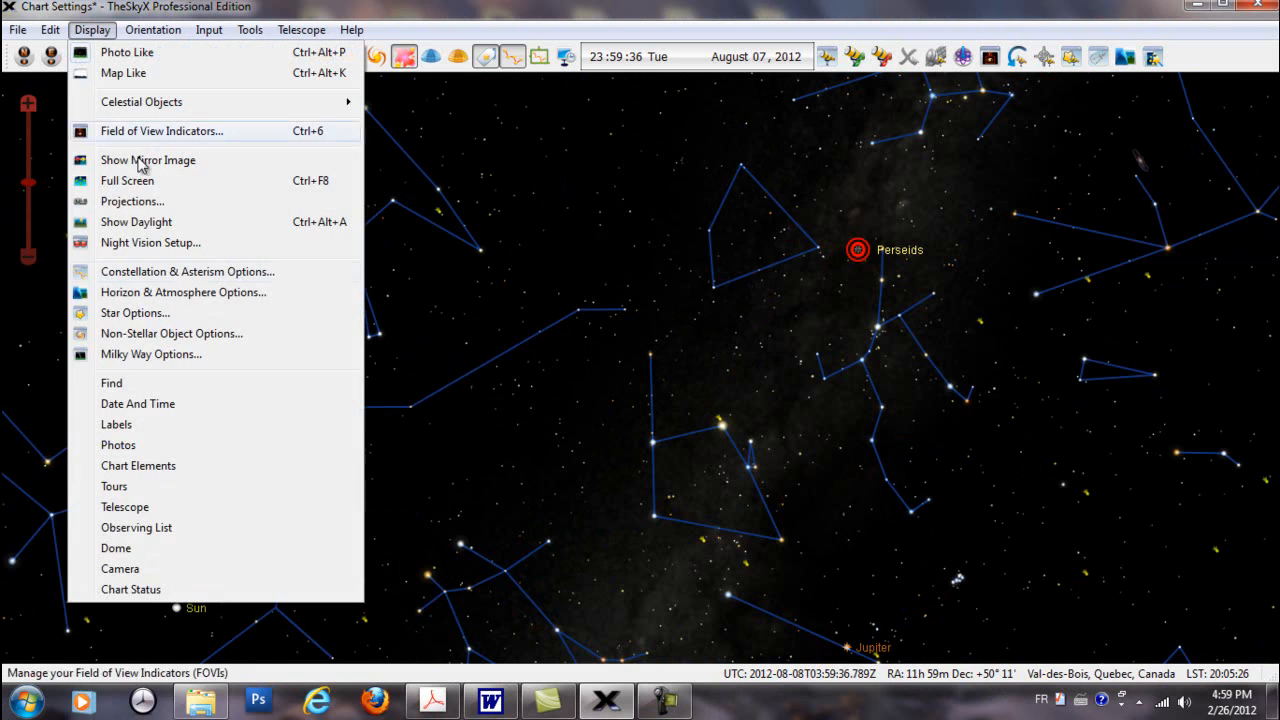
{"action": "left_click", "coordinate": [190, 292]}
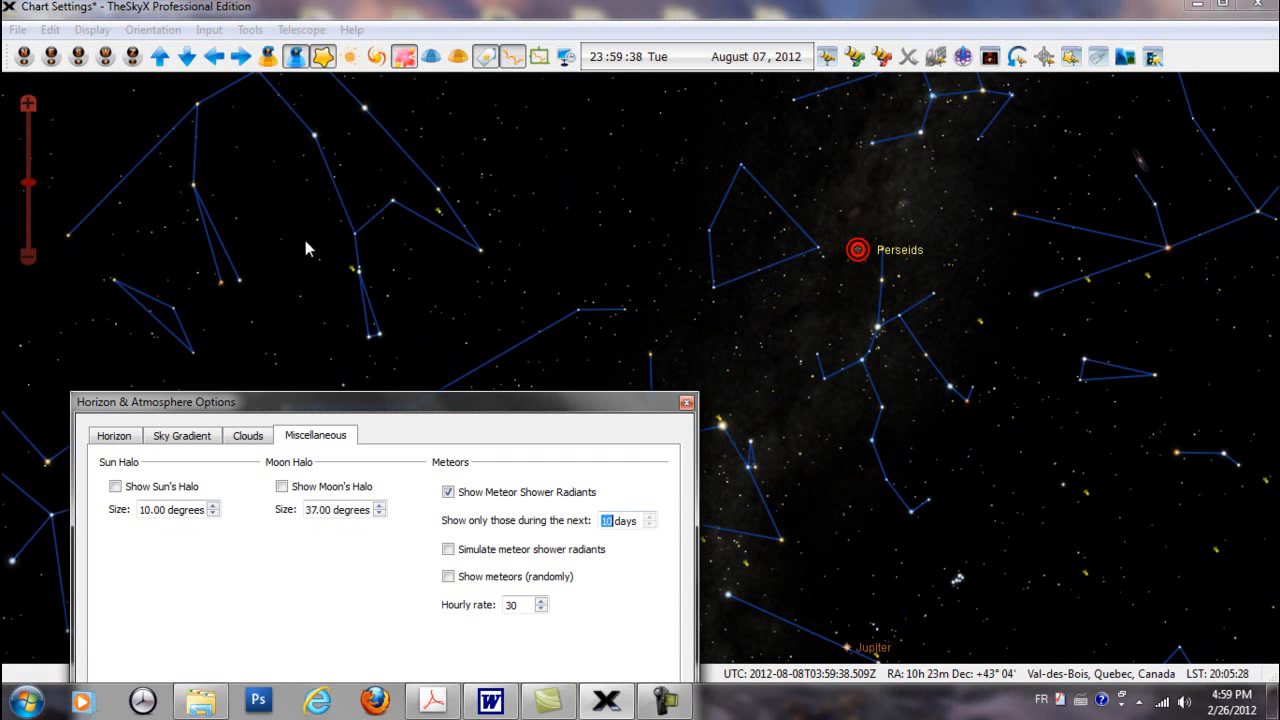
{"action": "left_click", "coordinate": [125, 443]}
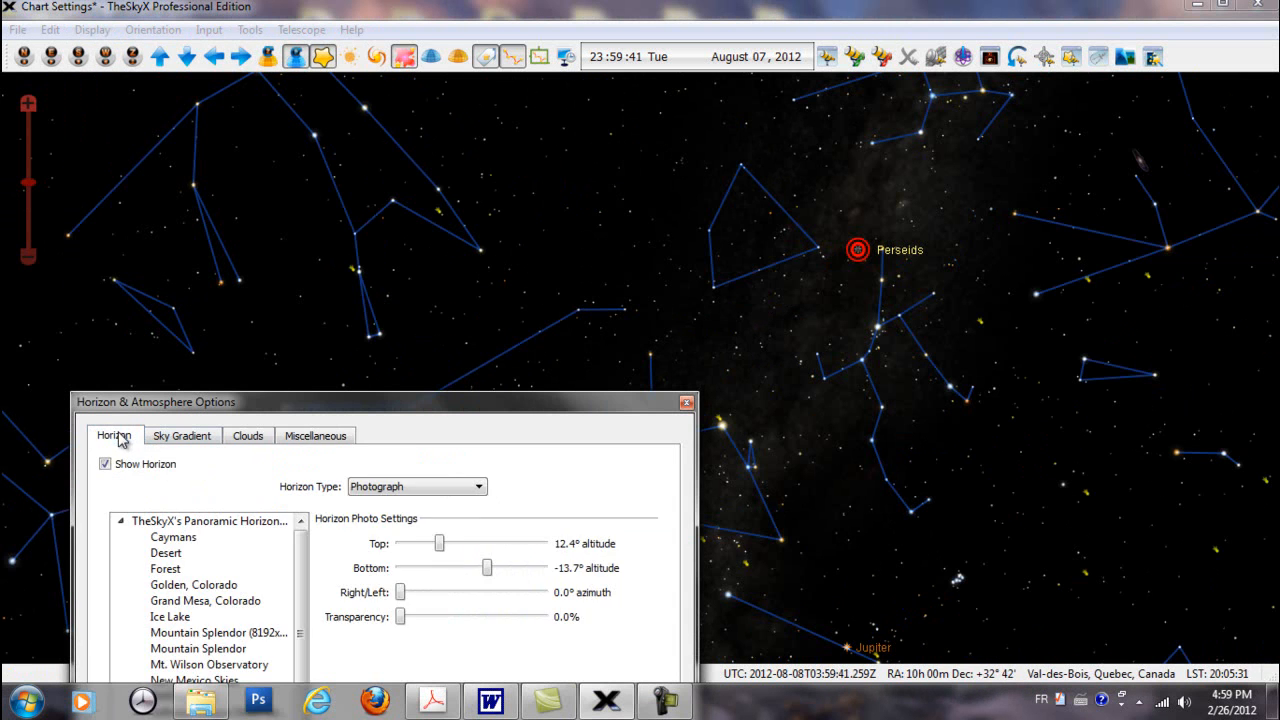
{"action": "left_click", "coordinate": [176, 440]}
{"action": "left_click", "coordinate": [248, 436]}
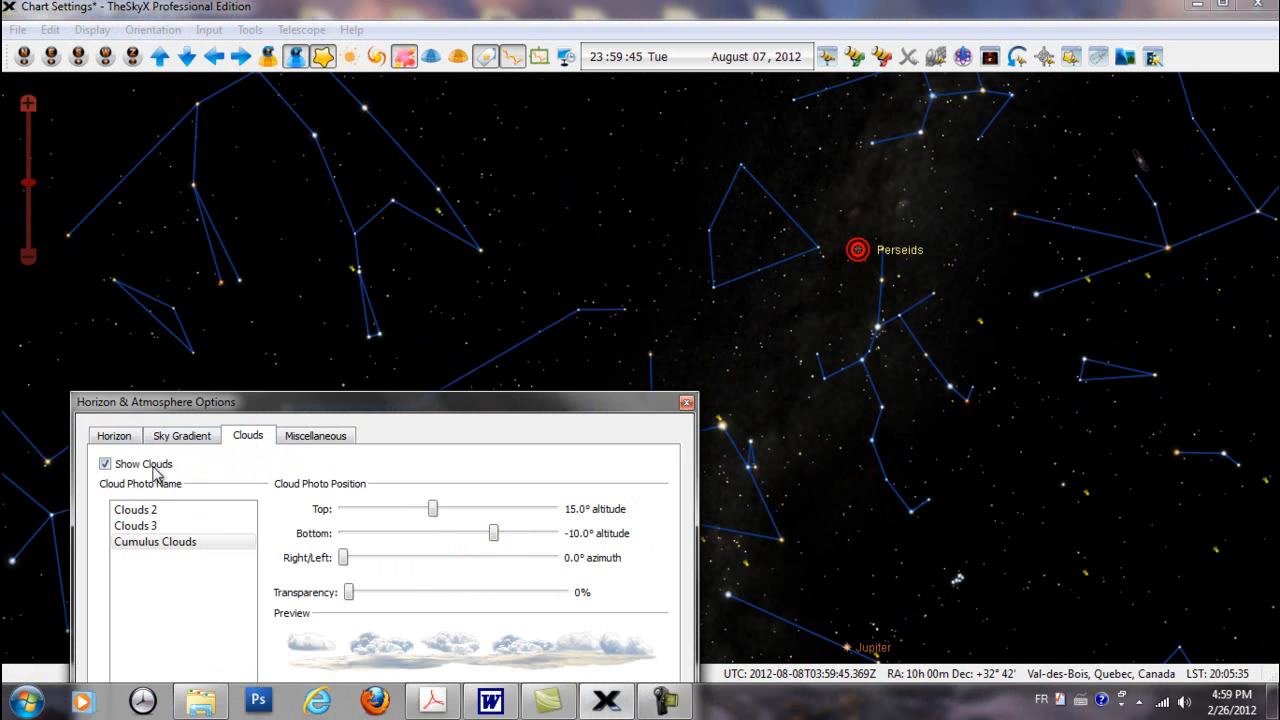
{"action": "left_click", "coordinate": [104, 465]}
{"action": "left_click", "coordinate": [330, 440]}
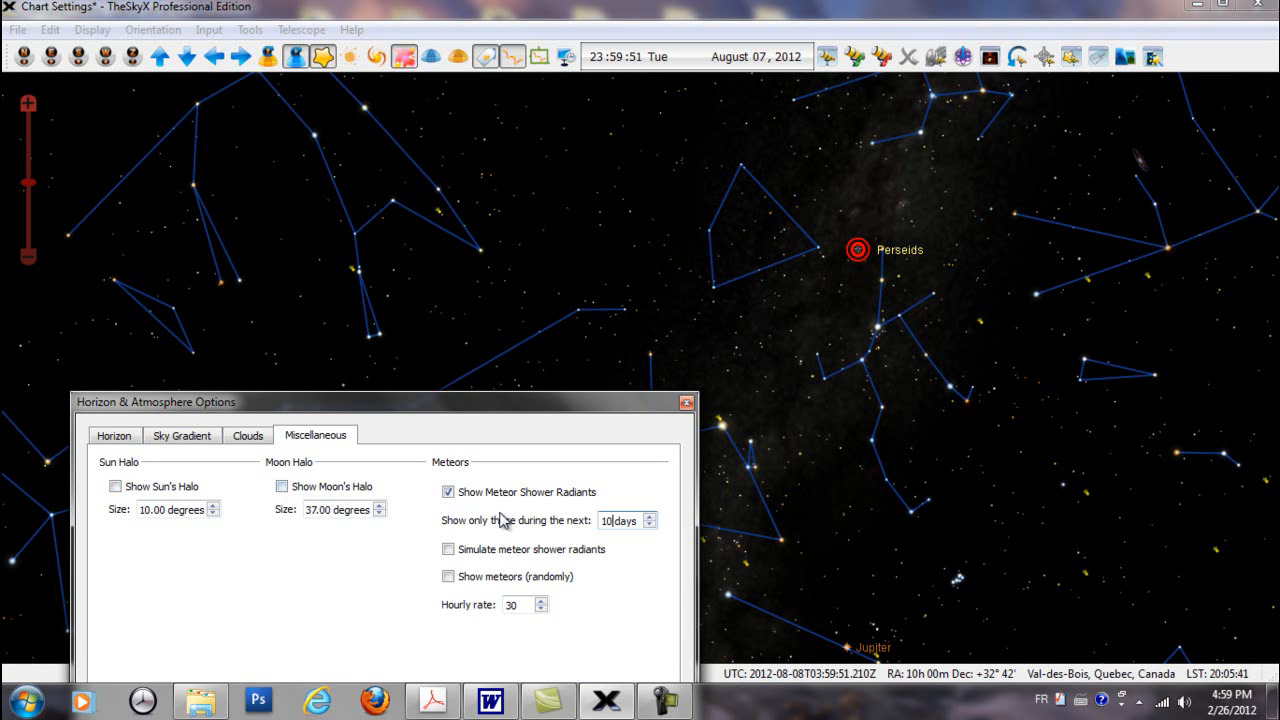
Turn off Show Meteor Shower Radiants and close the Horizon & Atmosphere Options
{"action": "left_click", "coordinate": [448, 493]}
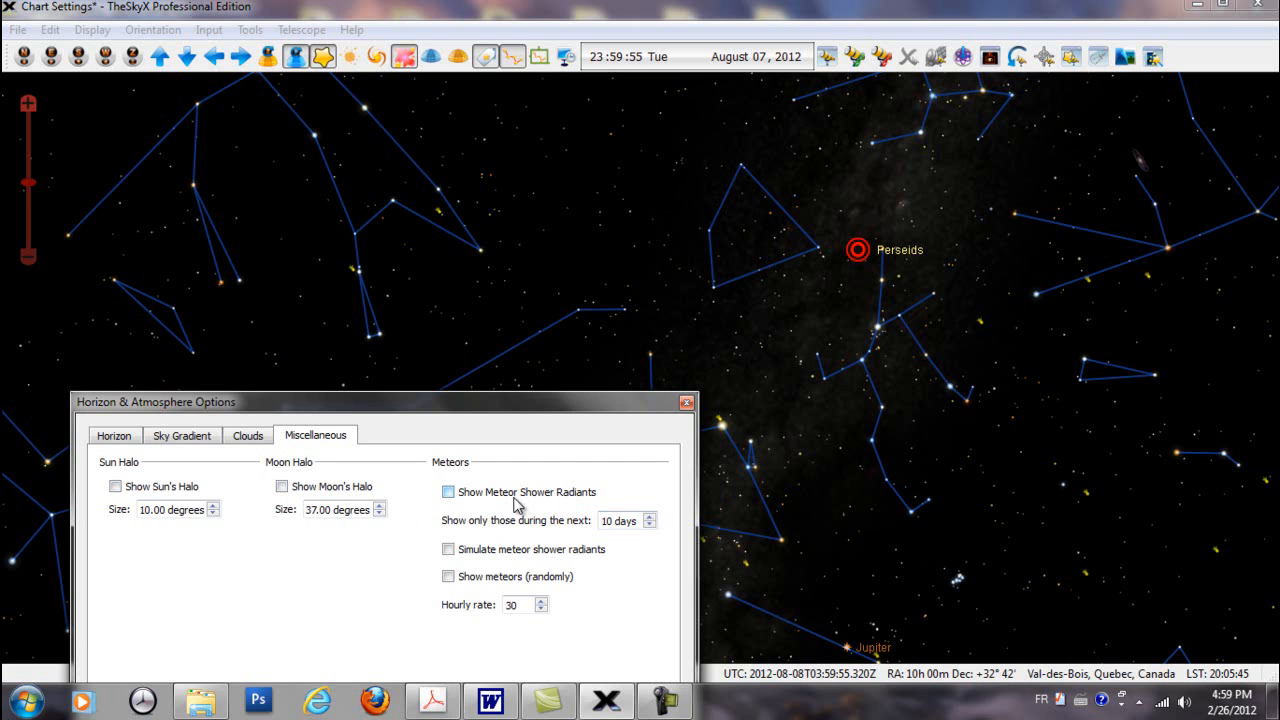
{"action": "left_click_drag", "start_coordinate": [549, 401], "coordinate": [577, 179]}
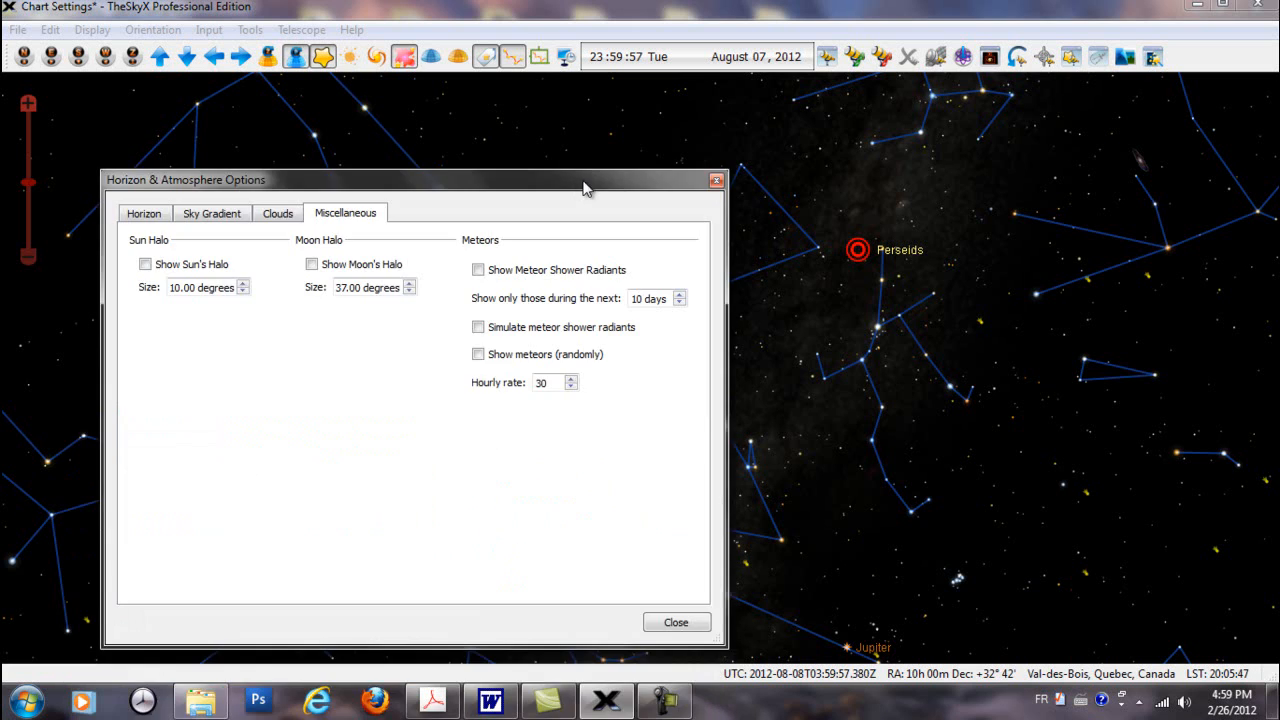
{"action": "left_click", "coordinate": [718, 181]}
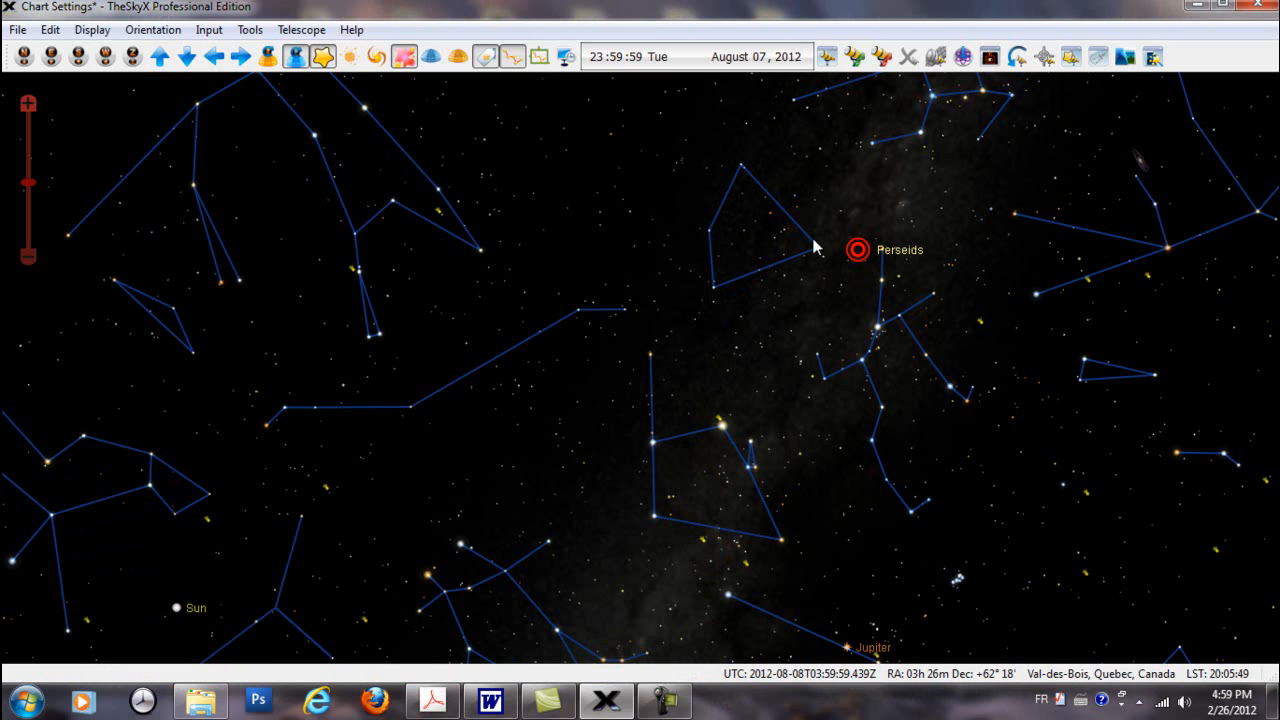
{"action": "left_click_drag", "start_coordinate": [820, 251], "coordinate": [700, 323]}
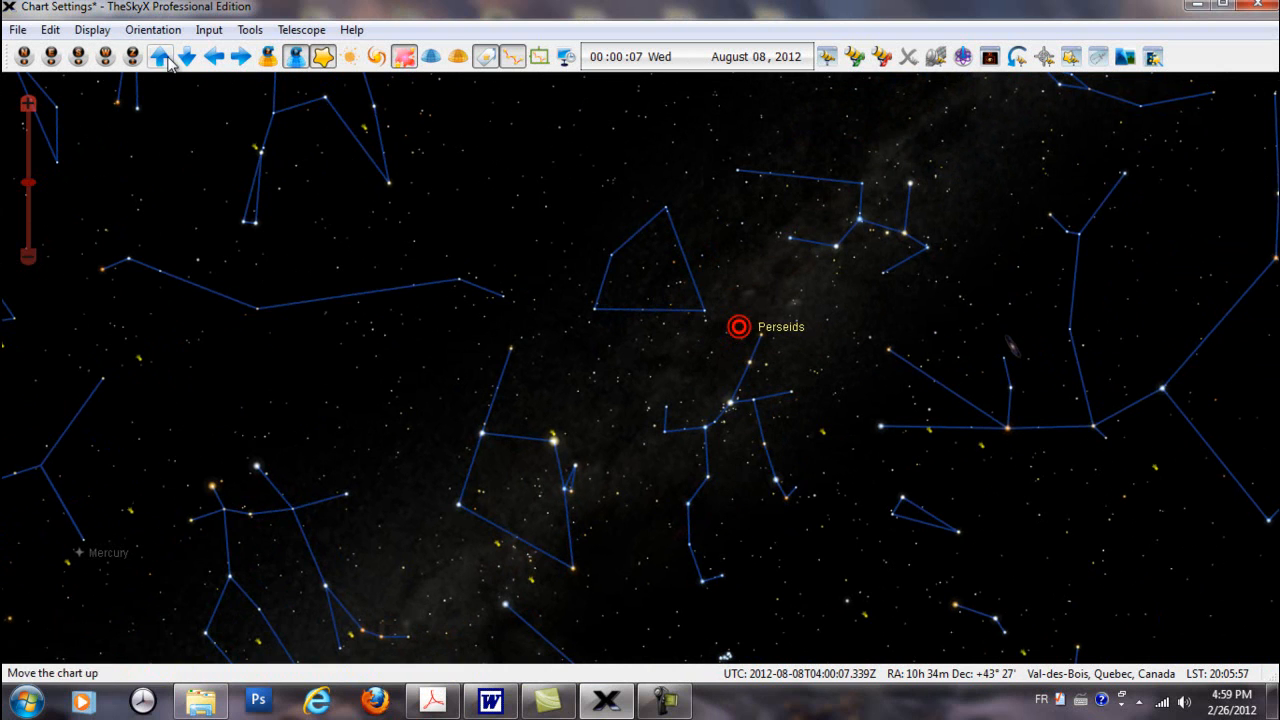
{"action": "left_click", "coordinate": [98, 32]}
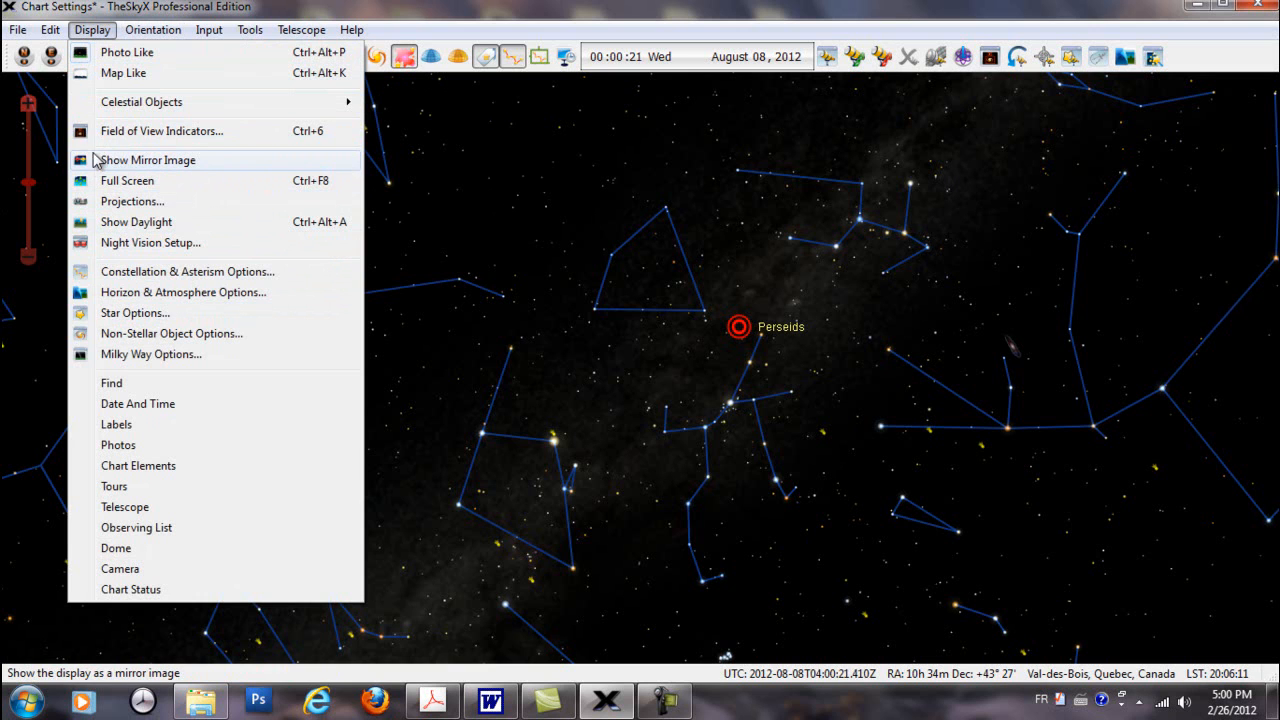
{"action": "mouse_move", "coordinate": [153, 32]}
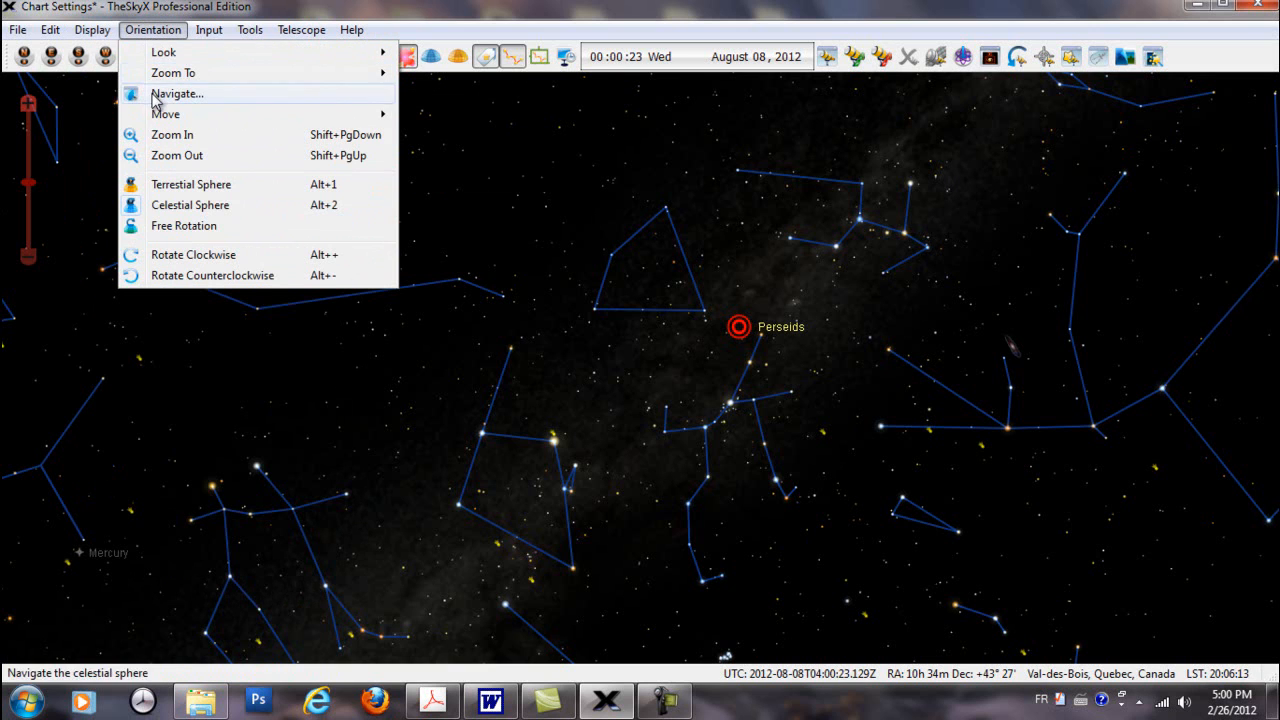
{"action": "mouse_move", "coordinate": [163, 55]}
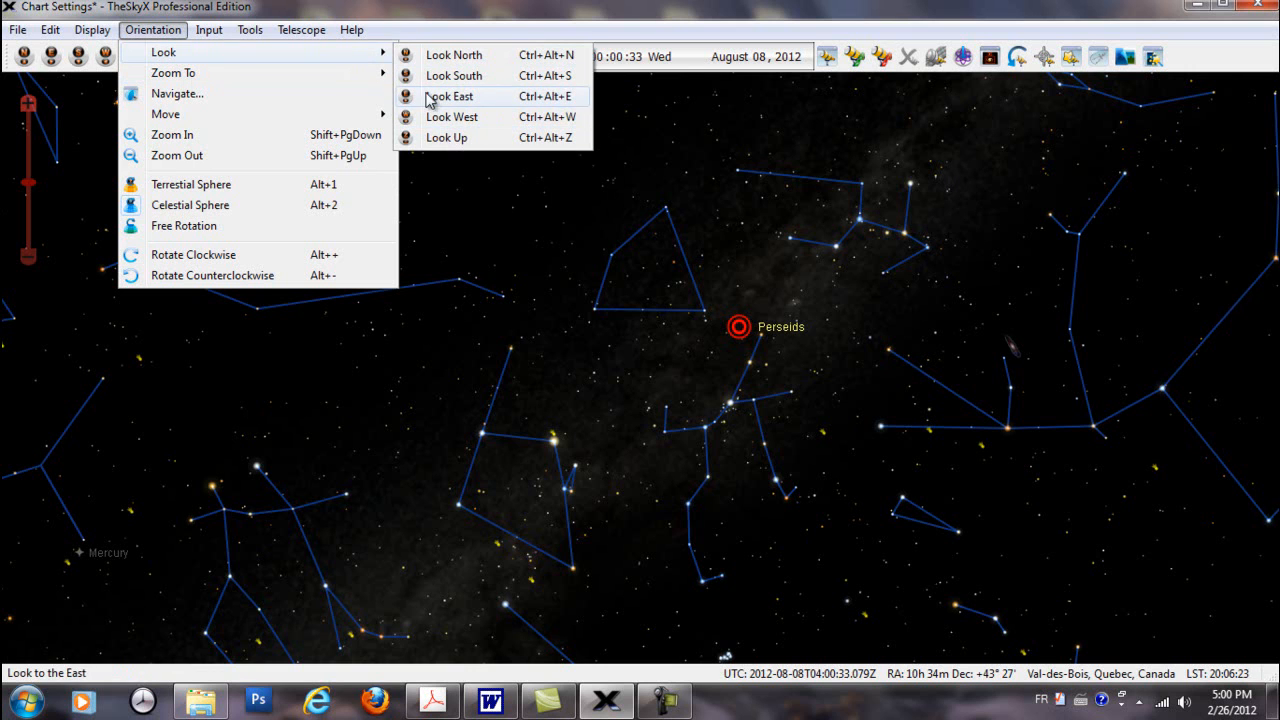
{"action": "left_click", "coordinate": [70, 72]}
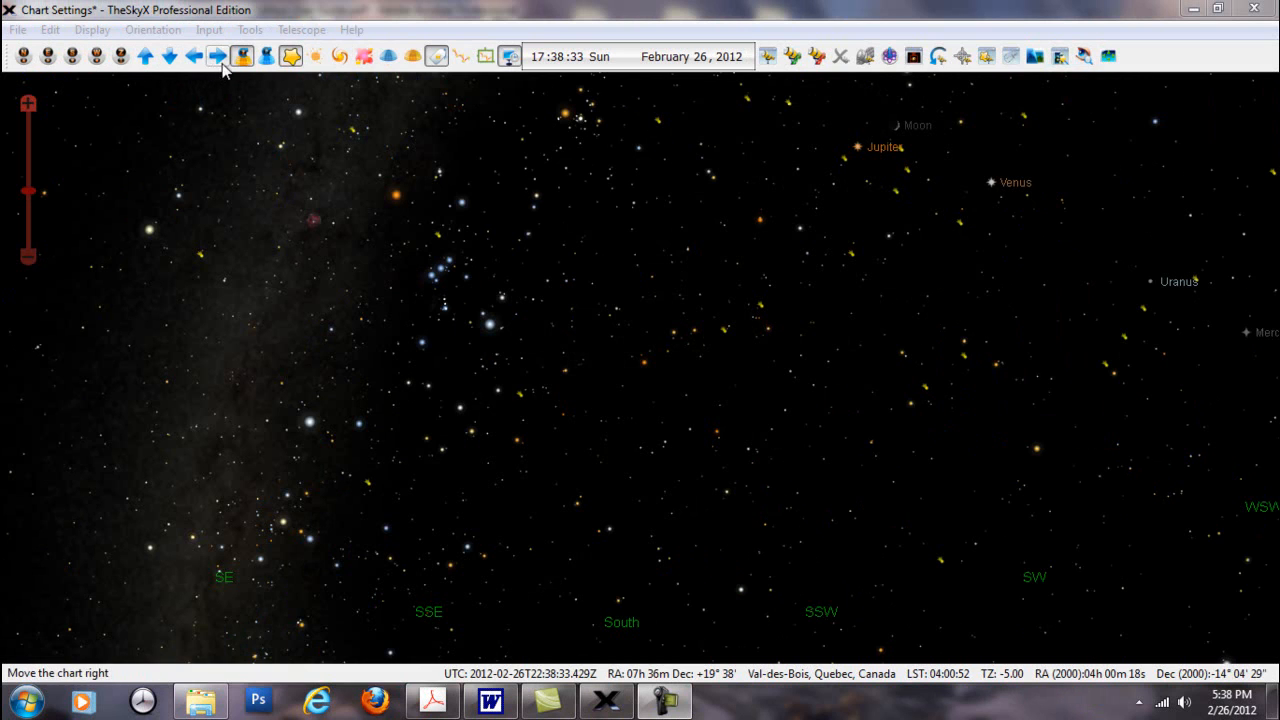
Turn the horizon grid on and off again, and do the same with the equatorial grid
{"action": "left_click", "coordinate": [392, 67]}
{"action": "left_click", "coordinate": [392, 67]}
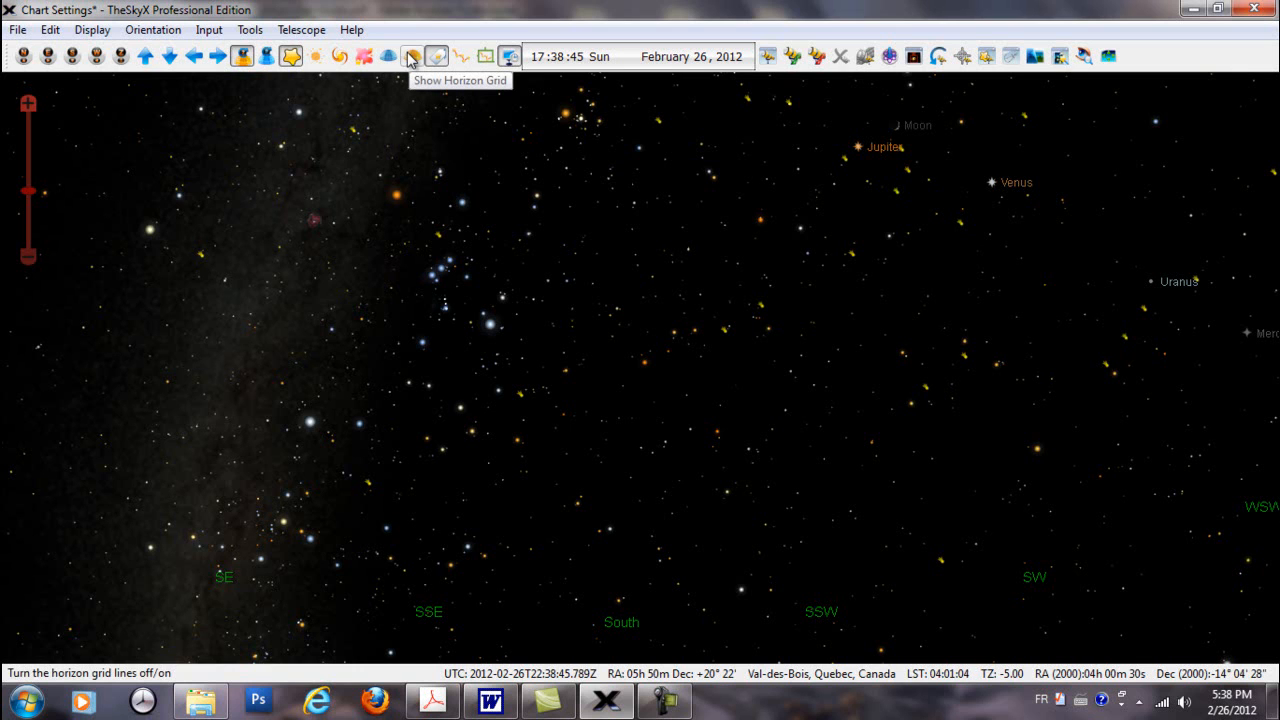
{"action": "left_click", "coordinate": [413, 57]}
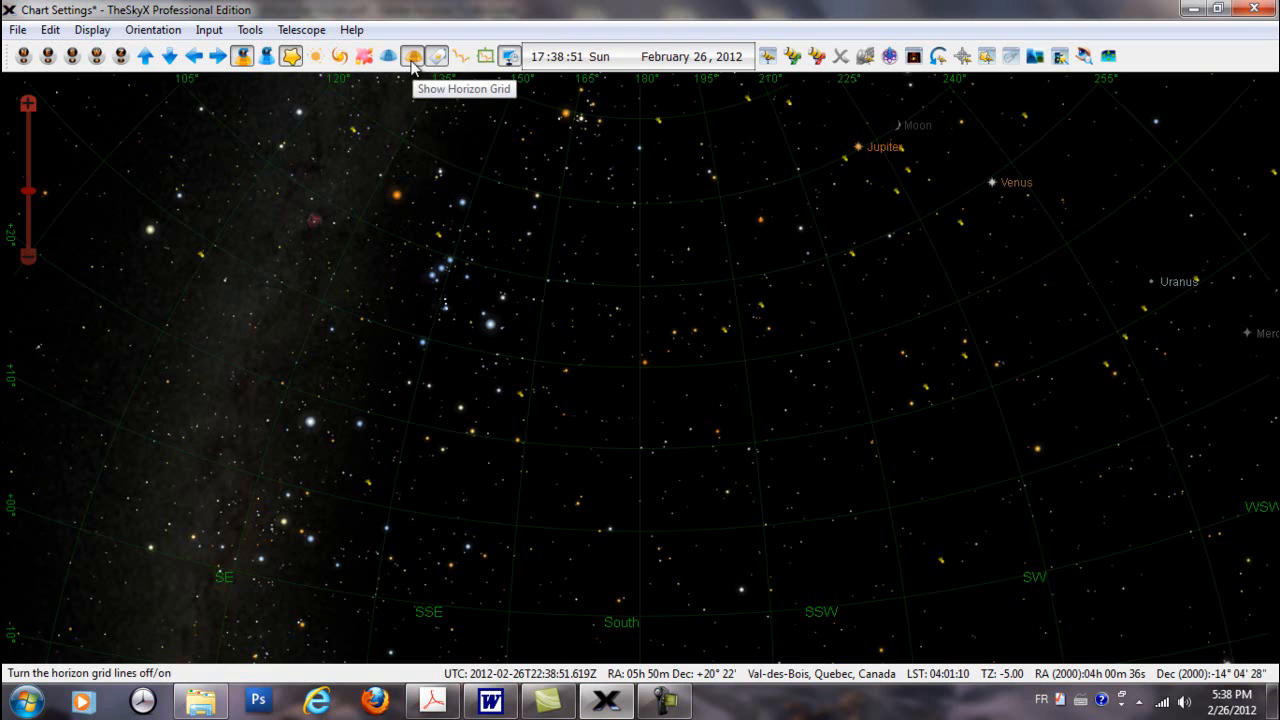
{"action": "left_click", "coordinate": [413, 60]}
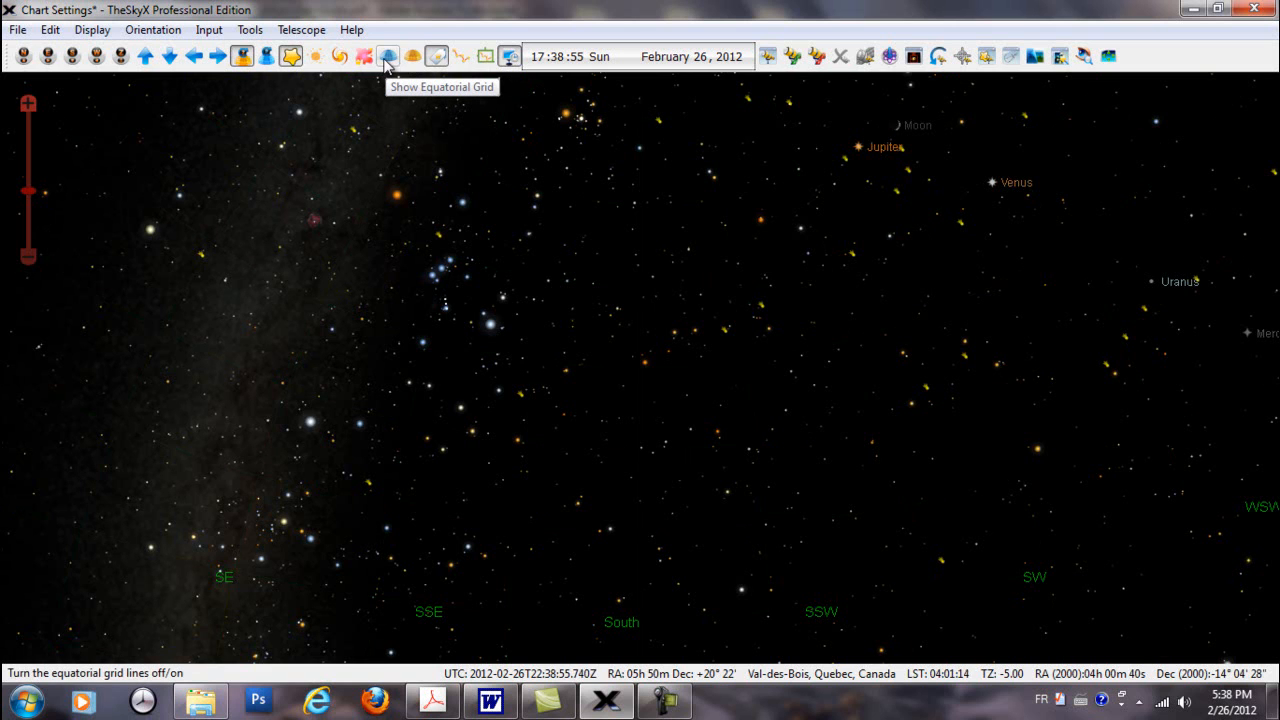
{"action": "left_click", "coordinate": [387, 60]}
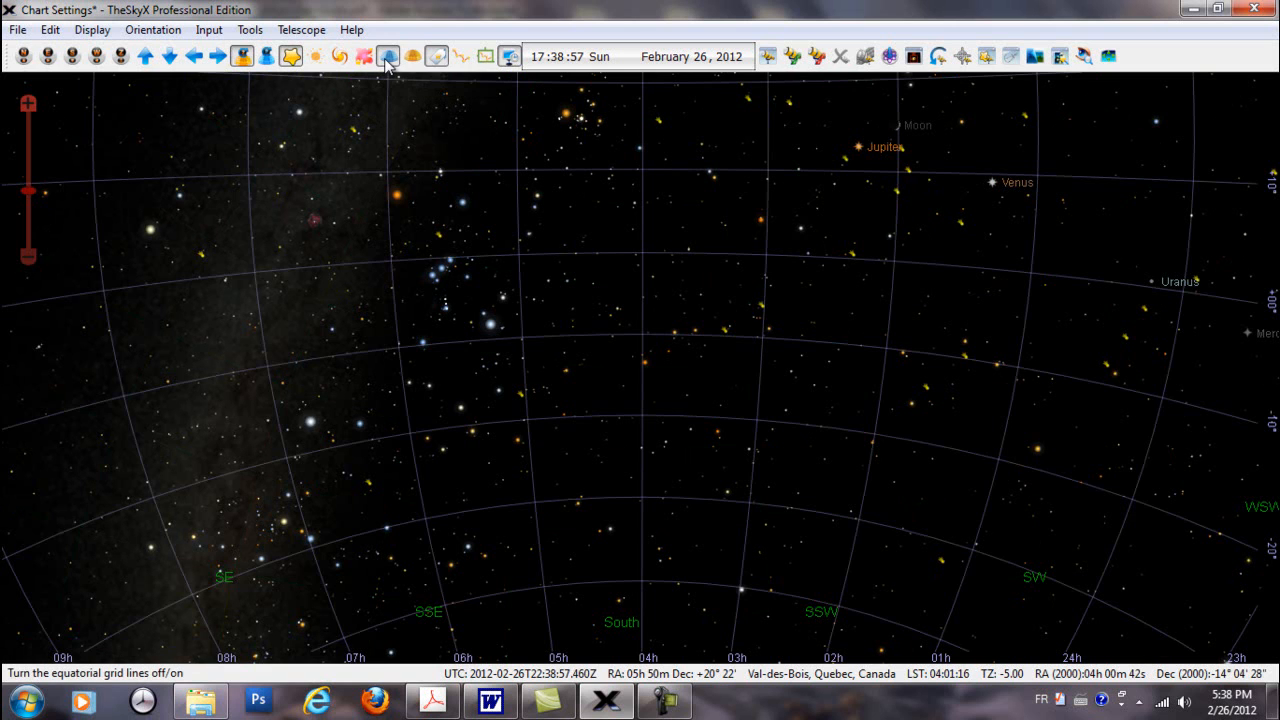
{"action": "left_click", "coordinate": [387, 60]}
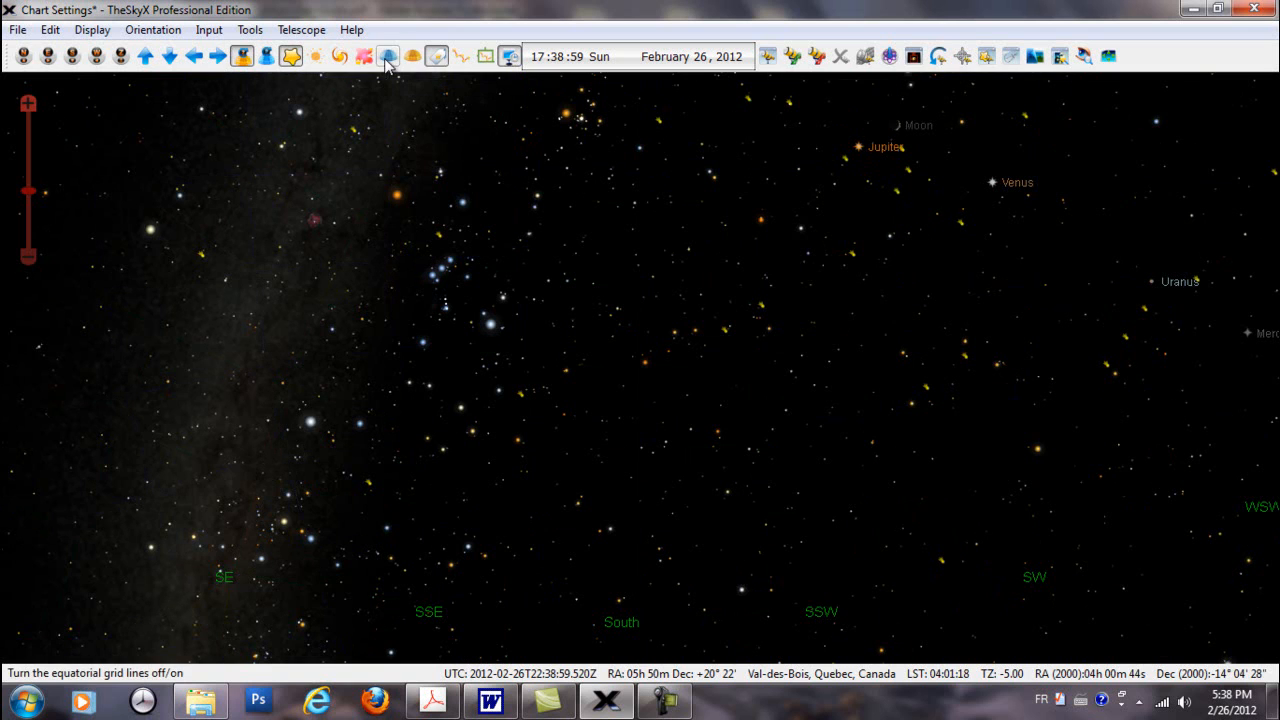
Show the constellation lines and constellation boundaries, hiding both once before turning them back on
{"action": "left_click", "coordinate": [462, 58]}
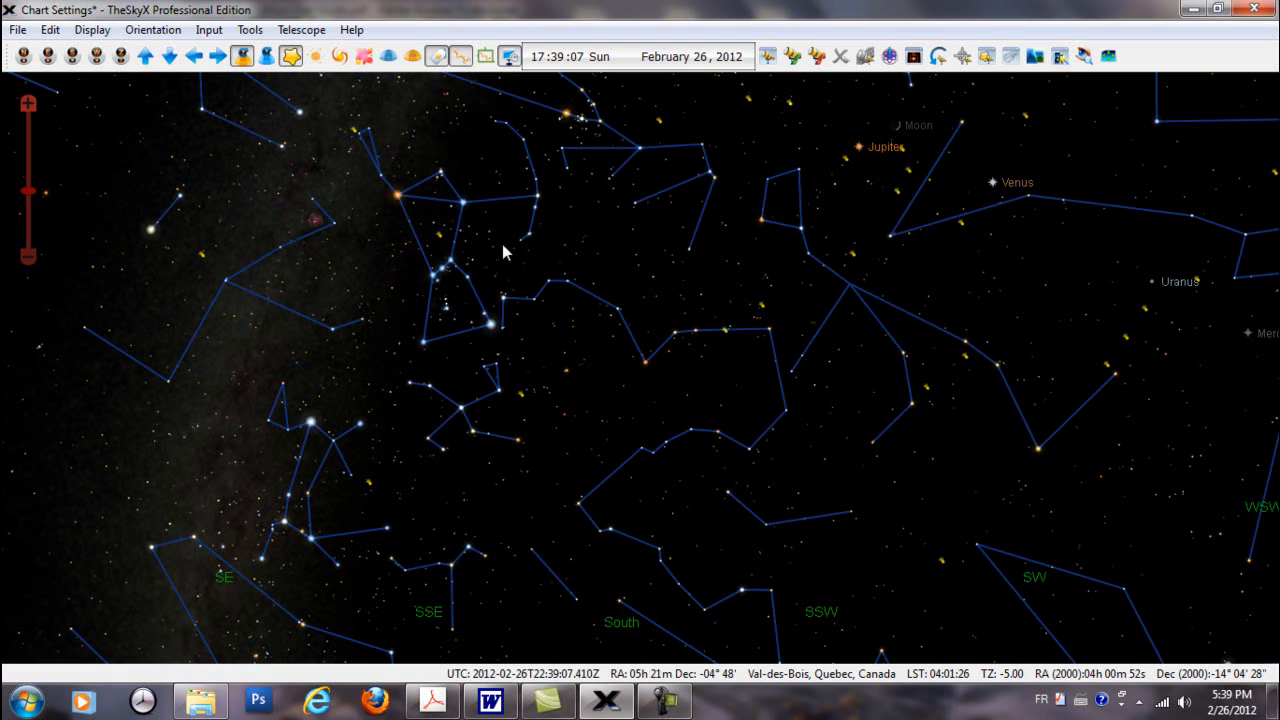
{"action": "left_click", "coordinate": [486, 60]}
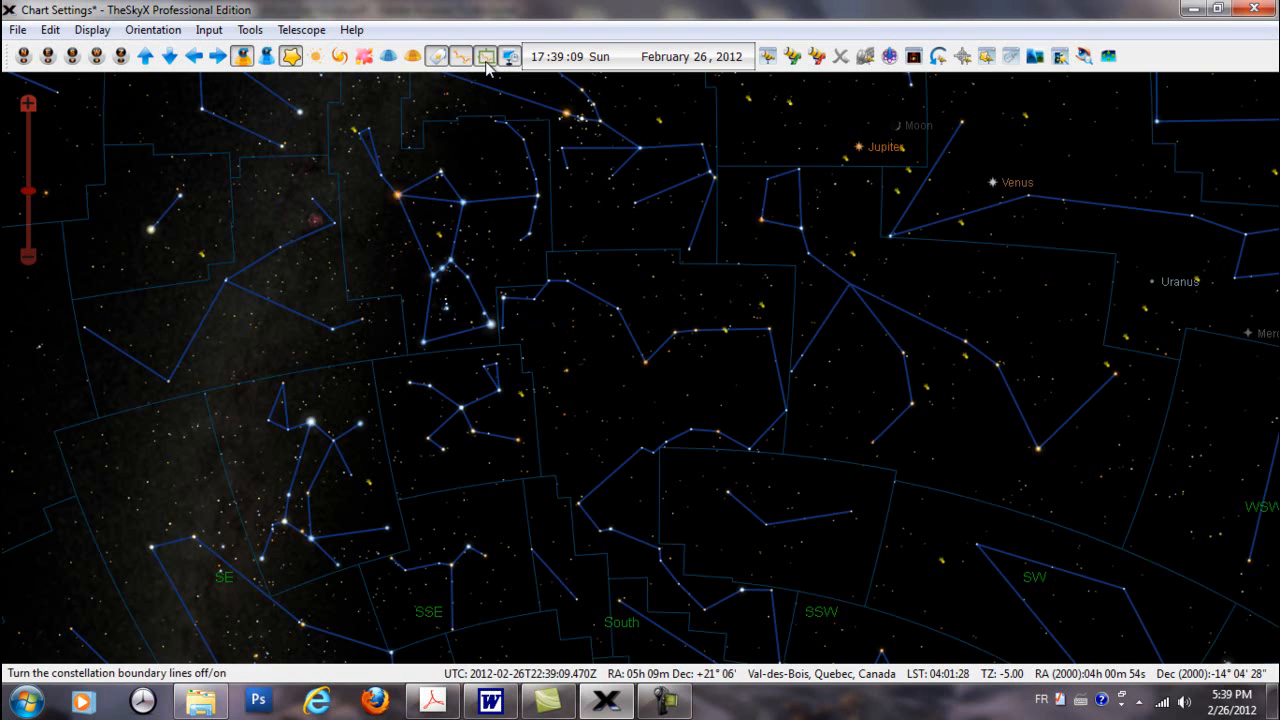
{"action": "left_click", "coordinate": [486, 60]}
{"action": "left_click", "coordinate": [462, 58]}
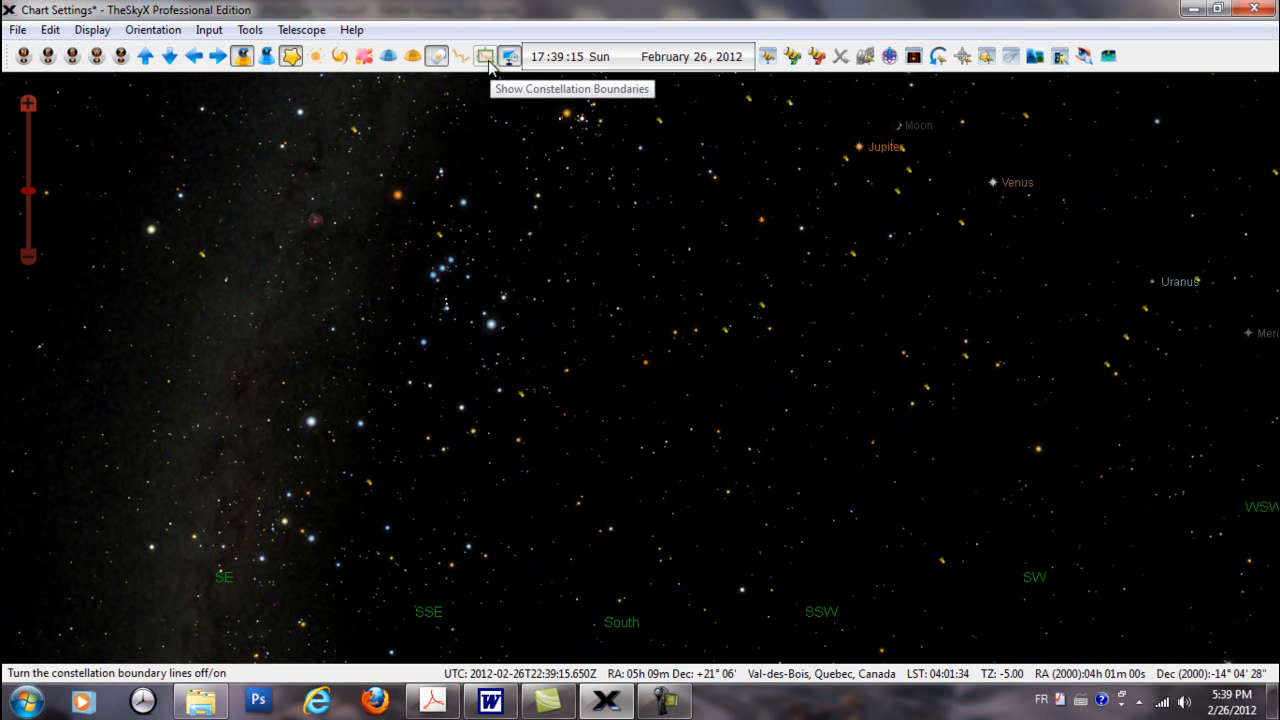
{"action": "left_click", "coordinate": [486, 58]}
{"action": "left_click", "coordinate": [462, 58]}
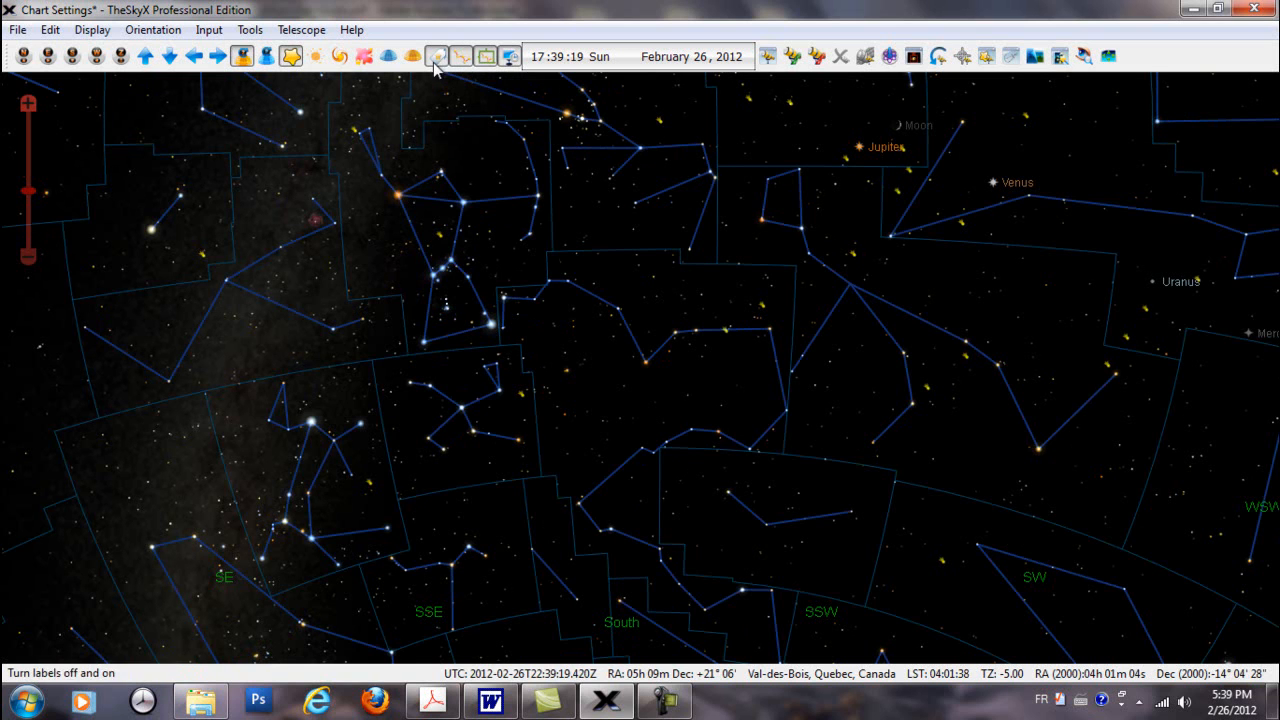
Toggle the stars off and back on, and turn off the constellation lines and boundaries
{"action": "left_click", "coordinate": [290, 57]}
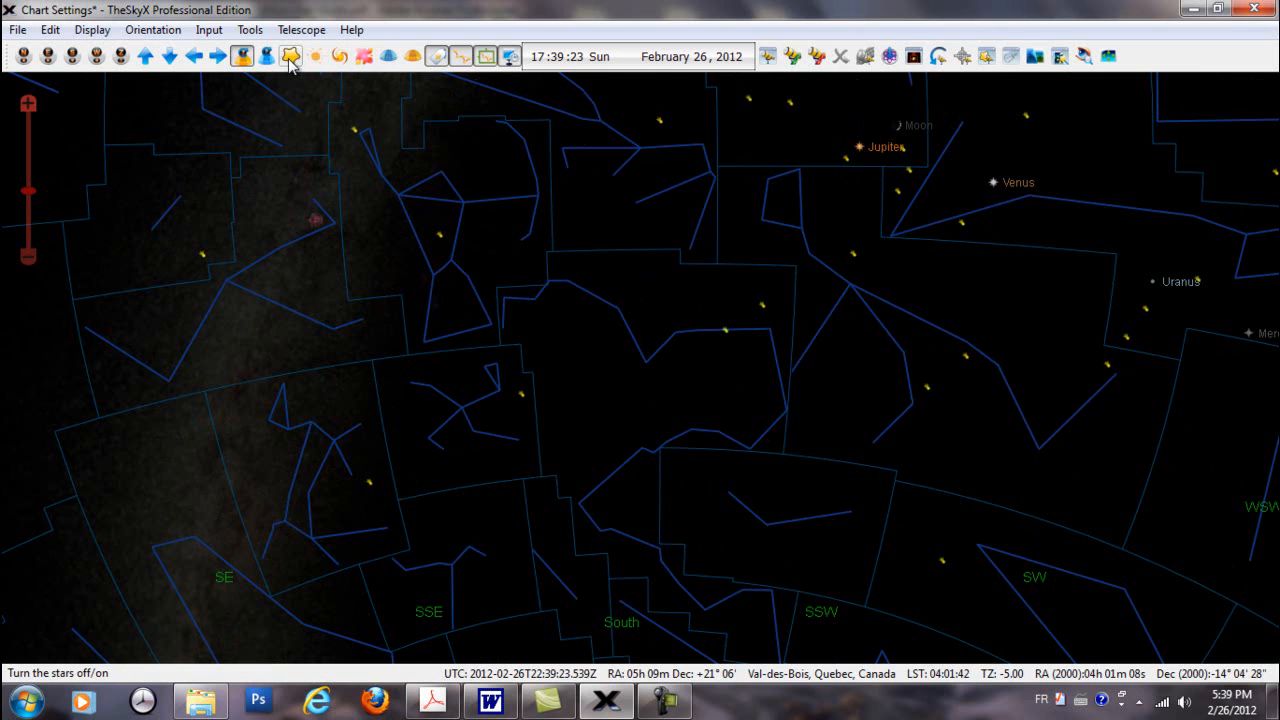
{"action": "left_click", "coordinate": [290, 57]}
{"action": "left_click", "coordinate": [290, 57]}
{"action": "left_click", "coordinate": [290, 57]}
{"action": "left_click", "coordinate": [461, 57]}
{"action": "left_click", "coordinate": [486, 57]}
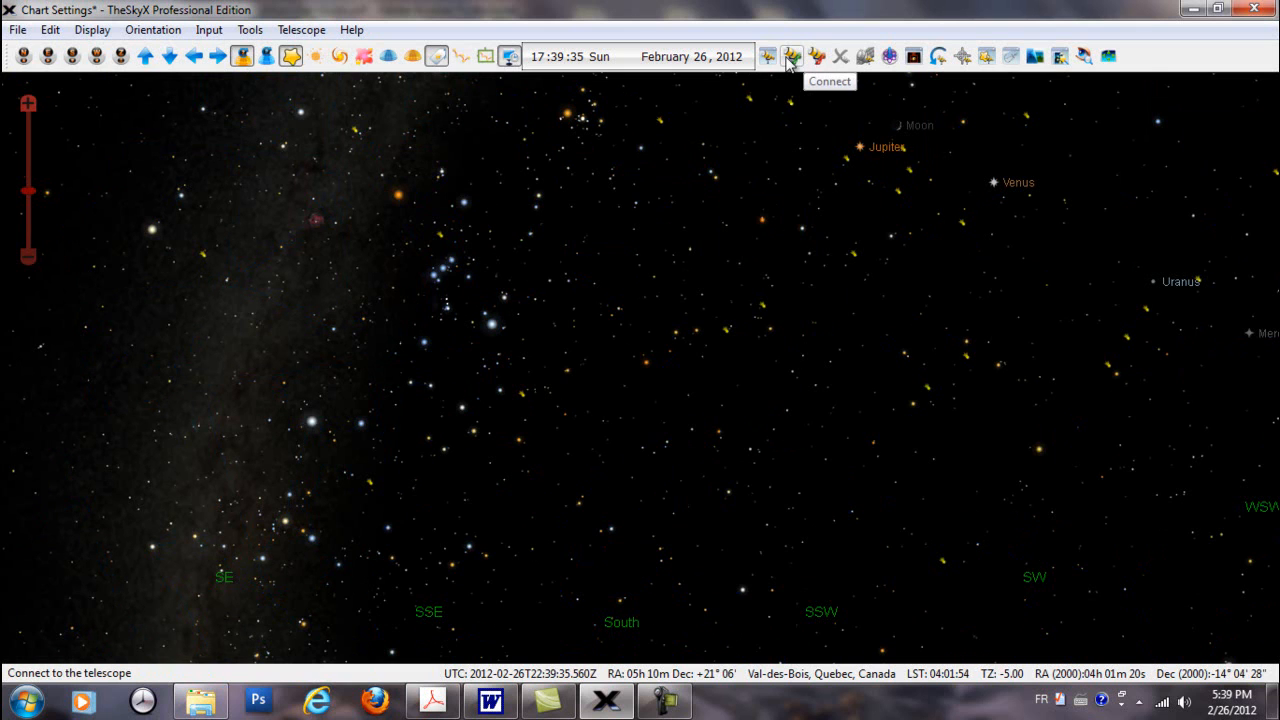
Open the toolbar preferences and hide the Small Screen Toolbar
{"action": "left_click", "coordinate": [256, 33]}
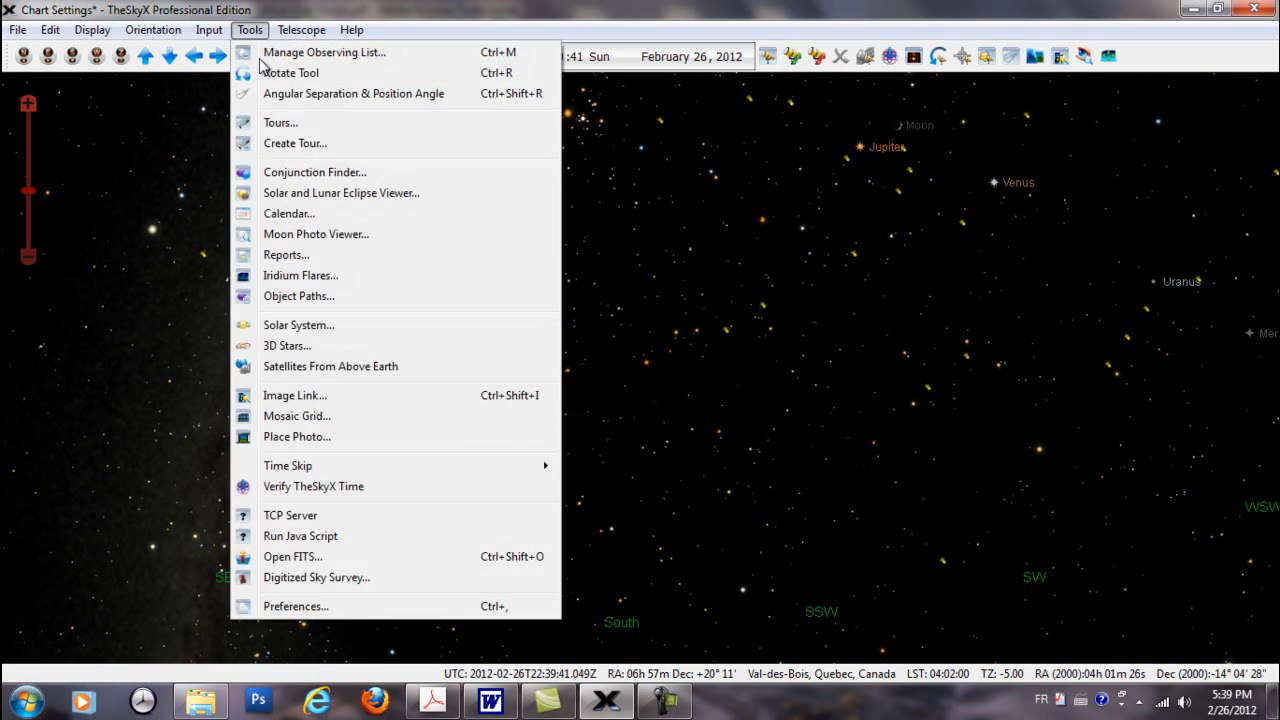
{"action": "left_click", "coordinate": [308, 618]}
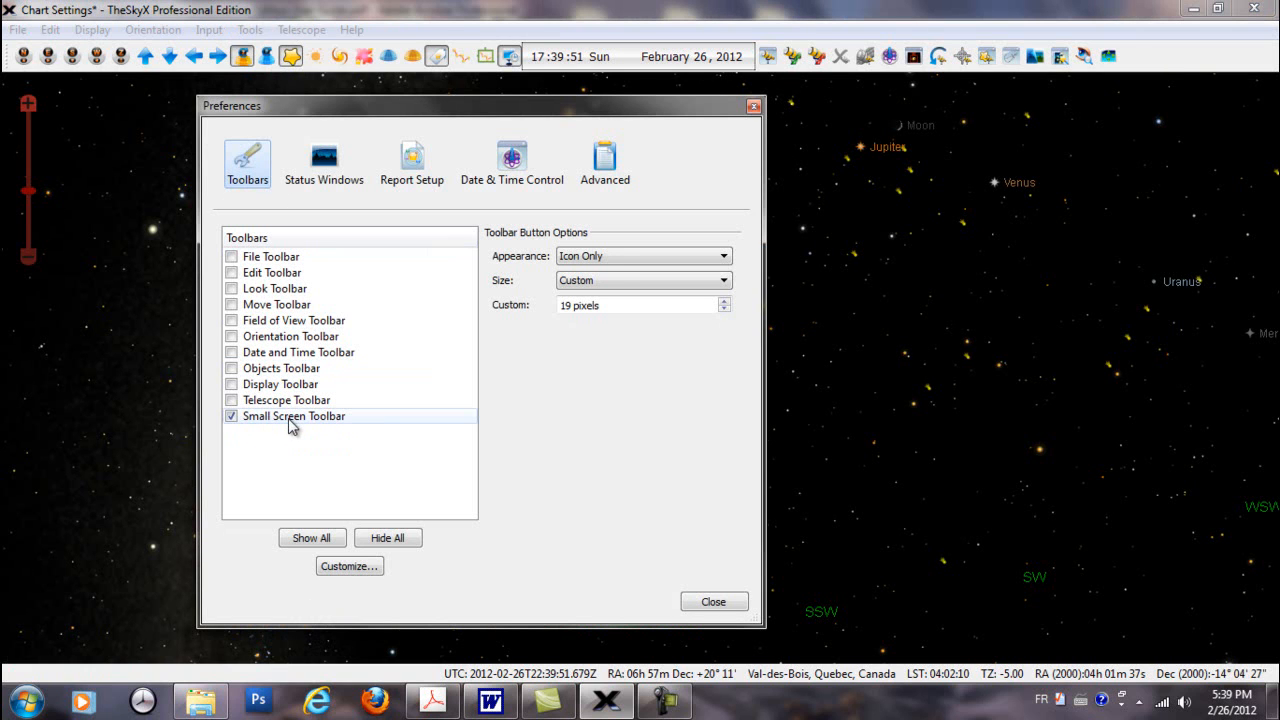
{"action": "left_click", "coordinate": [232, 416]}
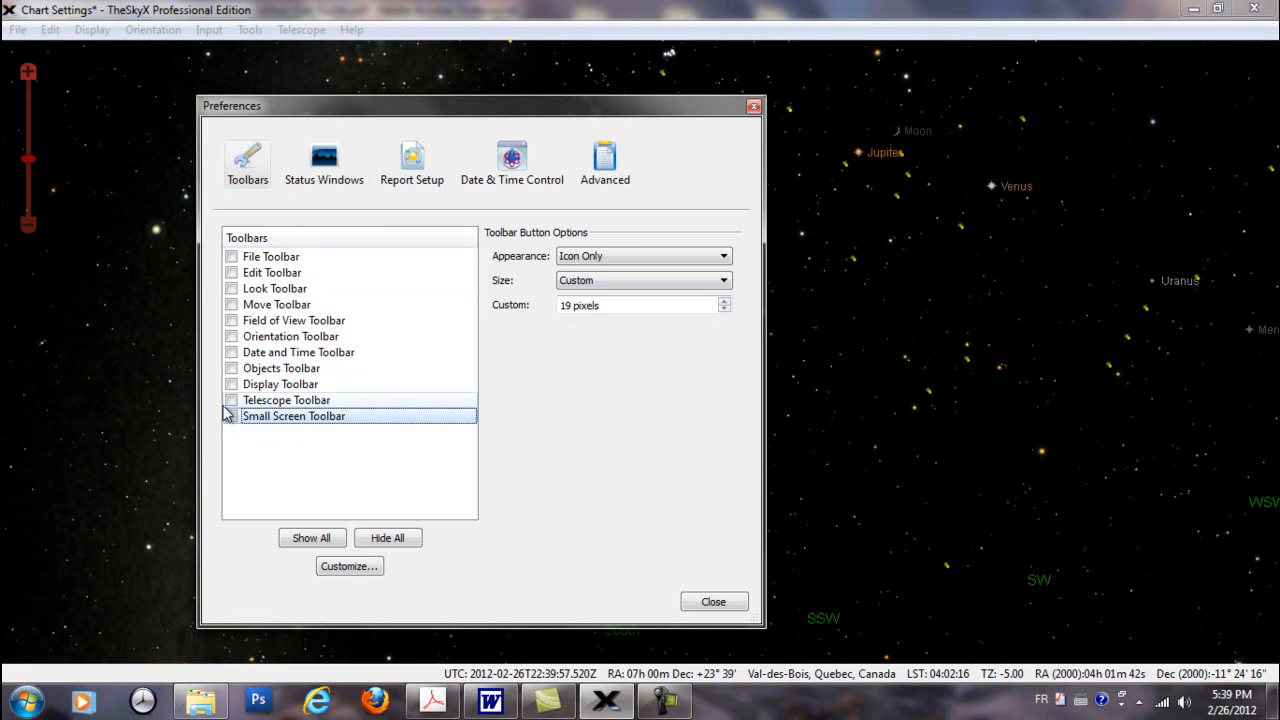
Show the File, Edit, Look and Objects toolbars
{"action": "left_click", "coordinate": [232, 257]}
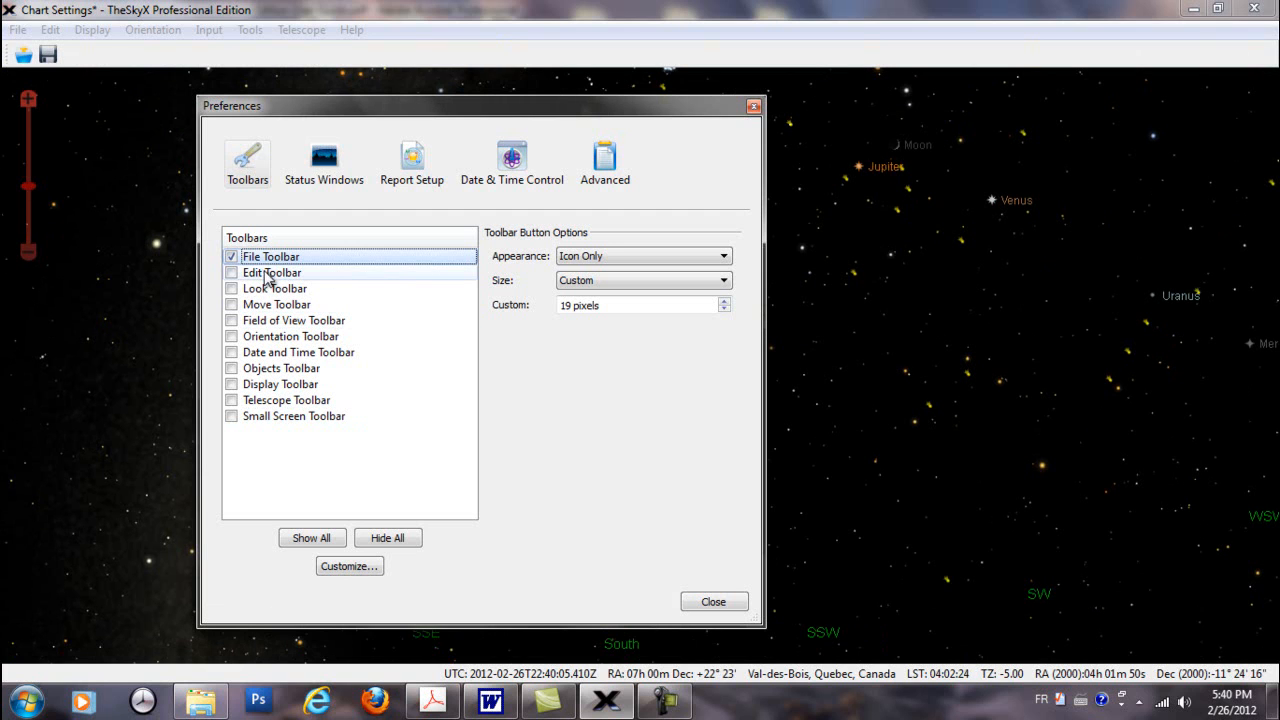
{"action": "left_click", "coordinate": [231, 273]}
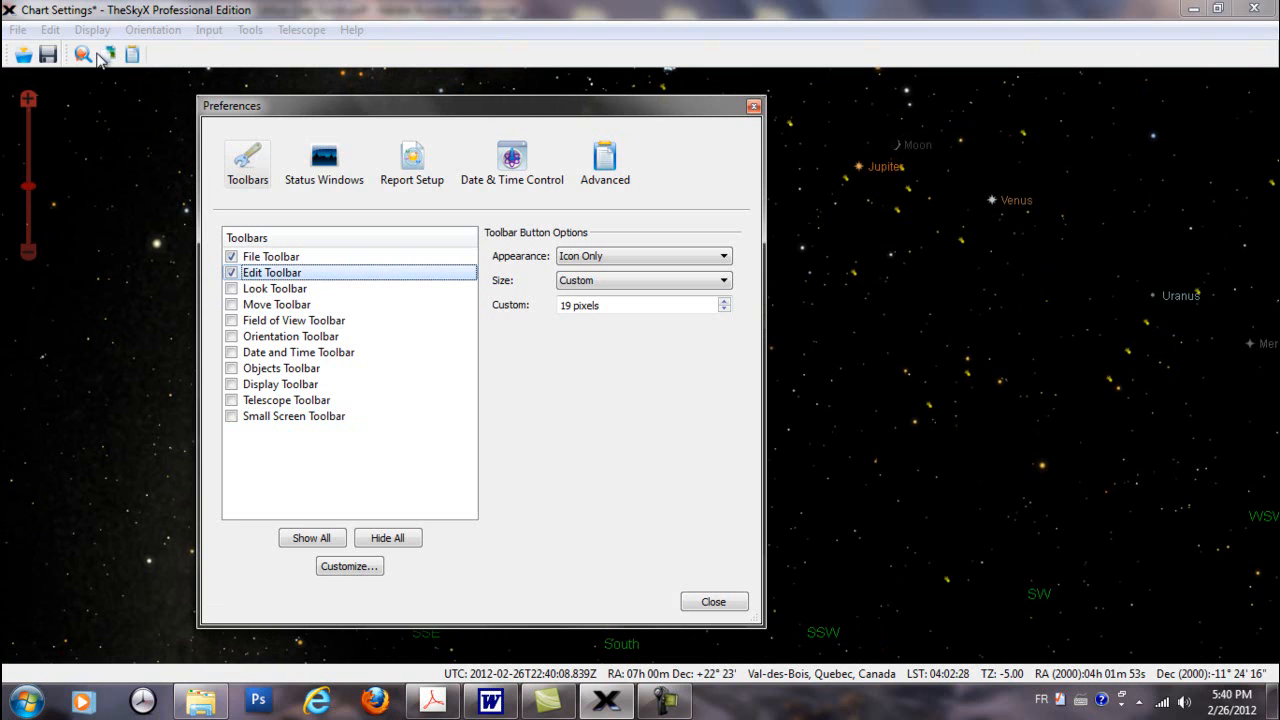
{"action": "left_click", "coordinate": [232, 290]}
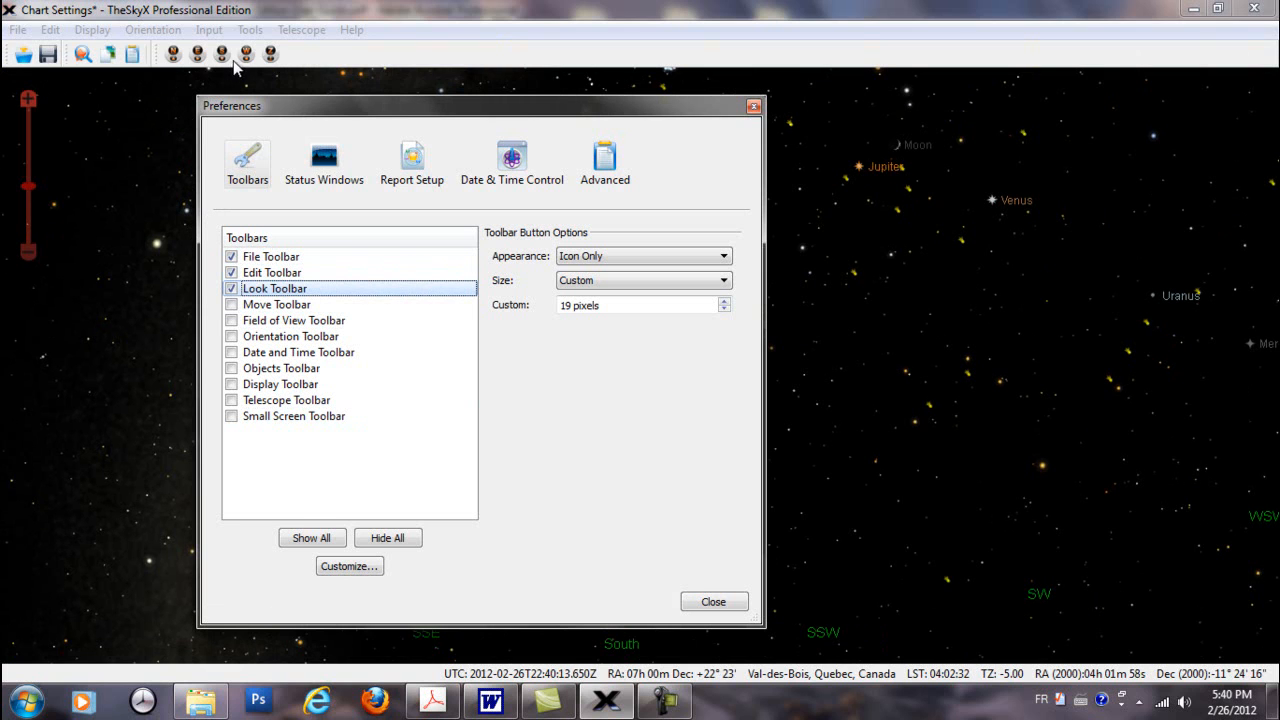
{"action": "left_click", "coordinate": [231, 369]}
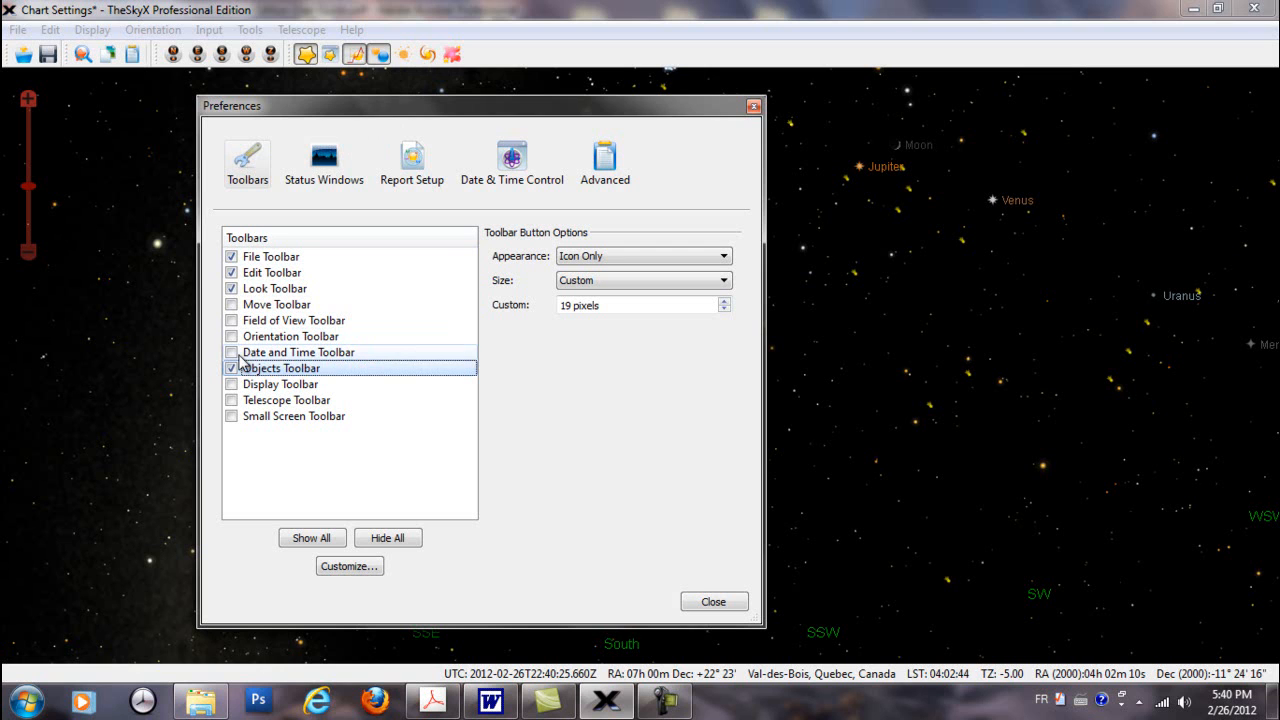
Hide the File, Edit, Look and Objects toolbars and show the Small Screen Toolbar again
{"action": "left_click", "coordinate": [229, 256]}
{"action": "left_click", "coordinate": [231, 259]}
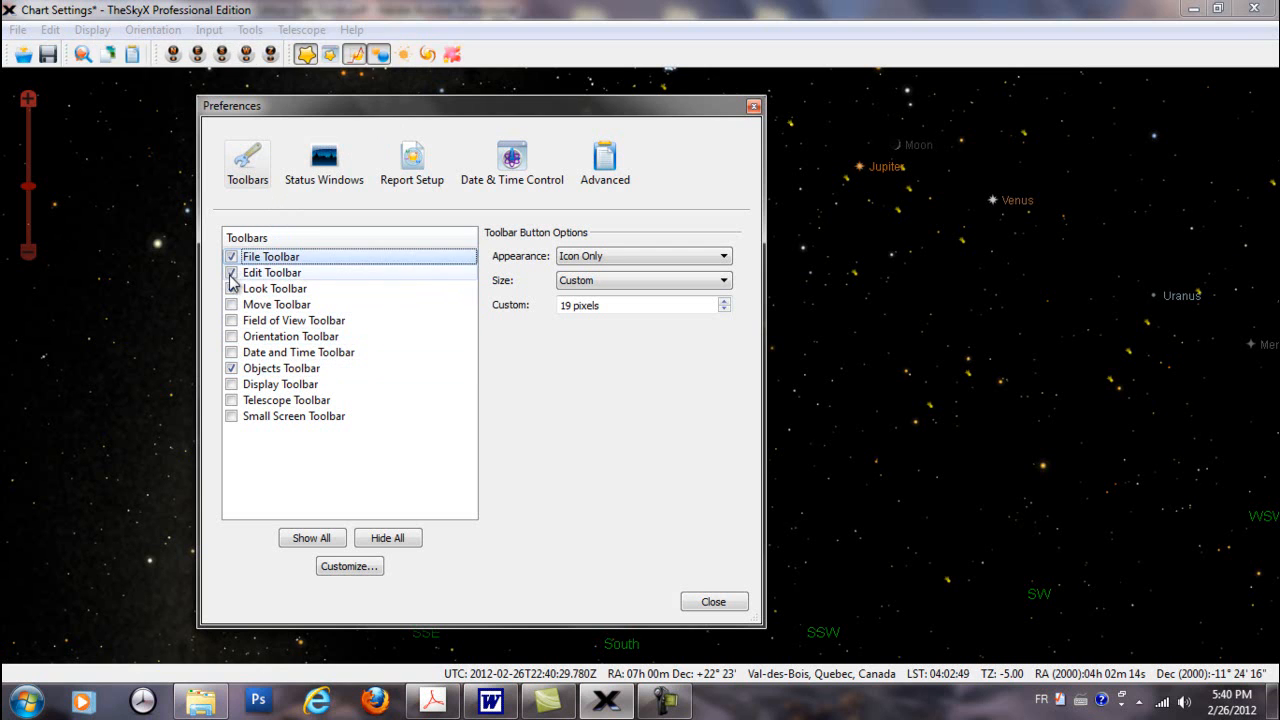
{"action": "left_click", "coordinate": [231, 289]}
{"action": "left_click", "coordinate": [231, 272]}
{"action": "left_click", "coordinate": [233, 257]}
{"action": "left_click", "coordinate": [232, 367]}
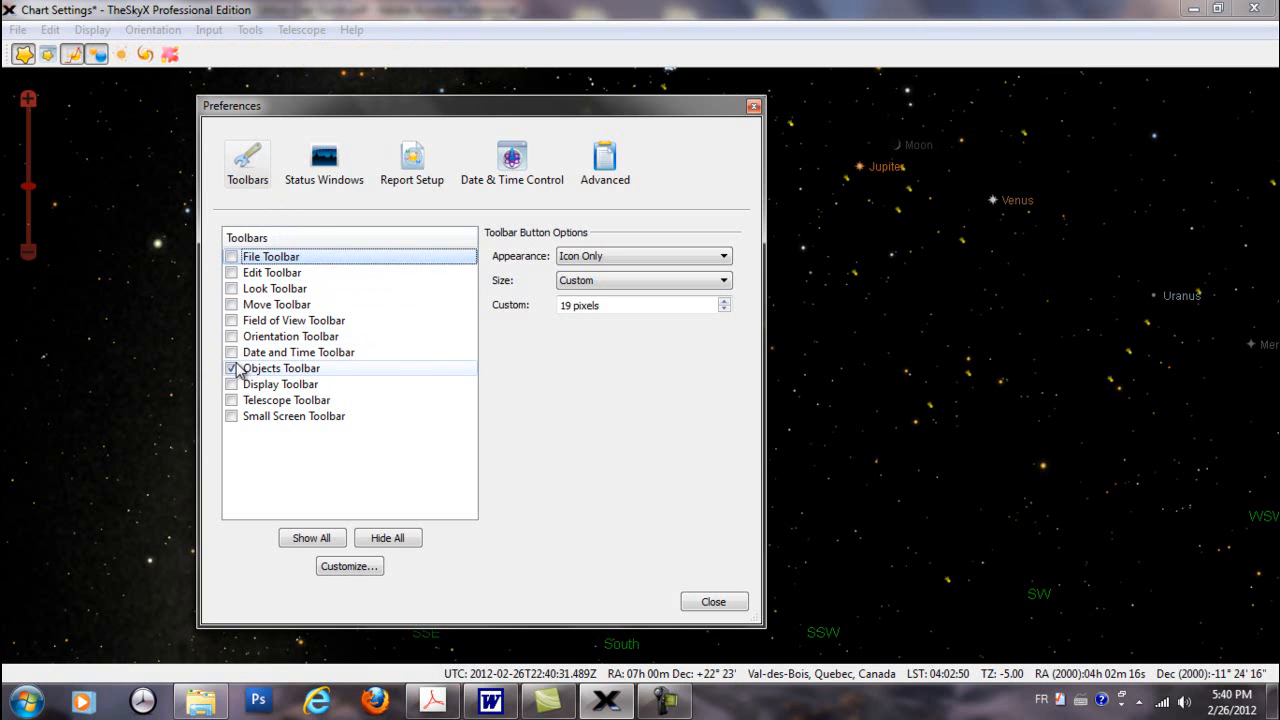
{"action": "left_click", "coordinate": [231, 418]}
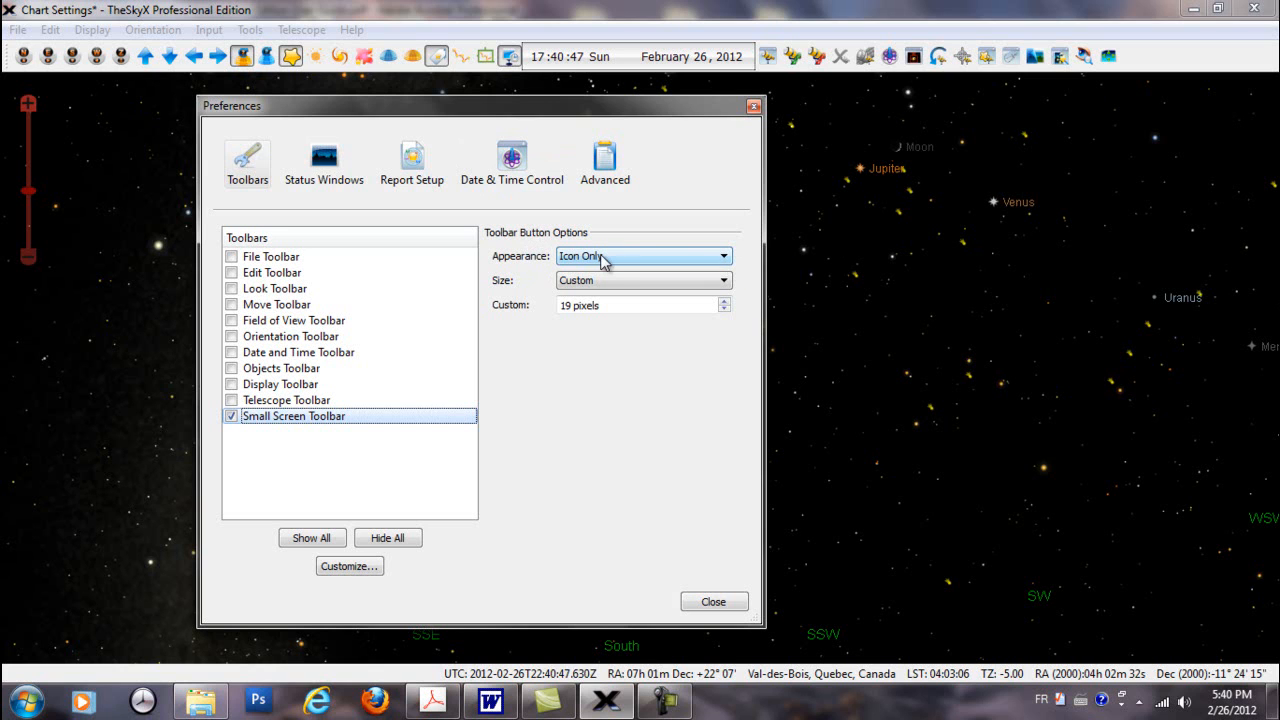
Try the toolbar button appearances Text Only, Text Right of Icon and Text Below Icon, and return to Icon Only
{"action": "left_click", "coordinate": [726, 257]}
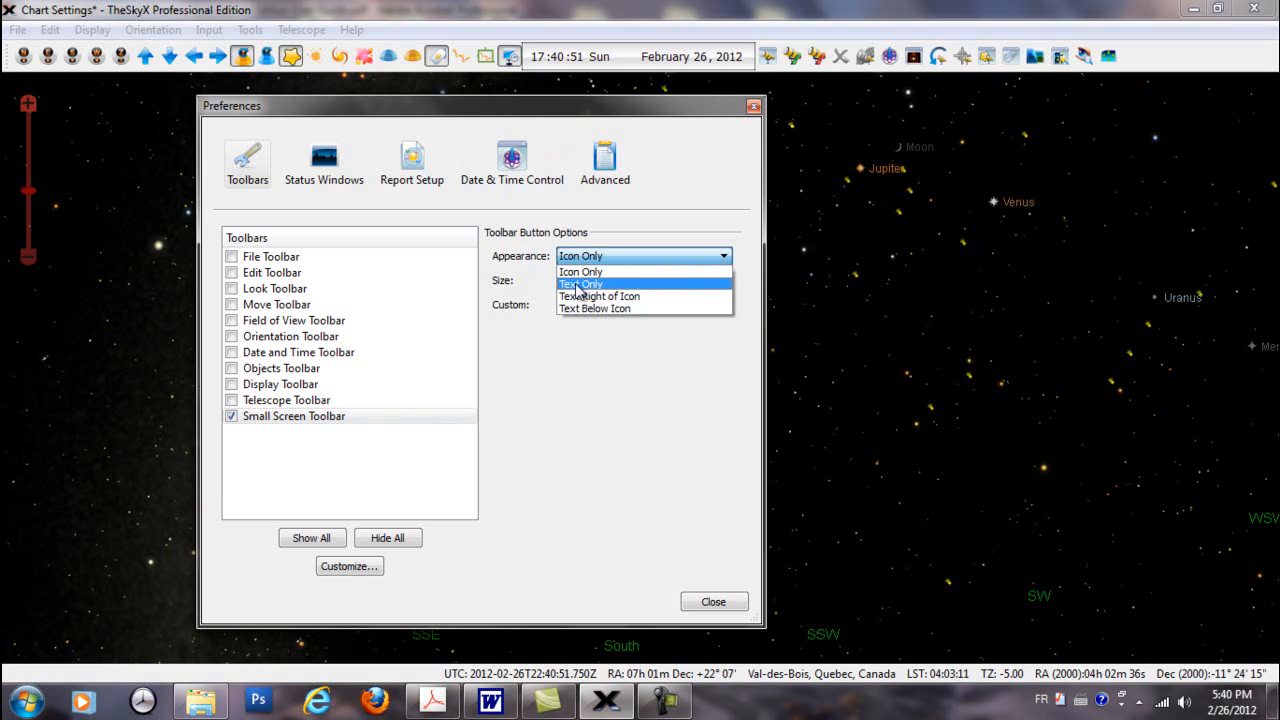
{"action": "left_click", "coordinate": [584, 285]}
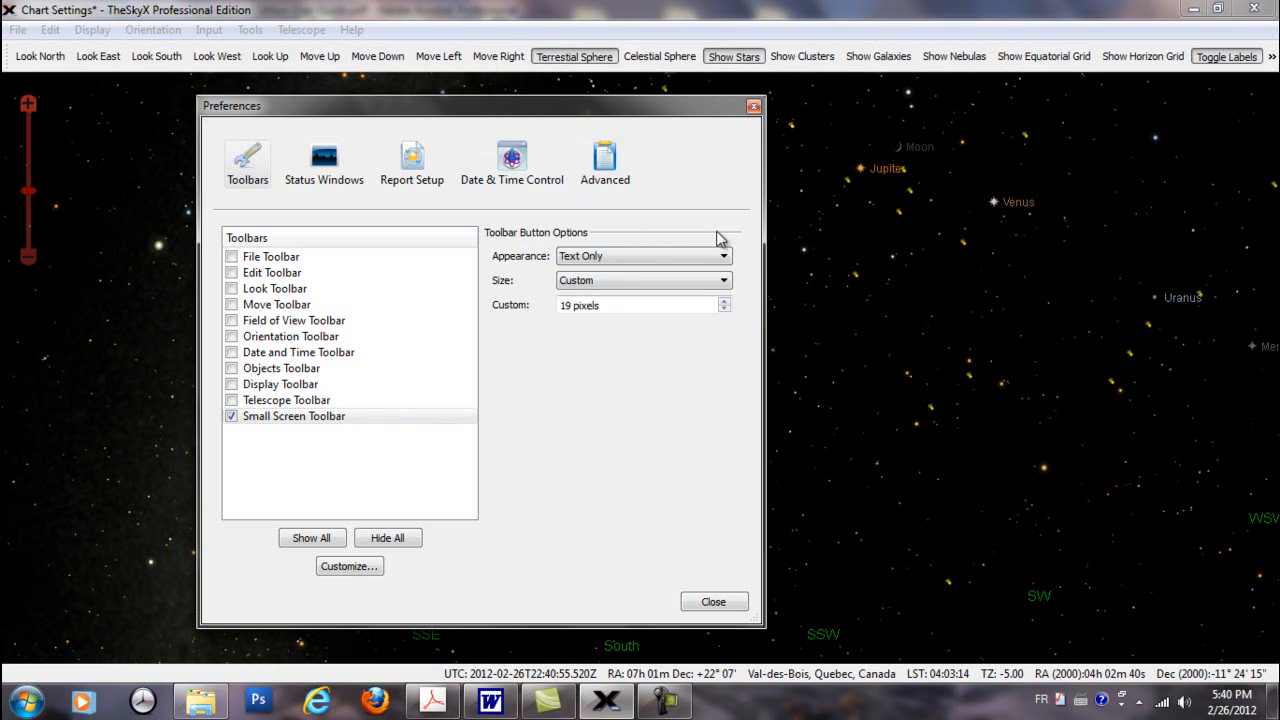
{"action": "left_click", "coordinate": [725, 262]}
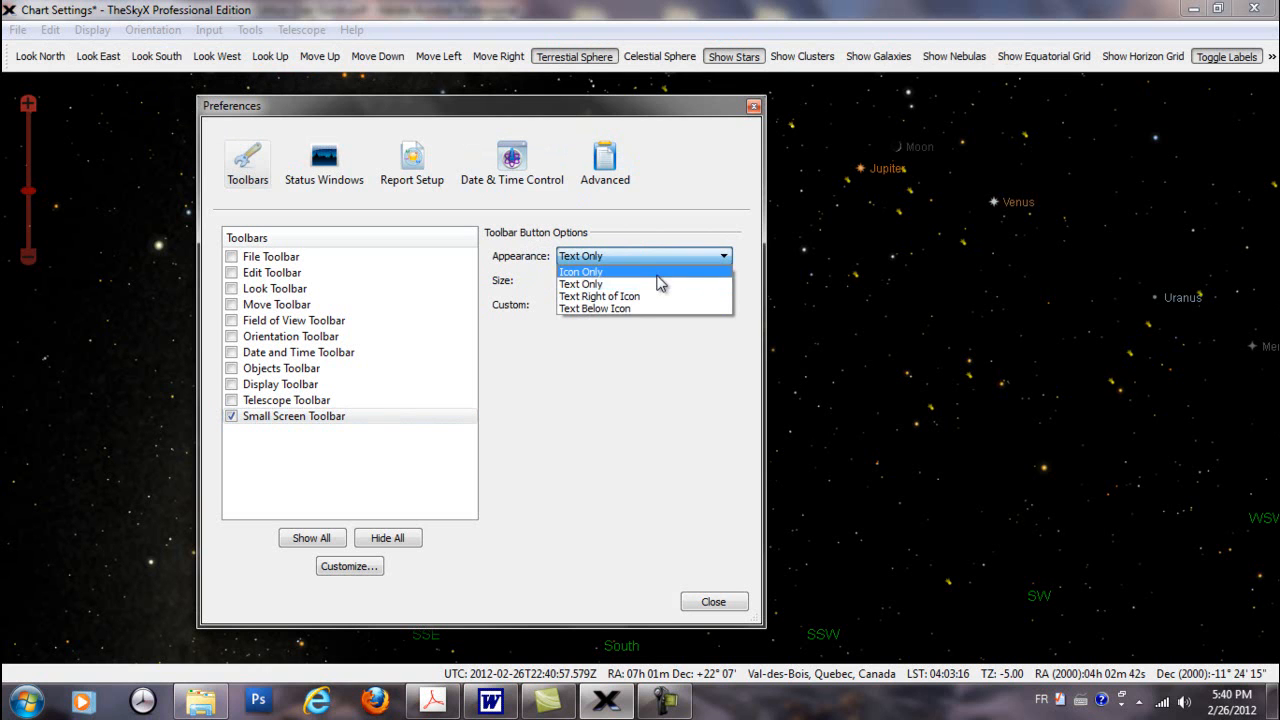
{"action": "left_click", "coordinate": [607, 297]}
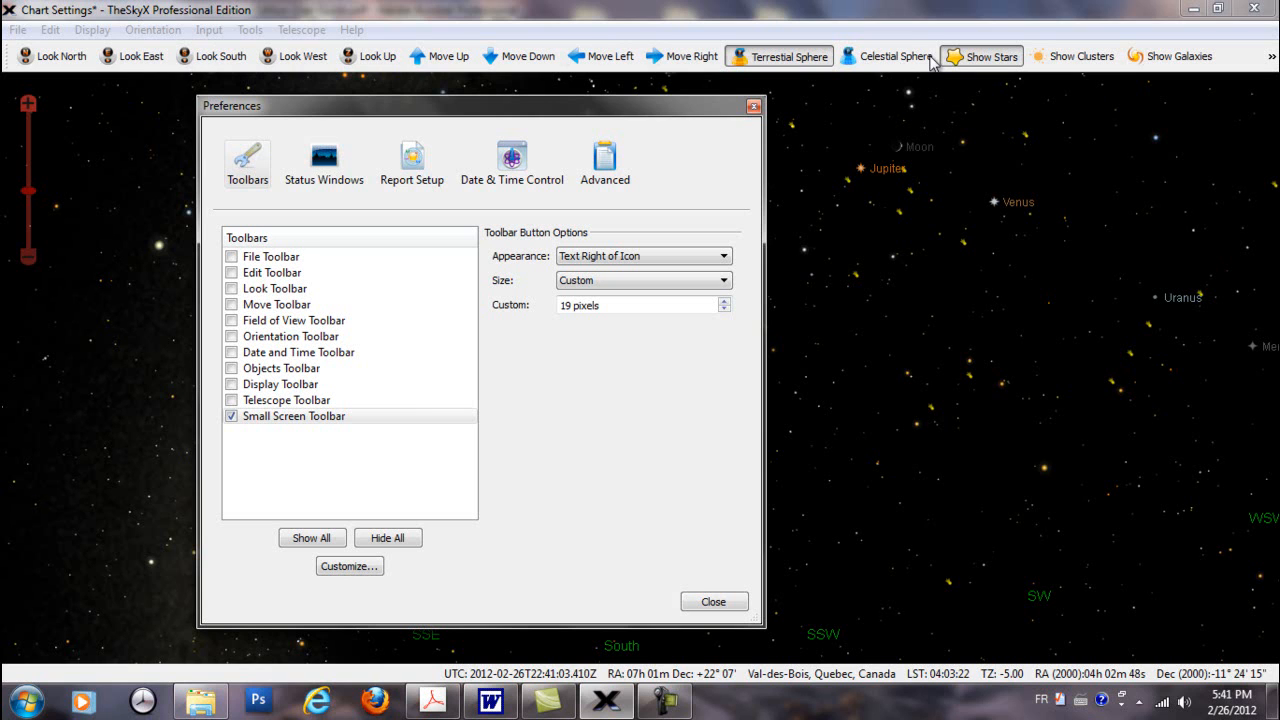
{"action": "left_click", "coordinate": [723, 258]}
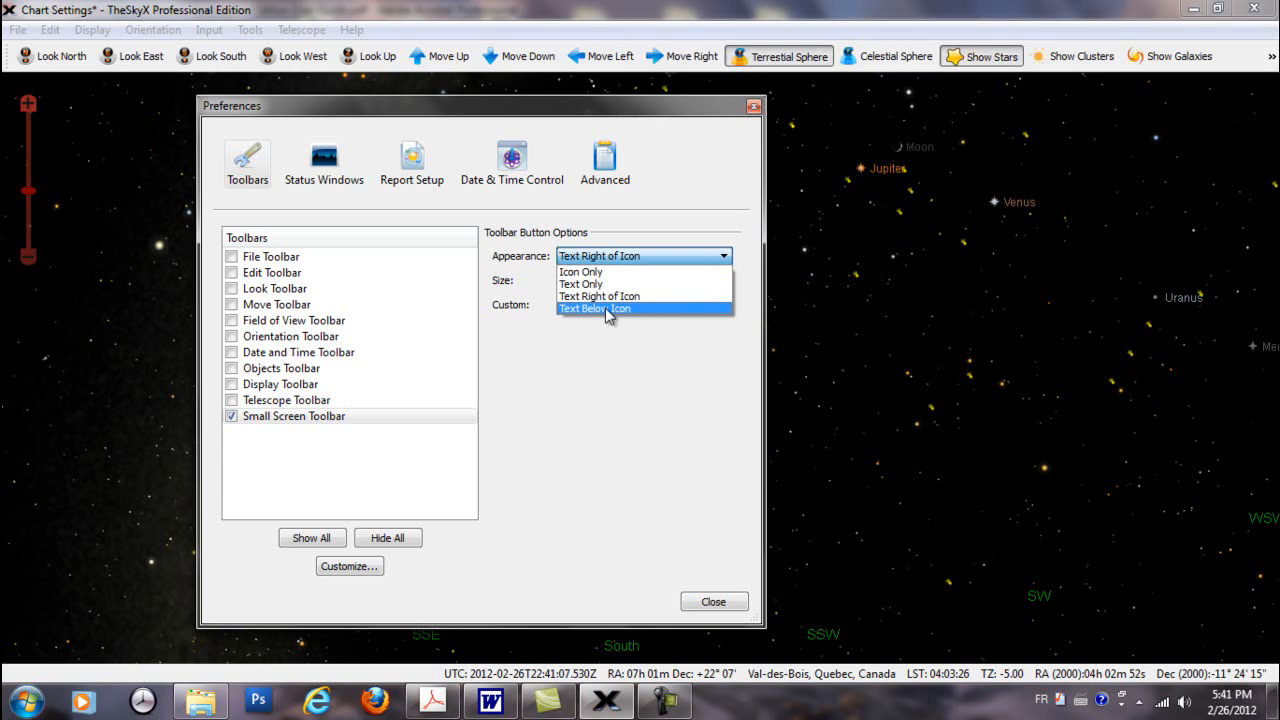
{"action": "left_click", "coordinate": [600, 309]}
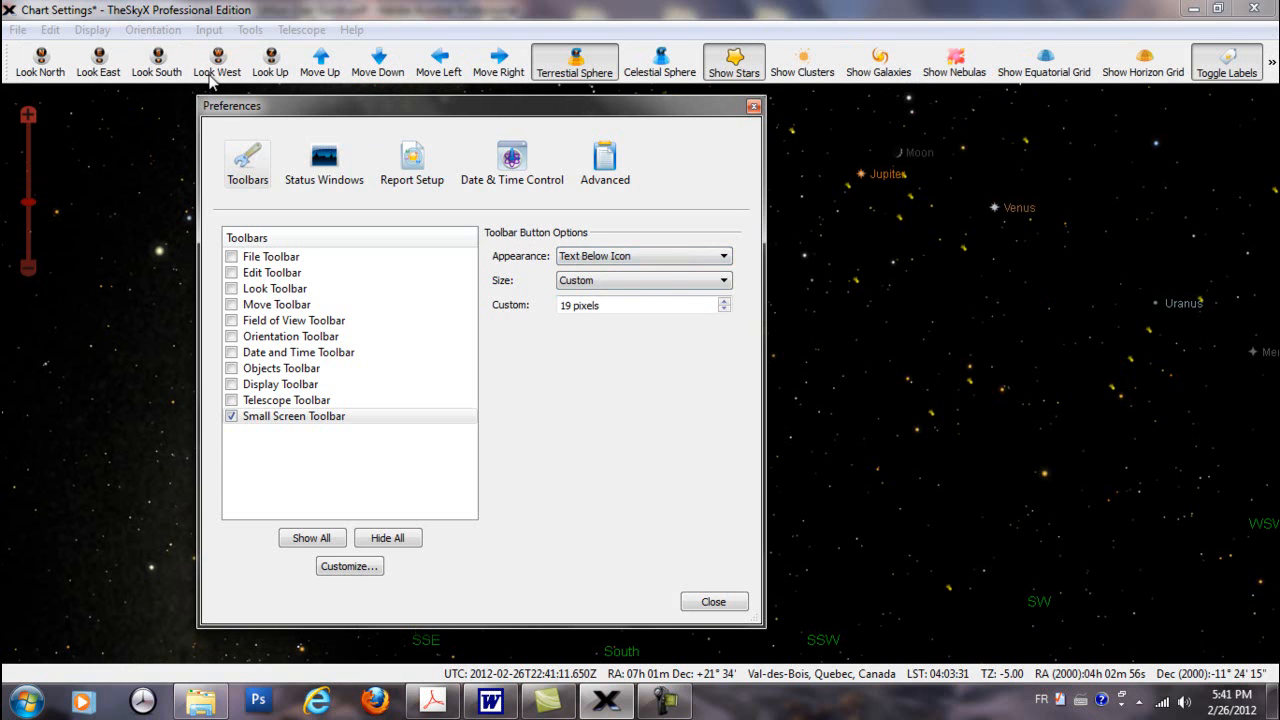
{"action": "left_click", "coordinate": [723, 259]}
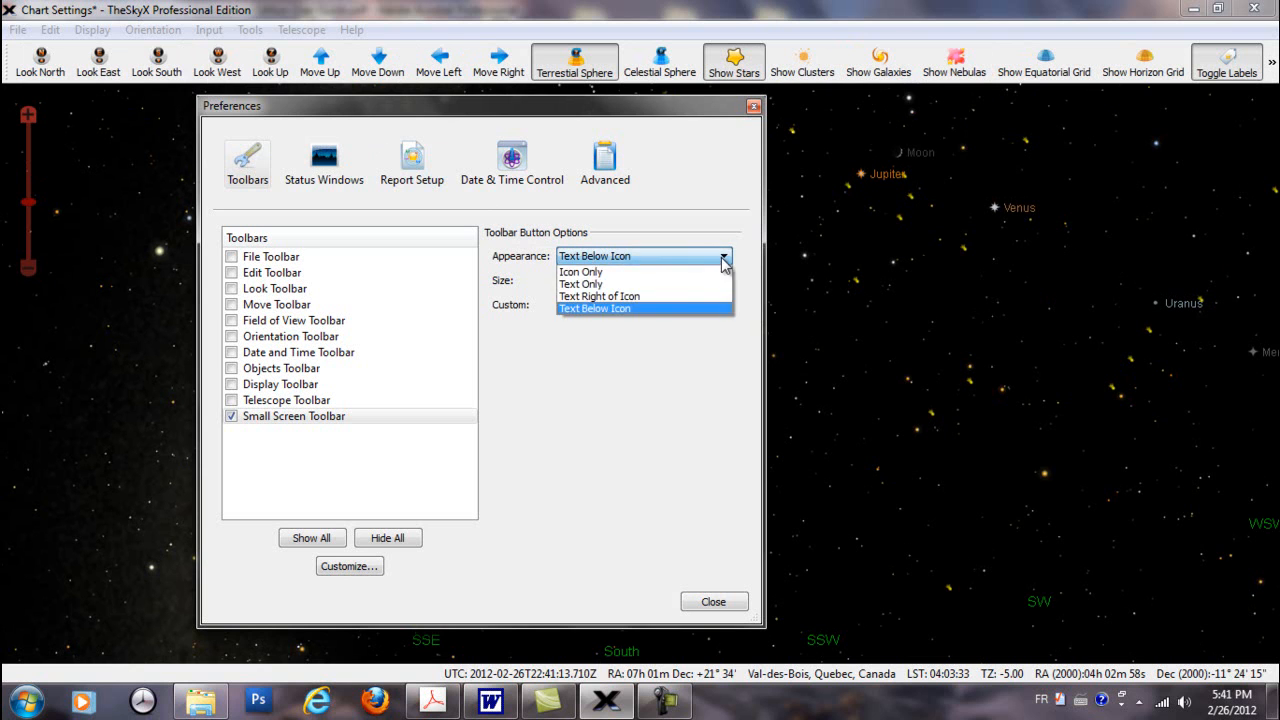
{"action": "left_click", "coordinate": [600, 264]}
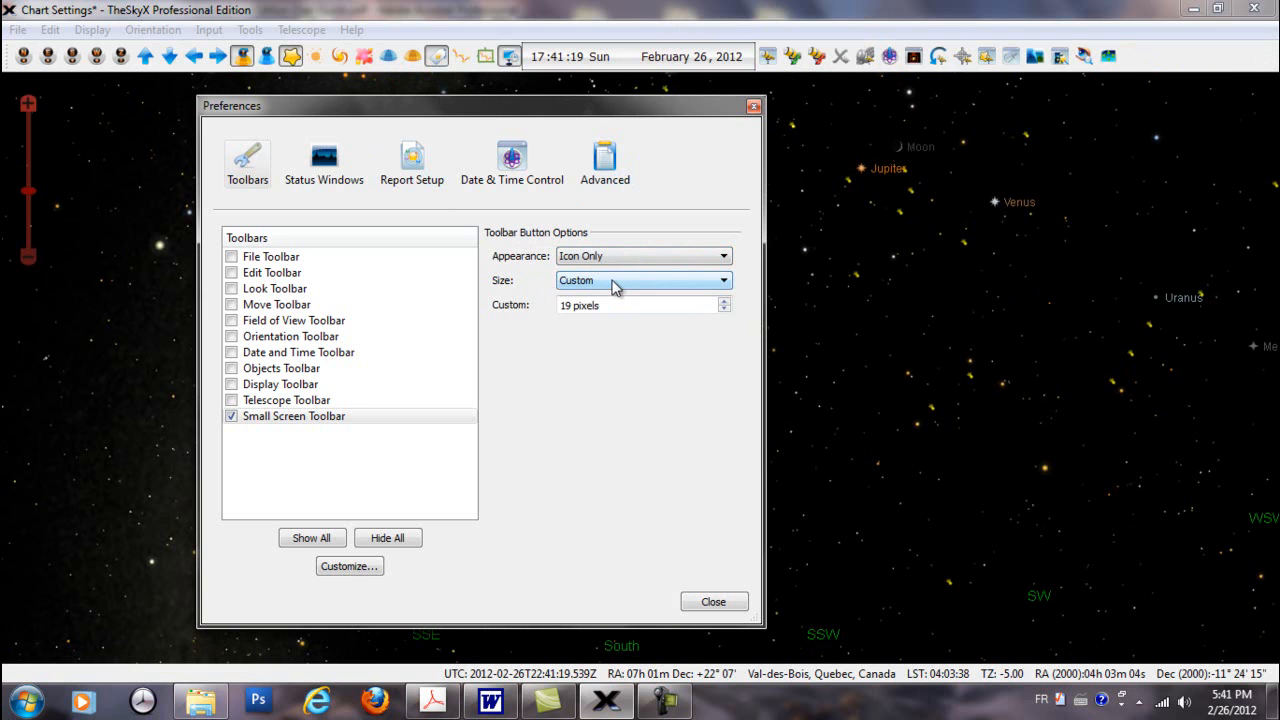
Set the toolbar button size to Small
{"action": "left_click", "coordinate": [720, 285]}
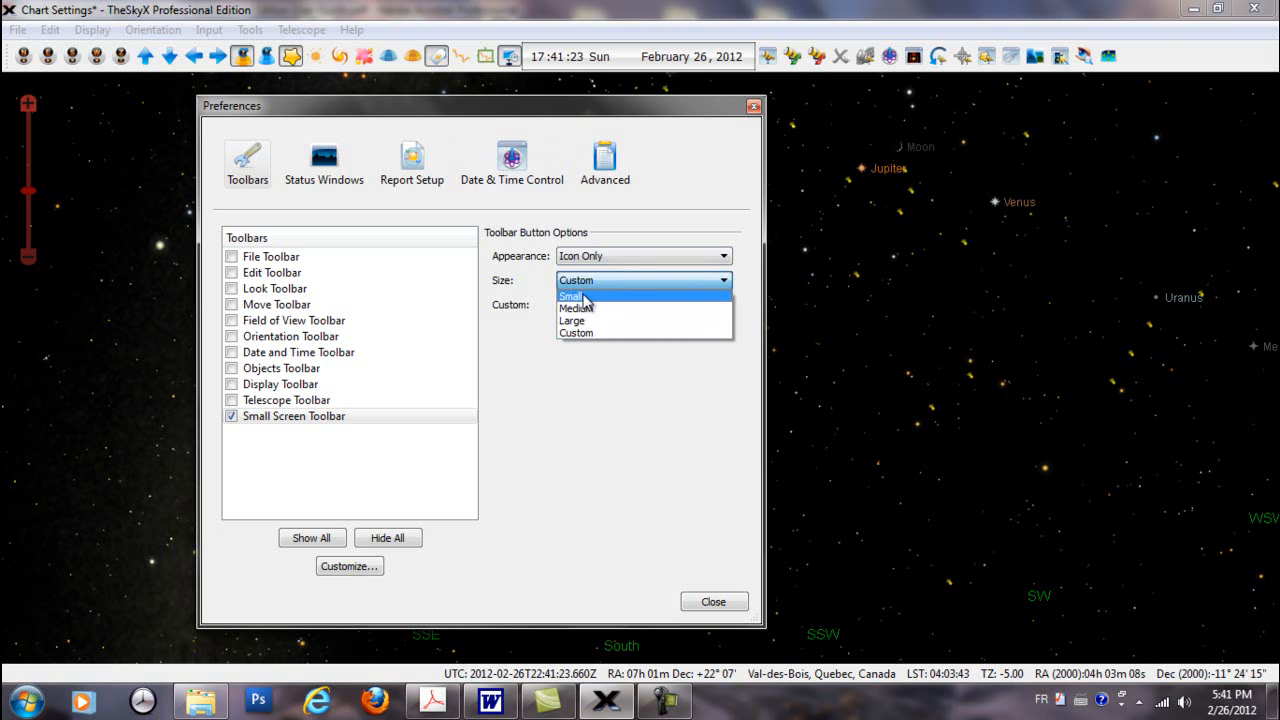
{"action": "left_click", "coordinate": [585, 298]}
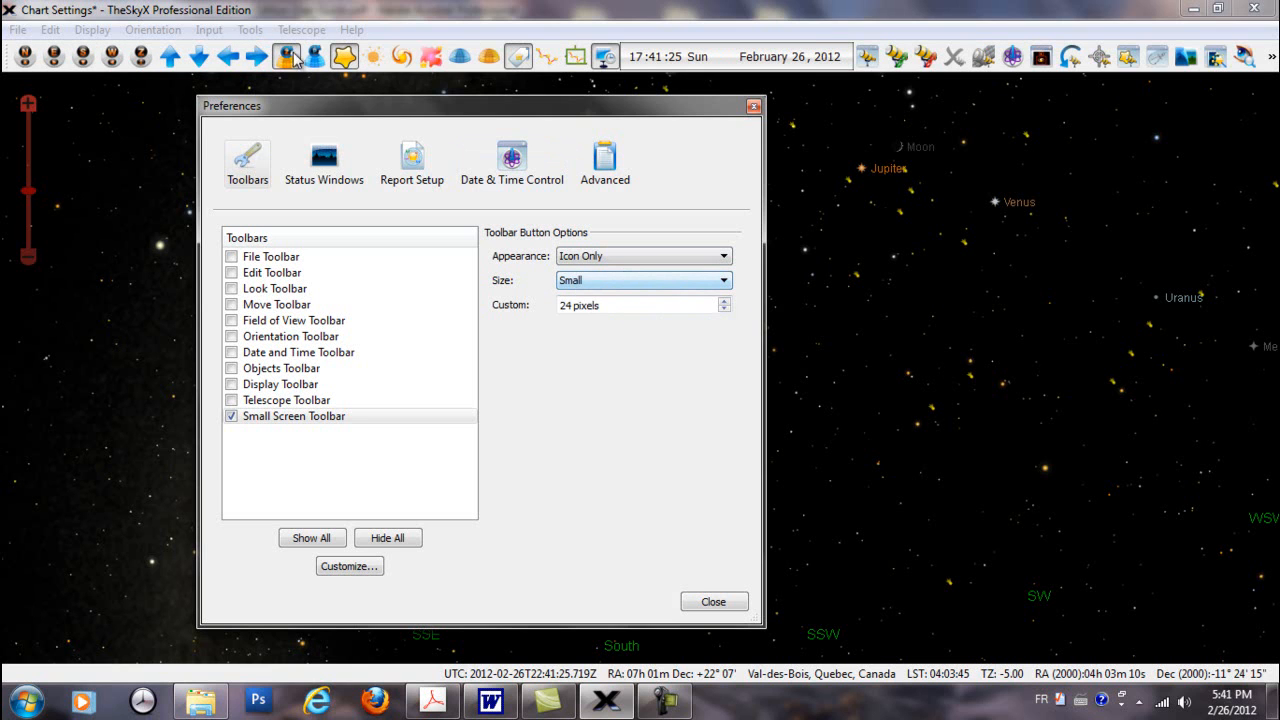
Try the toolbar buttons at the Medium and Large sizes
{"action": "left_click", "coordinate": [725, 285]}
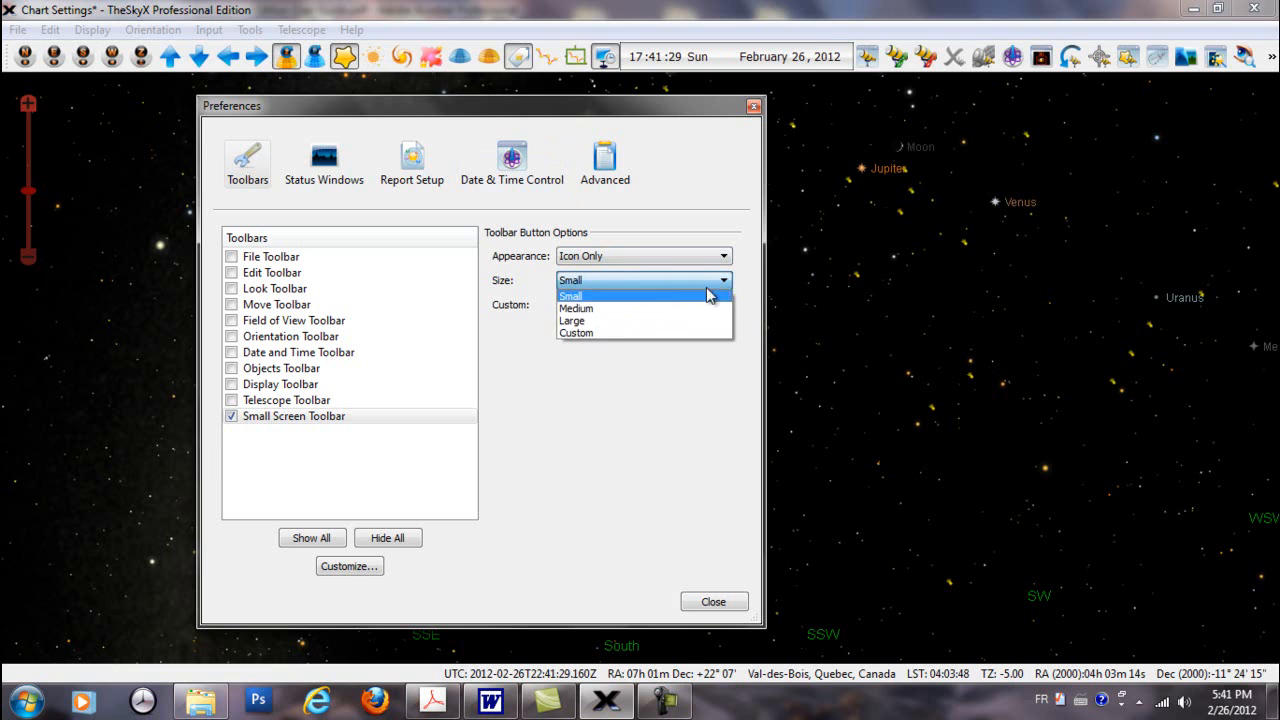
{"action": "left_click", "coordinate": [574, 310]}
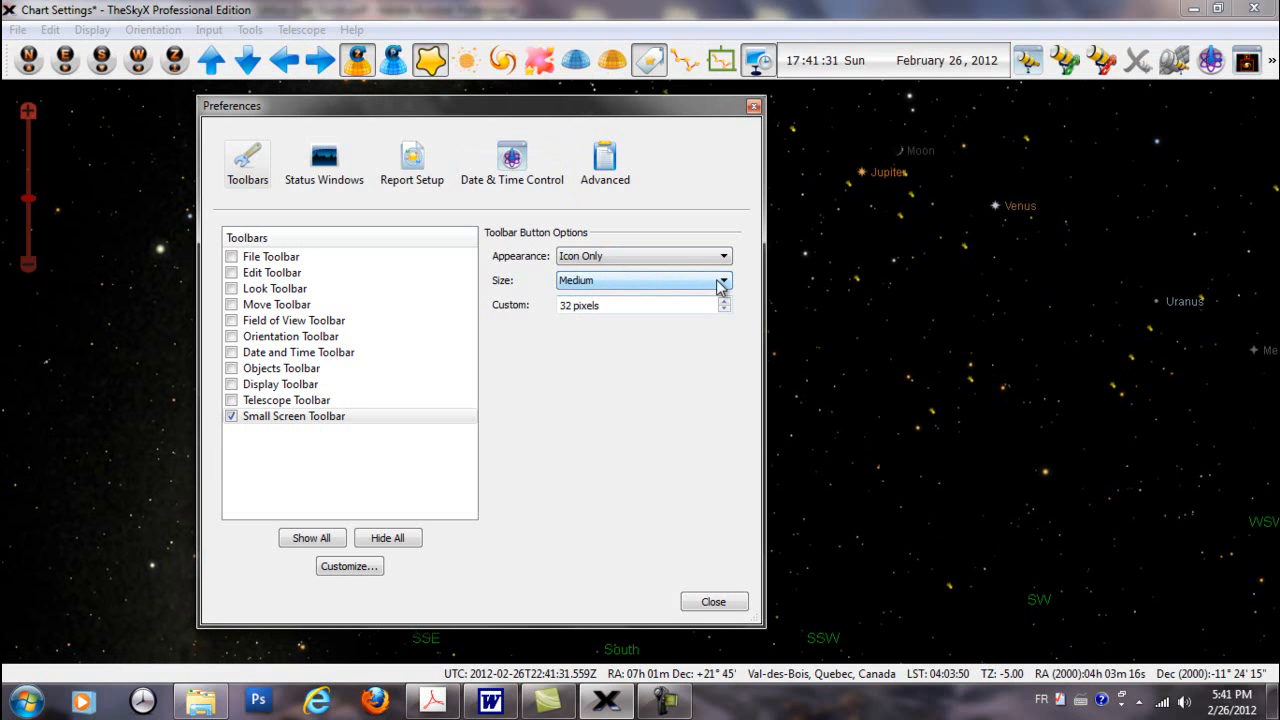
{"action": "left_click", "coordinate": [721, 283]}
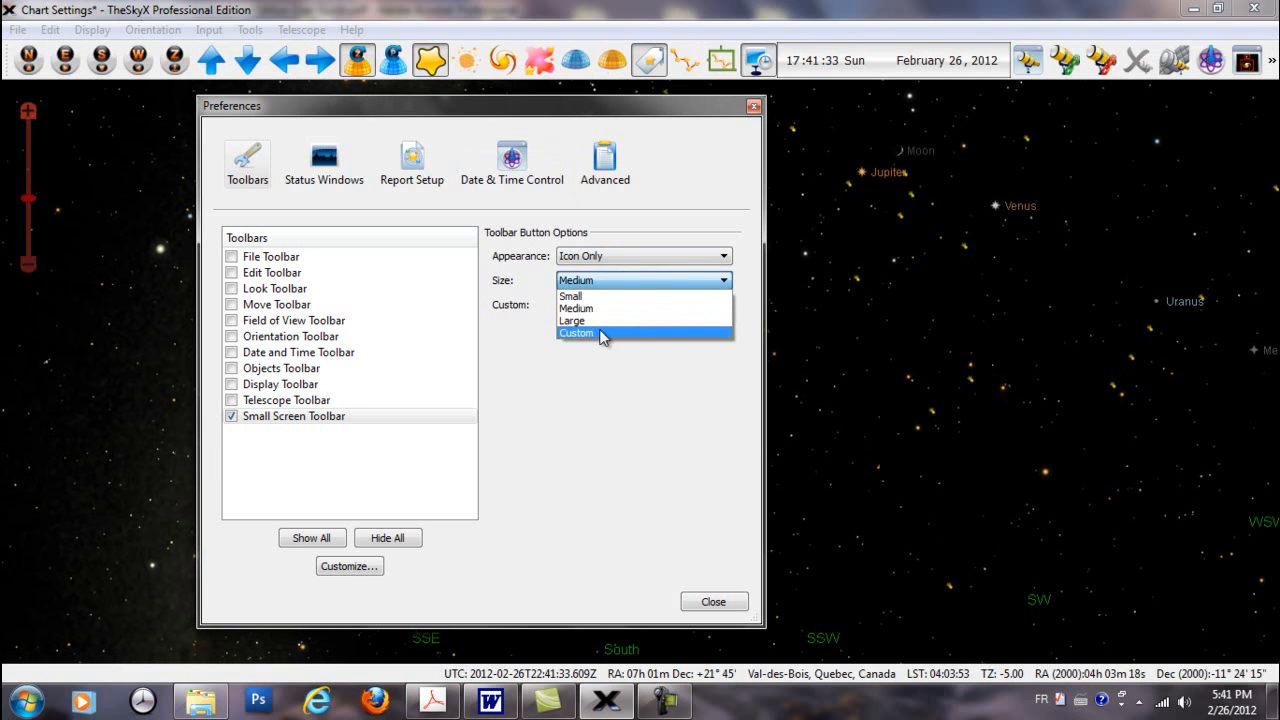
{"action": "left_click", "coordinate": [600, 321]}
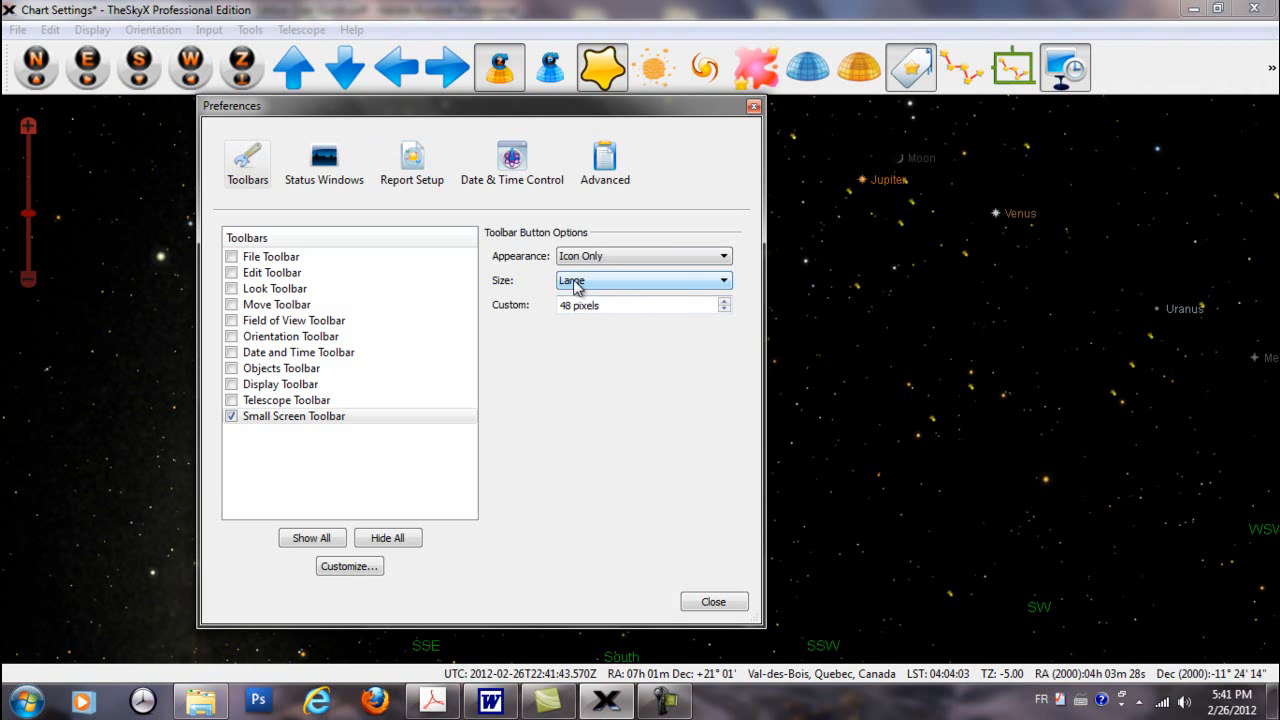
Switch the toolbar button size to Custom and reduce it to 10 pixels
{"action": "left_click", "coordinate": [724, 284]}
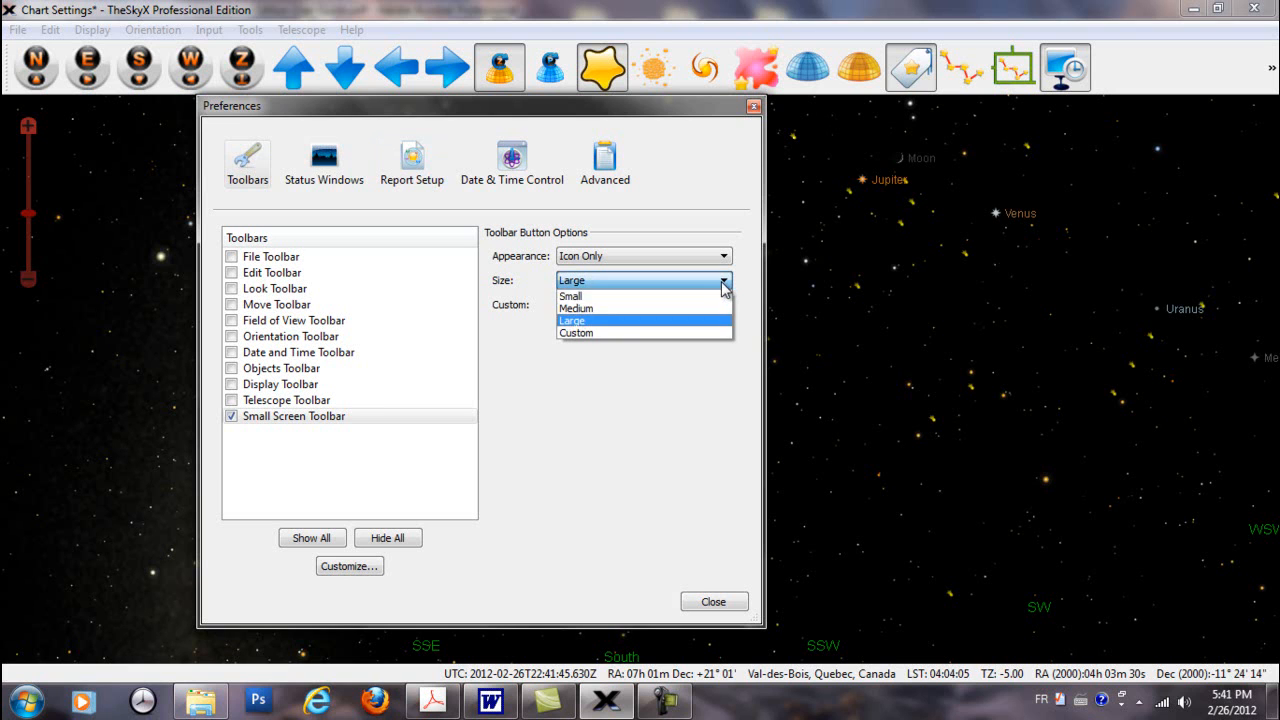
{"action": "left_click", "coordinate": [595, 334]}
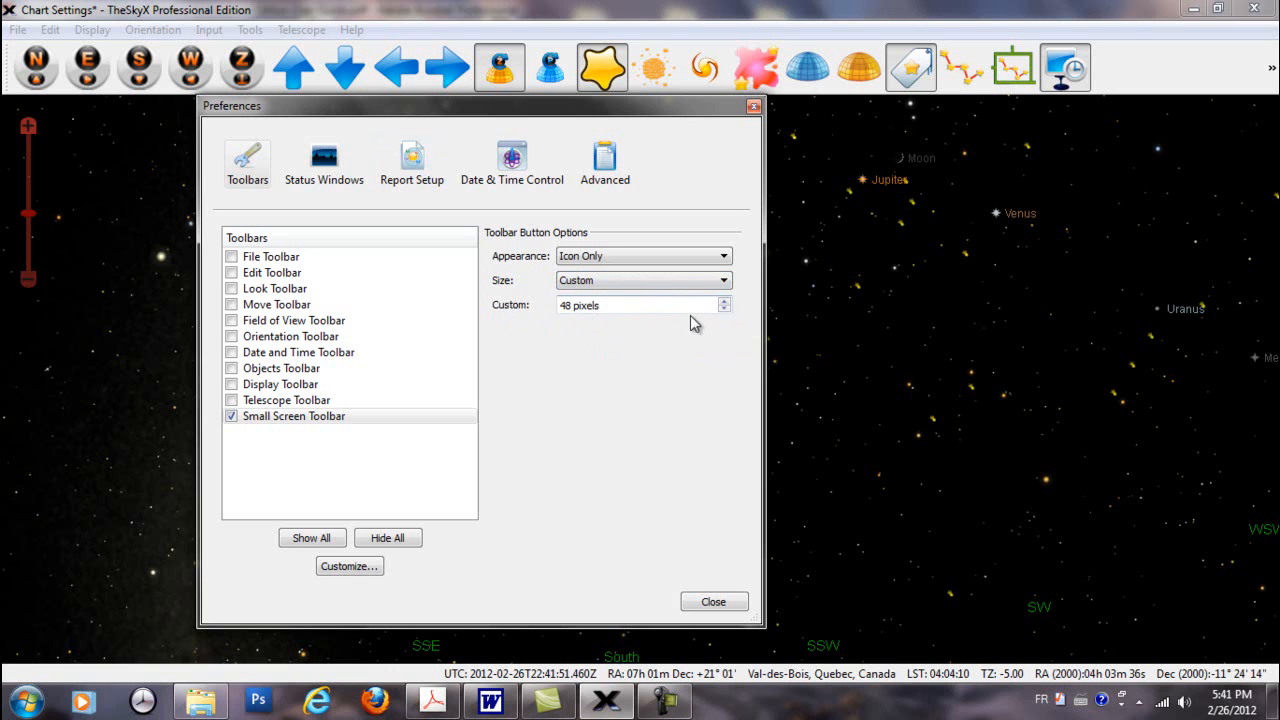
{"action": "left_click", "coordinate": [724, 310]}
{"action": "left_click", "coordinate": [724, 310]}
{"action": "left_click", "coordinate": [724, 310]}
{"action": "left_click", "coordinate": [724, 310]}
{"action": "left_click", "coordinate": [724, 310]}
{"action": "left_click", "coordinate": [724, 310]}
{"action": "left_click", "coordinate": [724, 310]}
{"action": "left_click", "coordinate": [724, 310]}
{"action": "left_click", "coordinate": [724, 310]}
{"action": "left_click", "coordinate": [724, 310]}
{"action": "left_click", "coordinate": [724, 310]}
{"action": "left_click", "coordinate": [724, 310]}
{"action": "left_click", "coordinate": [724, 310]}
{"action": "left_click", "coordinate": [724, 310]}
{"action": "left_click", "coordinate": [724, 310]}
{"action": "left_click", "coordinate": [724, 310]}
{"action": "left_click", "coordinate": [724, 310]}
{"action": "left_click", "coordinate": [724, 310]}
{"action": "left_click", "coordinate": [724, 310]}
{"action": "left_click", "coordinate": [724, 310]}
{"action": "left_click", "coordinate": [724, 310]}
{"action": "left_click", "coordinate": [724, 310]}
{"action": "left_click", "coordinate": [724, 310]}
{"action": "left_click", "coordinate": [724, 310]}
{"action": "left_click", "coordinate": [724, 310]}
{"action": "left_click", "coordinate": [724, 310]}
{"action": "left_click", "coordinate": [724, 310]}
{"action": "left_click", "coordinate": [724, 310]}
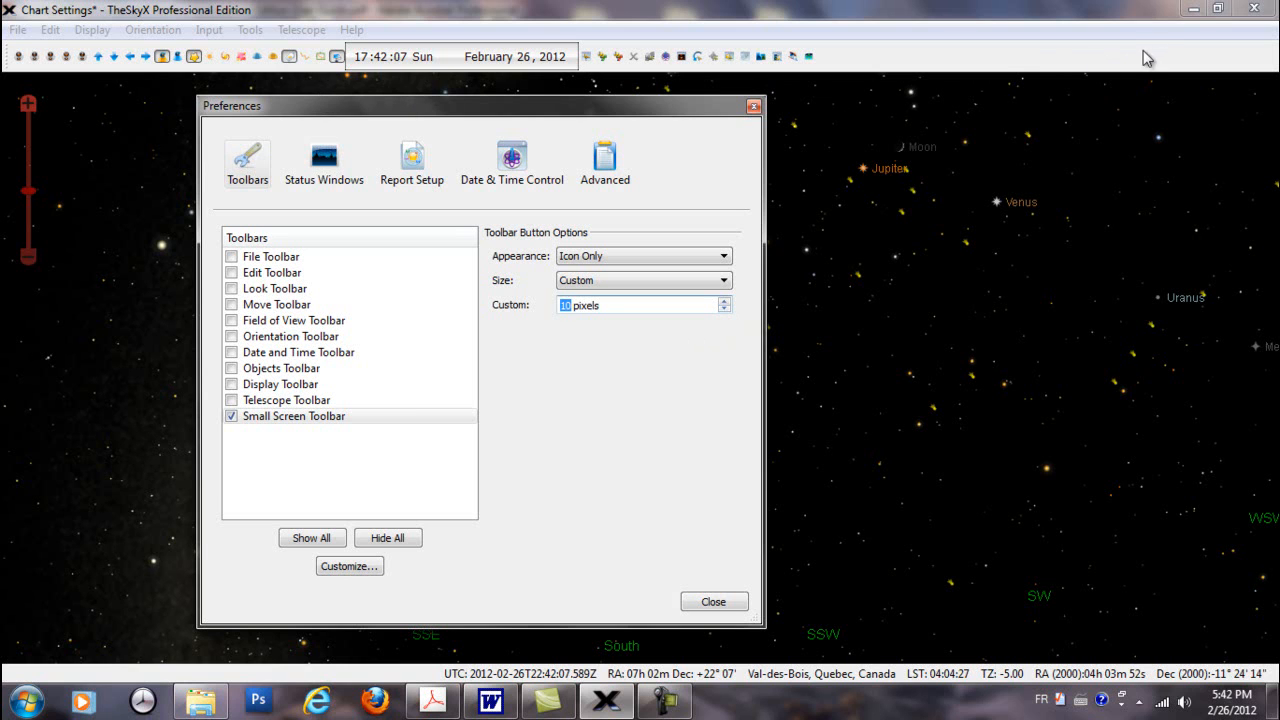
Raise the custom toolbar button size to 18 pixels
{"action": "left_click", "coordinate": [722, 301]}
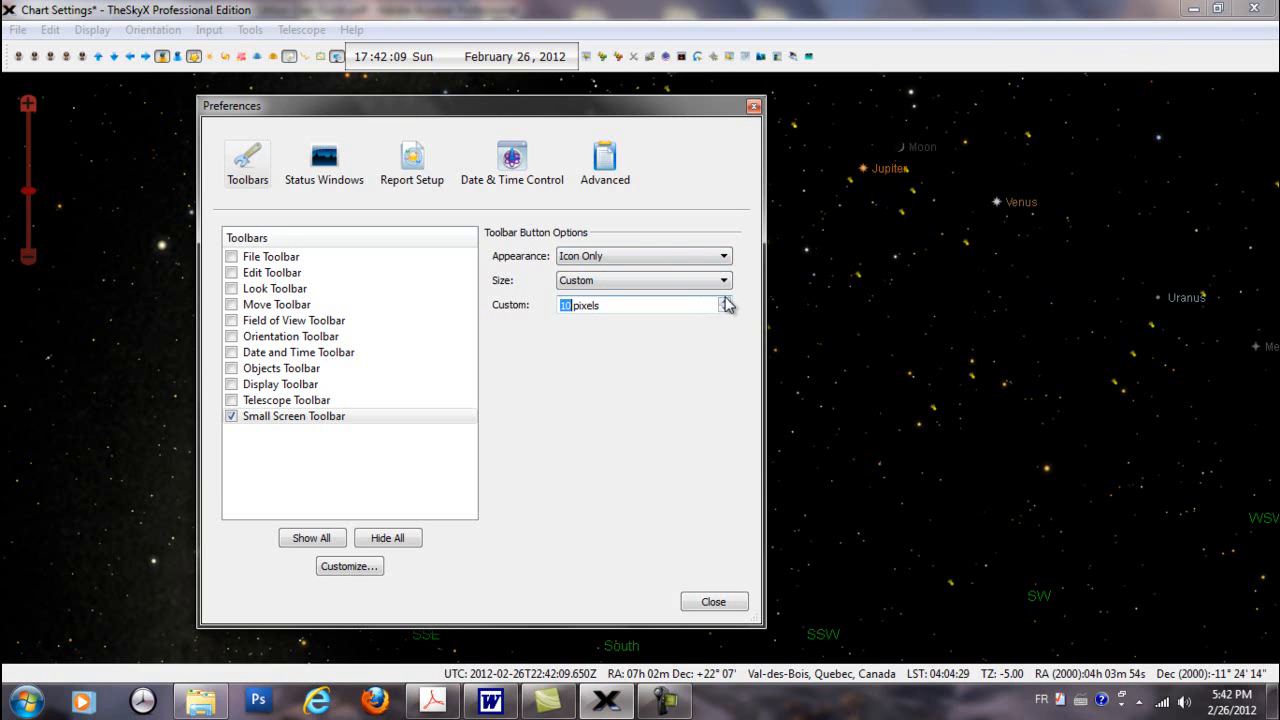
{"action": "left_click", "coordinate": [722, 301]}
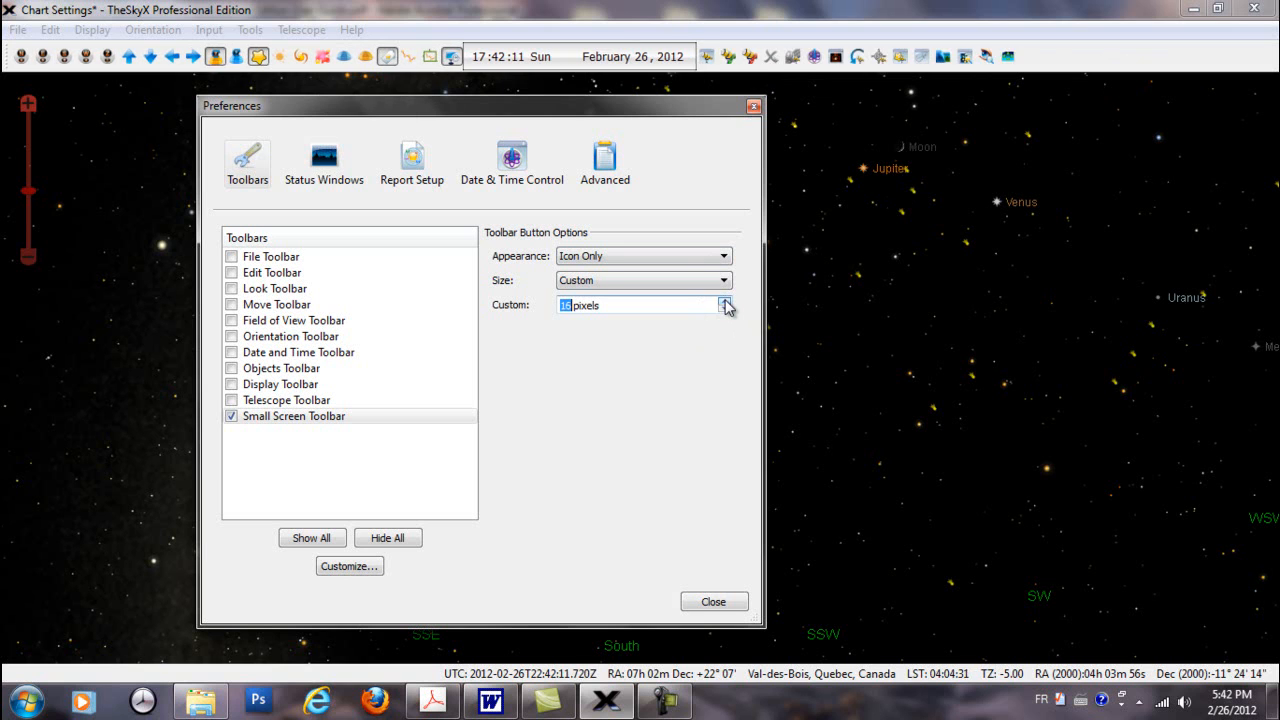
{"action": "left_click", "coordinate": [724, 301]}
{"action": "left_click", "coordinate": [724, 301]}
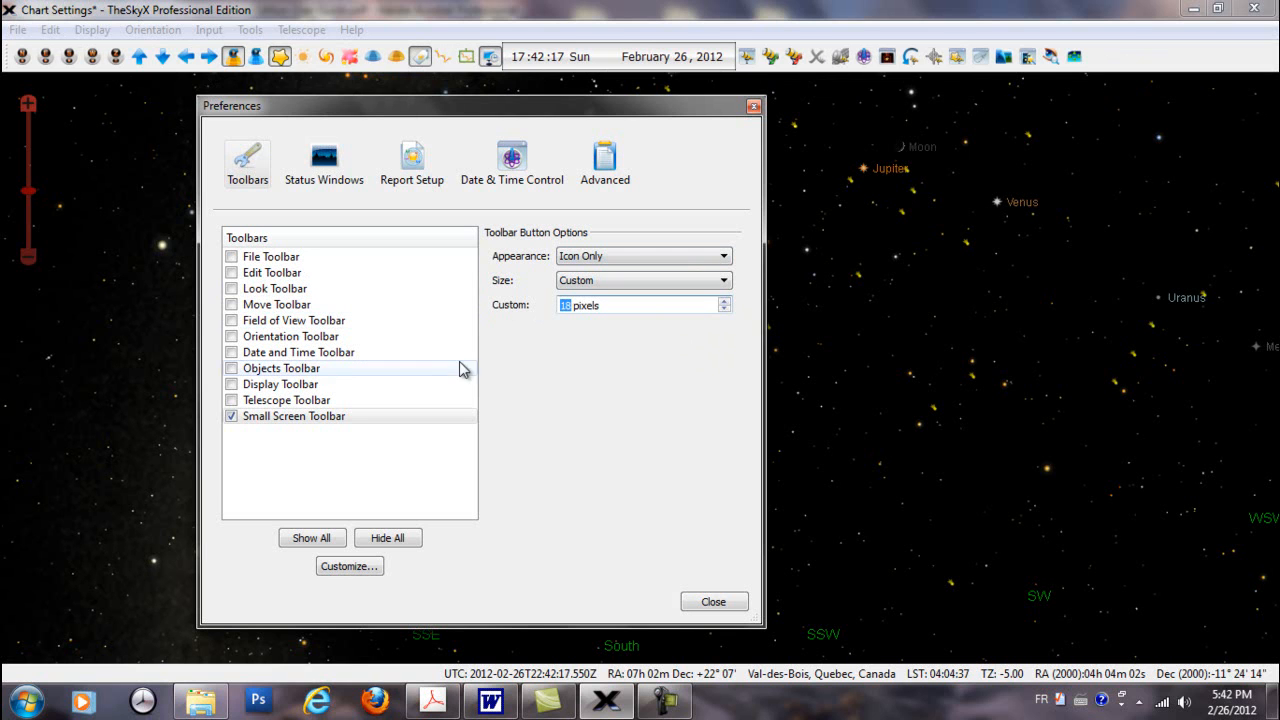
Open the toolbar customization window and inspect the actions of the Display and Edit toolbars
{"action": "left_click_drag", "start_coordinate": [692, 107], "coordinate": [742, 89]}
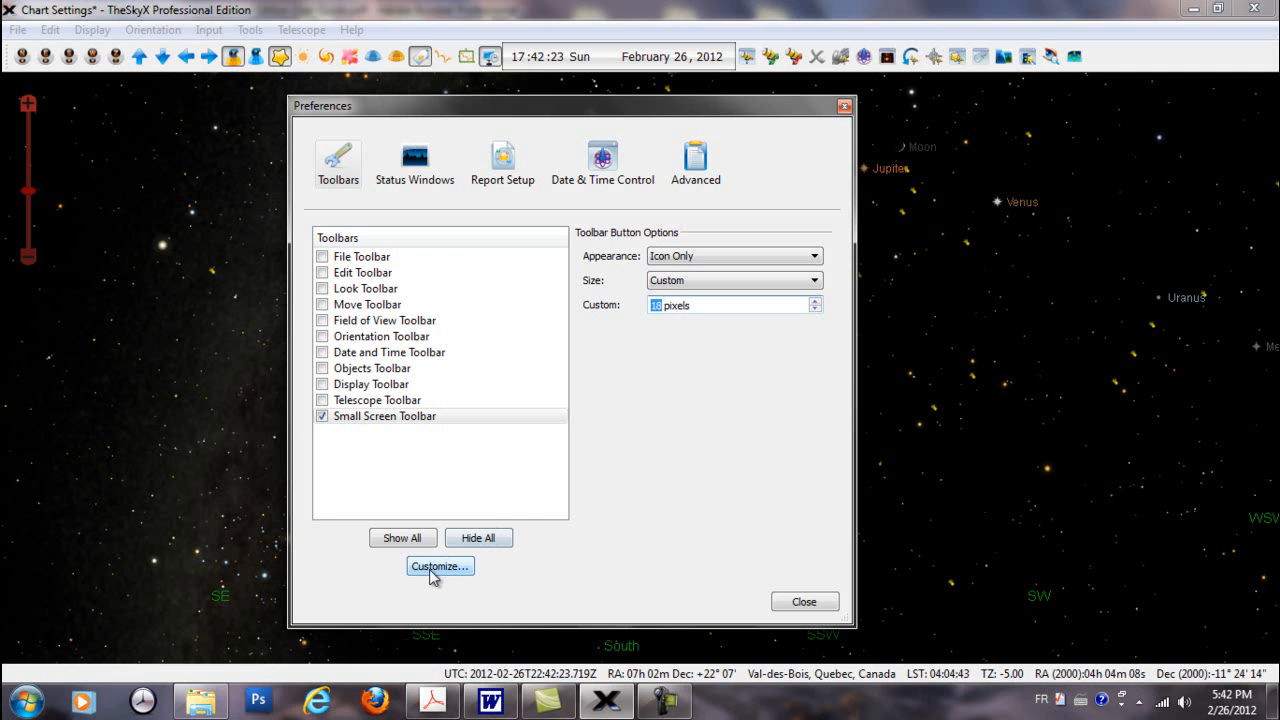
{"action": "left_click", "coordinate": [408, 539]}
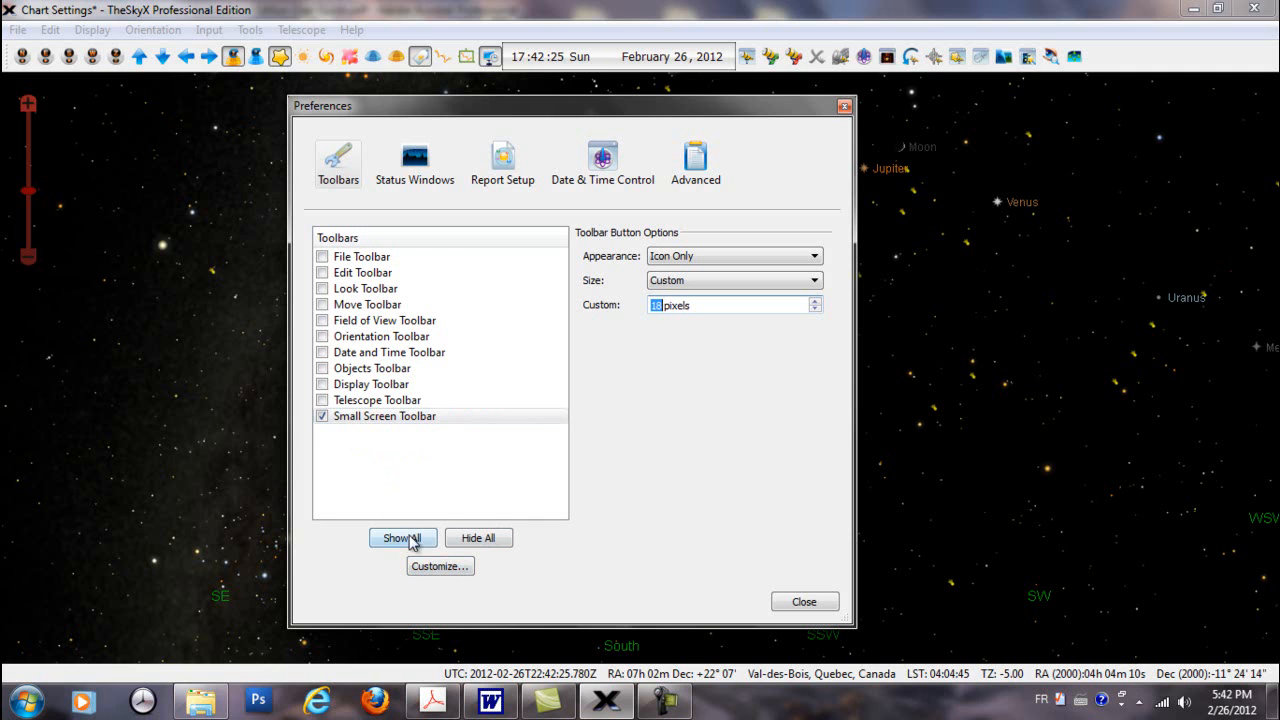
{"action": "left_click", "coordinate": [425, 570]}
{"action": "left_click_drag", "start_coordinate": [302, 37], "coordinate": [871, 182]}
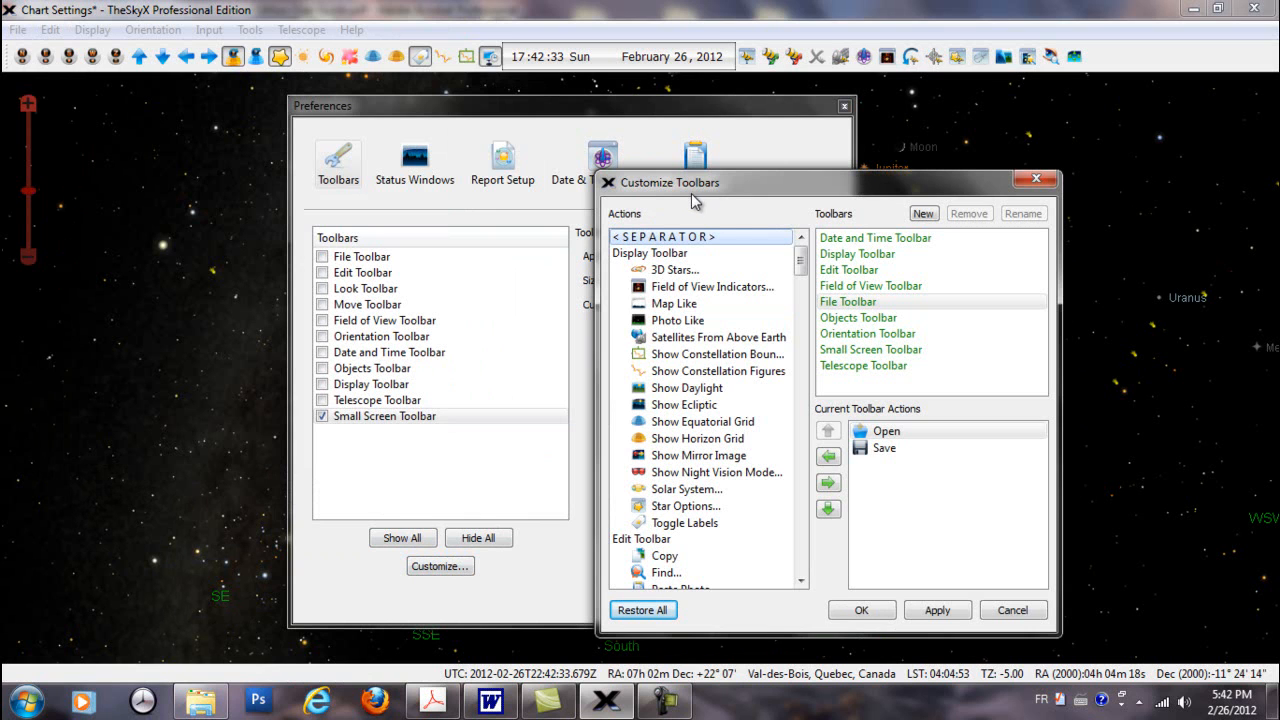
{"action": "left_click", "coordinate": [846, 258]}
{"action": "left_click", "coordinate": [846, 272]}
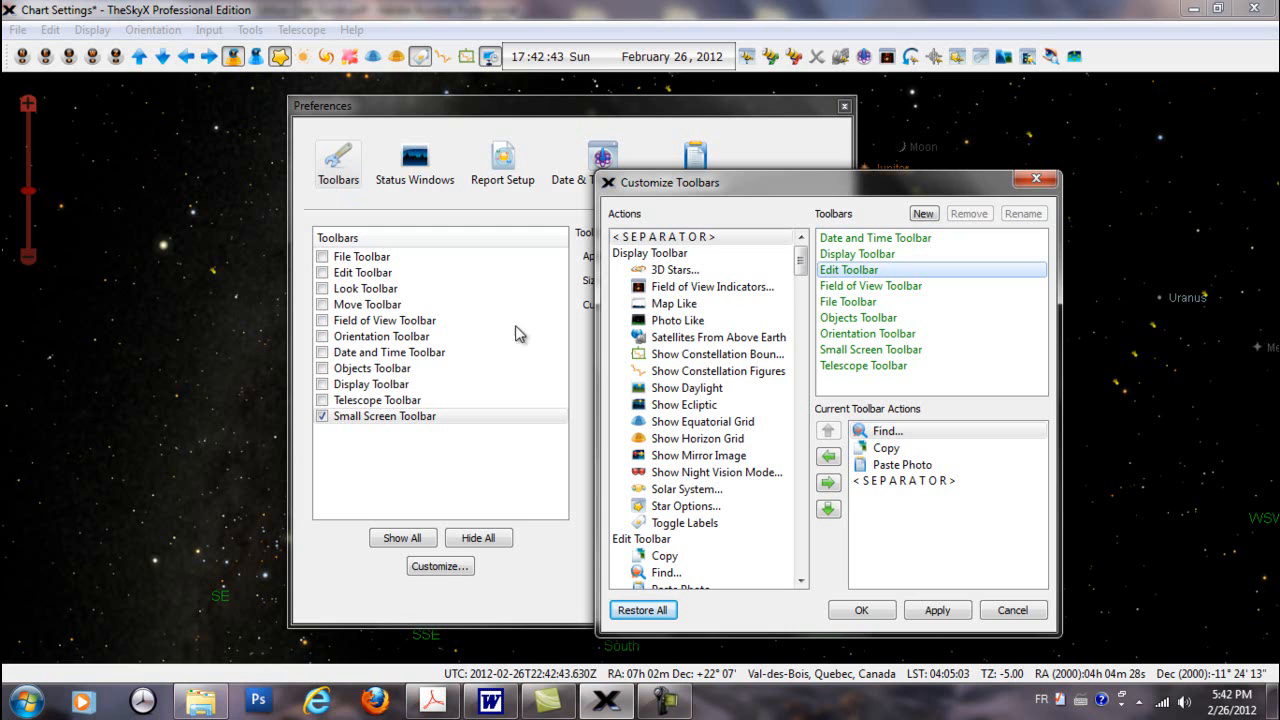
Remove Time Control 2 from the current actions of the Small Screen Toolbar
{"action": "left_click", "coordinate": [873, 352]}
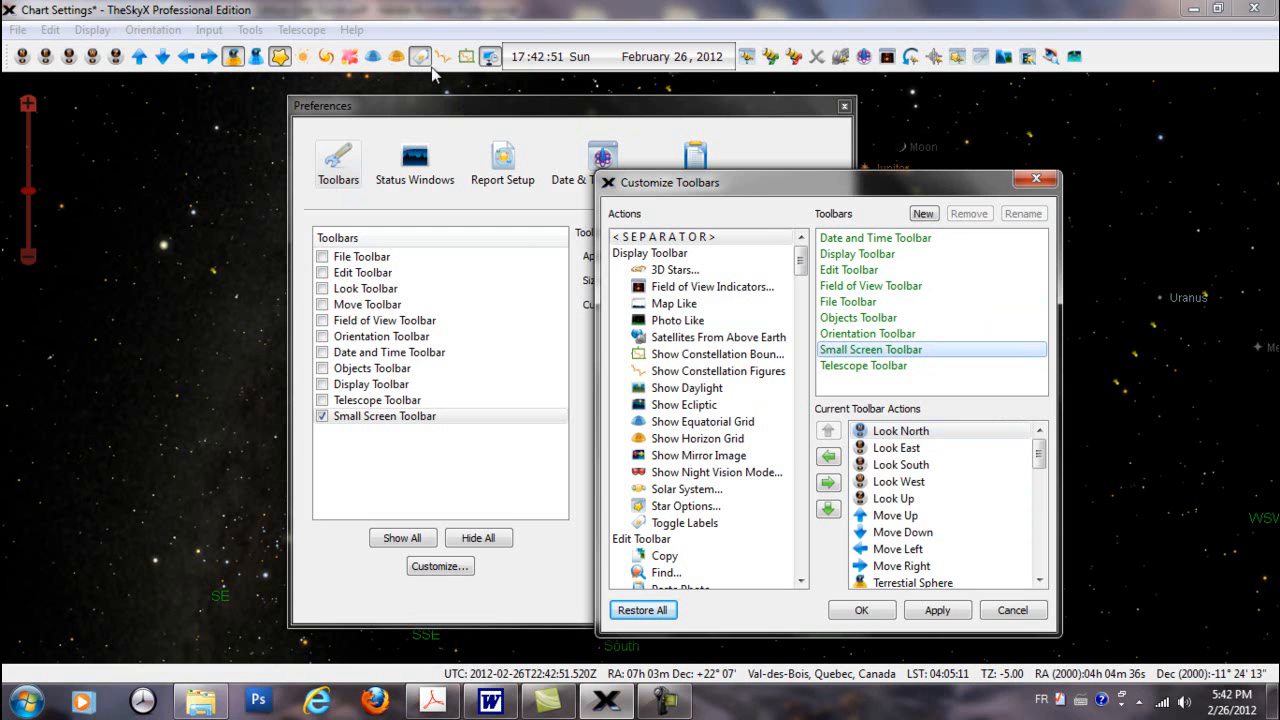
{"action": "mouse_move", "coordinate": [1040, 458]}
{"action": "left_mouse_down"}
{"action": "mouse_move", "coordinate": [1047, 485]}
{"action": "mouse_move", "coordinate": [1041, 466]}
{"action": "left_mouse_up"}
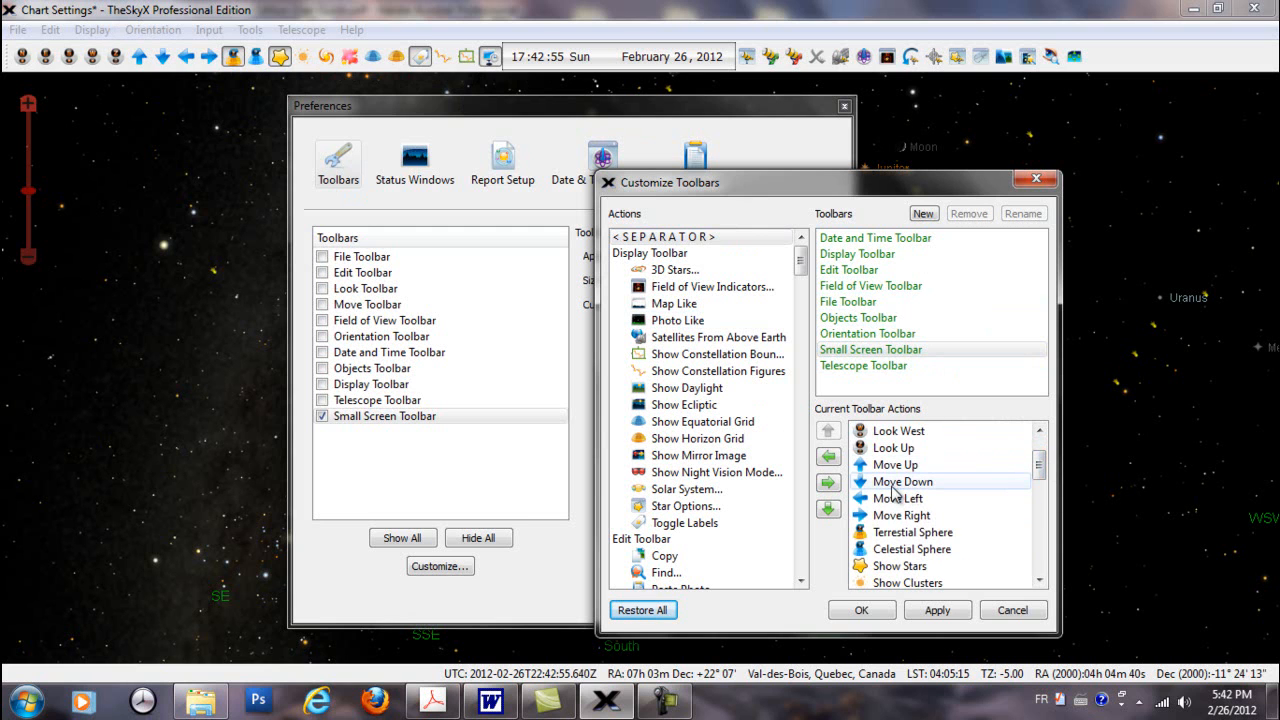
{"action": "scroll", "coordinate": [1040, 455], "scroll_direction": "down", "scroll_amount": 3}
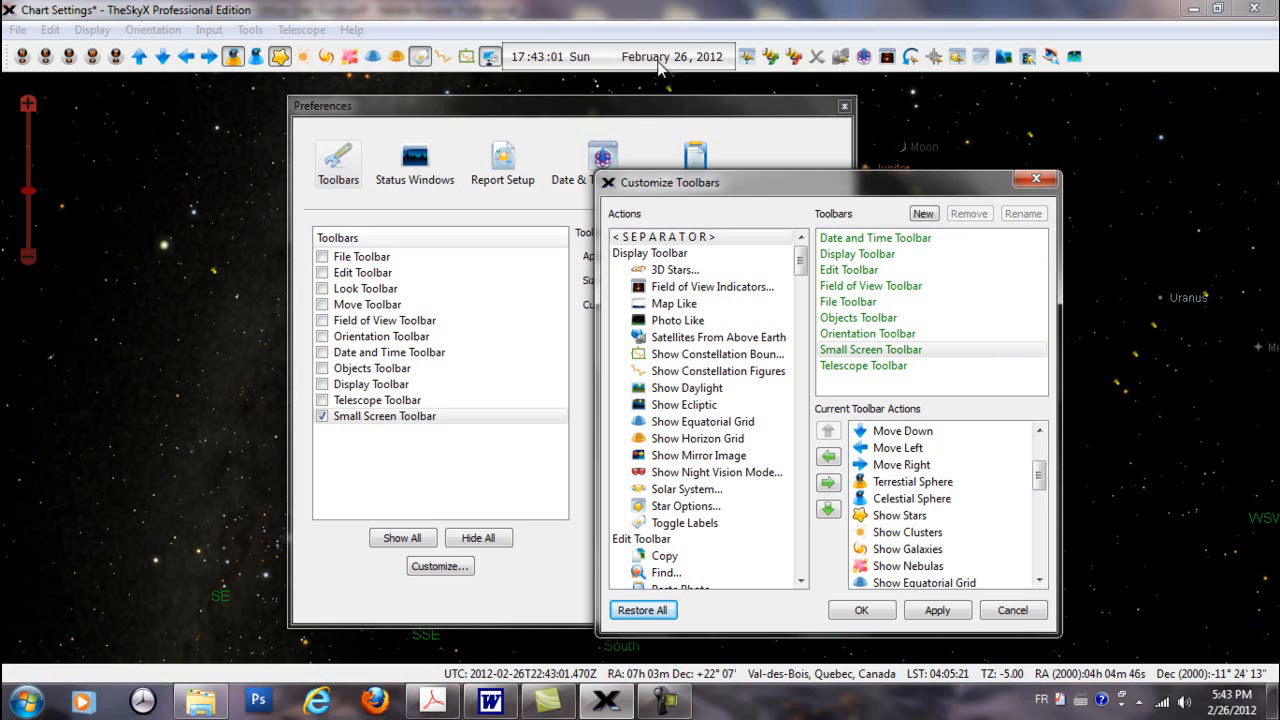
{"action": "left_click_drag", "start_coordinate": [1041, 481], "coordinate": [1050, 512]}
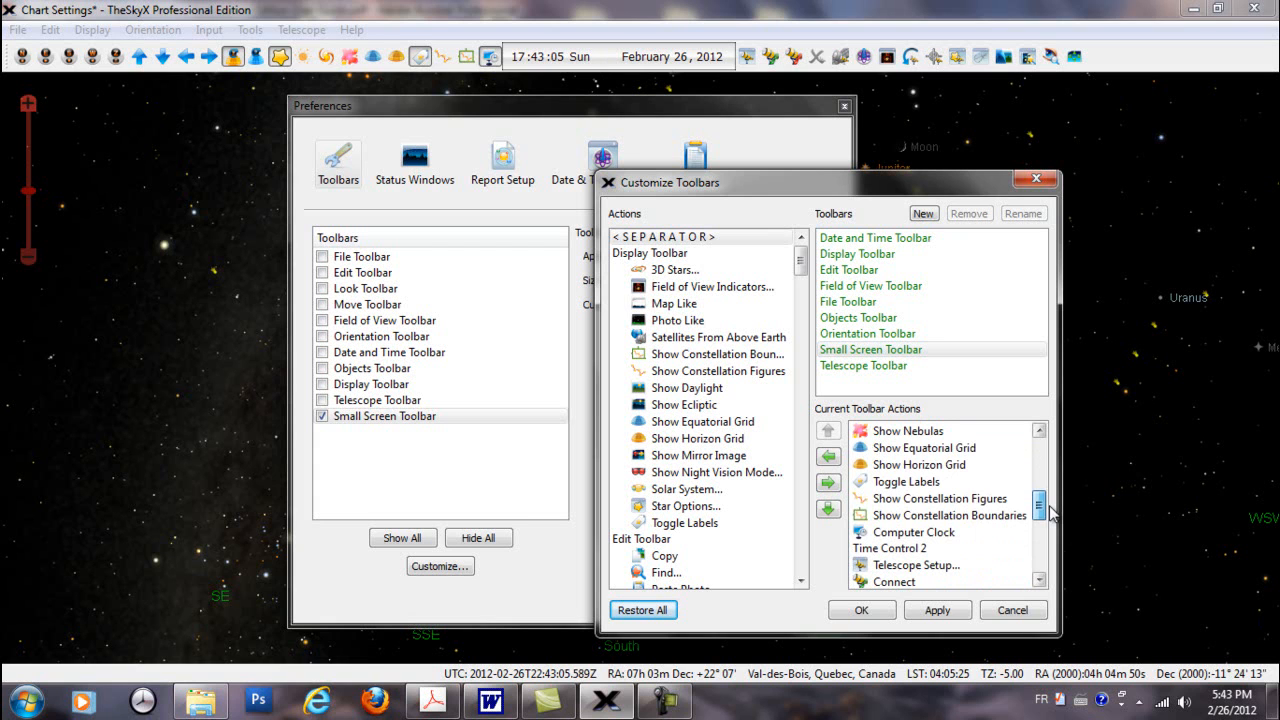
{"action": "left_click", "coordinate": [896, 550]}
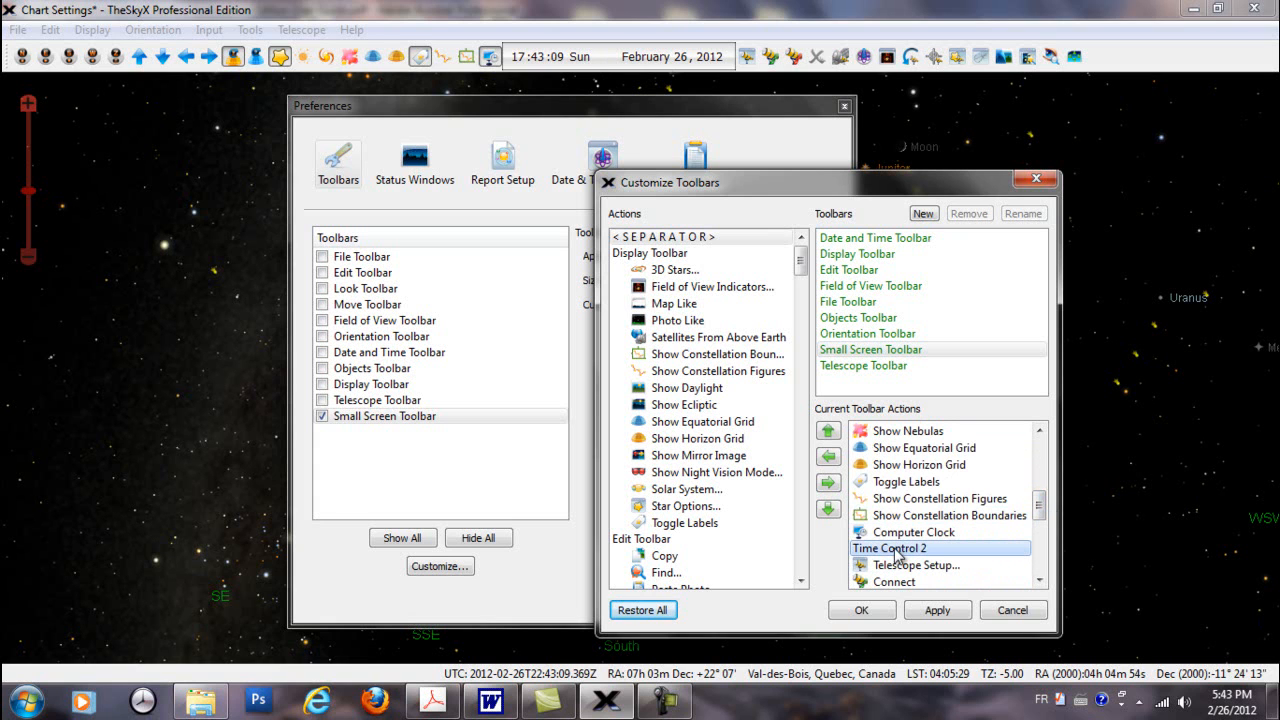
{"action": "left_click", "coordinate": [828, 459]}
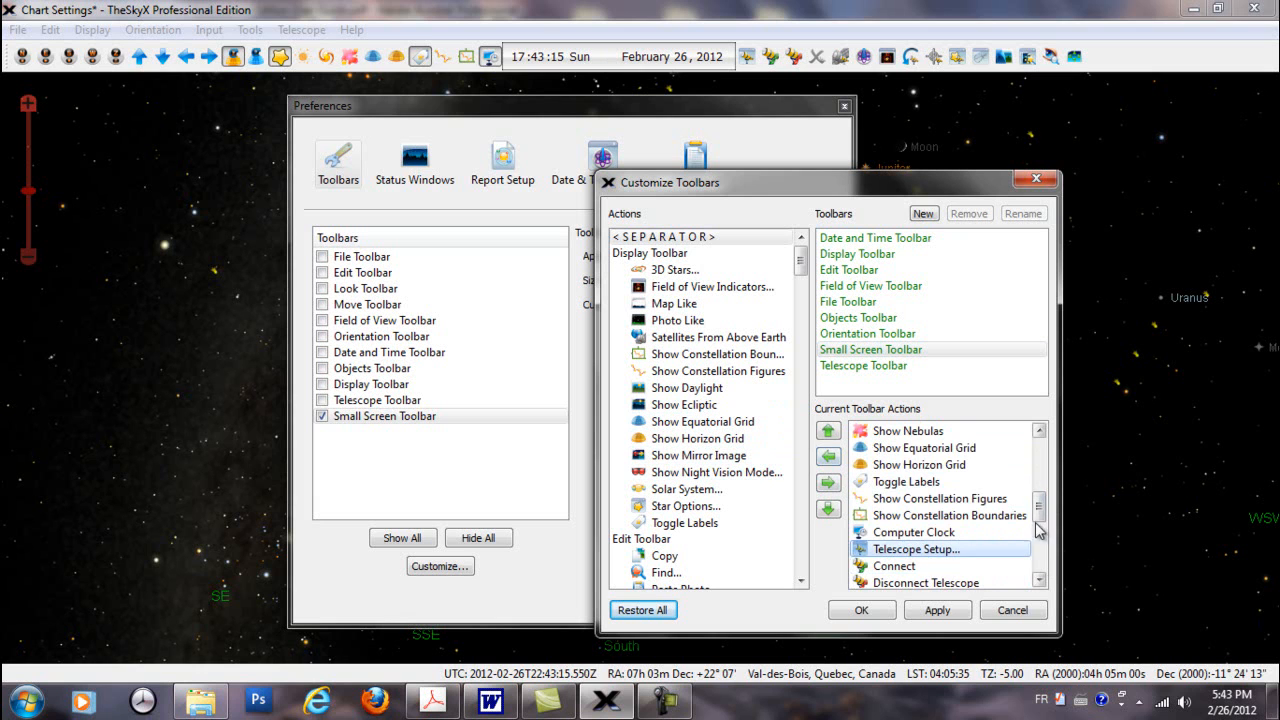
Remove the Naked Eye 100° action from the end of the Small Screen Toolbar's action list
{"action": "mouse_move", "coordinate": [1040, 506]}
{"action": "left_mouse_down"}
{"action": "mouse_move", "coordinate": [1045, 482]}
{"action": "mouse_move", "coordinate": [1050, 505]}
{"action": "left_mouse_up"}
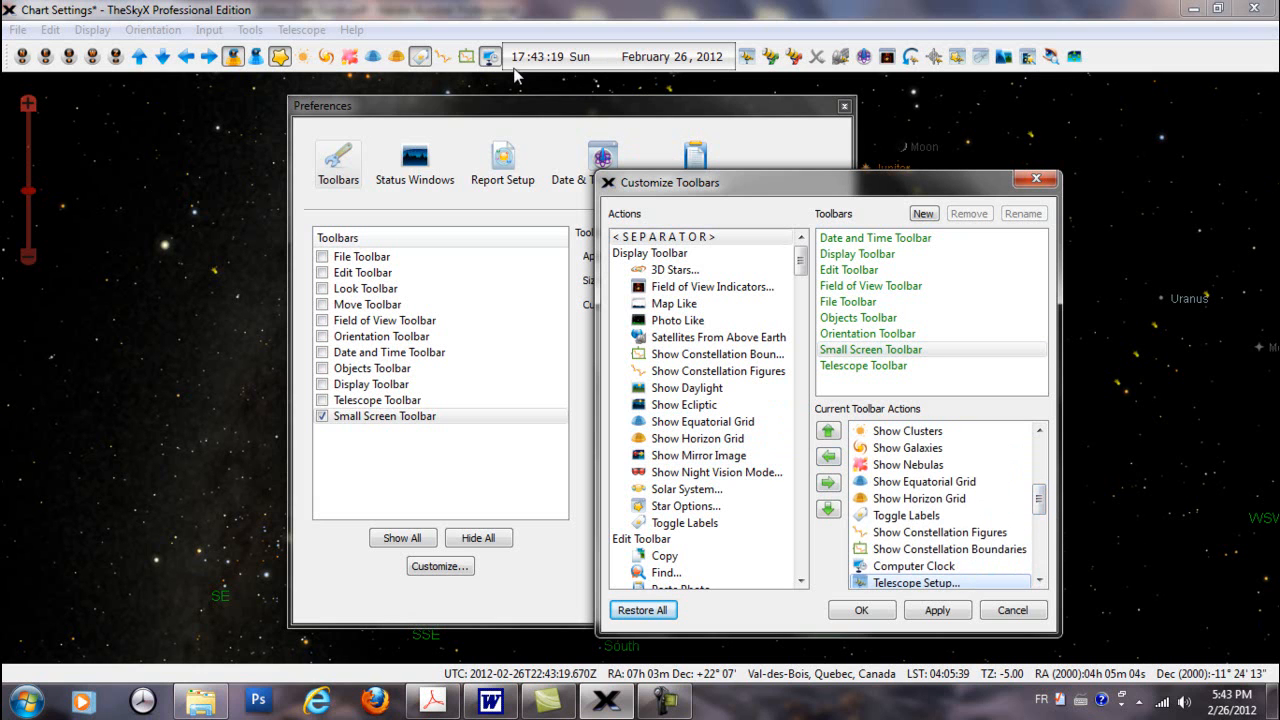
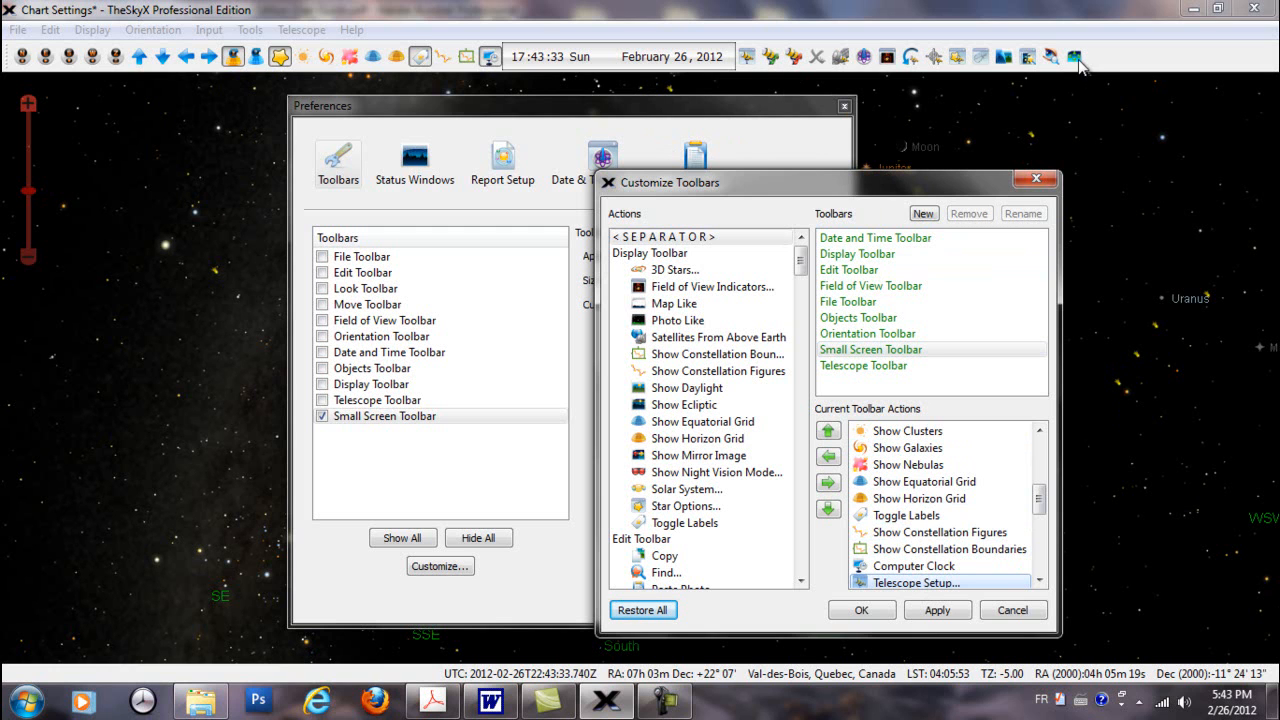
{"action": "left_click_drag", "start_coordinate": [1043, 494], "coordinate": [1043, 557]}
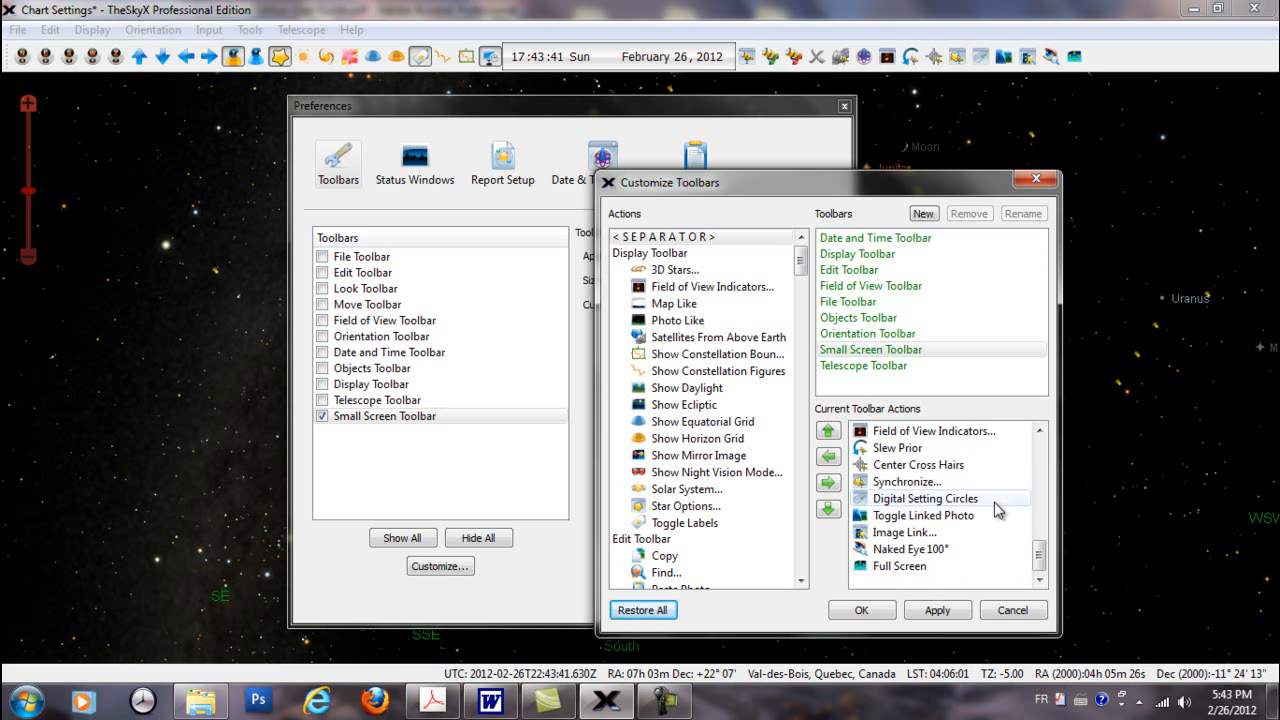
{"action": "left_click", "coordinate": [925, 552]}
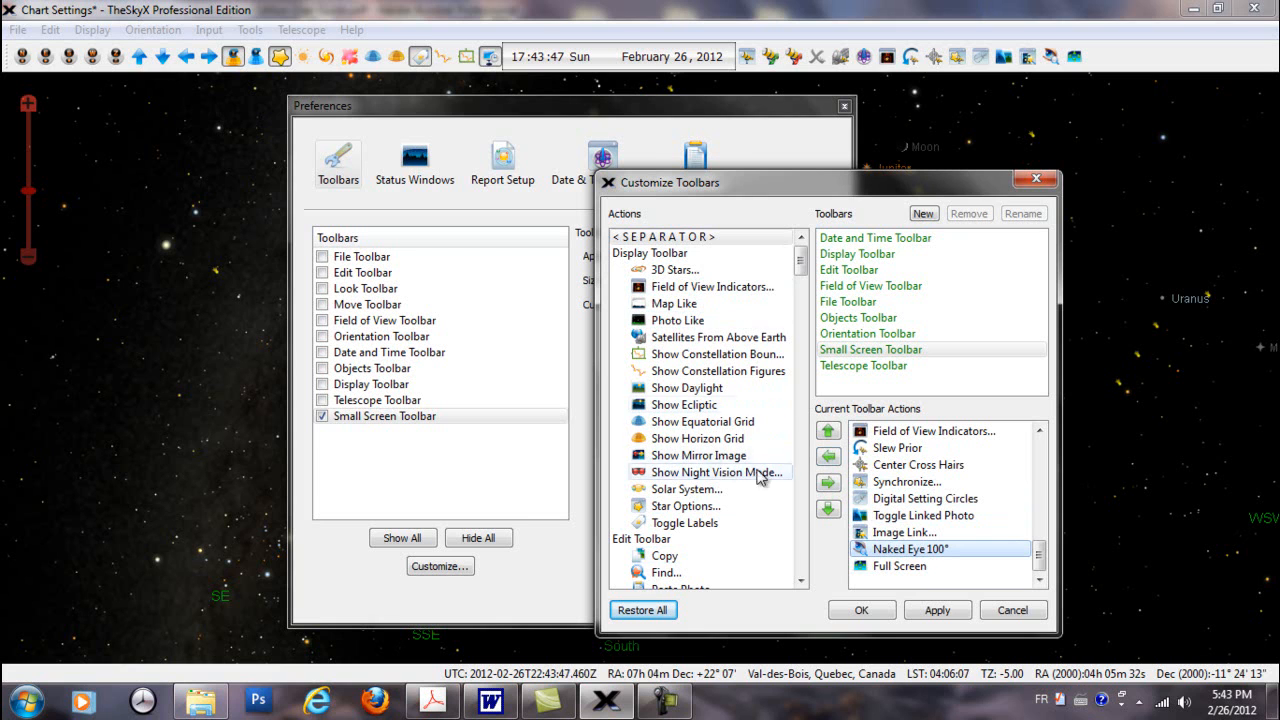
{"action": "left_click", "coordinate": [828, 458]}
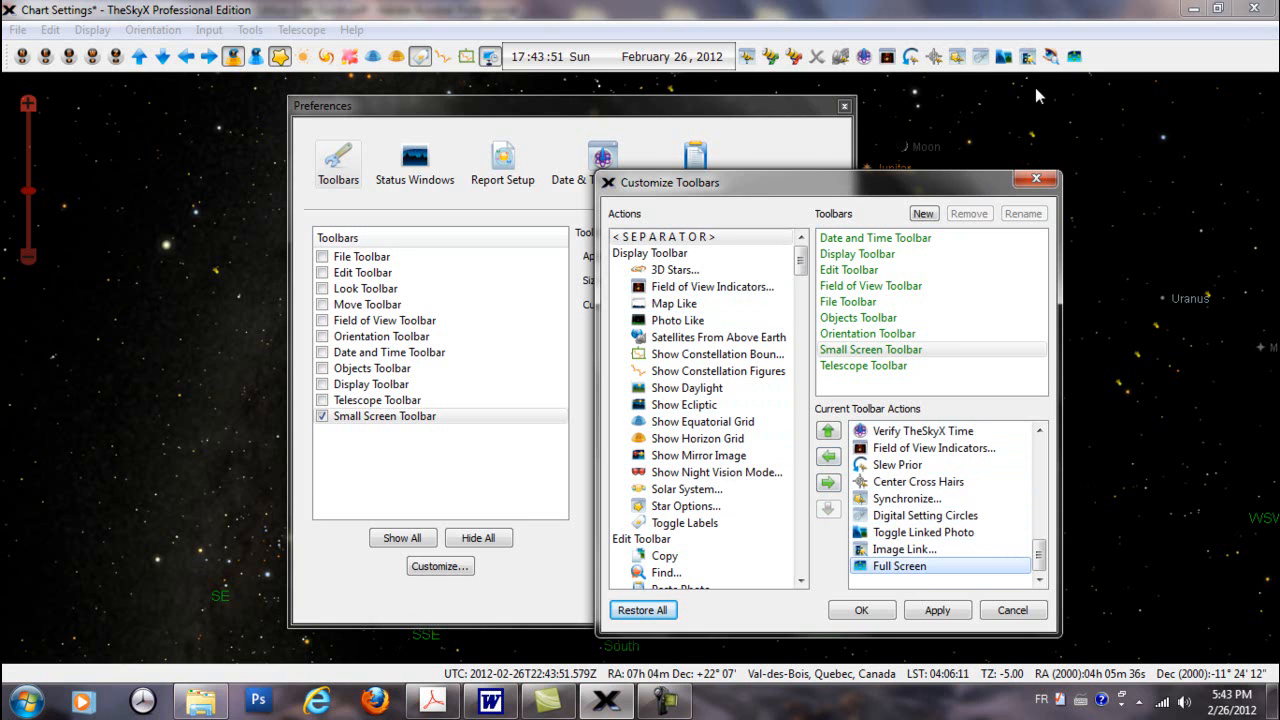
Apply the toolbar changes and close both the customization and preferences windows
{"action": "left_click", "coordinate": [938, 611]}
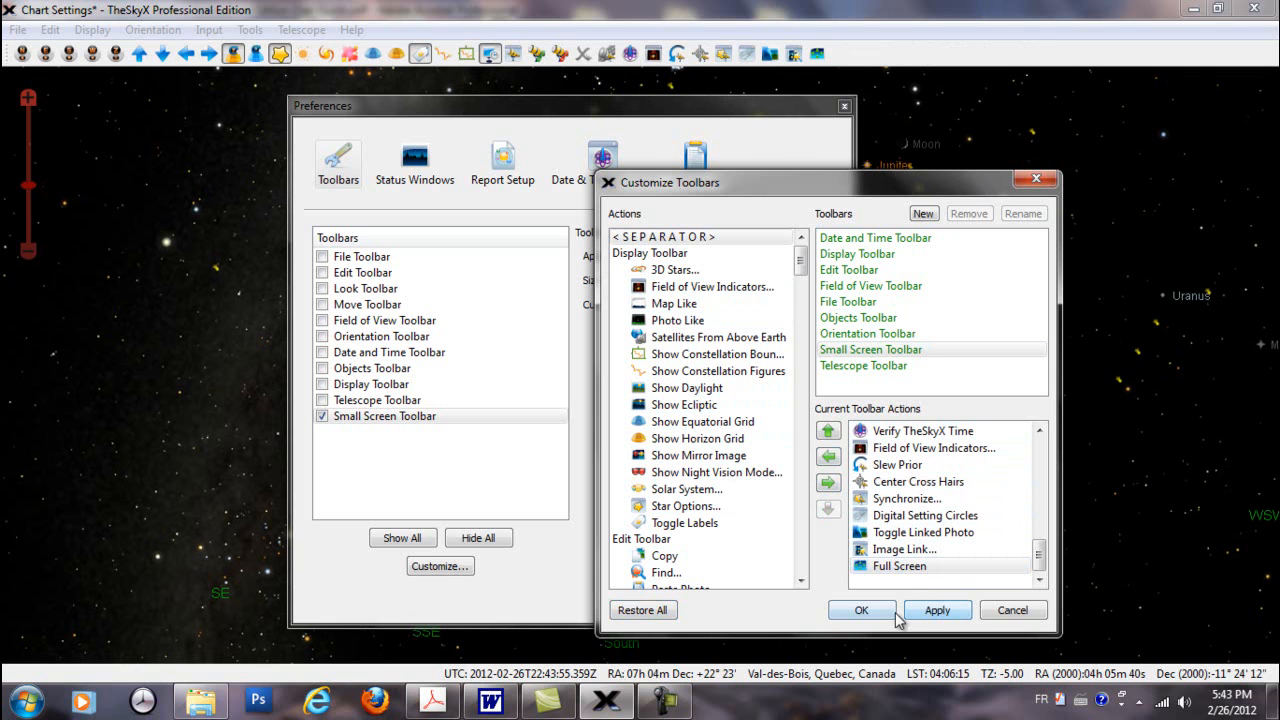
{"action": "left_click", "coordinate": [861, 610]}
{"action": "left_click", "coordinate": [822, 606]}
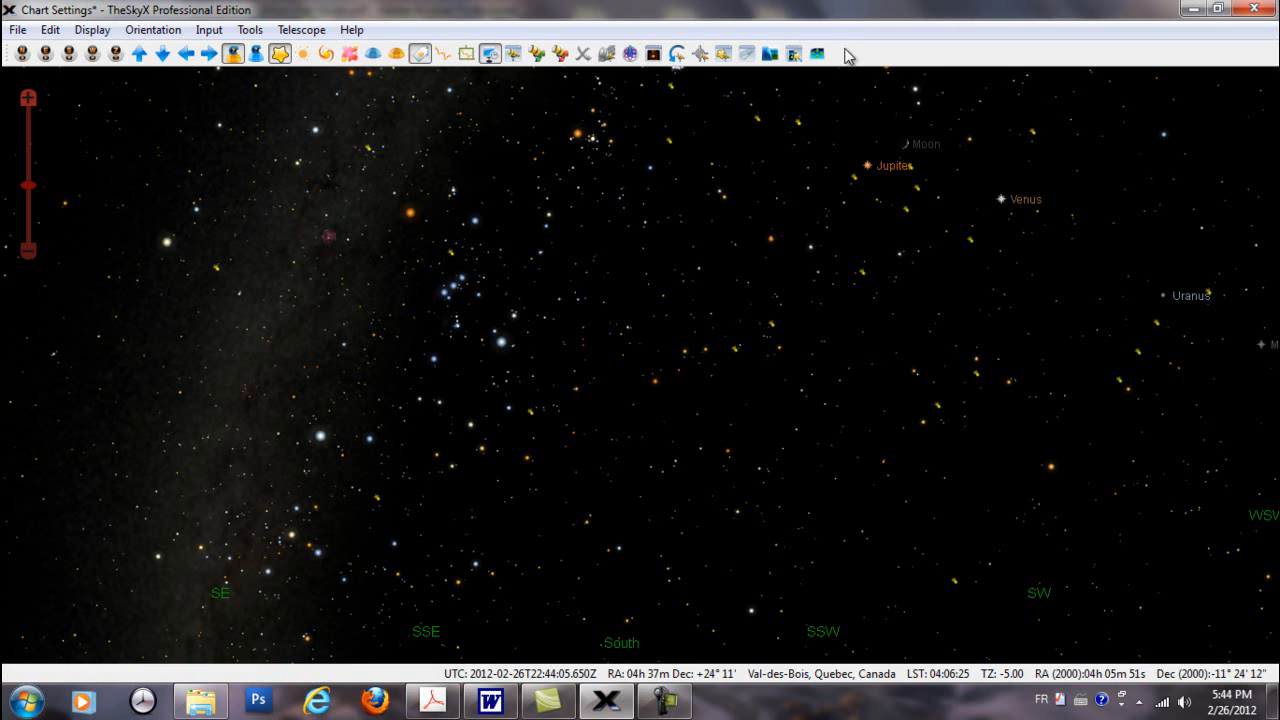
Reopen the toolbar customization window from the preferences and select the Small Screen Toolbar for editing
{"action": "left_click", "coordinate": [248, 31]}
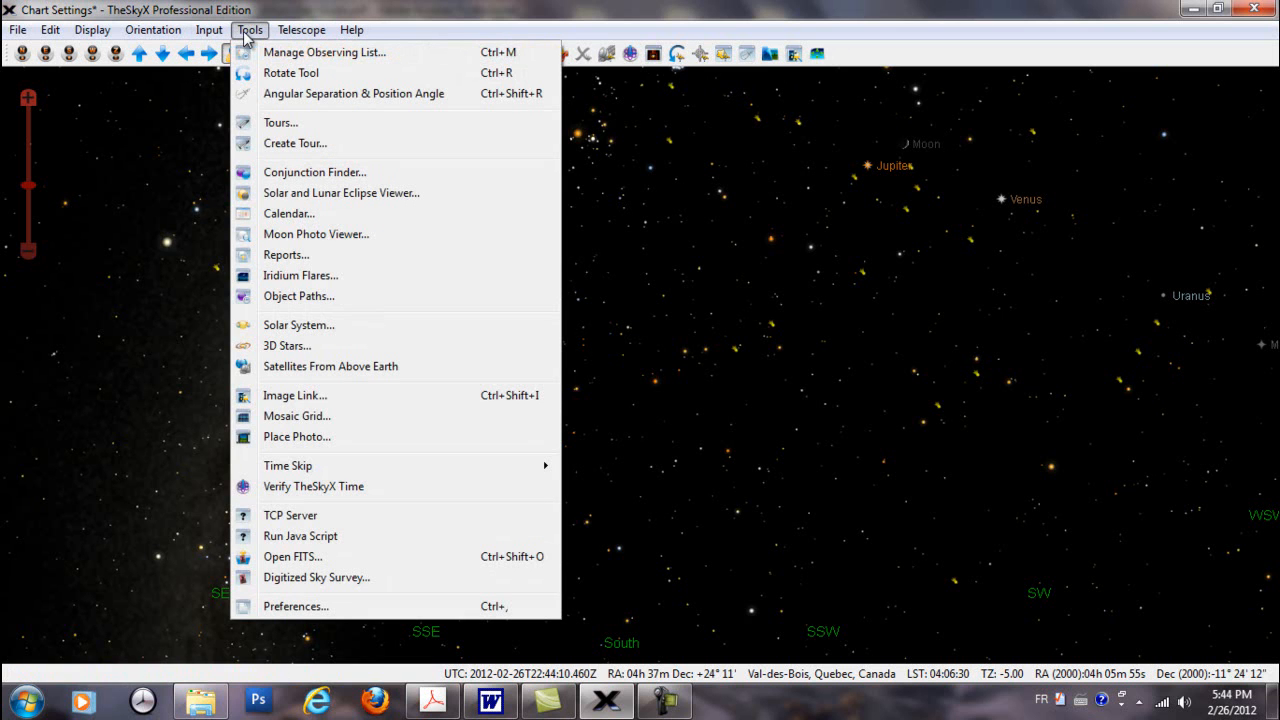
{"action": "left_click", "coordinate": [296, 606]}
{"action": "left_click", "coordinate": [337, 168]}
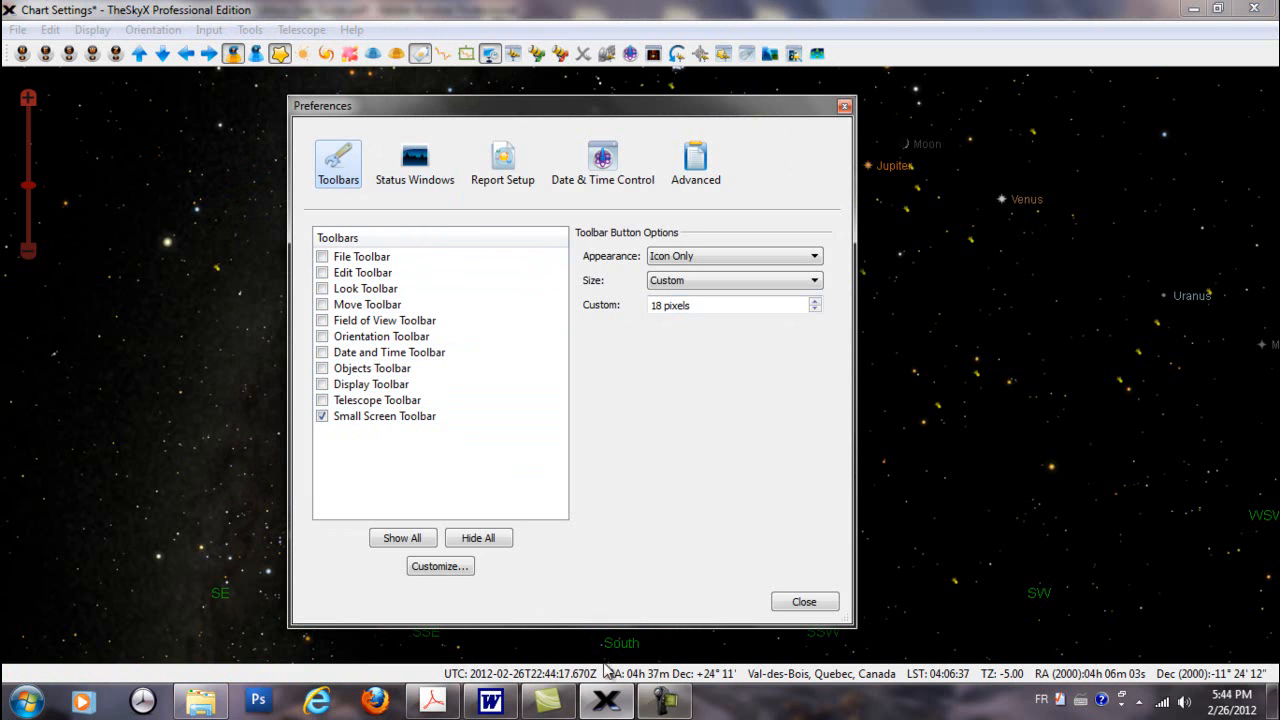
{"action": "left_click", "coordinate": [462, 568]}
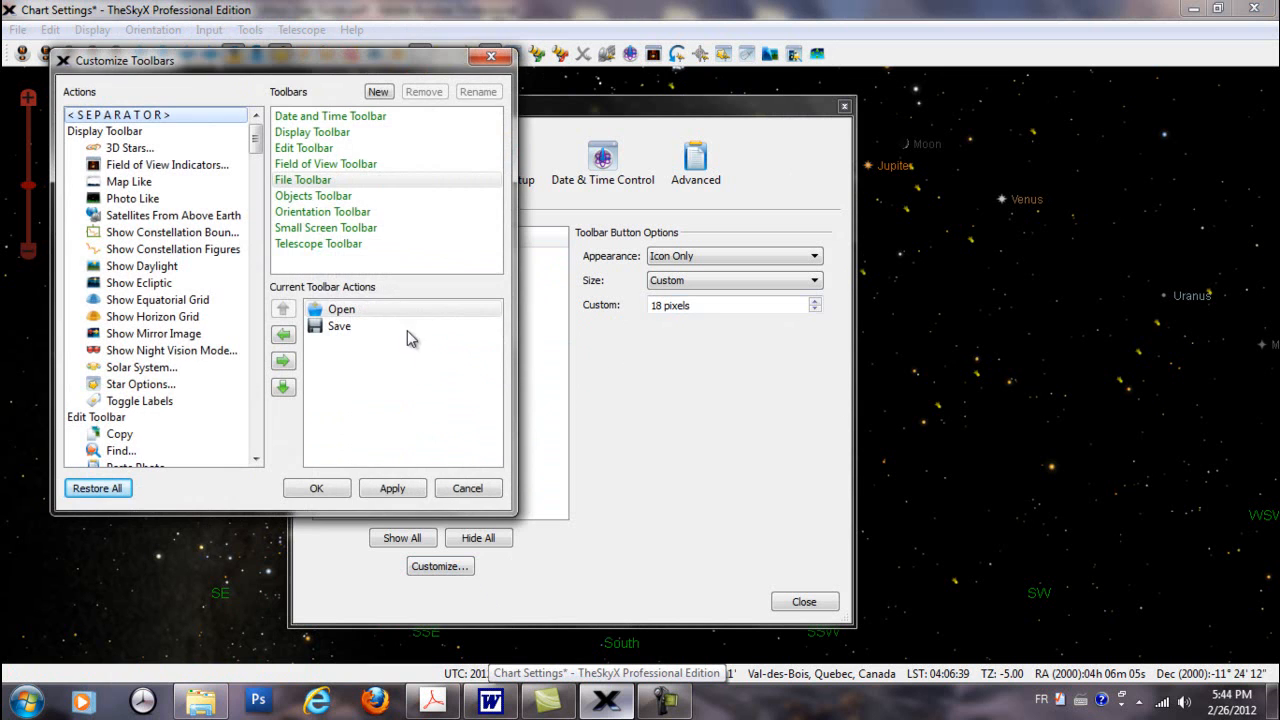
{"action": "left_click", "coordinate": [318, 232]}
{"action": "left_click_drag", "start_coordinate": [320, 62], "coordinate": [872, 75]}
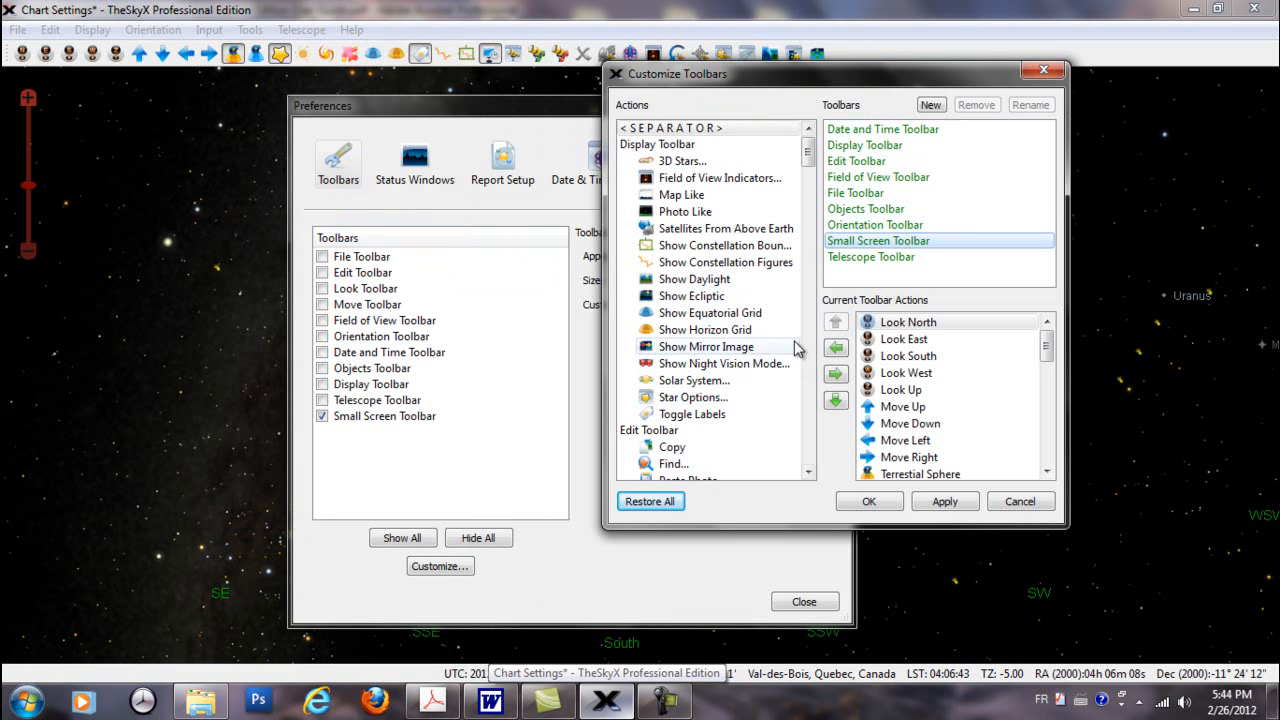
Add the Center action from All Other Commands to the Small Screen Toolbar, directly after Look North
{"action": "left_click_drag", "start_coordinate": [808, 150], "coordinate": [811, 205]}
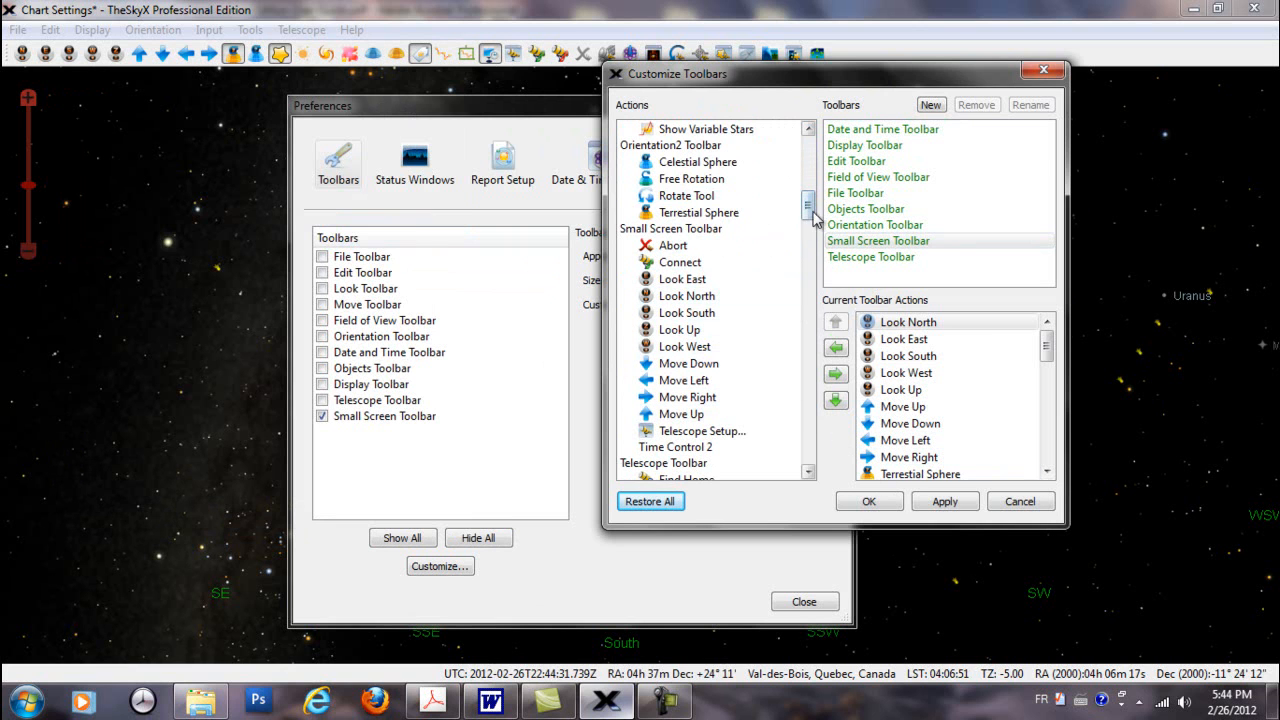
{"action": "left_click_drag", "start_coordinate": [808, 209], "coordinate": [818, 250]}
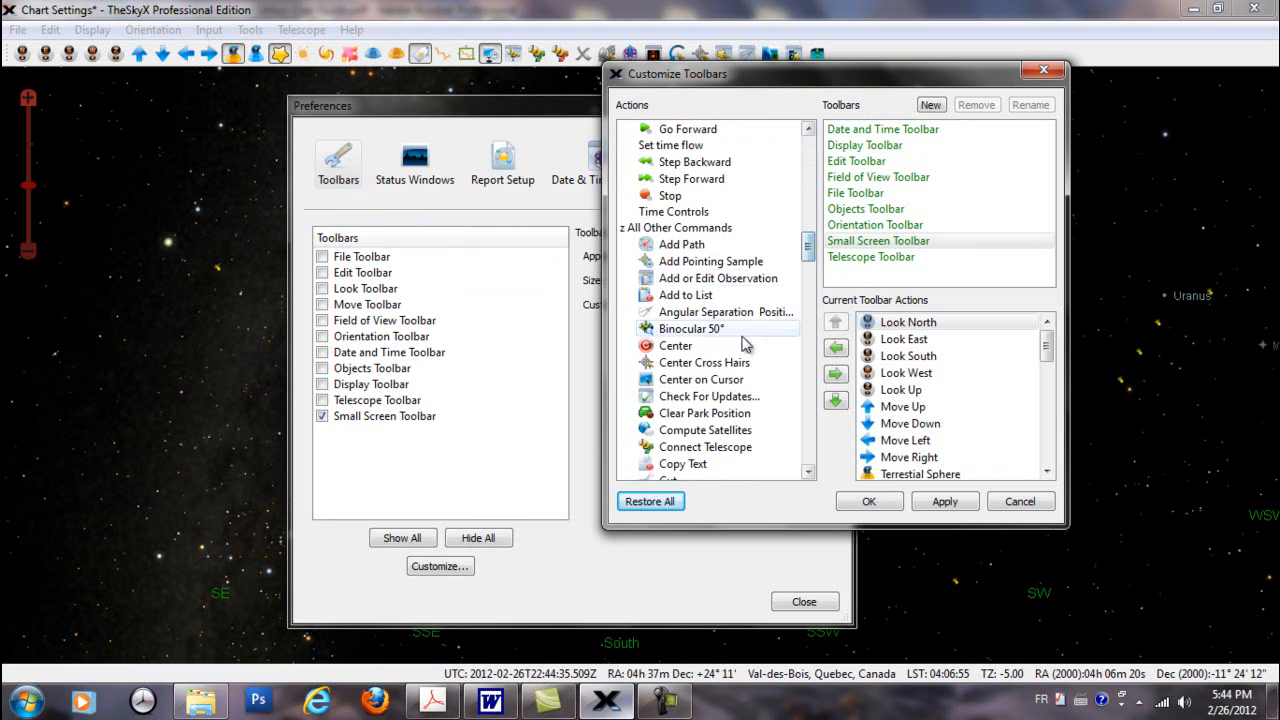
{"action": "left_click", "coordinate": [661, 349]}
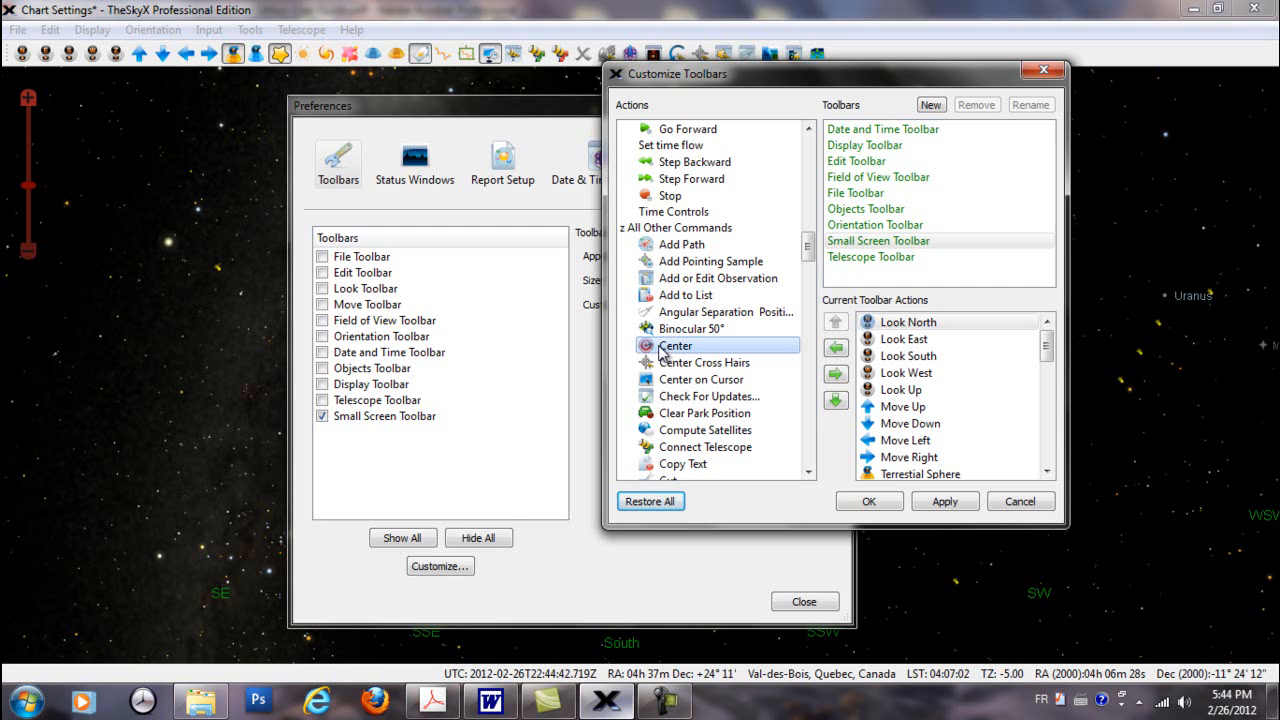
{"action": "left_click", "coordinate": [836, 378]}
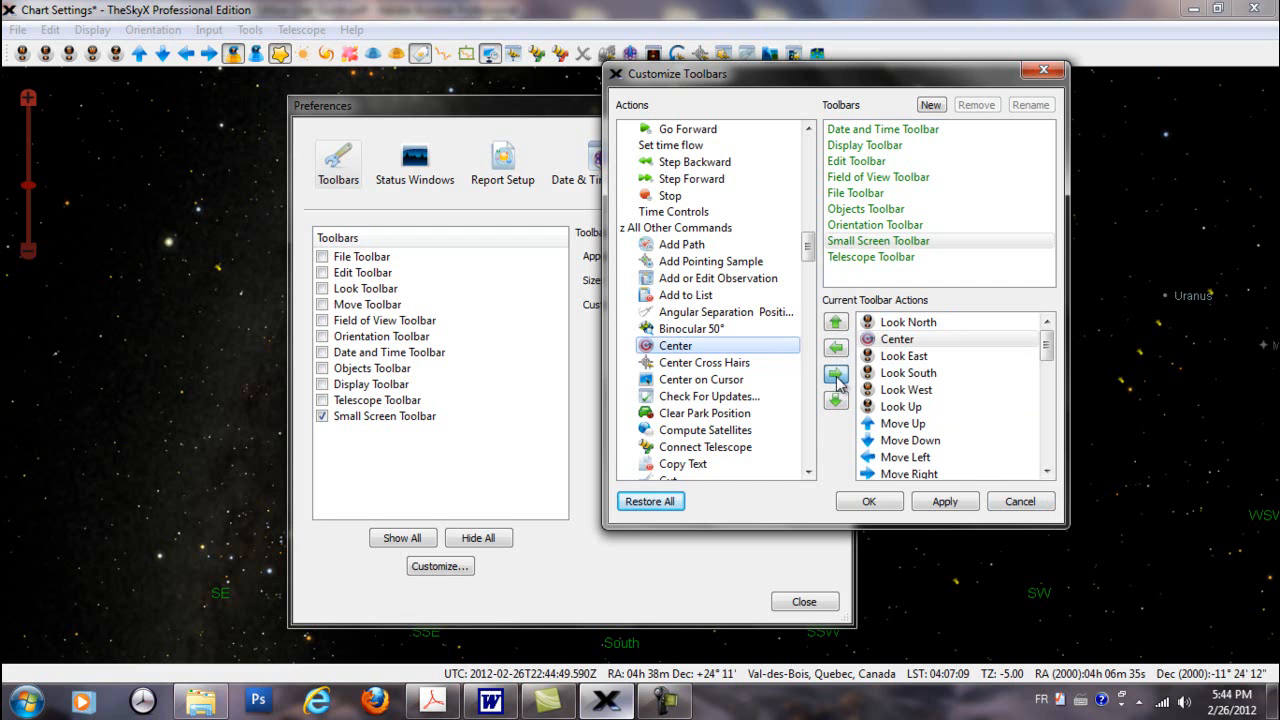
Move the Center action down to the very end of the Small Screen Toolbar's current actions, after Full Screen
{"action": "left_click", "coordinate": [886, 342]}
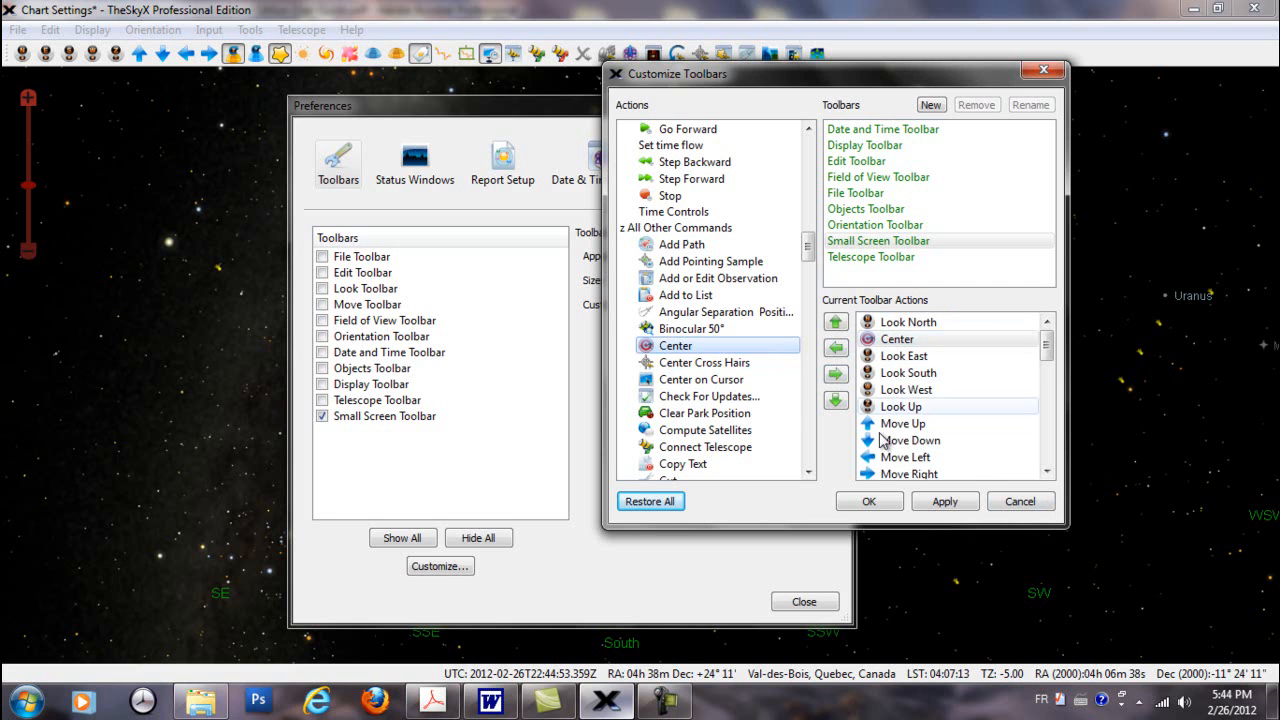
{"action": "left_click", "coordinate": [878, 241]}
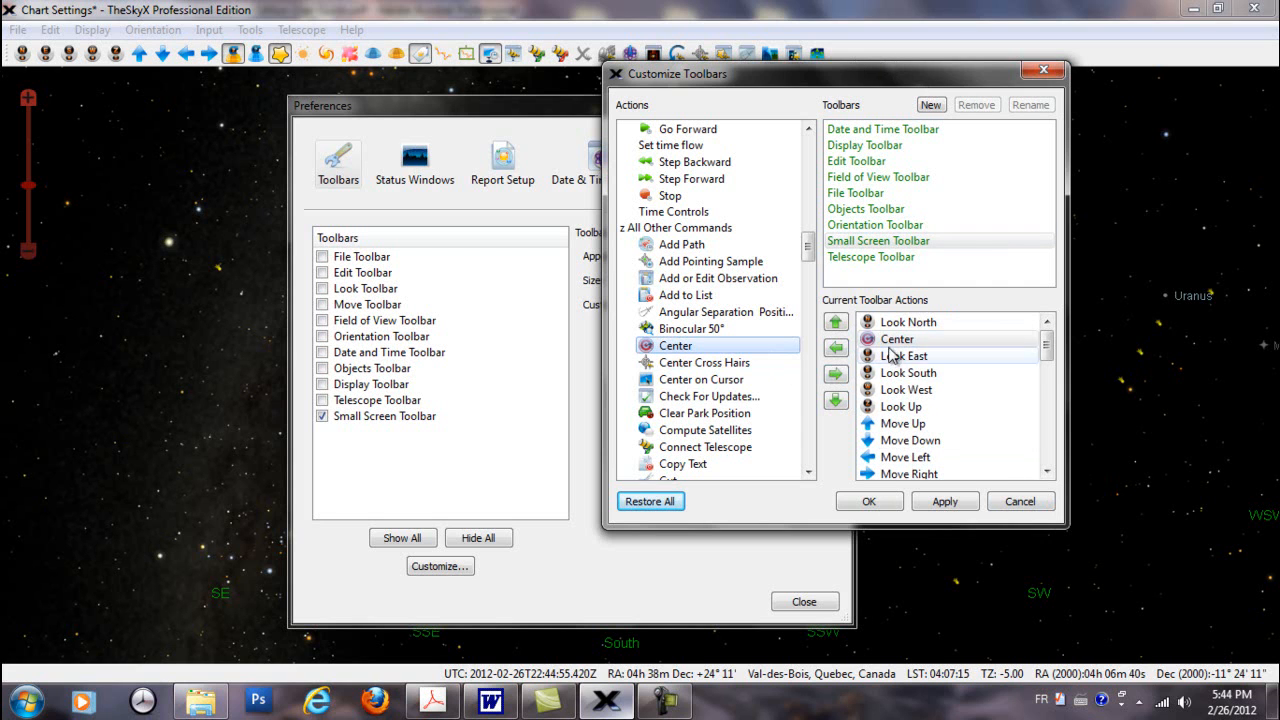
{"action": "left_click", "coordinate": [892, 340]}
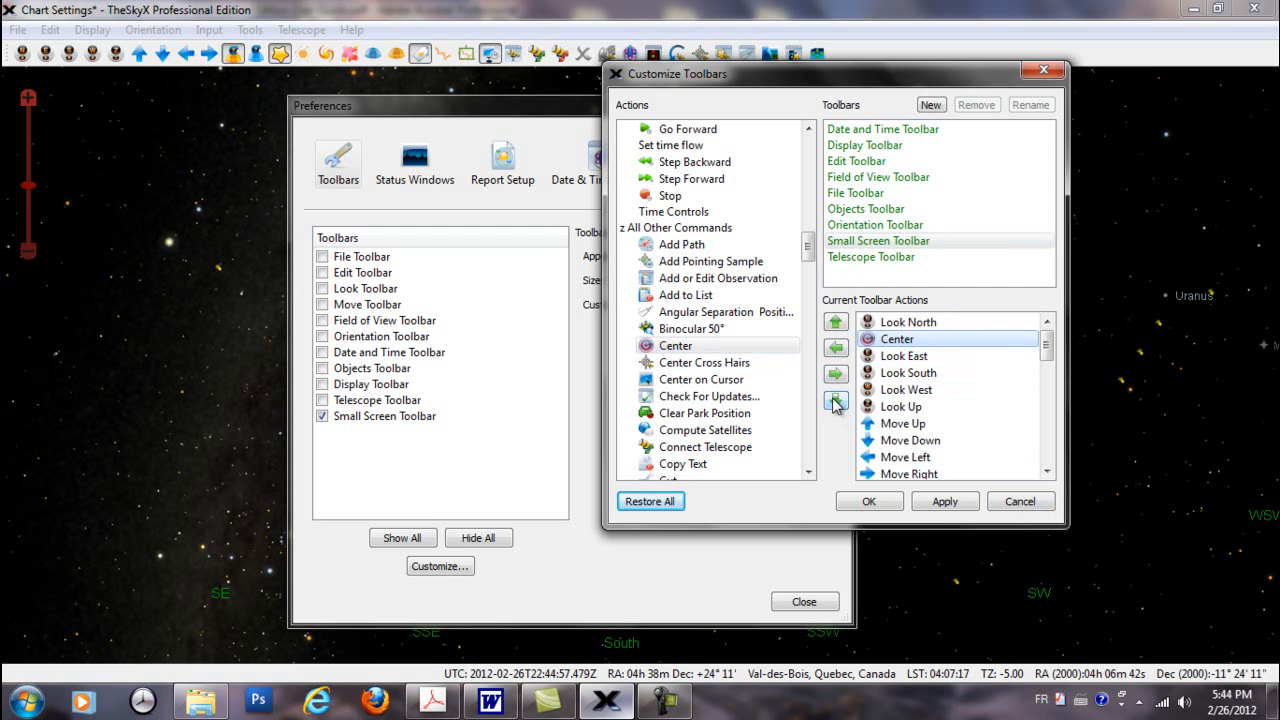
{"action": "left_click", "coordinate": [837, 401]}
{"action": "left_click", "coordinate": [837, 401]}
{"action": "left_click", "coordinate": [837, 401]}
{"action": "left_click", "coordinate": [837, 401]}
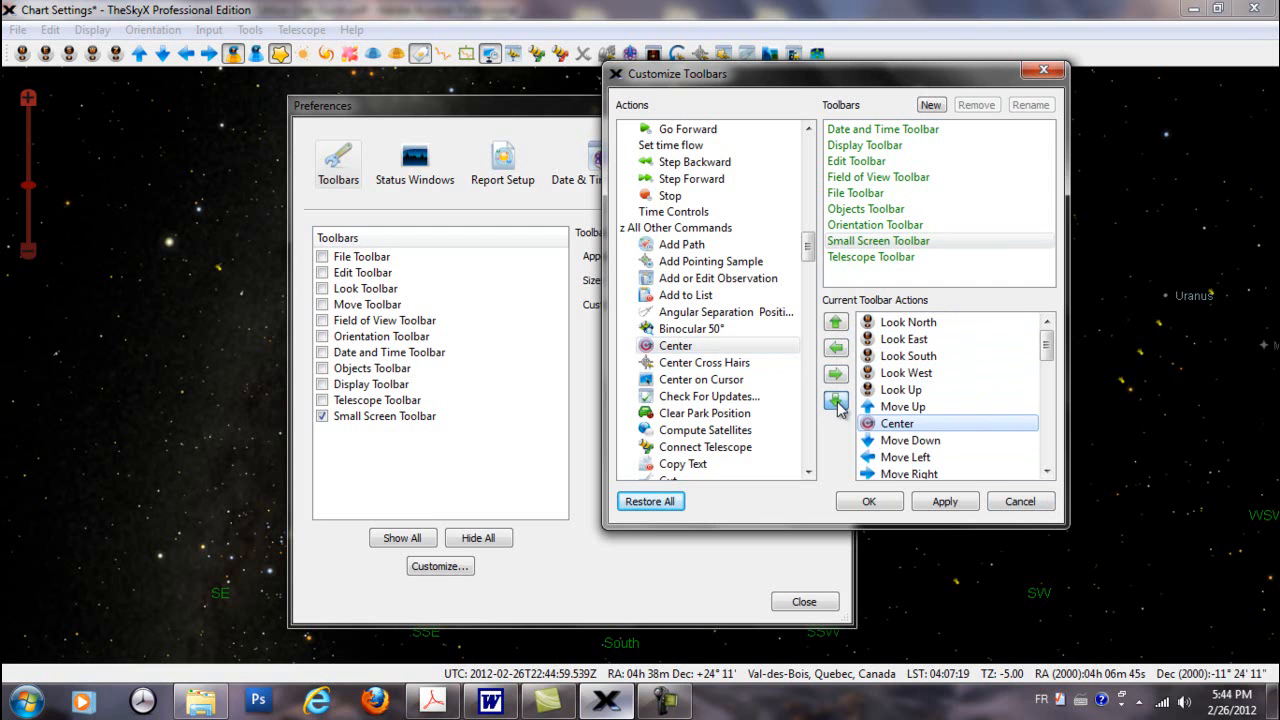
{"action": "left_click", "coordinate": [837, 401]}
{"action": "left_click", "coordinate": [837, 401]}
{"action": "left_click", "coordinate": [837, 401]}
{"action": "left_click", "coordinate": [837, 401]}
{"action": "left_click", "coordinate": [837, 401]}
{"action": "left_click", "coordinate": [837, 401]}
{"action": "left_click", "coordinate": [837, 401]}
{"action": "left_click", "coordinate": [837, 401]}
{"action": "left_click", "coordinate": [837, 401]}
{"action": "left_click", "coordinate": [837, 401]}
{"action": "left_click", "coordinate": [837, 401]}
{"action": "left_click", "coordinate": [837, 401]}
{"action": "double_click", "coordinate": [837, 401]}
{"action": "left_click", "coordinate": [837, 401]}
{"action": "double_click", "coordinate": [837, 401]}
{"action": "left_click", "coordinate": [837, 401]}
{"action": "double_click", "coordinate": [837, 401]}
{"action": "double_click", "coordinate": [837, 401]}
{"action": "left_click", "coordinate": [837, 401]}
{"action": "left_click", "coordinate": [837, 401]}
{"action": "left_click", "coordinate": [837, 401]}
{"action": "left_click", "coordinate": [837, 401]}
{"action": "left_click", "coordinate": [837, 401]}
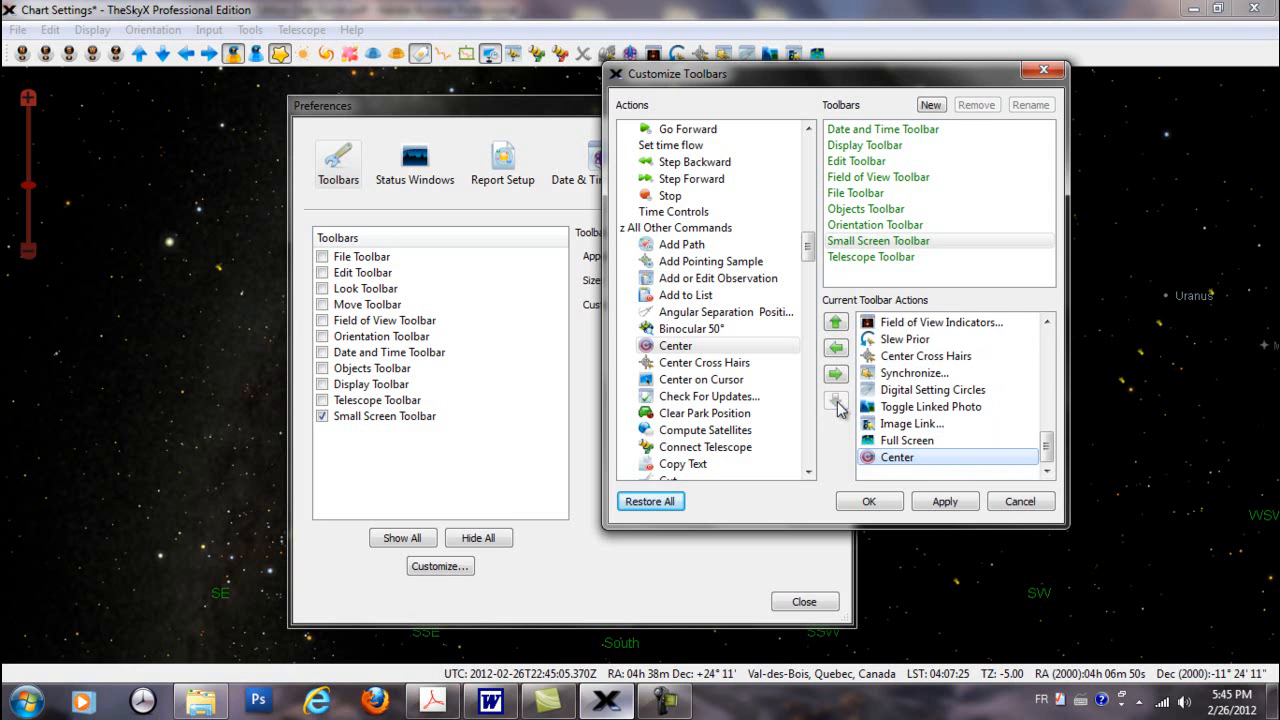
Apply the new action order and close both the toolbar customization and preferences windows
{"action": "left_click", "coordinate": [940, 503]}
{"action": "left_click", "coordinate": [872, 505]}
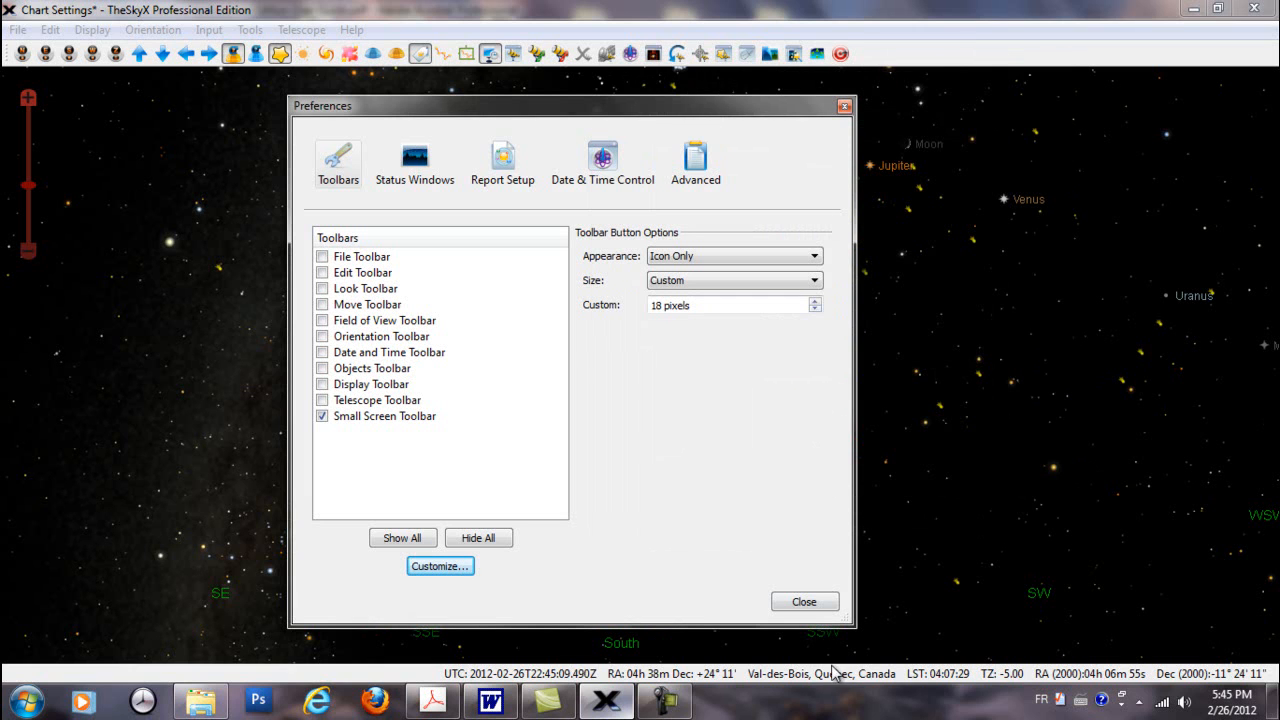
{"action": "left_click", "coordinate": [805, 603]}
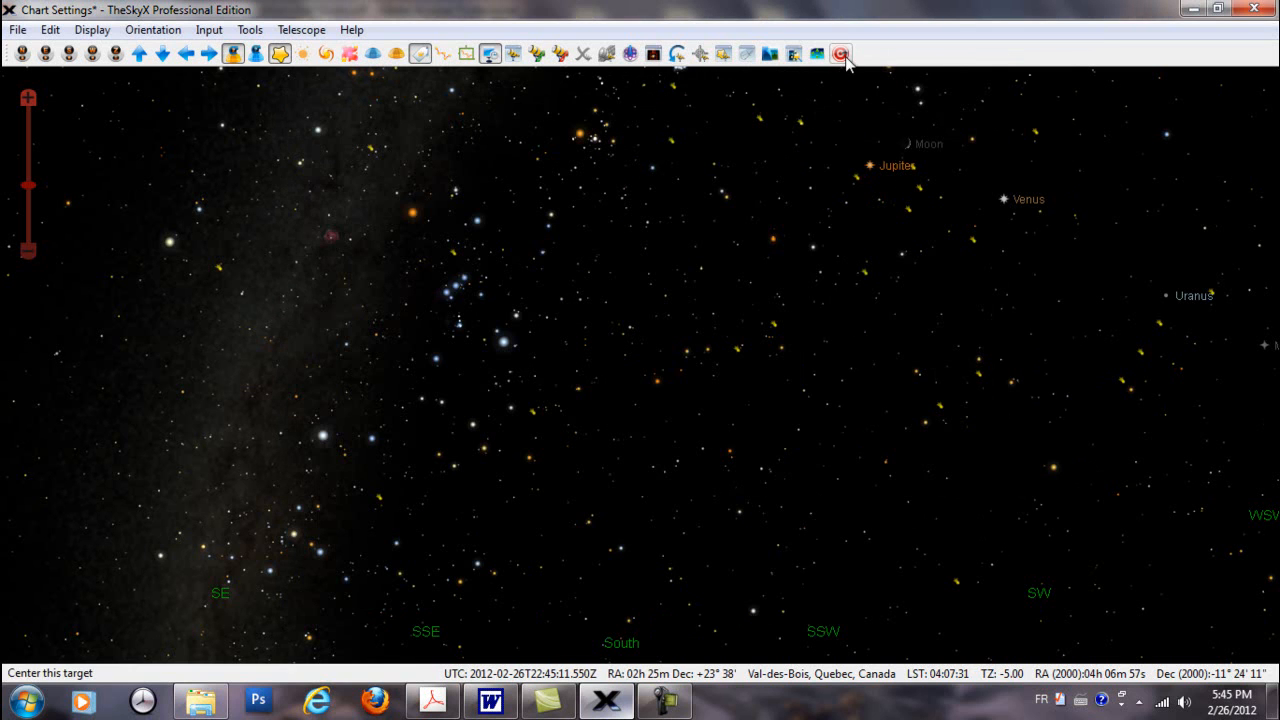
Select Jupiter on the sky chart and center the chart on it from the Find window
{"action": "left_click", "coordinate": [870, 168]}
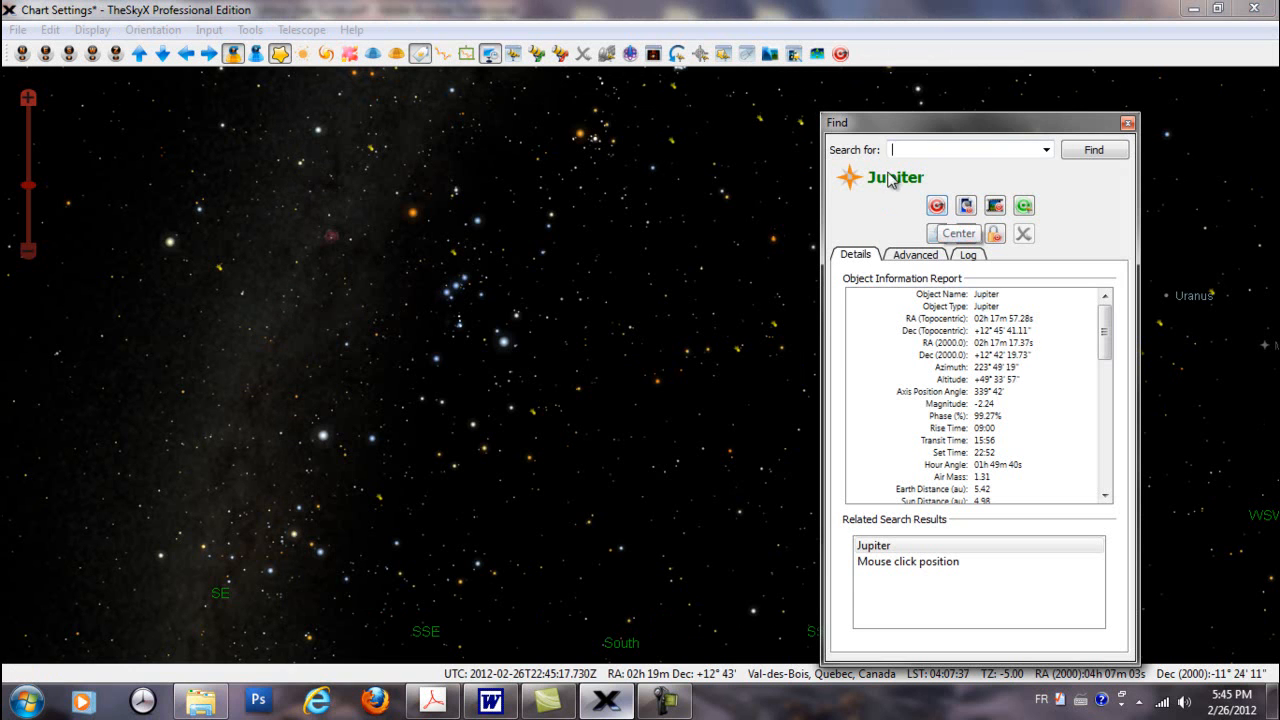
{"action": "left_click", "coordinate": [936, 205]}
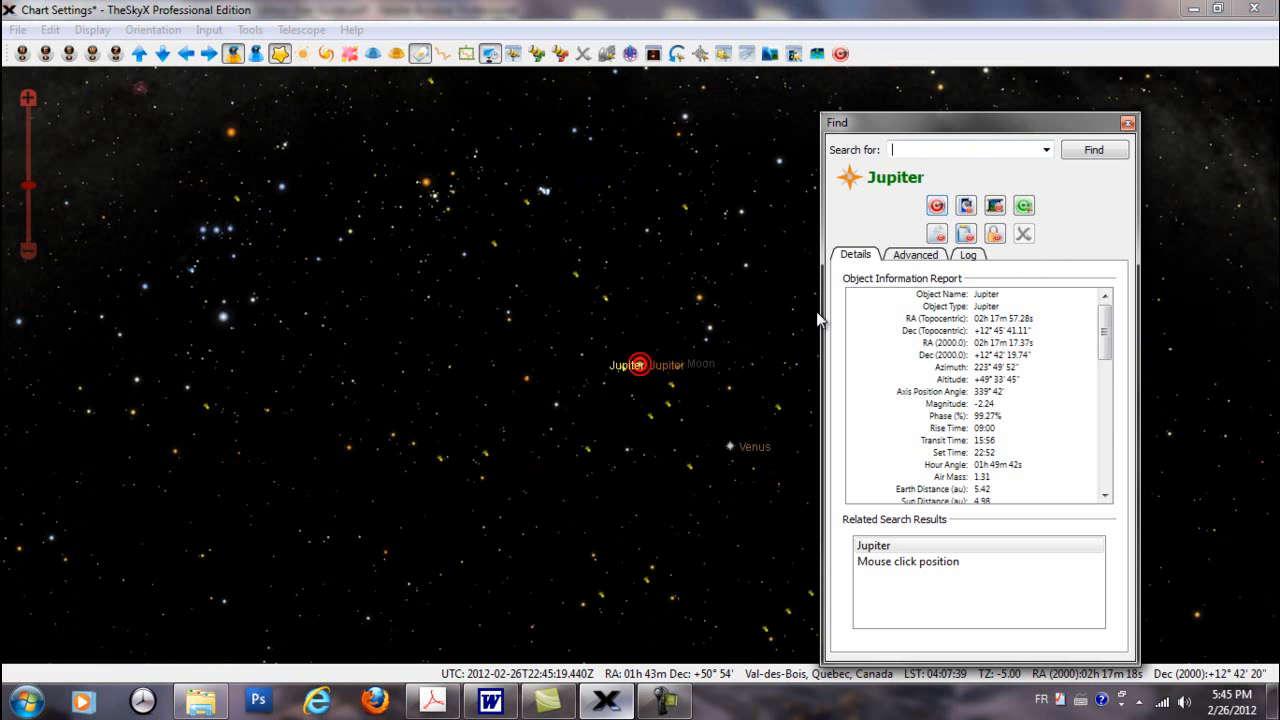
{"action": "left_click", "coordinate": [739, 348]}
{"action": "left_click", "coordinate": [639, 364]}
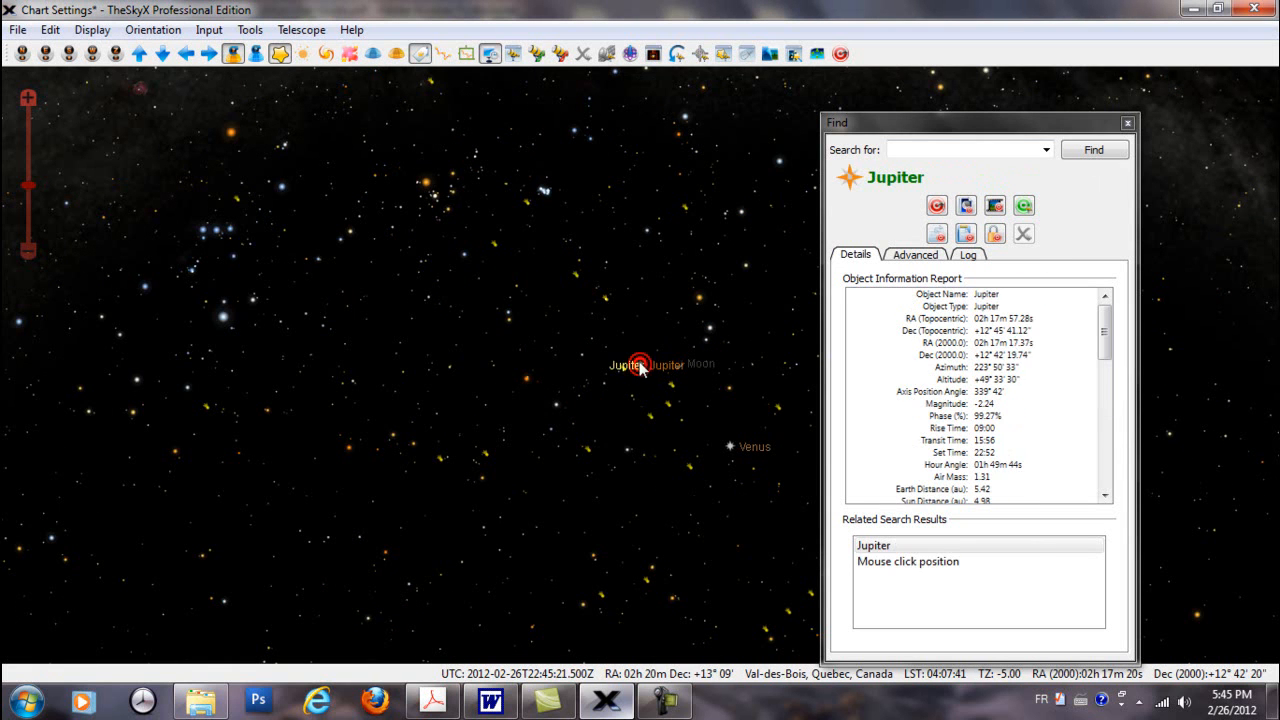
Shift the chart so Jupiter is off-center, close the Find window and recenter Jupiter with the toolbar's new Center command
{"action": "left_click_drag", "start_coordinate": [648, 416], "coordinate": [797, 299]}
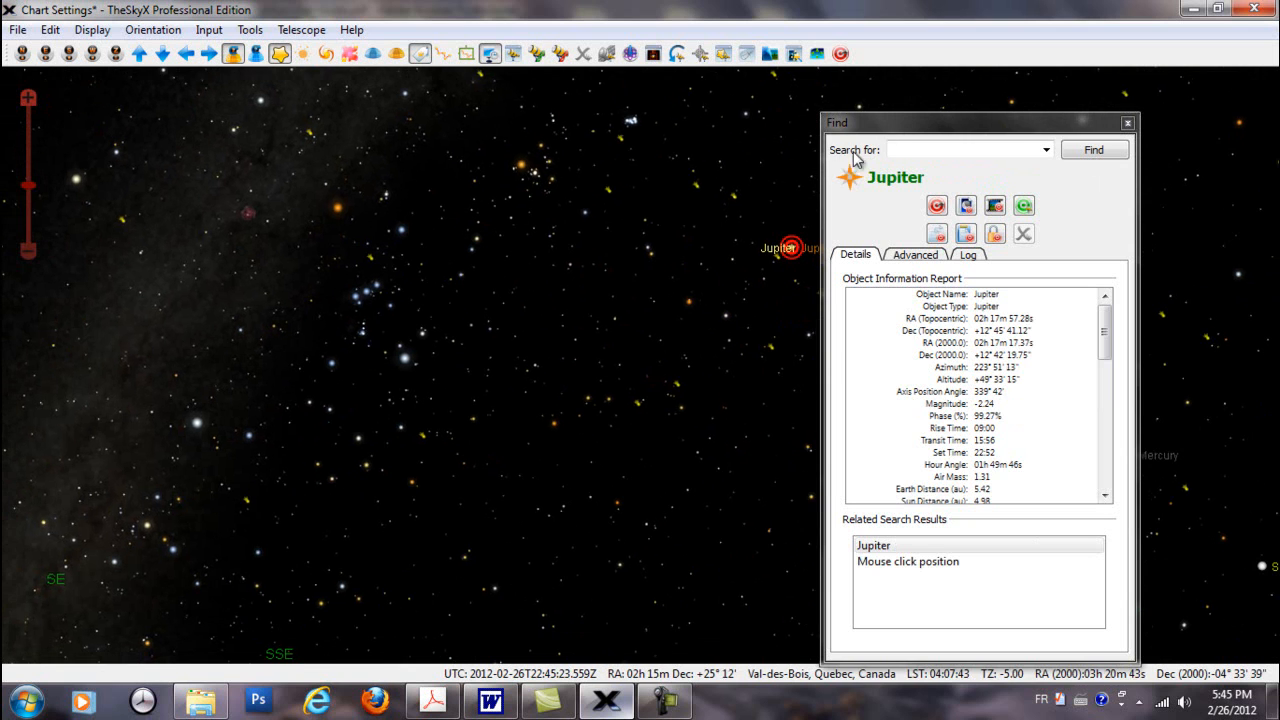
{"action": "left_click", "coordinate": [1127, 122]}
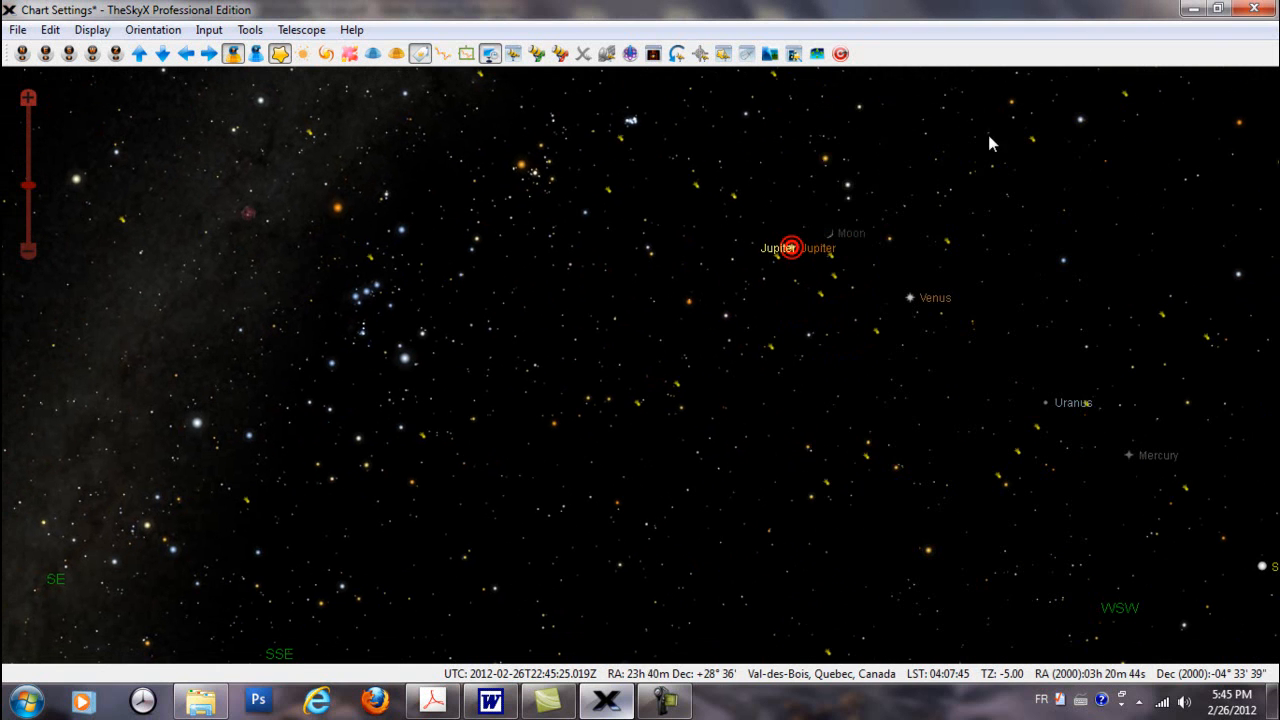
{"action": "left_click", "coordinate": [841, 54]}
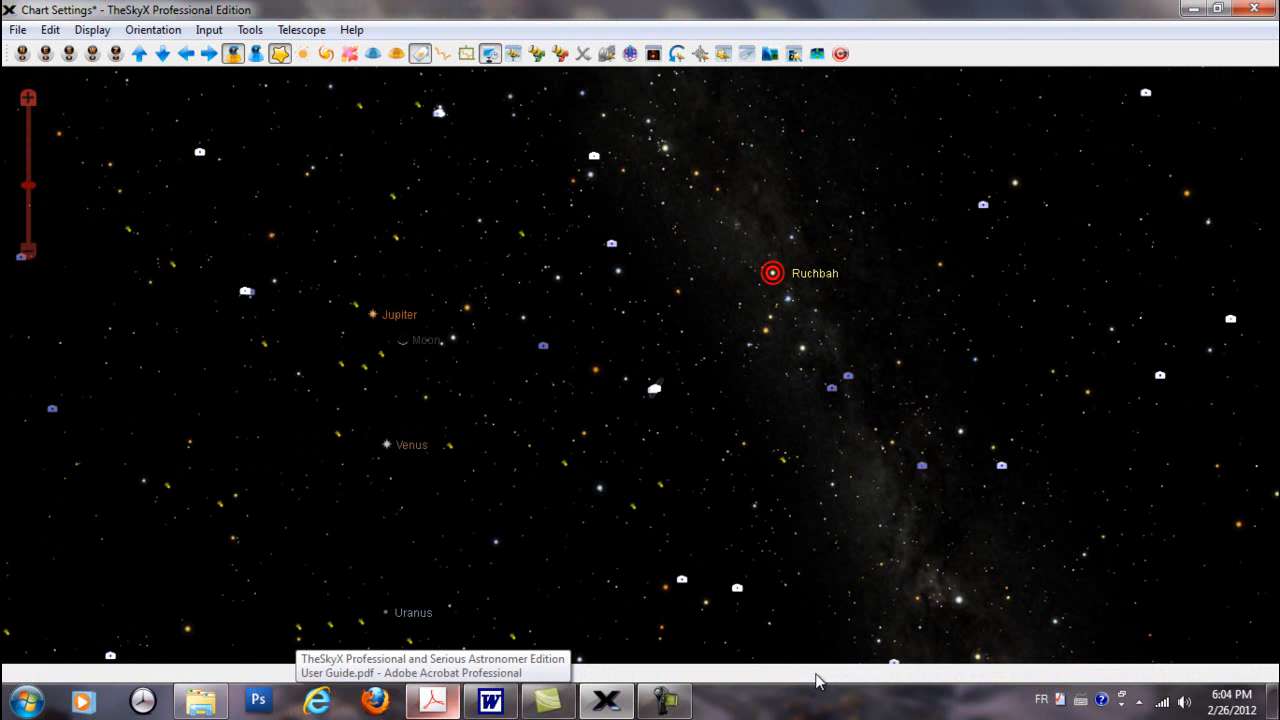
Open the Status Windows preferences for the status bar and add LST and UT to its report
{"action": "double_click", "coordinate": [873, 677]}
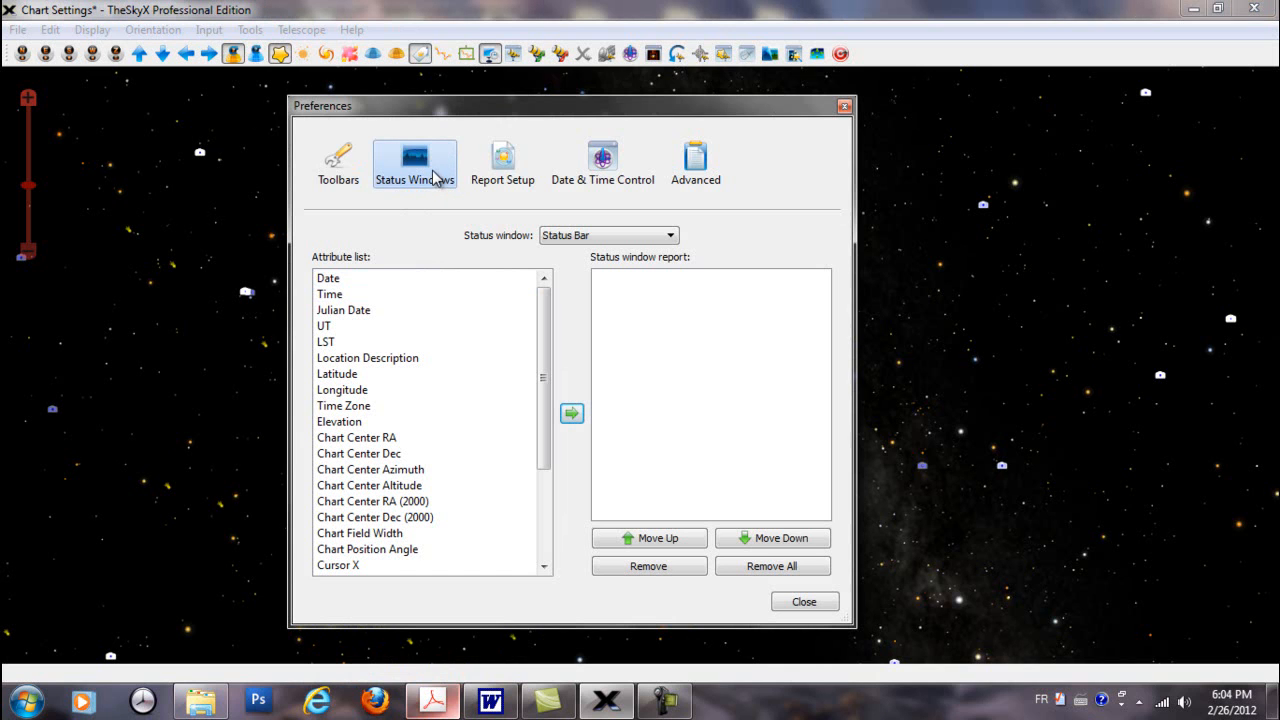
{"action": "left_click", "coordinate": [327, 344]}
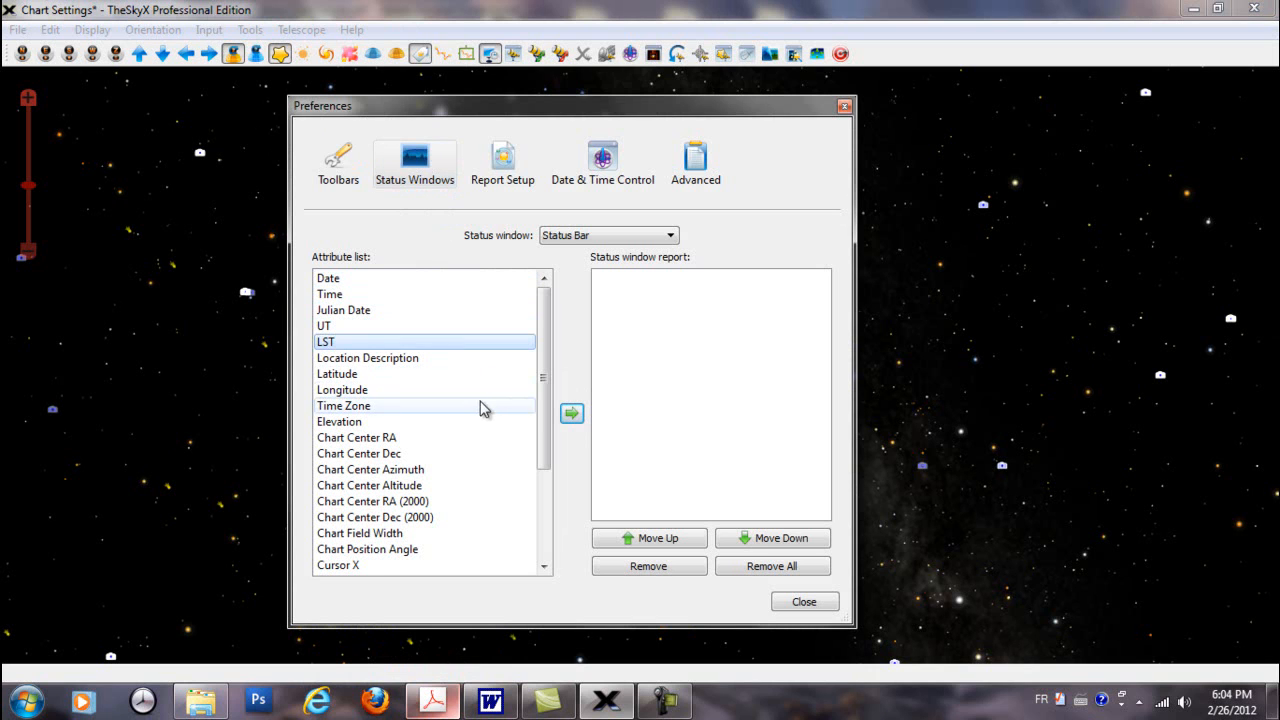
{"action": "left_click", "coordinate": [572, 414]}
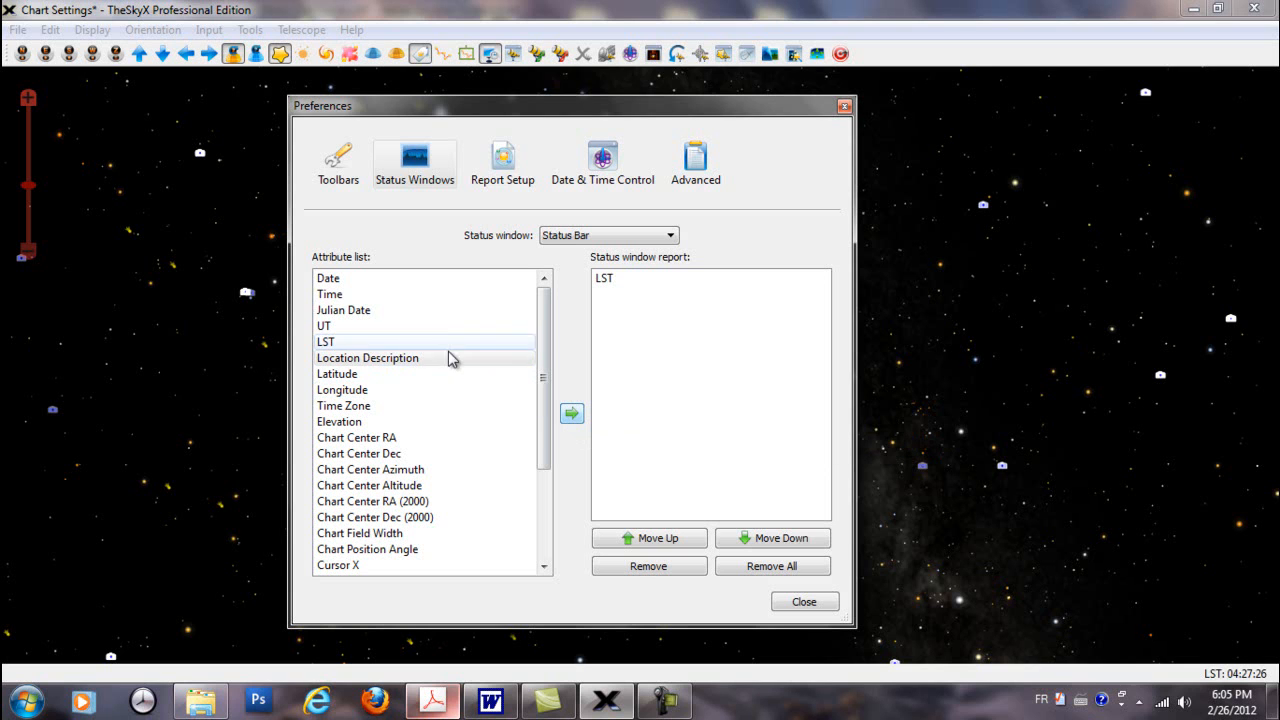
{"action": "left_click", "coordinate": [326, 330]}
{"action": "left_click", "coordinate": [570, 414]}
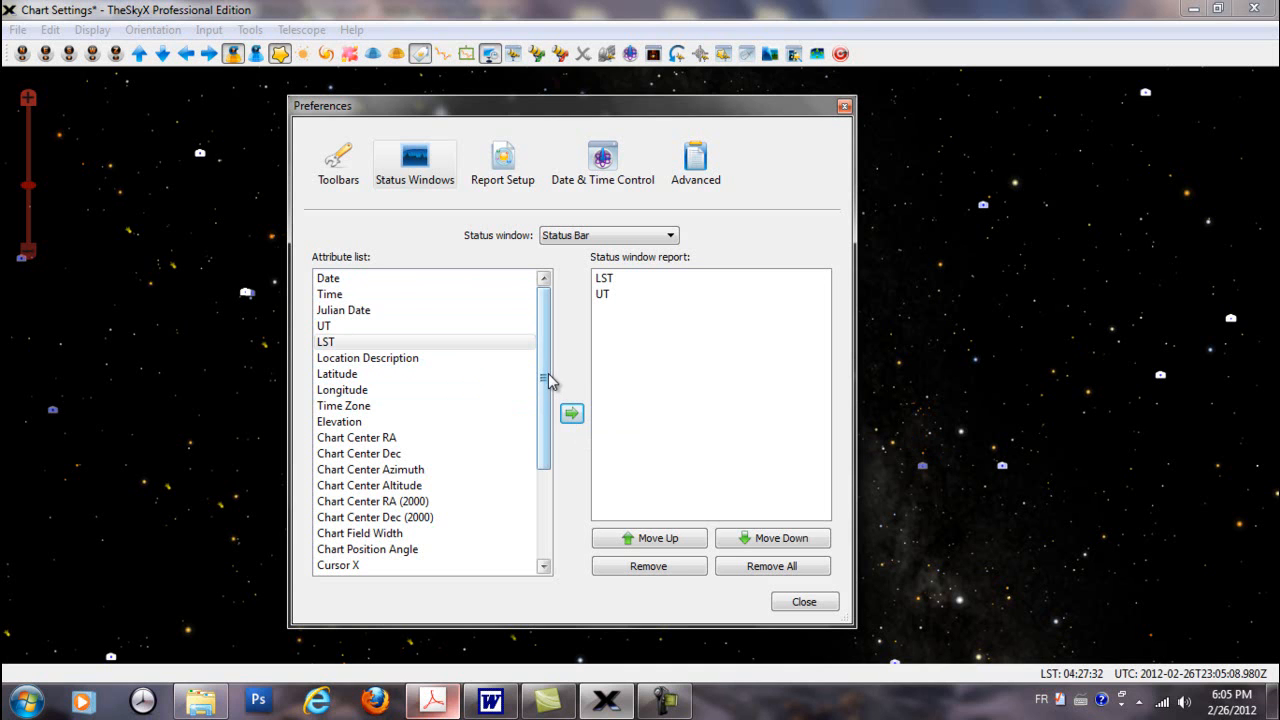
Add Location Description and Cursor RA/Dec to the status bar report
{"action": "left_click_drag", "start_coordinate": [548, 373], "coordinate": [550, 405]}
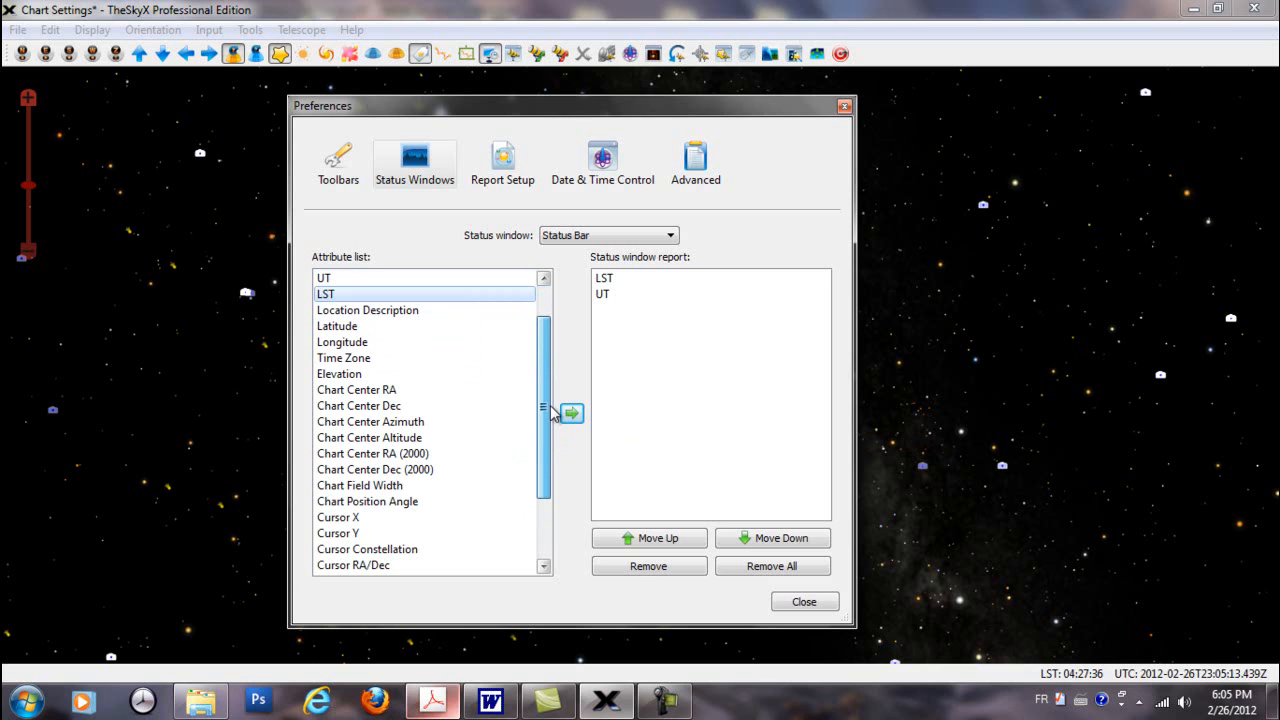
{"action": "left_click", "coordinate": [398, 314]}
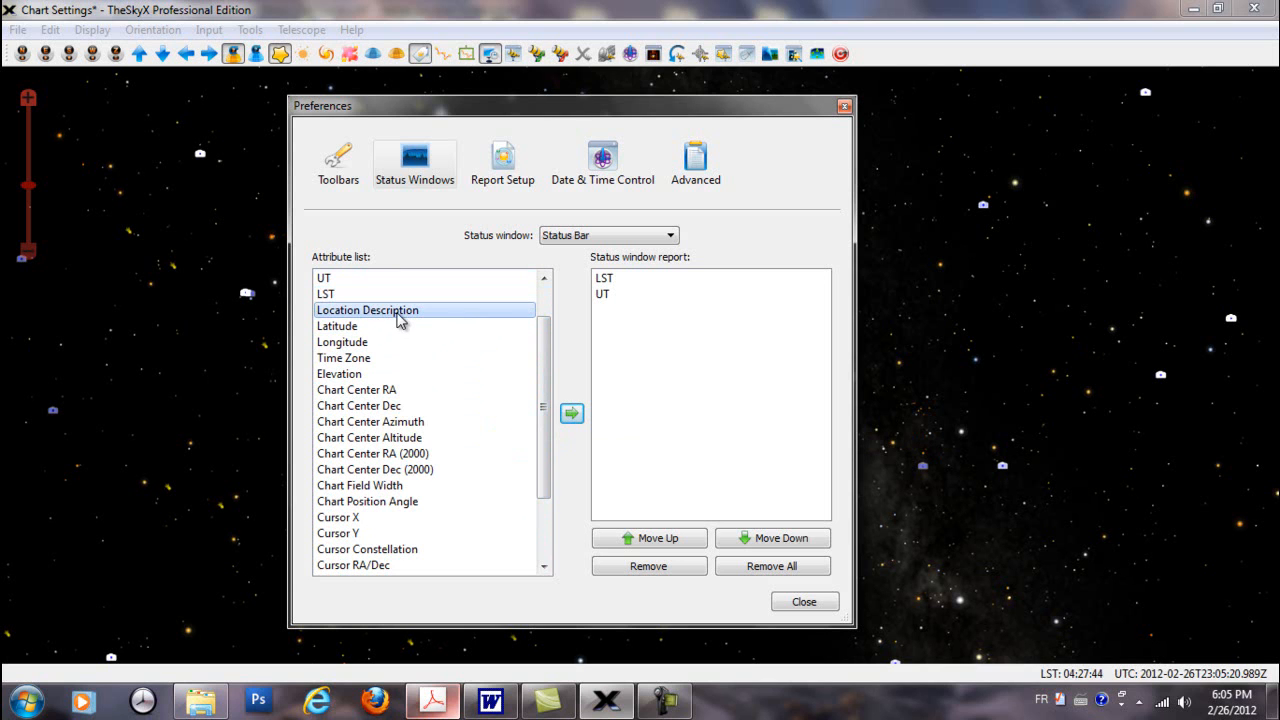
{"action": "left_click", "coordinate": [570, 415]}
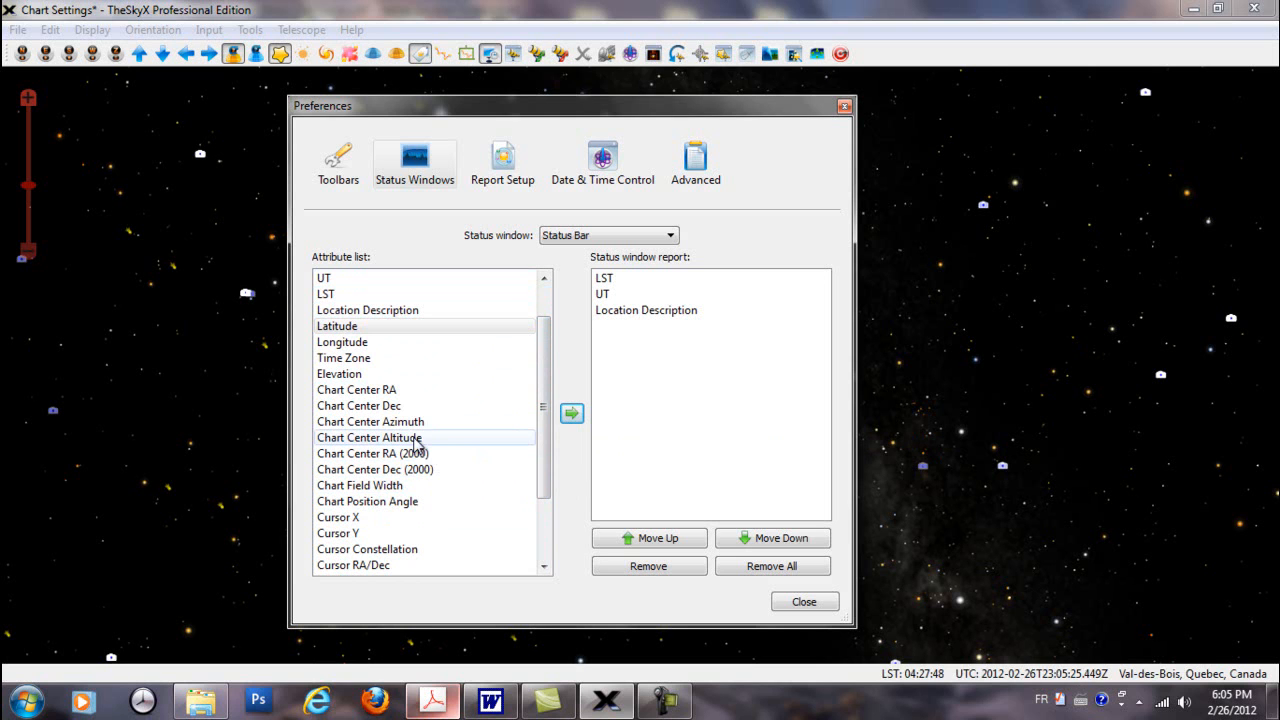
{"action": "left_click_drag", "start_coordinate": [543, 414], "coordinate": [545, 495]}
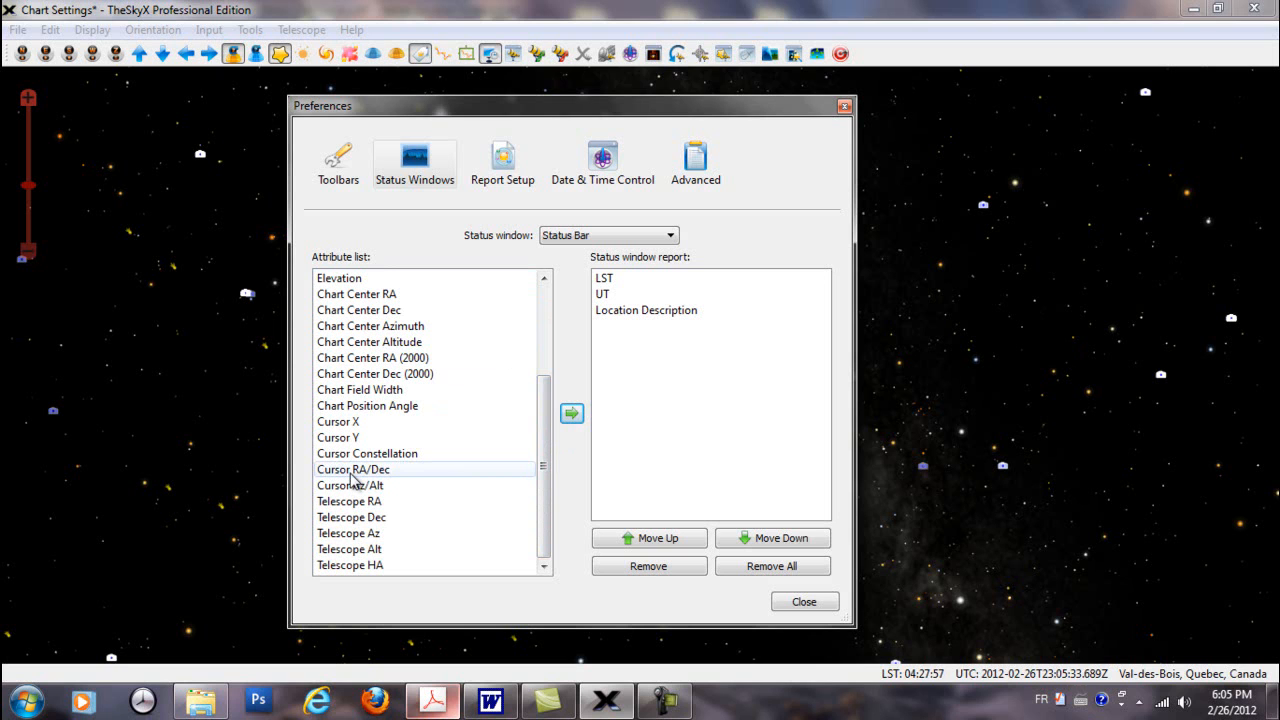
{"action": "left_click", "coordinate": [352, 470]}
{"action": "left_click", "coordinate": [574, 415]}
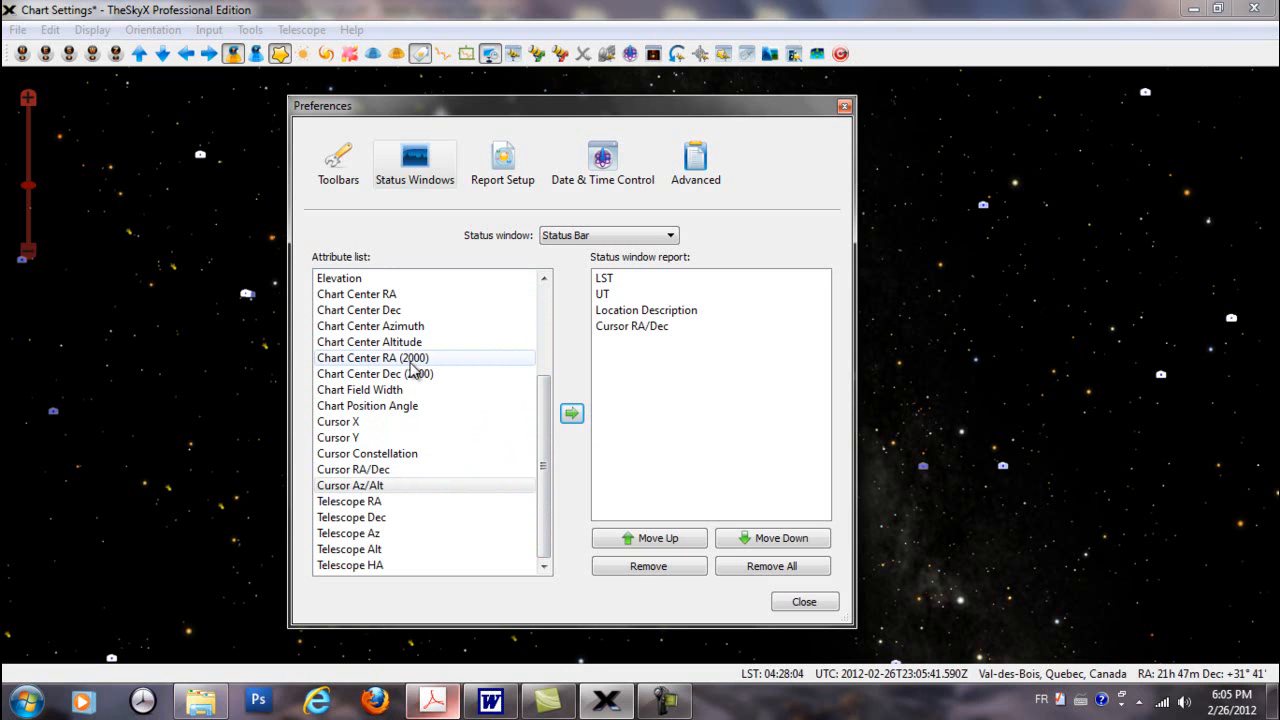
Add Telescope RA and Telescope Dec to the status bar report and close the preferences
{"action": "left_click", "coordinate": [360, 503]}
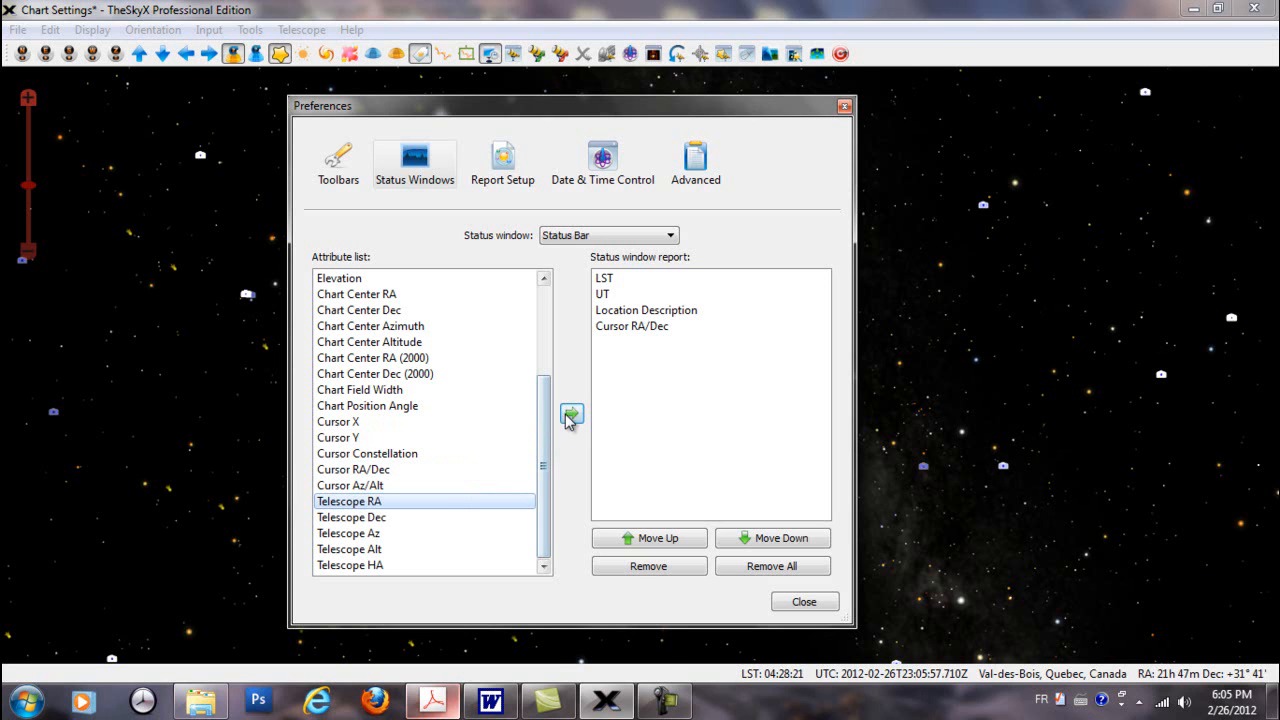
{"action": "left_click", "coordinate": [571, 414]}
{"action": "left_click", "coordinate": [370, 516]}
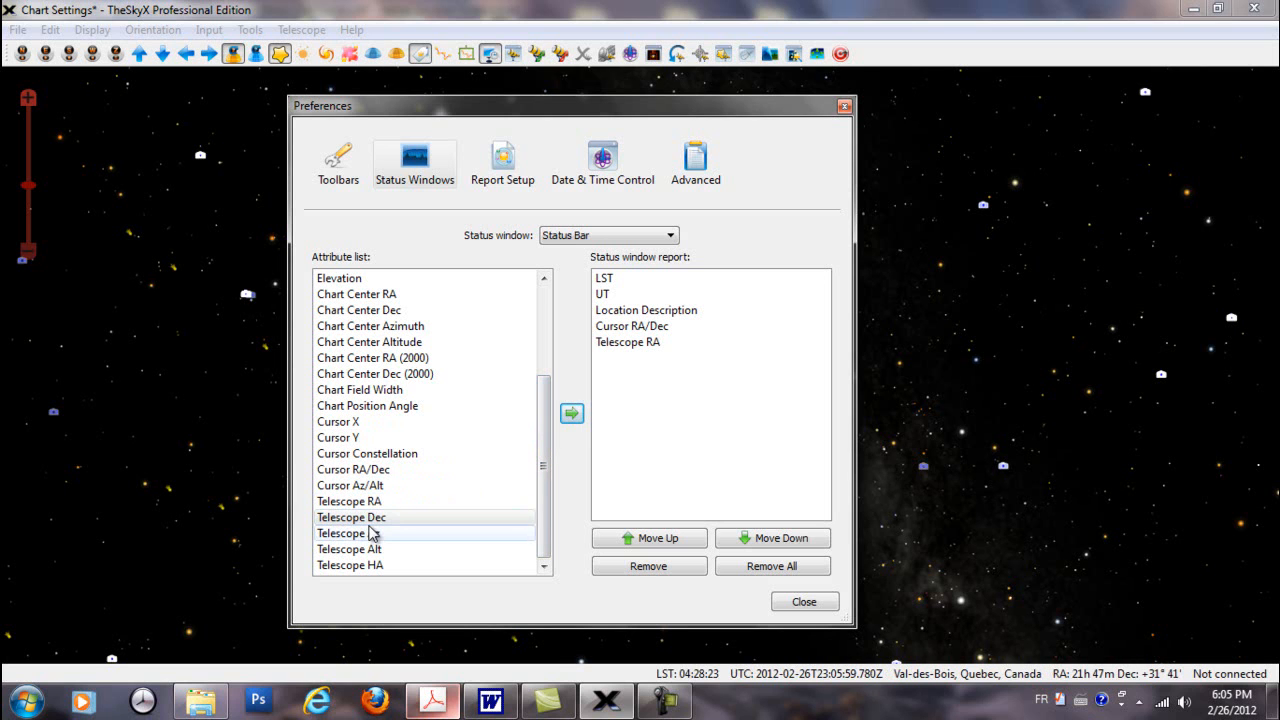
{"action": "left_click", "coordinate": [571, 413]}
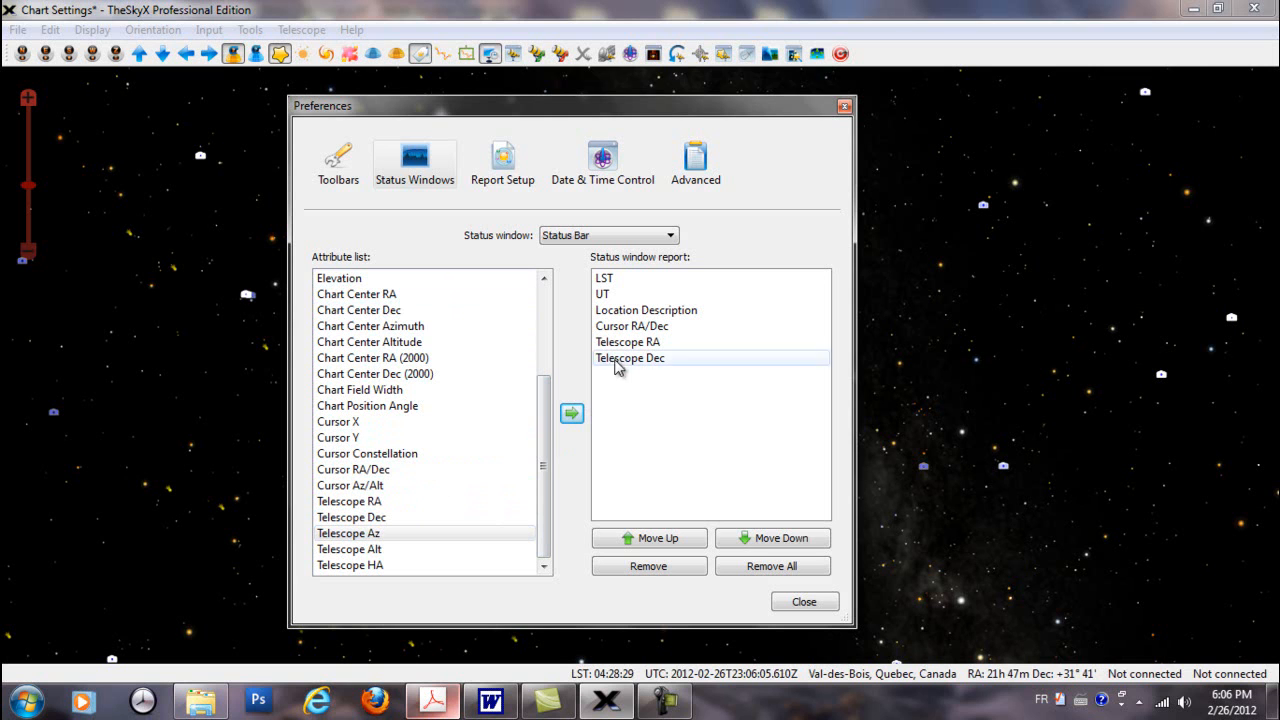
{"action": "left_click", "coordinate": [804, 602]}
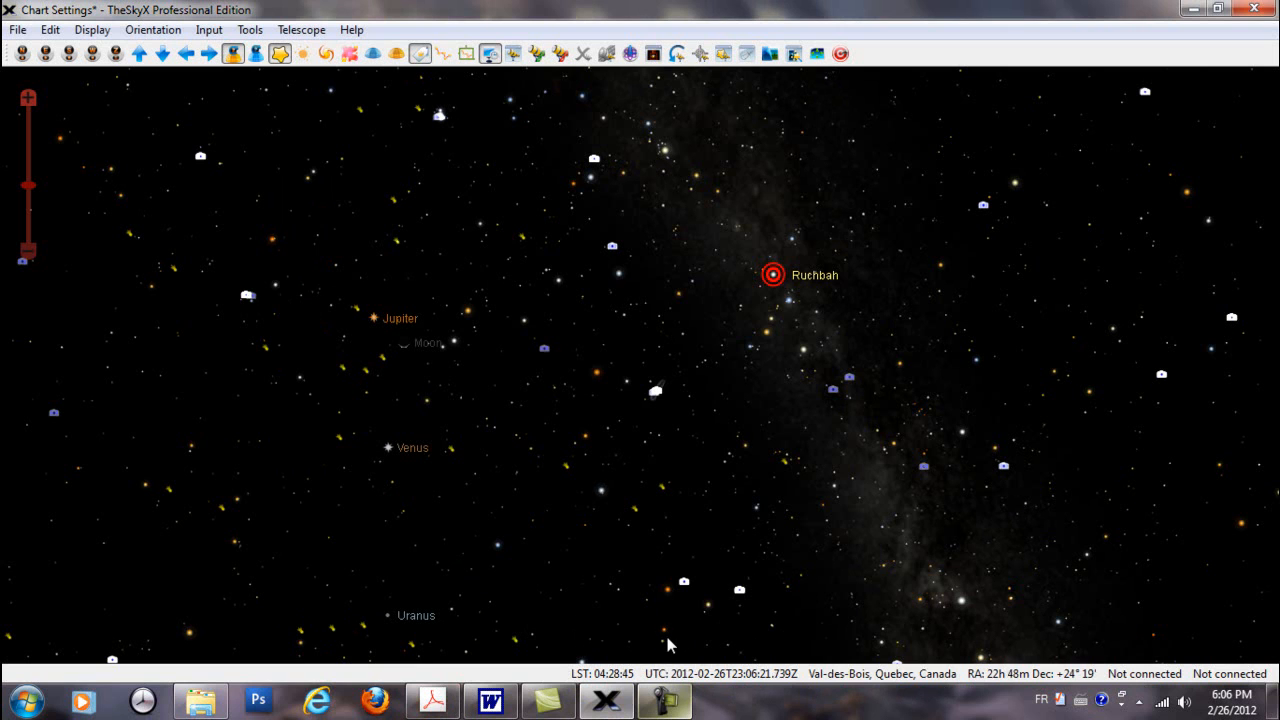
View the Status Windows preferences, opening them once from the status bar and once through the Preferences command, closing them each time
{"action": "mouse_move", "coordinate": [668, 648]}
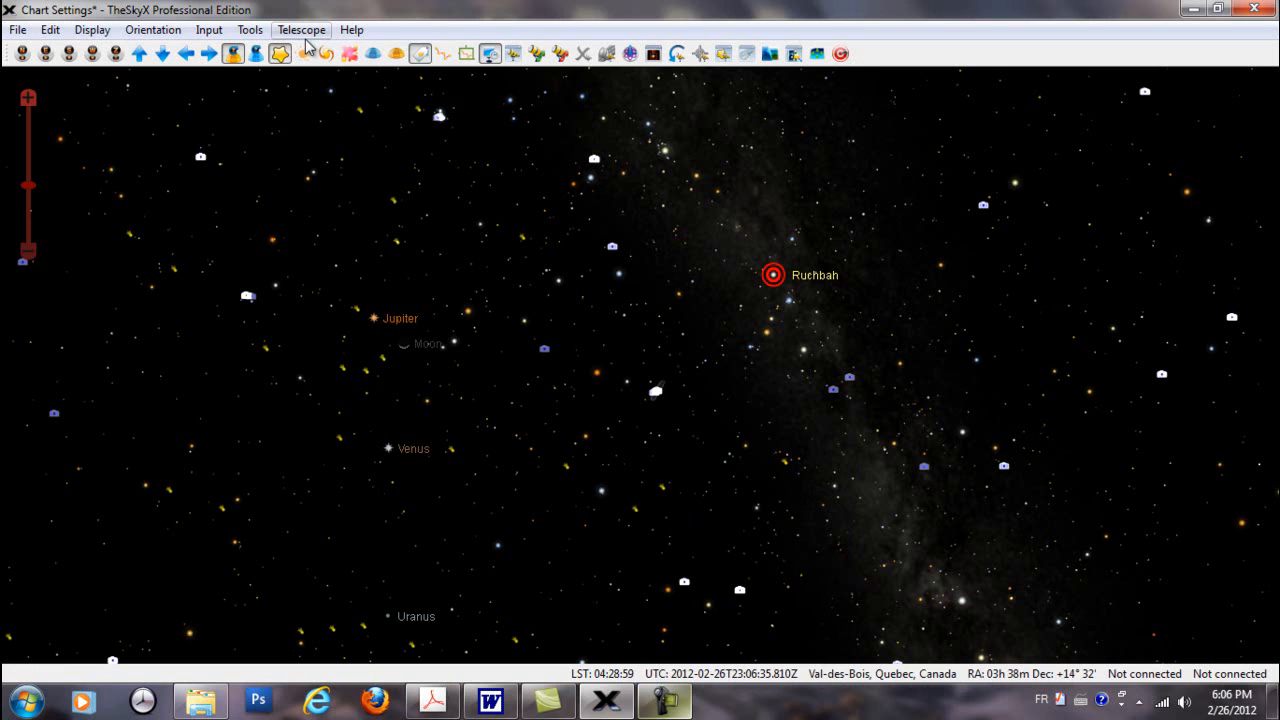
{"action": "double_click", "coordinate": [376, 670]}
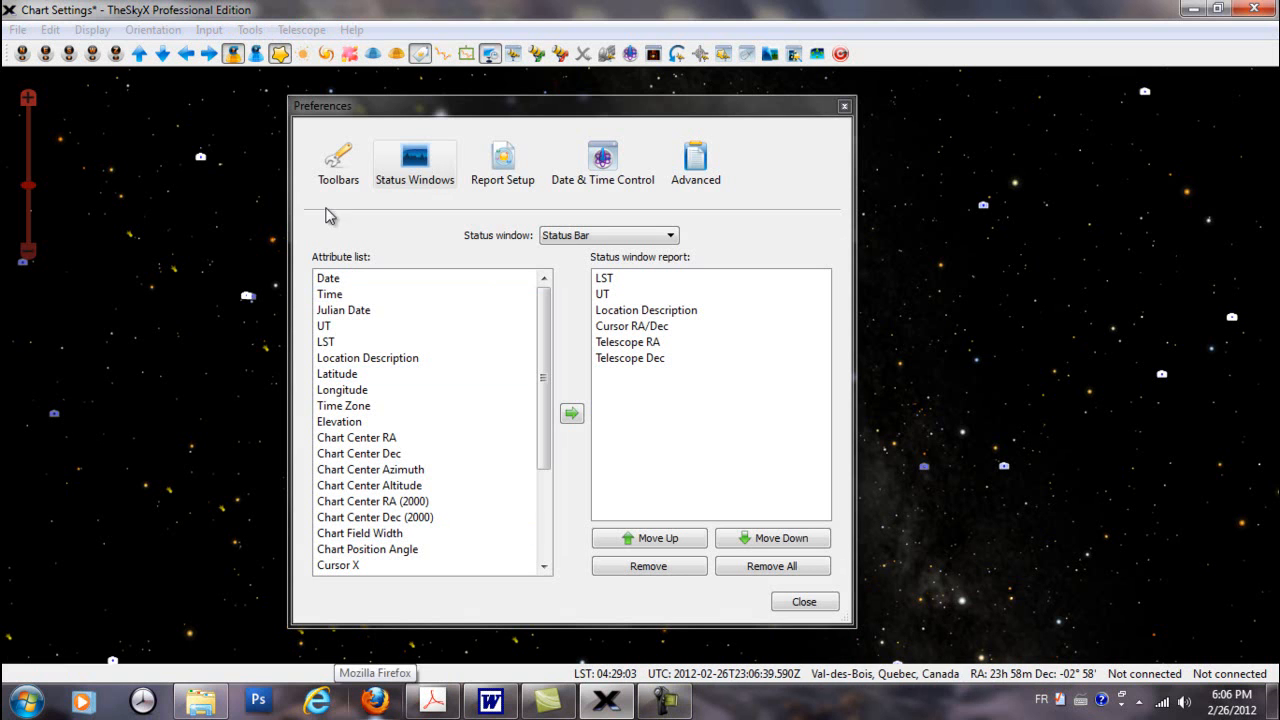
{"action": "left_click", "coordinate": [844, 105]}
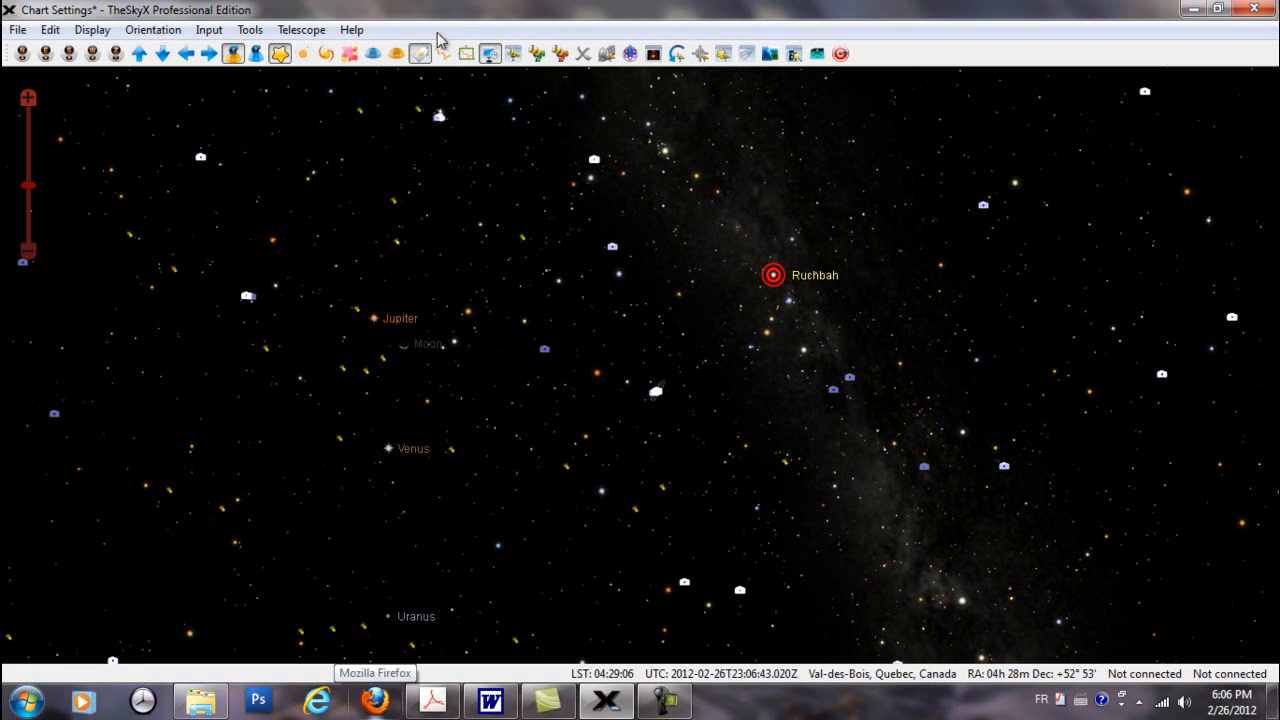
{"action": "left_click", "coordinate": [249, 30]}
{"action": "left_click", "coordinate": [292, 606]}
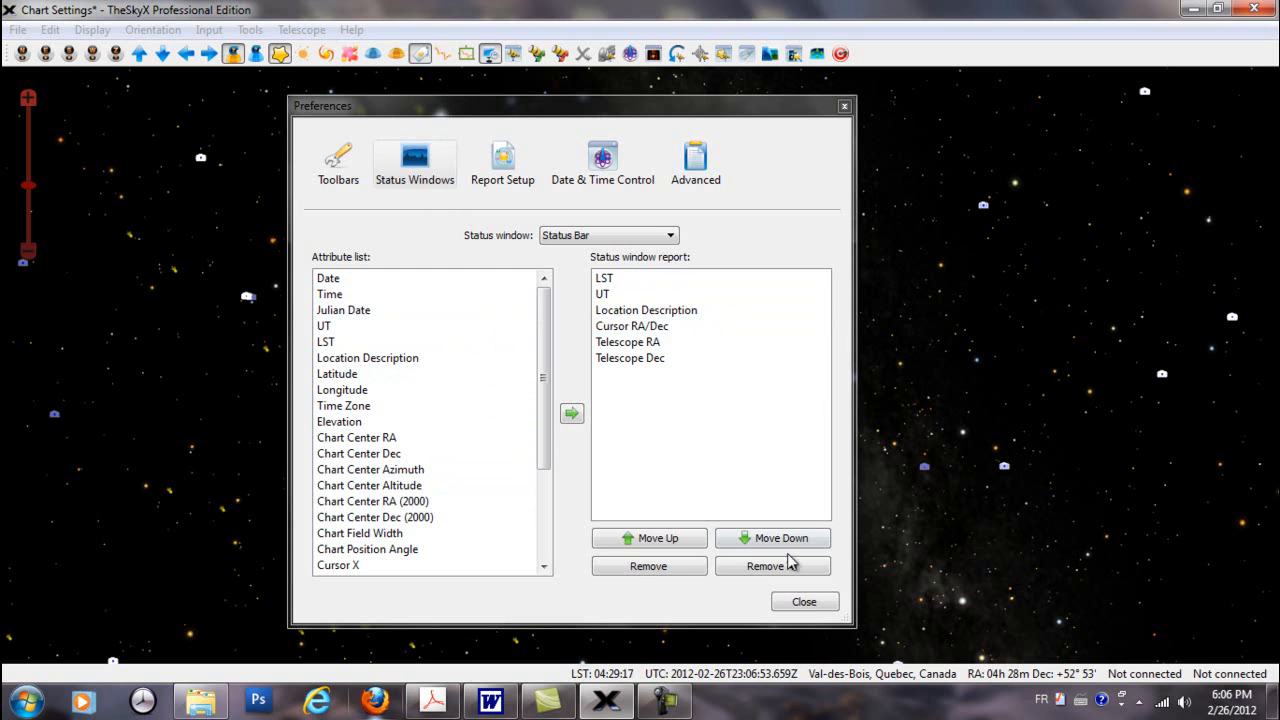
{"action": "left_click", "coordinate": [805, 602]}
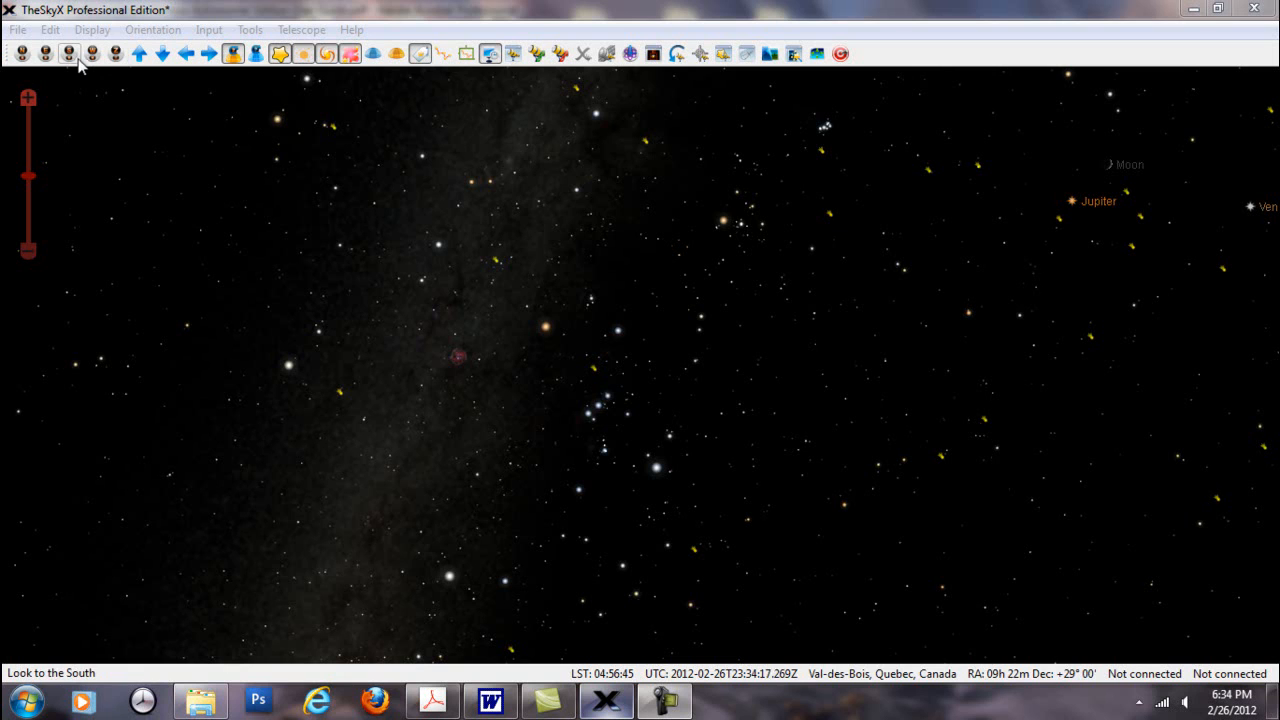
Display the constellation lines, leaving the boundary lines off, and view them looking north and looking east
{"action": "left_click", "coordinate": [22, 54]}
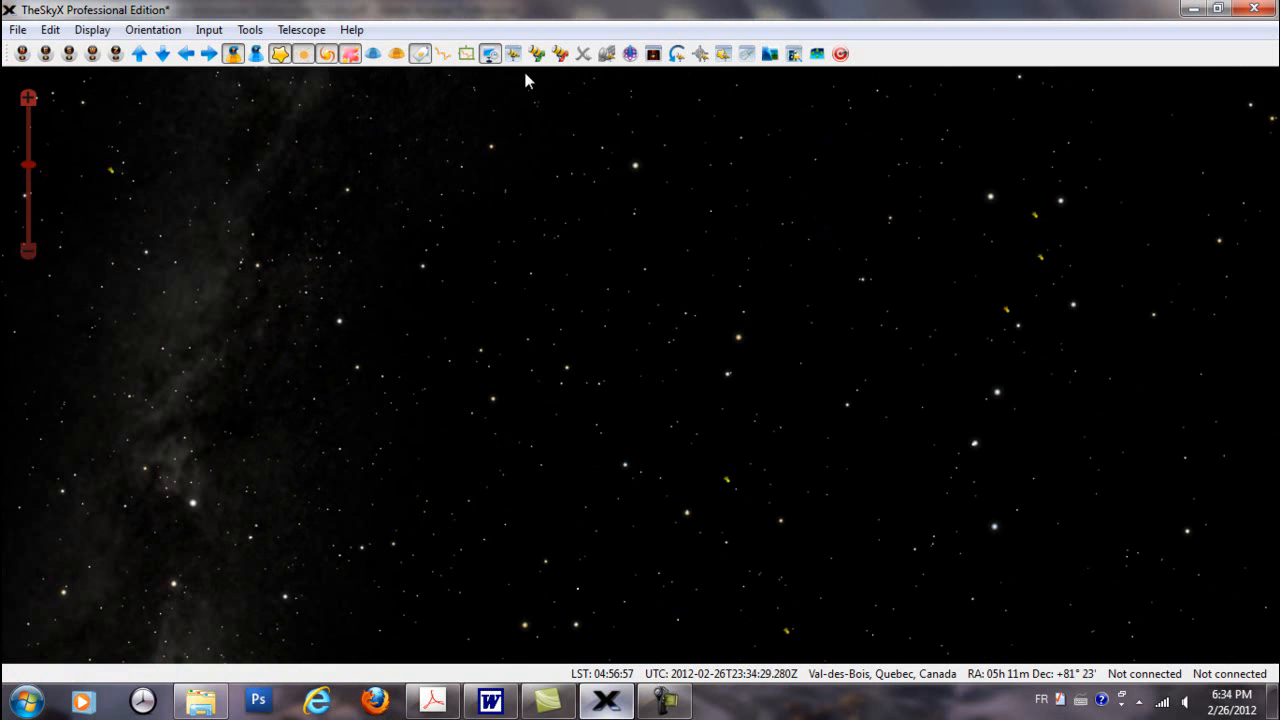
{"action": "left_click", "coordinate": [466, 54]}
{"action": "left_click", "coordinate": [466, 54]}
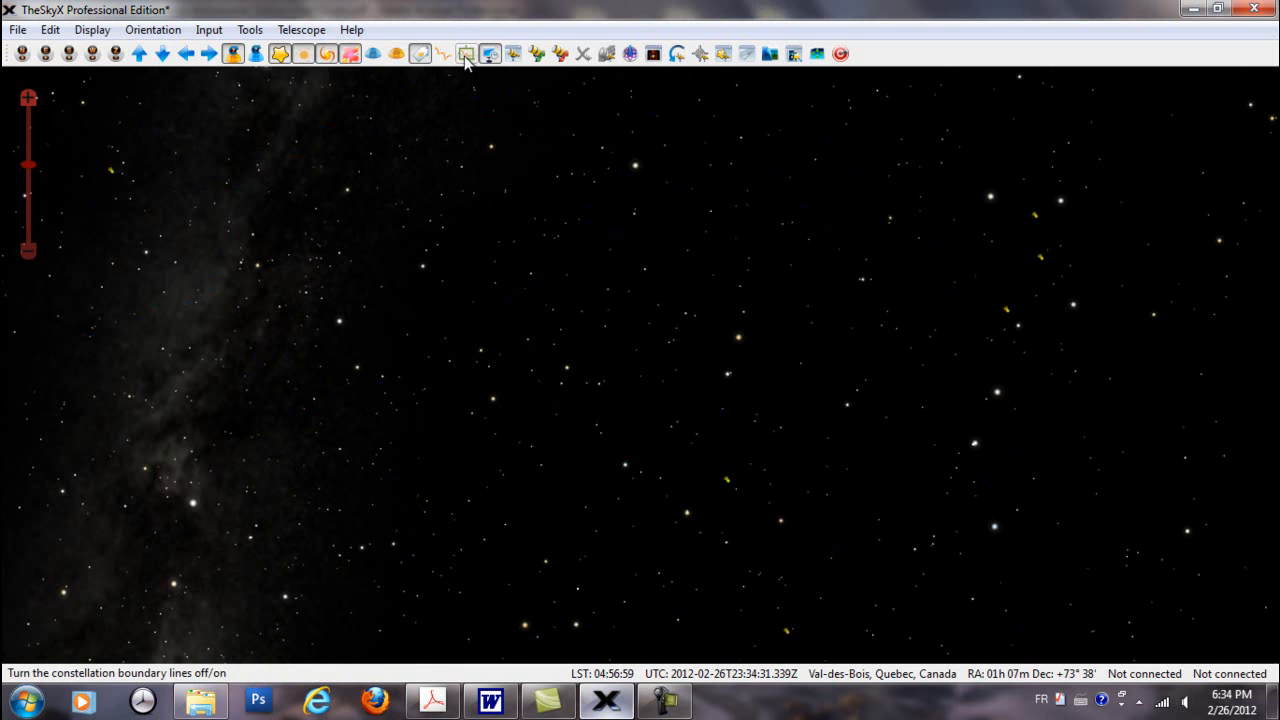
{"action": "left_click", "coordinate": [443, 54]}
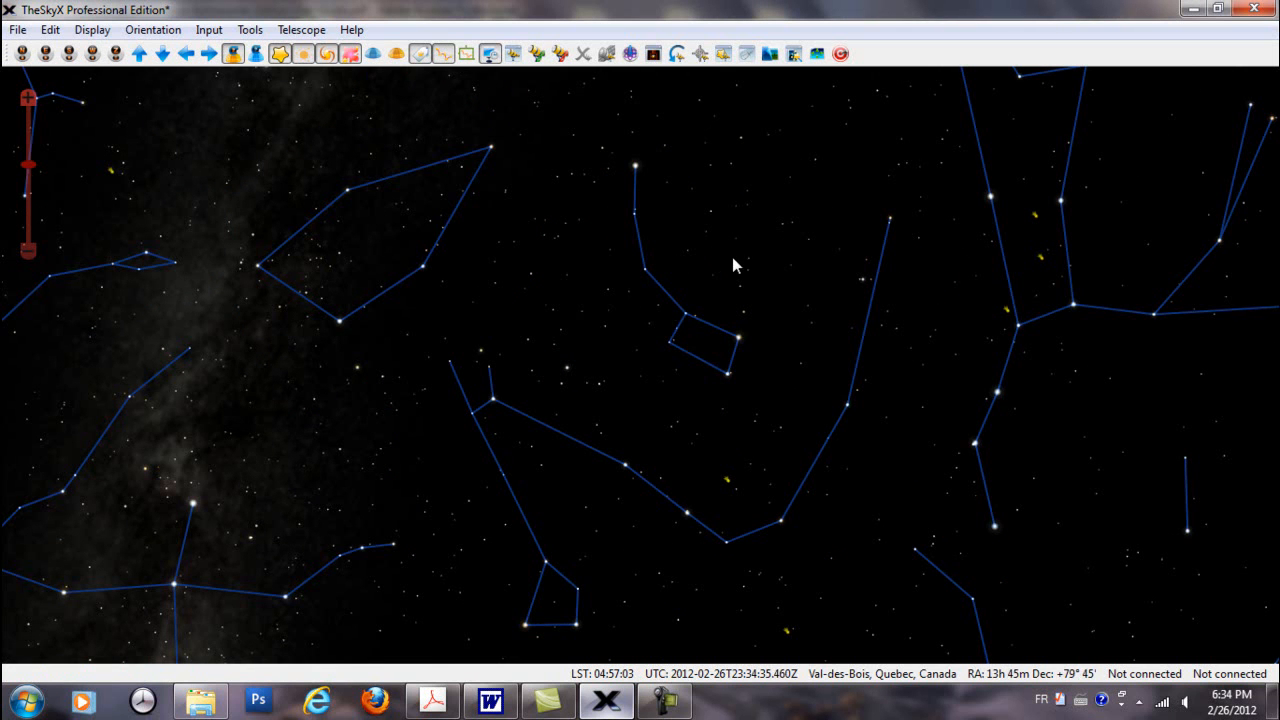
{"action": "left_click", "coordinate": [45, 54]}
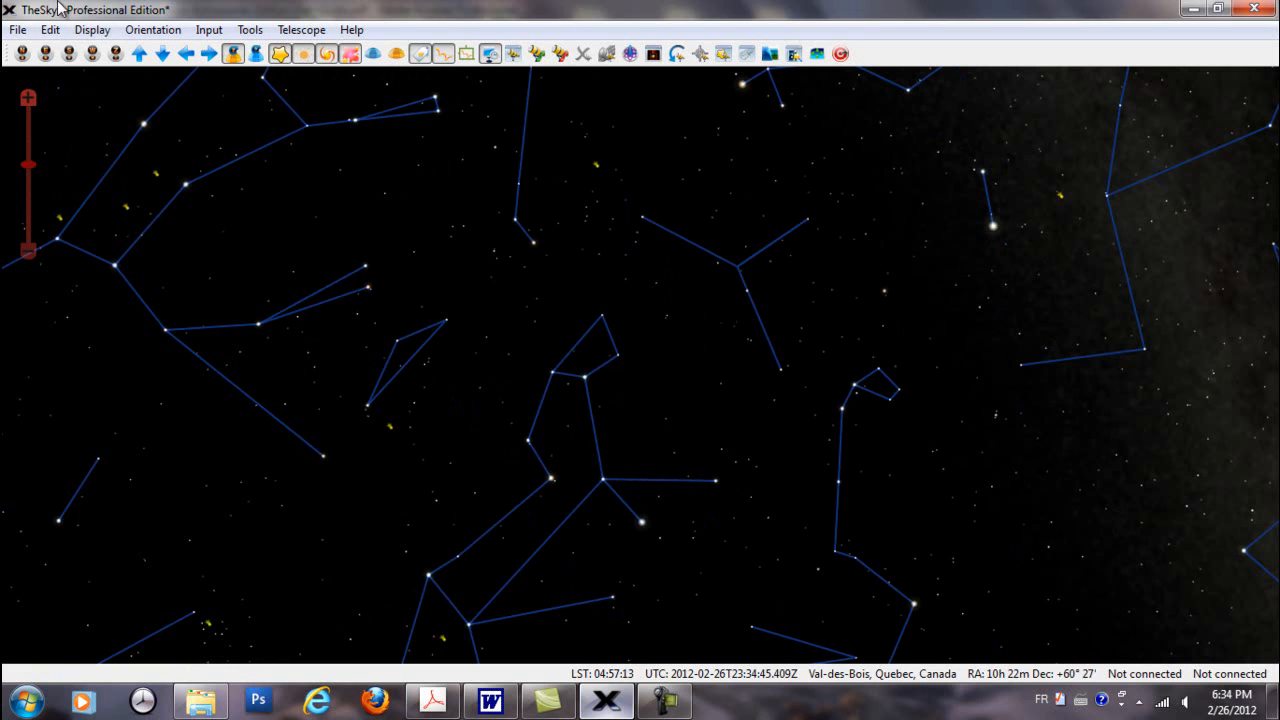
View the sky looking south, west and straight up at the zenith, and return to the south view
{"action": "left_click", "coordinate": [68, 54]}
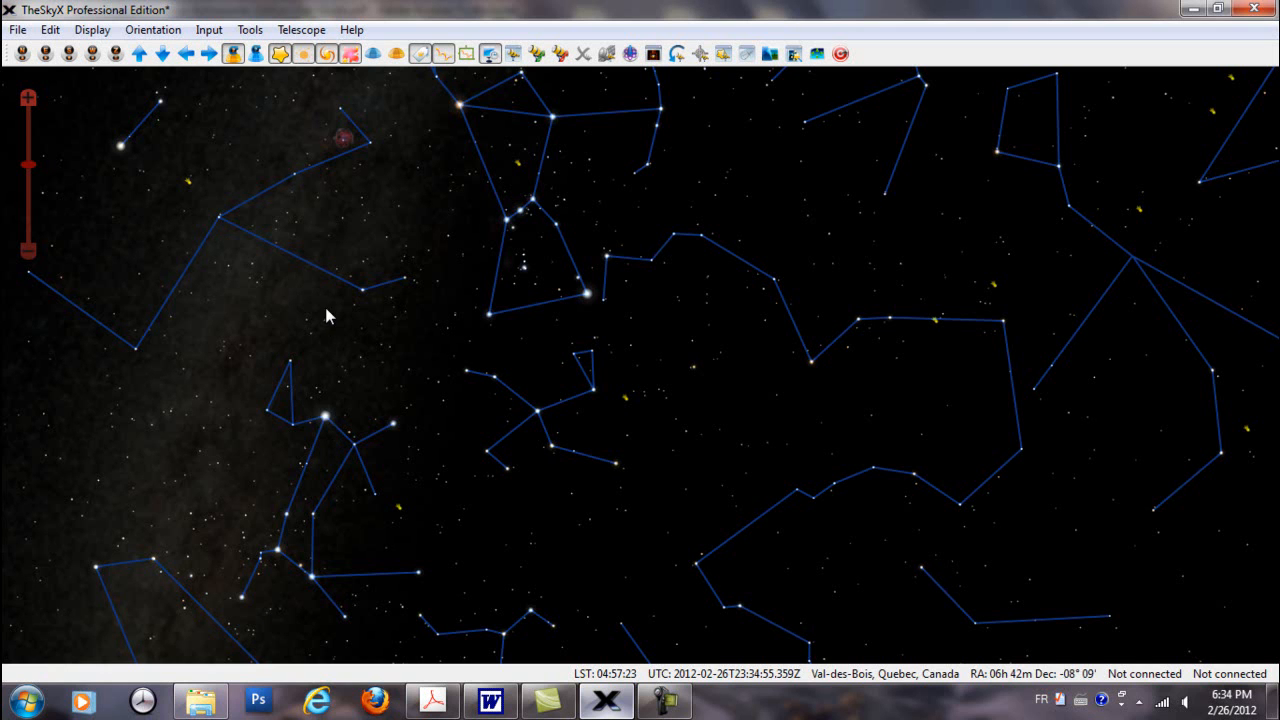
{"action": "left_click", "coordinate": [92, 54]}
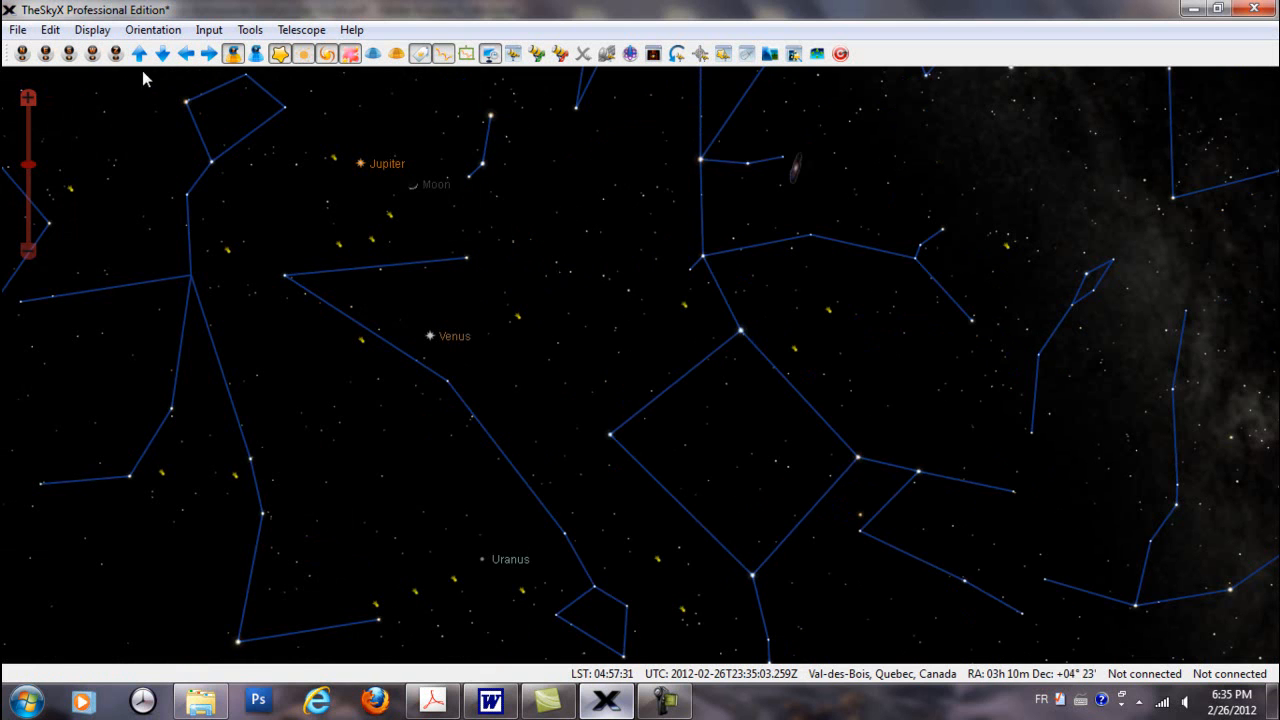
{"action": "left_click", "coordinate": [115, 55]}
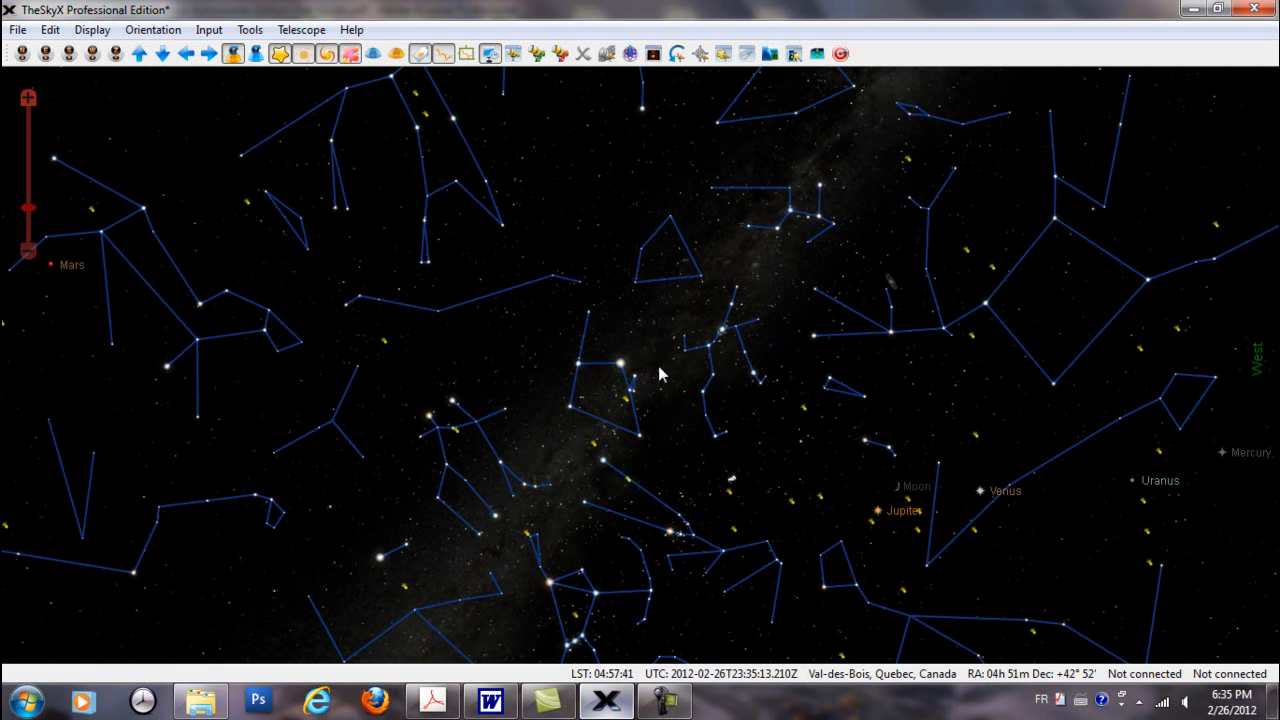
{"action": "mouse_move", "coordinate": [651, 413]}
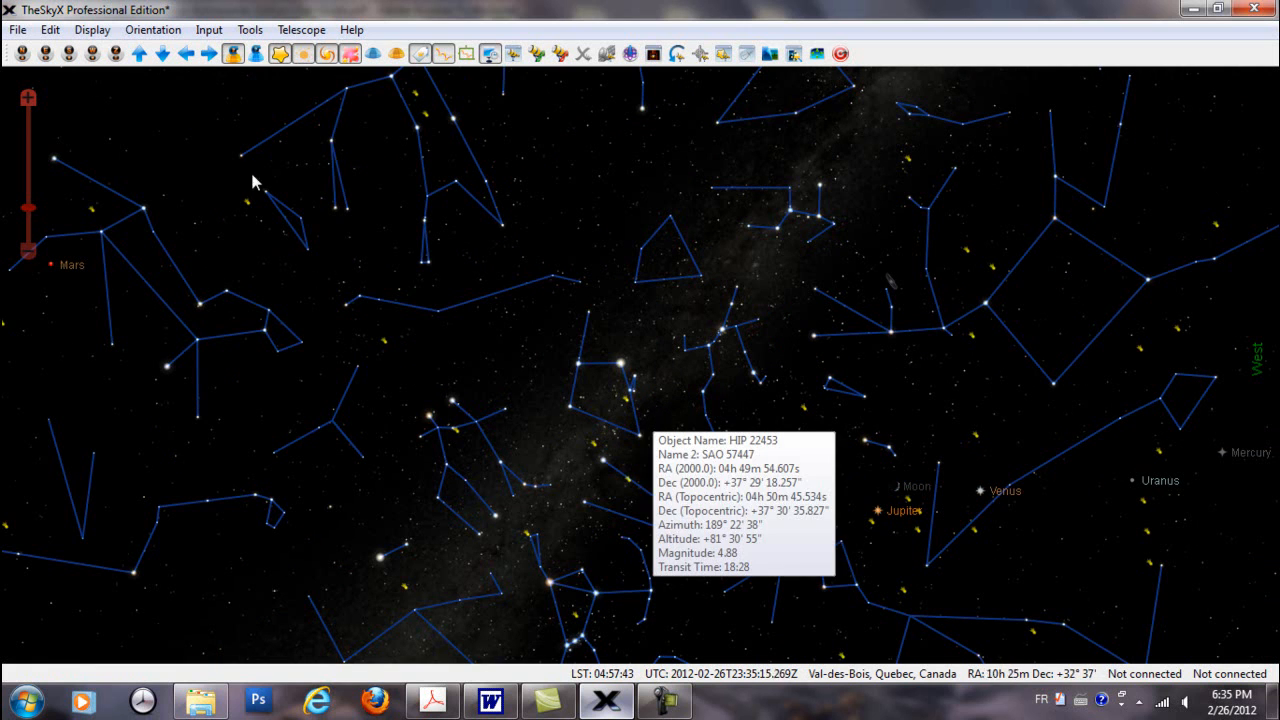
{"action": "left_click", "coordinate": [69, 53]}
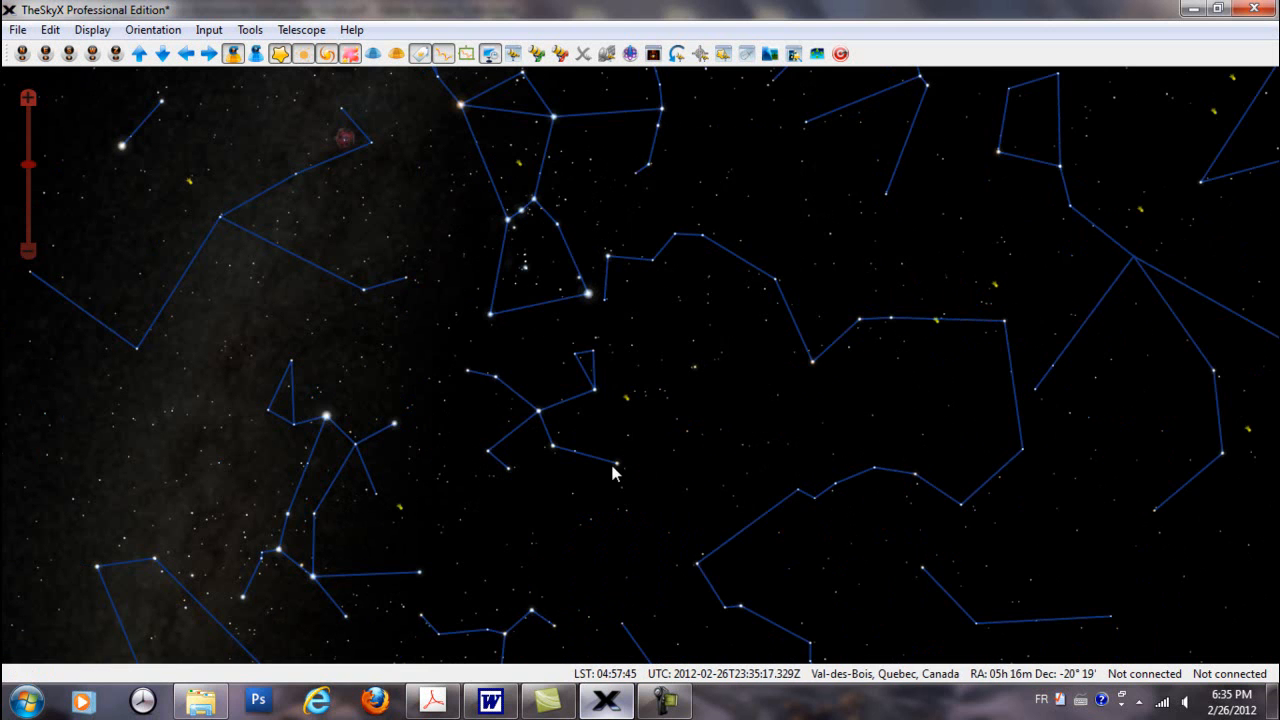
Hide the constellation lines and pan the sky chart freely around the Orion region
{"action": "left_click", "coordinate": [489, 53]}
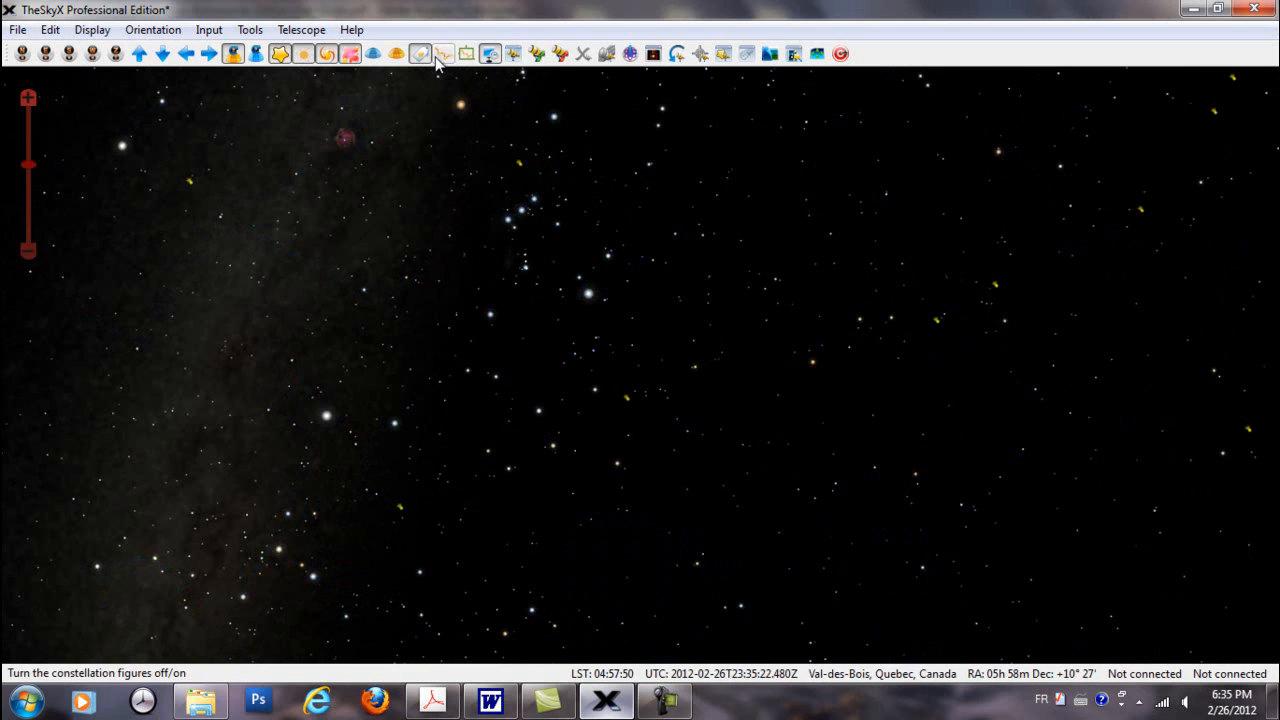
{"action": "left_click_drag", "start_coordinate": [666, 343], "coordinate": [763, 459]}
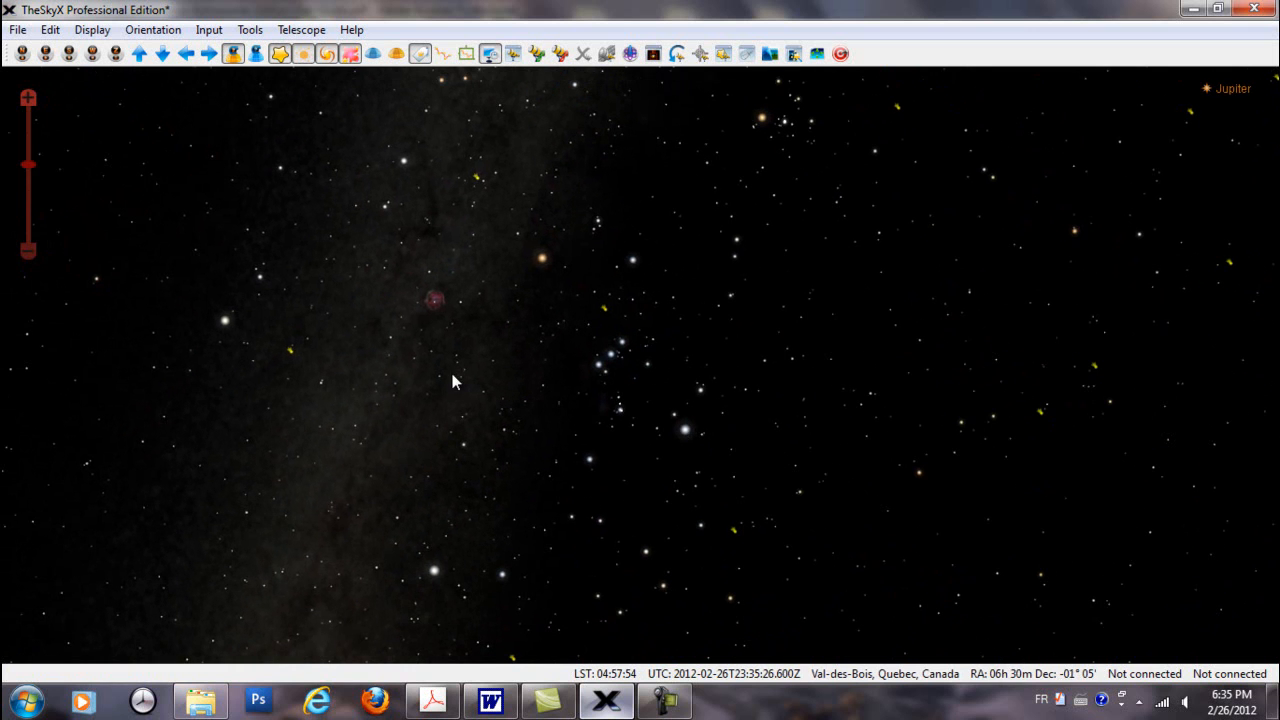
{"action": "left_click_drag", "start_coordinate": [457, 331], "coordinate": [520, 410]}
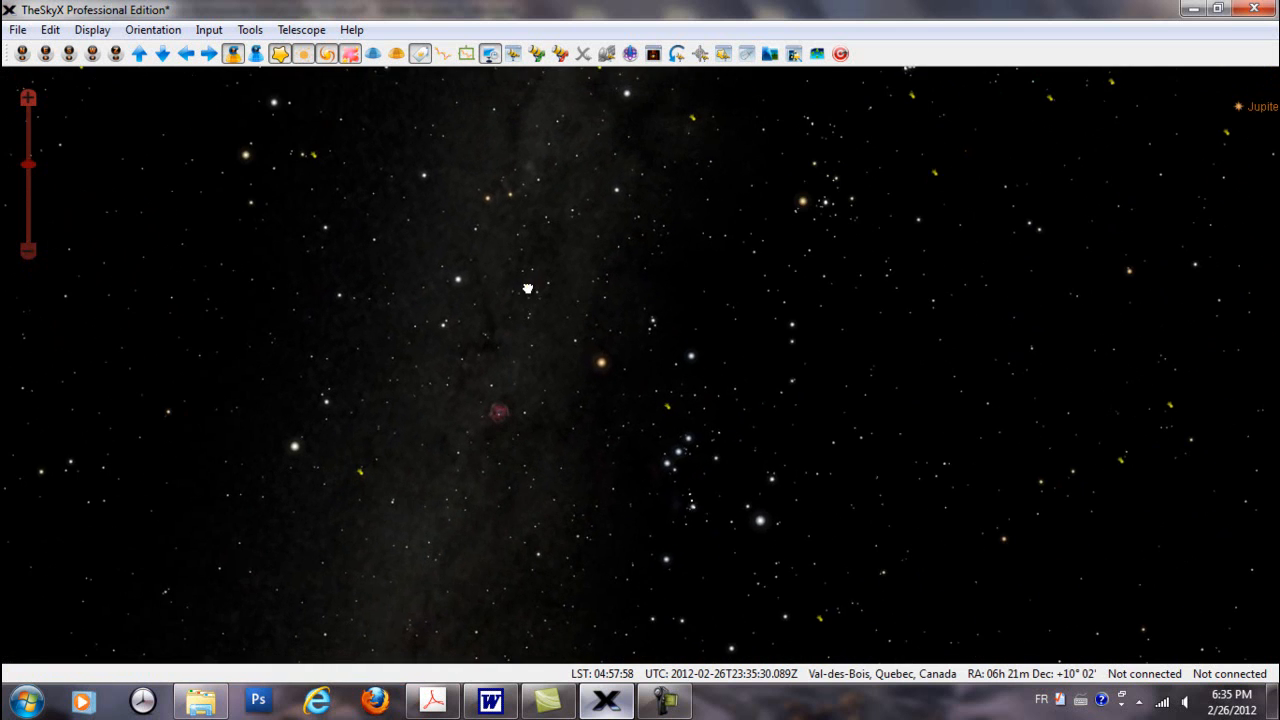
{"action": "left_click_drag", "start_coordinate": [529, 289], "coordinate": [546, 431]}
{"action": "left_click_drag", "start_coordinate": [825, 288], "coordinate": [686, 400]}
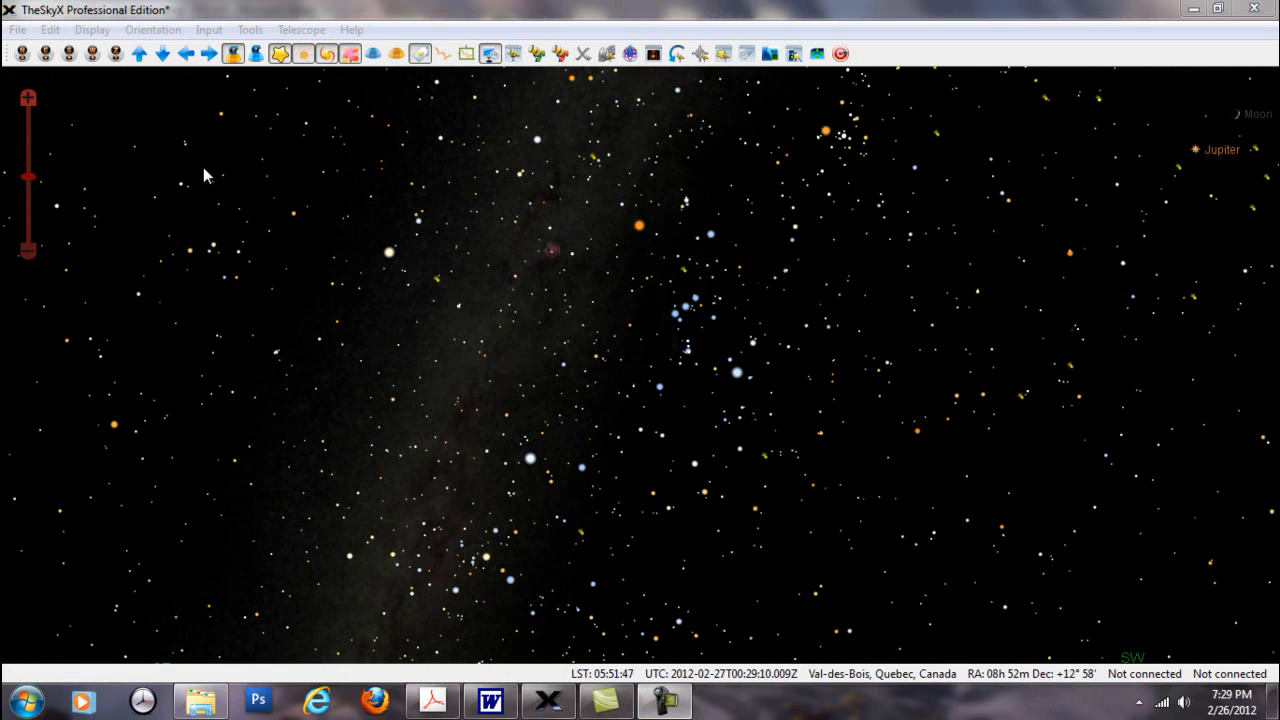
Try shifting the sky chart right, left, up and down with the move commands, and pan it freely around Orion
{"action": "left_click", "coordinate": [208, 54]}
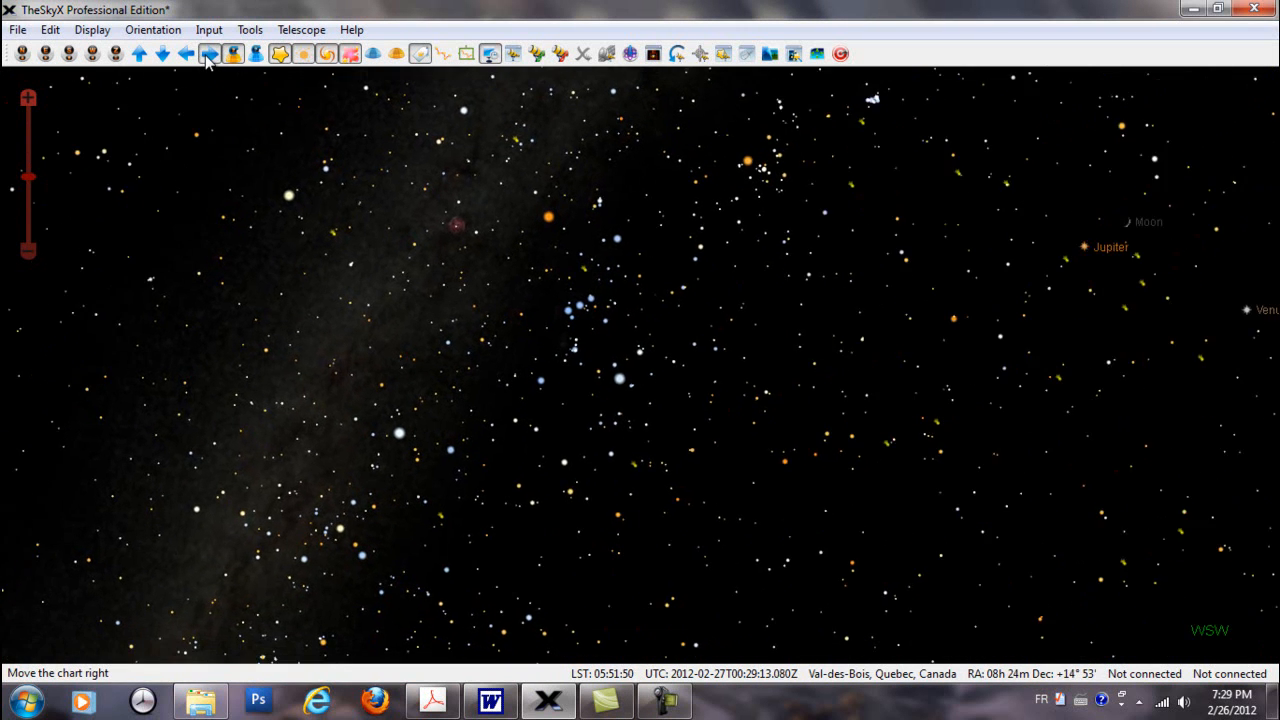
{"action": "left_click", "coordinate": [185, 55]}
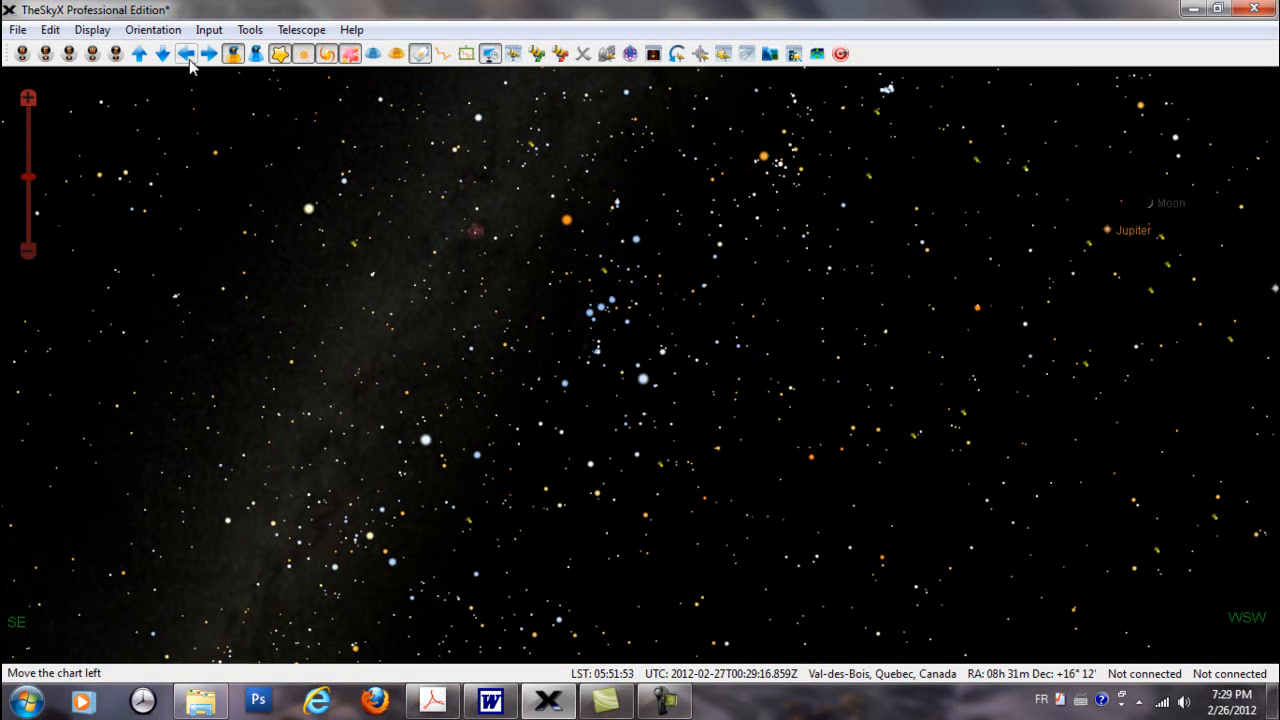
{"action": "left_click", "coordinate": [189, 62]}
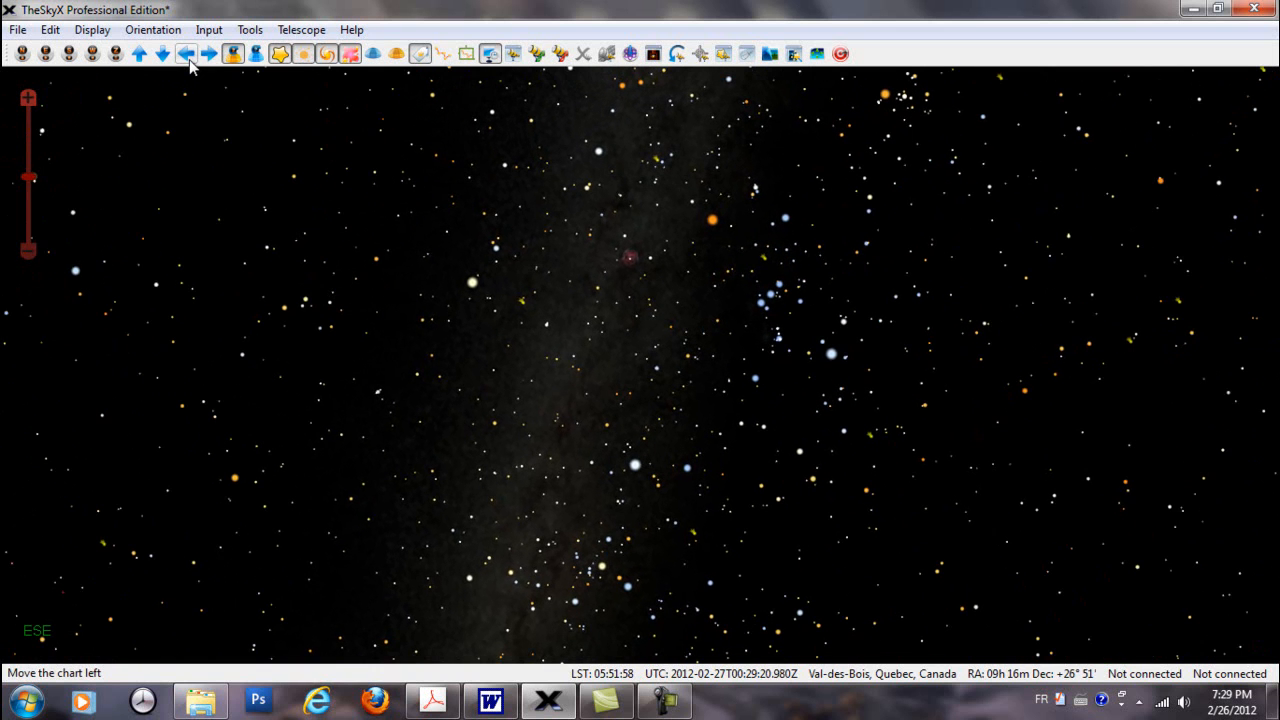
{"action": "left_click", "coordinate": [139, 55]}
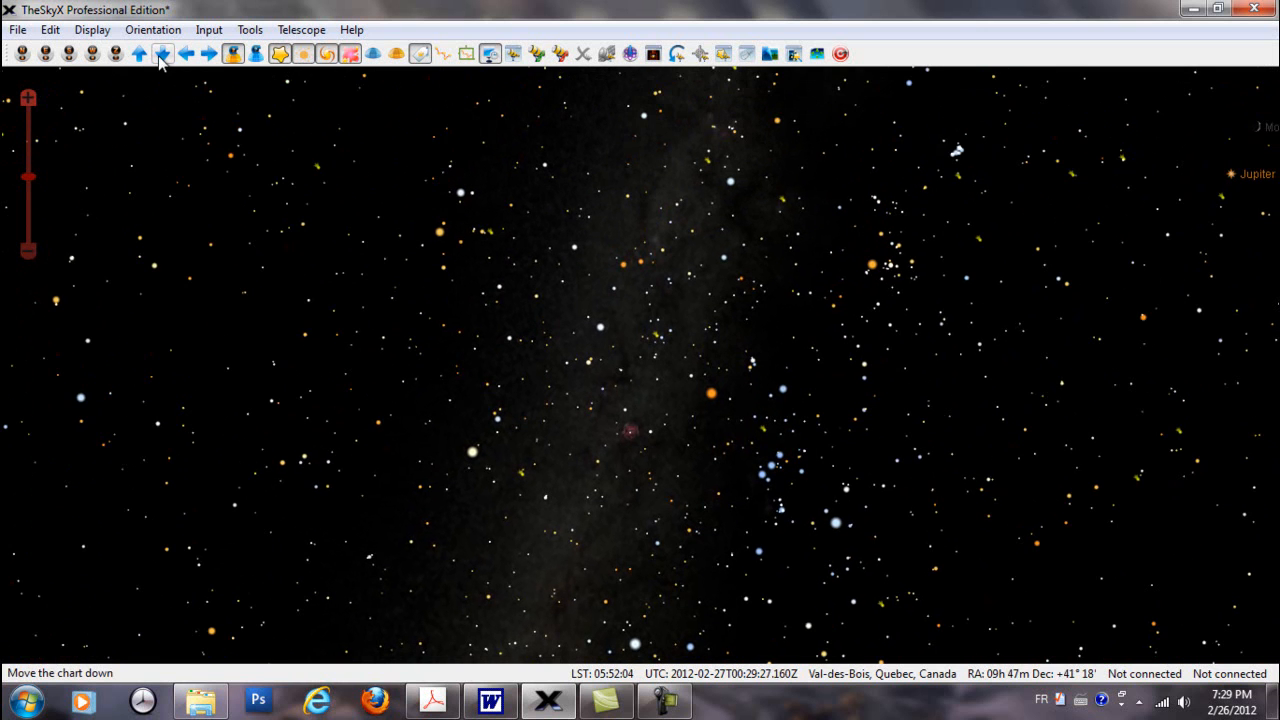
{"action": "left_click", "coordinate": [161, 55]}
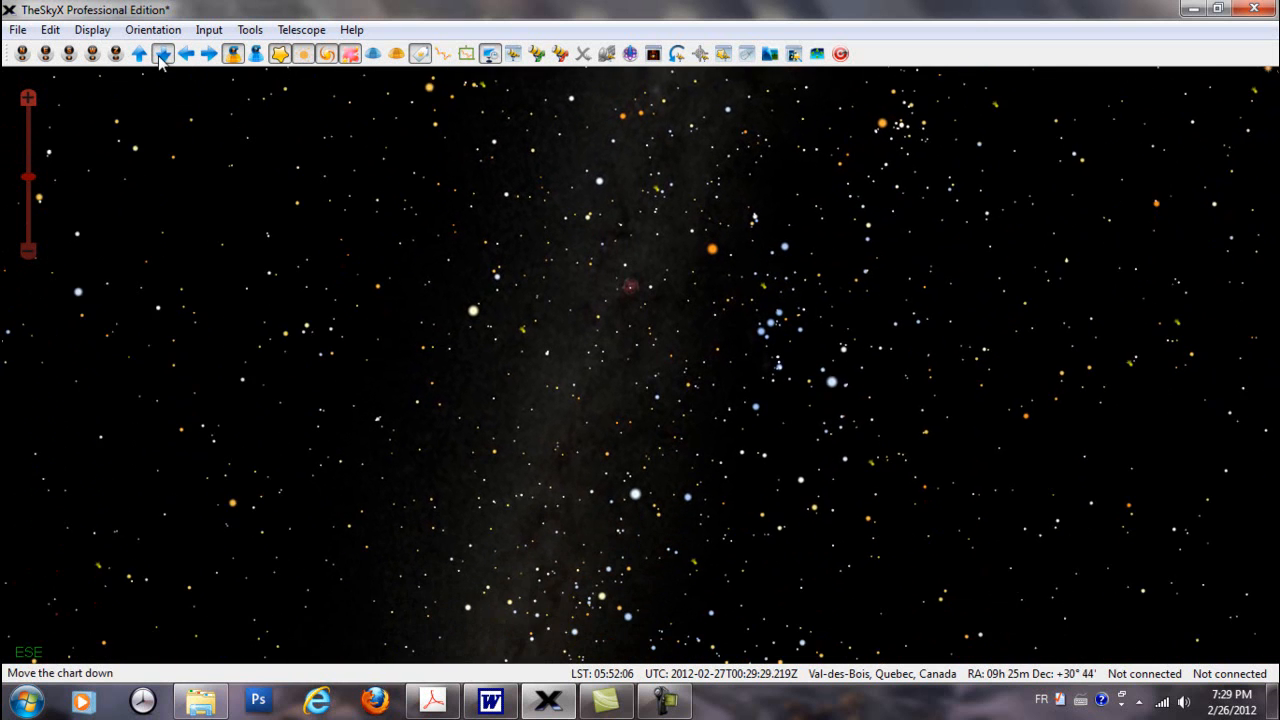
{"action": "left_click", "coordinate": [186, 53]}
{"action": "left_click_drag", "start_coordinate": [578, 360], "coordinate": [743, 480]}
{"action": "left_click_drag", "start_coordinate": [744, 361], "coordinate": [608, 314]}
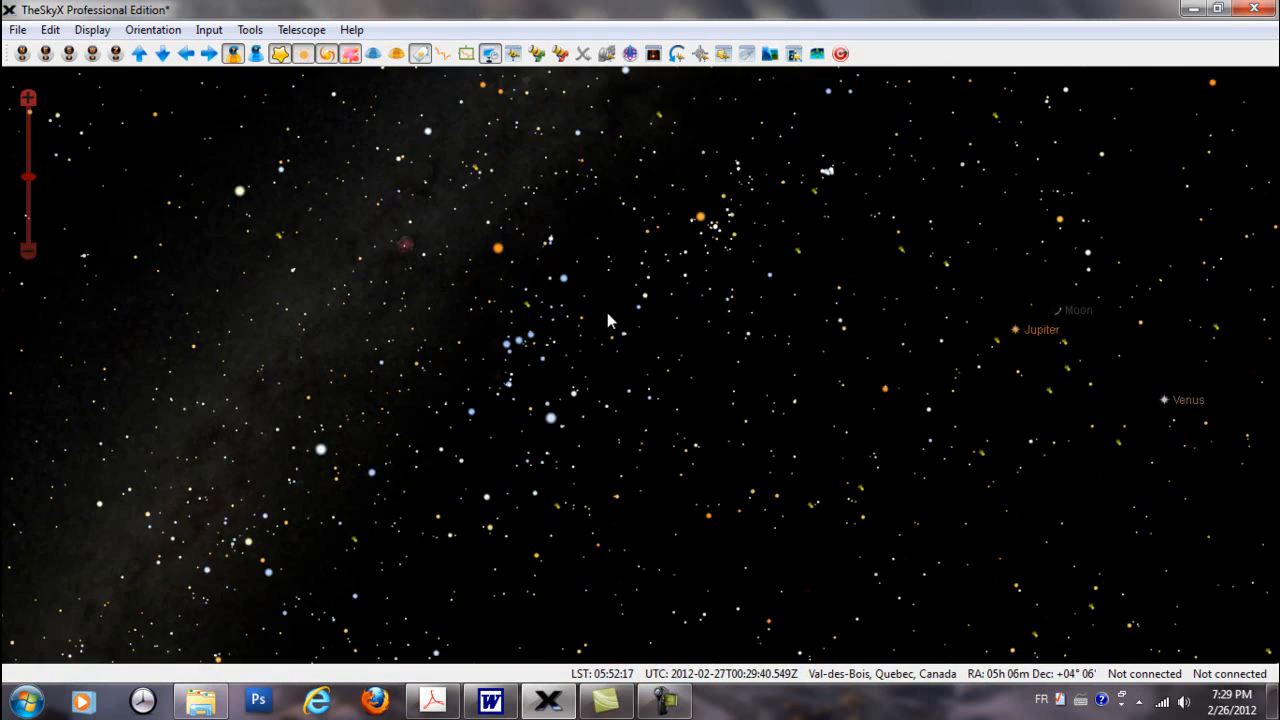
{"action": "left_click_drag", "start_coordinate": [757, 379], "coordinate": [801, 387]}
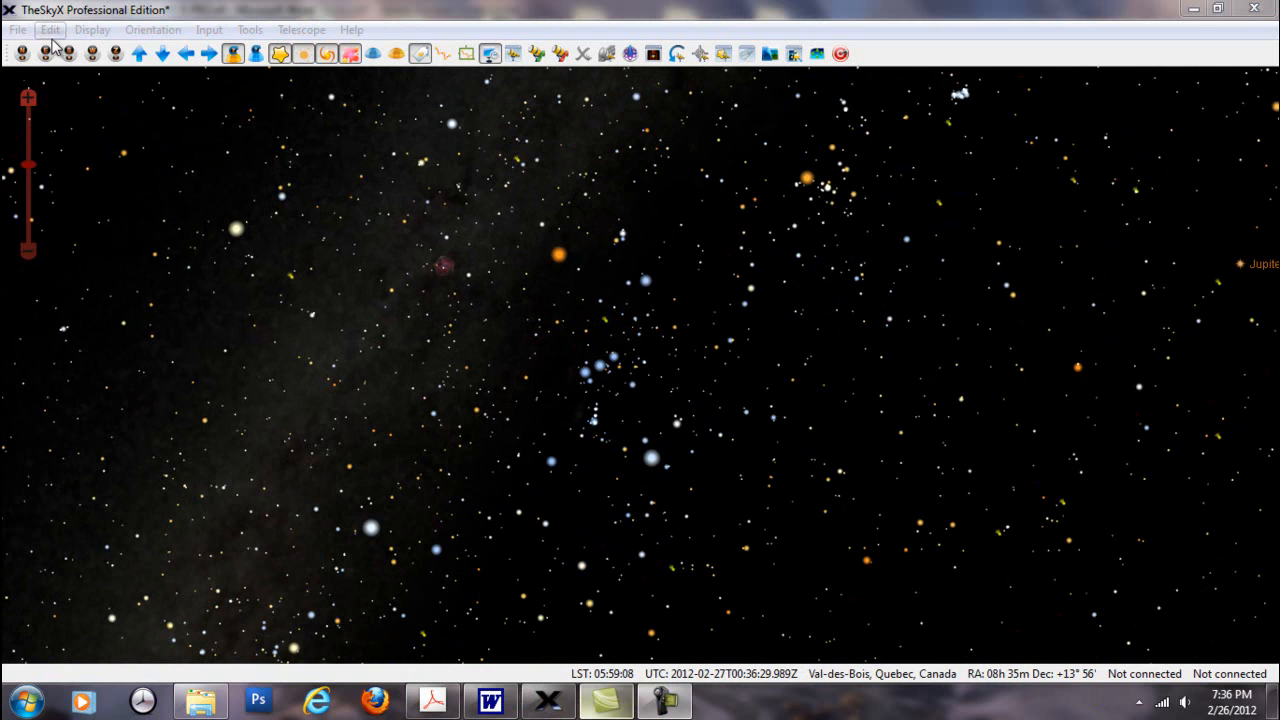
Open the Navigate window, place it beside the chart, and center the chart on two different areas of the all-sky projection
{"action": "left_click", "coordinate": [147, 30]}
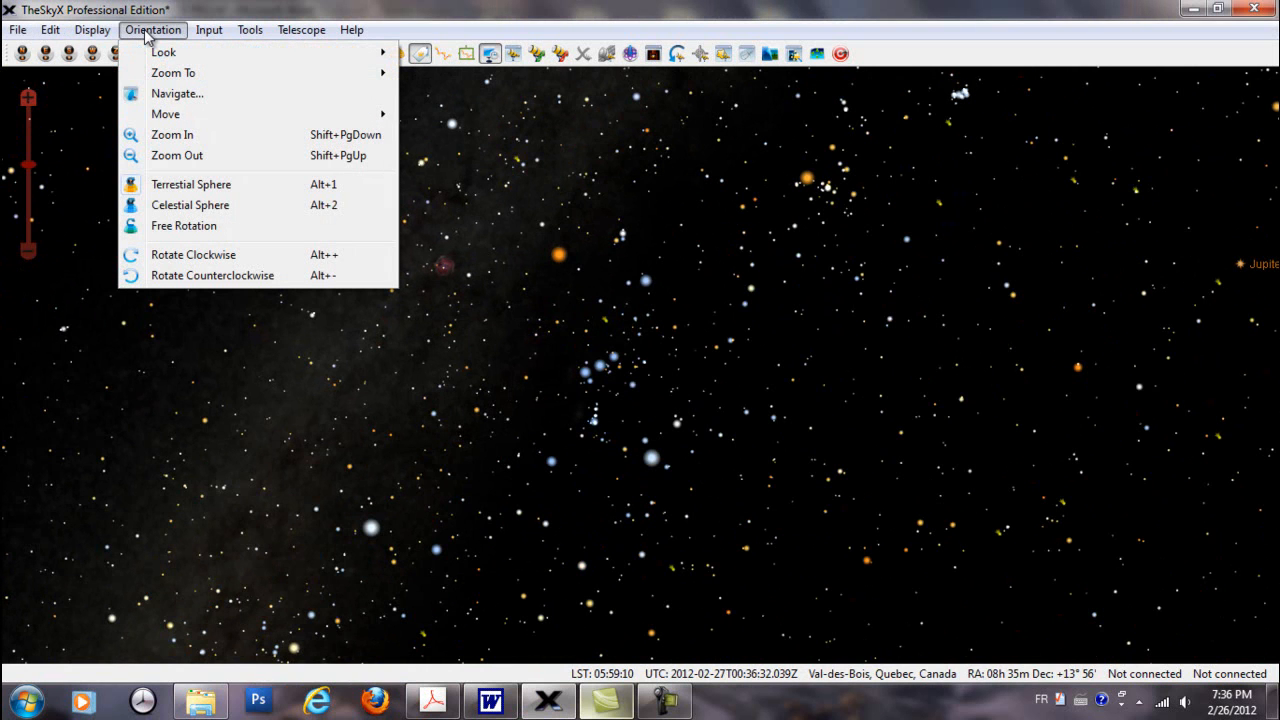
{"action": "left_click", "coordinate": [161, 95]}
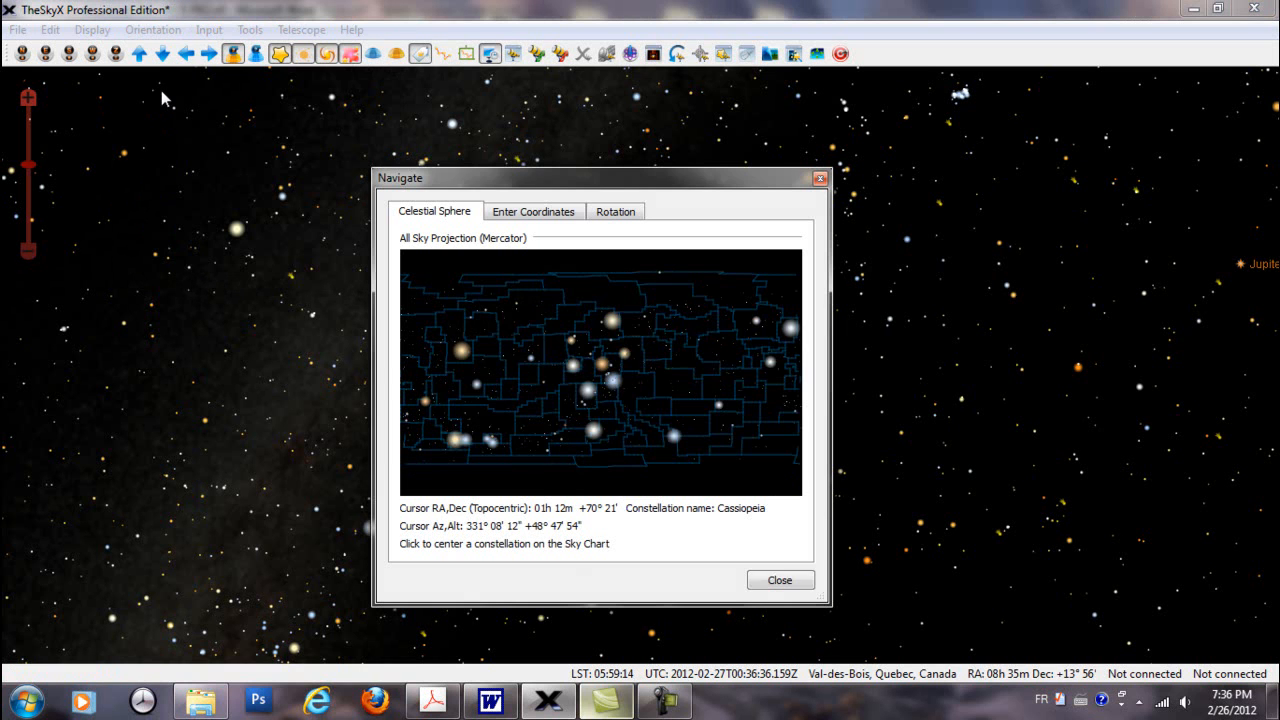
{"action": "left_click_drag", "start_coordinate": [548, 188], "coordinate": [691, 214]}
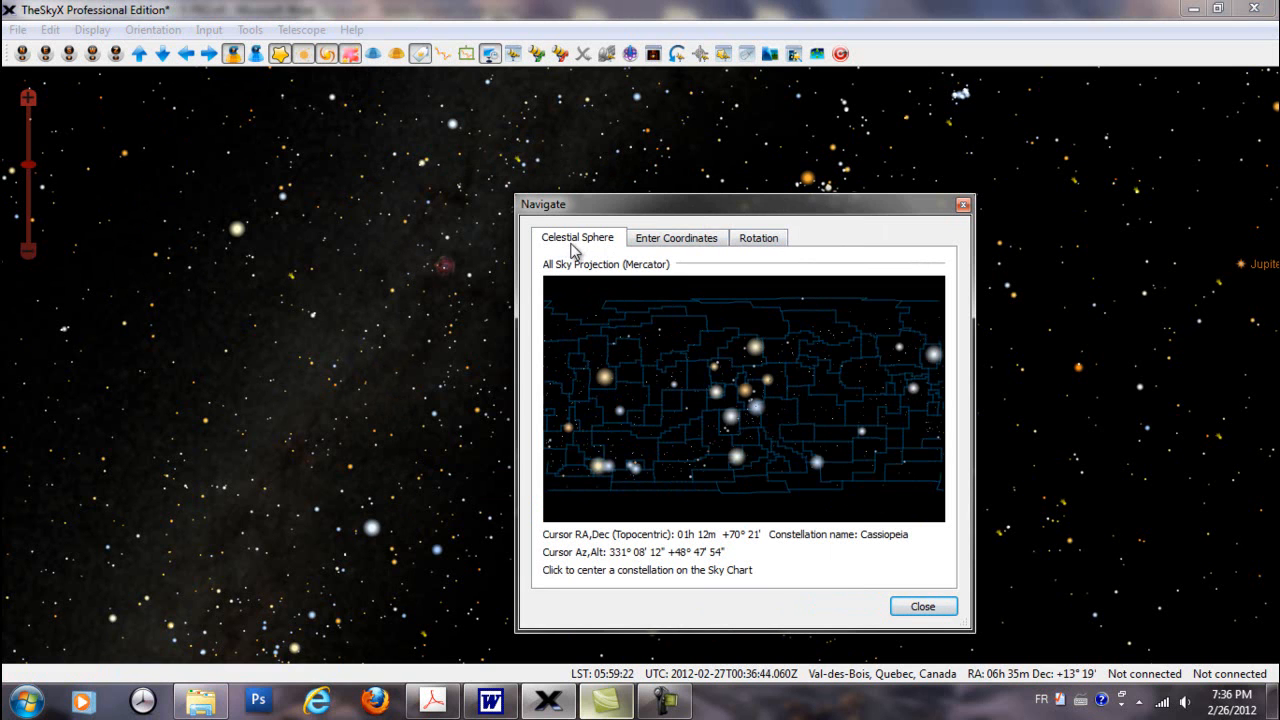
{"action": "left_click", "coordinate": [600, 376]}
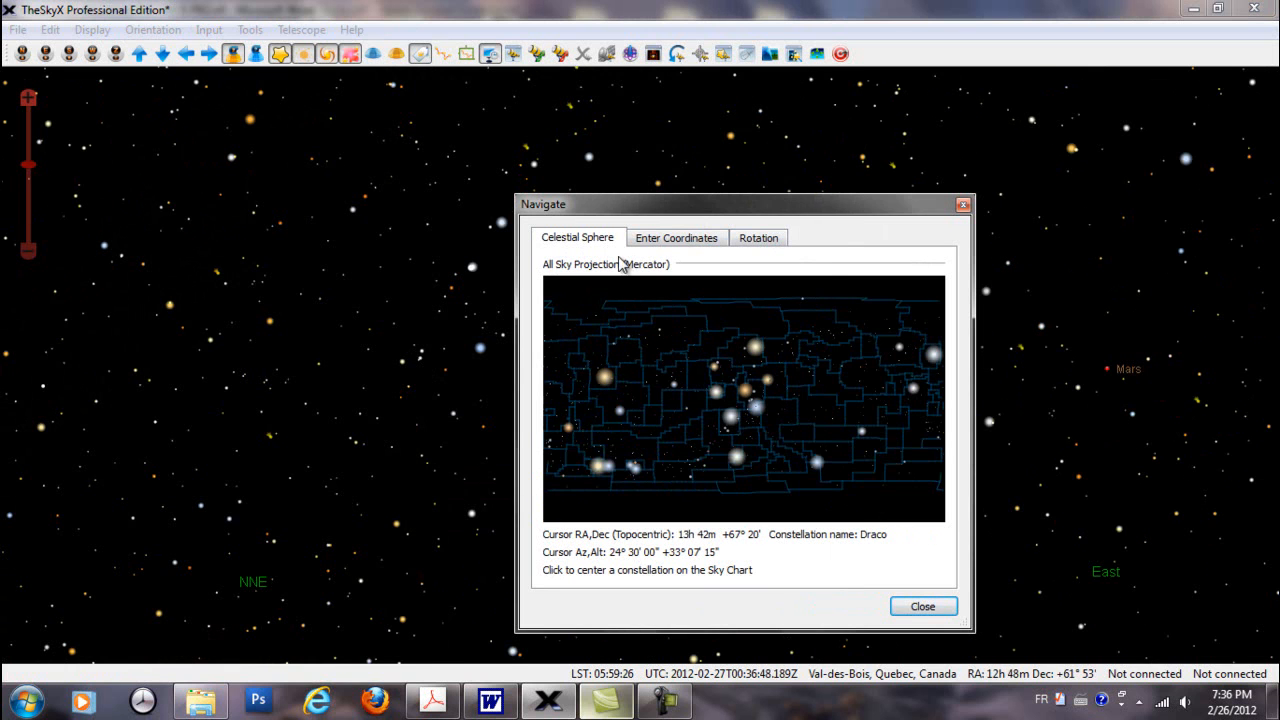
{"action": "left_click_drag", "start_coordinate": [626, 205], "coordinate": [940, 263]}
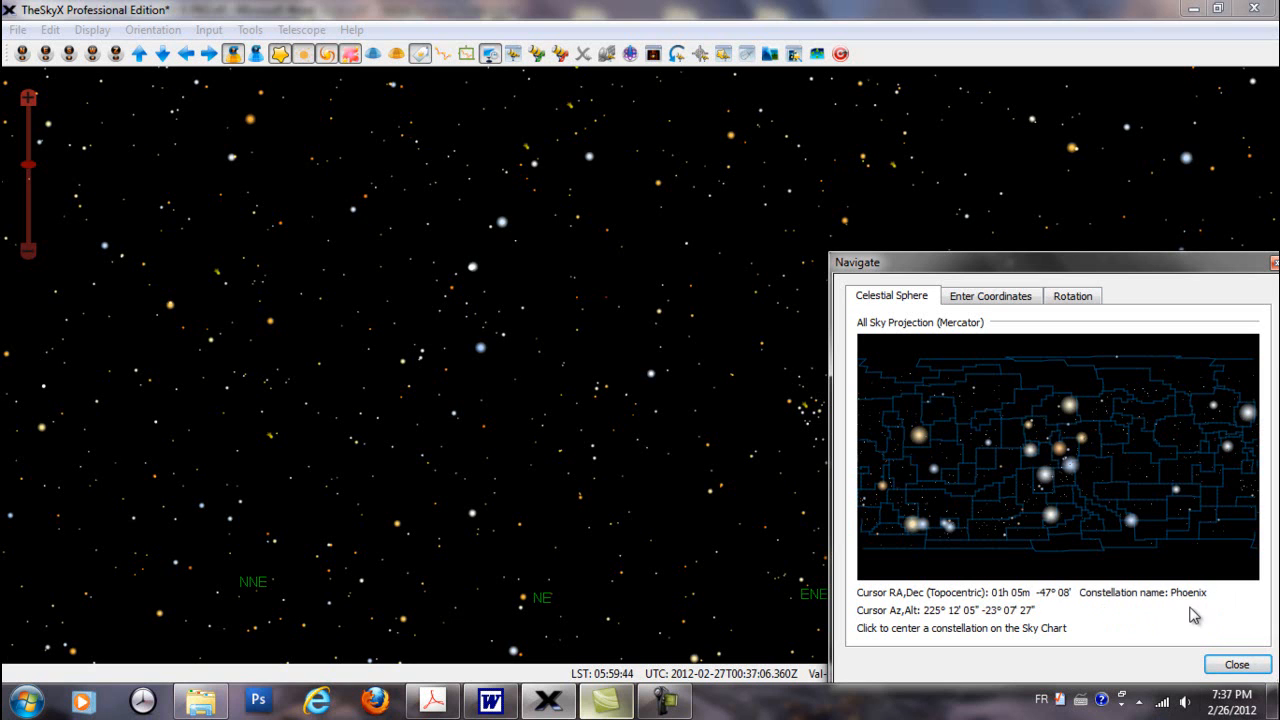
{"action": "left_click", "coordinate": [1047, 411]}
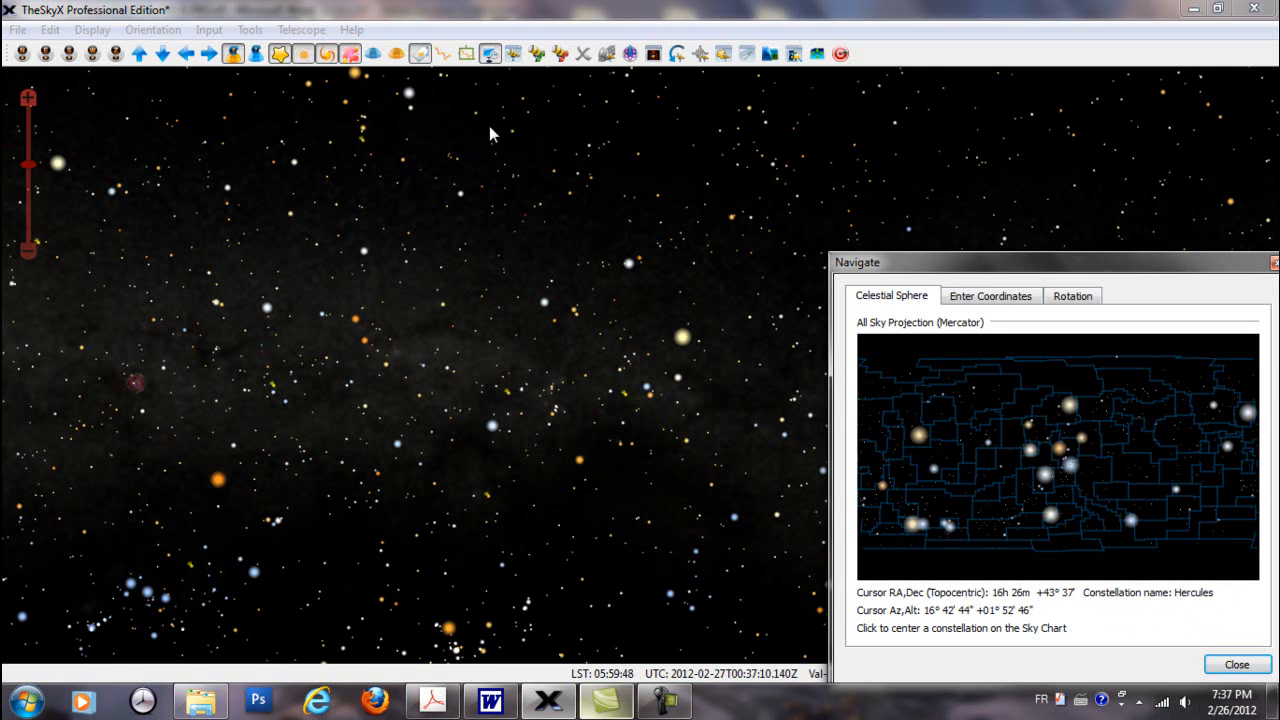
Display the constellation lines again and center the chart on Bootes from the all-sky projection, with a wider field of view
{"action": "left_click", "coordinate": [445, 56]}
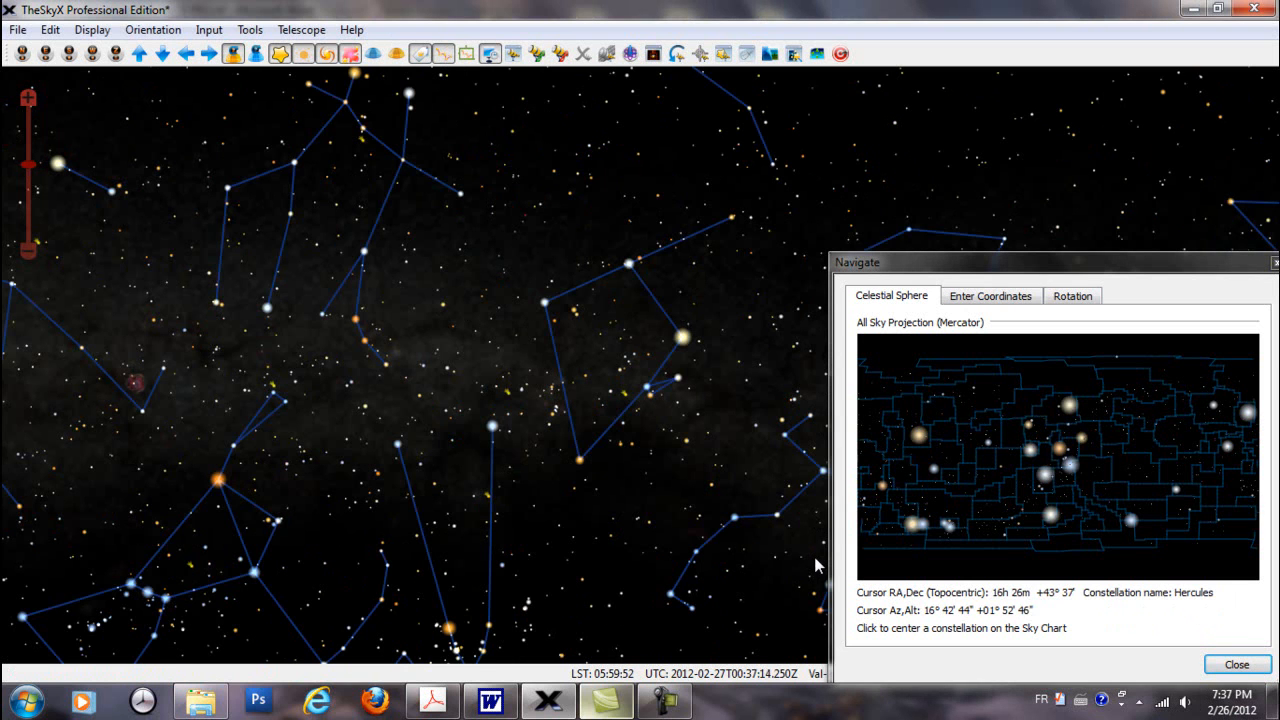
{"action": "left_click", "coordinate": [917, 435]}
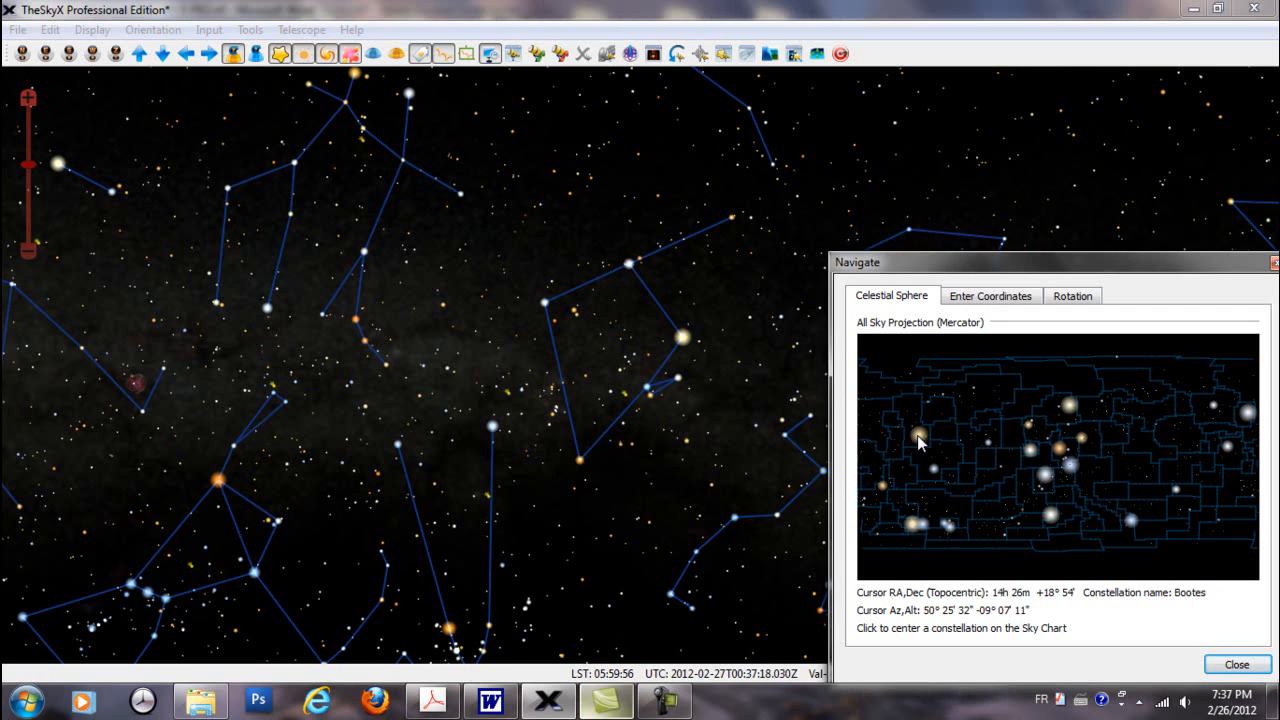
{"action": "scroll", "coordinate": [677, 443], "scroll_direction": "down", "scroll_amount": 2}
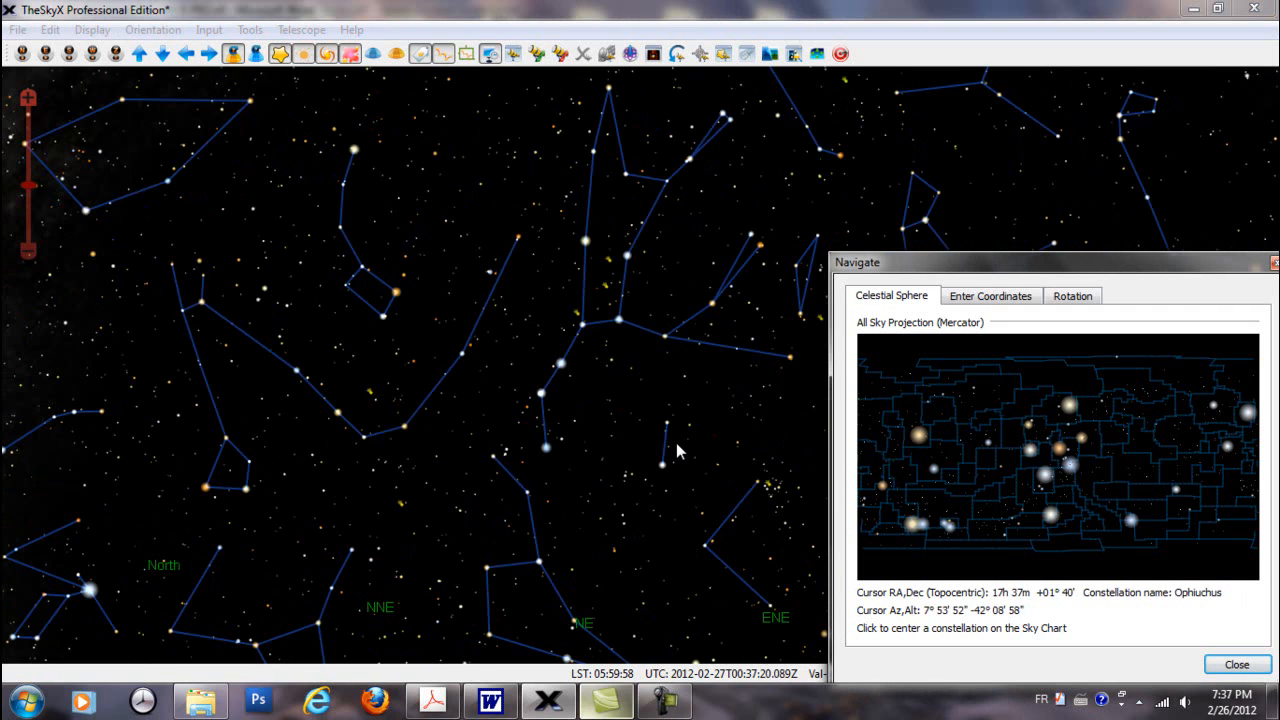
{"action": "left_click_drag", "start_coordinate": [577, 630], "coordinate": [577, 641]}
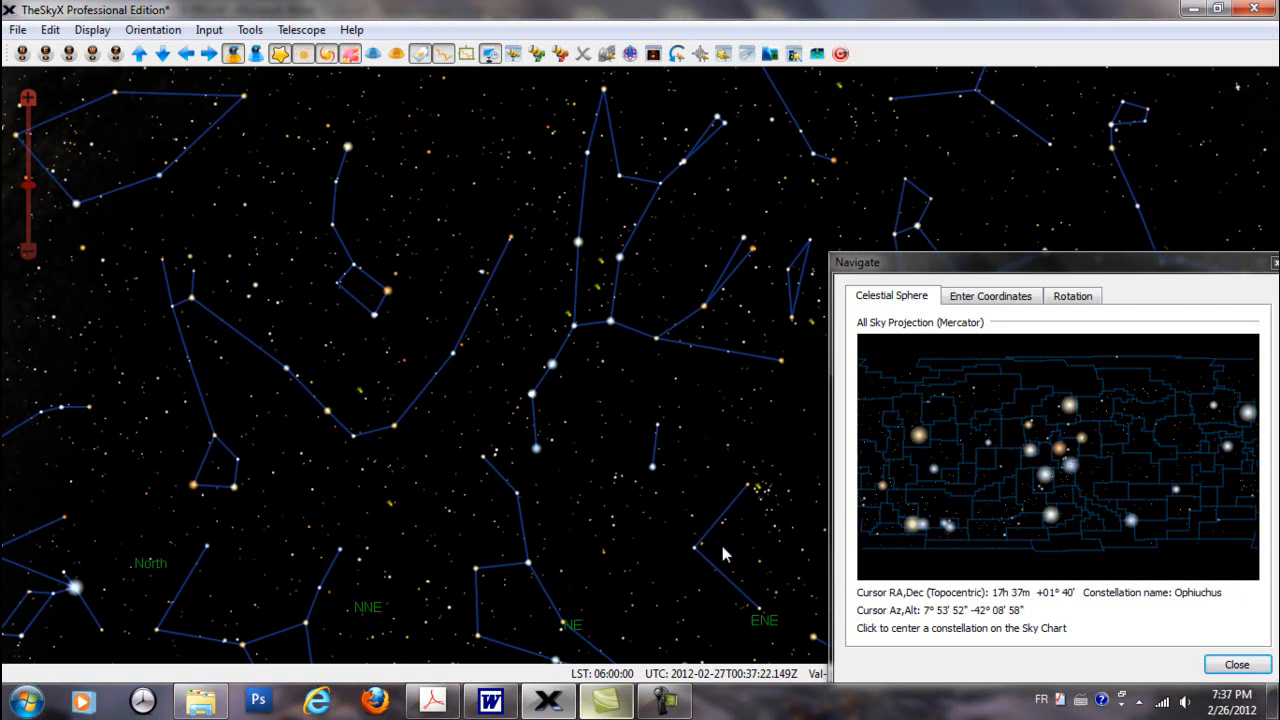
Center the chart on several other constellations in the southern and eastern or western parts of the all-sky projection
{"action": "left_click", "coordinate": [1117, 512]}
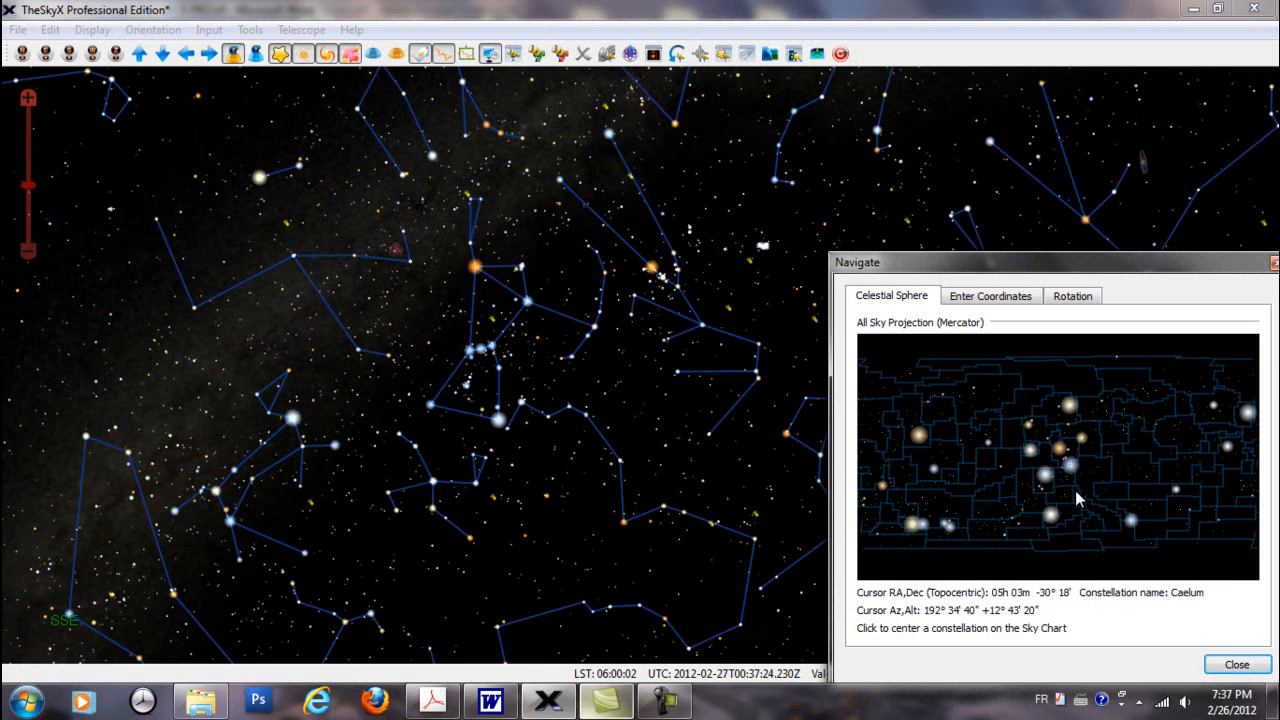
{"action": "left_click", "coordinate": [1172, 457]}
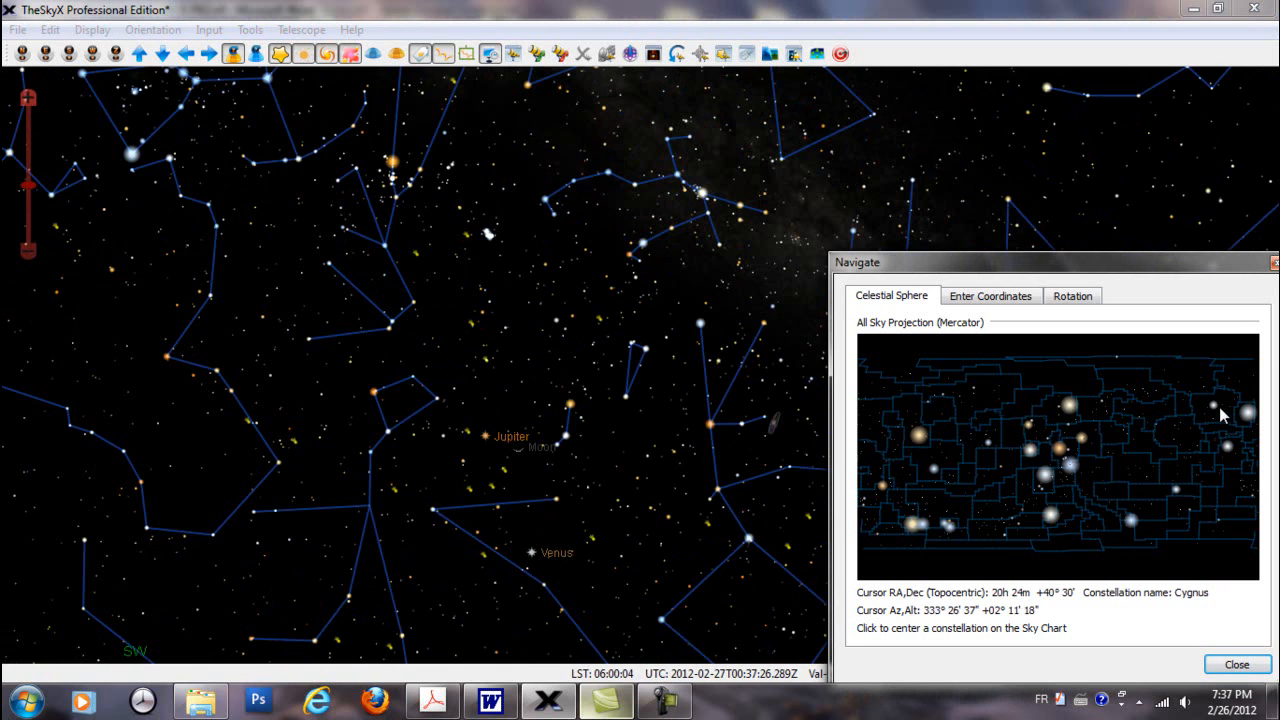
{"action": "left_click", "coordinate": [1225, 430]}
{"action": "left_click", "coordinate": [1248, 478]}
{"action": "left_click", "coordinate": [1243, 411]}
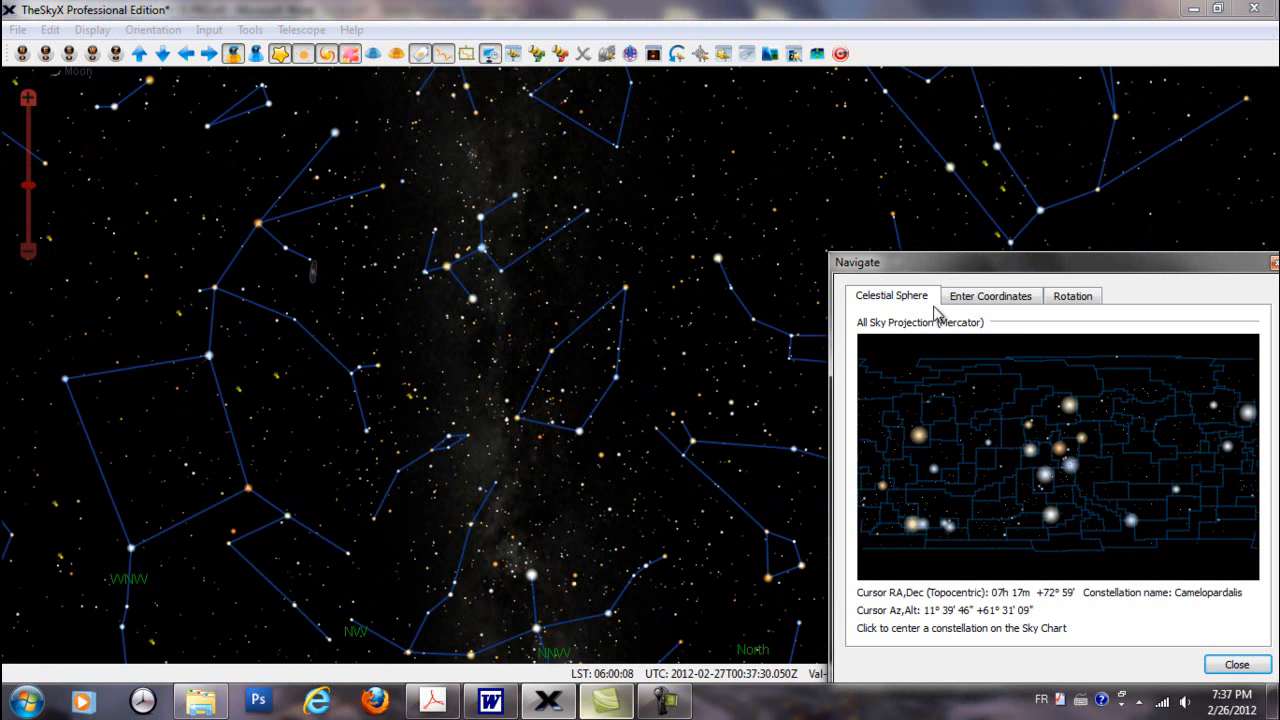
Enter an RA of 01h 03m 28s as the equatorial coordinate and center the chart on that RA/Dec
{"action": "left_click", "coordinate": [984, 300]}
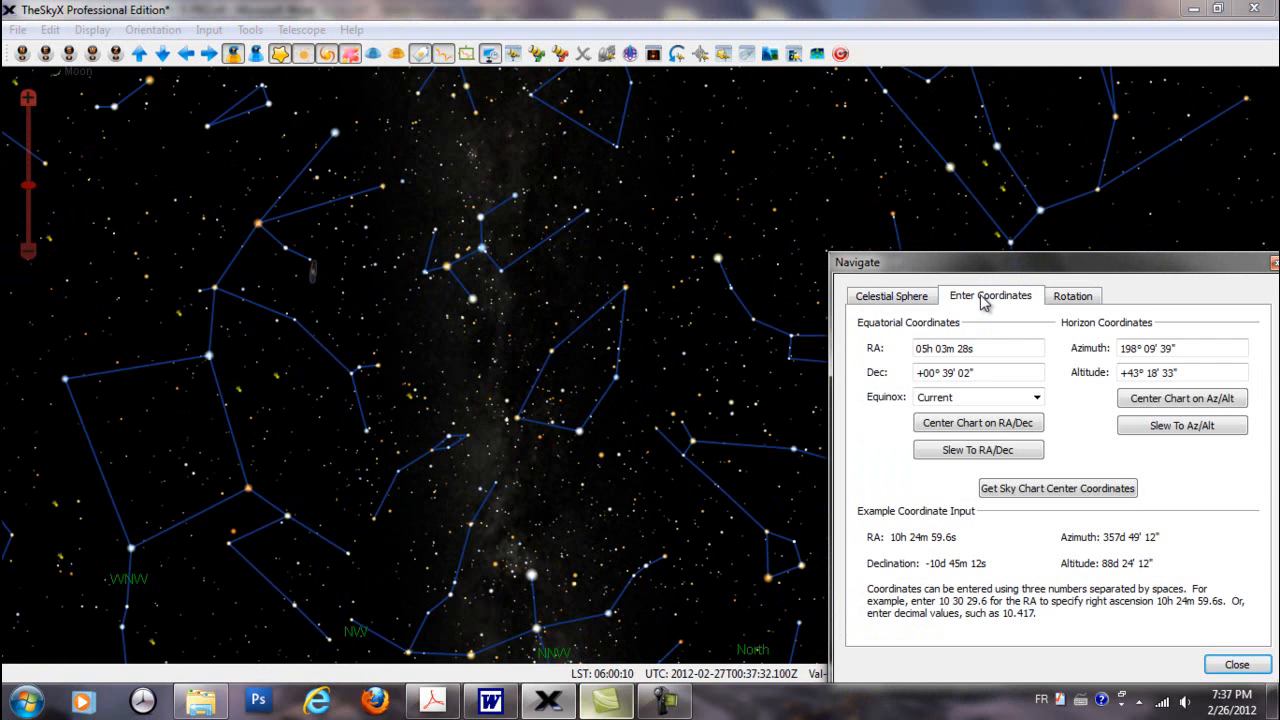
{"action": "left_click", "coordinate": [938, 350]}
{"action": "type", "text": "1"}
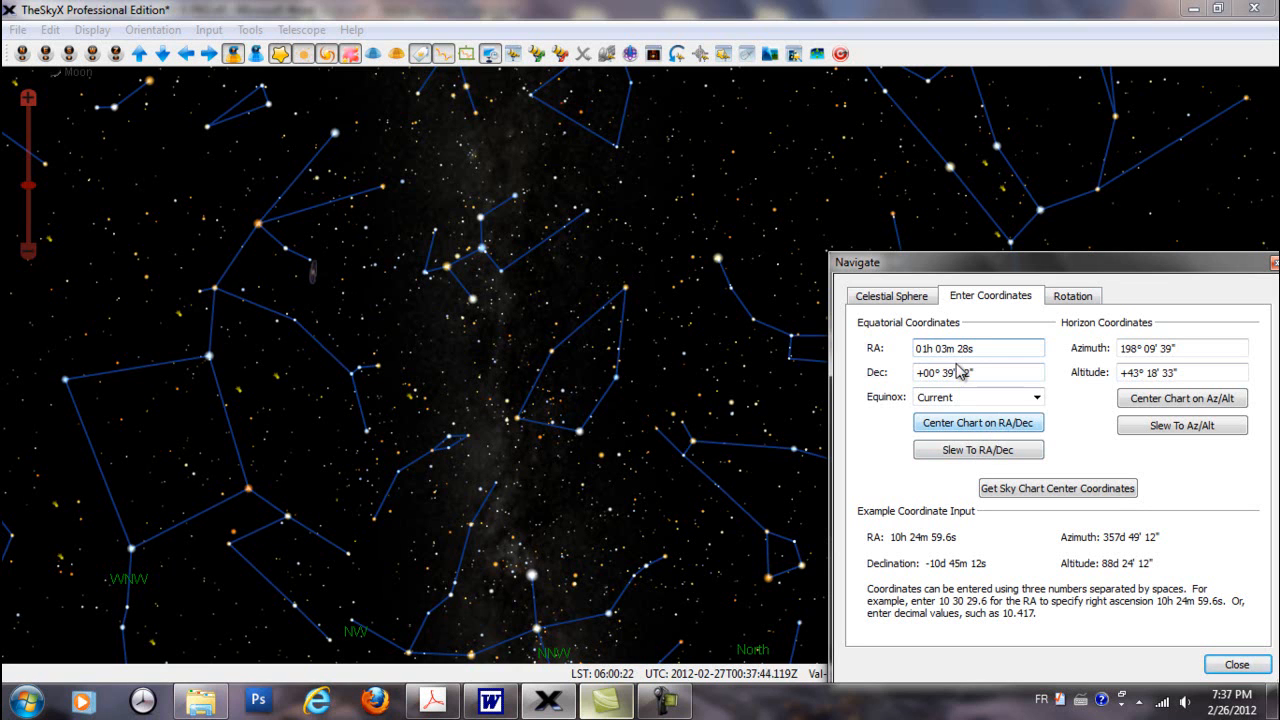
{"action": "left_click", "coordinate": [968, 426]}
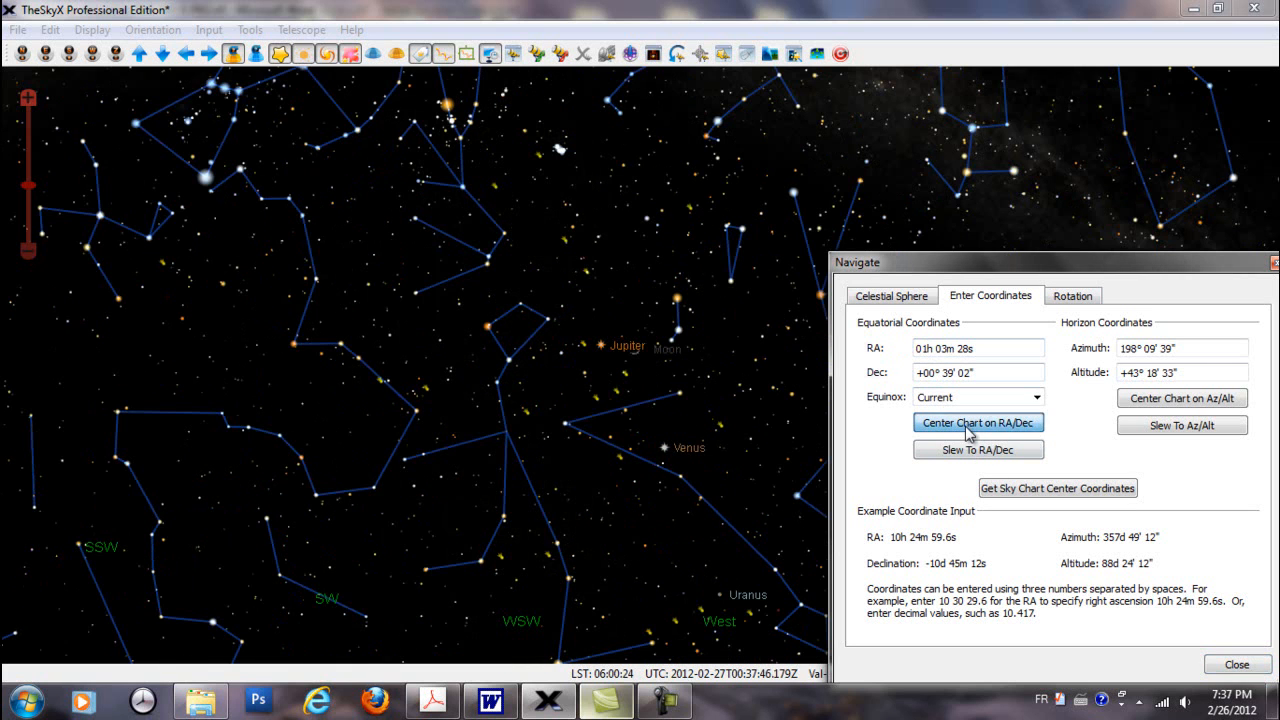
Get the sky chart center coordinates in the Navigate window and pan the chart to Orion
{"action": "left_click", "coordinate": [1076, 497]}
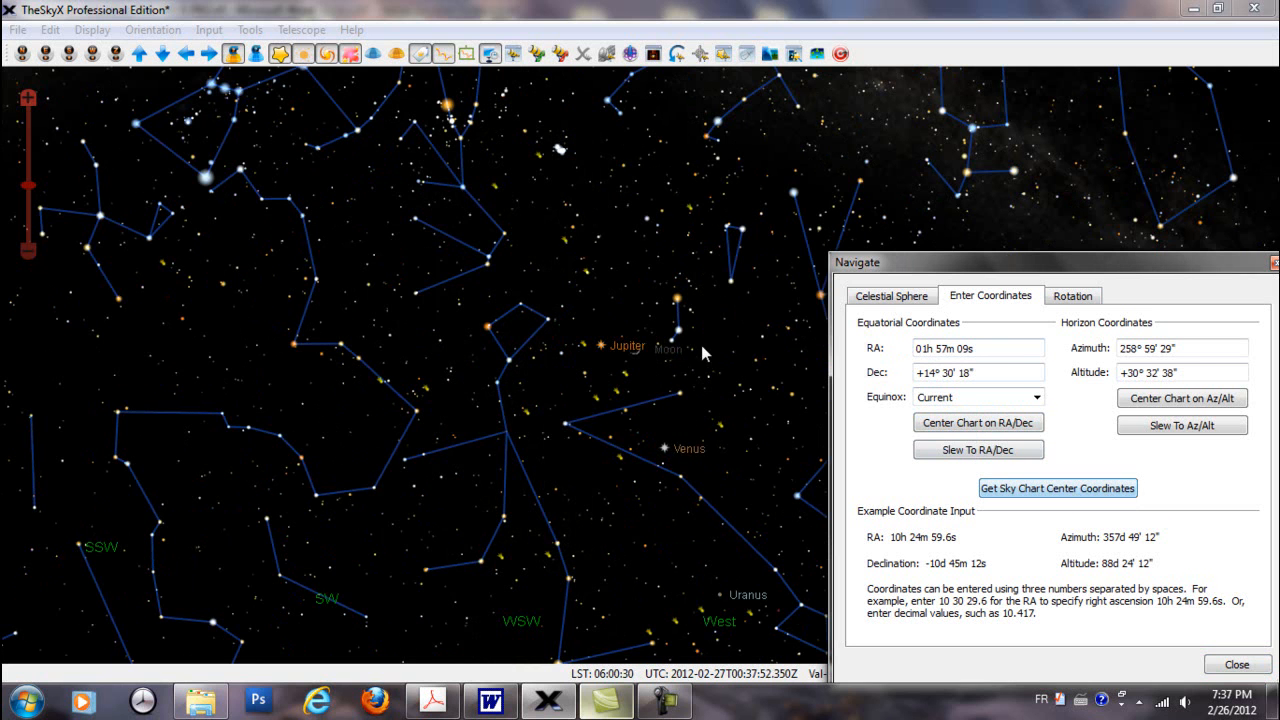
{"action": "left_click_drag", "start_coordinate": [550, 335], "coordinate": [644, 384]}
{"action": "left_click_drag", "start_coordinate": [354, 185], "coordinate": [575, 338]}
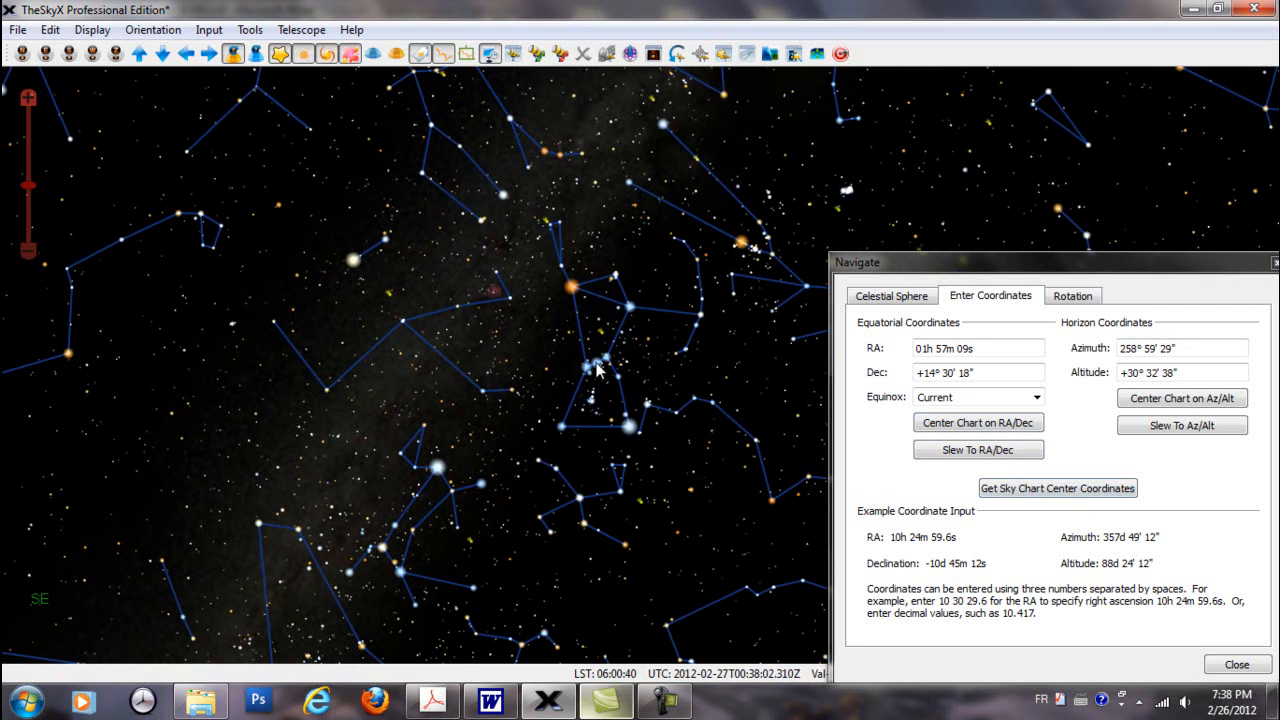
{"action": "mouse_move", "coordinate": [596, 367]}
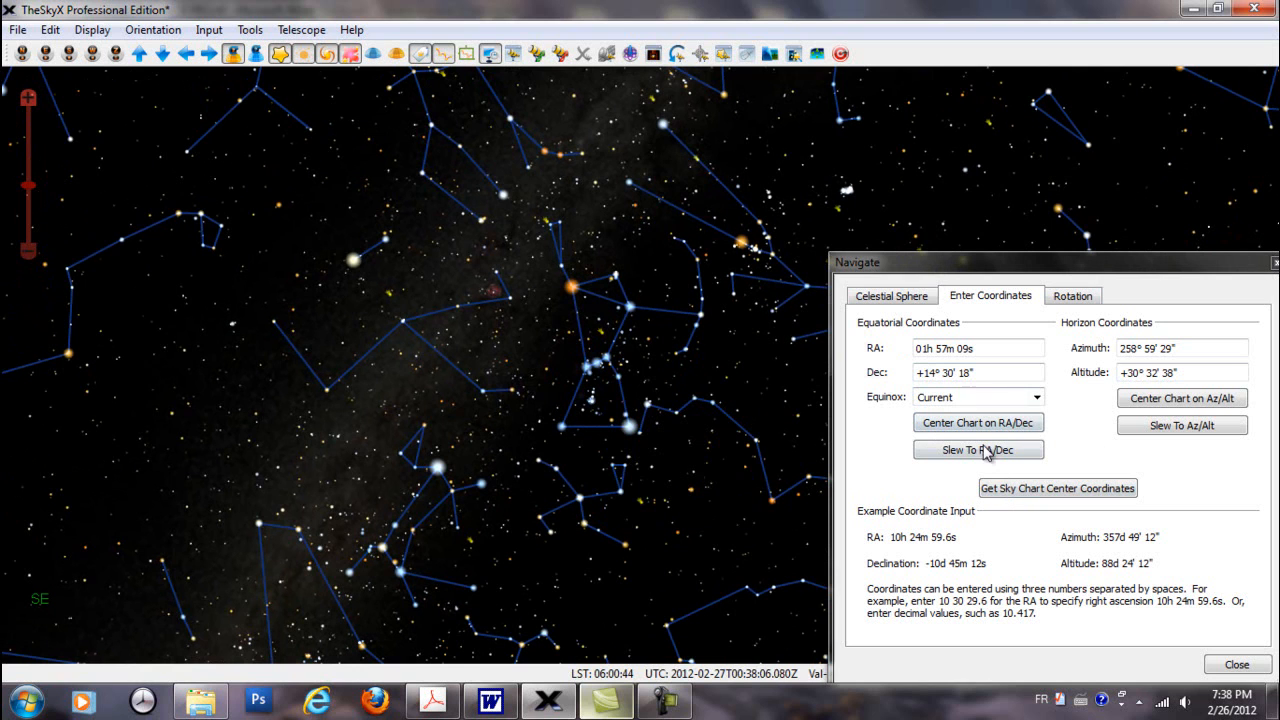
Get the sky chart center coordinates, change the RA to 00h 15m 48s and center the chart on that RA/Dec
{"action": "left_click", "coordinate": [1001, 490]}
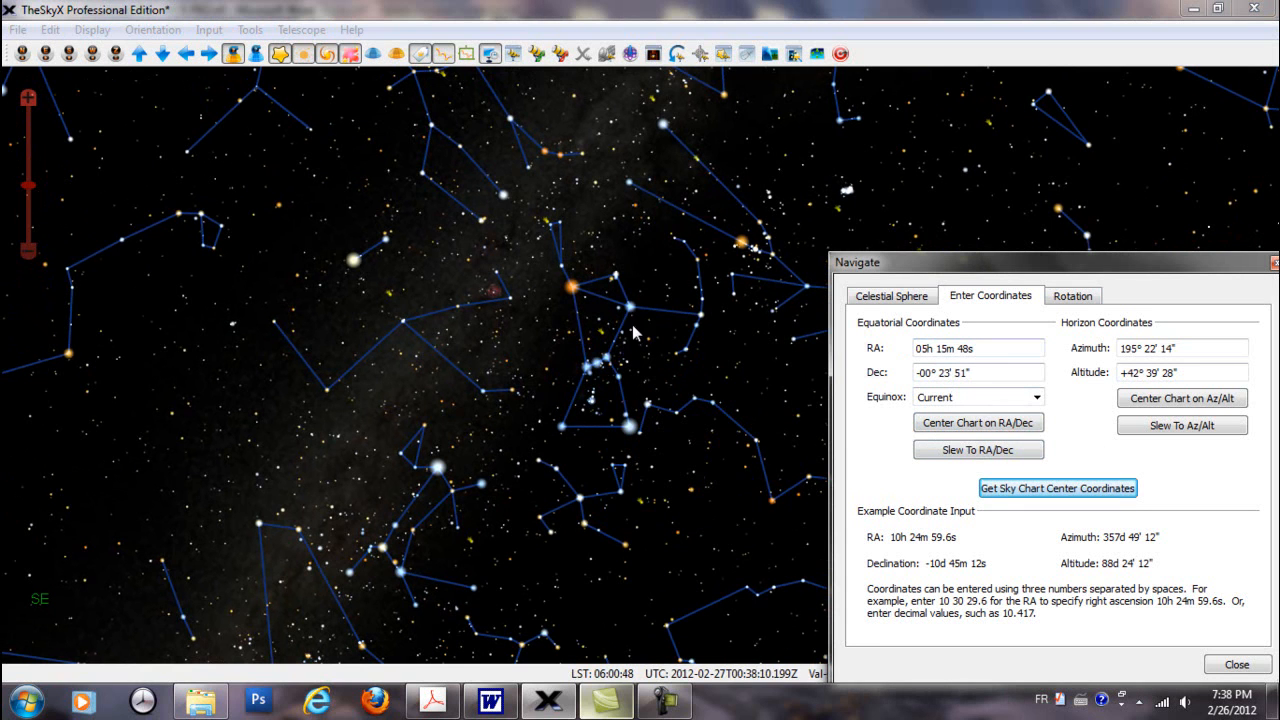
{"action": "left_click_drag", "start_coordinate": [684, 372], "coordinate": [704, 400]}
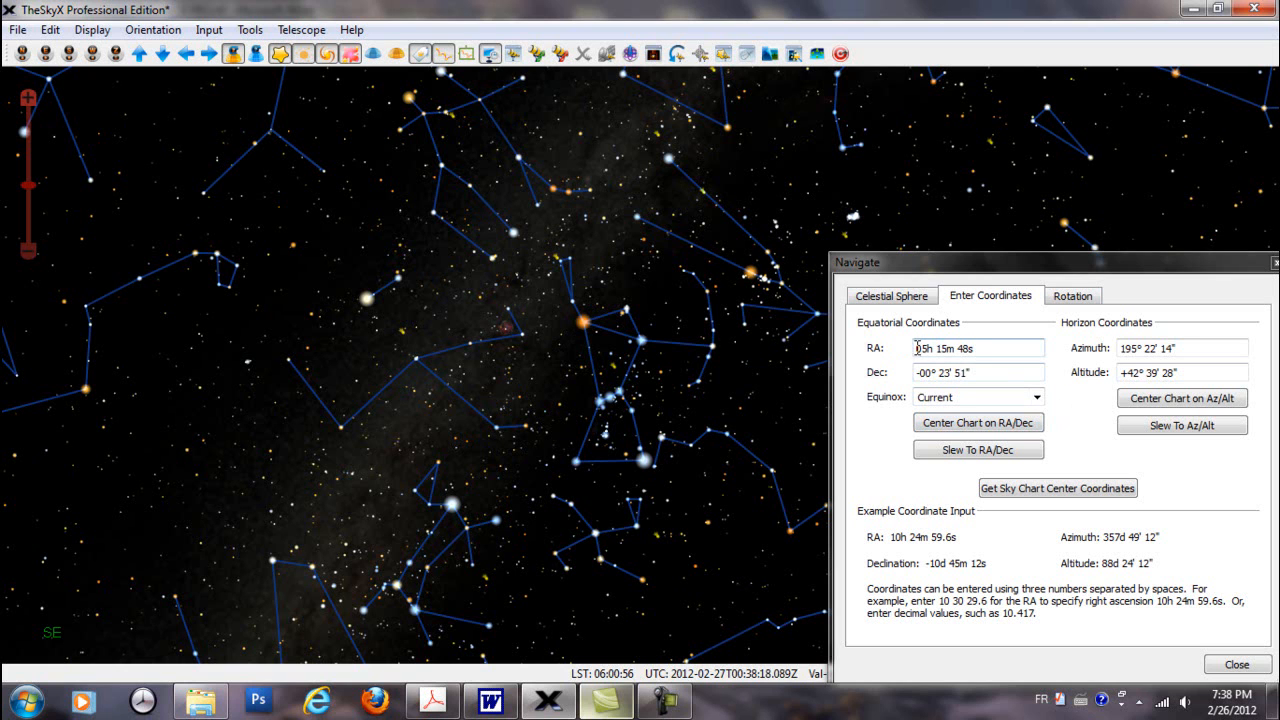
{"action": "left_click_drag", "start_coordinate": [917, 348], "coordinate": [930, 348]}
{"action": "type", "text": "00"}
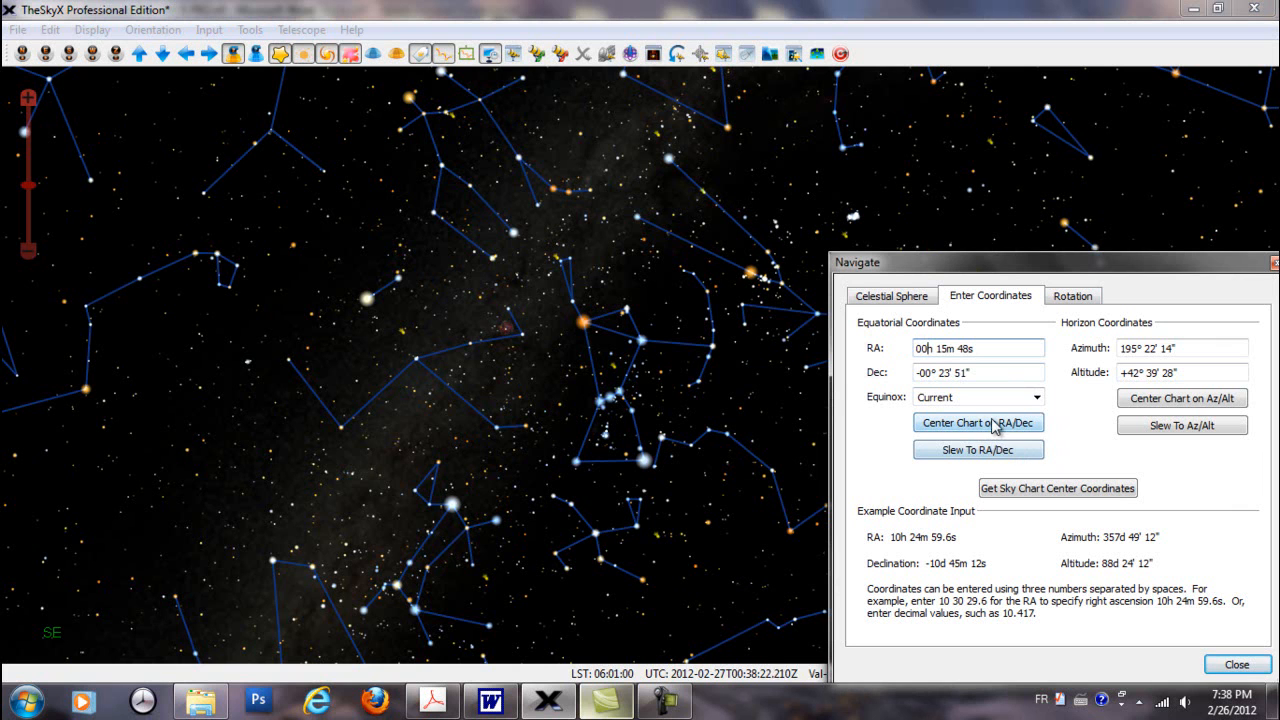
{"action": "left_click", "coordinate": [991, 422]}
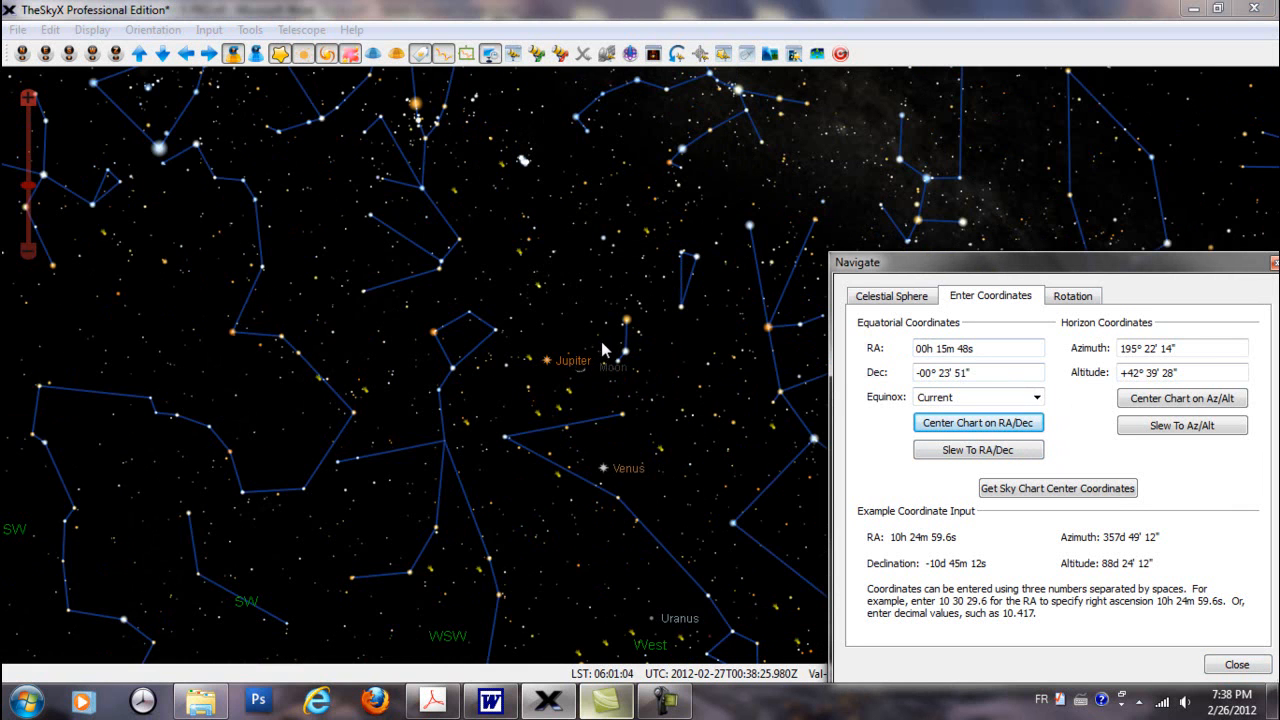
Pan the chart back to Taurus and look up the object information for Aldebaran
{"action": "left_click_drag", "start_coordinate": [501, 265], "coordinate": [564, 404]}
{"action": "left_click_drag", "start_coordinate": [499, 347], "coordinate": [572, 415]}
{"action": "left_click", "coordinate": [532, 327]}
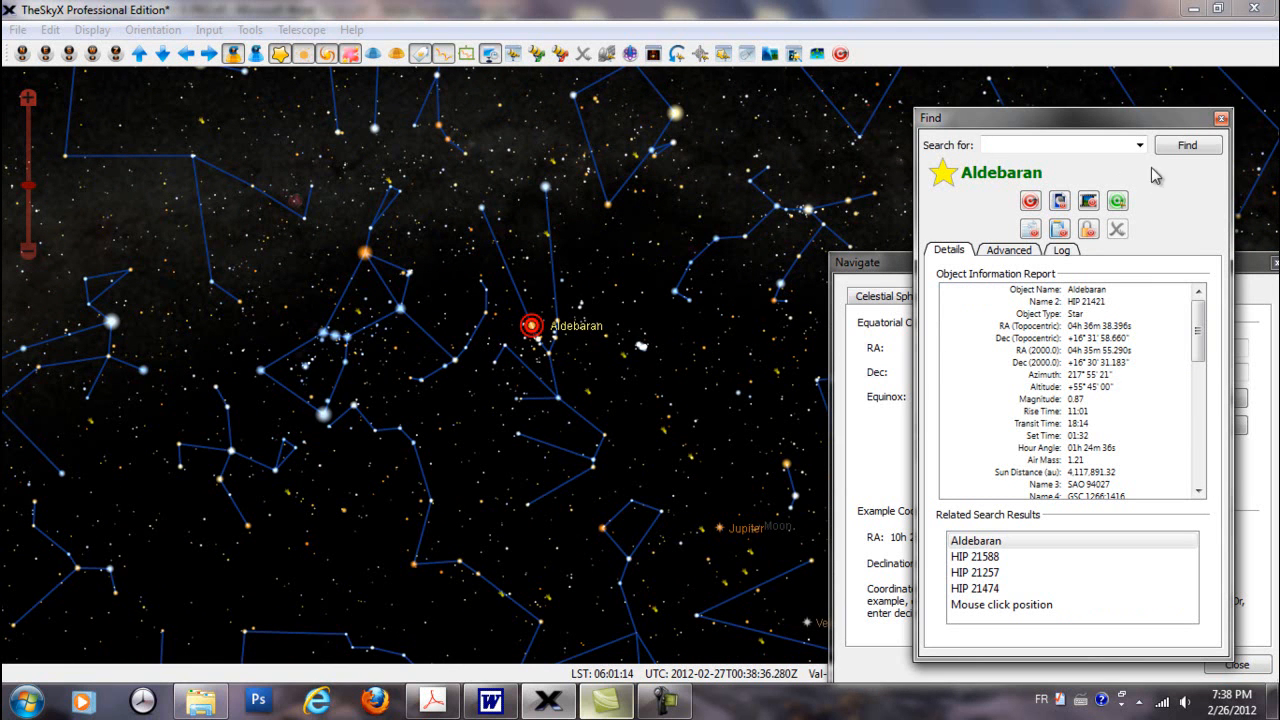
{"action": "left_click", "coordinate": [1221, 120]}
Enter RA 04h 36m 48s and Dec 16° 31' 51" as equatorial coordinates and center the chart on them
{"action": "left_click", "coordinate": [926, 348]}
{"action": "left_click", "coordinate": [924, 348]}
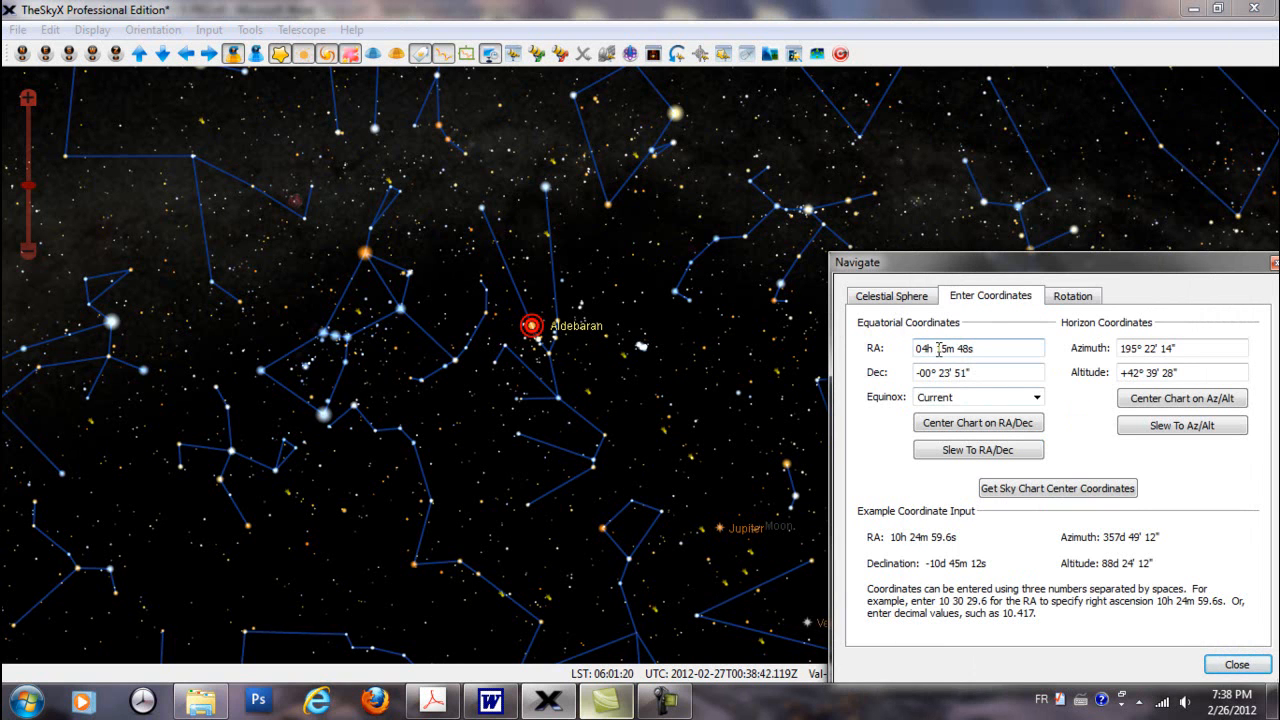
{"action": "type", "text": "36"}
{"action": "left_click_drag", "start_coordinate": [916, 372], "coordinate": [932, 373]}
{"action": "type", "text": "1"}
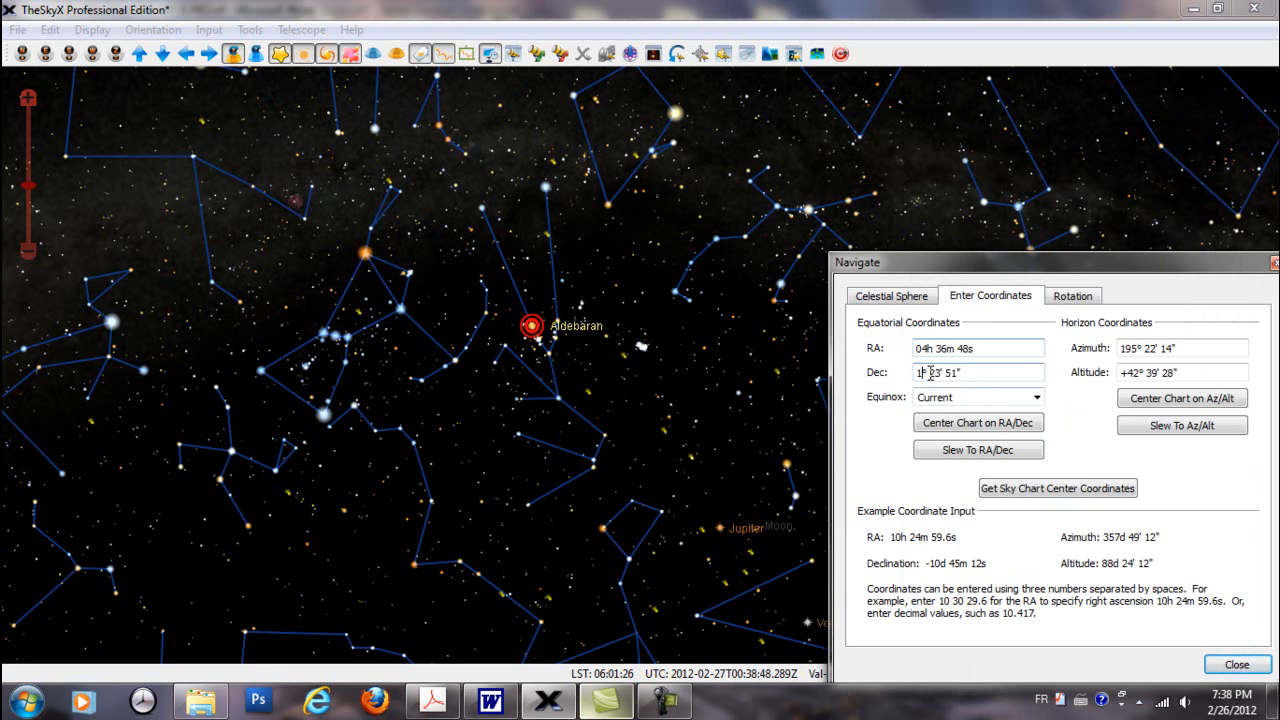
{"action": "type", "text": "6° "}
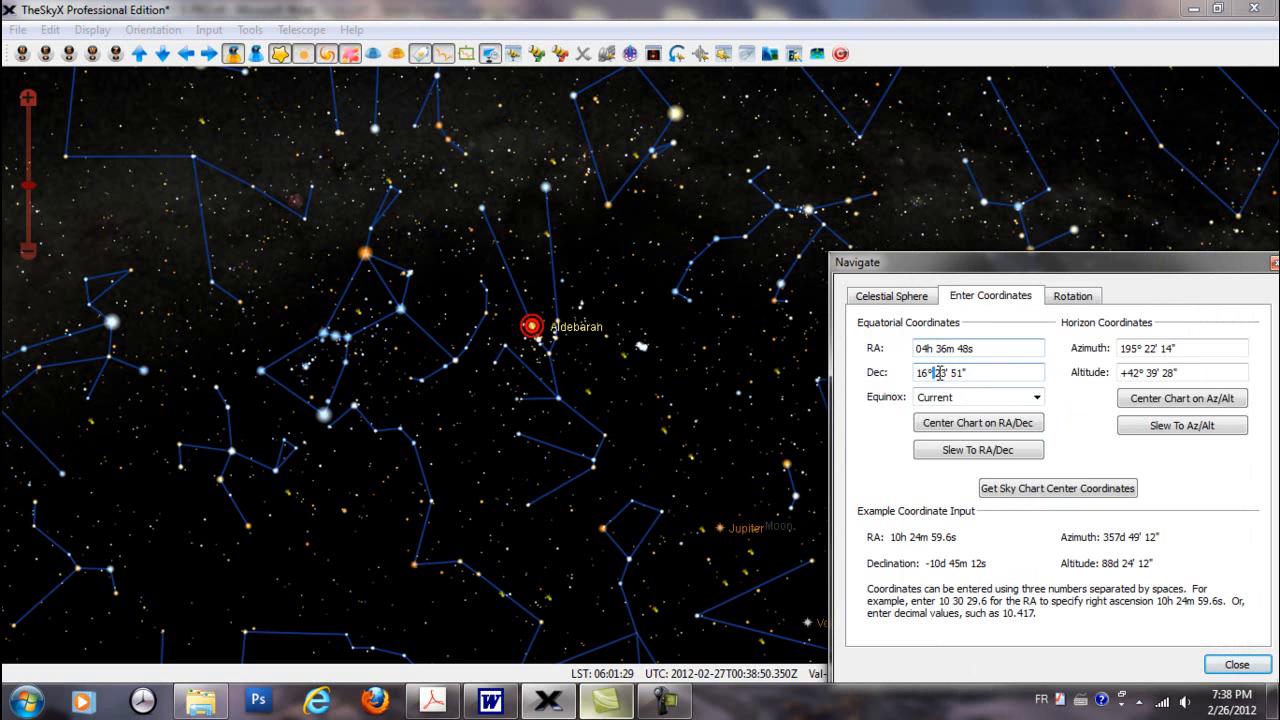
{"action": "type", "text": "31"}
{"action": "left_click", "coordinate": [1007, 424]}
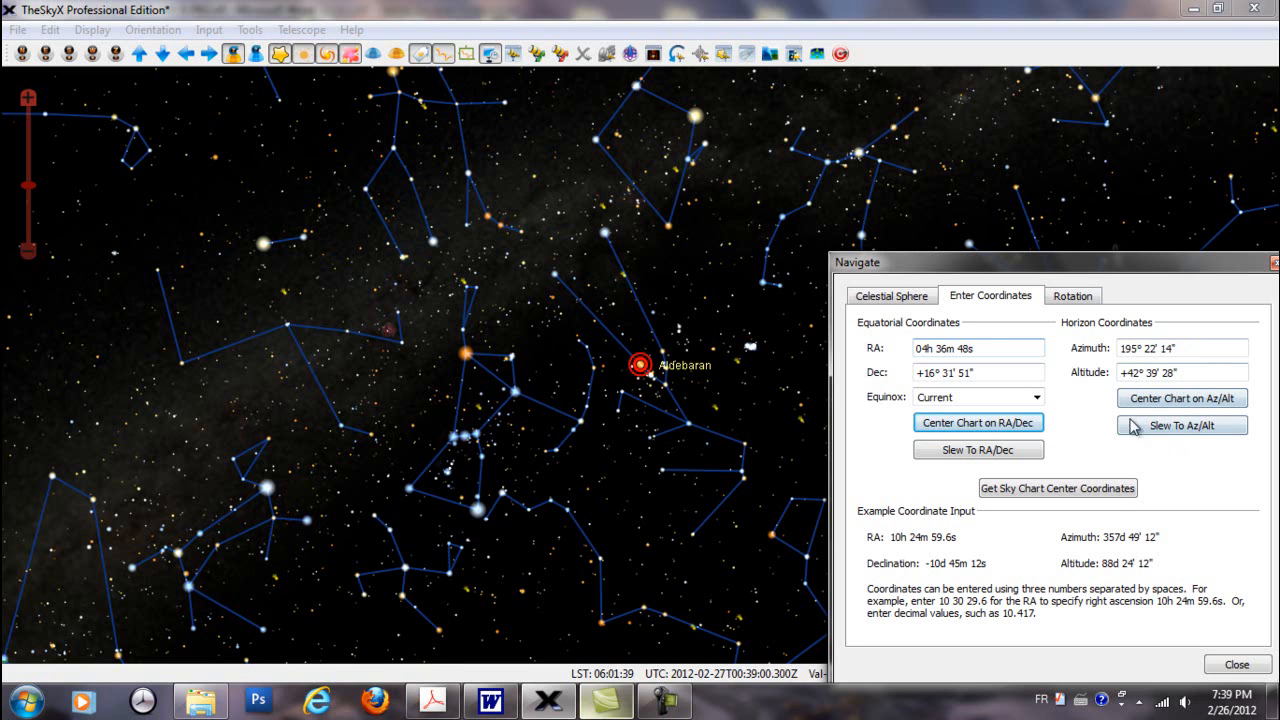
In the Navigate window's rotation settings, turn the angle indicator to about 13° 38' and set the position angle to 0 degrees
{"action": "left_click", "coordinate": [1086, 295]}
{"action": "left_click_drag", "start_coordinate": [1088, 275], "coordinate": [1037, 204]}
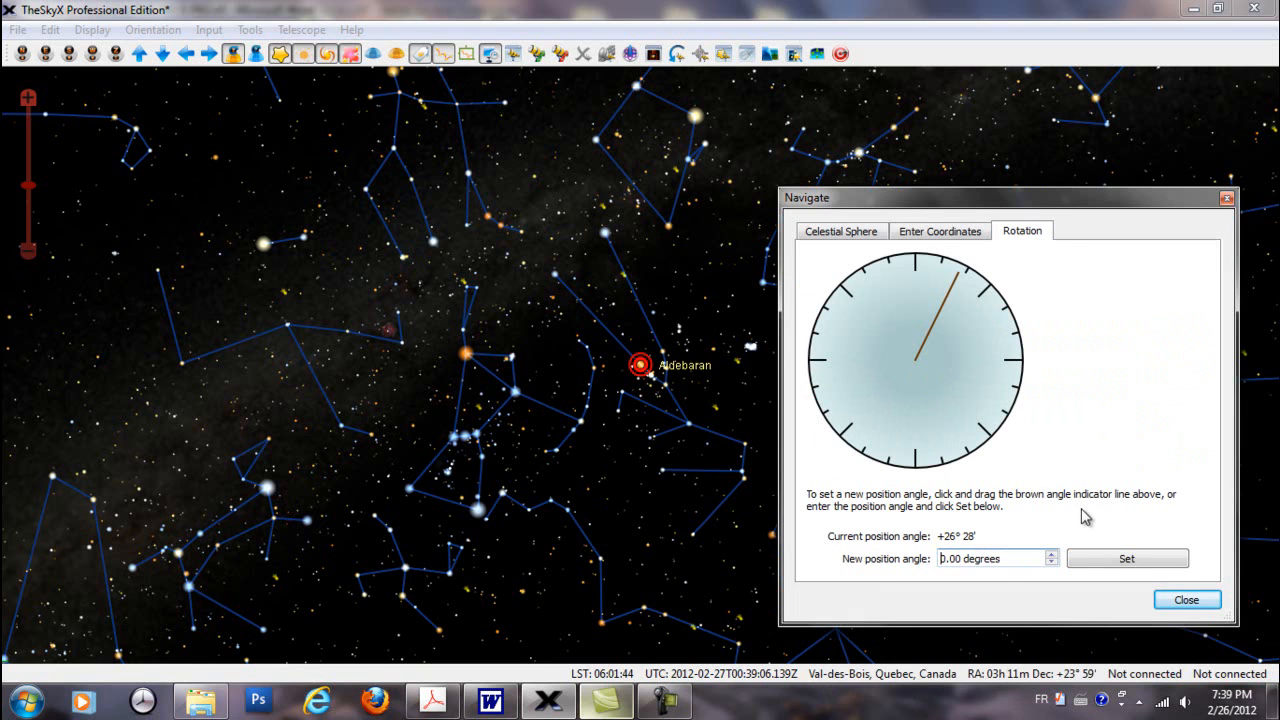
{"action": "left_click_drag", "start_coordinate": [963, 291], "coordinate": [931, 310]}
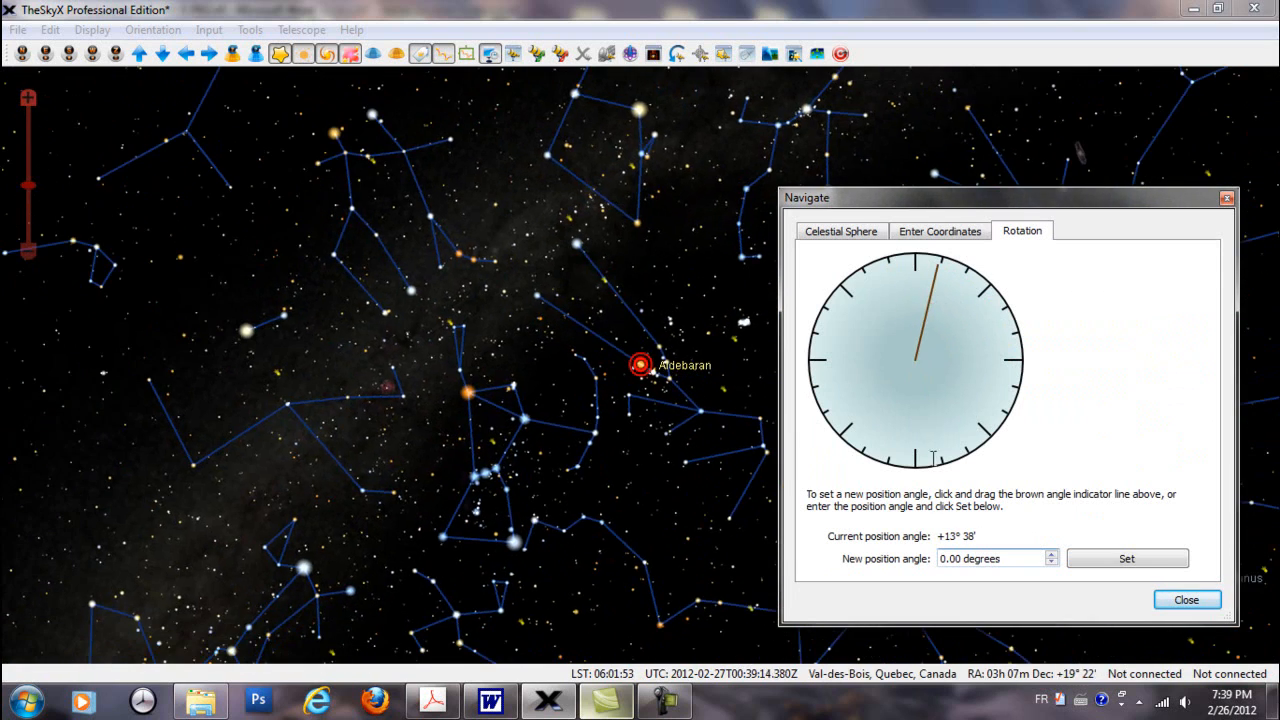
{"action": "left_click", "coordinate": [946, 558]}
{"action": "left_click", "coordinate": [1085, 562]}
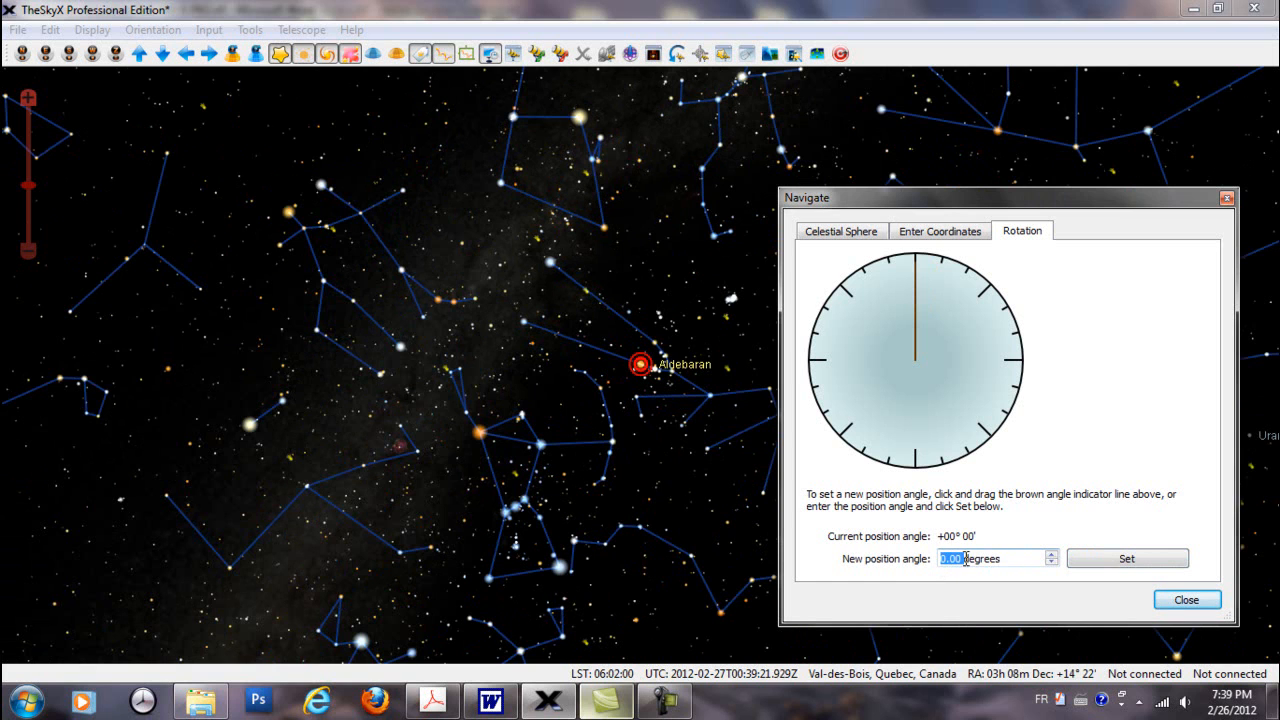
Set the chart's position angle to 45 degrees, reset it to 0 degrees and close the Navigate window
{"action": "type", "text": "45"}
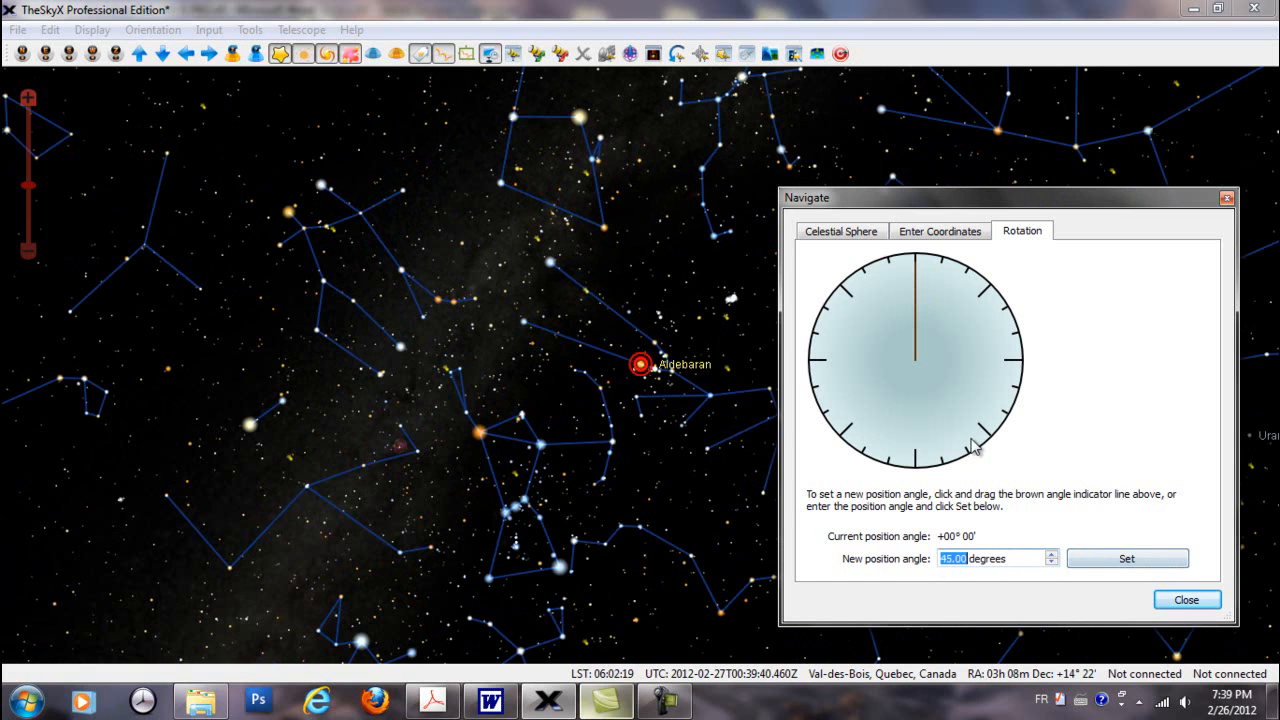
{"action": "left_click", "coordinate": [1122, 558]}
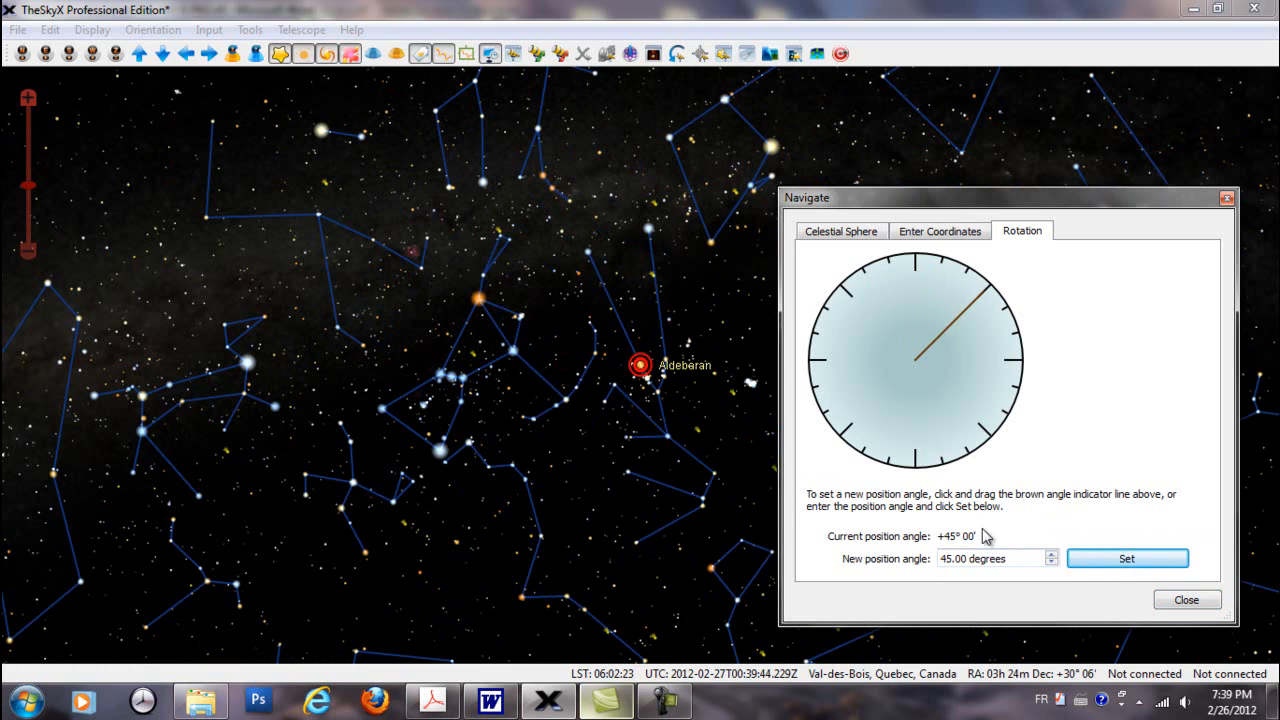
{"action": "left_click_drag", "start_coordinate": [1017, 561], "coordinate": [922, 557]}
{"action": "type", "text": "0"}
{"action": "left_click", "coordinate": [1116, 560]}
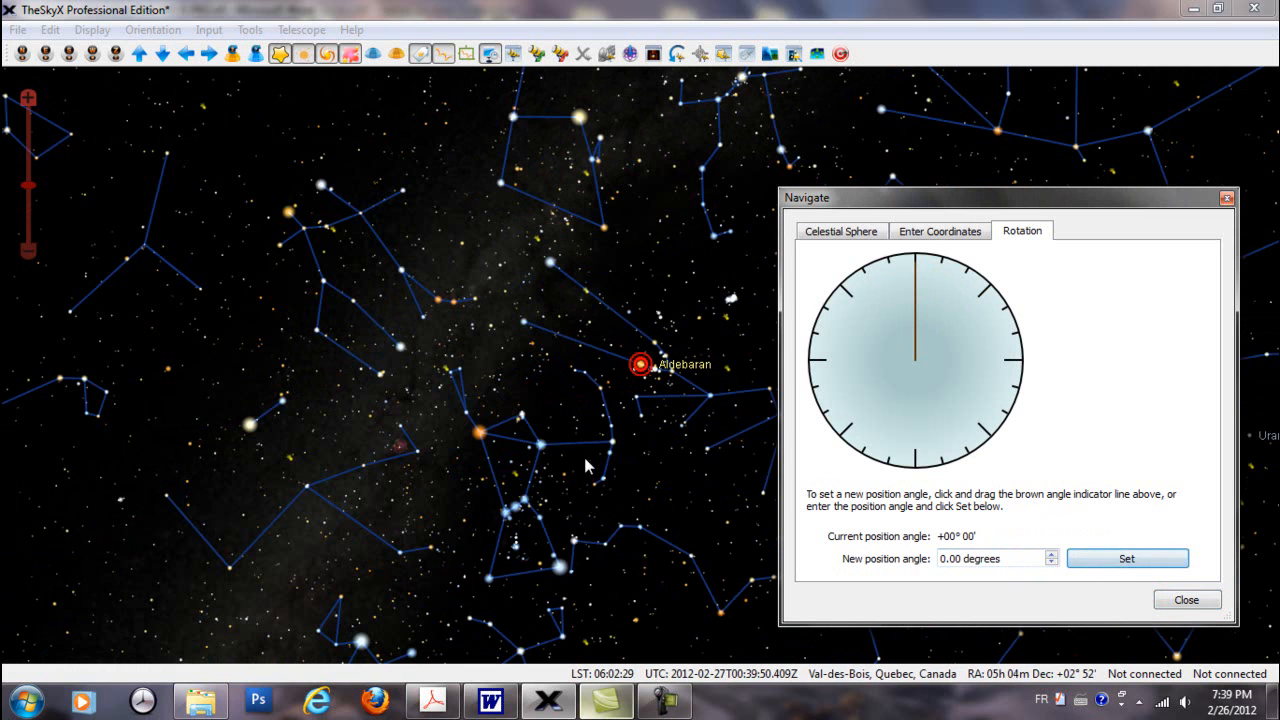
{"action": "left_click", "coordinate": [1227, 200]}
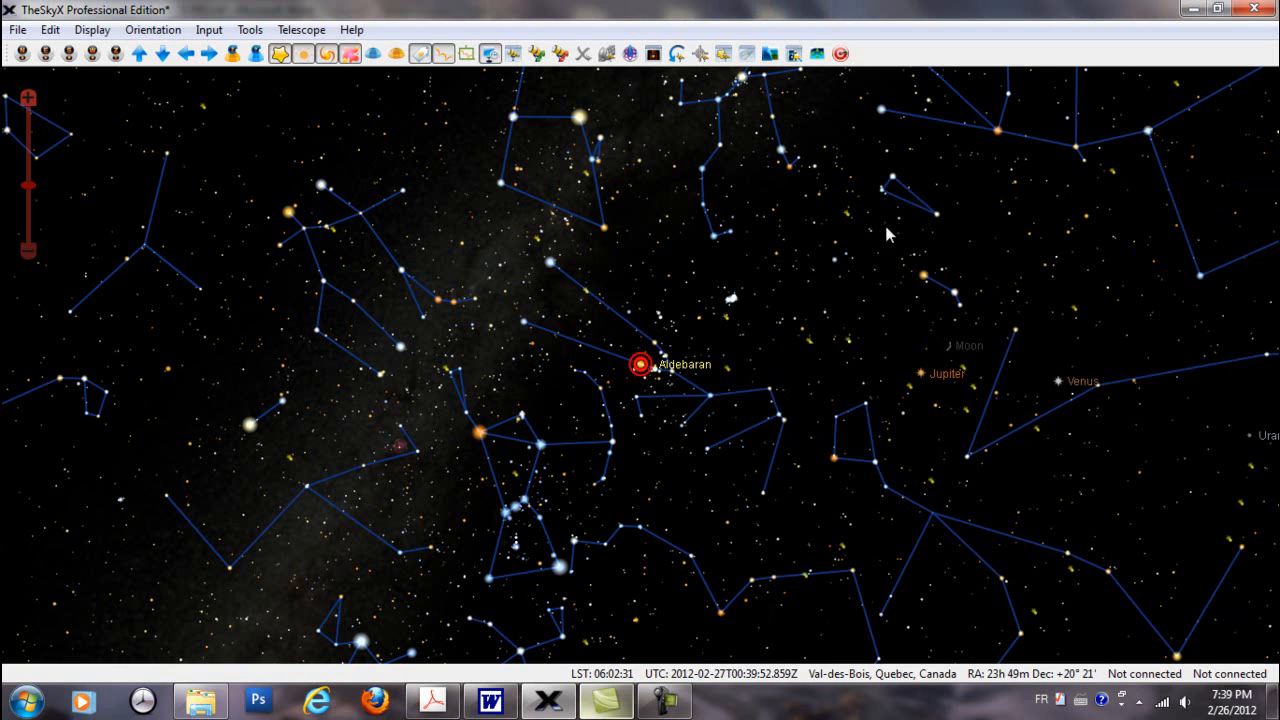
Turn on the Rotate Tool, rotate the chart to a position angle of about 52° and bring it back to 0°
{"action": "left_click", "coordinate": [250, 30]}
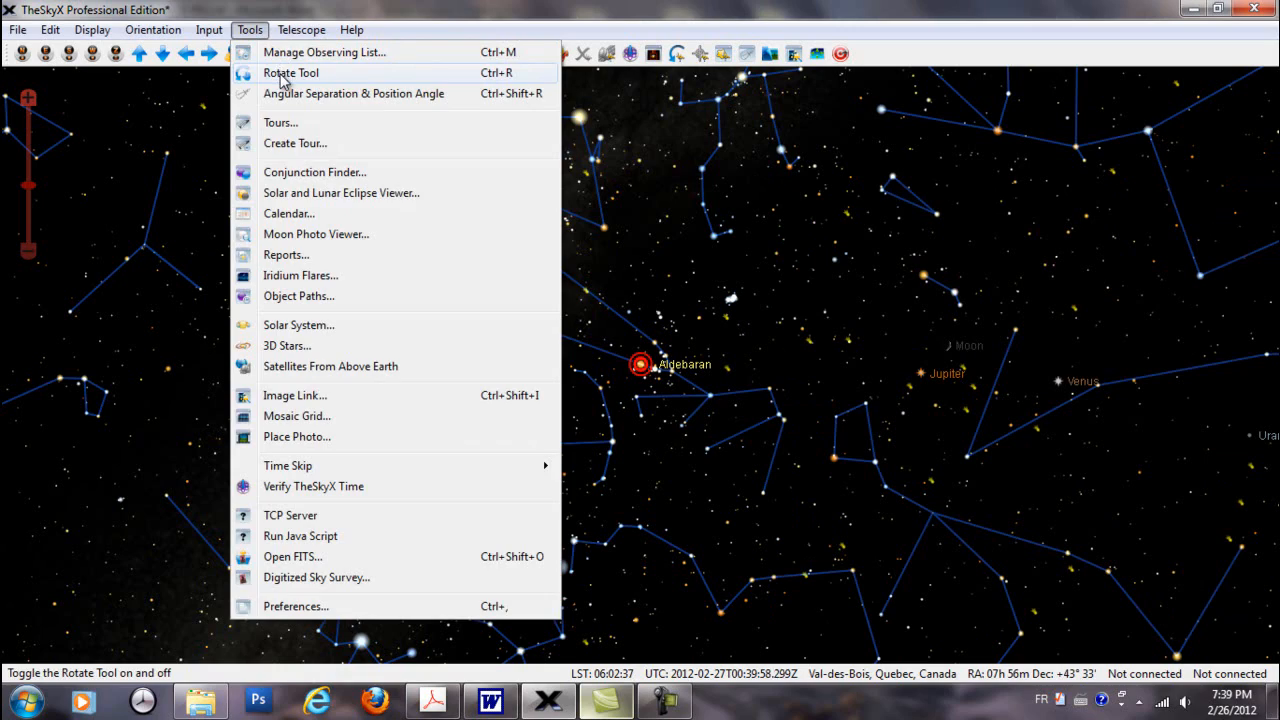
{"action": "left_click", "coordinate": [281, 73]}
{"action": "left_click_drag", "start_coordinate": [645, 178], "coordinate": [717, 305]}
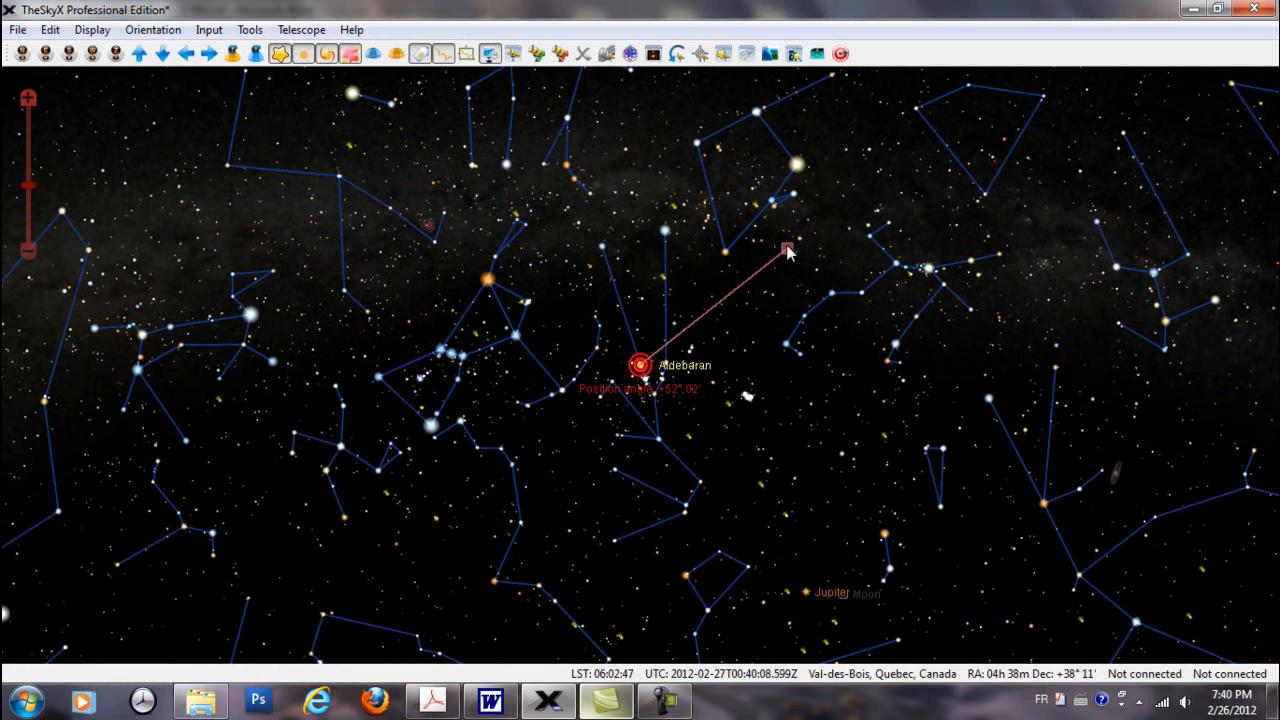
{"action": "left_click_drag", "start_coordinate": [787, 250], "coordinate": [641, 180]}
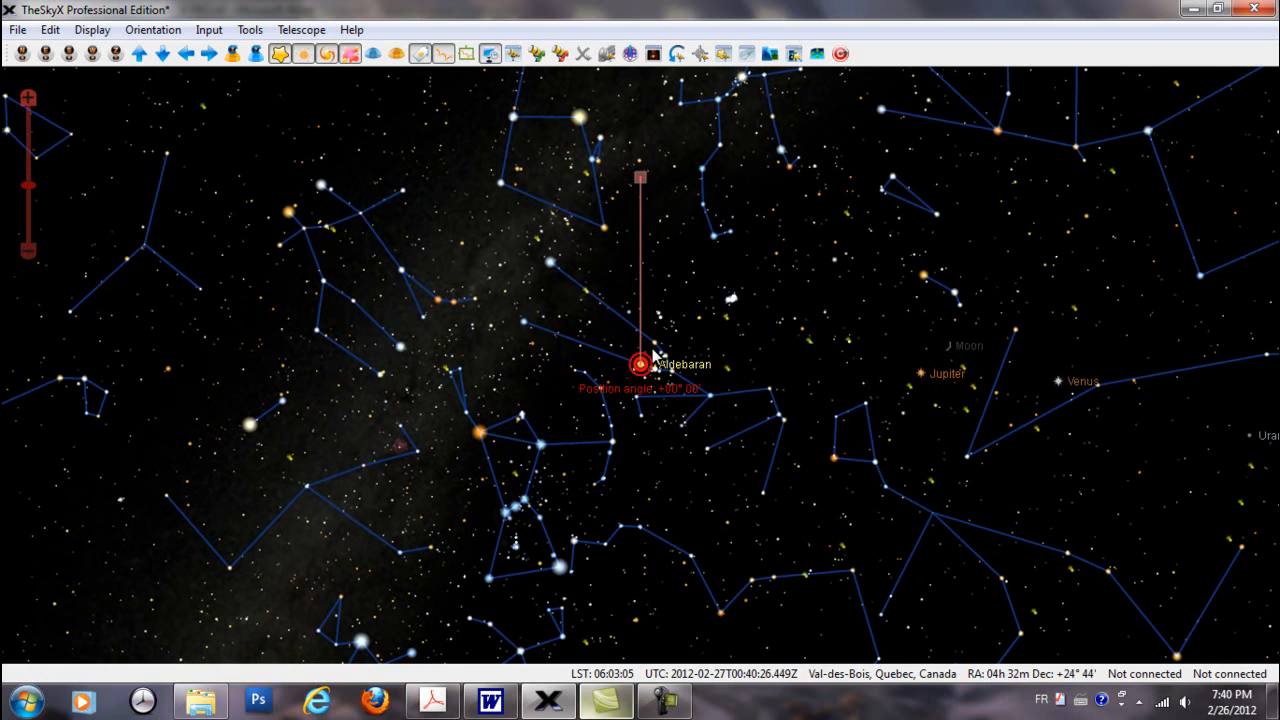
Rotate the chart to a position angle of 90°, return it to 0° and turn off the Rotate Tool
{"action": "left_click_drag", "start_coordinate": [642, 179], "coordinate": [748, 365]}
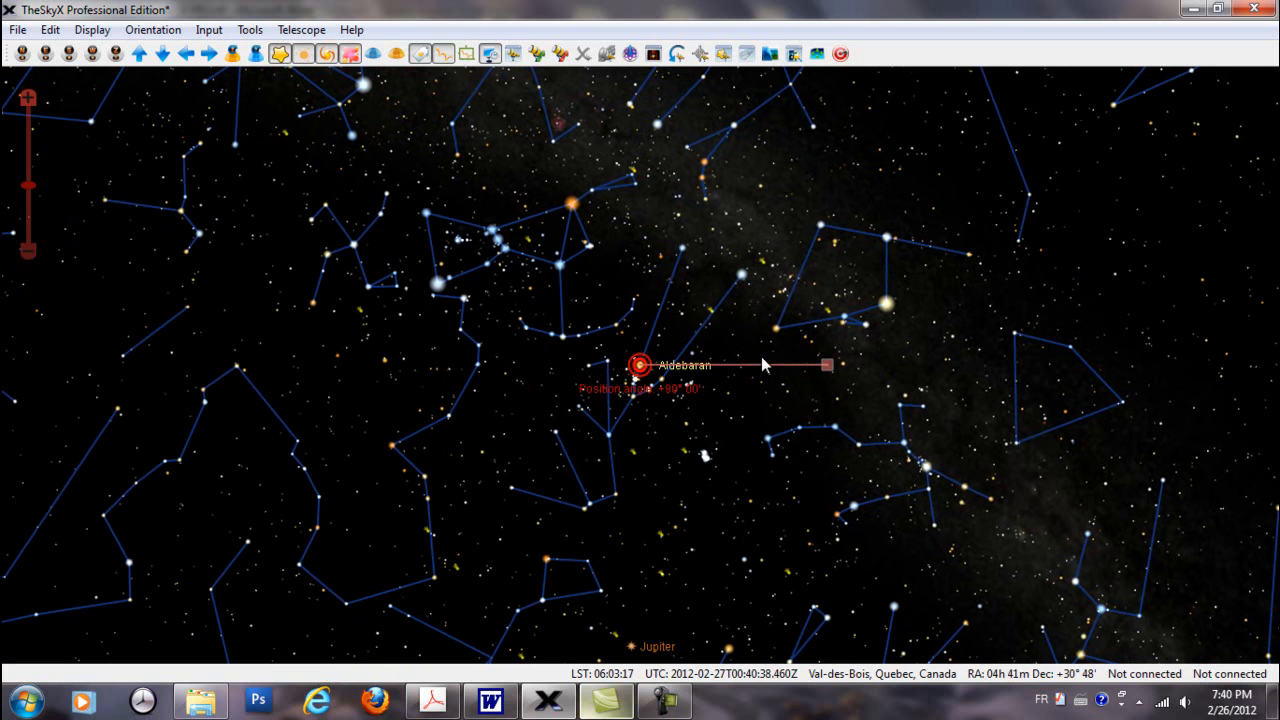
{"action": "left_click_drag", "start_coordinate": [824, 365], "coordinate": [641, 284]}
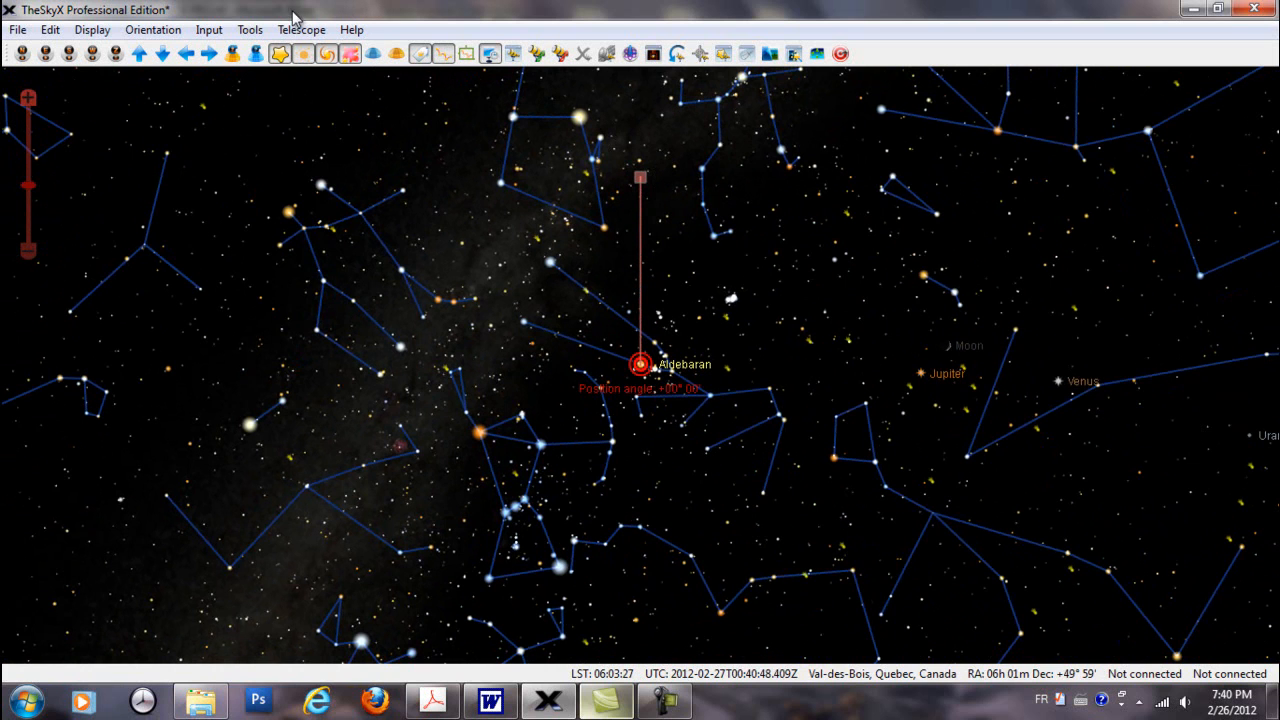
{"action": "left_click", "coordinate": [249, 30]}
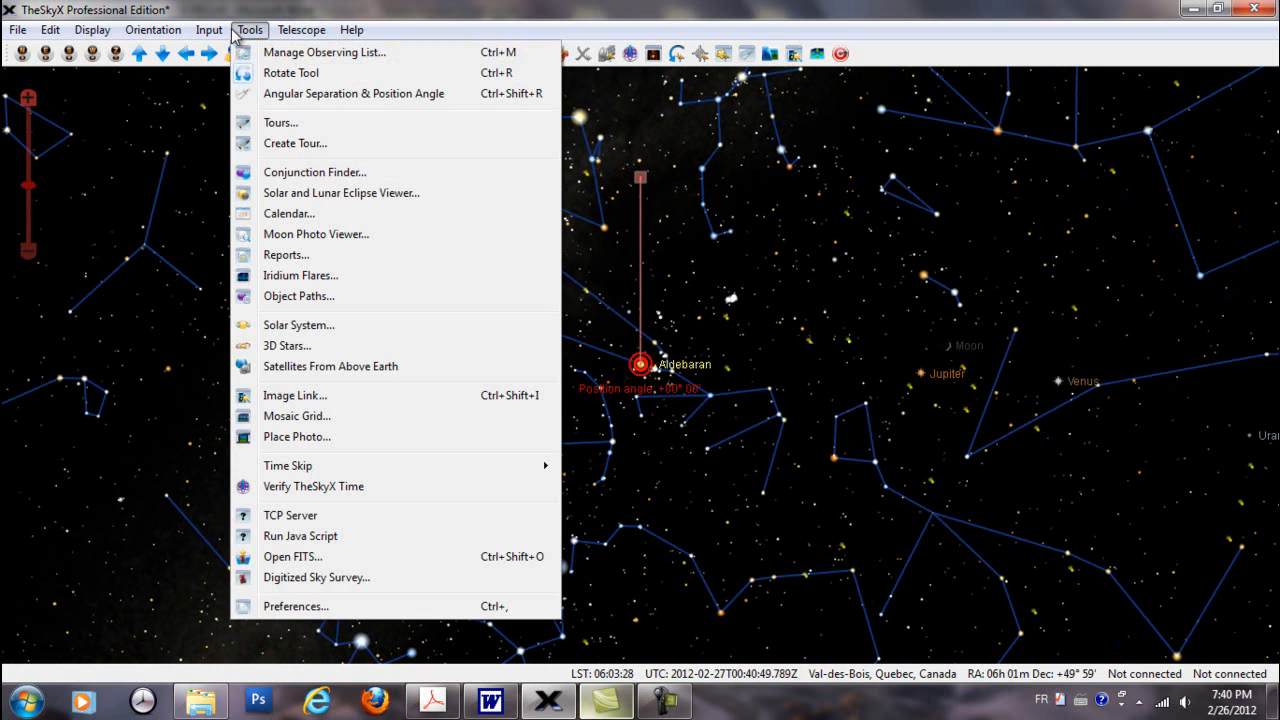
{"action": "left_click", "coordinate": [290, 73]}
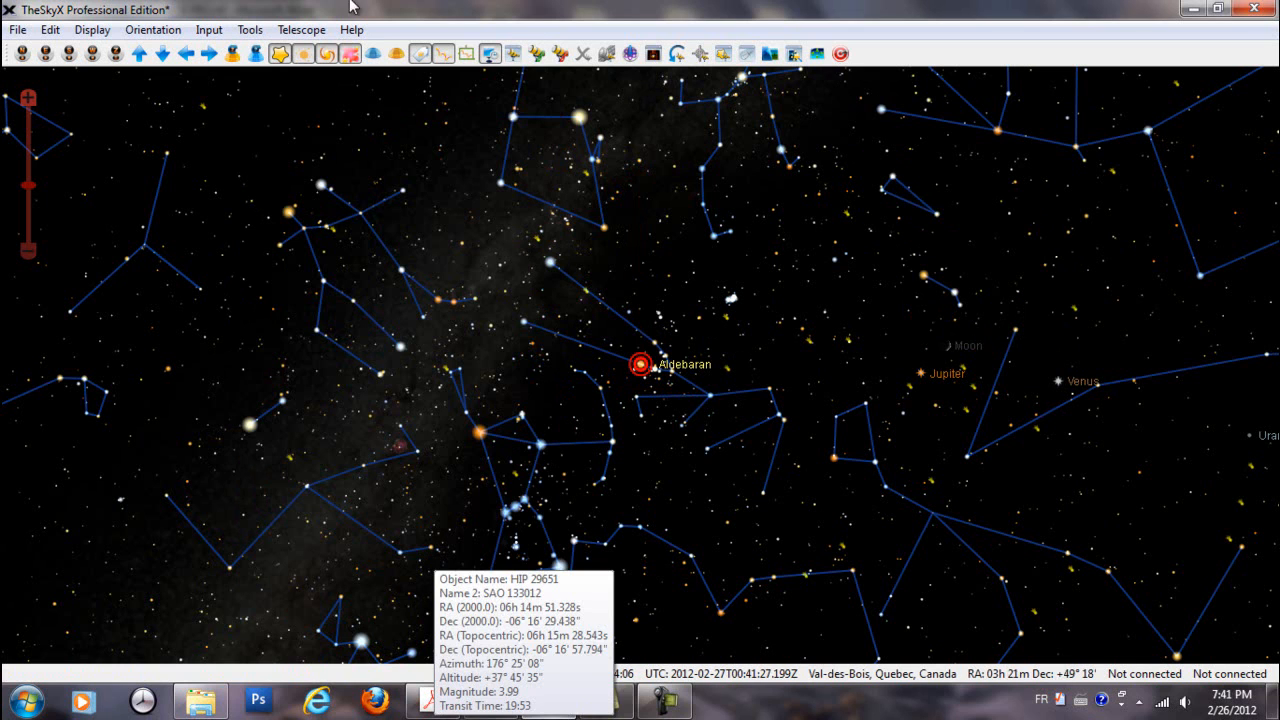
Show the sky chart as a mirror image and restore the normal view, twice in a row
{"action": "left_click", "coordinate": [90, 30]}
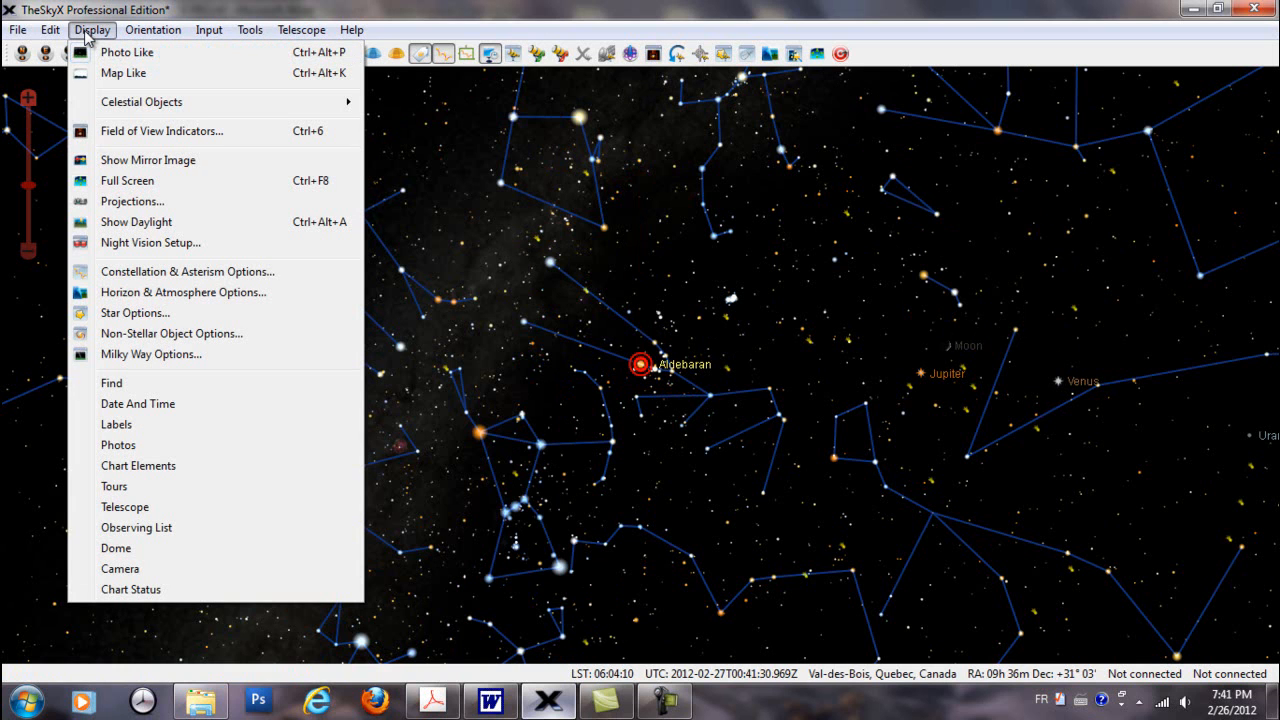
{"action": "left_click", "coordinate": [165, 164]}
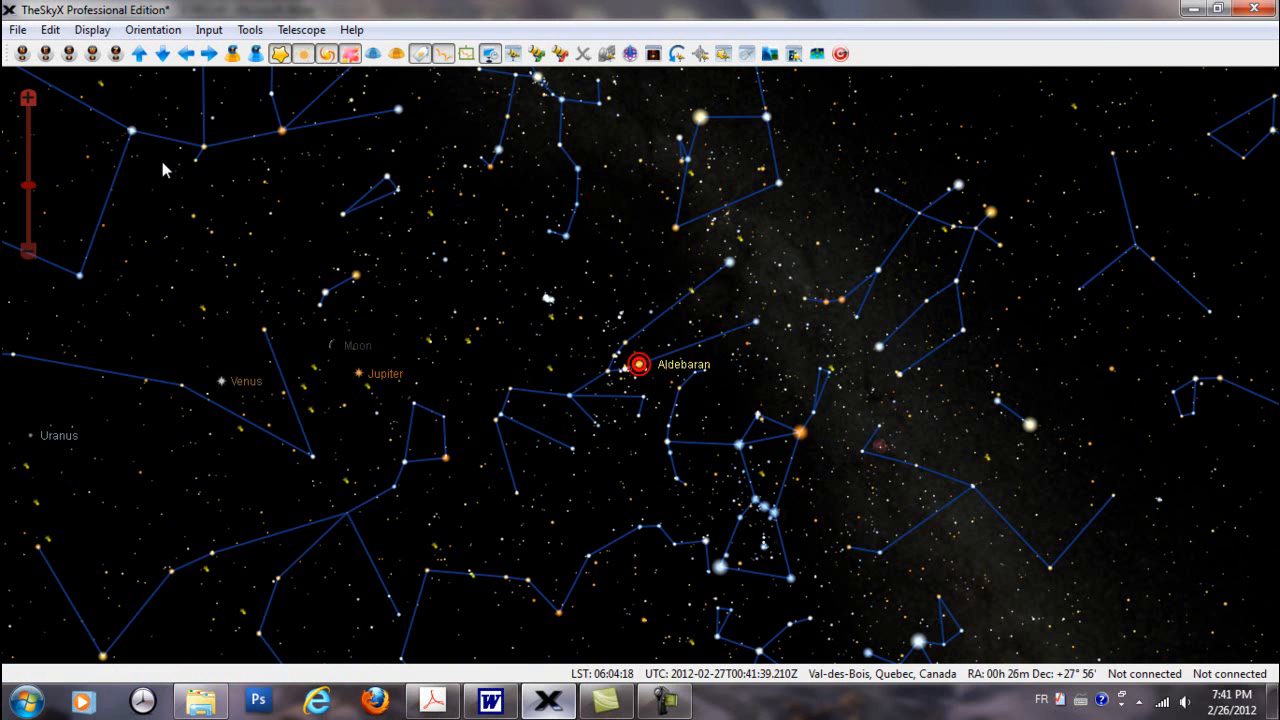
{"action": "left_click", "coordinate": [92, 29]}
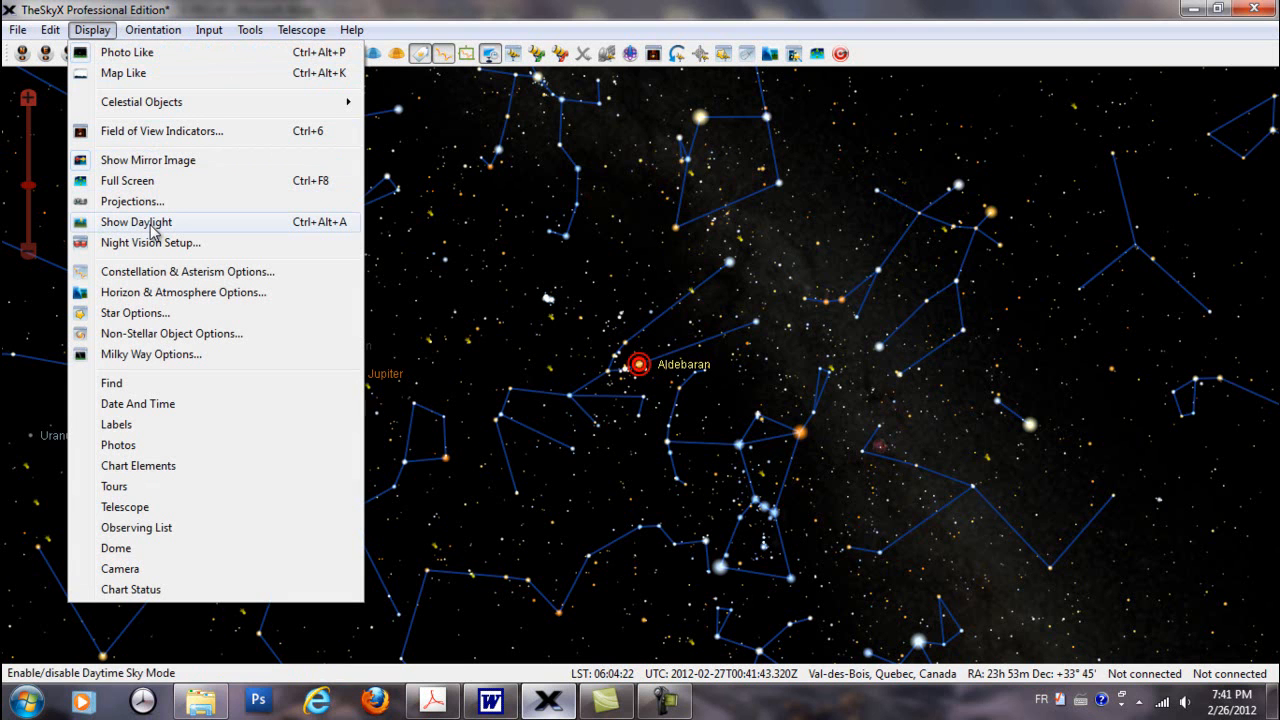
{"action": "left_click", "coordinate": [140, 166]}
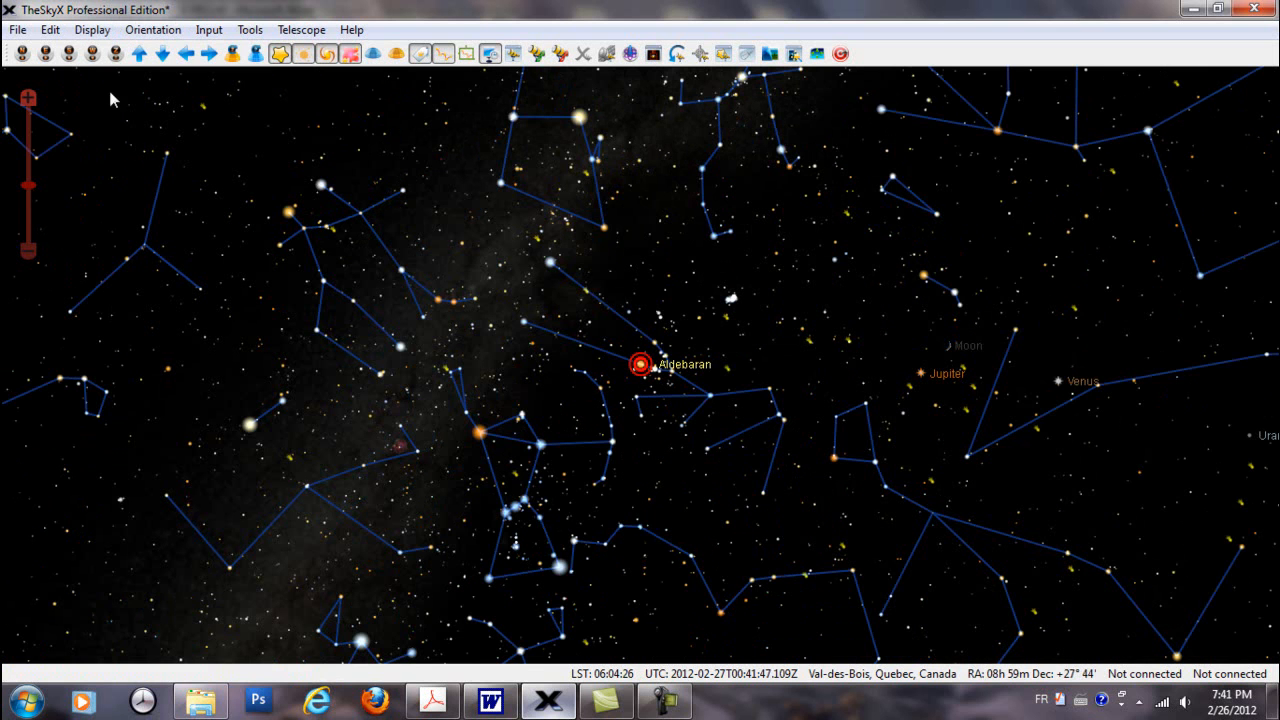
{"action": "left_click", "coordinate": [92, 30]}
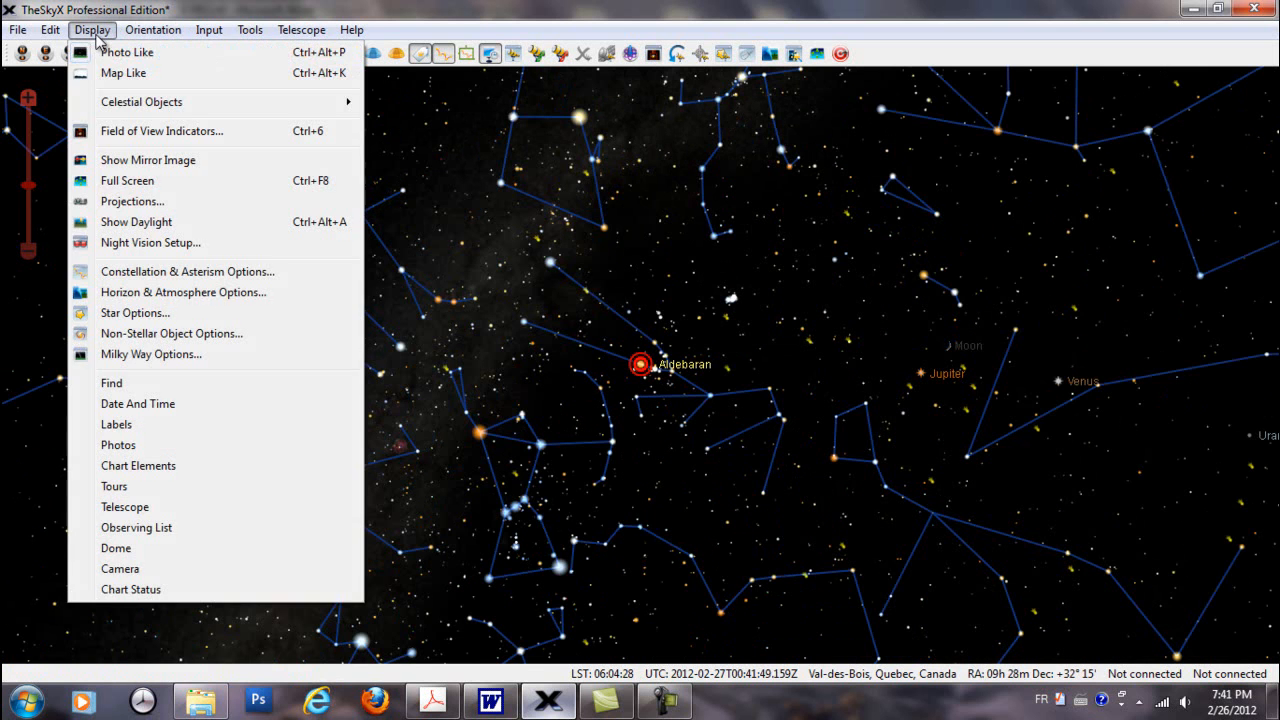
{"action": "left_click", "coordinate": [138, 166]}
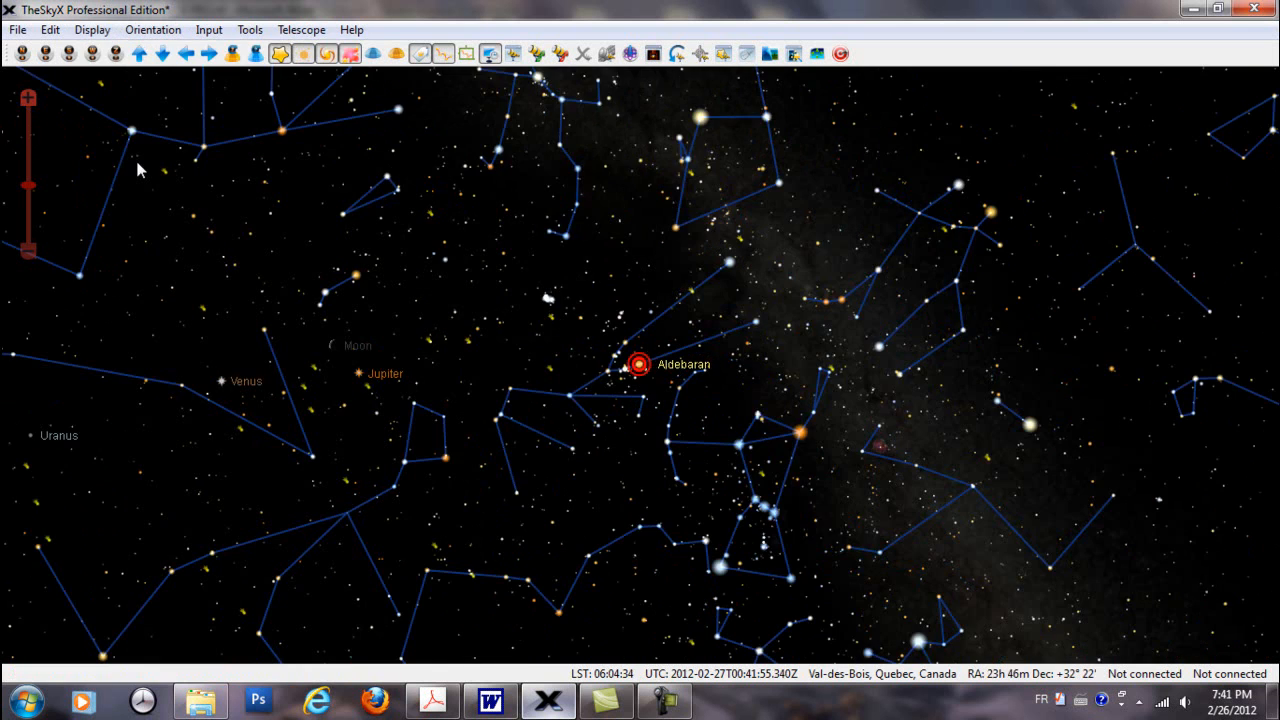
{"action": "left_click", "coordinate": [84, 31]}
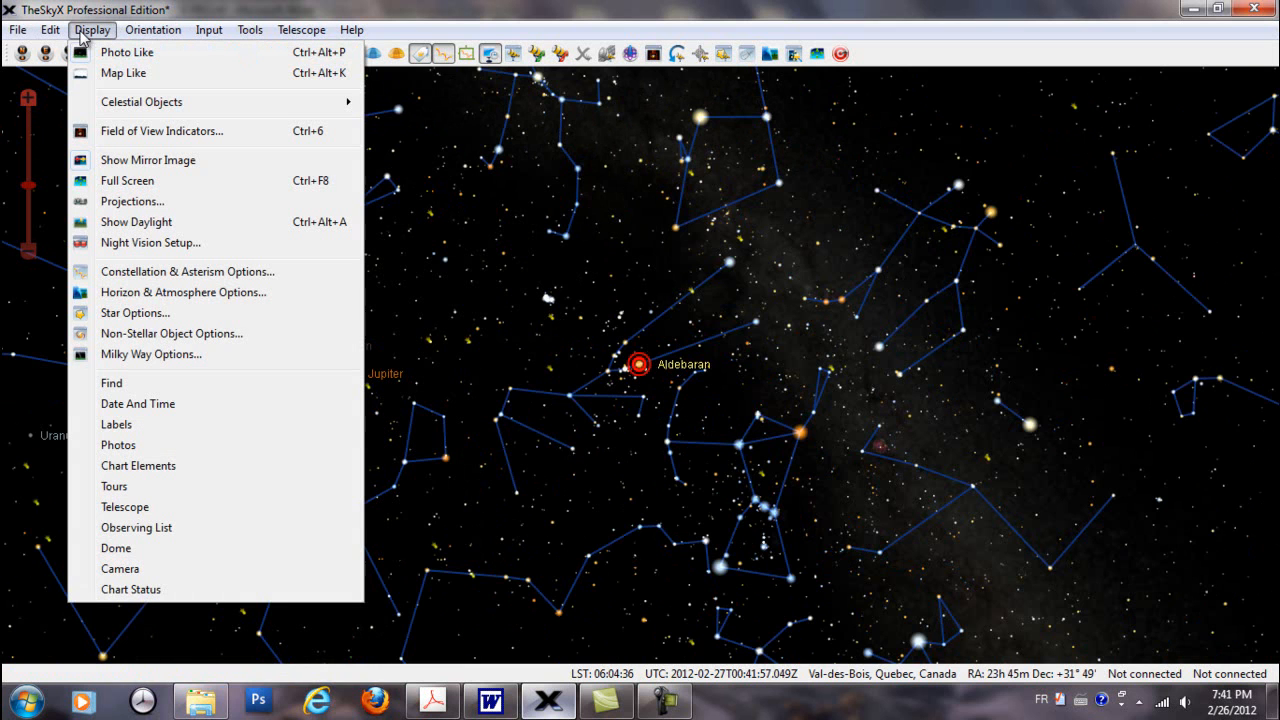
{"action": "left_click", "coordinate": [127, 161]}
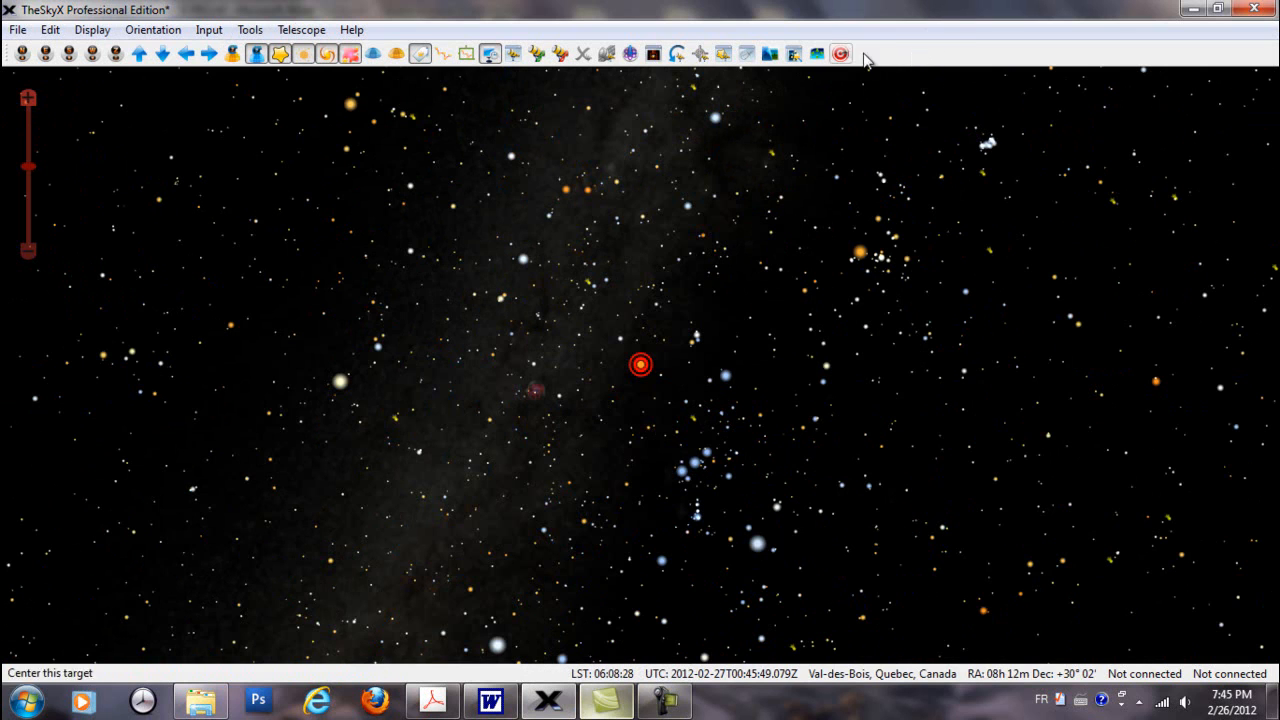
Alternate the chart orientation between the terrestrial and celestial sphere, ending on the terrestrial sphere with the zenith up
{"action": "left_click", "coordinate": [233, 54]}
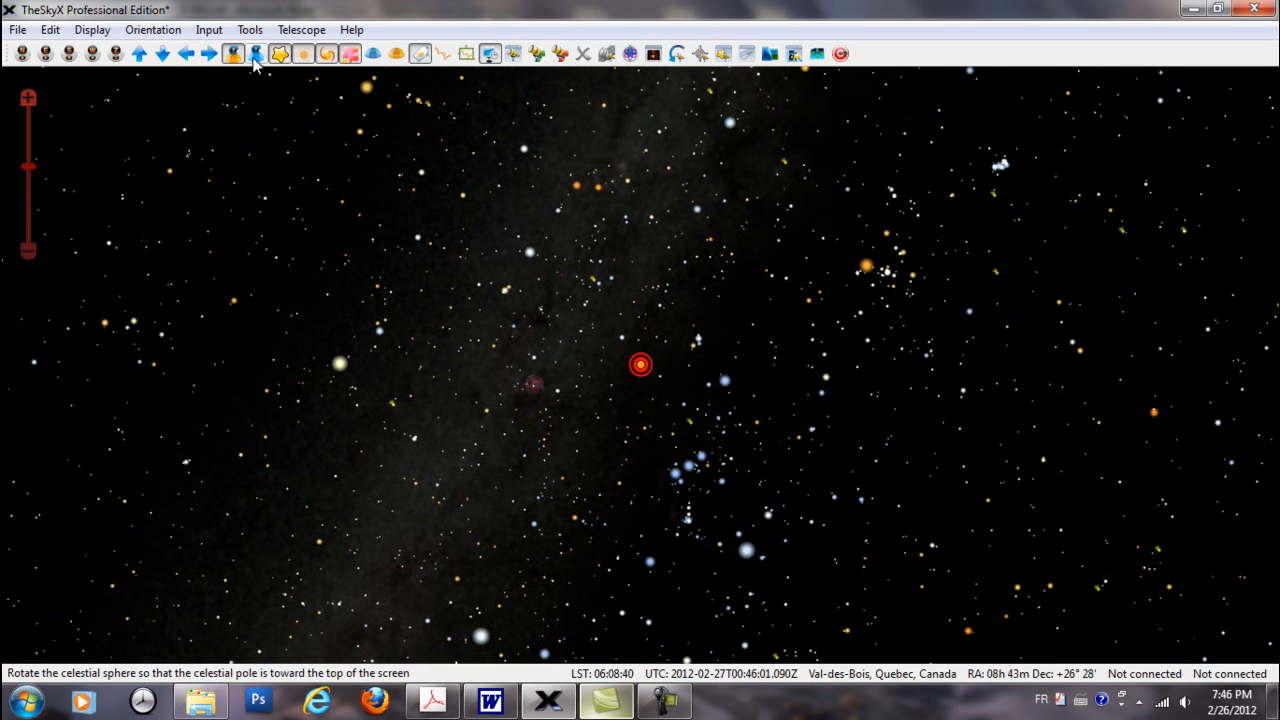
{"action": "left_click", "coordinate": [253, 58]}
{"action": "left_click", "coordinate": [233, 58]}
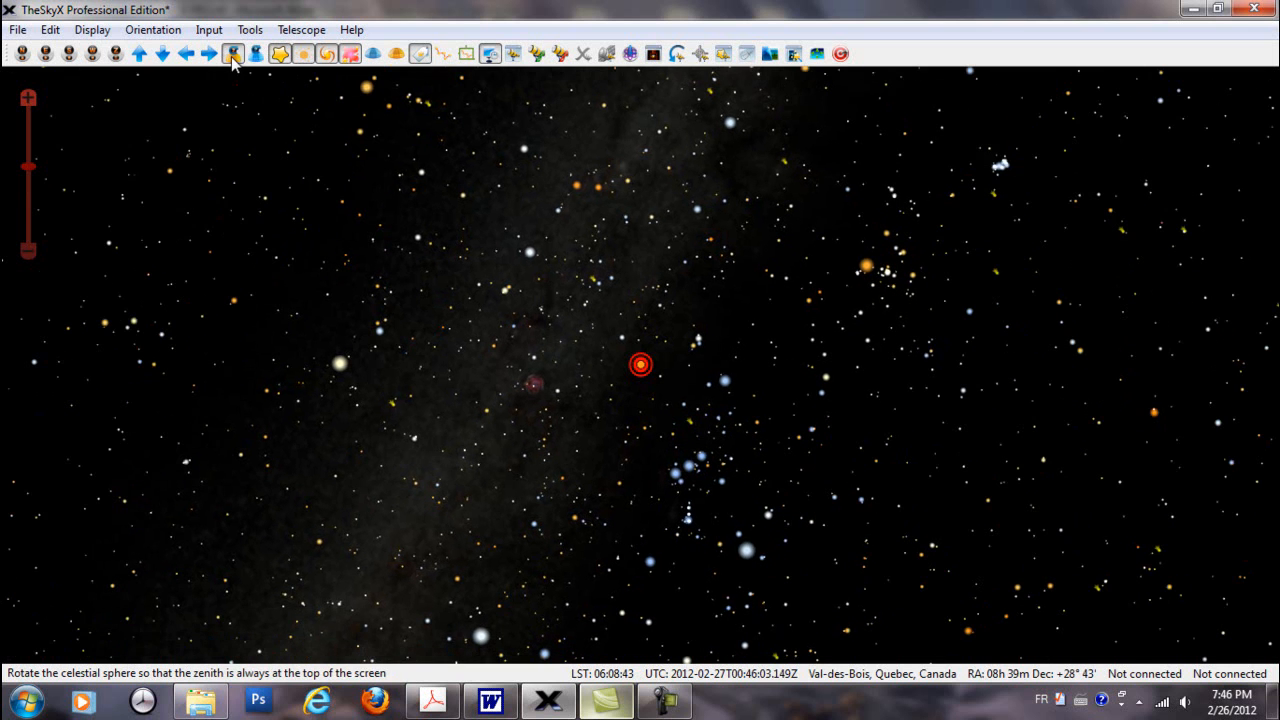
{"action": "left_click", "coordinate": [253, 62]}
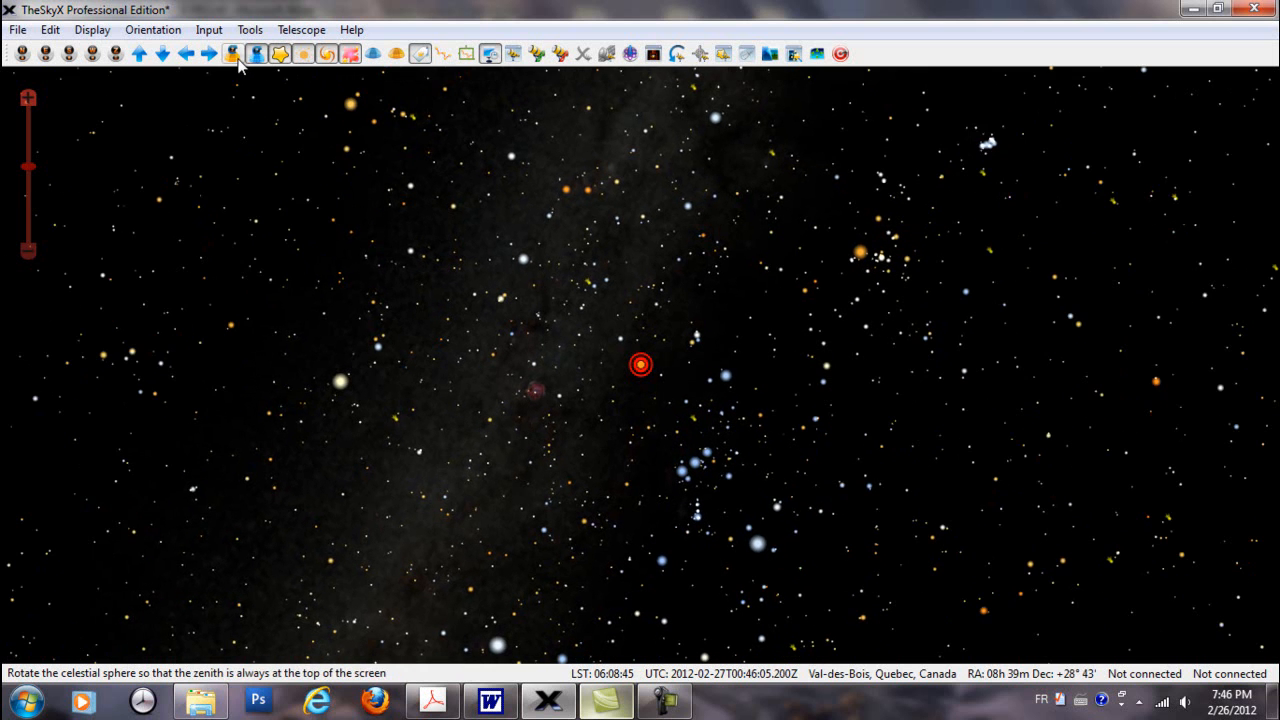
{"action": "left_click", "coordinate": [235, 57]}
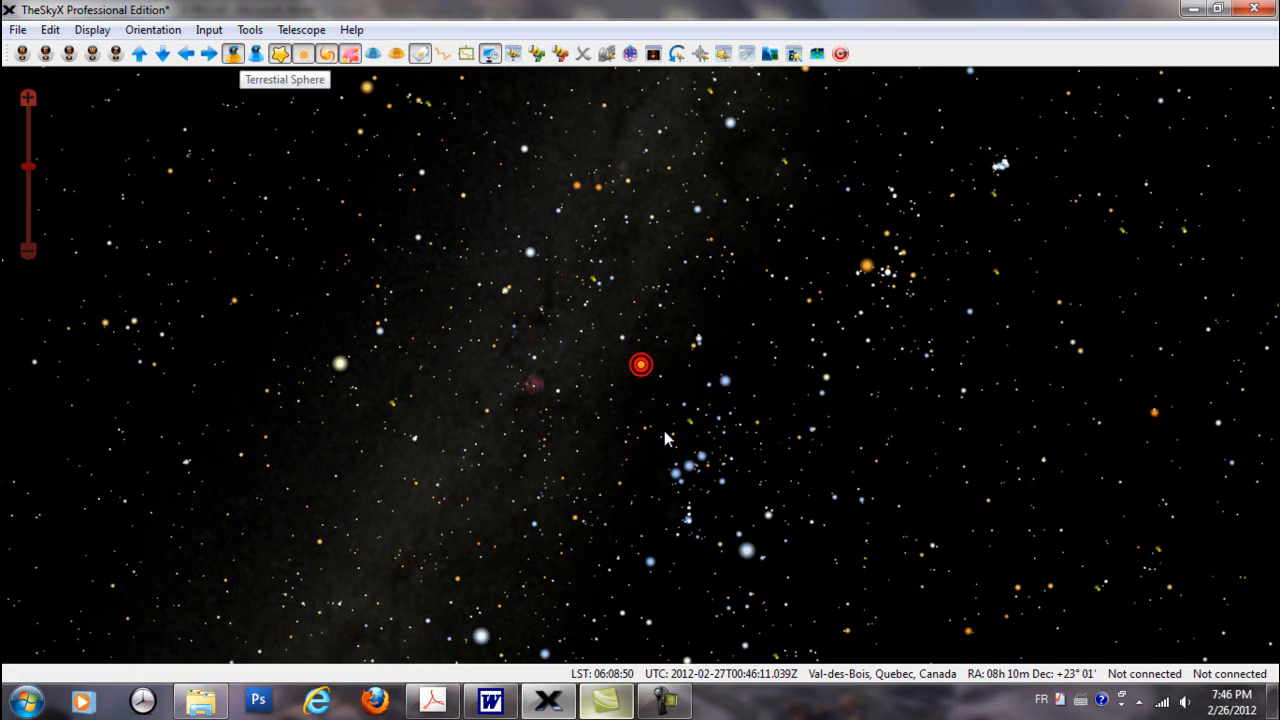
Zoom in closely on the bright orange star near the chart's centre, pan across it and switch to the celestial sphere orientation
{"action": "scroll", "coordinate": [650, 404], "scroll_direction": "up", "scroll_amount": 3}
{"action": "scroll", "coordinate": [649, 404], "scroll_direction": "up", "scroll_amount": 3}
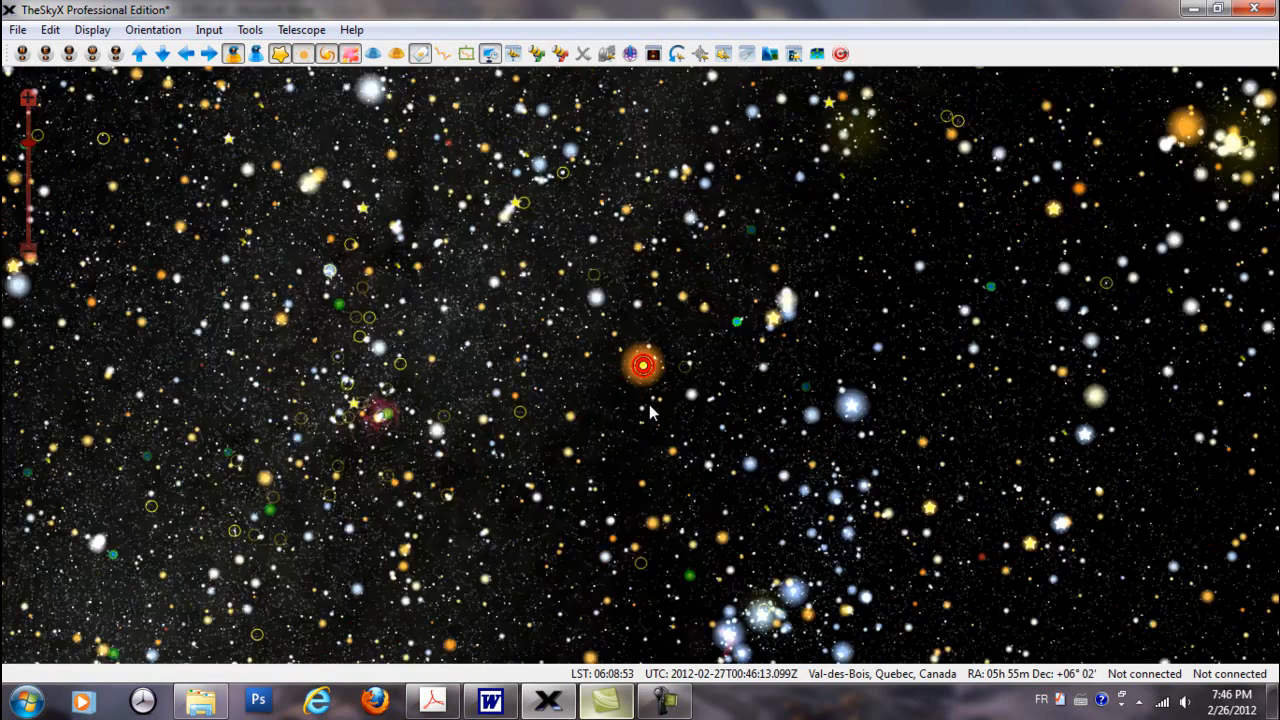
{"action": "scroll", "coordinate": [649, 404], "scroll_direction": "up", "scroll_amount": 3}
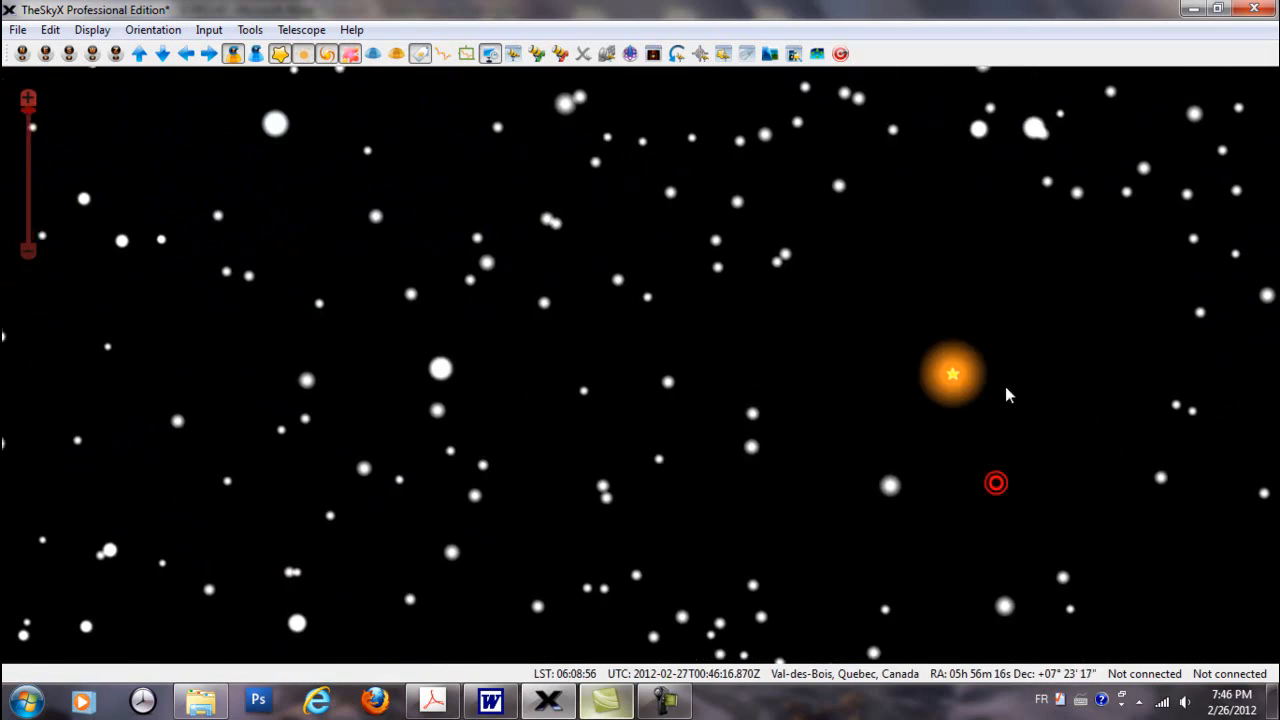
{"action": "left_click_drag", "start_coordinate": [986, 370], "coordinate": [418, 356]}
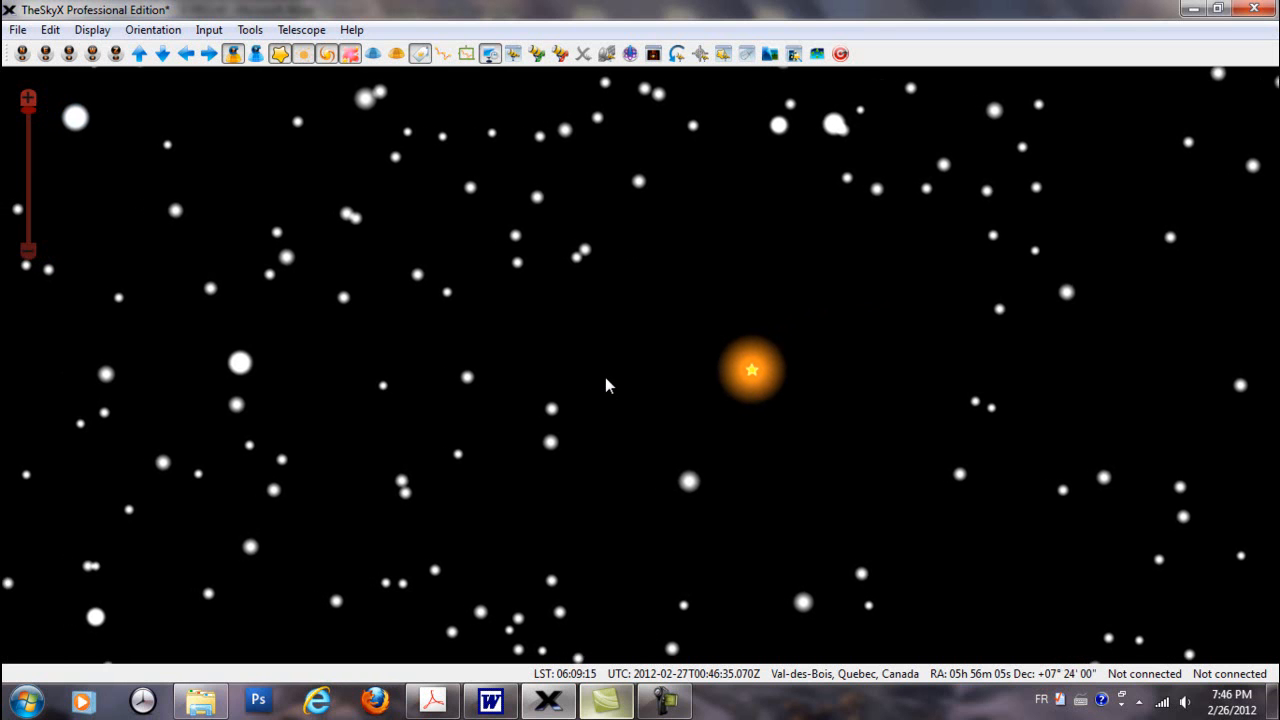
{"action": "left_click", "coordinate": [255, 58]}
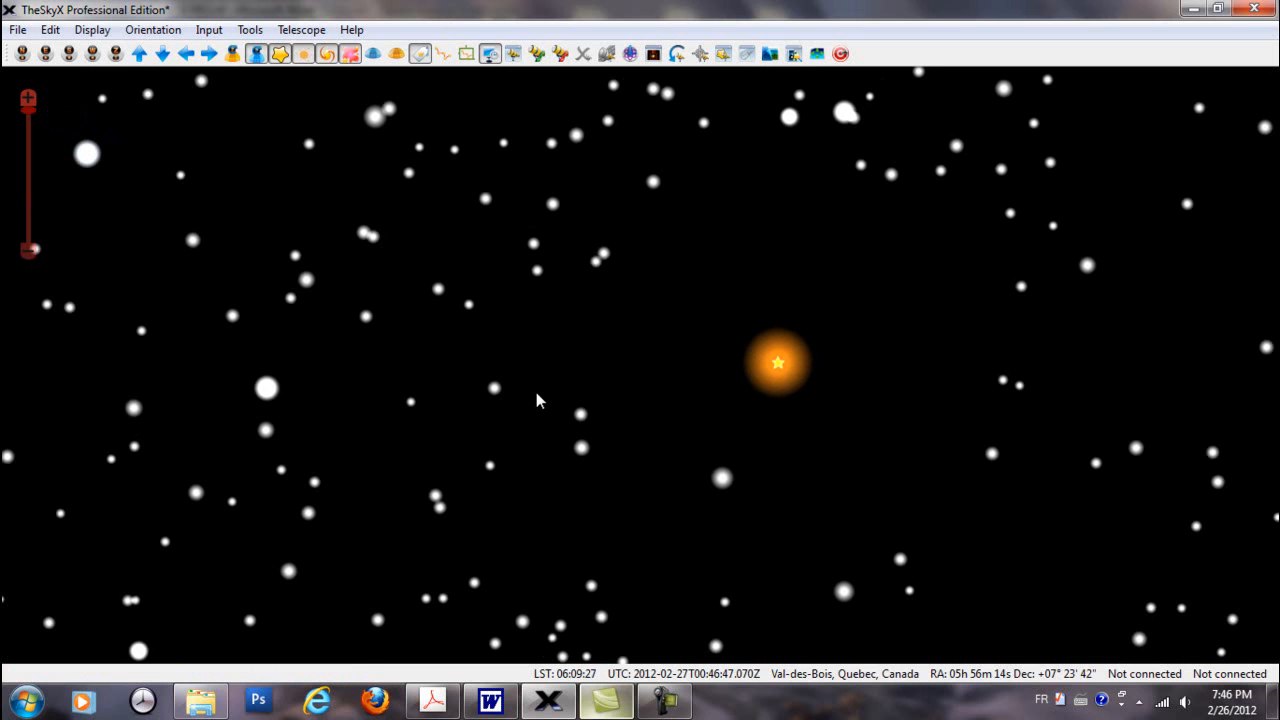
Zoom back out to a wide field and switch the orientation to the terrestrial sphere and back to the celestial sphere
{"action": "scroll", "coordinate": [518, 339], "scroll_direction": "down", "scroll_amount": 3}
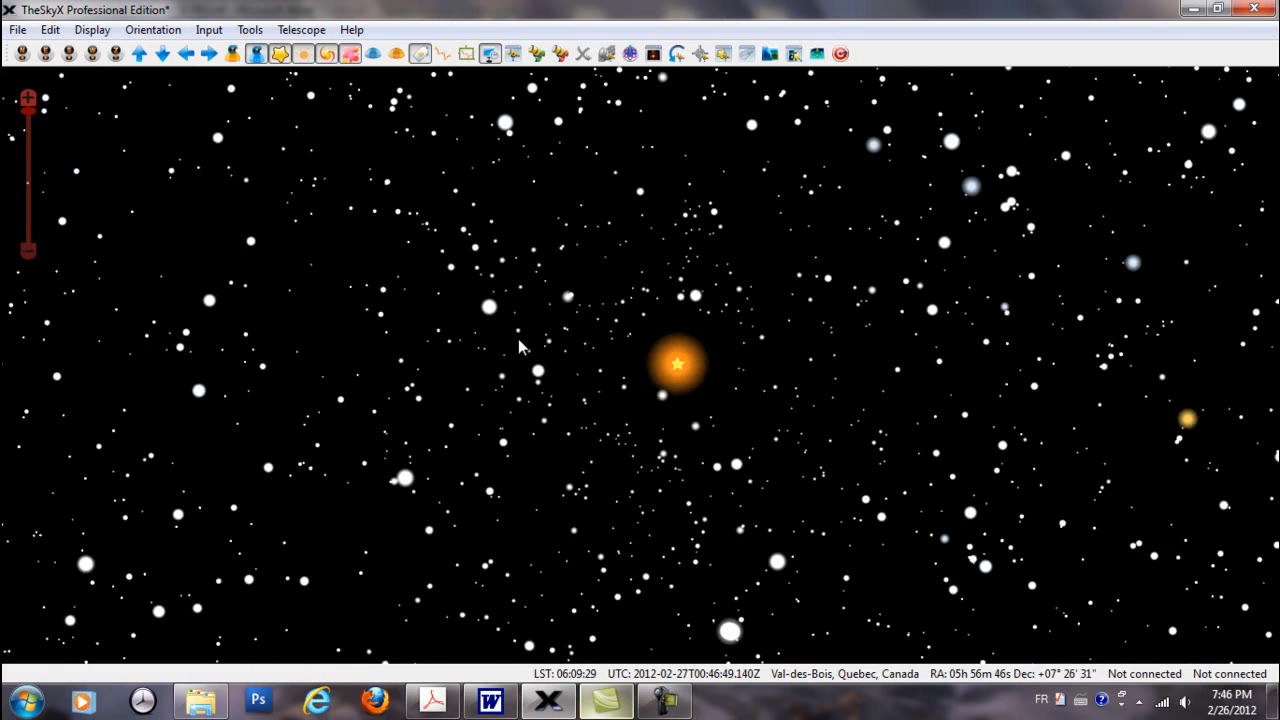
{"action": "scroll", "coordinate": [518, 338], "scroll_direction": "down", "scroll_amount": 5}
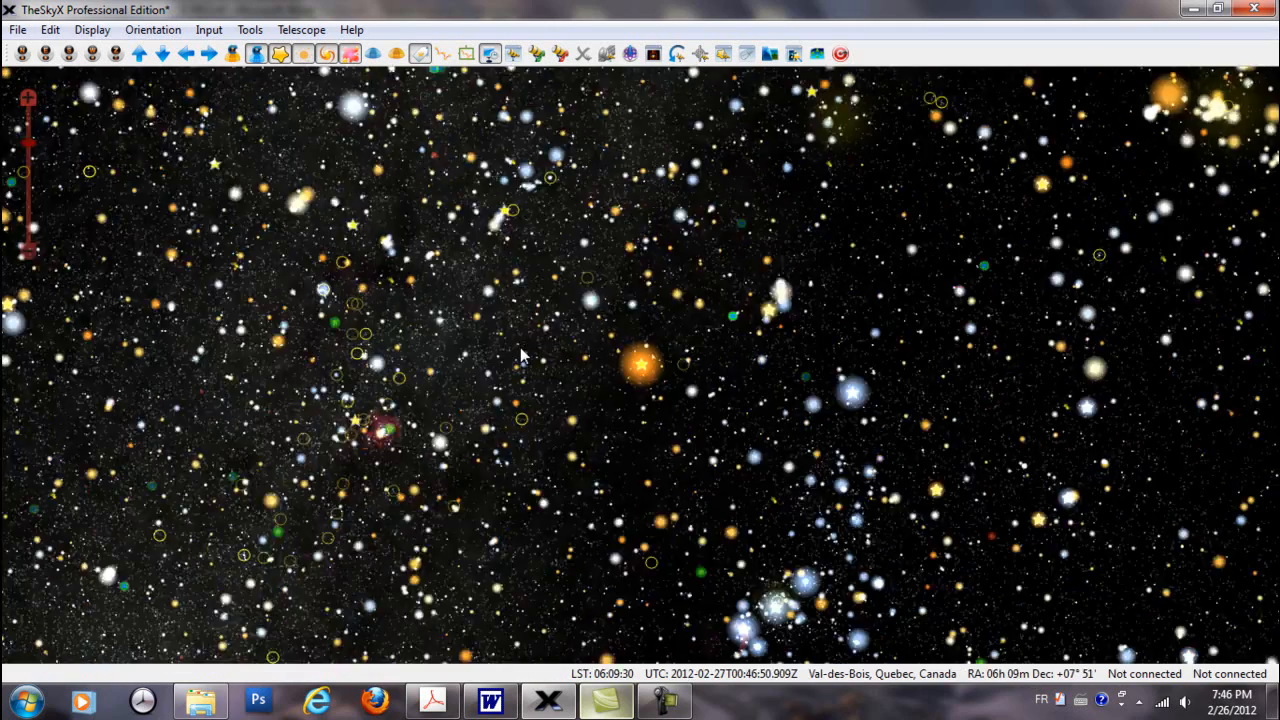
{"action": "scroll", "coordinate": [520, 347], "scroll_direction": "down", "scroll_amount": 2}
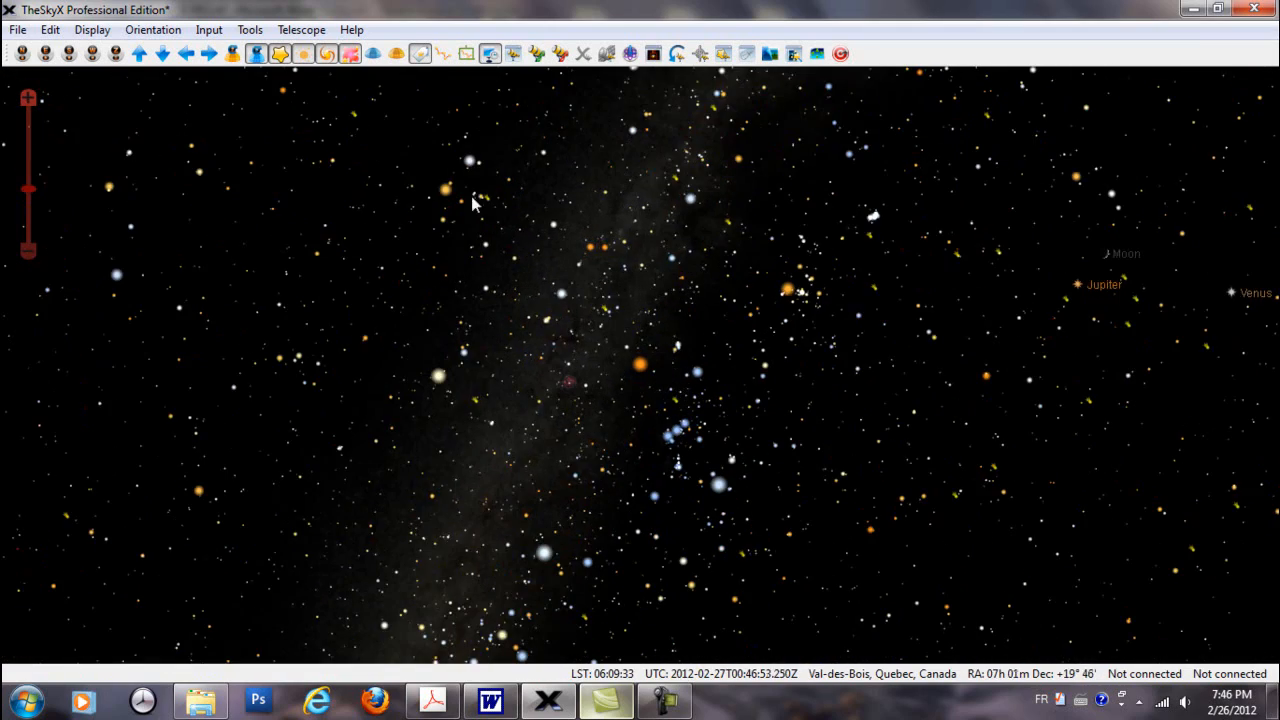
{"action": "left_click", "coordinate": [233, 54]}
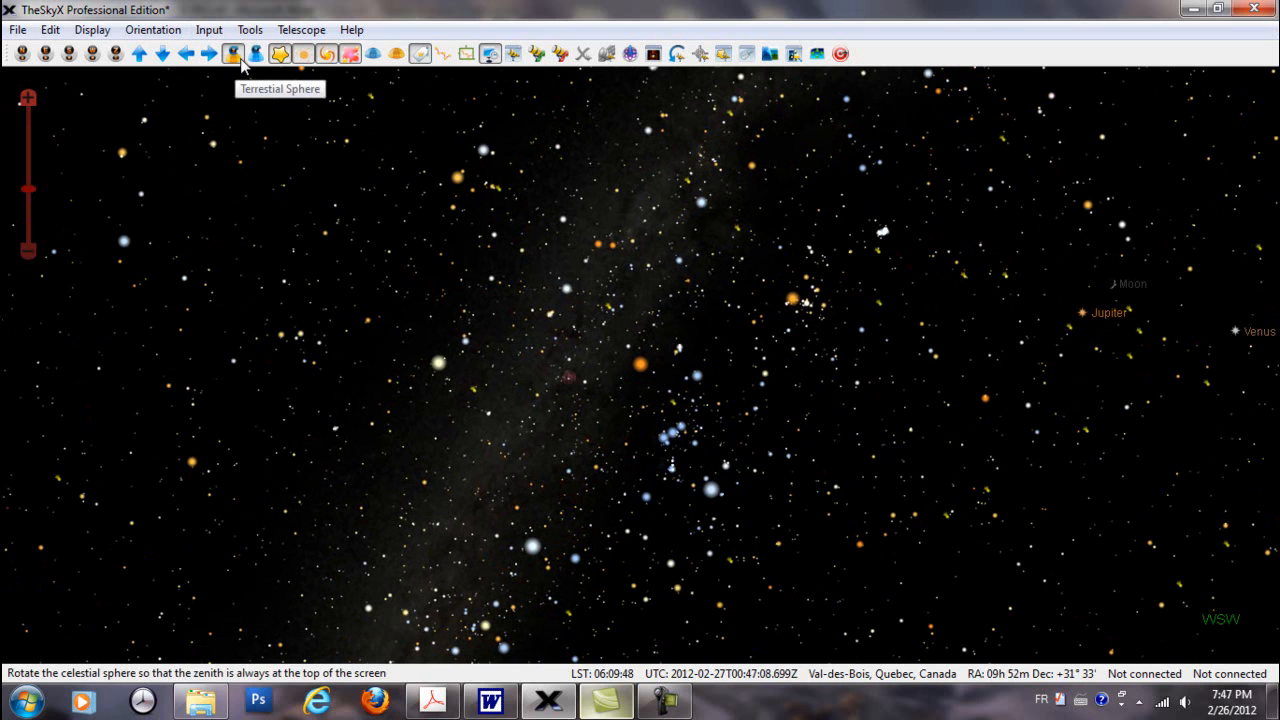
{"action": "left_click", "coordinate": [257, 55]}
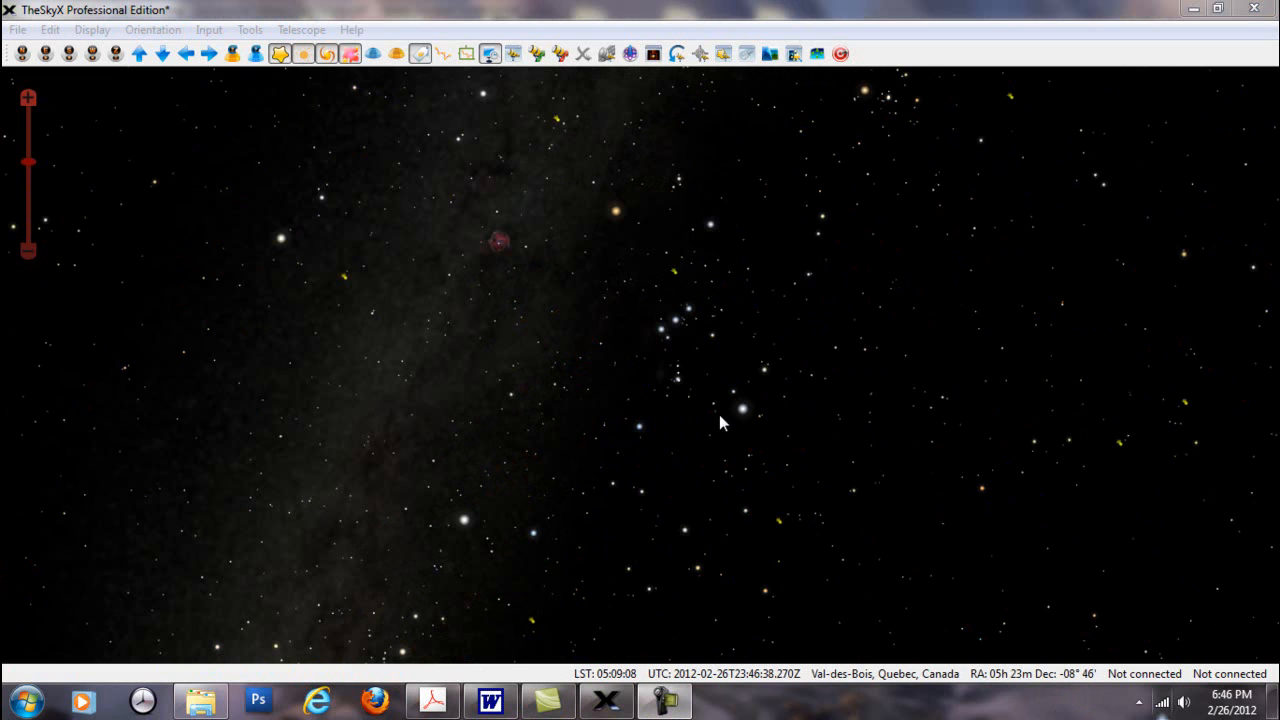
Select an empty sky position in Orion, close its Find report and zoom the chart in and out repeatedly around the constellation
{"action": "left_click", "coordinate": [670, 435]}
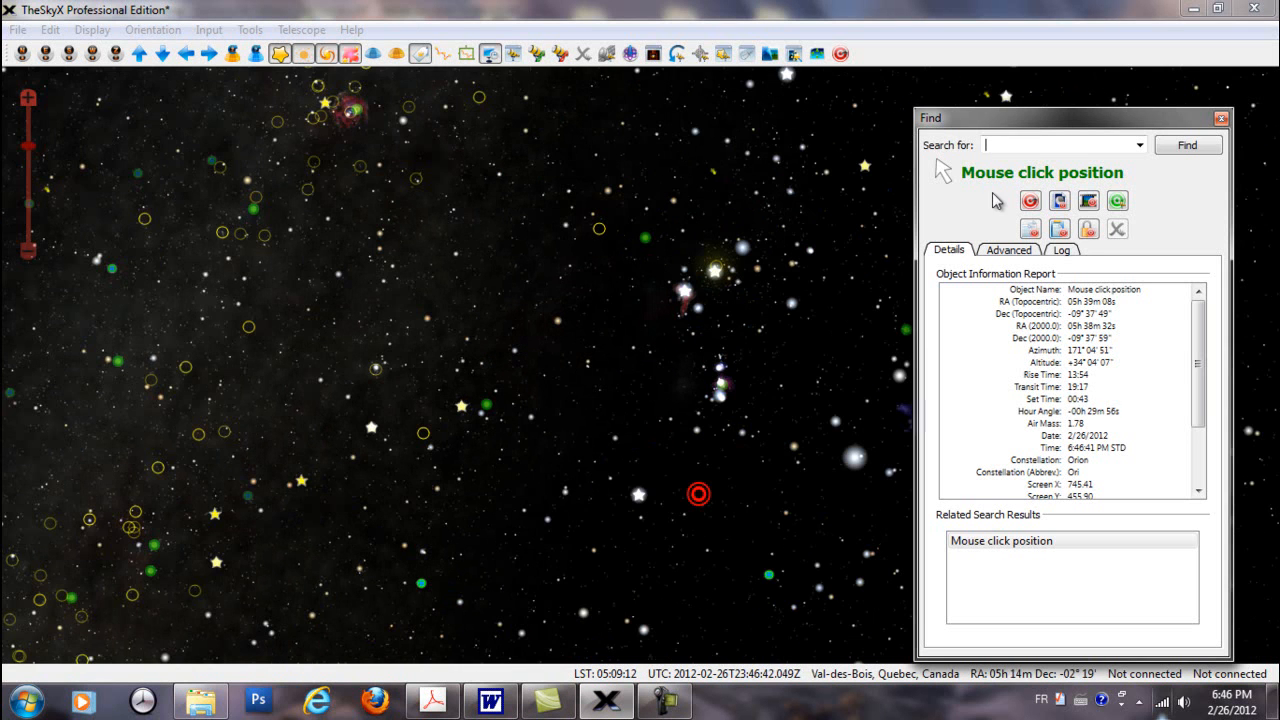
{"action": "left_click", "coordinate": [1221, 118]}
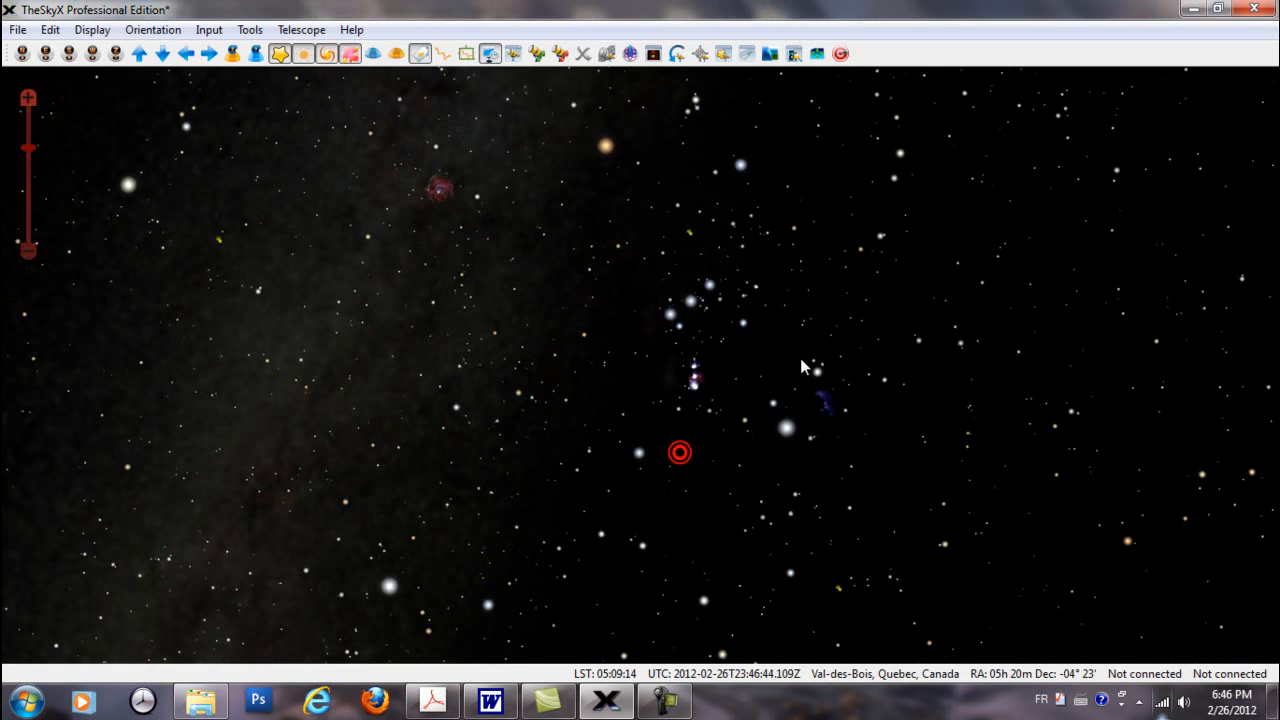
{"action": "scroll", "coordinate": [801, 359], "scroll_direction": "down", "scroll_amount": 3}
{"action": "scroll", "coordinate": [801, 359], "scroll_direction": "up", "scroll_amount": 6}
{"action": "scroll", "coordinate": [801, 370], "scroll_direction": "down", "scroll_amount": 1}
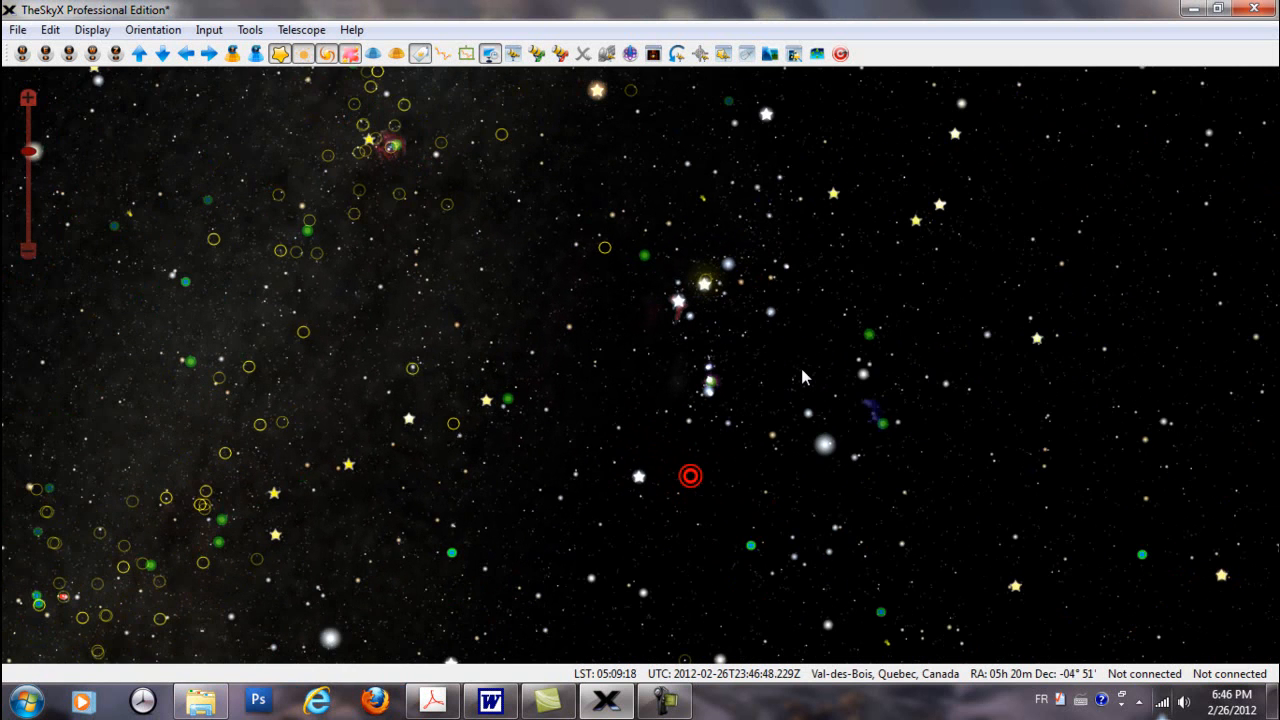
{"action": "scroll", "coordinate": [801, 368], "scroll_direction": "down", "scroll_amount": 1}
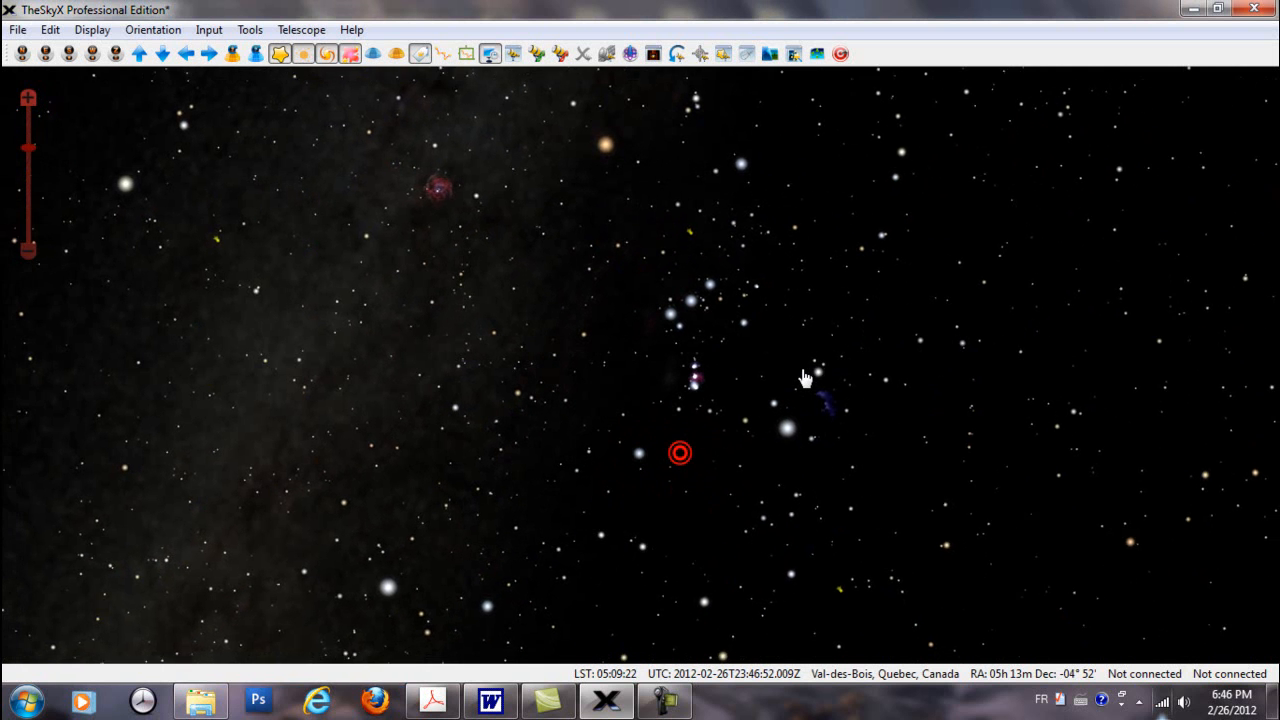
{"action": "scroll", "coordinate": [805, 378], "scroll_direction": "up", "scroll_amount": 1}
{"action": "scroll", "coordinate": [805, 376], "scroll_direction": "up", "scroll_amount": 1}
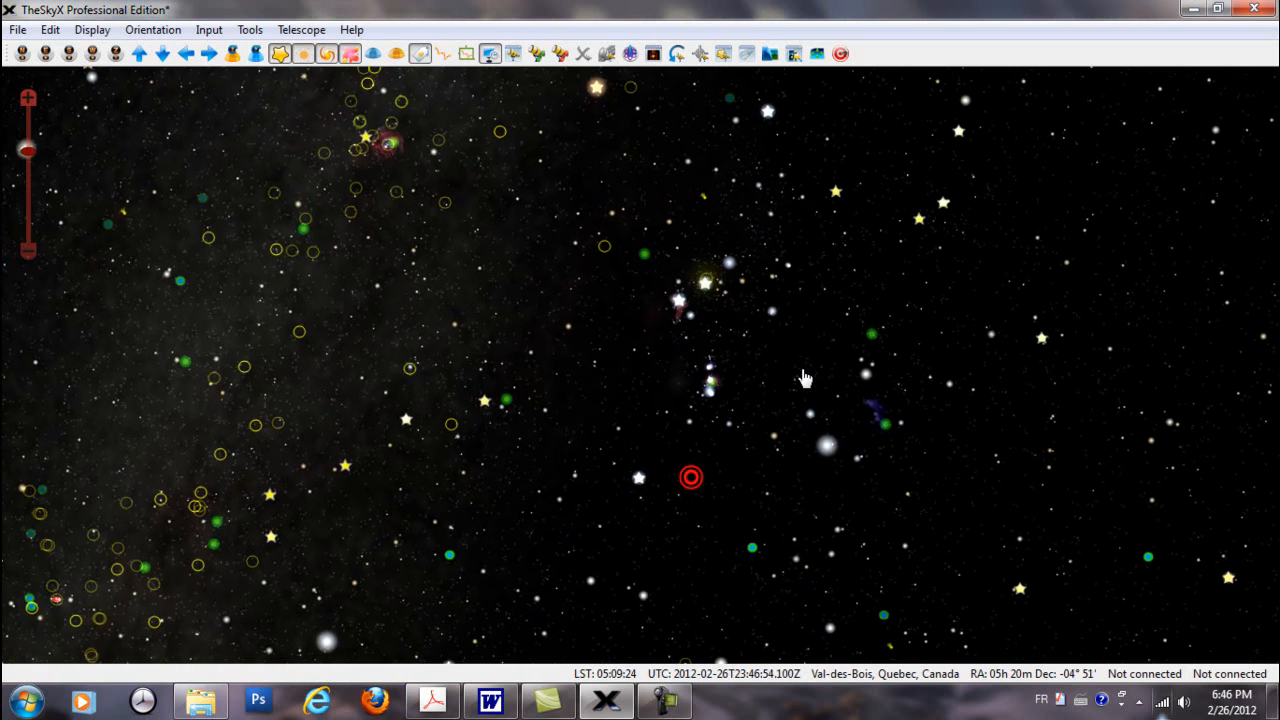
{"action": "scroll", "coordinate": [805, 396], "scroll_direction": "down", "scroll_amount": 1}
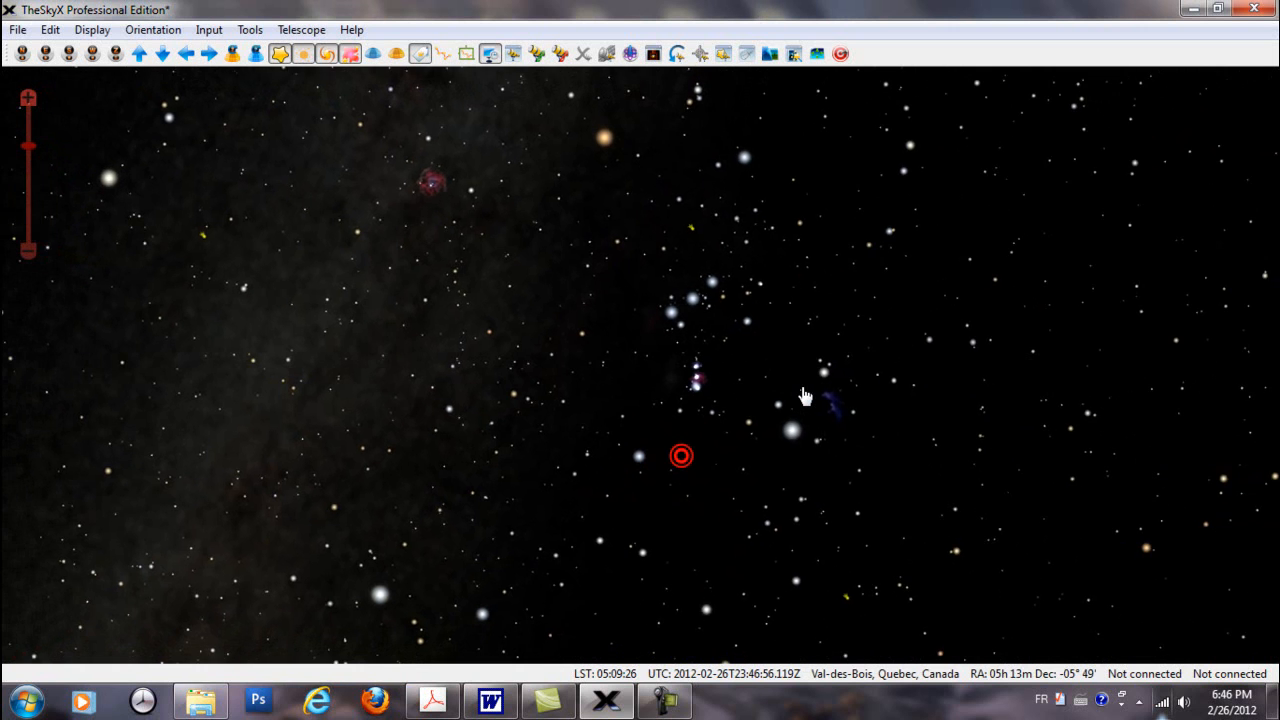
{"action": "scroll", "coordinate": [805, 396], "scroll_direction": "down", "scroll_amount": 1}
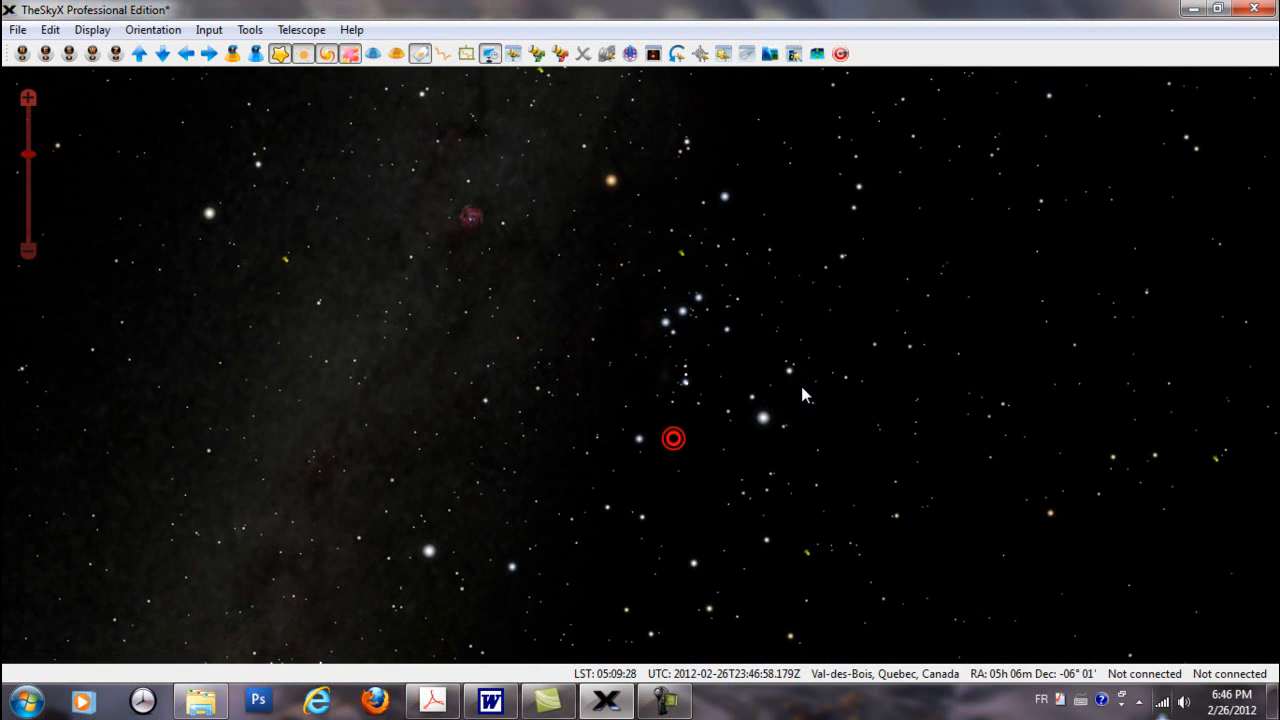
{"action": "scroll", "coordinate": [801, 396], "scroll_direction": "up", "scroll_amount": 2}
{"action": "scroll", "coordinate": [801, 396], "scroll_direction": "down", "scroll_amount": 2}
{"action": "scroll", "coordinate": [801, 396], "scroll_direction": "up", "scroll_amount": 2}
{"action": "scroll", "coordinate": [805, 400], "scroll_direction": "up", "scroll_amount": 1}
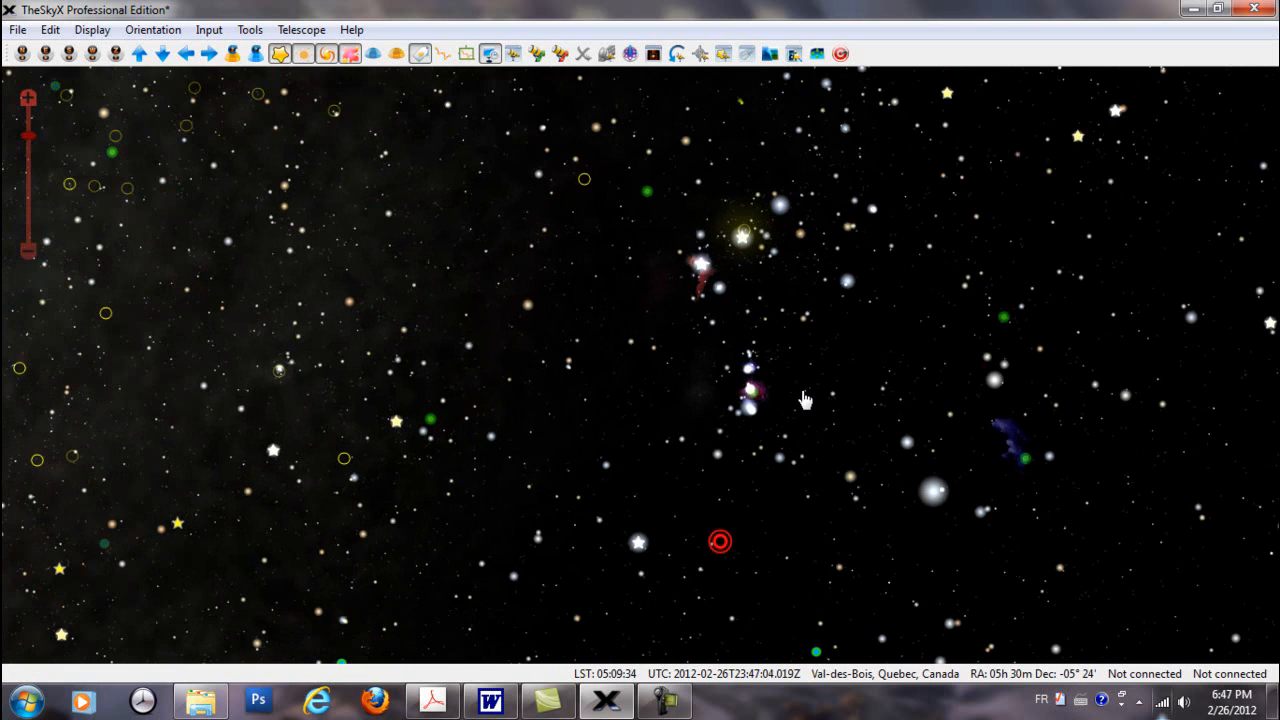
{"action": "scroll", "coordinate": [805, 400], "scroll_direction": "up", "scroll_amount": 2}
{"action": "scroll", "coordinate": [805, 400], "scroll_direction": "up", "scroll_amount": 2}
{"action": "scroll", "coordinate": [805, 400], "scroll_direction": "down", "scroll_amount": 3}
{"action": "scroll", "coordinate": [808, 403], "scroll_direction": "down", "scroll_amount": 3}
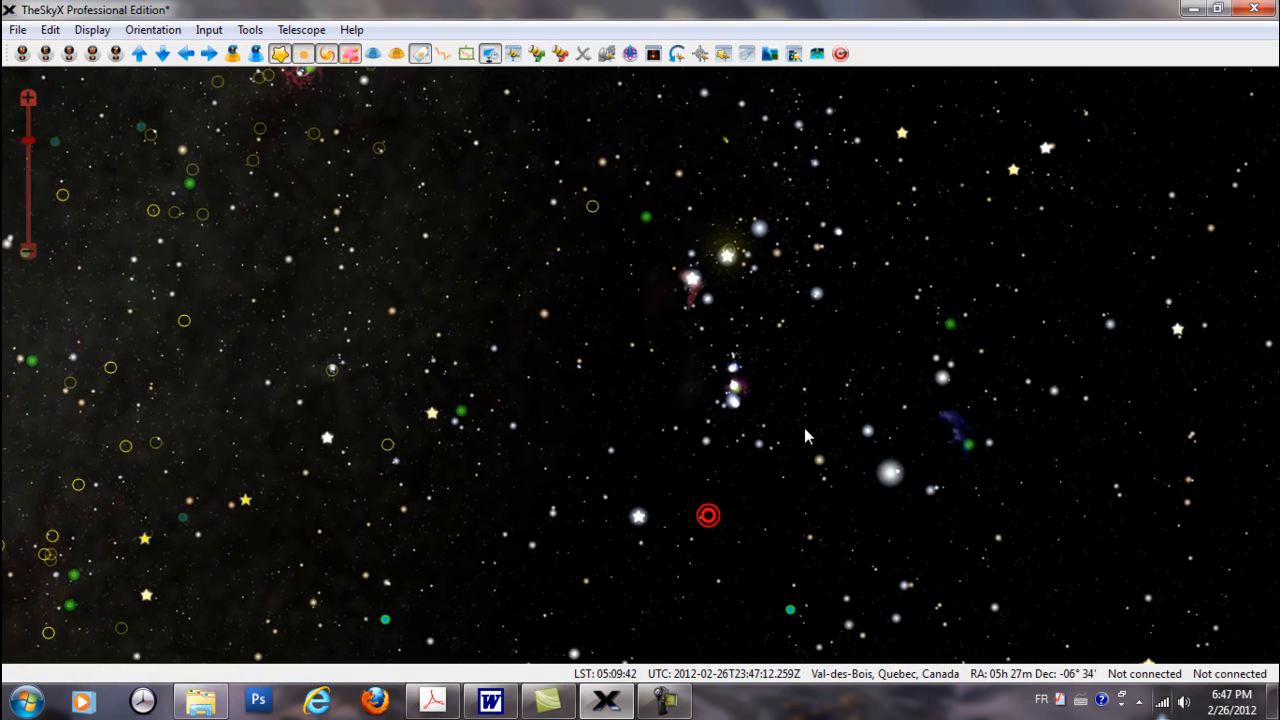
{"action": "scroll", "coordinate": [804, 426], "scroll_direction": "down", "scroll_amount": 2}
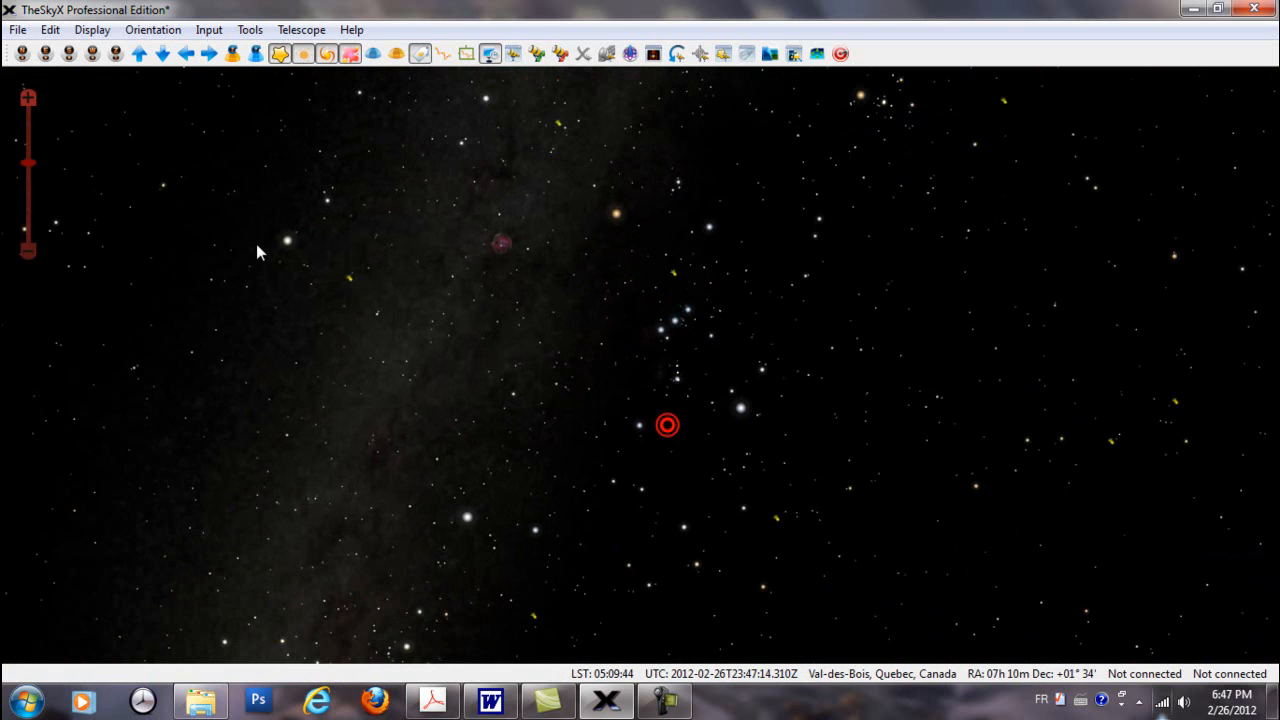
Zoom the chart in to nearly the maximum with the zoom slider and return it to the wide view of Orion
{"action": "left_click", "coordinate": [30, 168]}
{"action": "left_click_drag", "start_coordinate": [30, 168], "coordinate": [42, 106]}
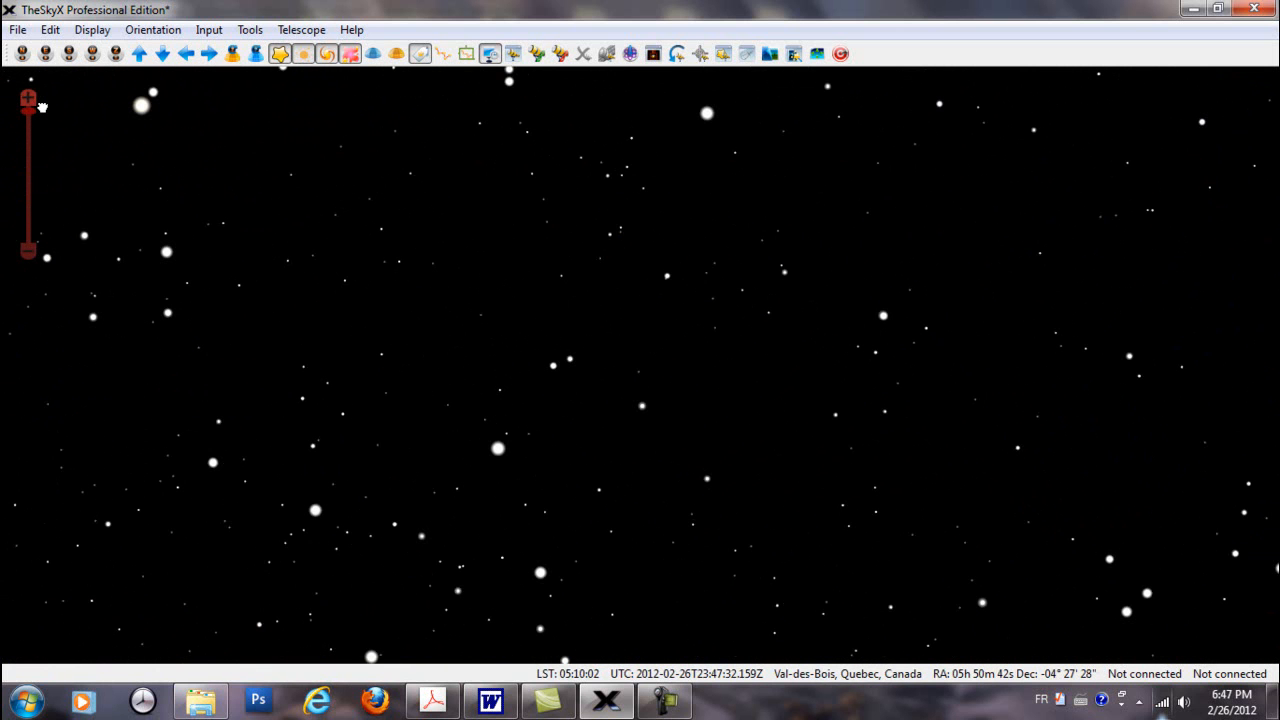
{"action": "left_click_drag", "start_coordinate": [42, 106], "coordinate": [50, 167]}
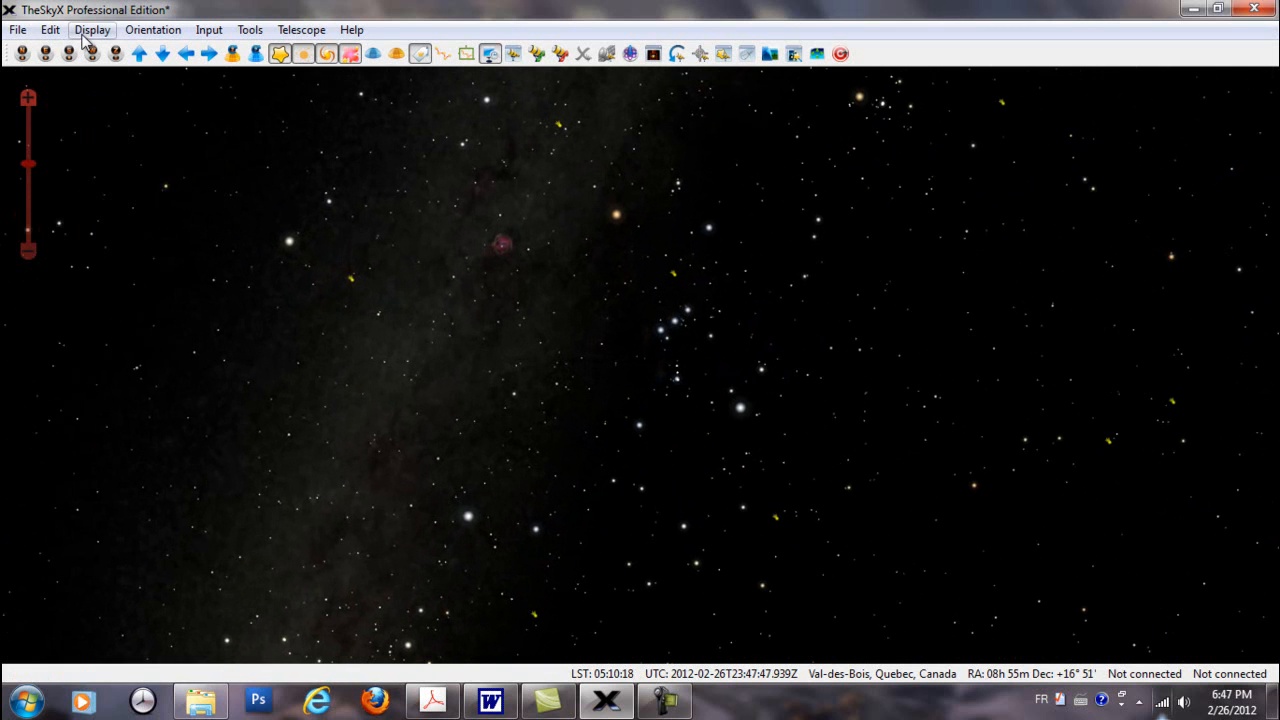
Zoom the chart to the Finder 10° field of view and pan to centre the red and blue nebula in Orion
{"action": "left_click", "coordinate": [150, 30]}
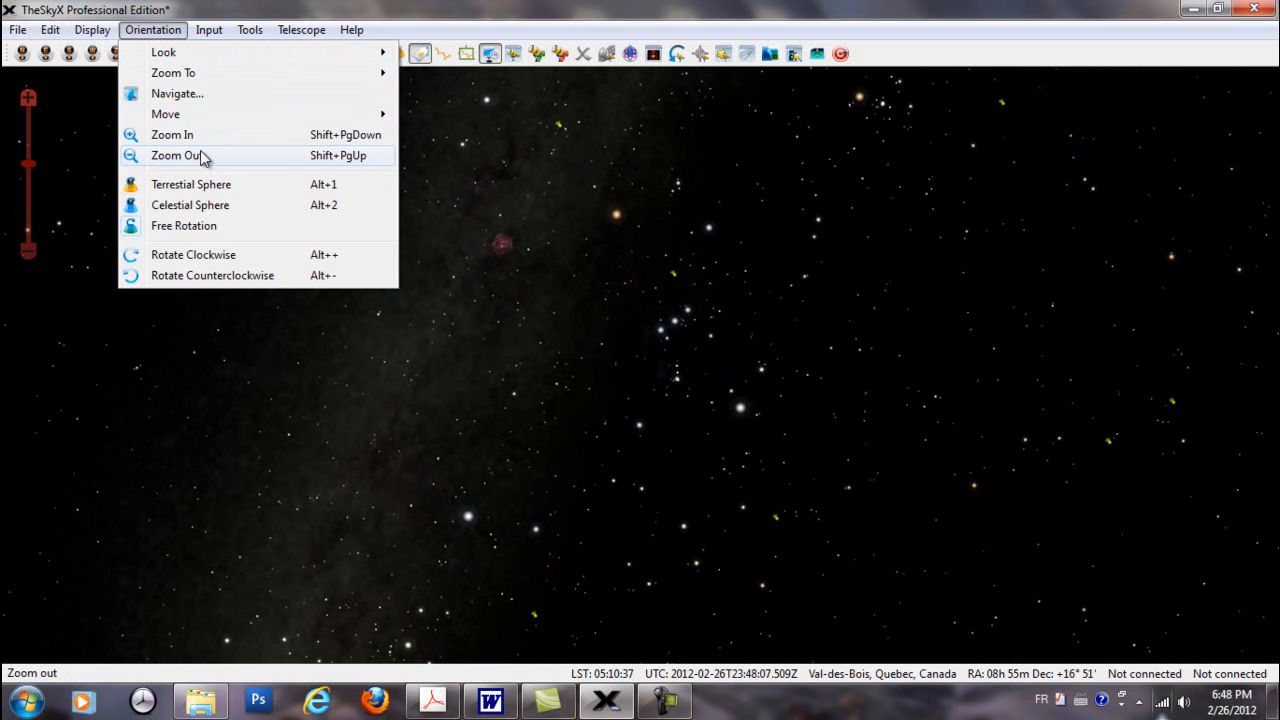
{"action": "mouse_move", "coordinate": [179, 78]}
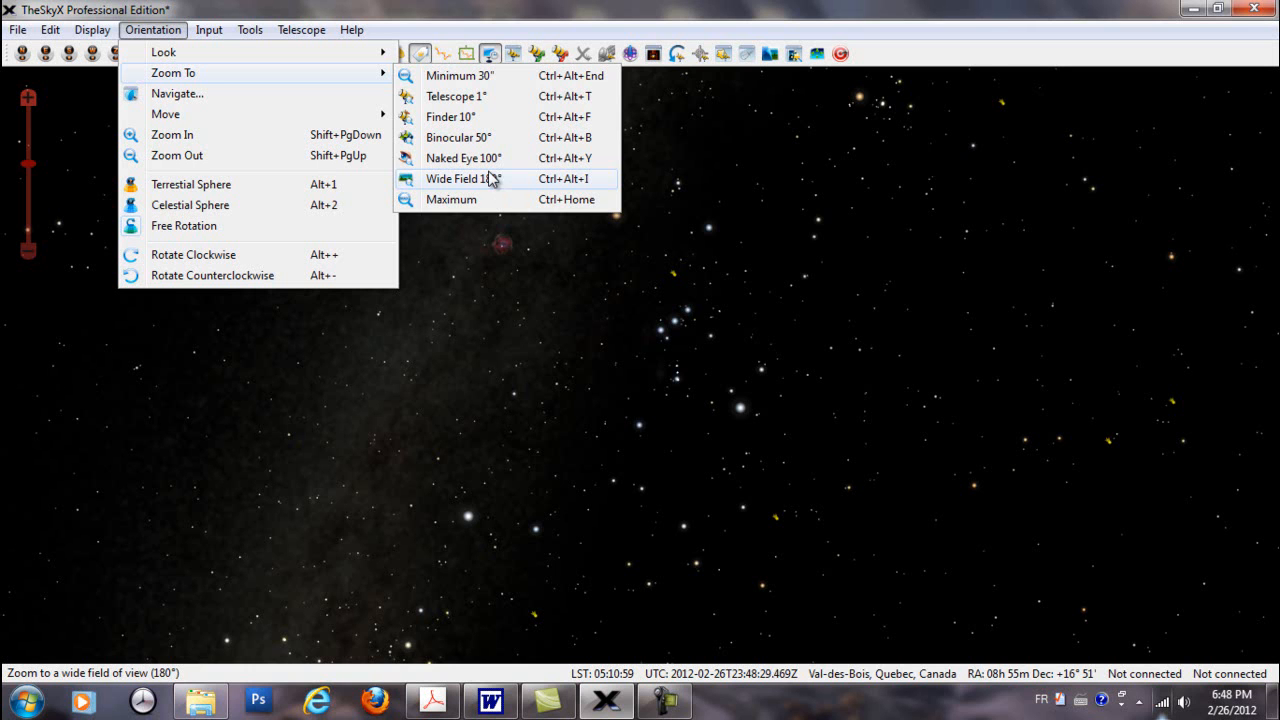
{"action": "left_click", "coordinate": [466, 118]}
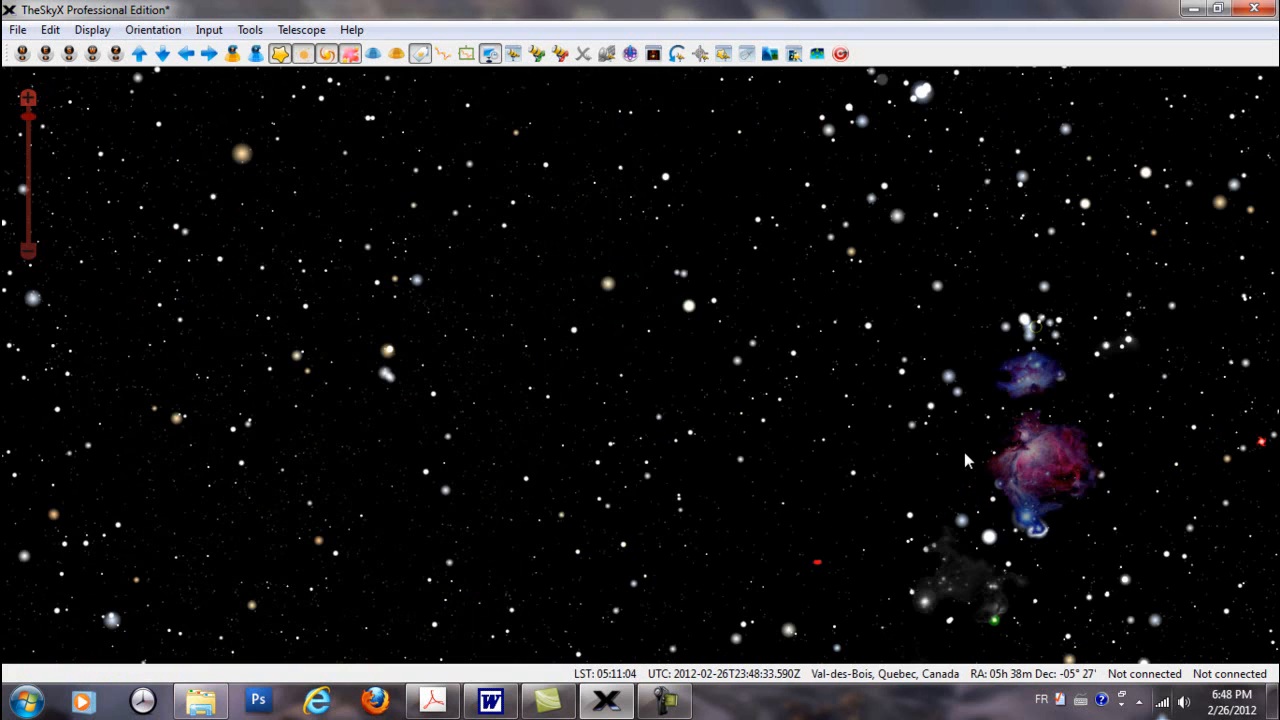
{"action": "left_click_drag", "start_coordinate": [669, 441], "coordinate": [586, 420]}
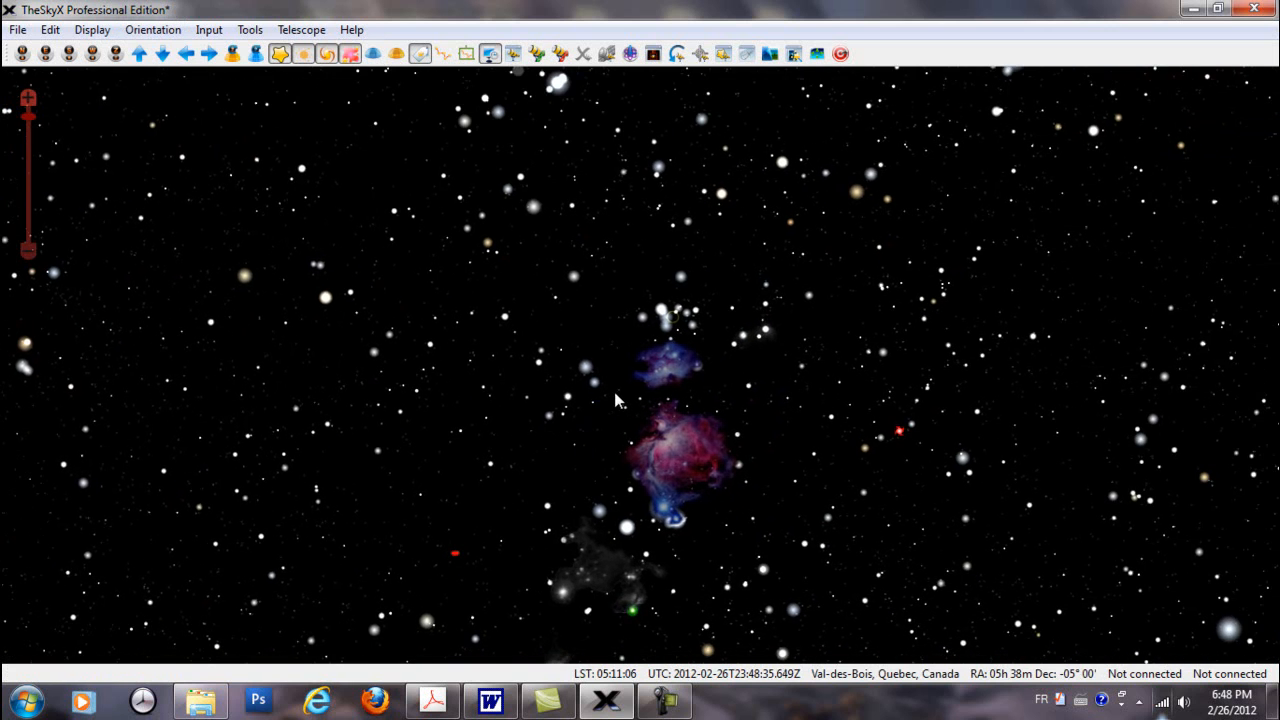
Zoom back out and zoom into a rectangle of about 9° 33' x 7° 26' around Orion's belt and sword
{"action": "scroll", "coordinate": [614, 399], "scroll_direction": "down", "scroll_amount": 1}
{"action": "scroll", "coordinate": [630, 181], "scroll_direction": "up", "scroll_amount": 1}
{"action": "scroll", "coordinate": [335, 199], "scroll_direction": "down", "scroll_amount": 7}
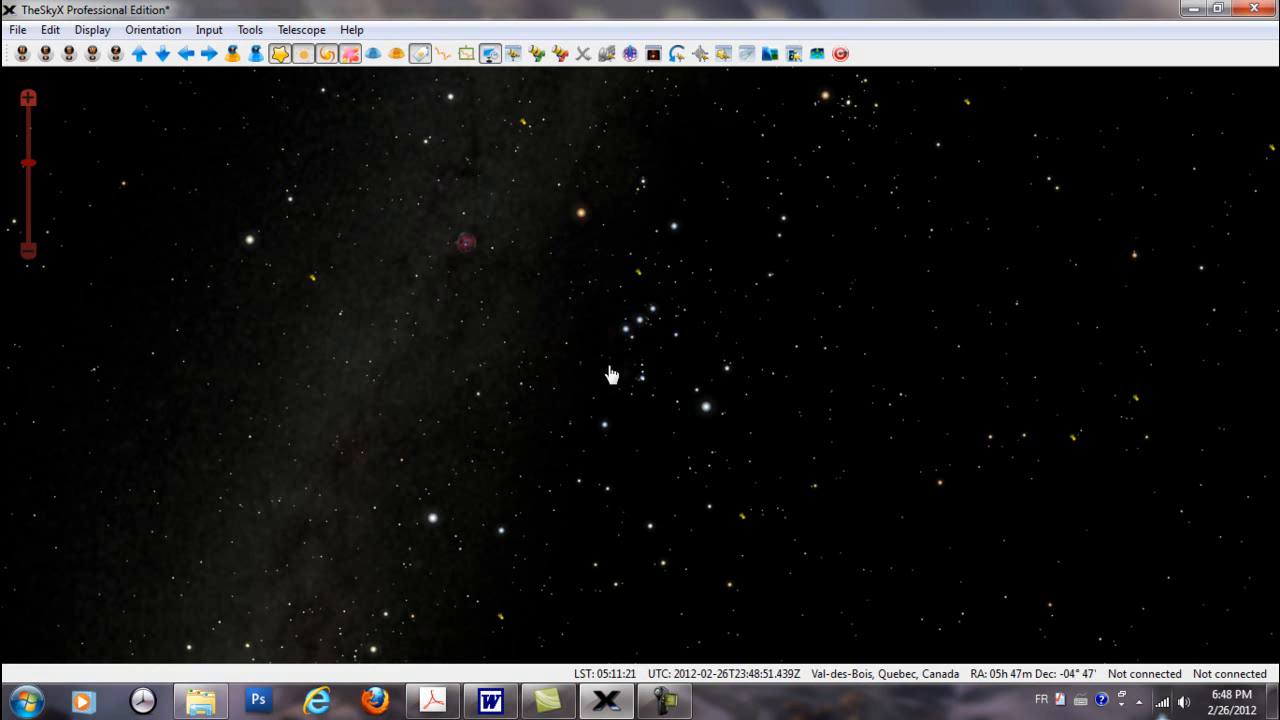
{"action": "left_click_drag", "start_coordinate": [580, 306], "coordinate": [700, 400]}
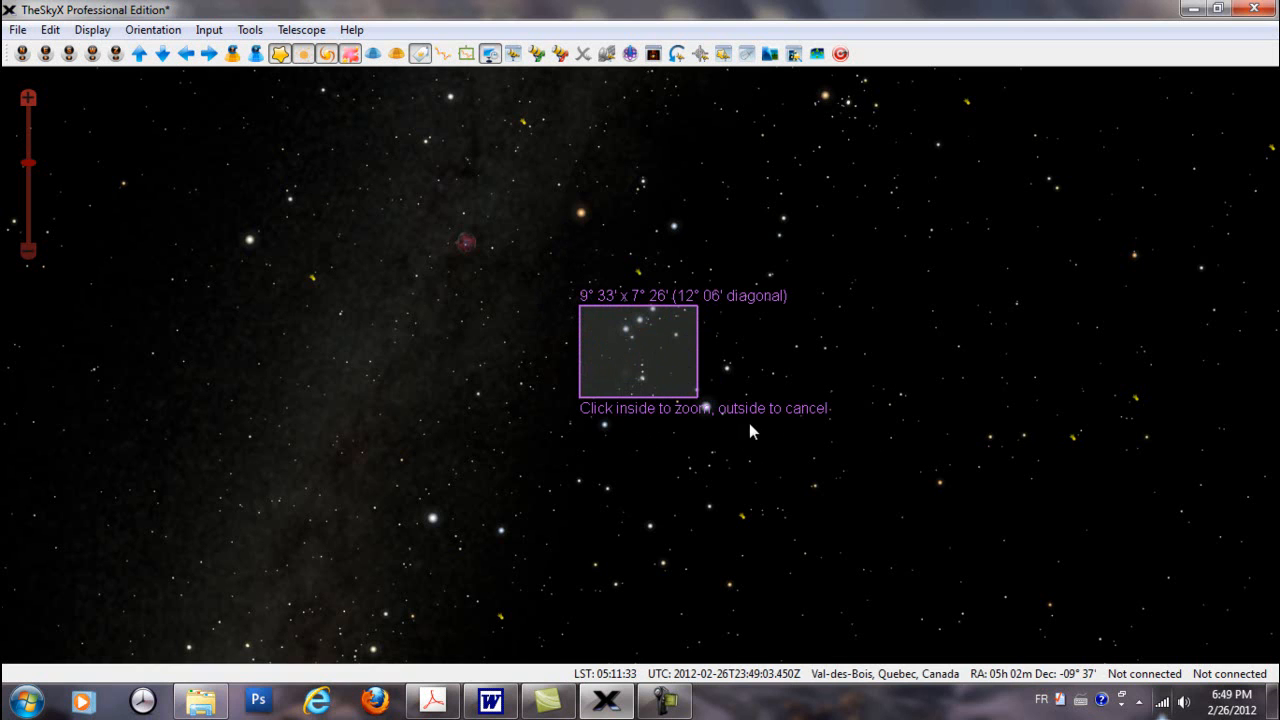
{"action": "left_click", "coordinate": [662, 372]}
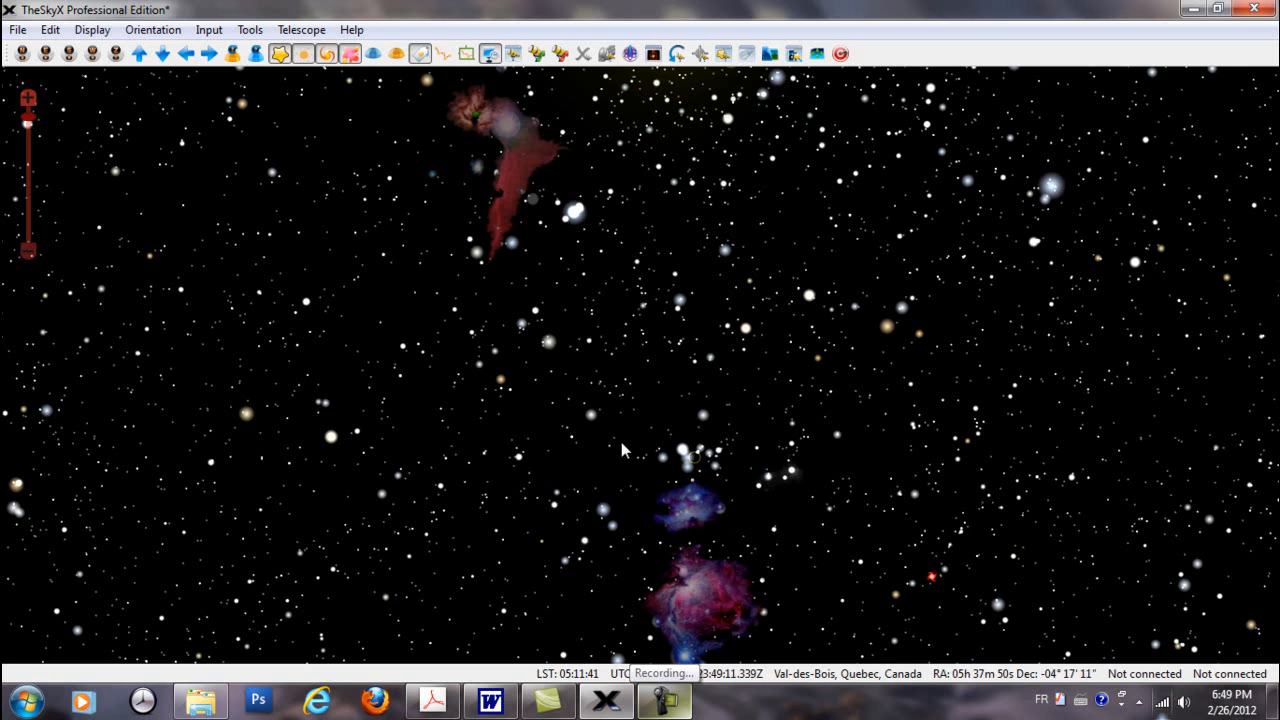
Return to a wide view and zoom into a rectangle of about 6° 06' x 5° 16' around the round red nebula
{"action": "scroll", "coordinate": [622, 450], "scroll_direction": "down", "scroll_amount": 3}
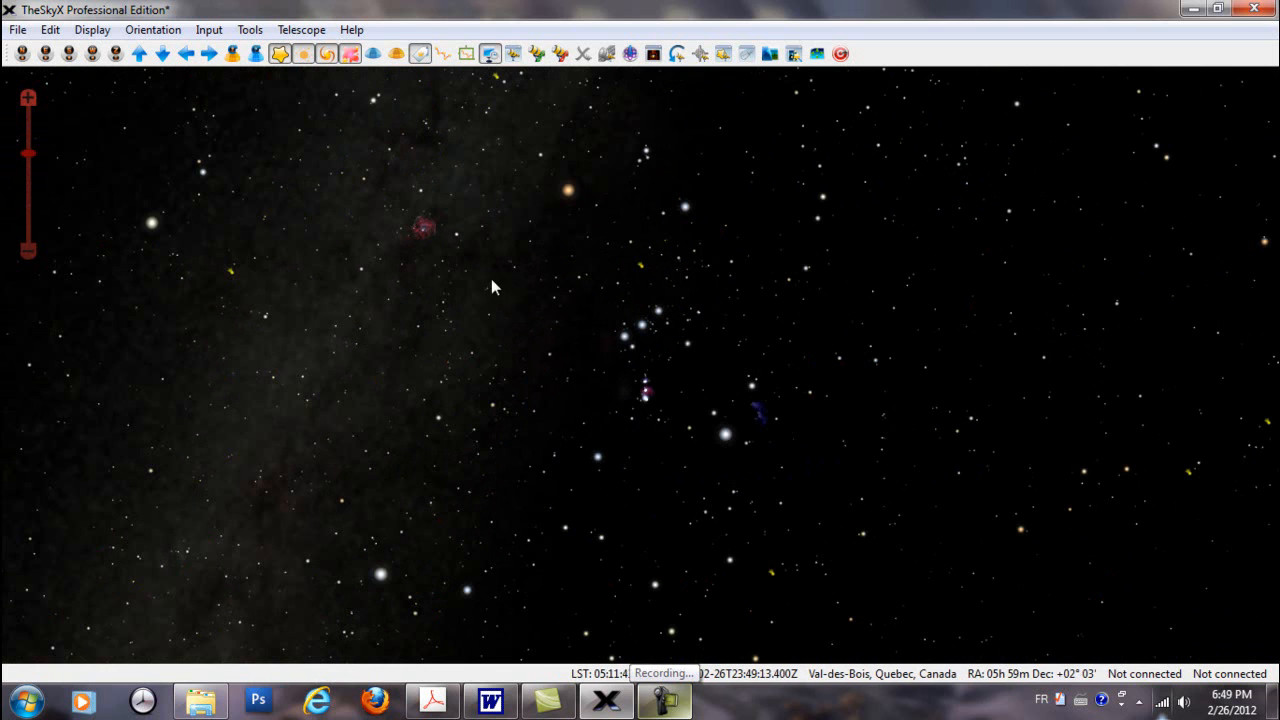
{"action": "left_click_drag", "start_coordinate": [348, 179], "coordinate": [421, 256]}
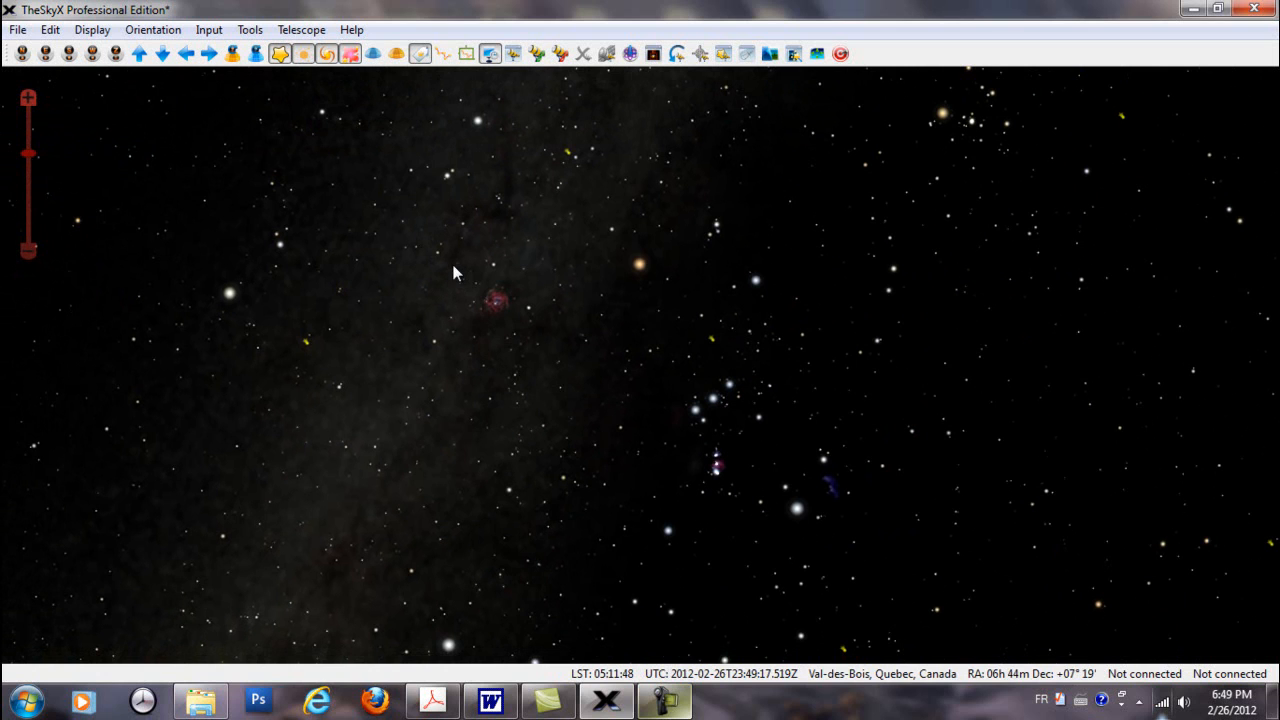
{"action": "left_click_drag", "start_coordinate": [453, 262], "coordinate": [550, 350]}
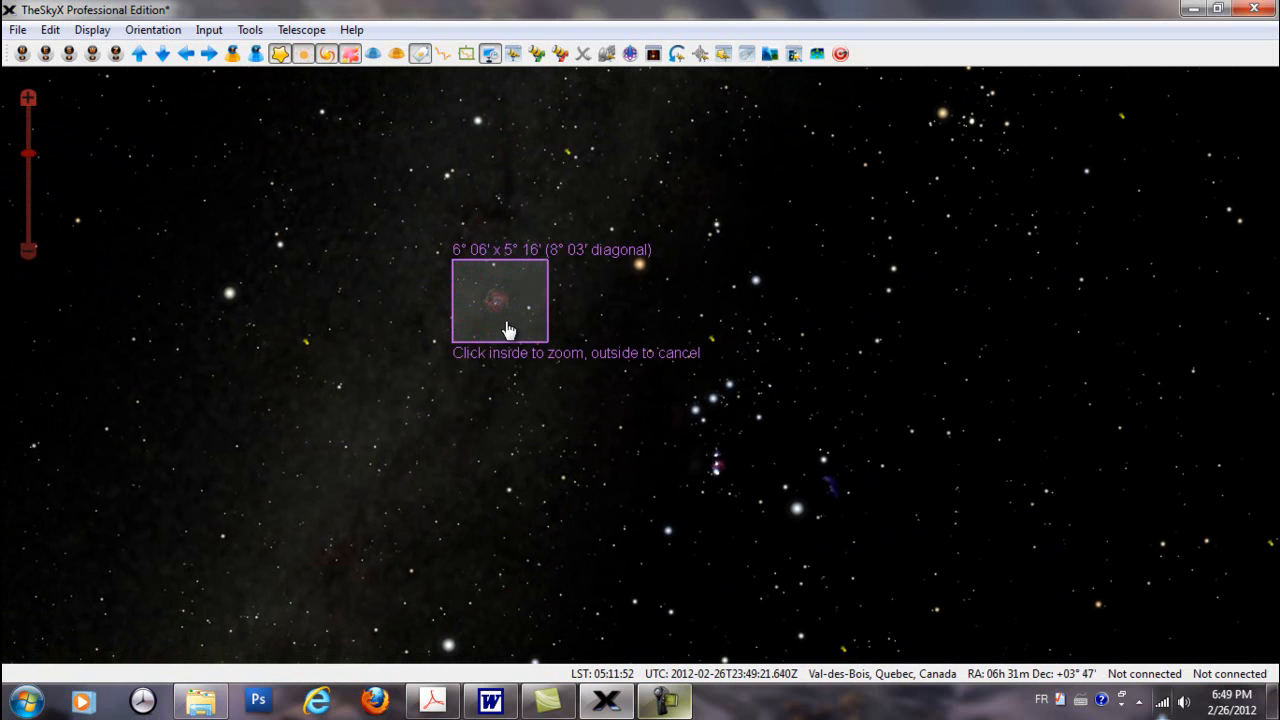
{"action": "left_click", "coordinate": [522, 316]}
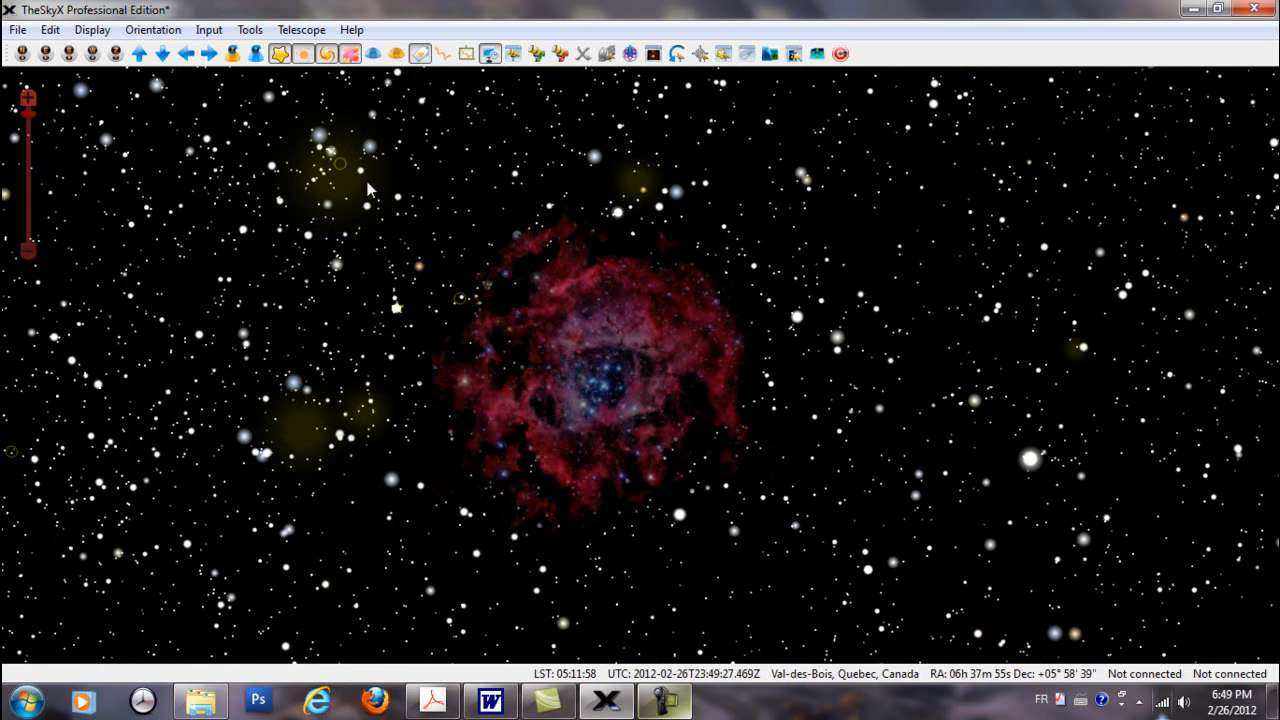
Pan around the red nebula, zoom back out to a wide field and recentre the chart on the area around Orion
{"action": "mouse_move", "coordinate": [636, 190]}
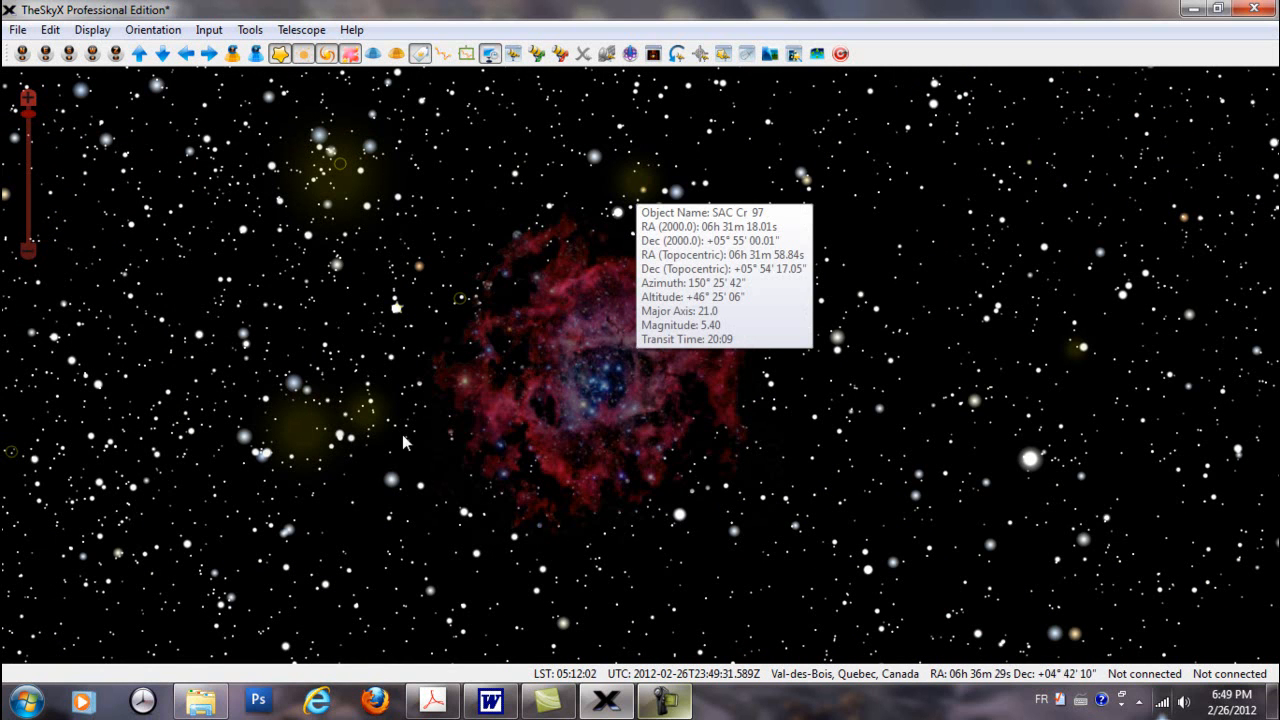
{"action": "left_click_drag", "start_coordinate": [402, 435], "coordinate": [509, 448]}
{"action": "left_click_drag", "start_coordinate": [644, 171], "coordinate": [467, 263]}
{"action": "scroll", "coordinate": [525, 300], "scroll_direction": "down", "scroll_amount": 5}
{"action": "scroll", "coordinate": [528, 311], "scroll_direction": "down", "scroll_amount": 2}
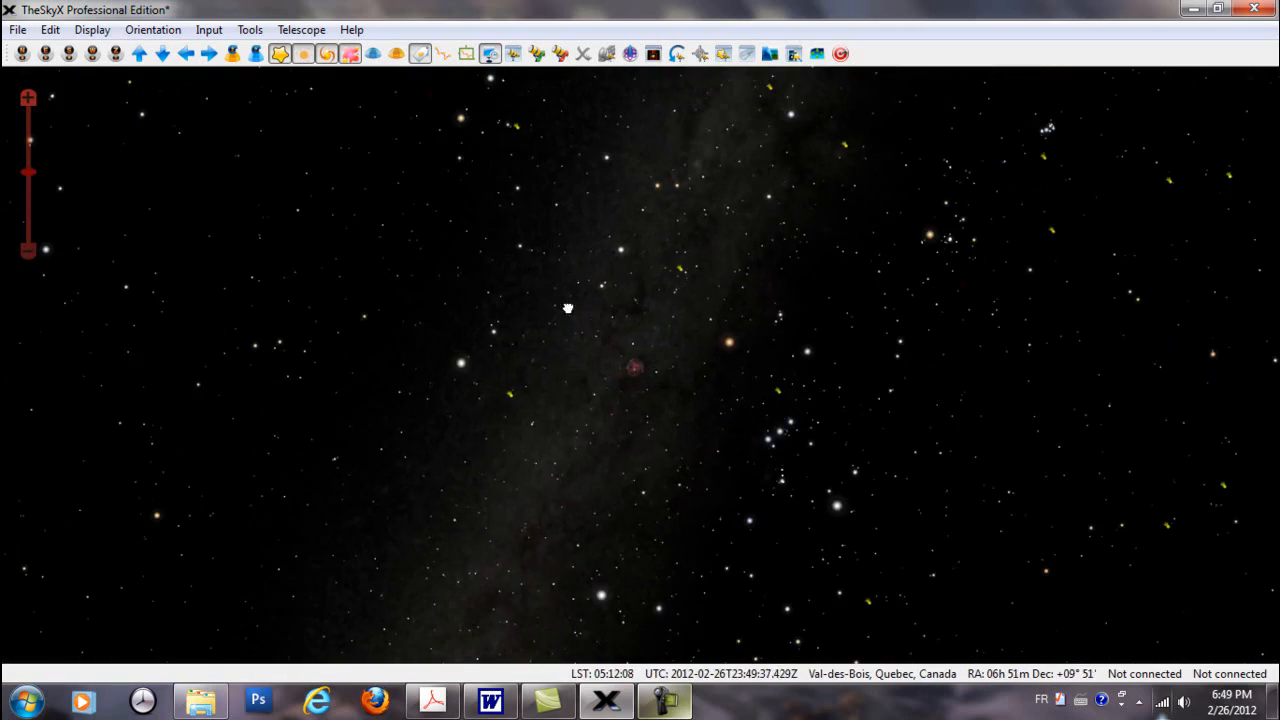
{"action": "left_click_drag", "start_coordinate": [590, 318], "coordinate": [485, 295]}
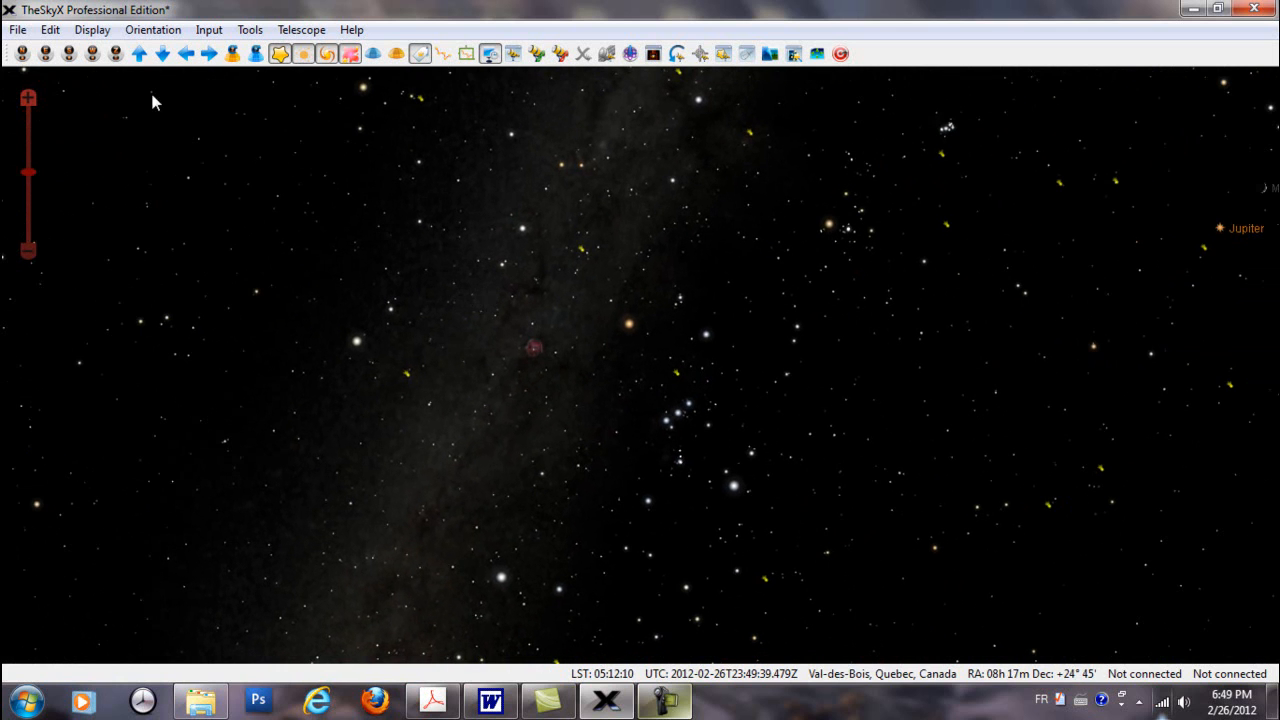
Open the wide-field projection options, review the available types and close them without changing anything
{"action": "left_click", "coordinate": [91, 32]}
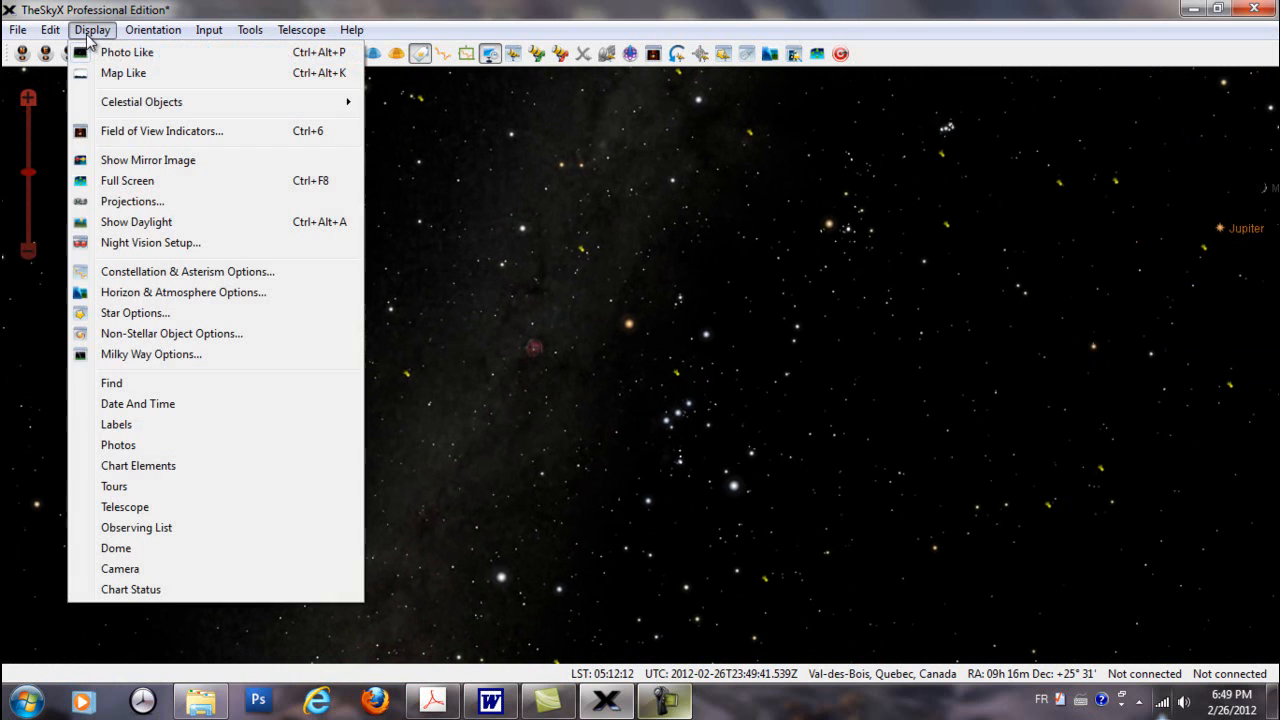
{"action": "left_click", "coordinate": [122, 204]}
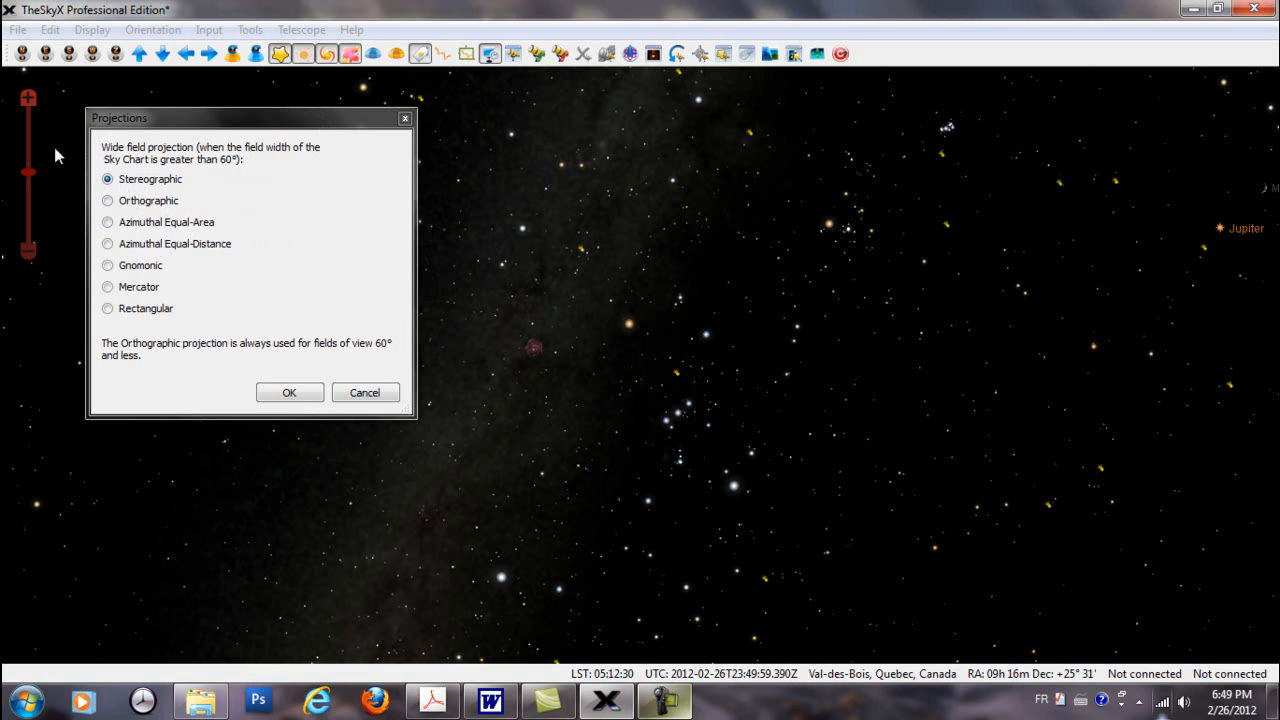
{"action": "left_click", "coordinate": [364, 398]}
Zoom in on the red nebula beside Orion's belt, then zoom back out to a wide field
{"action": "scroll", "coordinate": [564, 403], "scroll_direction": "up", "scroll_amount": 2}
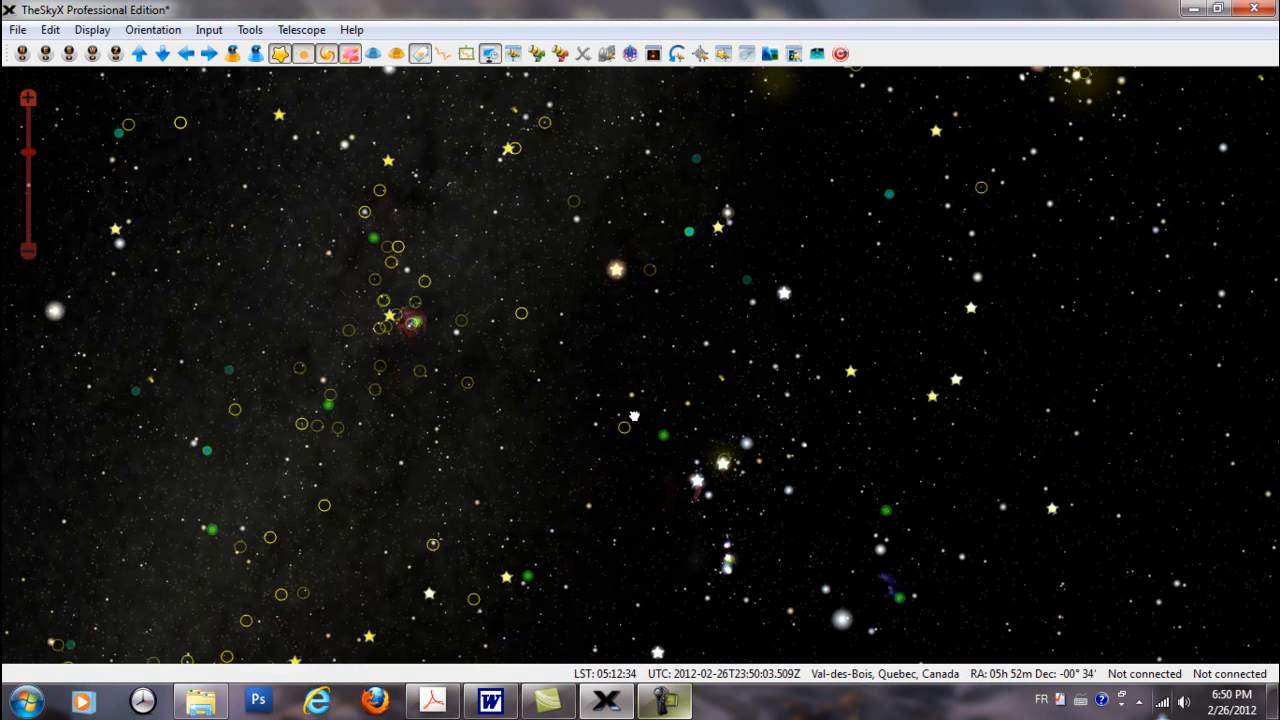
{"action": "scroll", "coordinate": [604, 351], "scroll_direction": "up", "scroll_amount": 3}
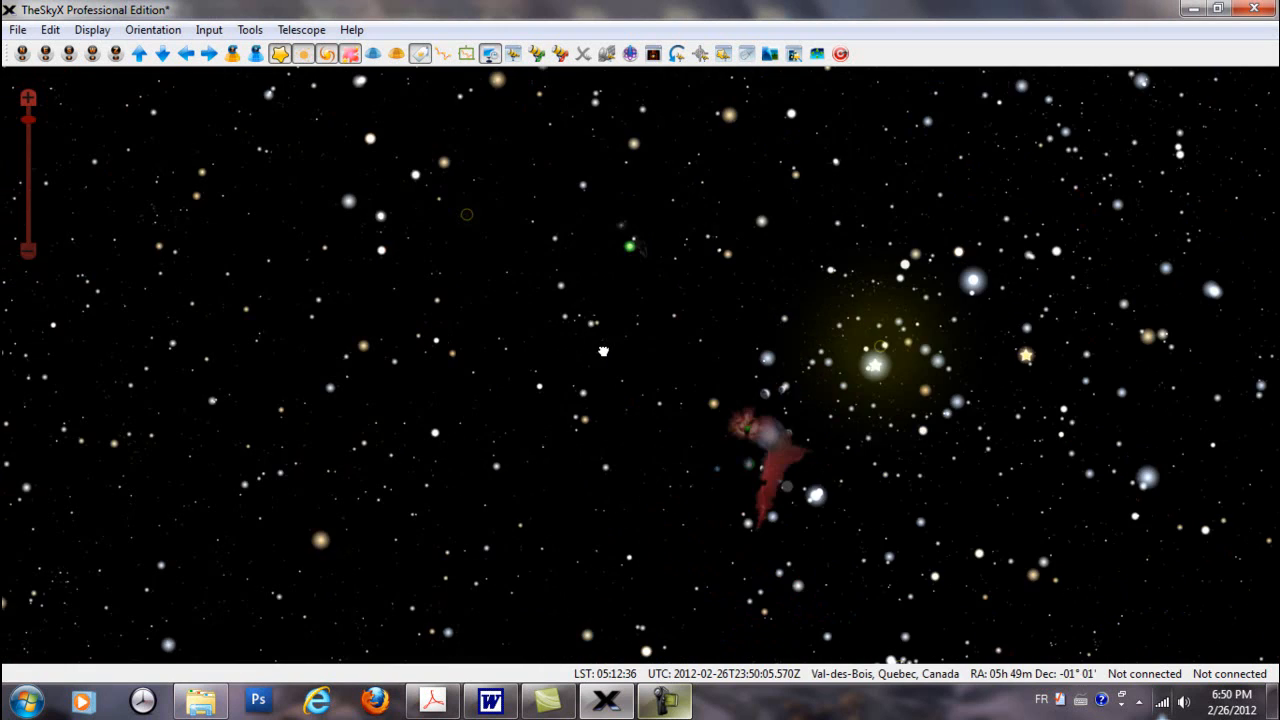
{"action": "left_click_drag", "start_coordinate": [638, 363], "coordinate": [494, 351]}
{"action": "scroll", "coordinate": [591, 366], "scroll_direction": "up", "scroll_amount": 4}
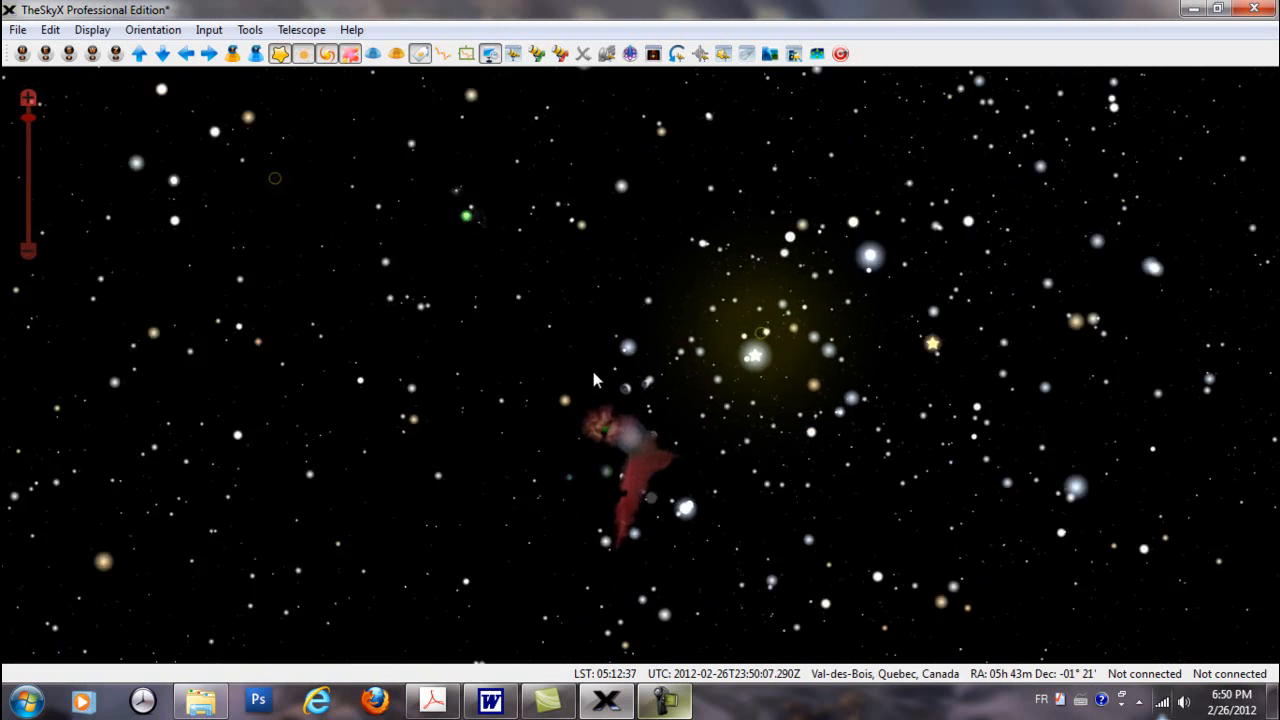
{"action": "scroll", "coordinate": [593, 371], "scroll_direction": "up", "scroll_amount": 3}
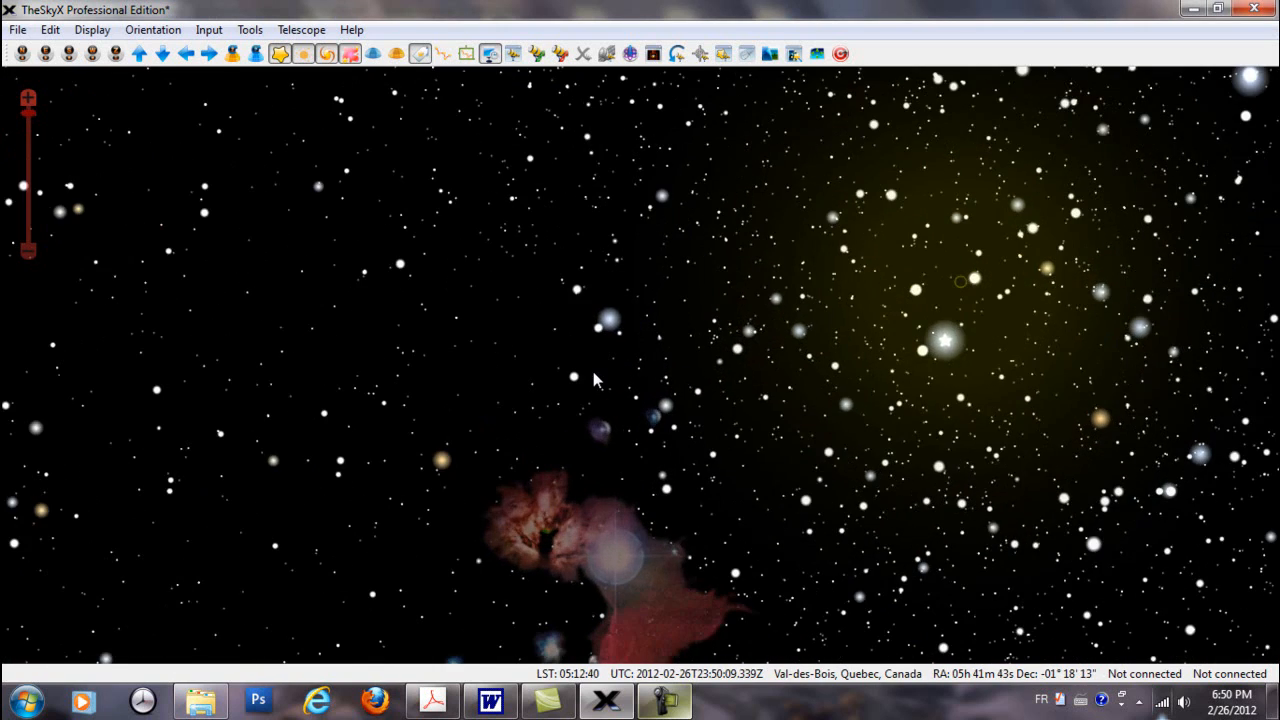
{"action": "scroll", "coordinate": [593, 371], "scroll_direction": "down", "scroll_amount": 4}
{"action": "scroll", "coordinate": [593, 375], "scroll_direction": "down", "scroll_amount": 5}
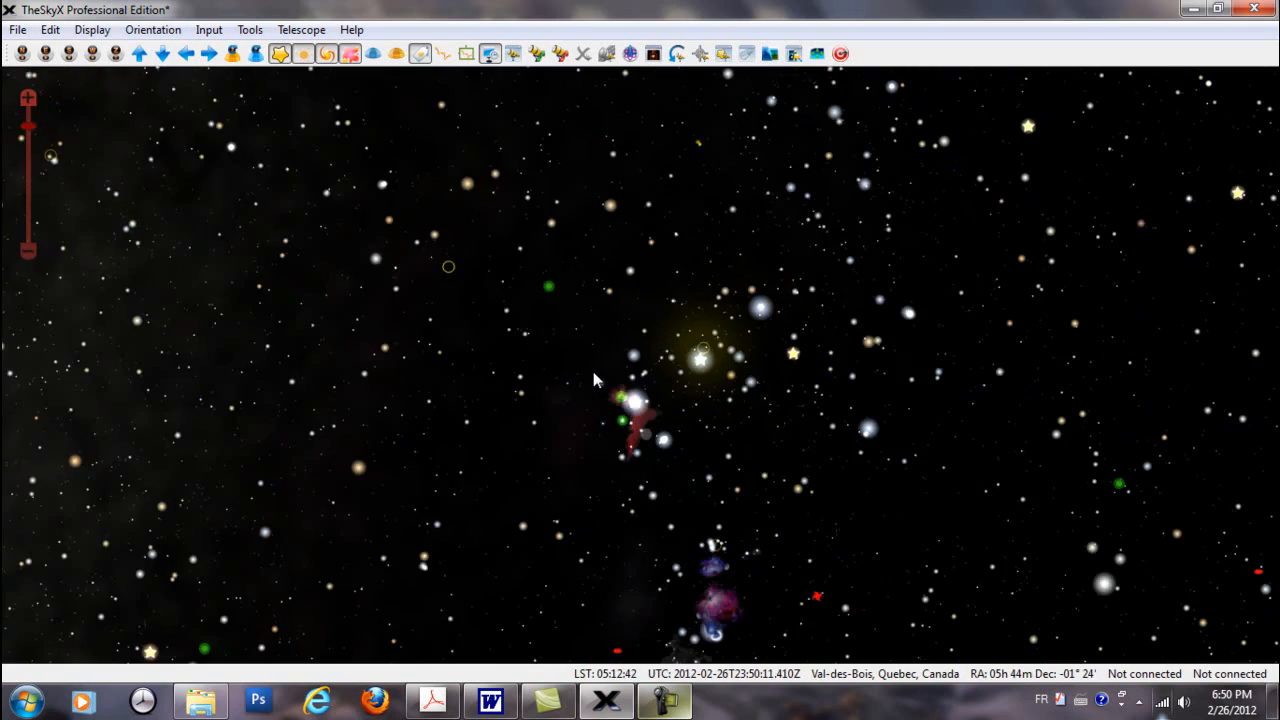
{"action": "scroll", "coordinate": [593, 375], "scroll_direction": "down", "scroll_amount": 4}
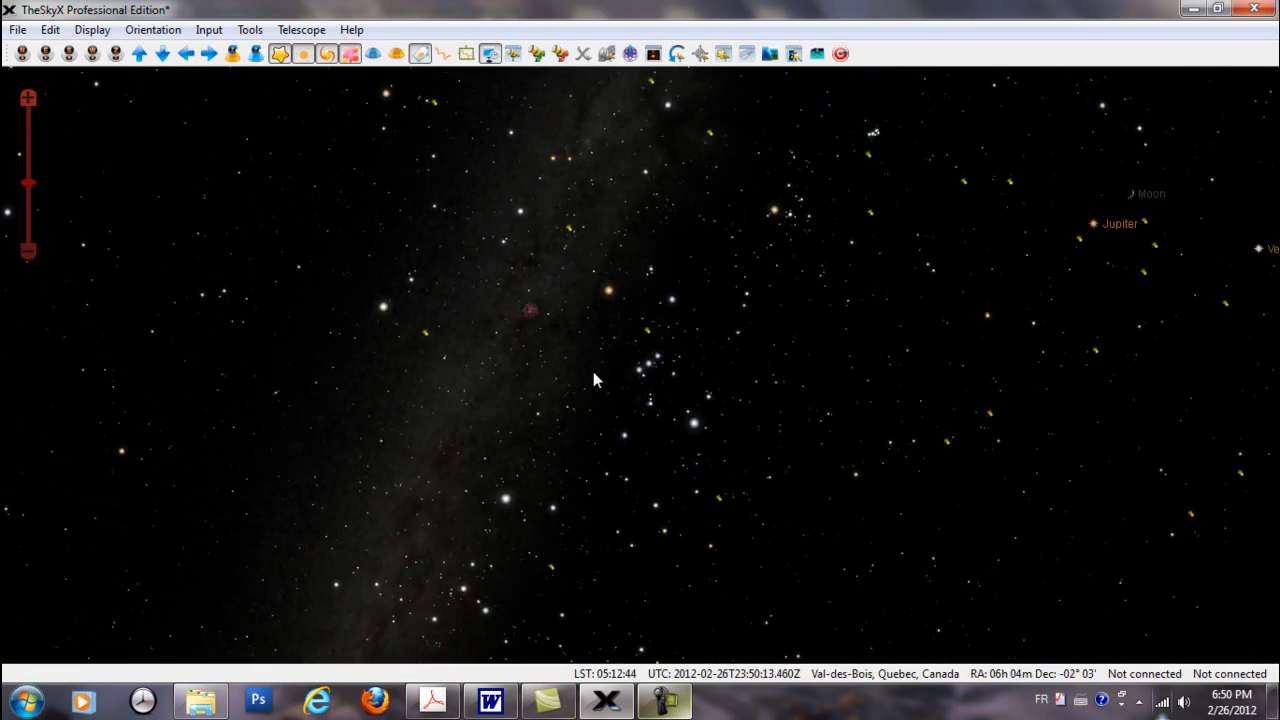
{"action": "scroll", "coordinate": [593, 379], "scroll_direction": "up", "scroll_amount": 1}
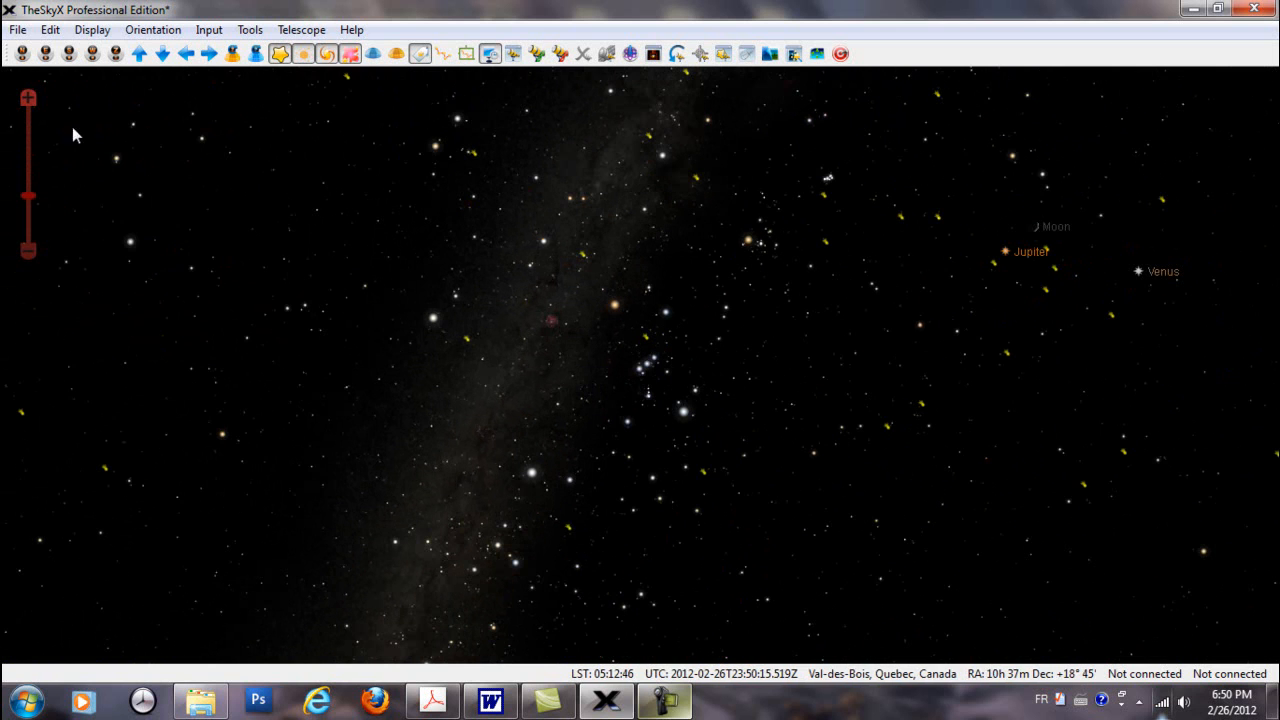
Set the wide-field projection to Orthographic and pan the sky disc from Orion towards the north celestial pole
{"action": "left_click", "coordinate": [92, 30]}
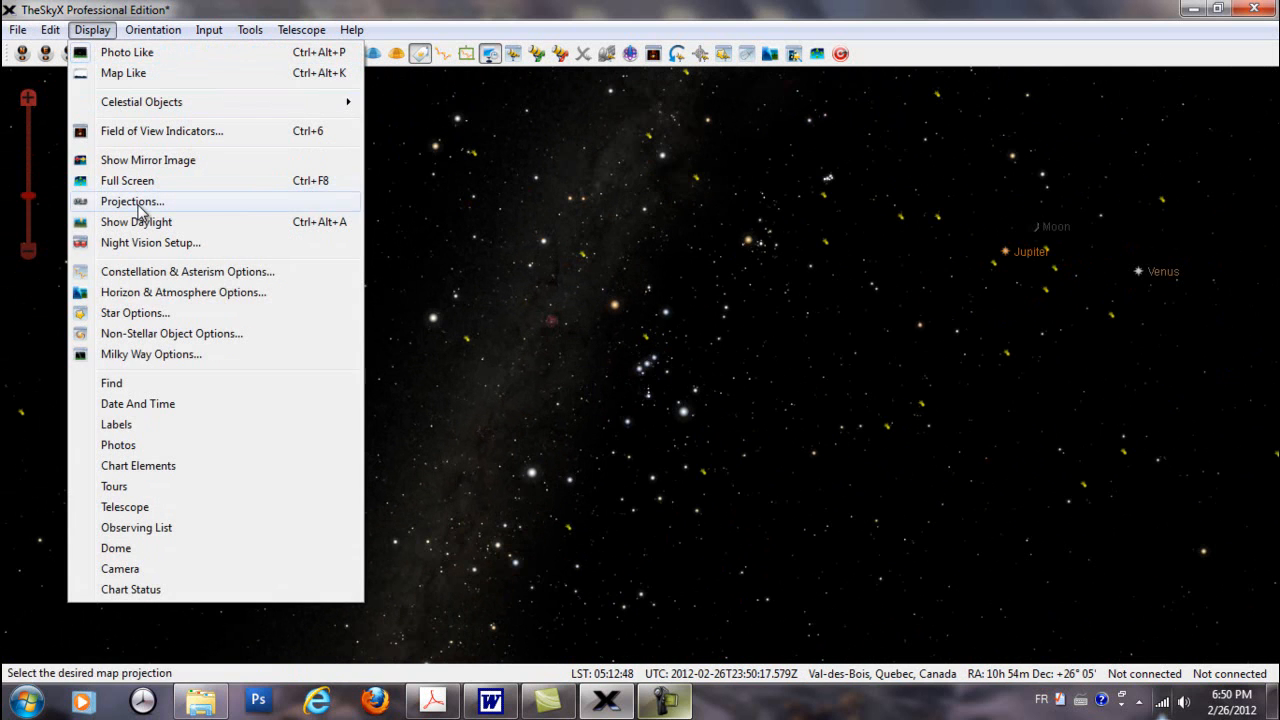
{"action": "left_click", "coordinate": [155, 202]}
{"action": "left_click", "coordinate": [108, 201]}
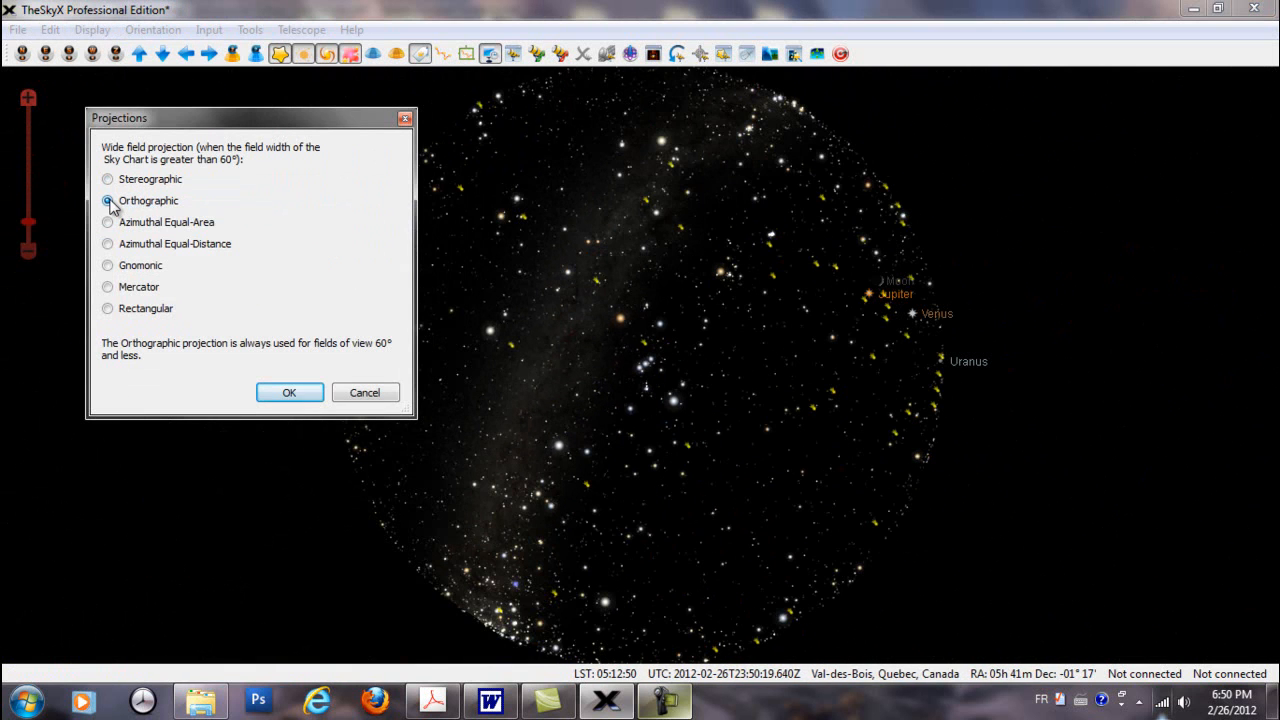
{"action": "left_click", "coordinate": [289, 394]}
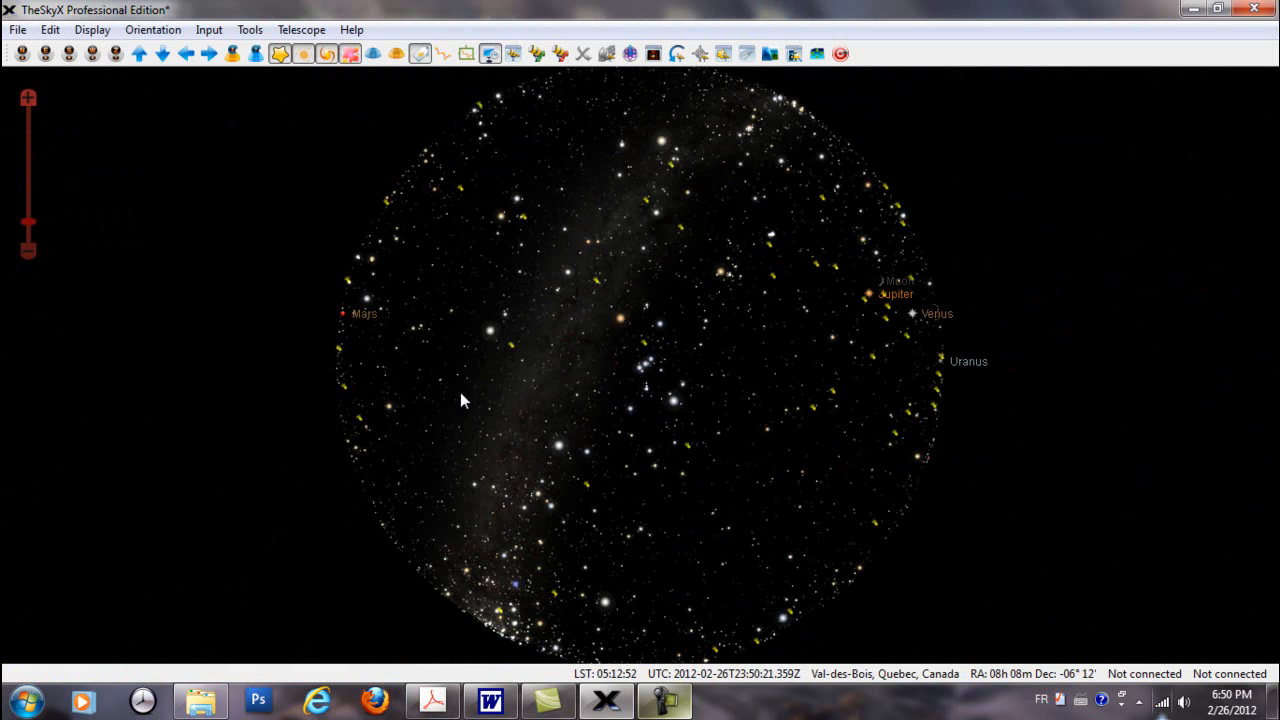
{"action": "left_click_drag", "start_coordinate": [684, 367], "coordinate": [719, 431]}
{"action": "left_click_drag", "start_coordinate": [685, 268], "coordinate": [701, 357]}
{"action": "left_click_drag", "start_coordinate": [709, 241], "coordinate": [659, 333]}
{"action": "left_click_drag", "start_coordinate": [518, 290], "coordinate": [566, 291]}
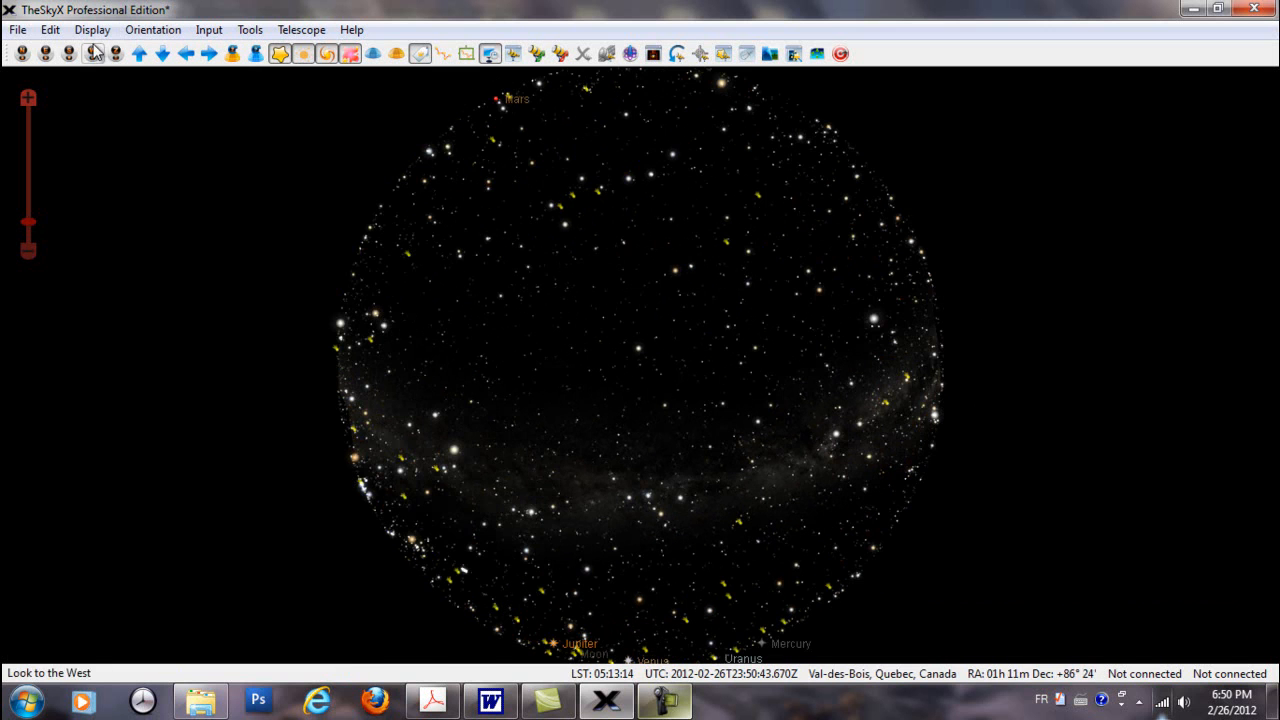
Switch the chart to the horizon-based sphere orientation, look to the South and adjust the zoom around Orion
{"action": "left_click", "coordinate": [233, 53]}
{"action": "left_click_drag", "start_coordinate": [613, 326], "coordinate": [603, 465]}
{"action": "scroll", "coordinate": [664, 394], "scroll_direction": "up", "scroll_amount": 2}
{"action": "scroll", "coordinate": [664, 394], "scroll_direction": "down", "scroll_amount": 4}
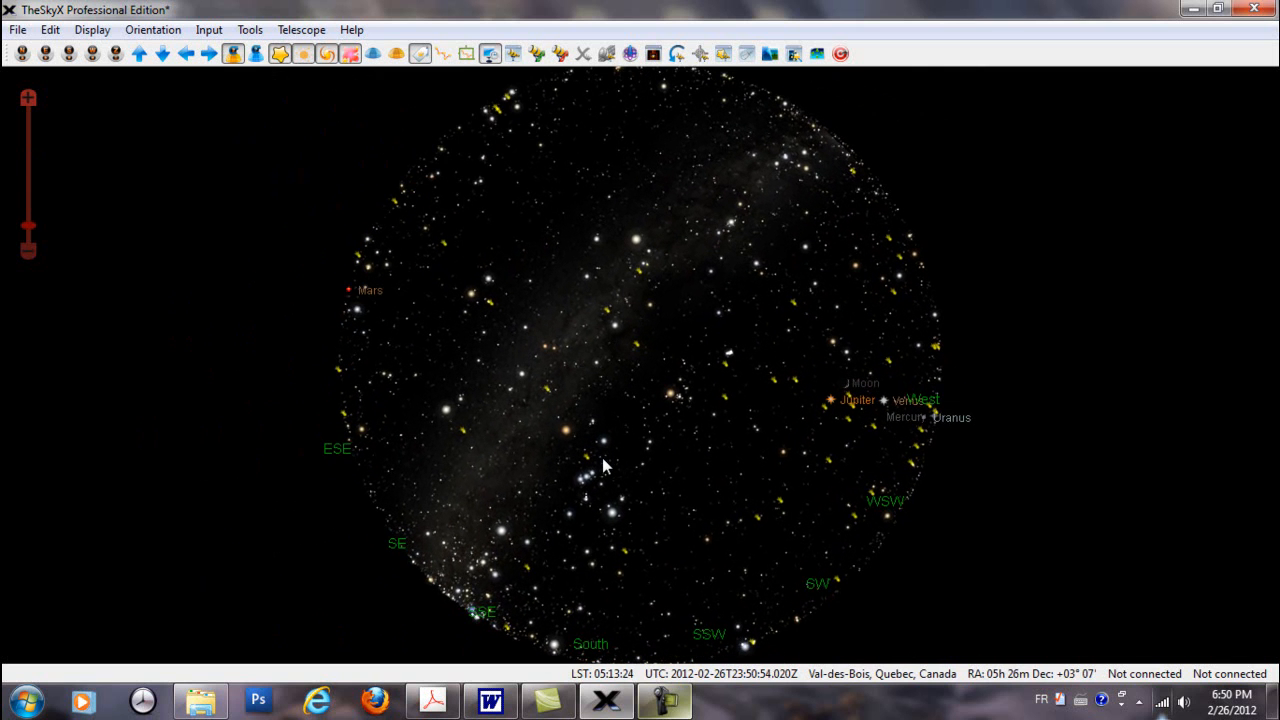
{"action": "left_click", "coordinate": [68, 53]}
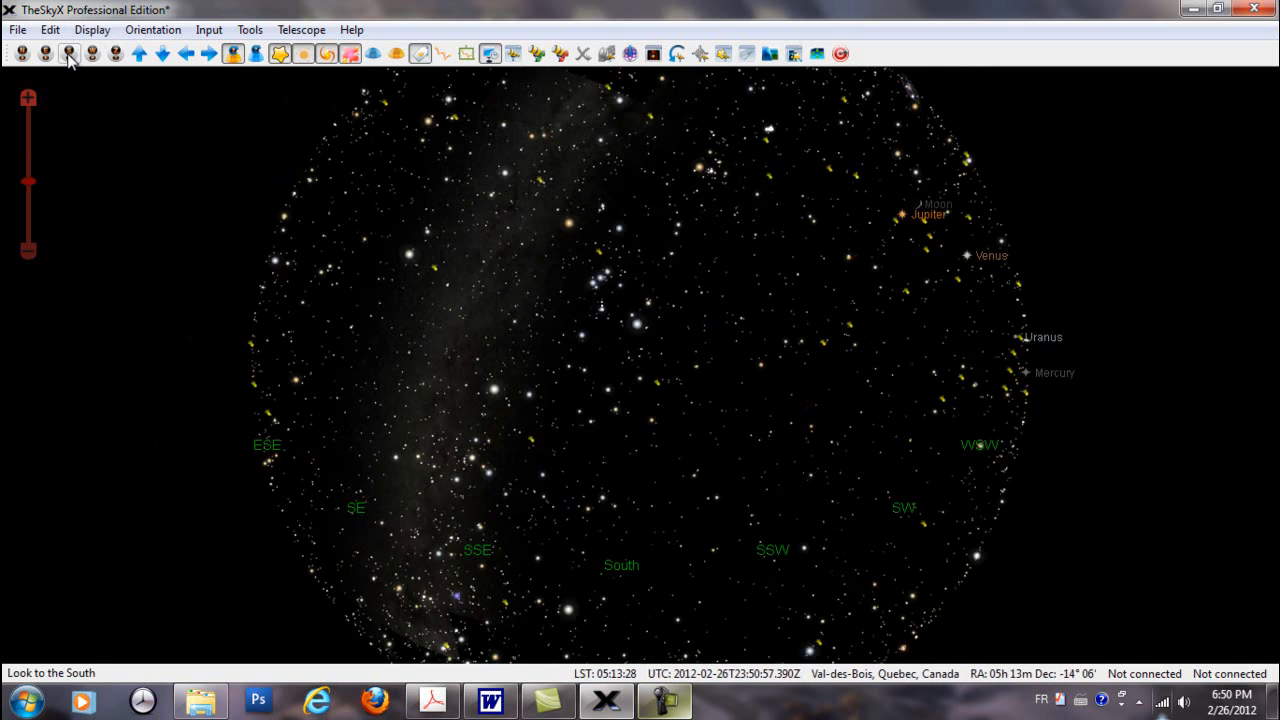
{"action": "scroll", "coordinate": [708, 470], "scroll_direction": "up", "scroll_amount": 3}
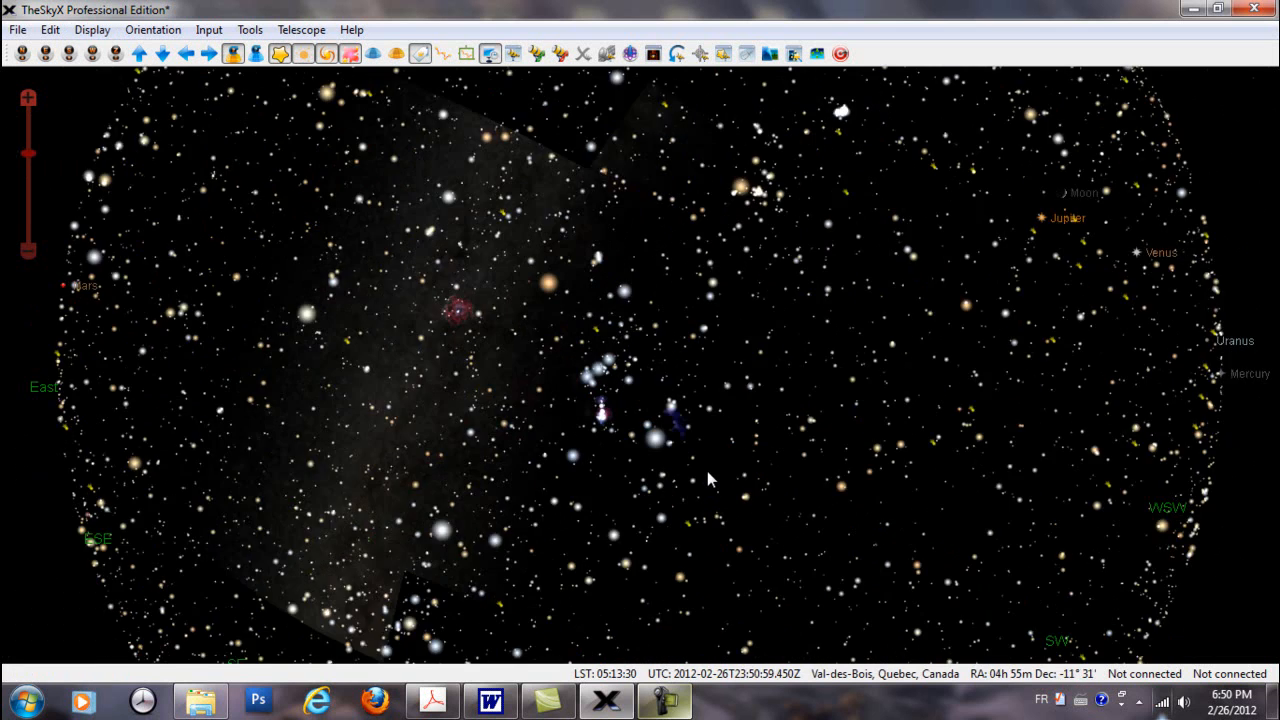
{"action": "scroll", "coordinate": [707, 471], "scroll_direction": "down", "scroll_amount": 2}
{"action": "scroll", "coordinate": [707, 471], "scroll_direction": "up", "scroll_amount": 1}
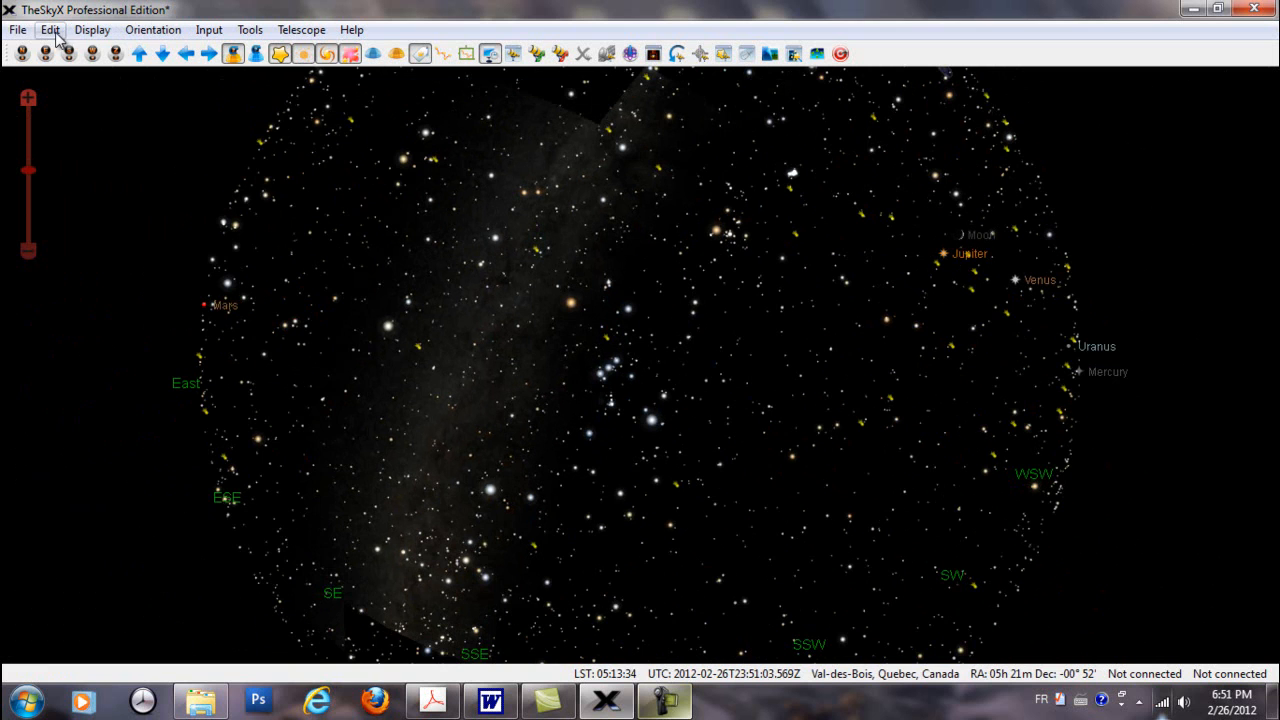
Set the wide-field projection to Azimuthal Equal-Area
{"action": "left_click", "coordinate": [92, 29]}
{"action": "left_click", "coordinate": [162, 204]}
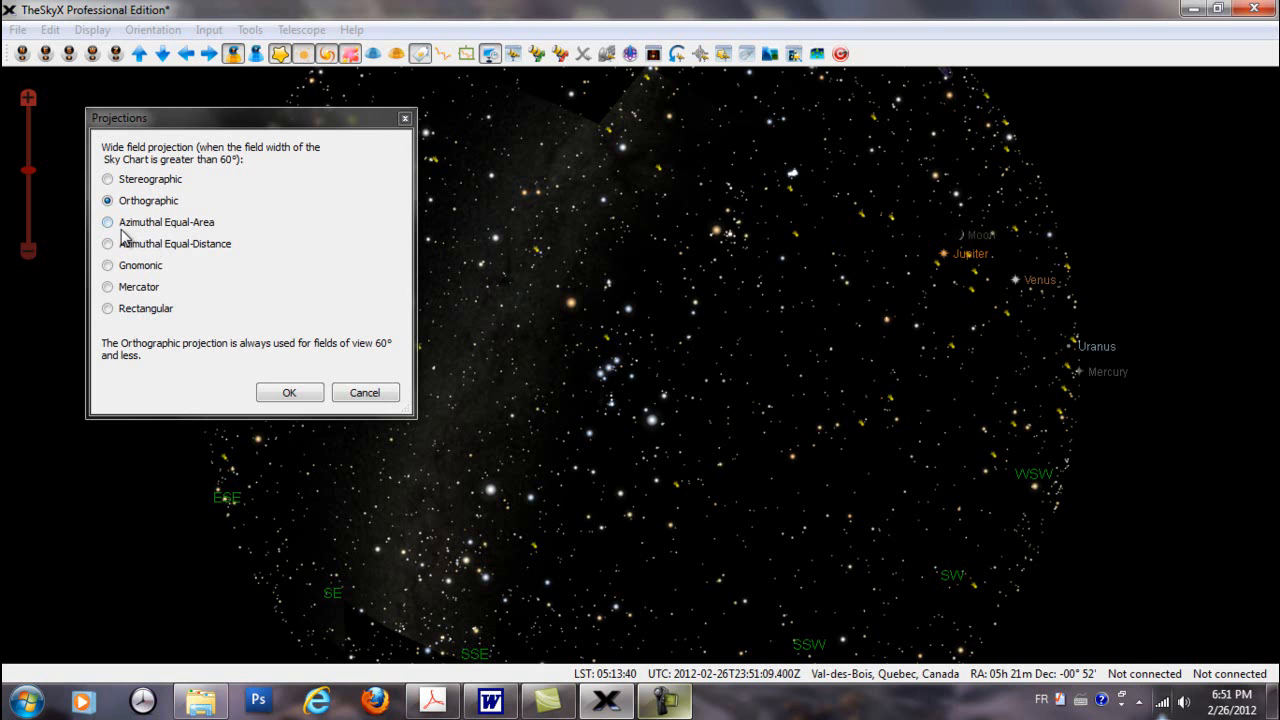
{"action": "left_click", "coordinate": [107, 223]}
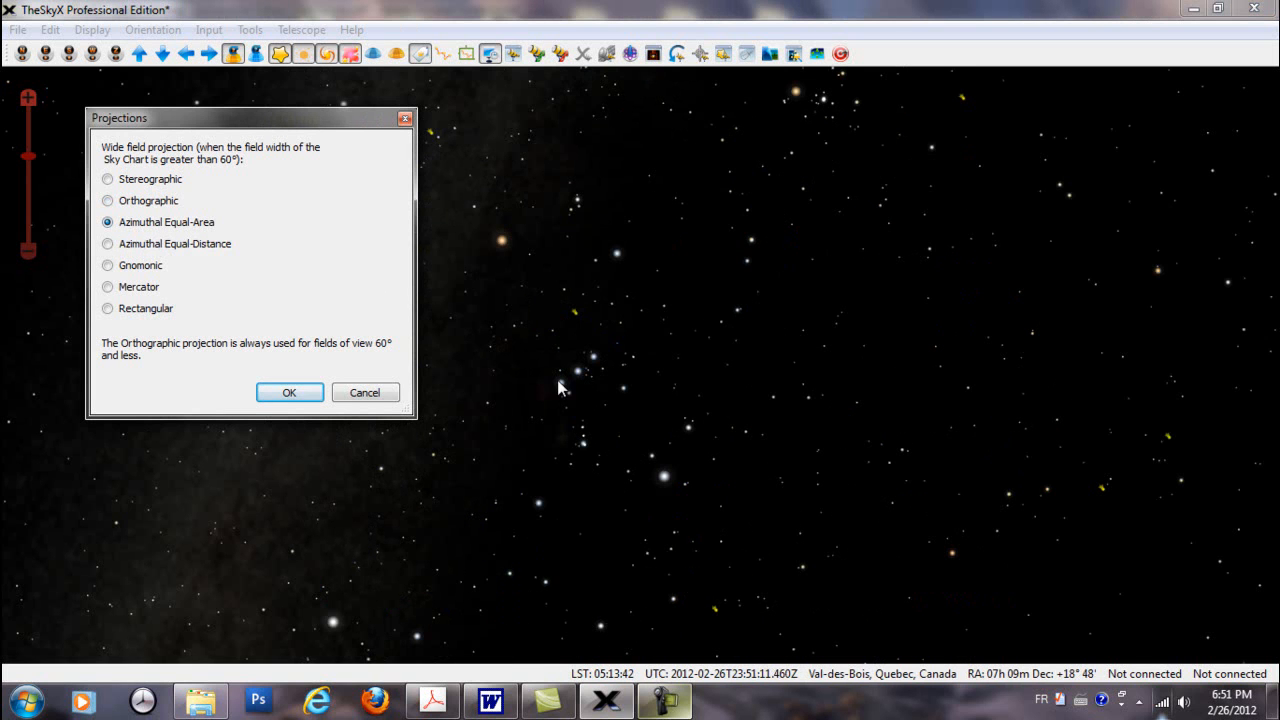
{"action": "left_click", "coordinate": [289, 393]}
Examine the equal-area chart by zooming in on the nebula near Orion's belt, zooming fully out and panning around the southern sky
{"action": "scroll", "coordinate": [535, 385], "scroll_direction": "up", "scroll_amount": 3}
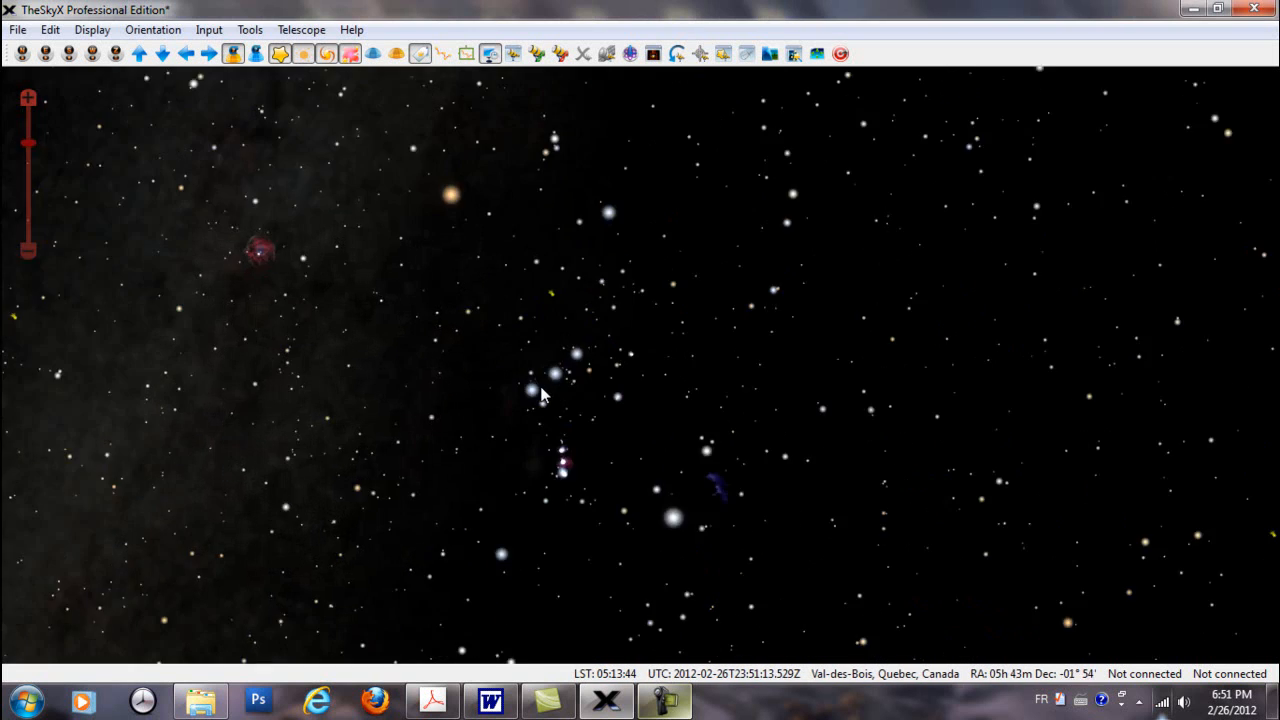
{"action": "scroll", "coordinate": [749, 318], "scroll_direction": "up", "scroll_amount": 4}
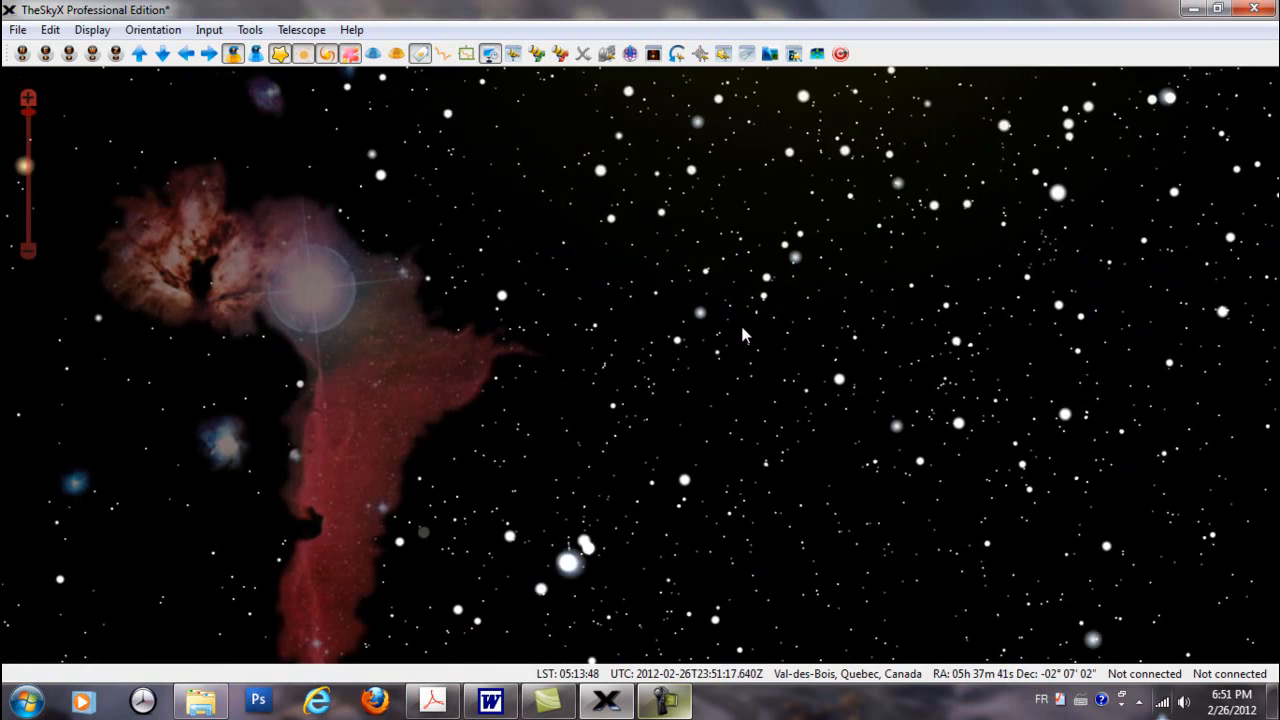
{"action": "scroll", "coordinate": [740, 330], "scroll_direction": "down", "scroll_amount": 3}
{"action": "scroll", "coordinate": [733, 333], "scroll_direction": "down", "scroll_amount": 5}
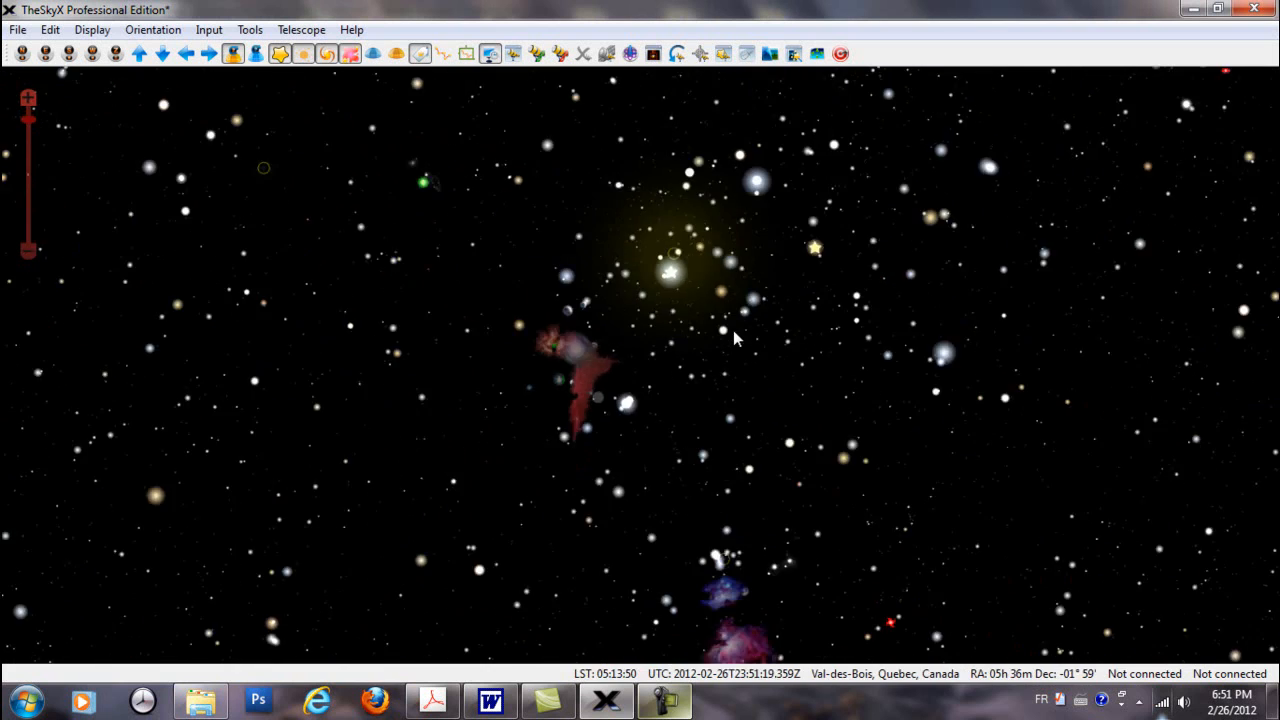
{"action": "scroll", "coordinate": [734, 332], "scroll_direction": "down", "scroll_amount": 3}
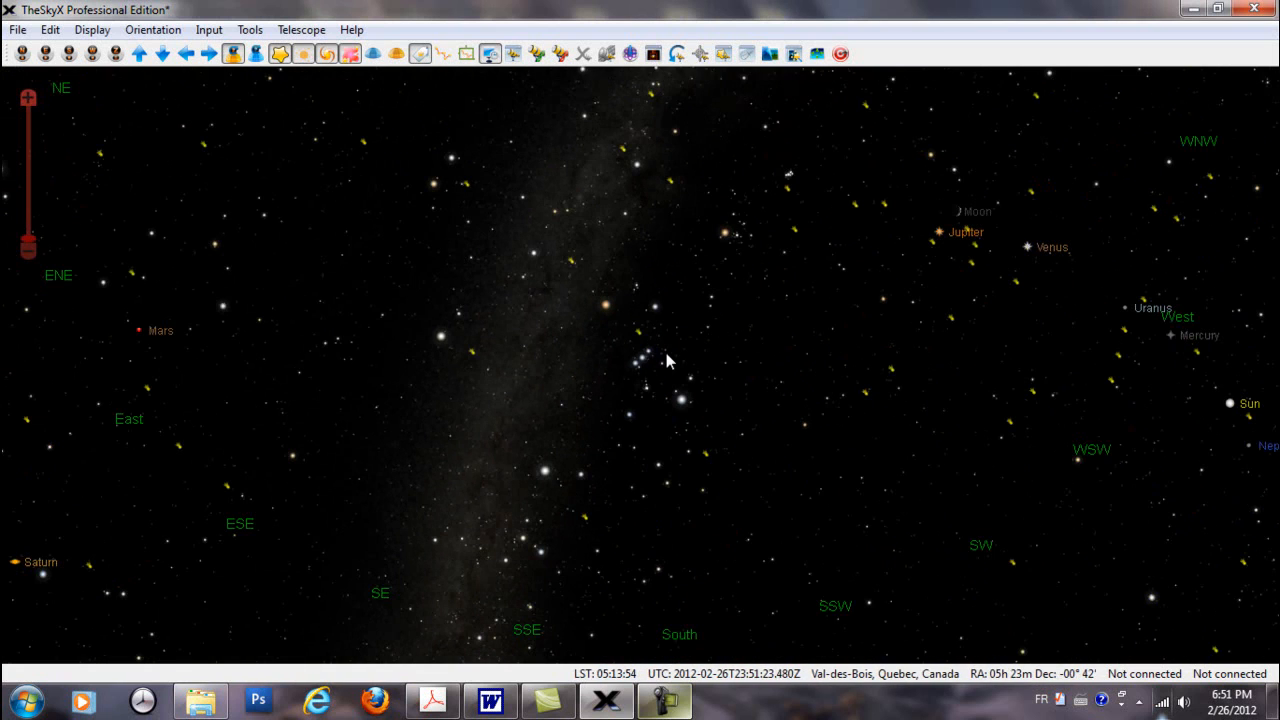
{"action": "left_click_drag", "start_coordinate": [623, 365], "coordinate": [655, 266]}
{"action": "left_click_drag", "start_coordinate": [620, 436], "coordinate": [651, 421]}
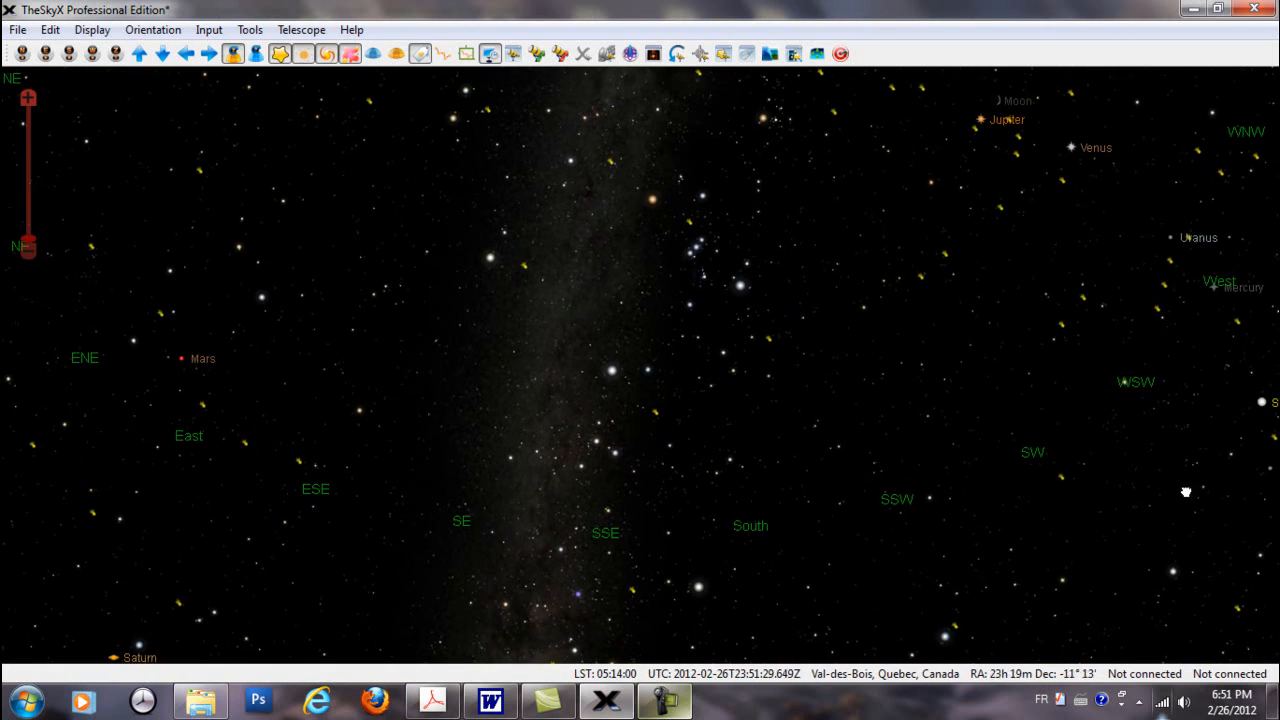
{"action": "left_click_drag", "start_coordinate": [466, 437], "coordinate": [178, 368]}
{"action": "mouse_move", "coordinate": [740, 383]}
{"action": "left_mouse_down"}
{"action": "mouse_move", "coordinate": [503, 374]}
{"action": "mouse_move", "coordinate": [763, 380]}
{"action": "left_mouse_up"}
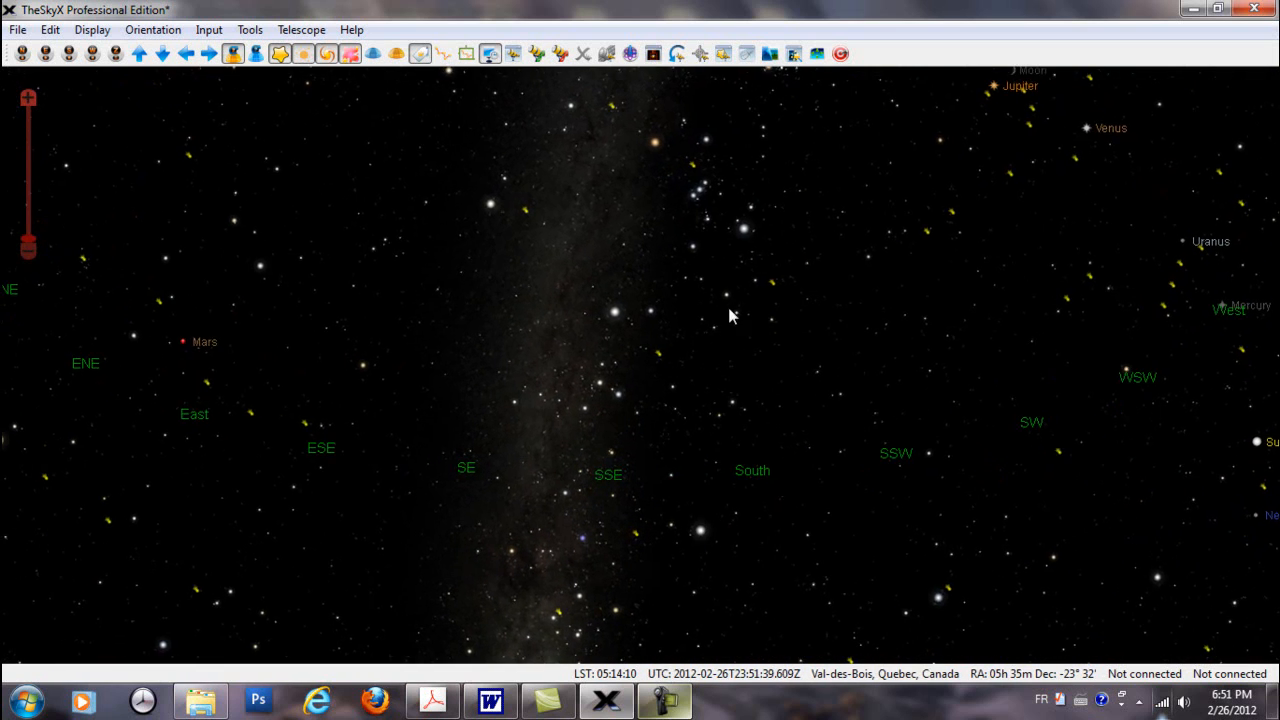
Set the wide-field projection to Azimuthal Equal-Distance
{"action": "left_click", "coordinate": [92, 29]}
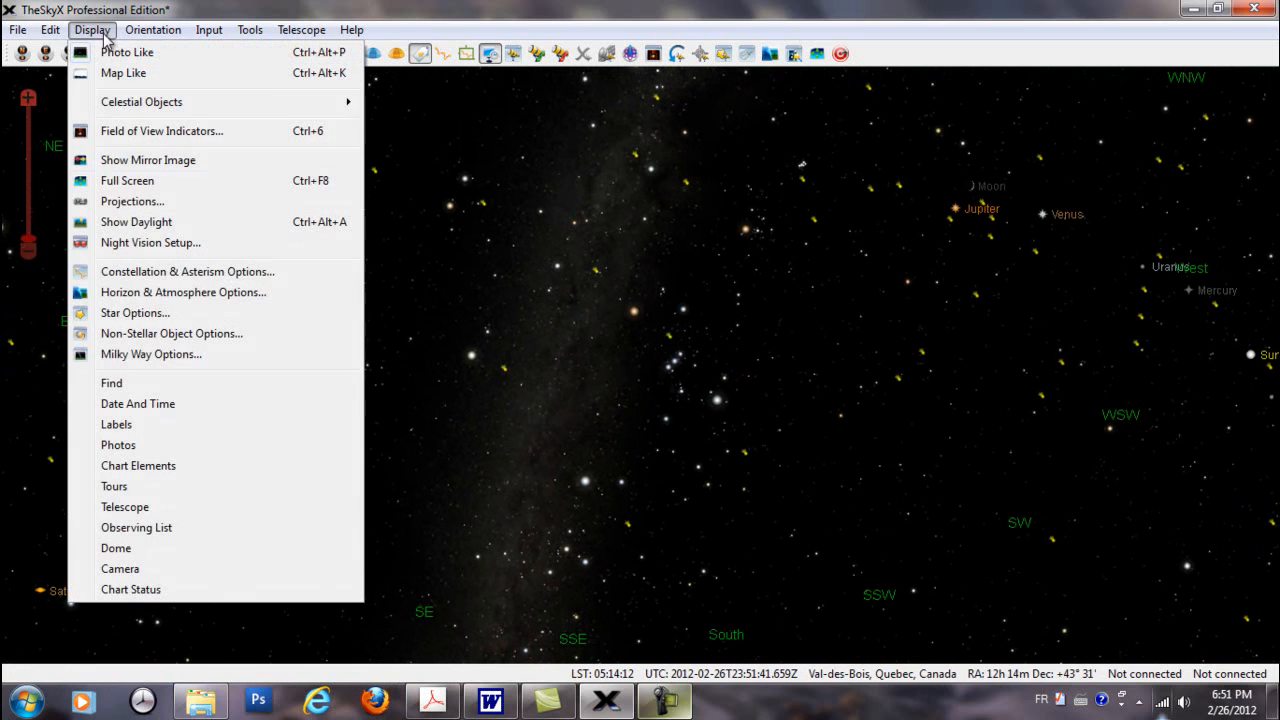
{"action": "left_click", "coordinate": [133, 201]}
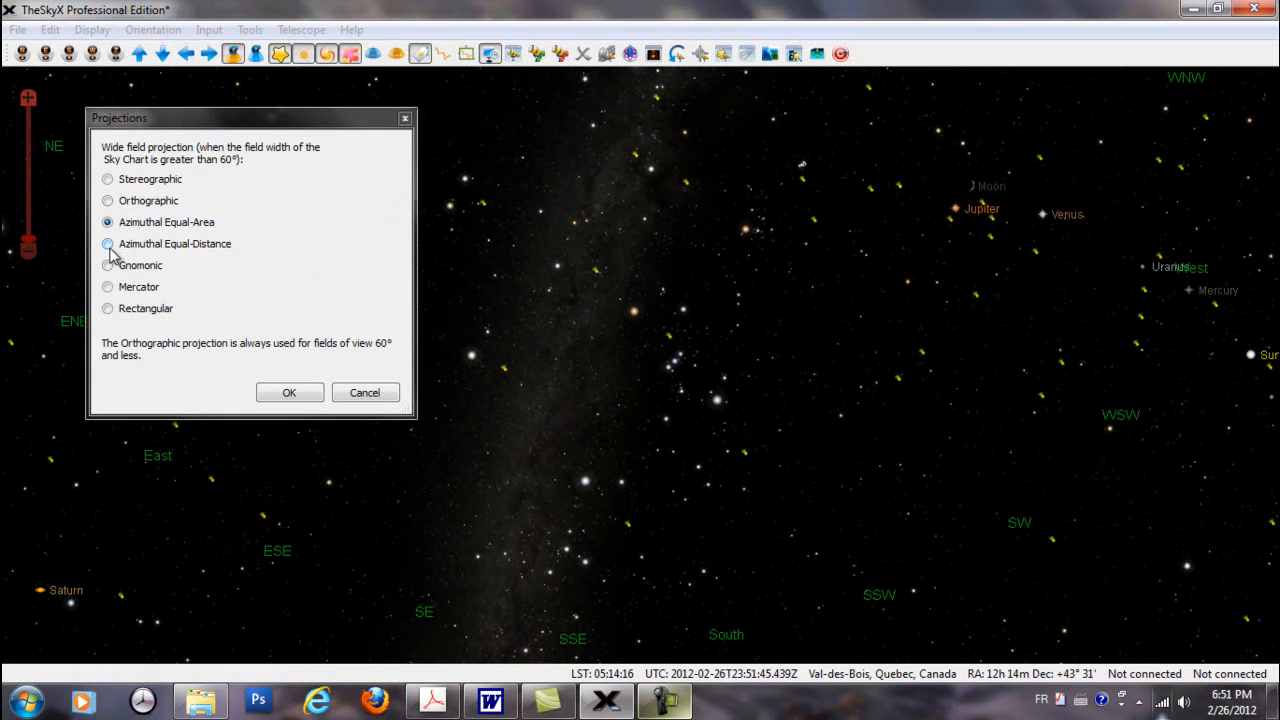
{"action": "left_click", "coordinate": [108, 244]}
{"action": "left_click", "coordinate": [286, 393]}
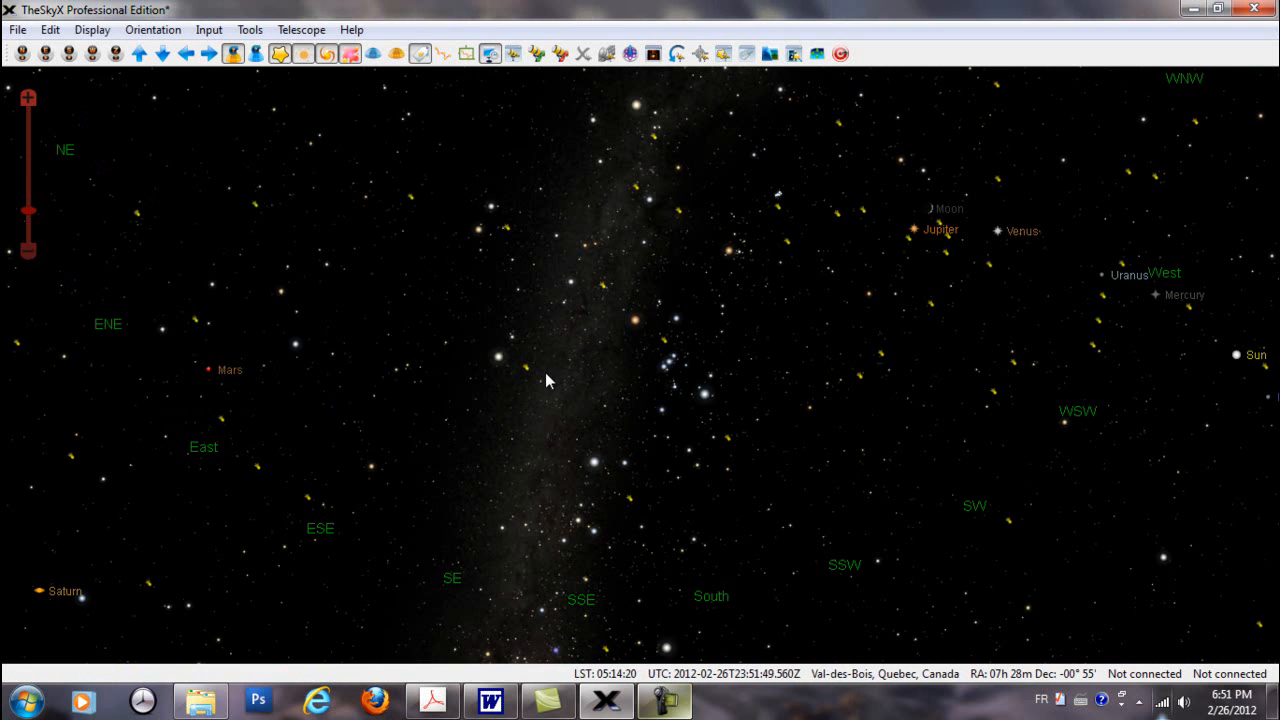
Examine the equal-distance chart by zooming in on Orion's red nebula, zooming back out and panning the wide sky in several directions
{"action": "scroll", "coordinate": [545, 372], "scroll_direction": "up", "scroll_amount": 4}
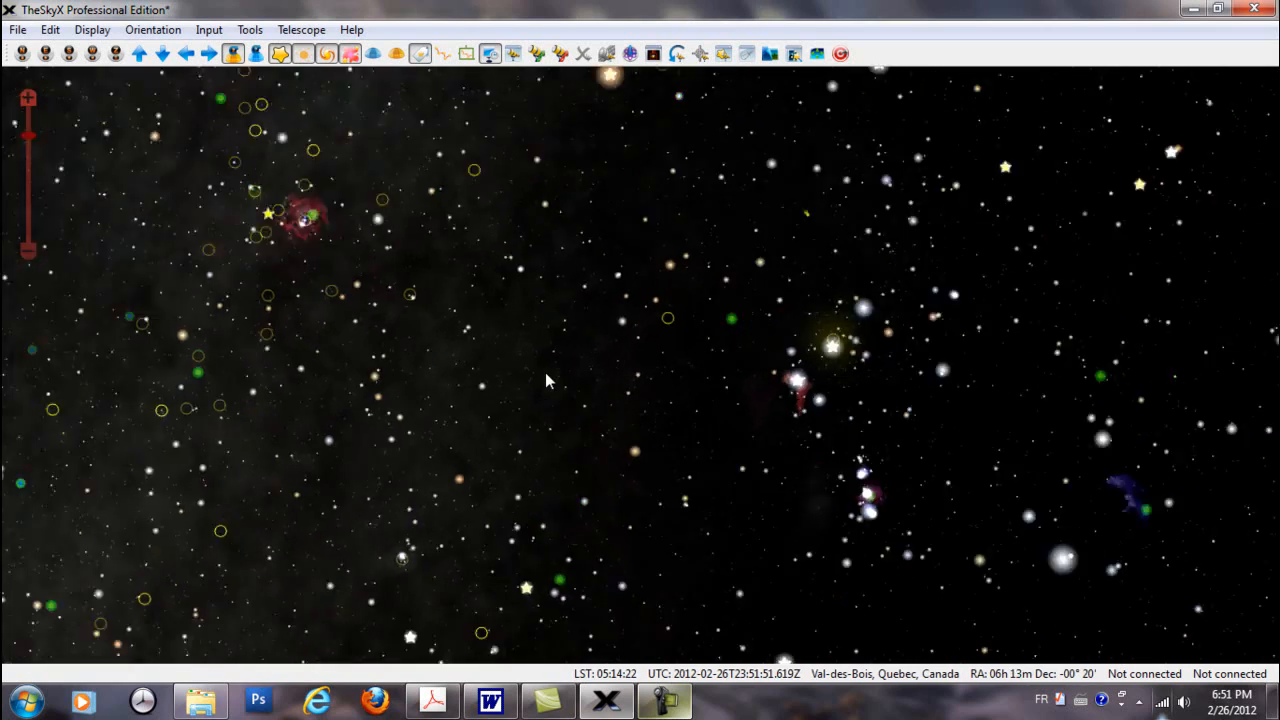
{"action": "left_click_drag", "start_coordinate": [973, 396], "coordinate": [735, 351]}
{"action": "scroll", "coordinate": [737, 354], "scroll_direction": "up", "scroll_amount": 2}
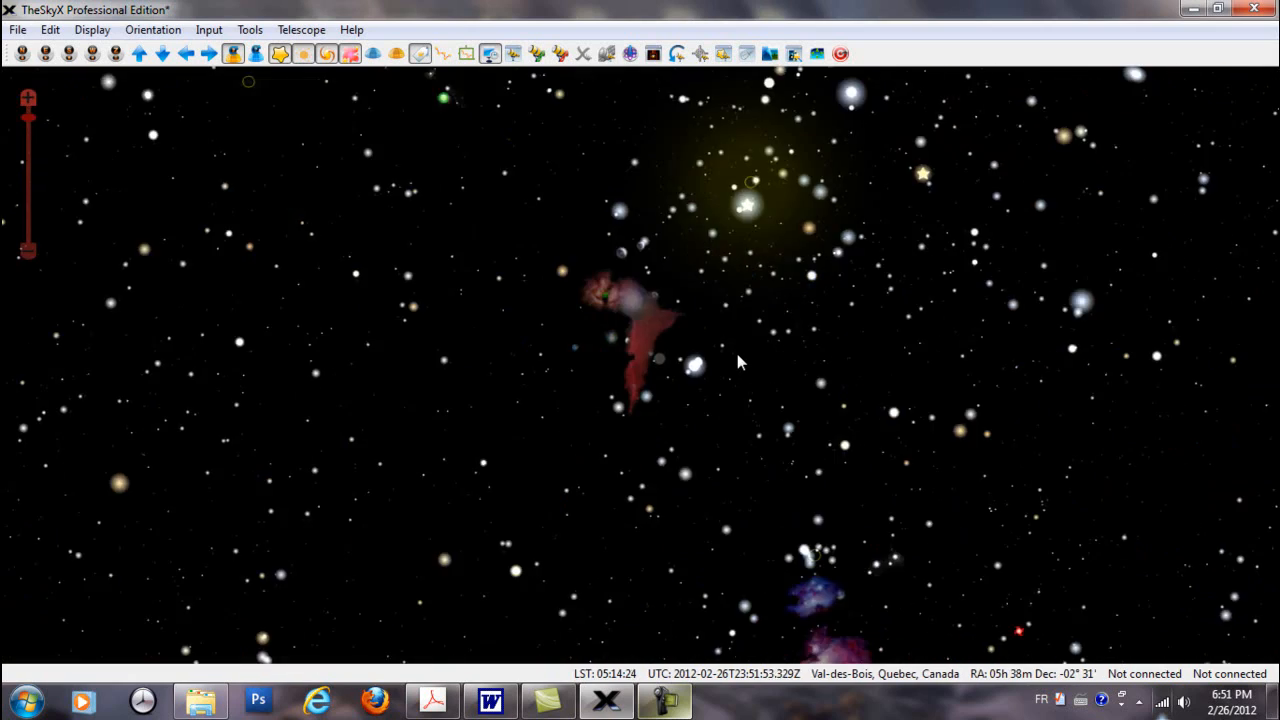
{"action": "scroll", "coordinate": [737, 354], "scroll_direction": "down", "scroll_amount": 5}
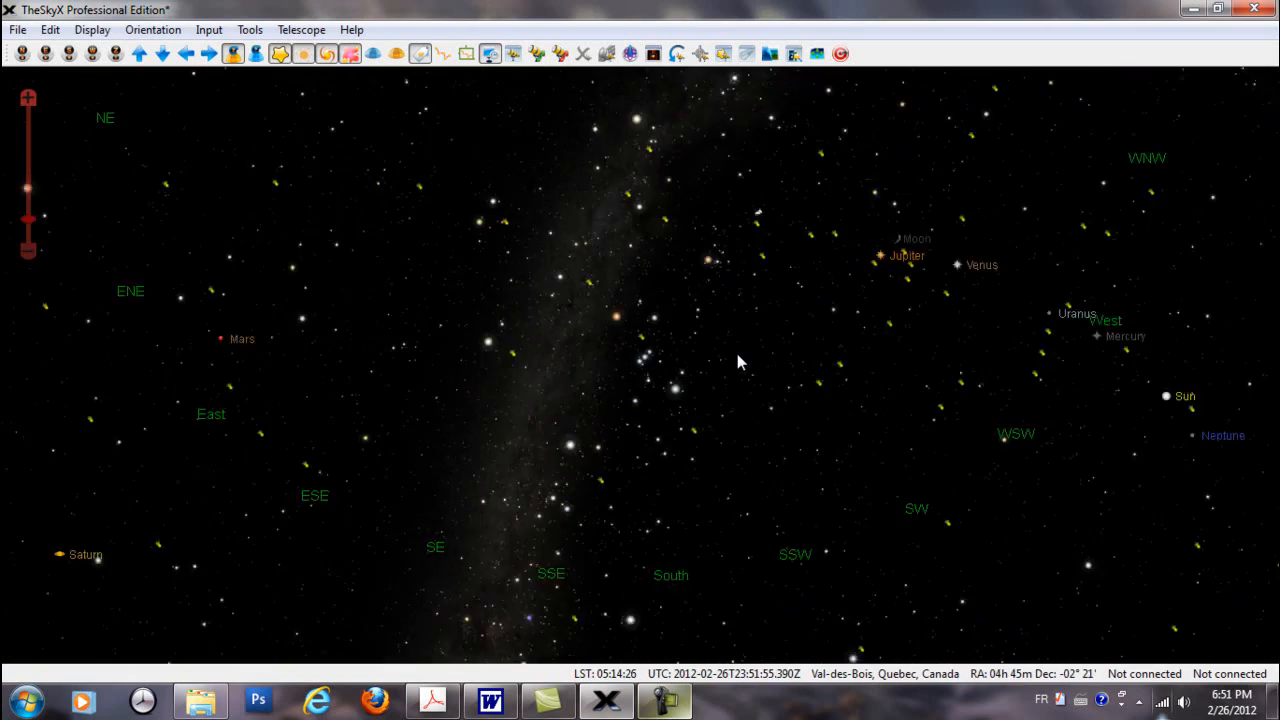
{"action": "left_click_drag", "start_coordinate": [578, 362], "coordinate": [697, 234]}
{"action": "left_click_drag", "start_coordinate": [703, 235], "coordinate": [643, 314]}
{"action": "left_click_drag", "start_coordinate": [918, 374], "coordinate": [845, 430]}
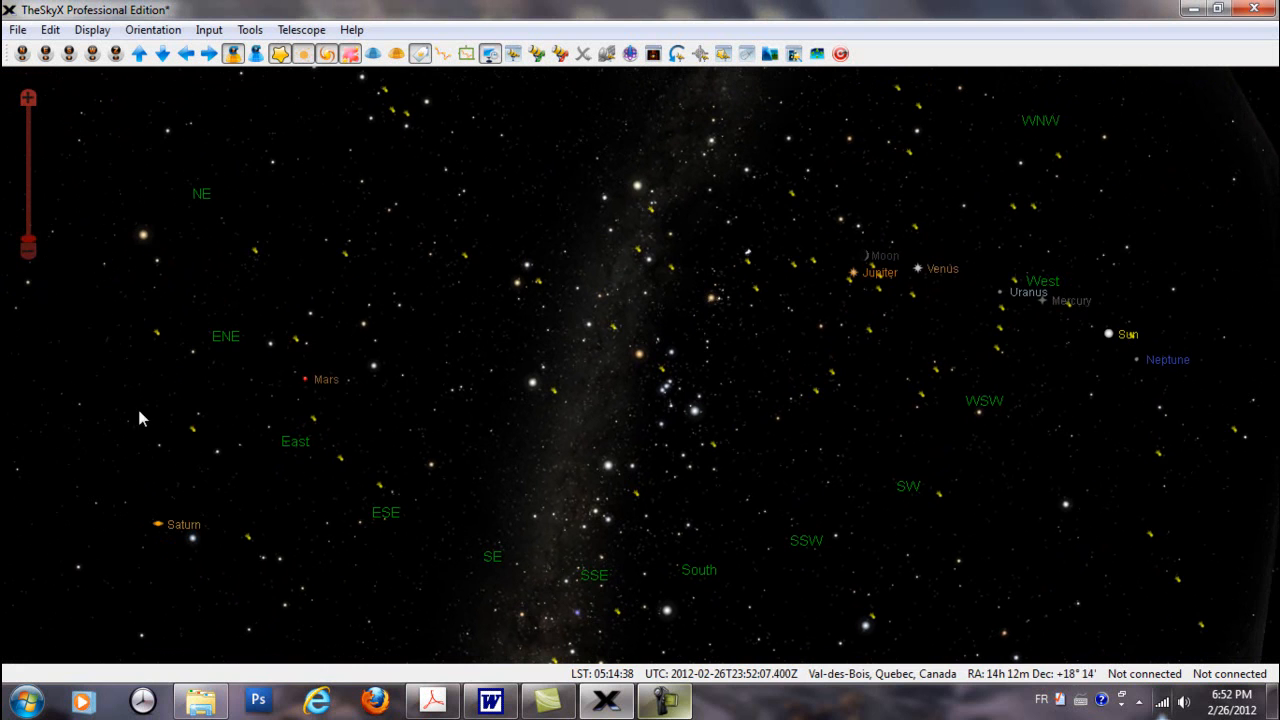
Set the wide-field projection to Gnomonic
{"action": "left_click", "coordinate": [92, 29]}
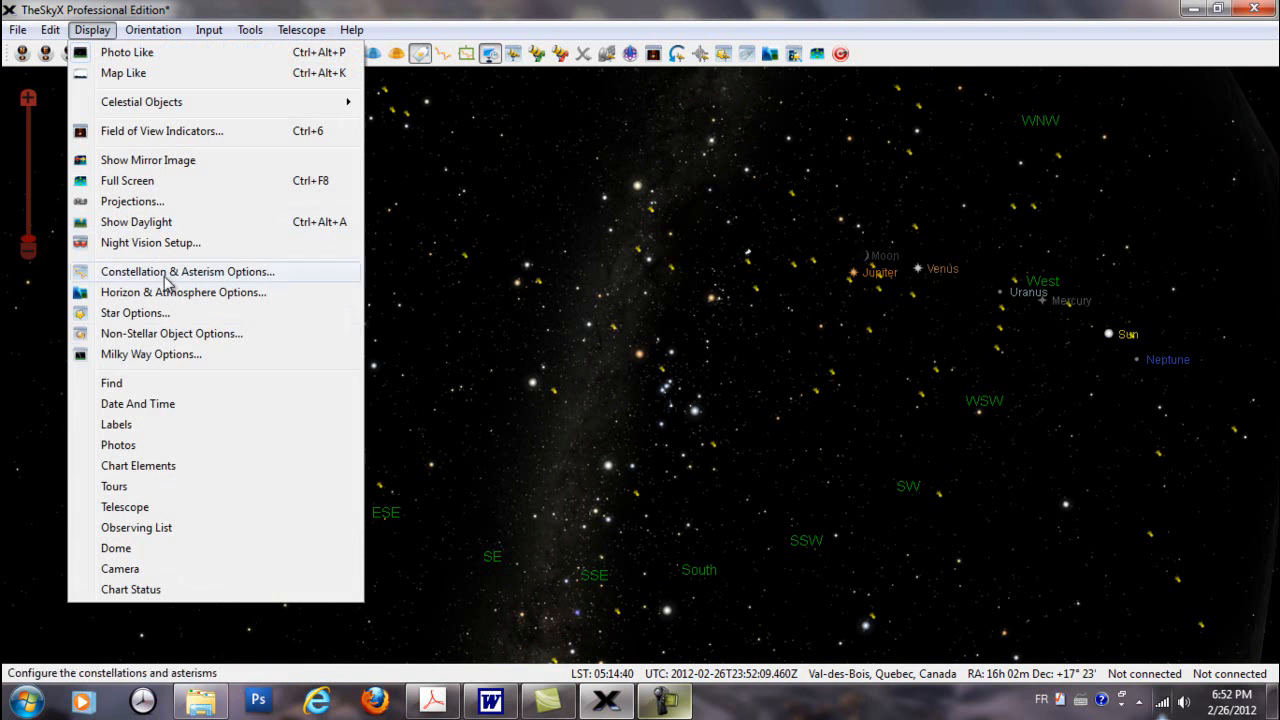
{"action": "left_click", "coordinate": [140, 203]}
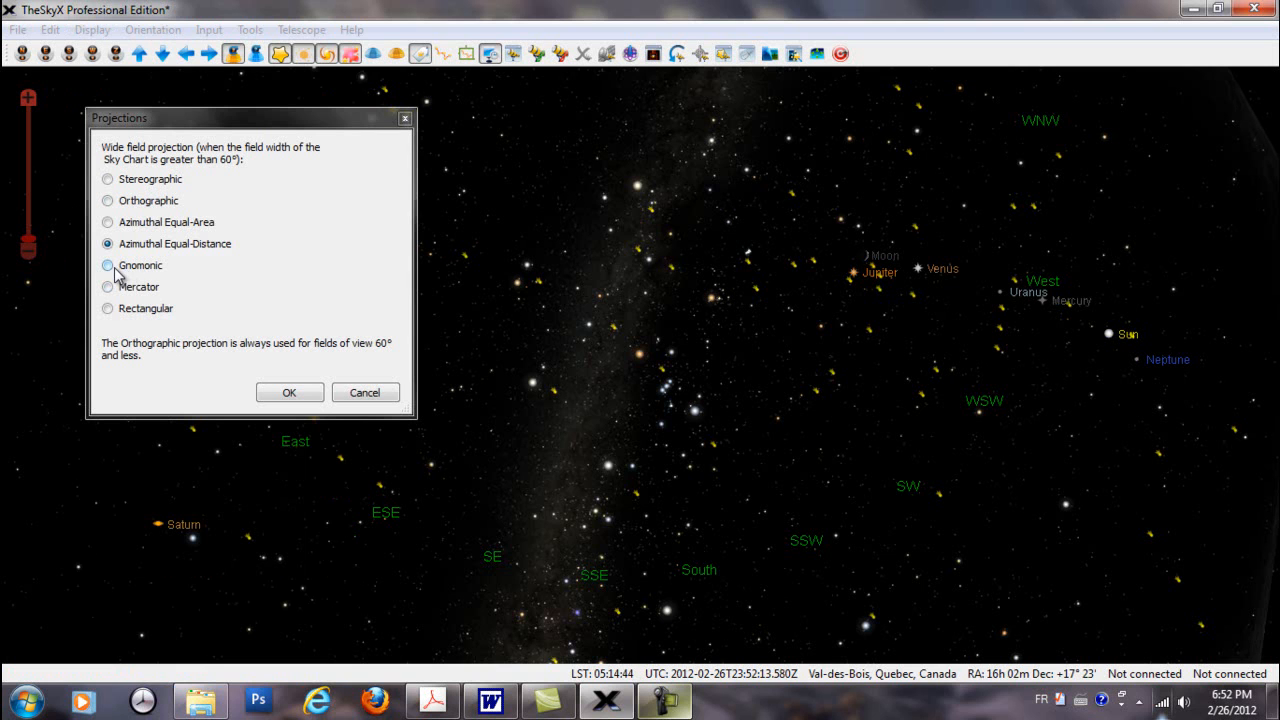
{"action": "left_click", "coordinate": [109, 266]}
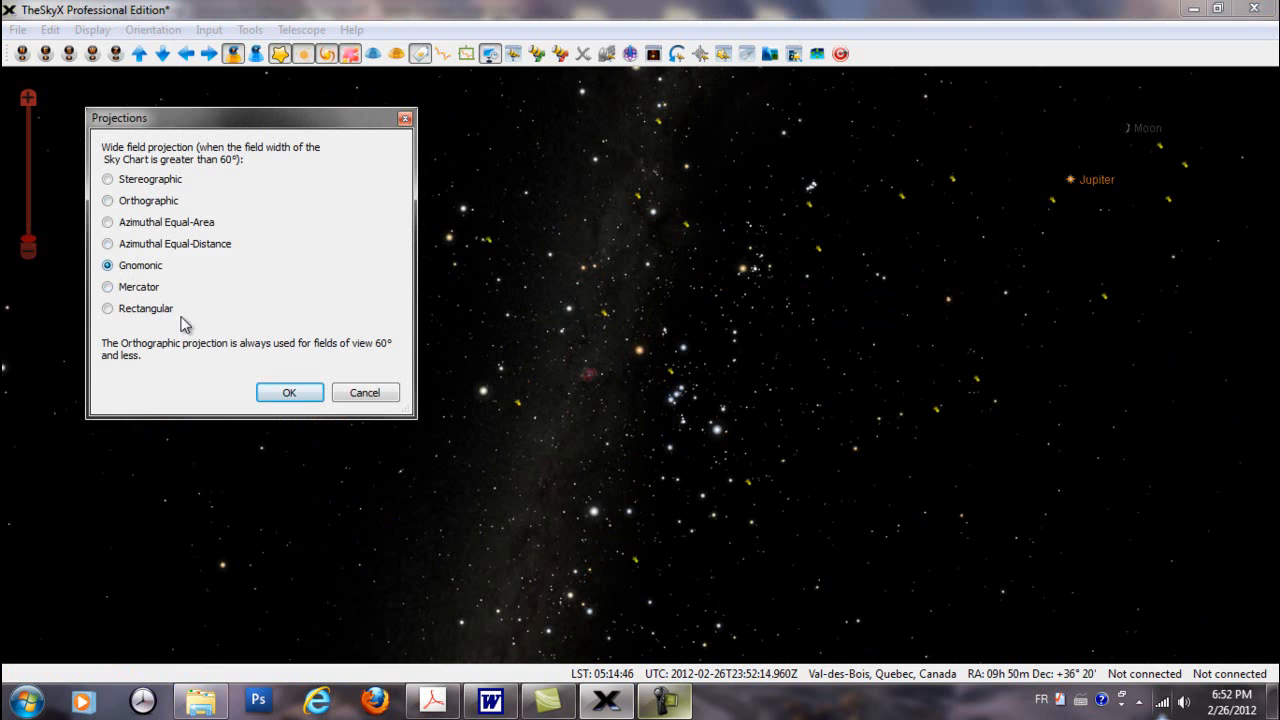
{"action": "left_click", "coordinate": [289, 392]}
Examine the gnomonic chart by panning around Orion and zooming in and out on the surrounding stars and nebulae
{"action": "left_click_drag", "start_coordinate": [665, 345], "coordinate": [559, 340]}
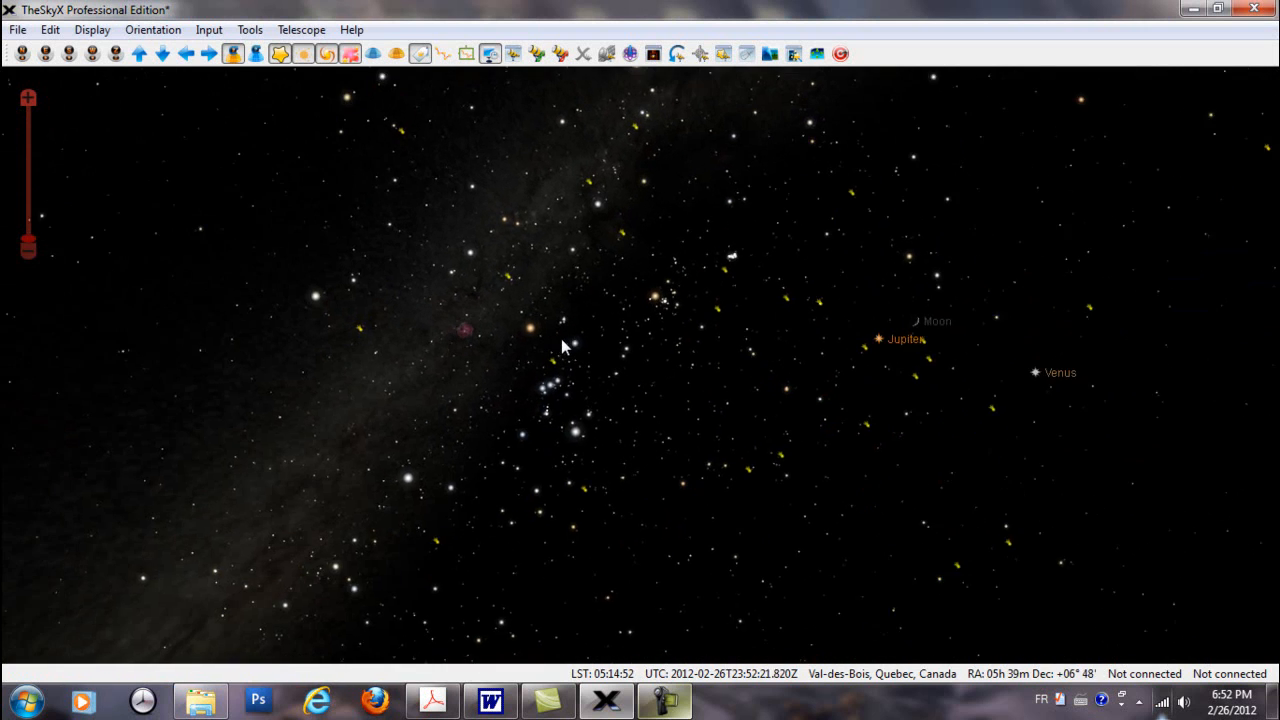
{"action": "scroll", "coordinate": [591, 366], "scroll_direction": "up", "scroll_amount": 3}
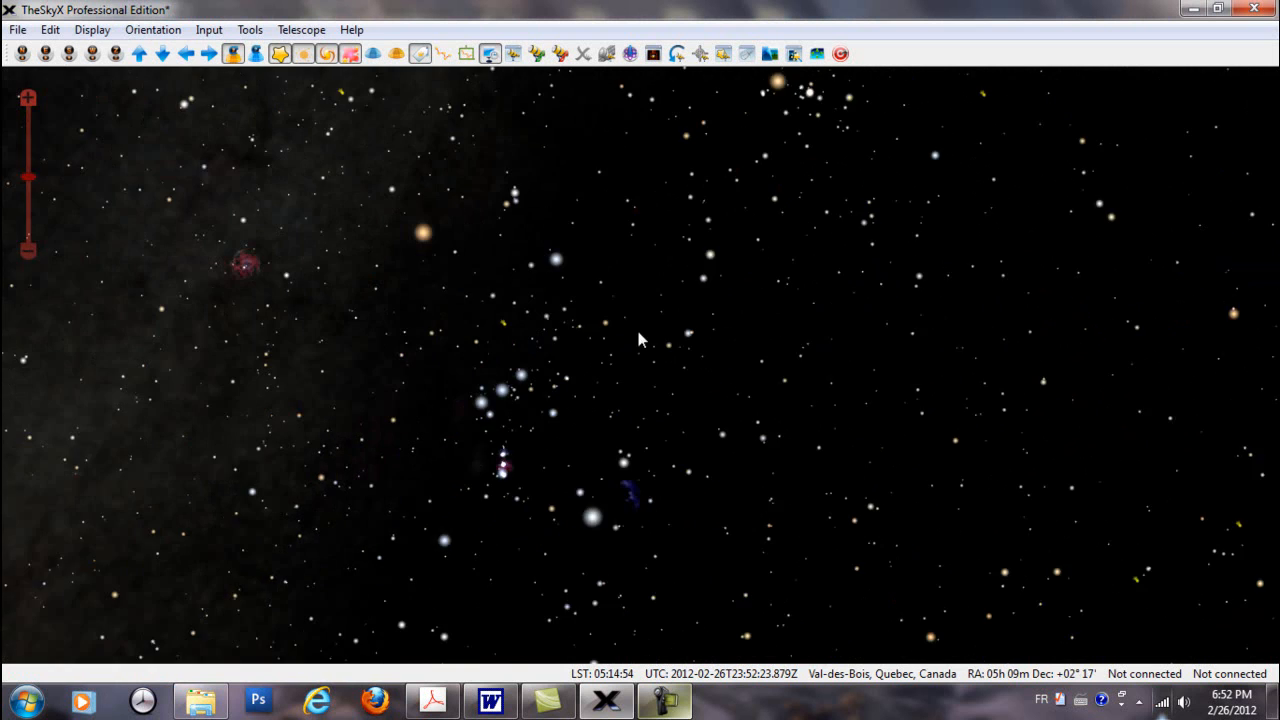
{"action": "scroll", "coordinate": [677, 341], "scroll_direction": "up", "scroll_amount": 3}
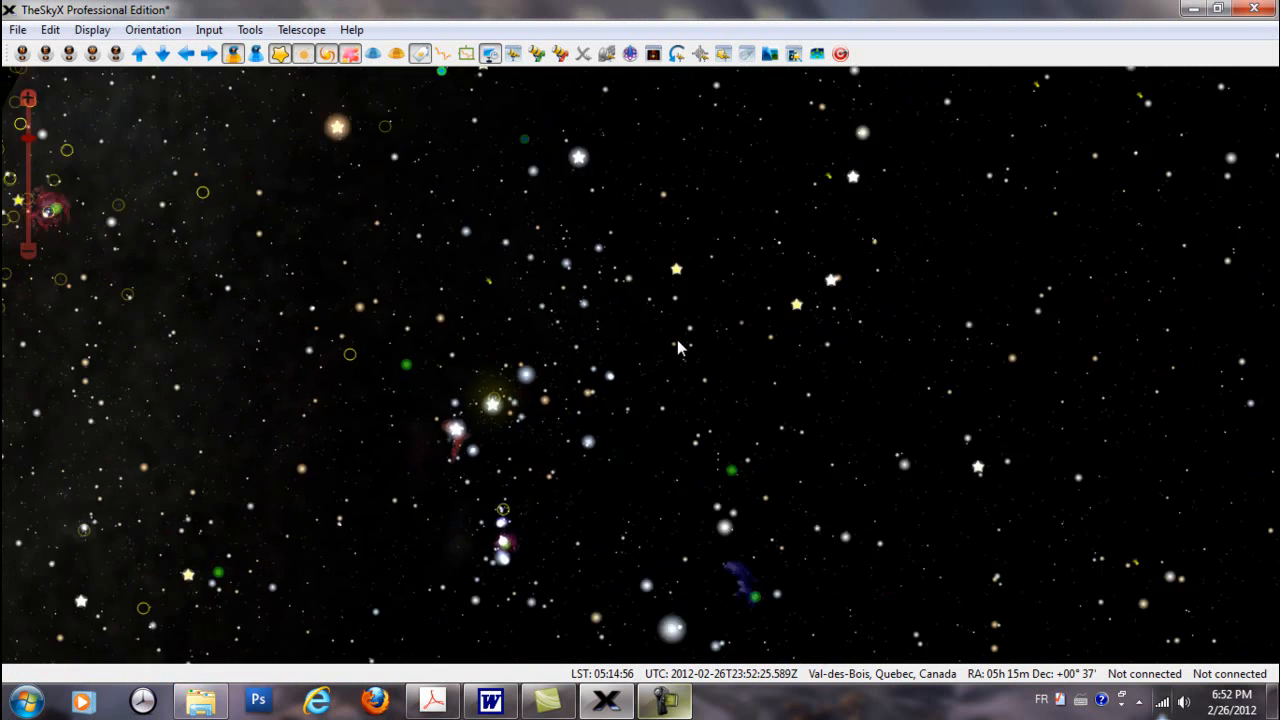
{"action": "scroll", "coordinate": [677, 339], "scroll_direction": "down", "scroll_amount": 5}
{"action": "left_click_drag", "start_coordinate": [732, 230], "coordinate": [742, 298]}
{"action": "left_click_drag", "start_coordinate": [617, 403], "coordinate": [656, 267]}
{"action": "scroll", "coordinate": [619, 434], "scroll_direction": "up", "scroll_amount": 2}
{"action": "scroll", "coordinate": [642, 283], "scroll_direction": "up", "scroll_amount": 1}
{"action": "scroll", "coordinate": [643, 287], "scroll_direction": "up", "scroll_amount": 1}
{"action": "scroll", "coordinate": [643, 287], "scroll_direction": "down", "scroll_amount": 4}
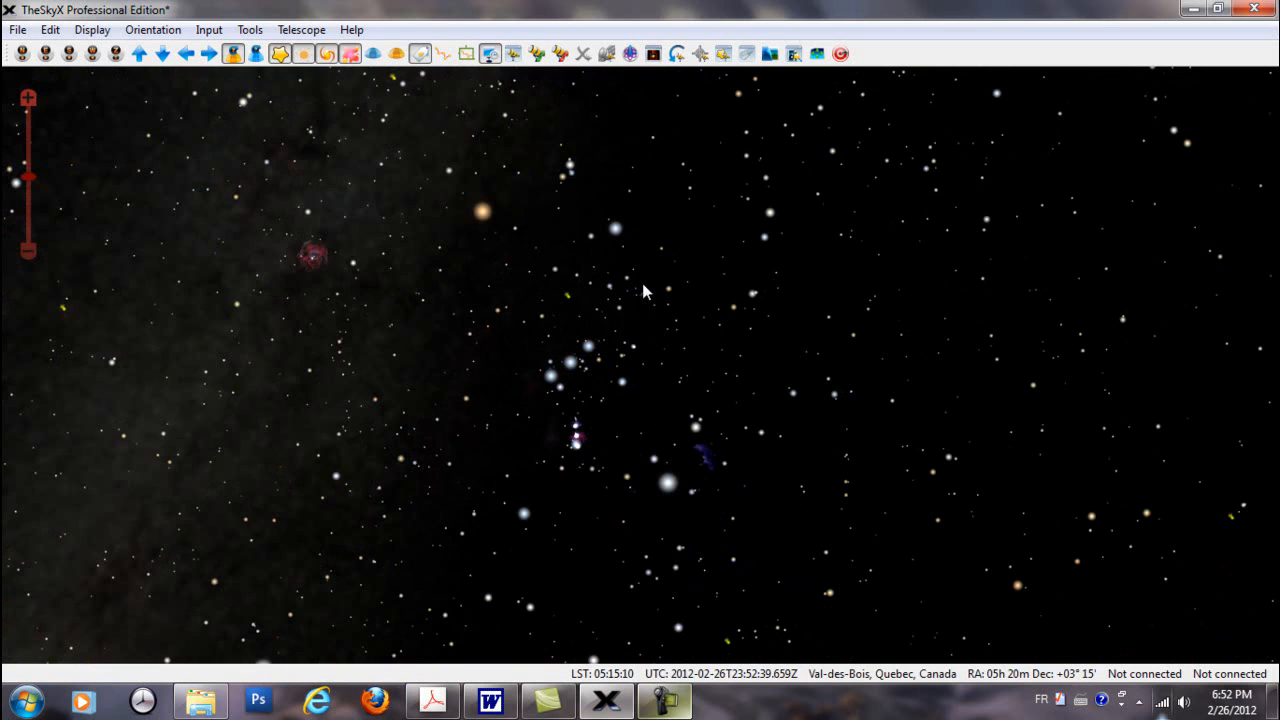
Set the wide-field projection to Mercator
{"action": "left_click", "coordinate": [92, 30]}
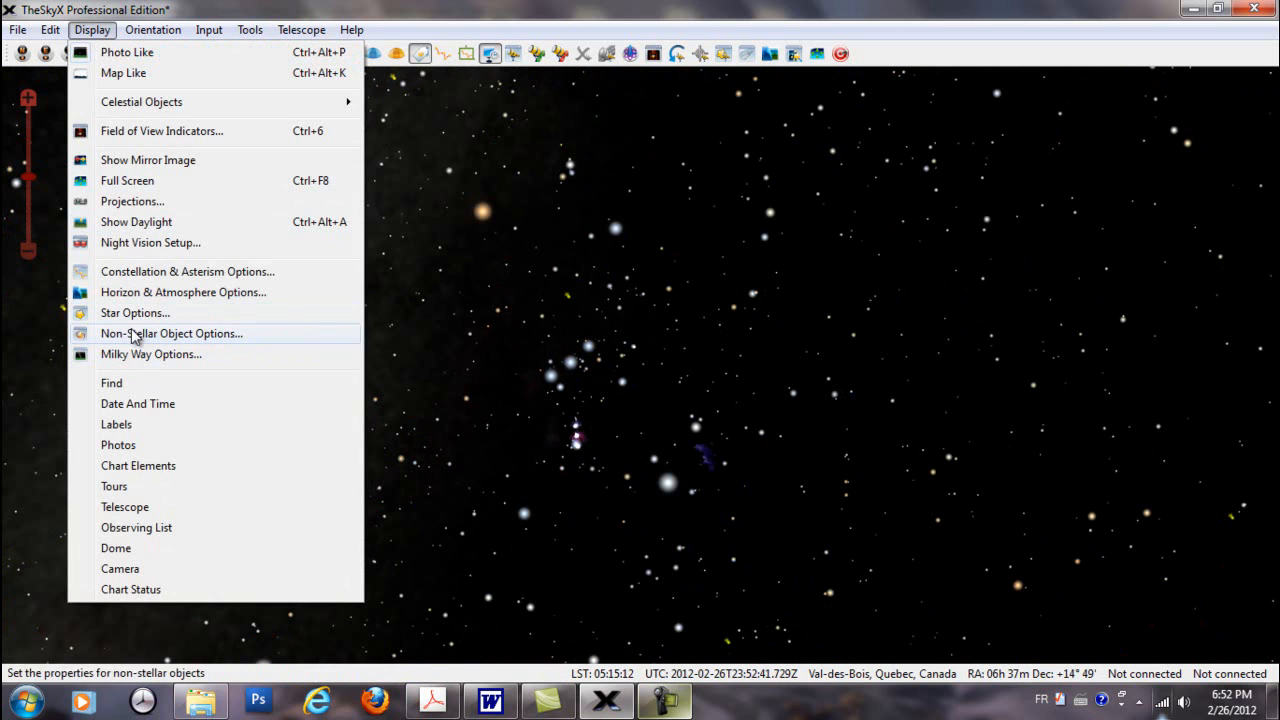
{"action": "left_click", "coordinate": [127, 204]}
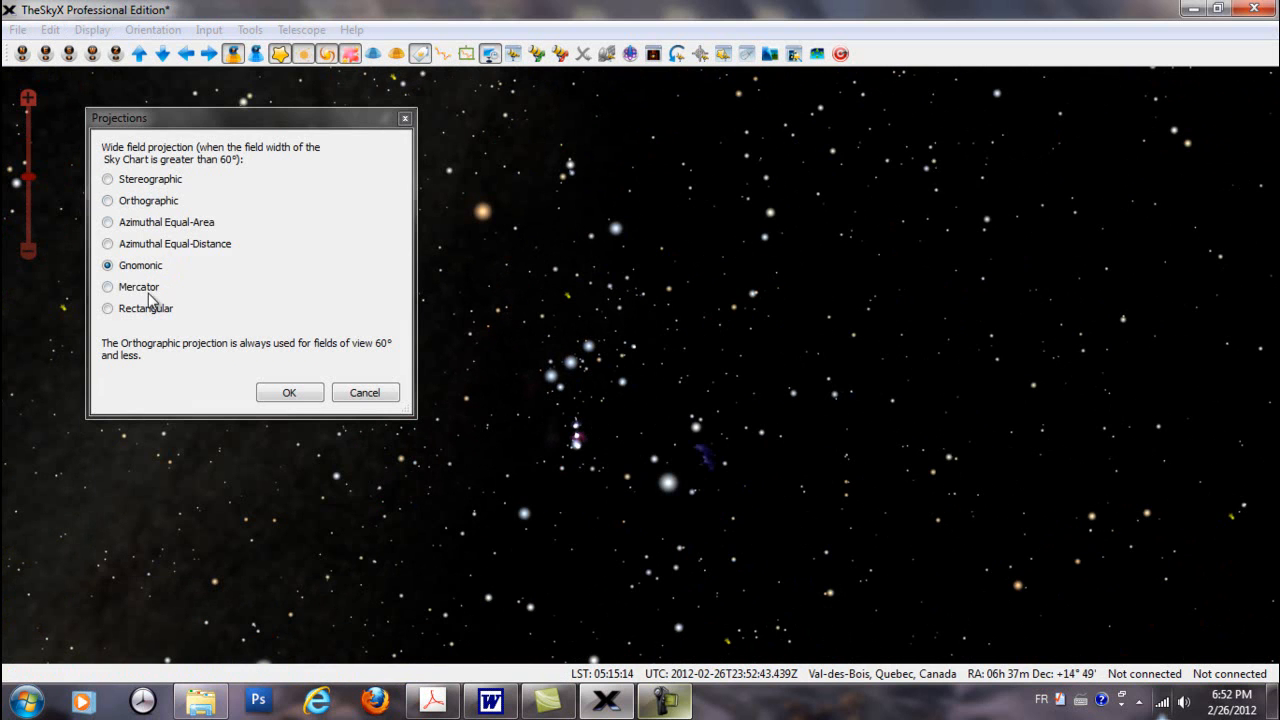
{"action": "left_click", "coordinate": [109, 288]}
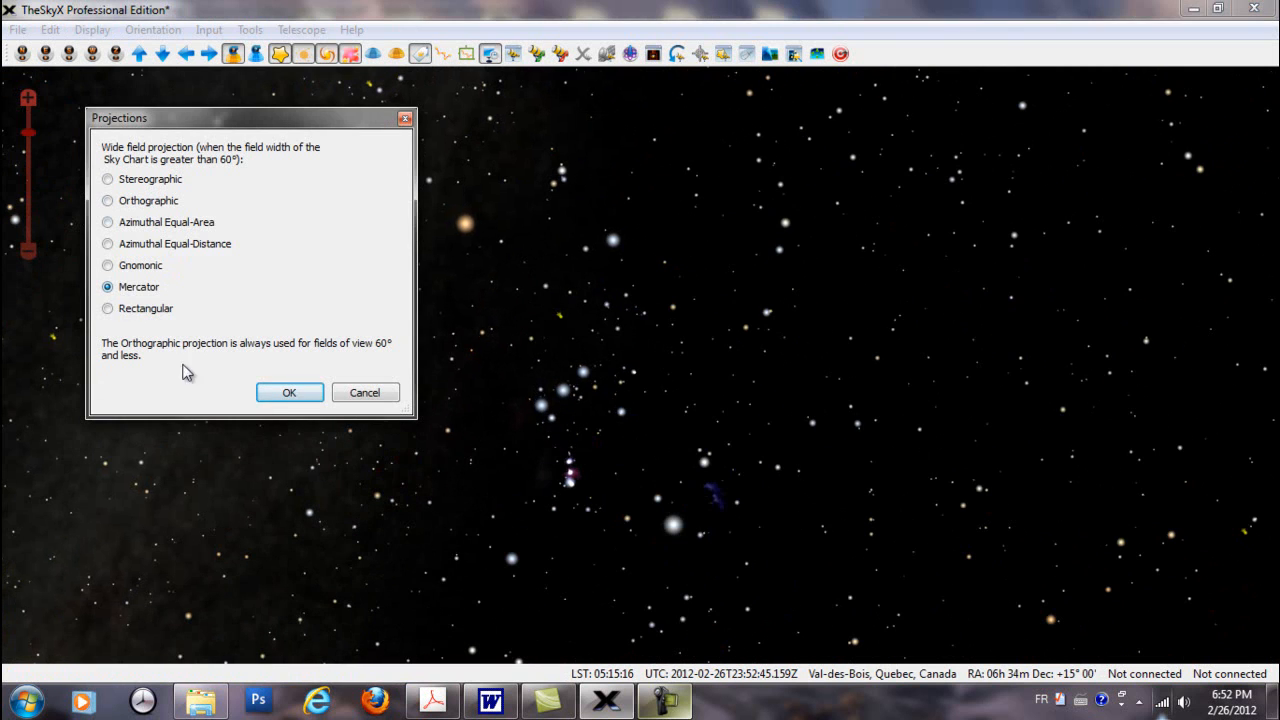
{"action": "left_click", "coordinate": [280, 392]}
Examine the Mercator chart at its widest field and view the object information for star HIP 100295 above the NNW marker
{"action": "scroll", "coordinate": [667, 391], "scroll_direction": "down", "scroll_amount": 5}
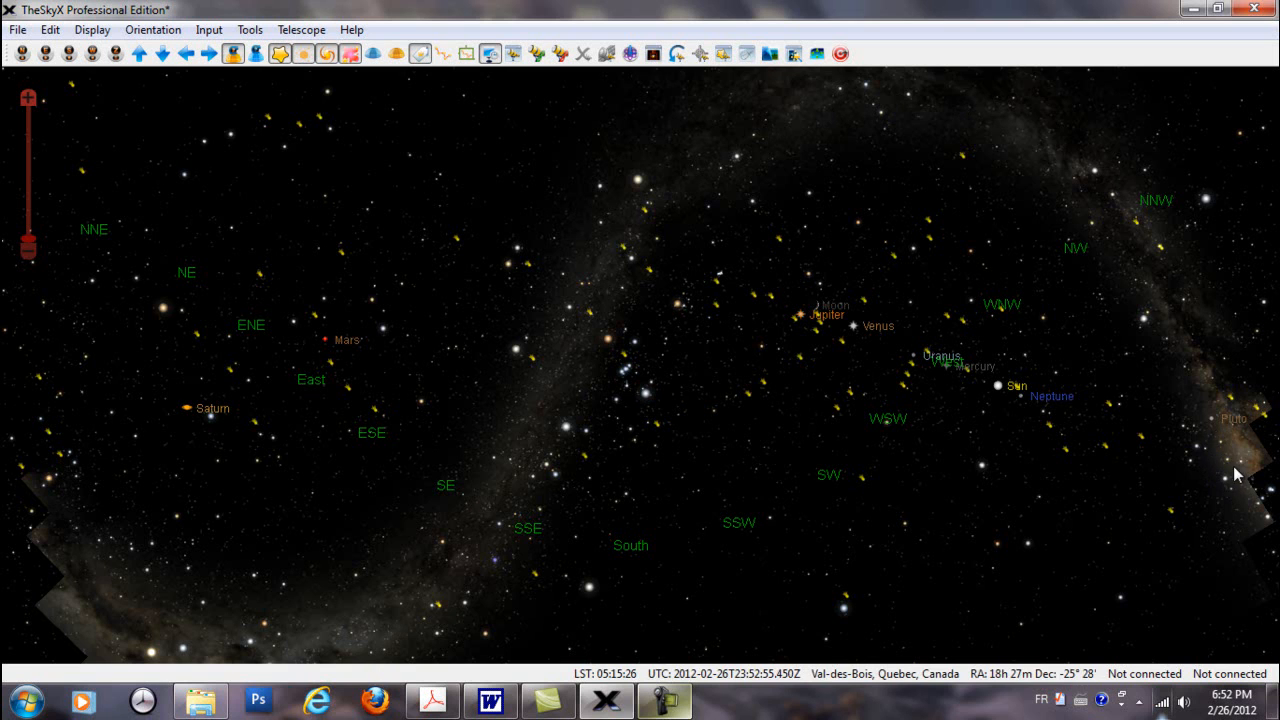
{"action": "mouse_move", "coordinate": [1236, 474]}
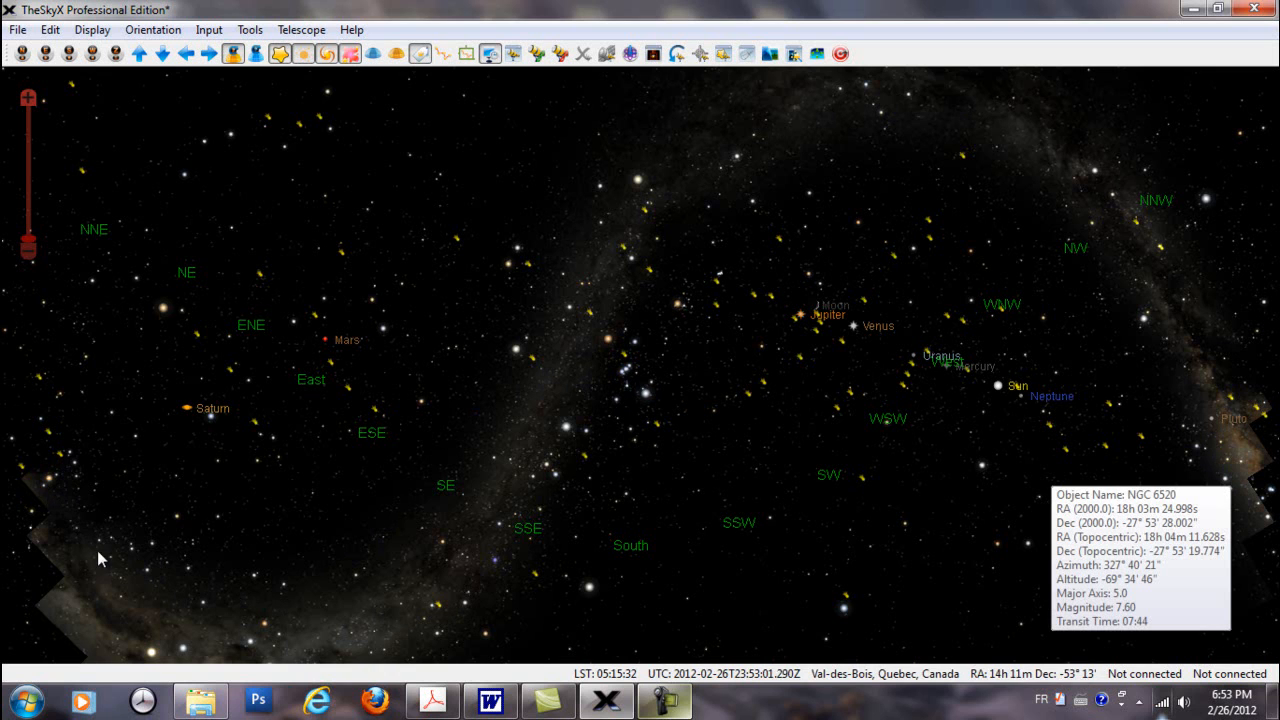
{"action": "left_click", "coordinate": [1137, 123]}
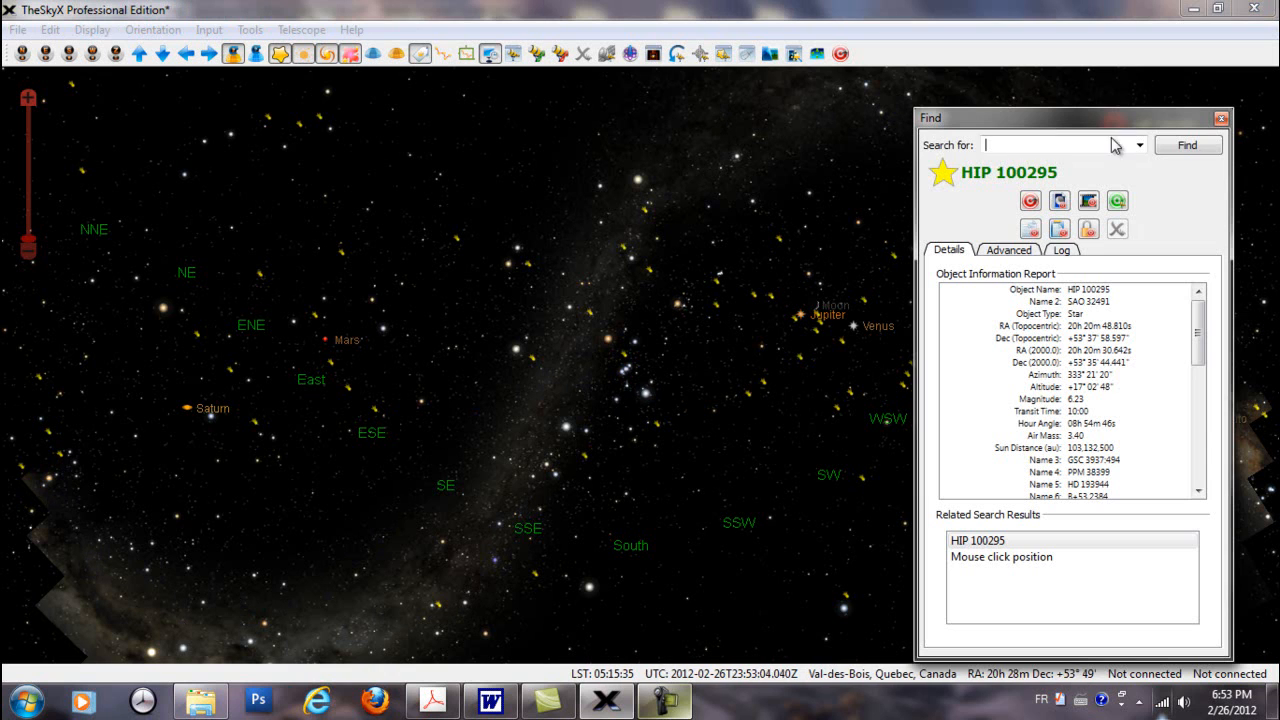
{"action": "left_click", "coordinate": [1221, 118]}
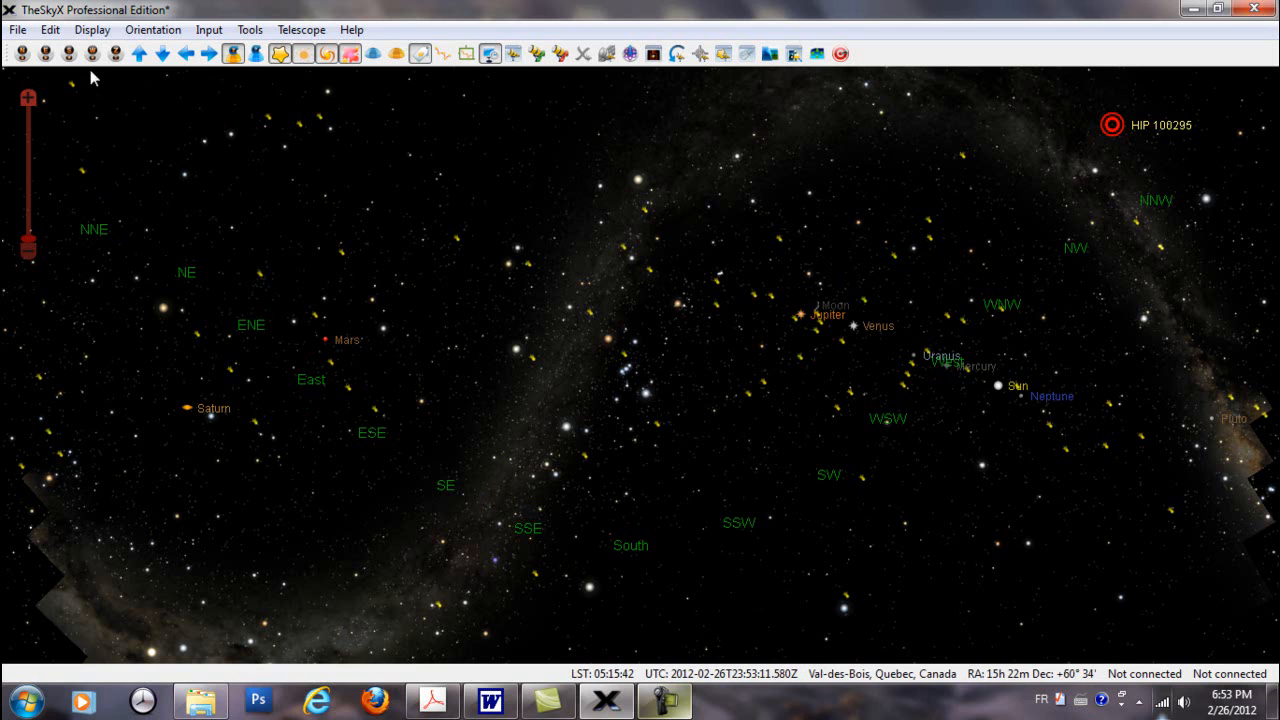
Set the wide-field projection to Rectangular
{"action": "left_click", "coordinate": [92, 29]}
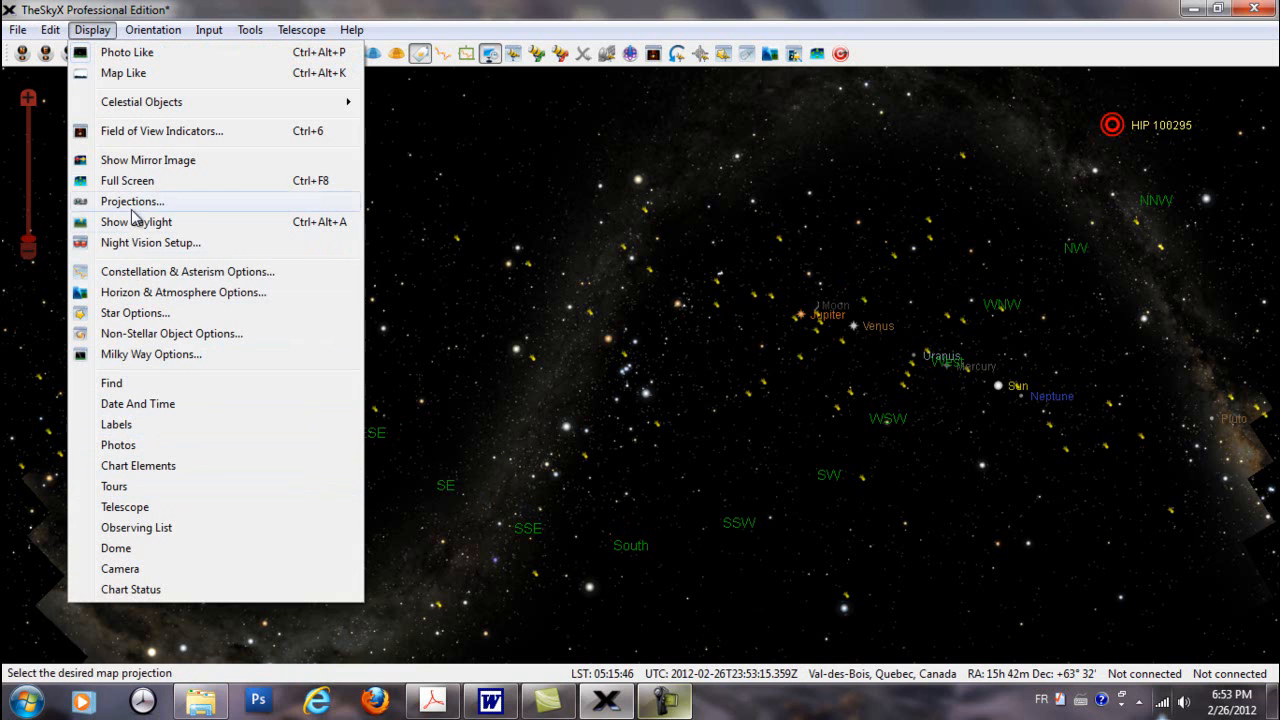
{"action": "left_click", "coordinate": [133, 202]}
{"action": "left_click", "coordinate": [108, 309]}
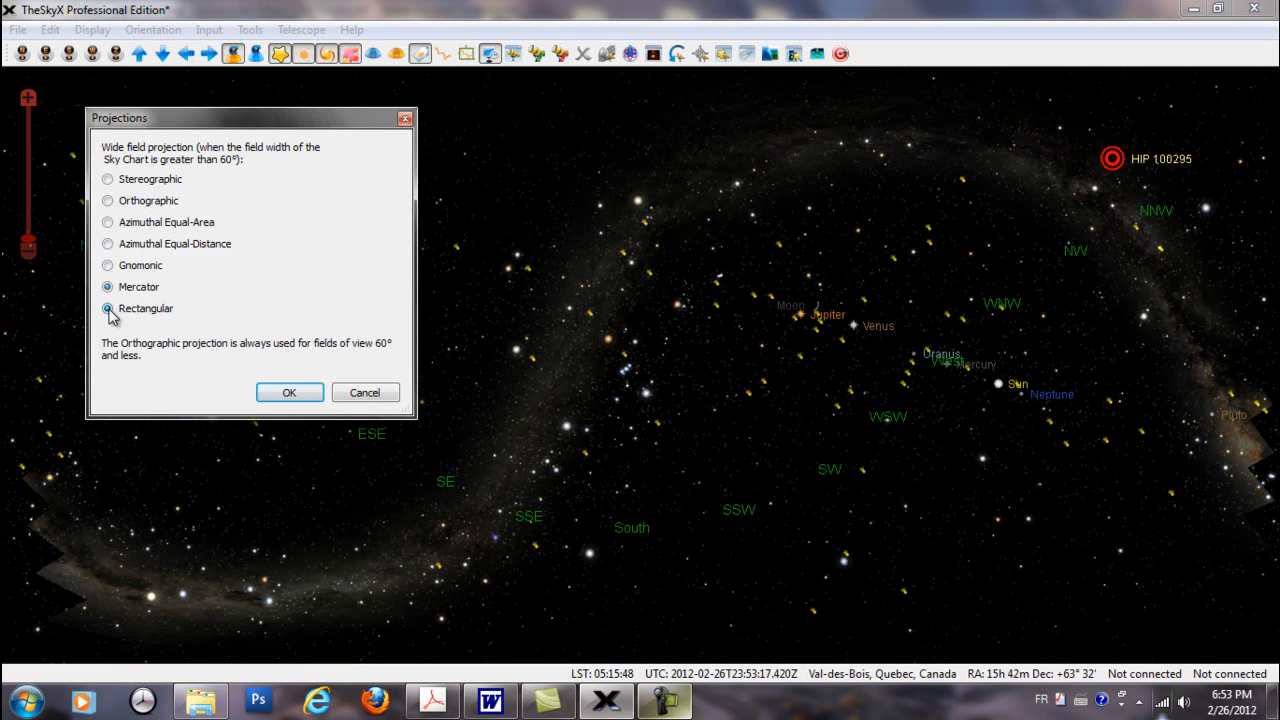
{"action": "left_click", "coordinate": [287, 392]}
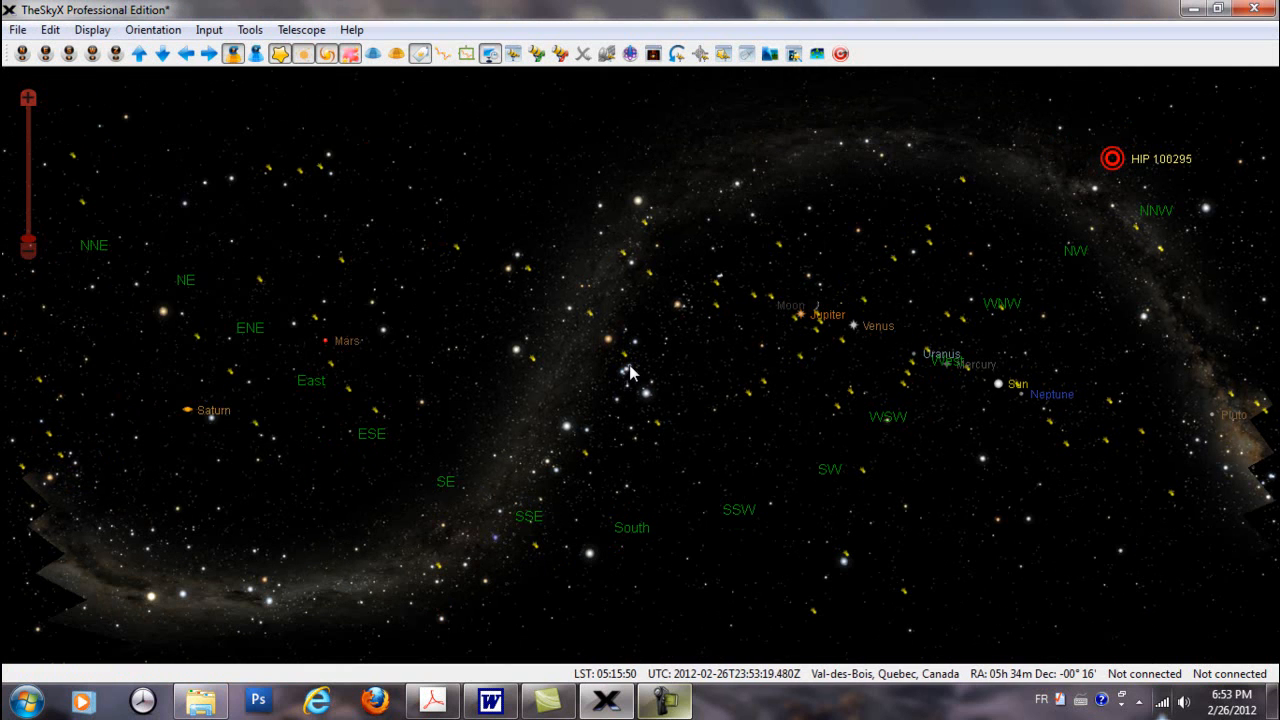
Examine the rectangular chart by zooming in and out around Orion and panning the full-sky view in several directions
{"action": "scroll", "coordinate": [572, 269], "scroll_direction": "up", "scroll_amount": 5}
{"action": "scroll", "coordinate": [573, 278], "scroll_direction": "down", "scroll_amount": 5}
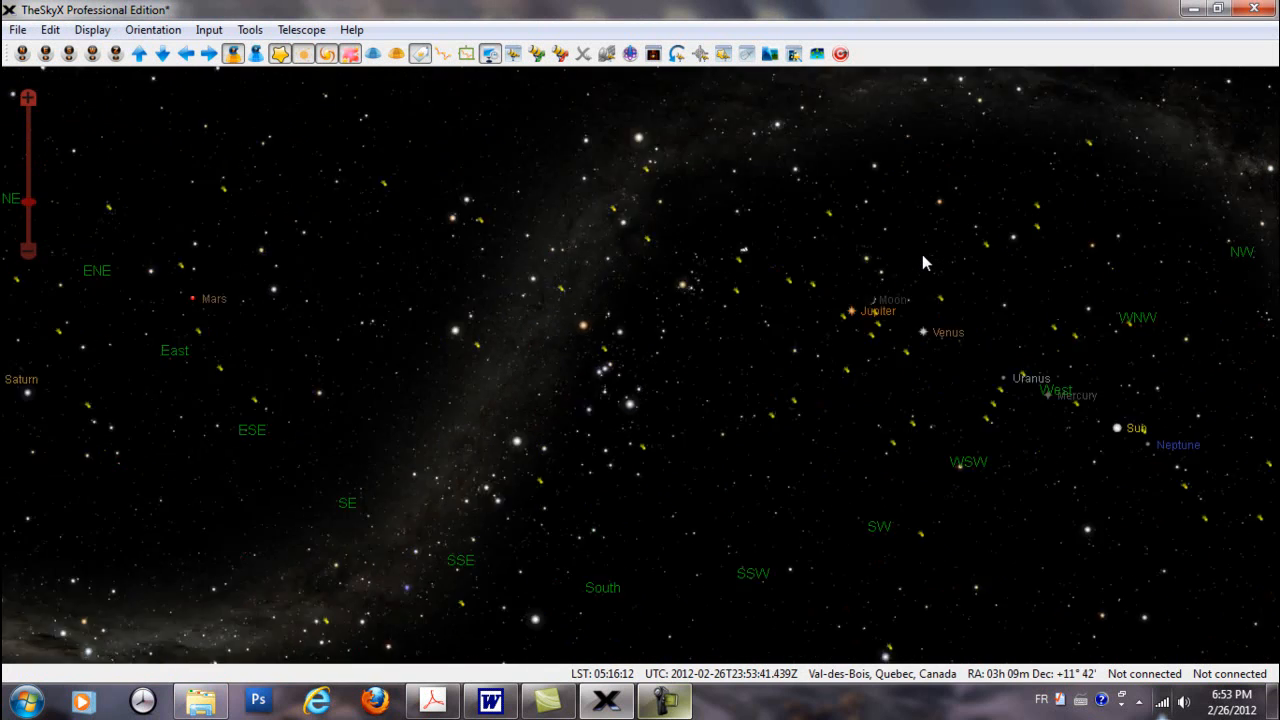
{"action": "scroll", "coordinate": [922, 262], "scroll_direction": "down", "scroll_amount": 3}
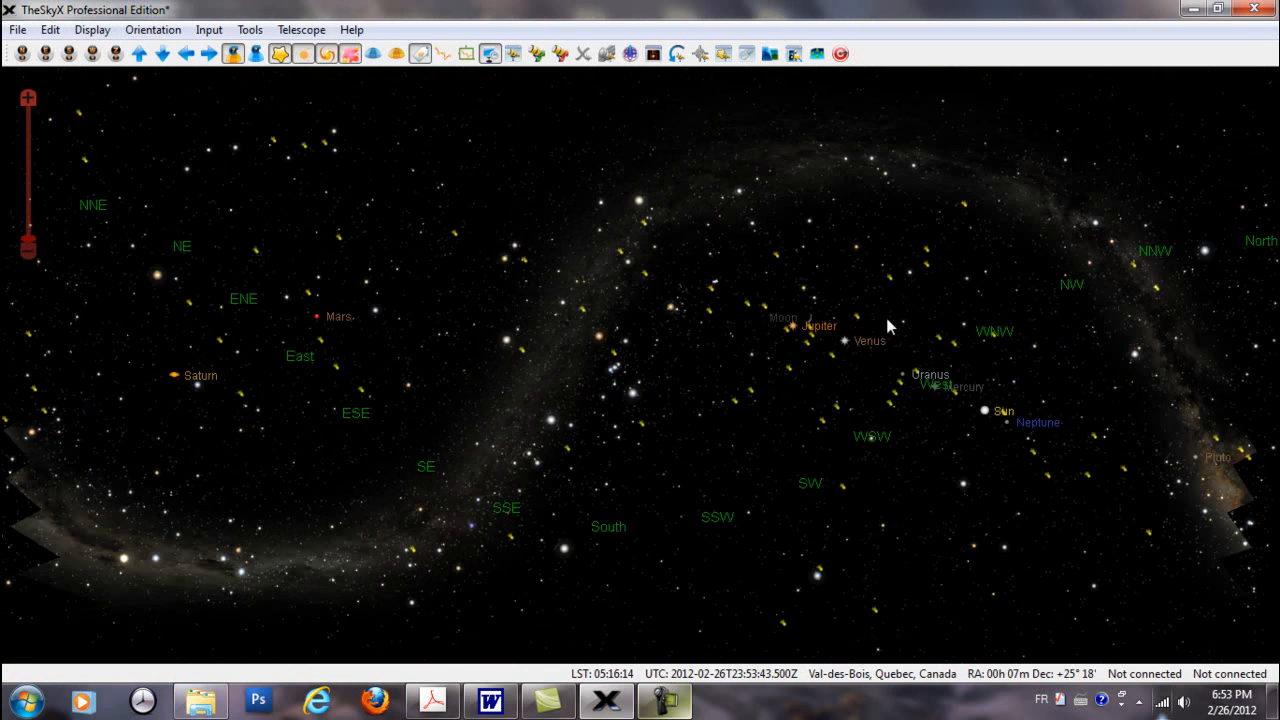
{"action": "left_click_drag", "start_coordinate": [890, 297], "coordinate": [944, 304]}
{"action": "left_click_drag", "start_coordinate": [726, 307], "coordinate": [778, 411]}
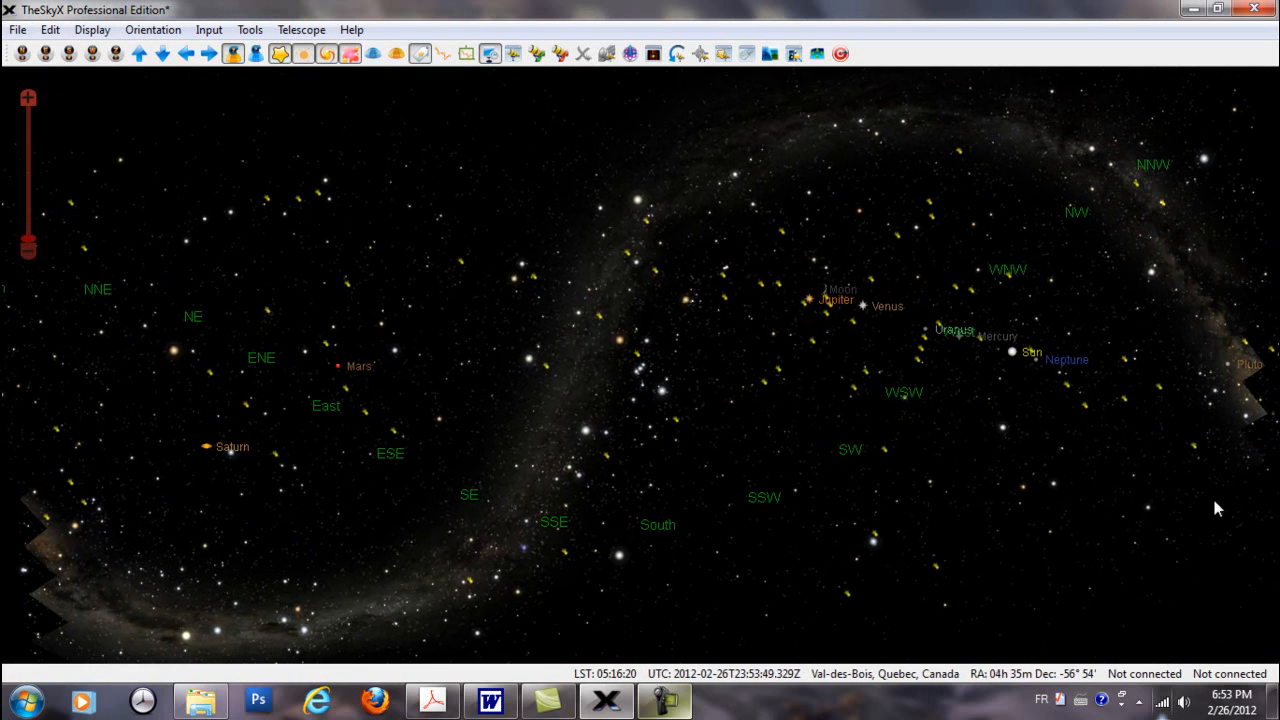
{"action": "left_click_drag", "start_coordinate": [1032, 204], "coordinate": [1066, 275]}
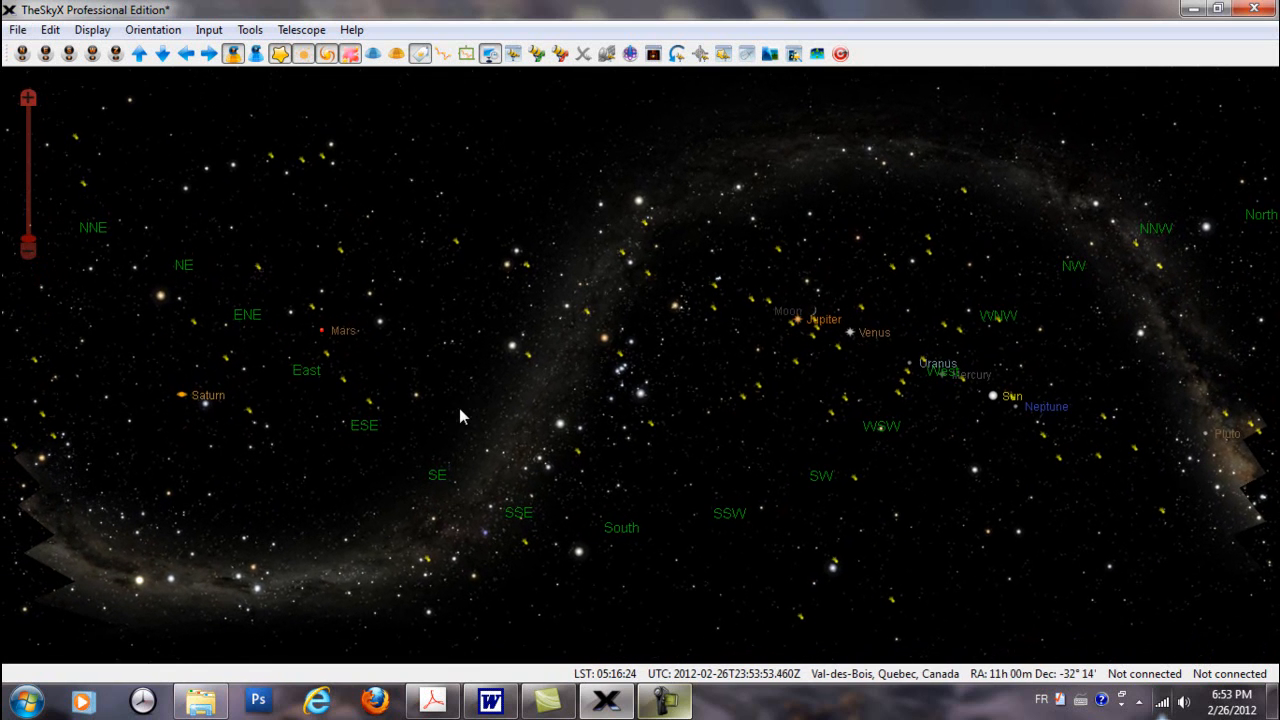
{"action": "scroll", "coordinate": [459, 408], "scroll_direction": "up", "scroll_amount": 3}
{"action": "scroll", "coordinate": [459, 416], "scroll_direction": "up", "scroll_amount": 2}
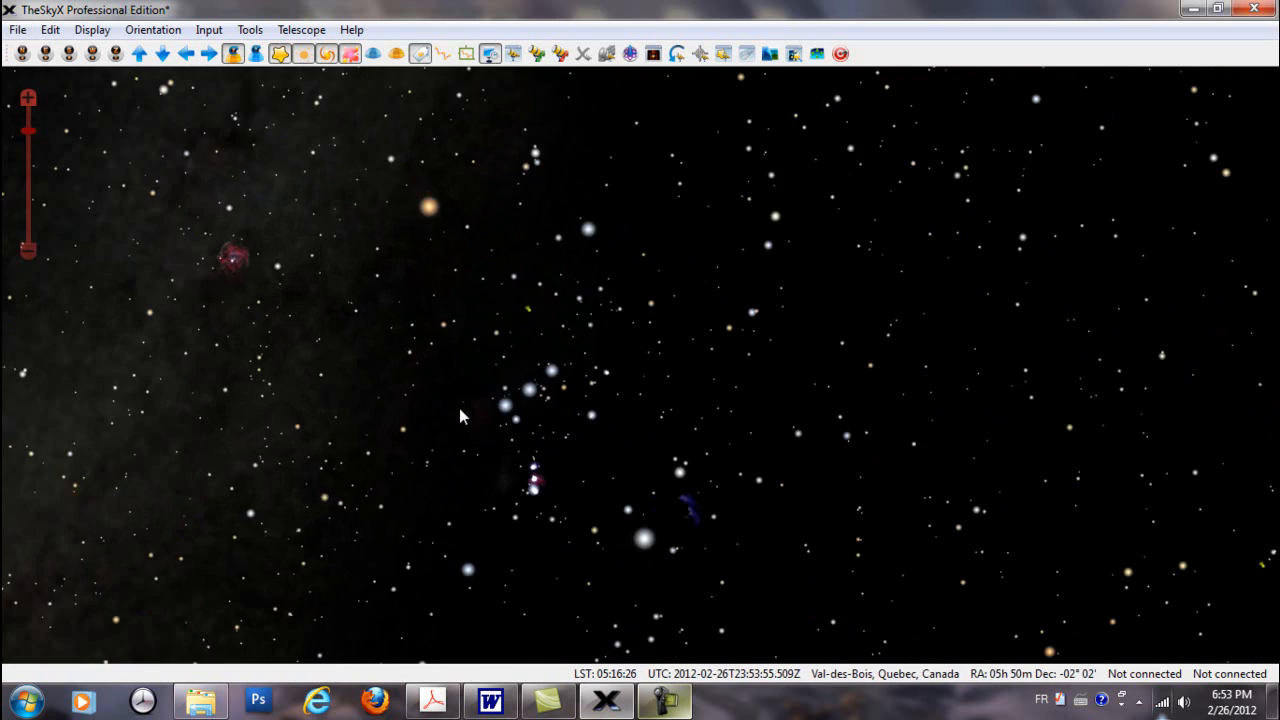
{"action": "scroll", "coordinate": [459, 416], "scroll_direction": "down", "scroll_amount": 3}
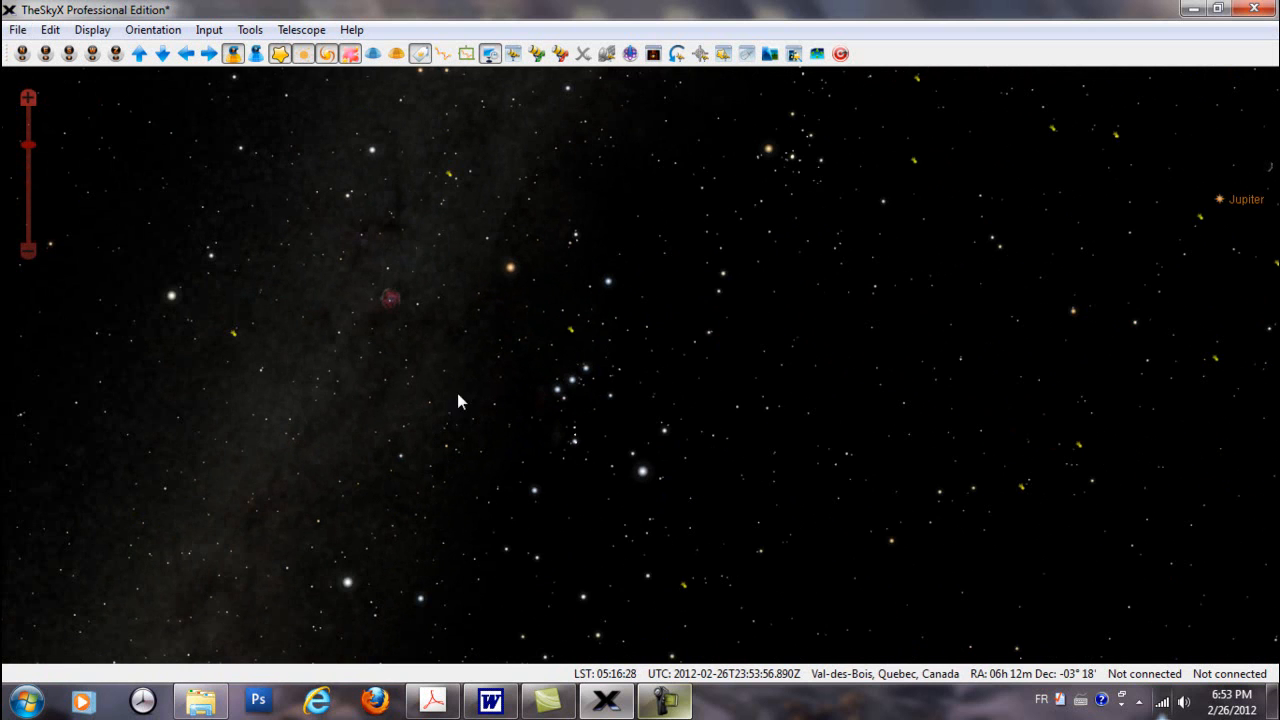
Set the wide-field projection back to Stereographic
{"action": "left_click", "coordinate": [92, 29]}
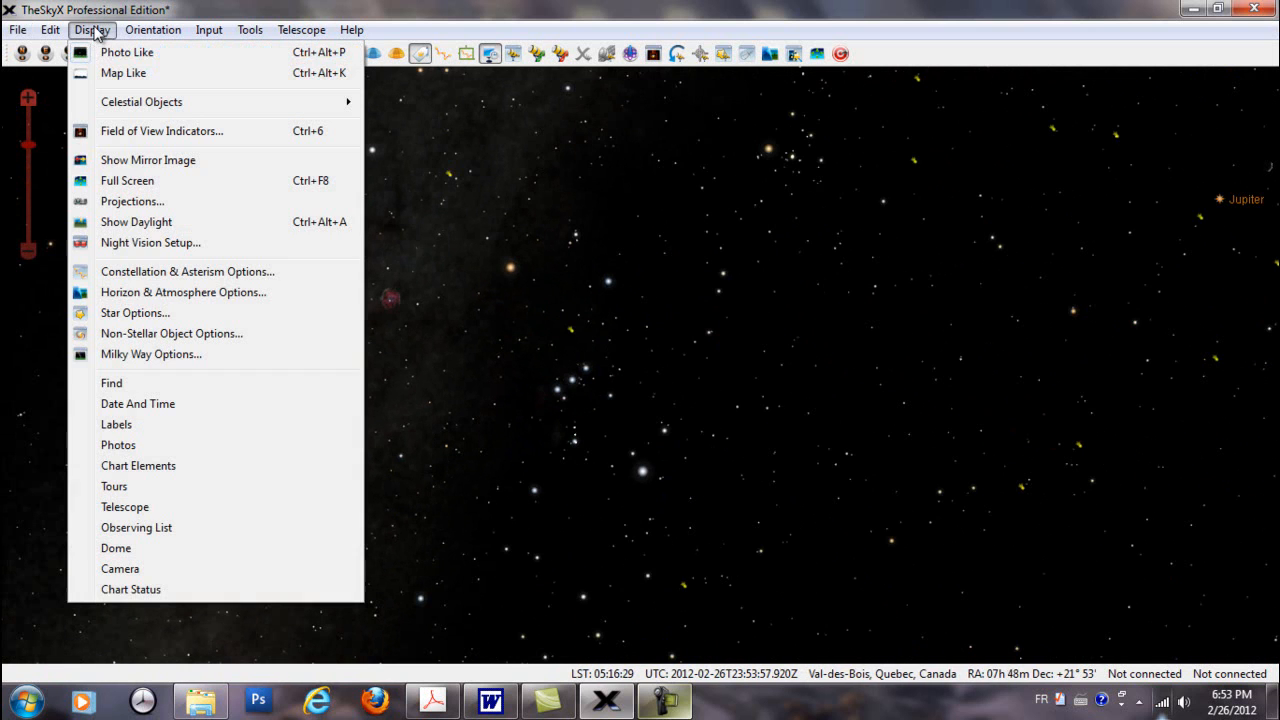
{"action": "left_click", "coordinate": [130, 201]}
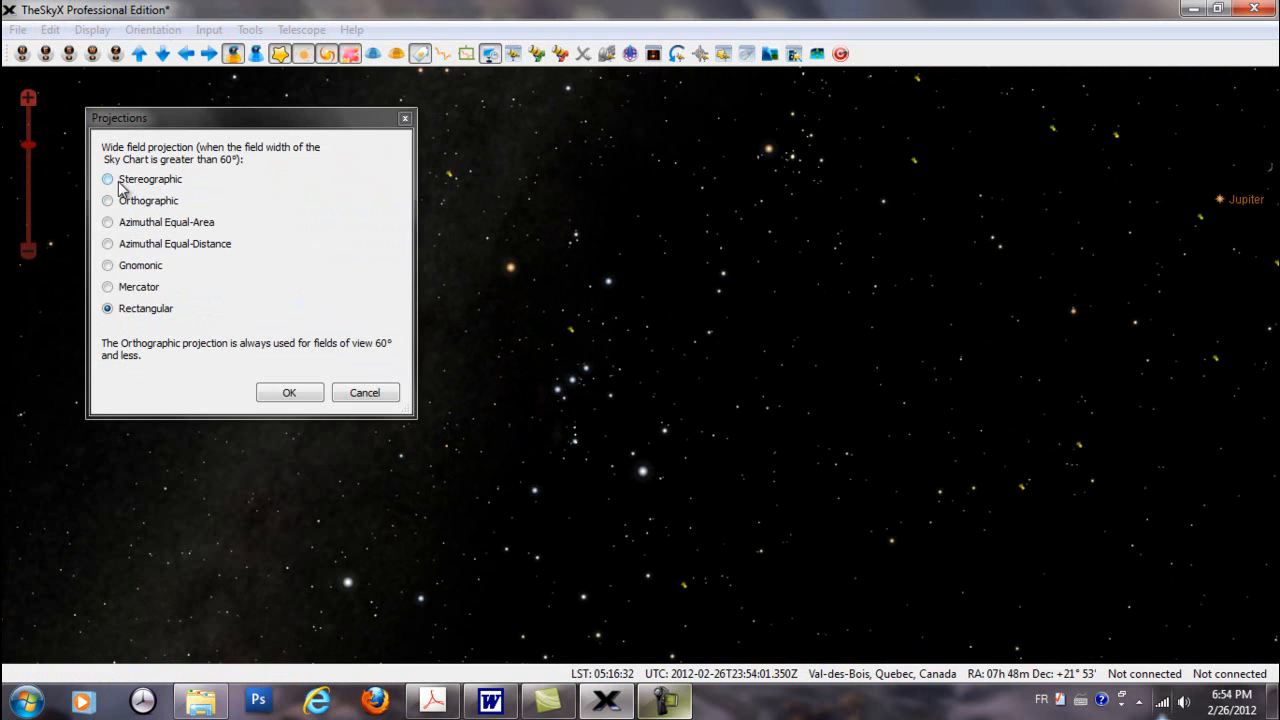
{"action": "left_click", "coordinate": [124, 180]}
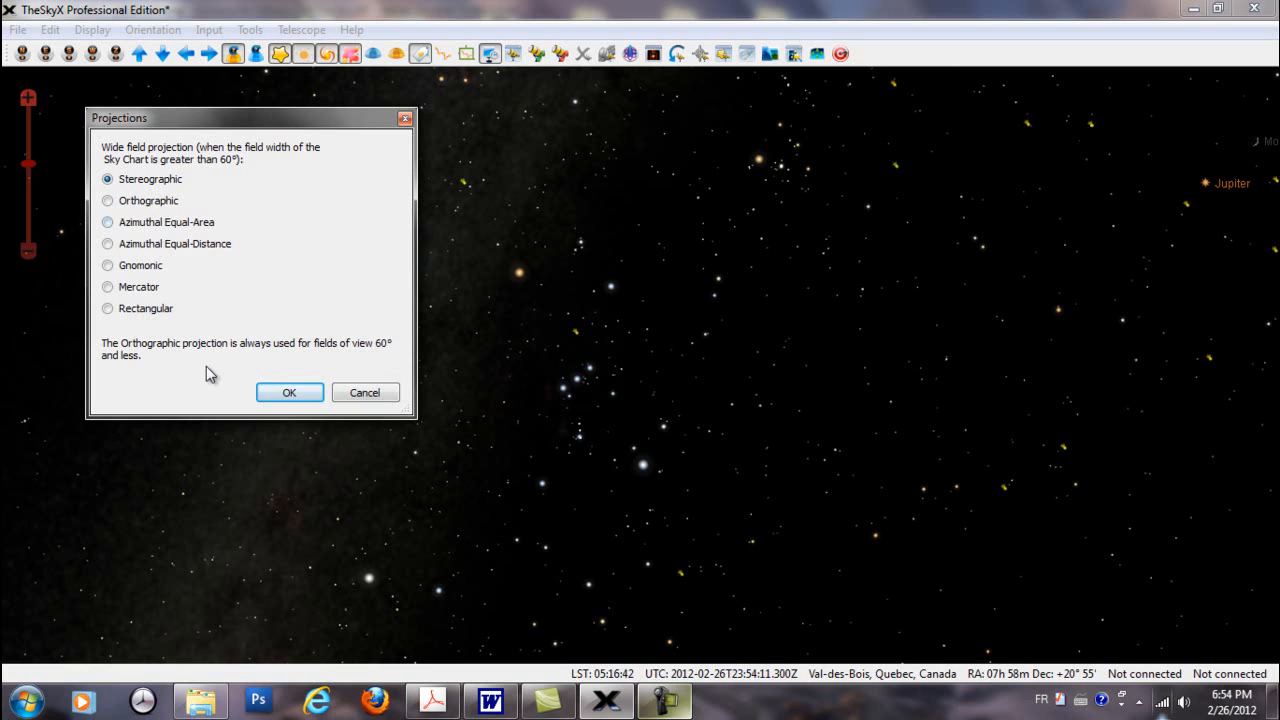
{"action": "left_click", "coordinate": [287, 393]}
Examine the stereographic chart by zooming out to the wide sky and back in toward Orion
{"action": "scroll", "coordinate": [437, 403], "scroll_direction": "down", "scroll_amount": 3}
{"action": "scroll", "coordinate": [437, 404], "scroll_direction": "down", "scroll_amount": 1}
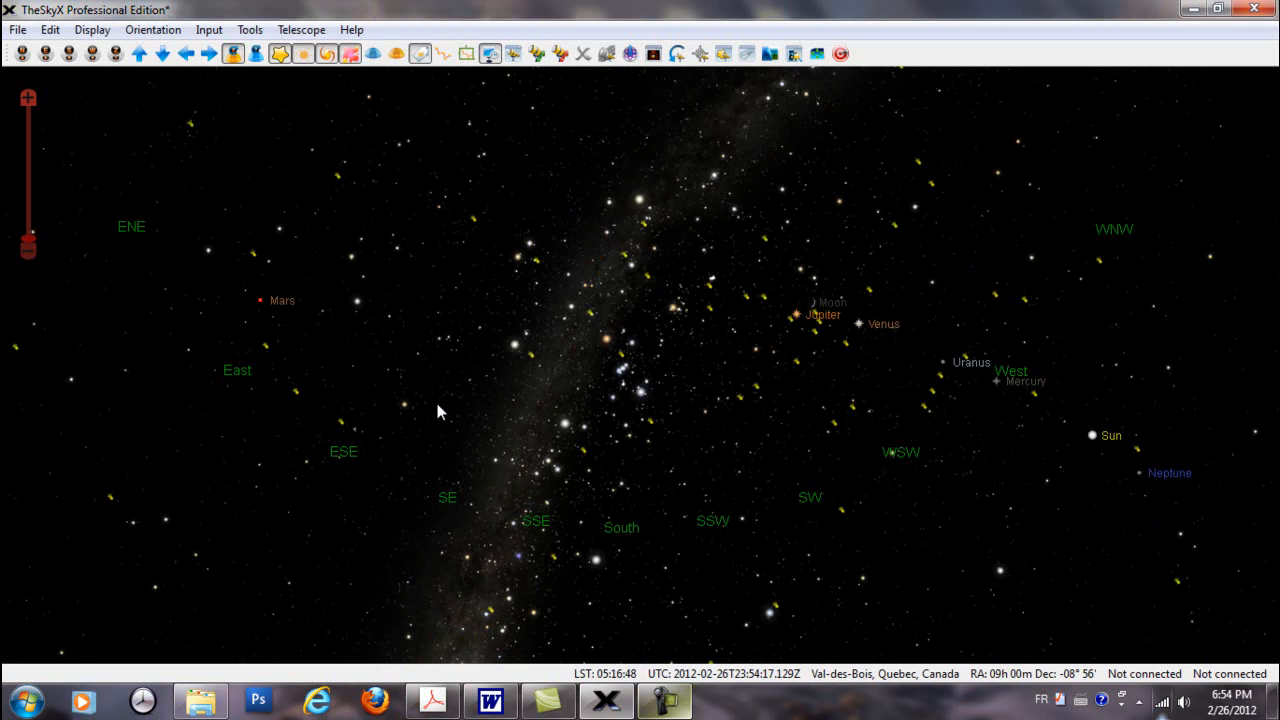
{"action": "scroll", "coordinate": [437, 404], "scroll_direction": "up", "scroll_amount": 2}
{"action": "scroll", "coordinate": [437, 404], "scroll_direction": "down", "scroll_amount": 2}
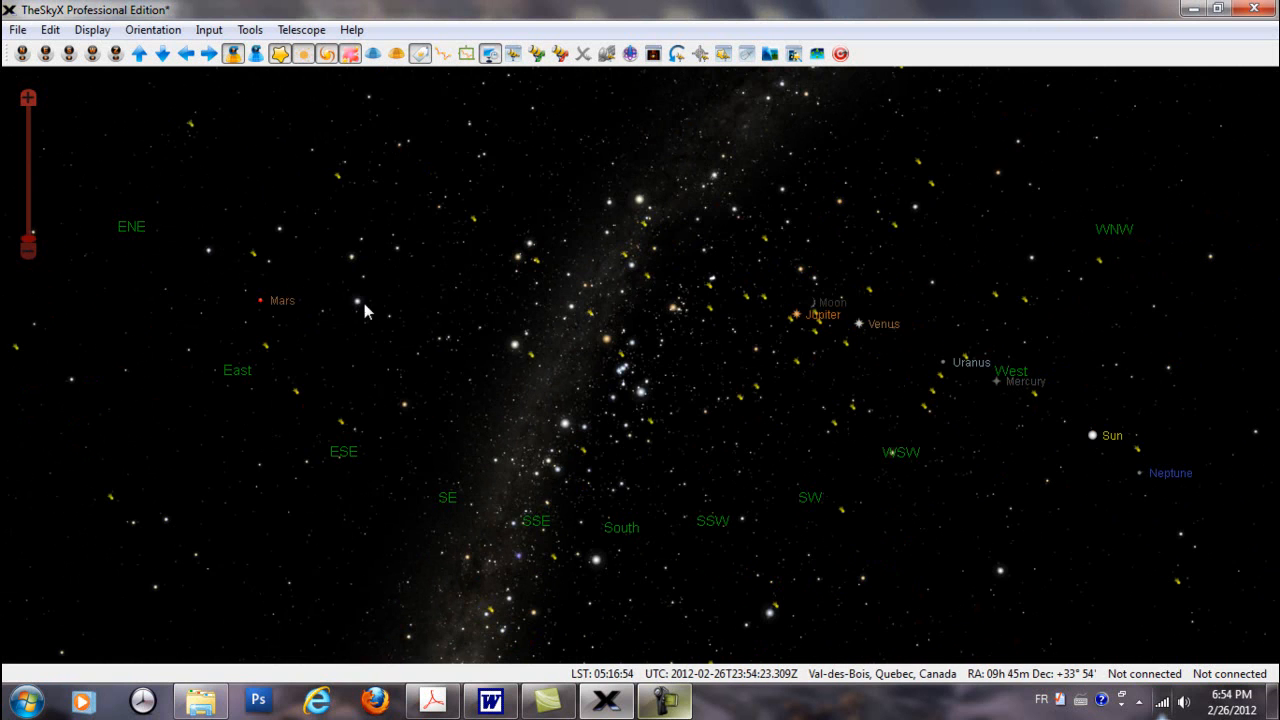
{"action": "scroll", "coordinate": [374, 395], "scroll_direction": "up", "scroll_amount": 3}
{"action": "scroll", "coordinate": [374, 392], "scroll_direction": "up", "scroll_amount": 1}
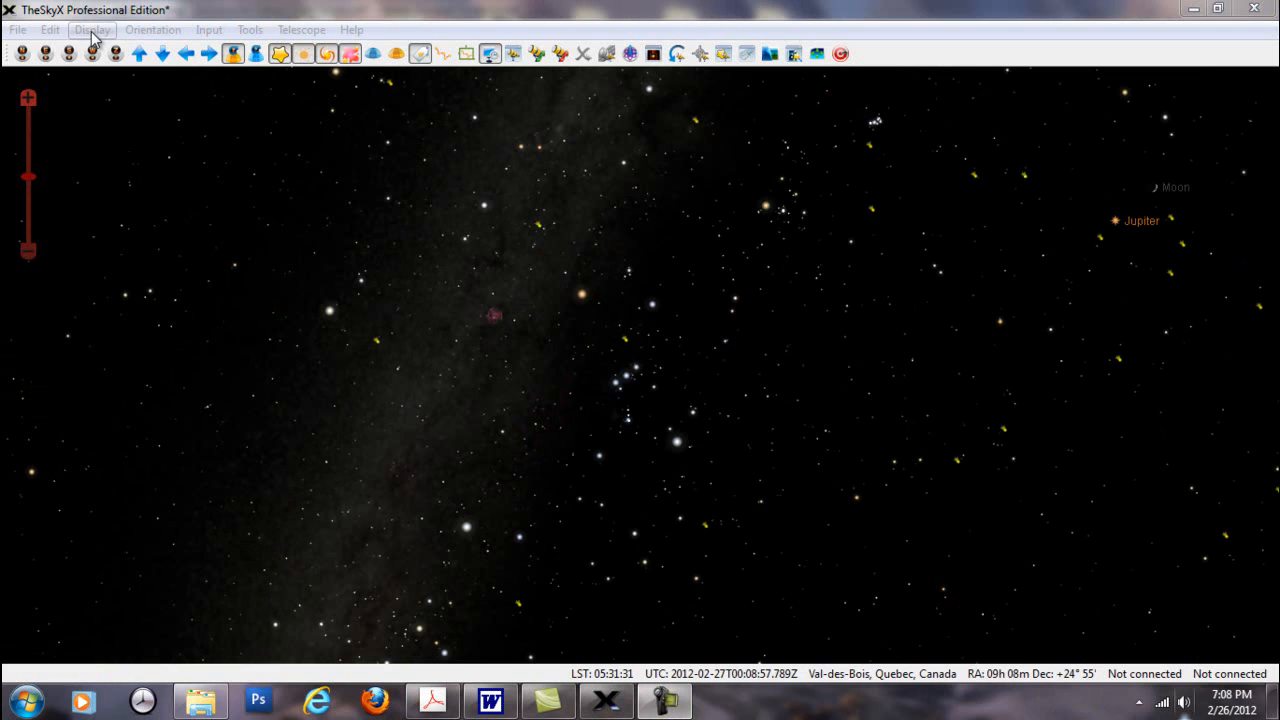
Preview the star chart in the Map Like style at wide and closer zoom, and return it to the Photo Like style
{"action": "left_click", "coordinate": [93, 32]}
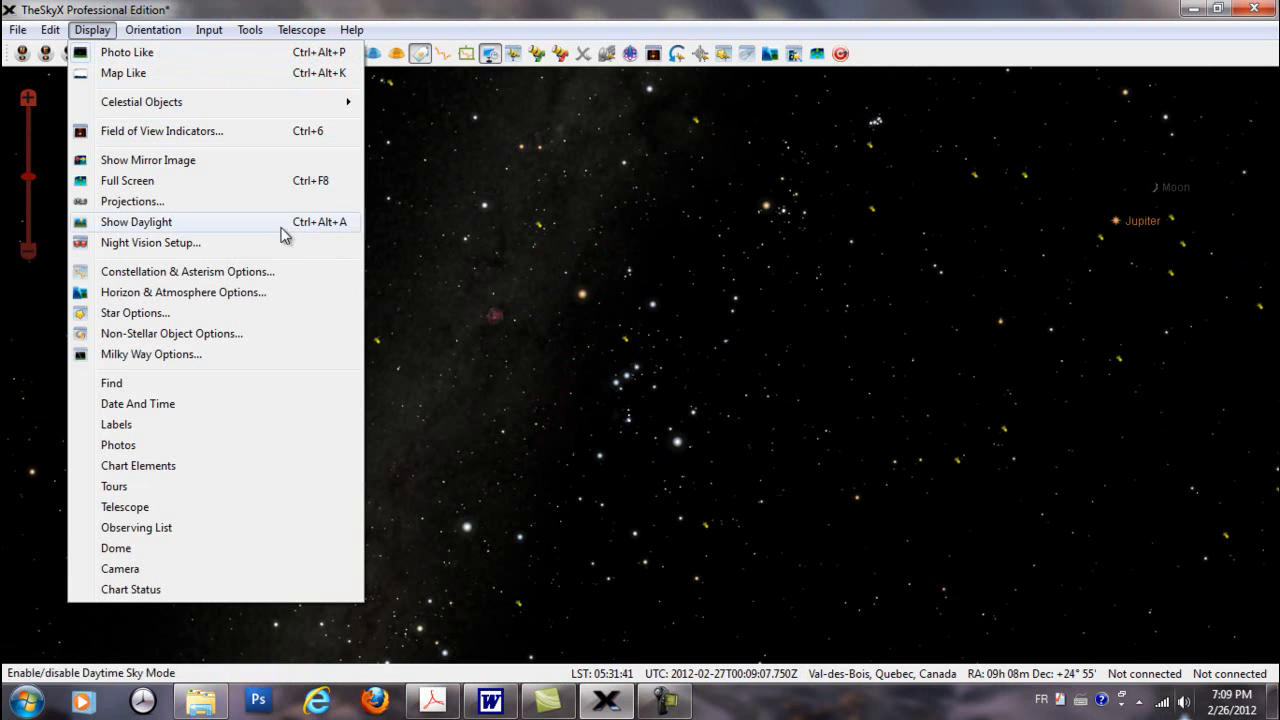
{"action": "left_click", "coordinate": [120, 80]}
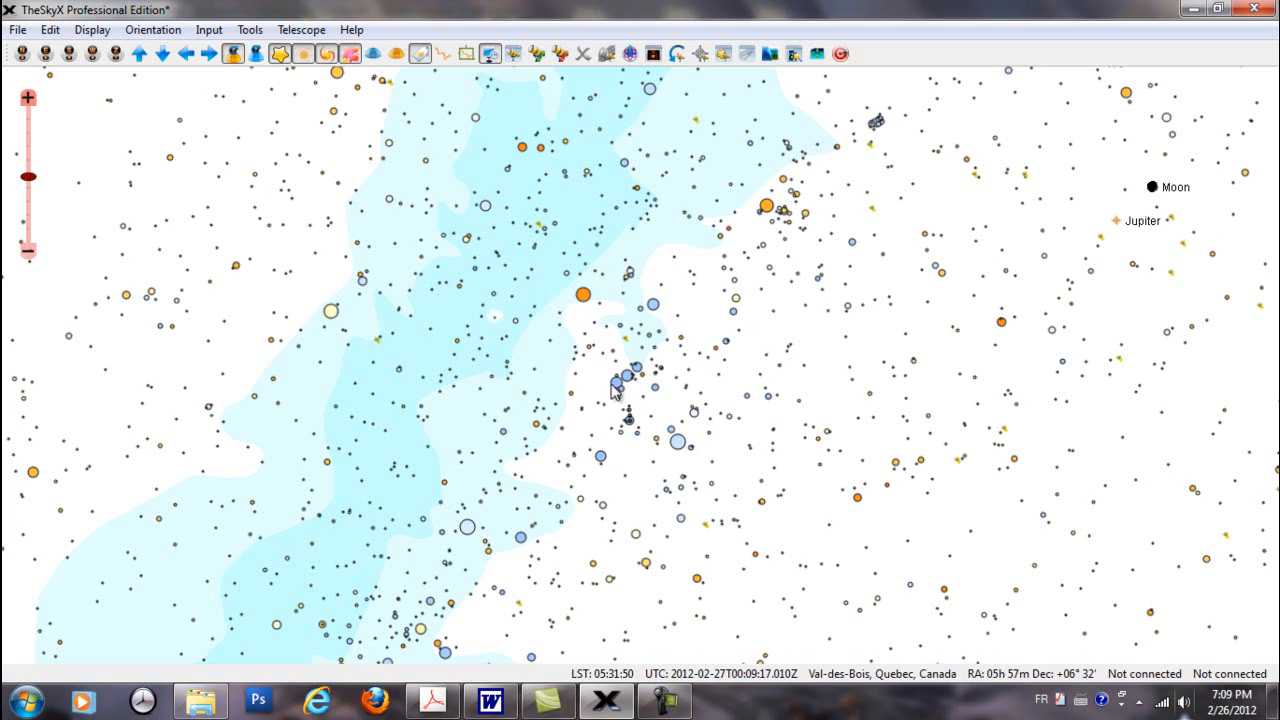
{"action": "scroll", "coordinate": [632, 390], "scroll_direction": "down", "scroll_amount": 3}
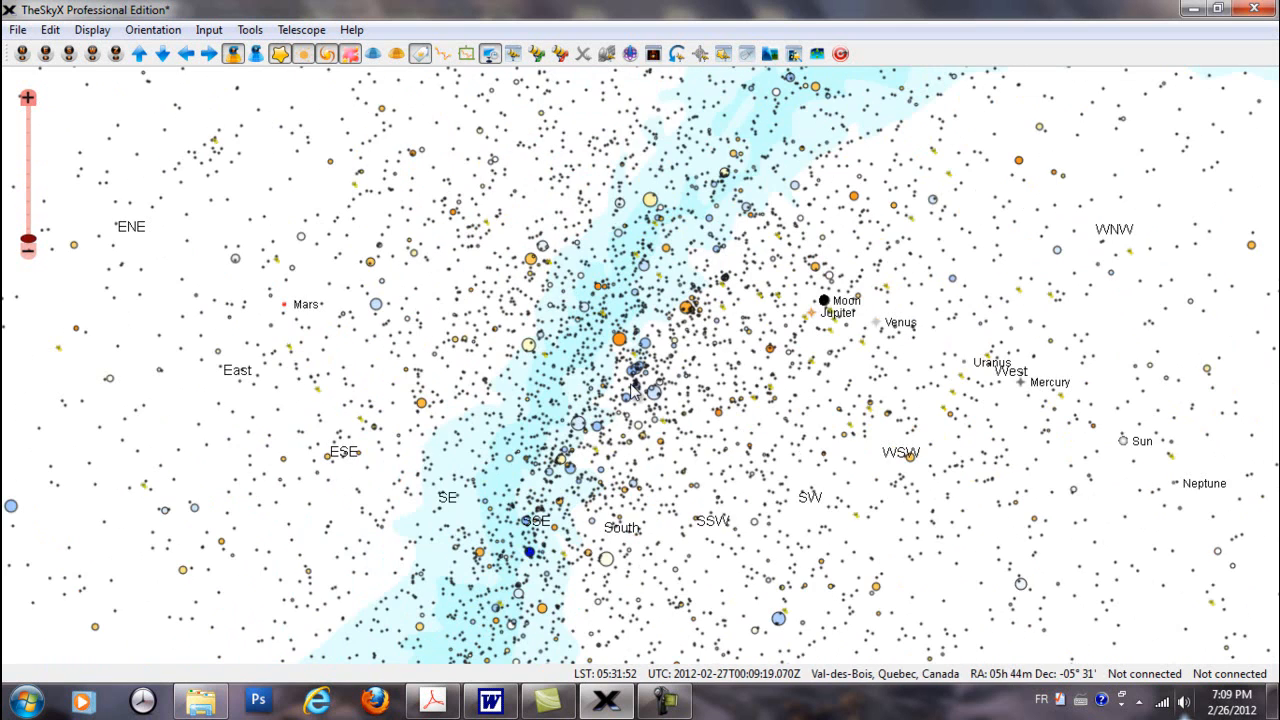
{"action": "scroll", "coordinate": [632, 390], "scroll_direction": "up", "scroll_amount": 2}
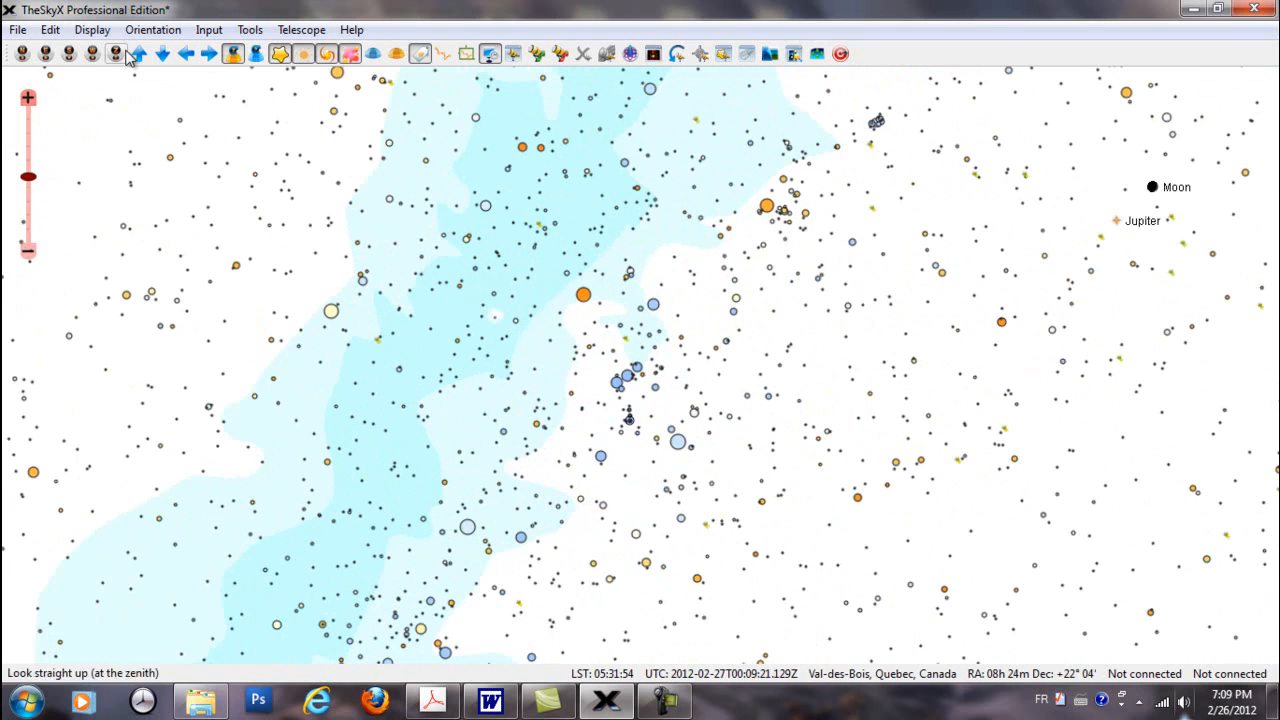
{"action": "left_click", "coordinate": [92, 29]}
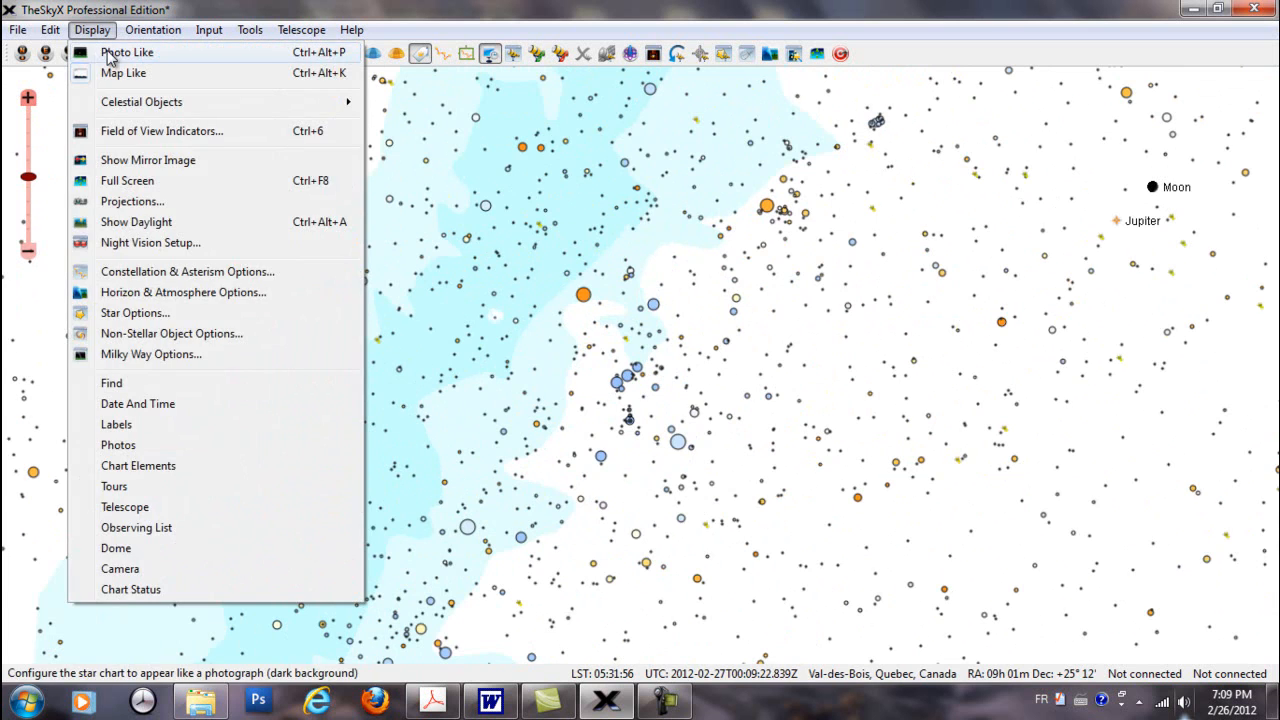
{"action": "left_click", "coordinate": [110, 49]}
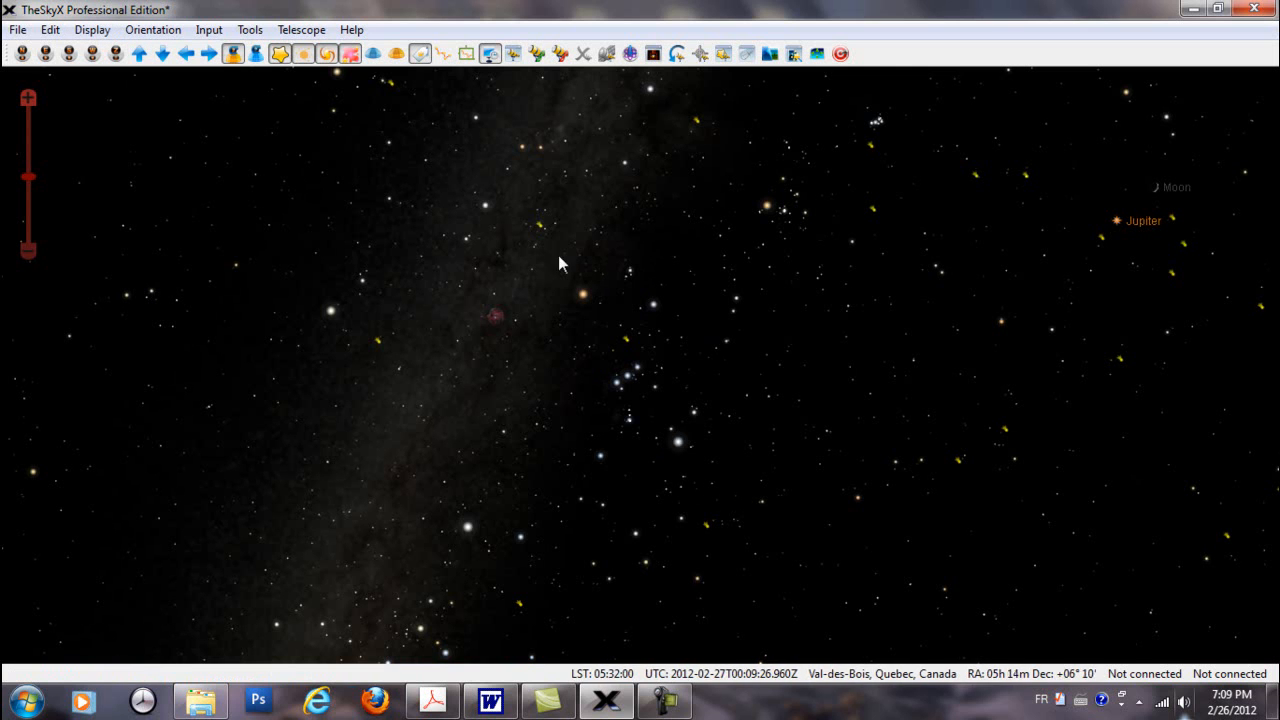
Examine the available printers and options in the print setup, and close it without printing
{"action": "left_click", "coordinate": [48, 29]}
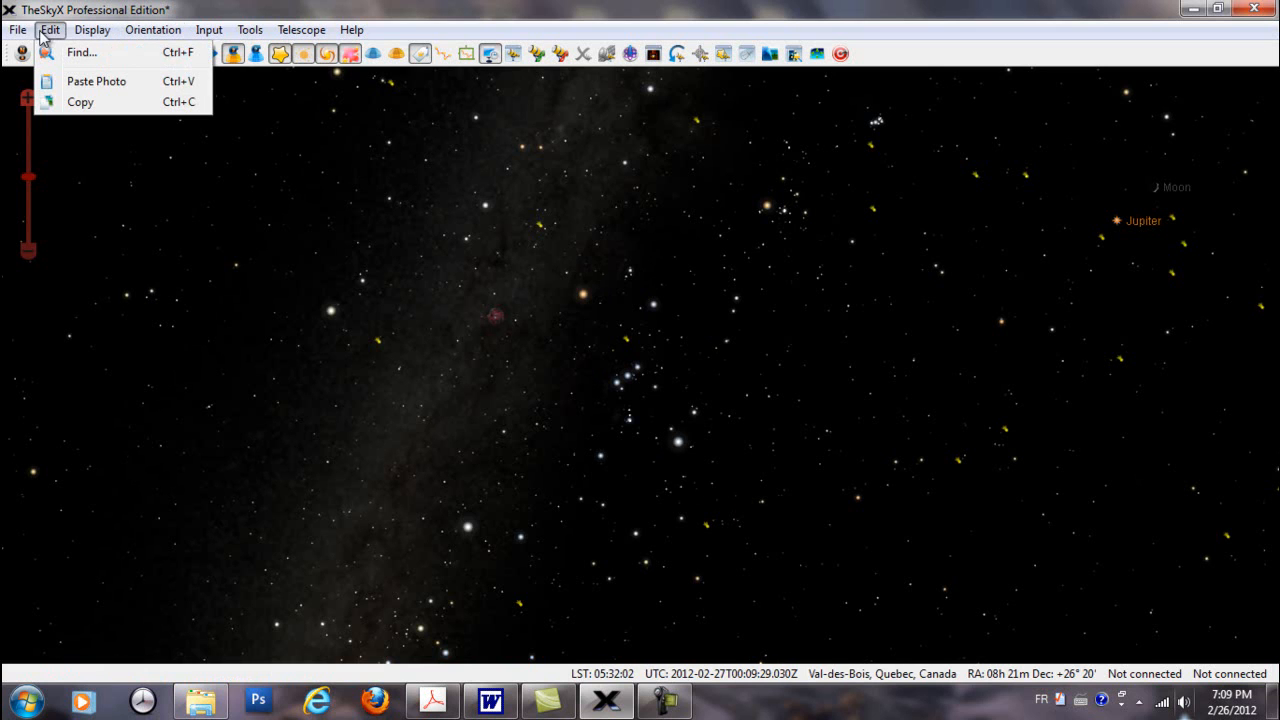
{"action": "mouse_move", "coordinate": [18, 29]}
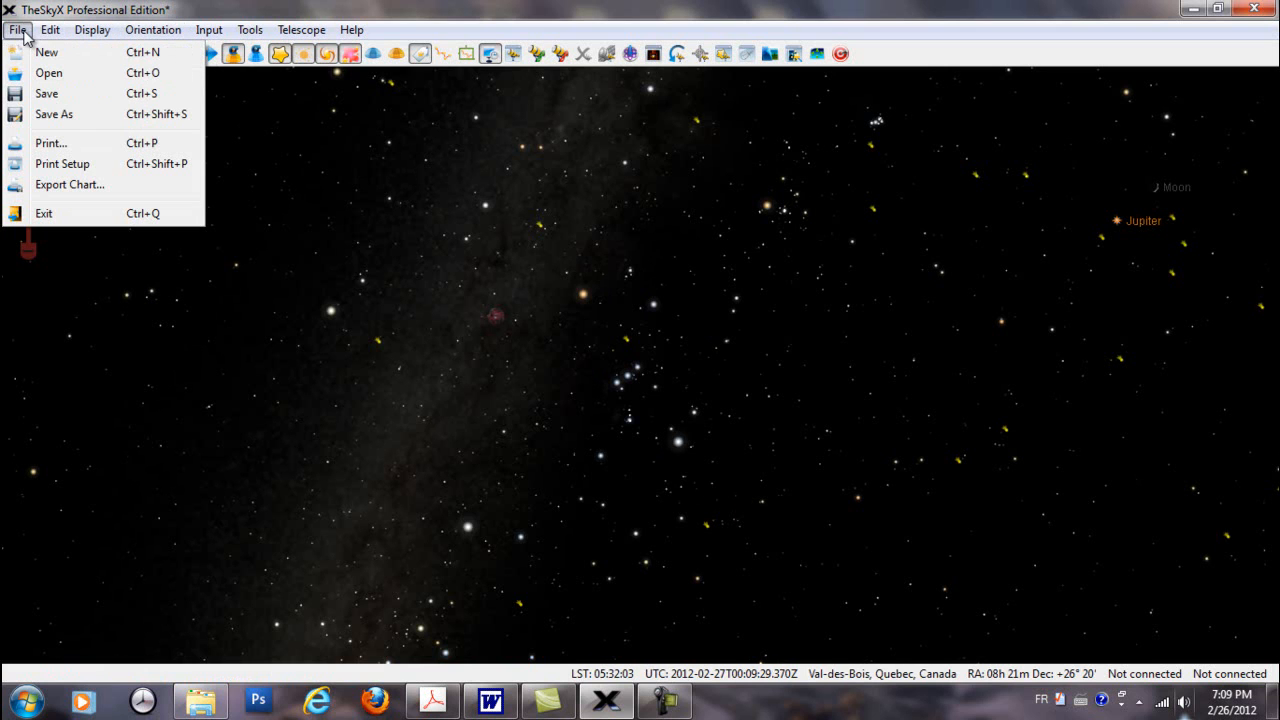
{"action": "left_click", "coordinate": [75, 167]}
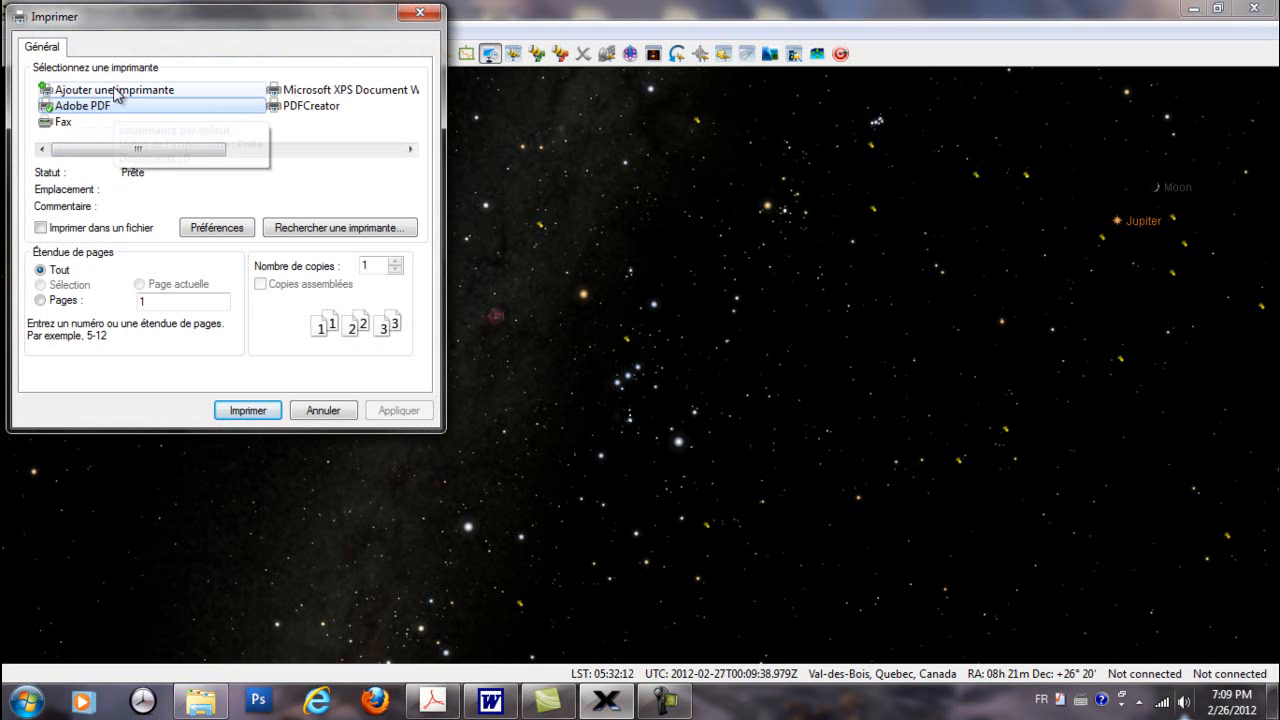
{"action": "left_click", "coordinate": [421, 12]}
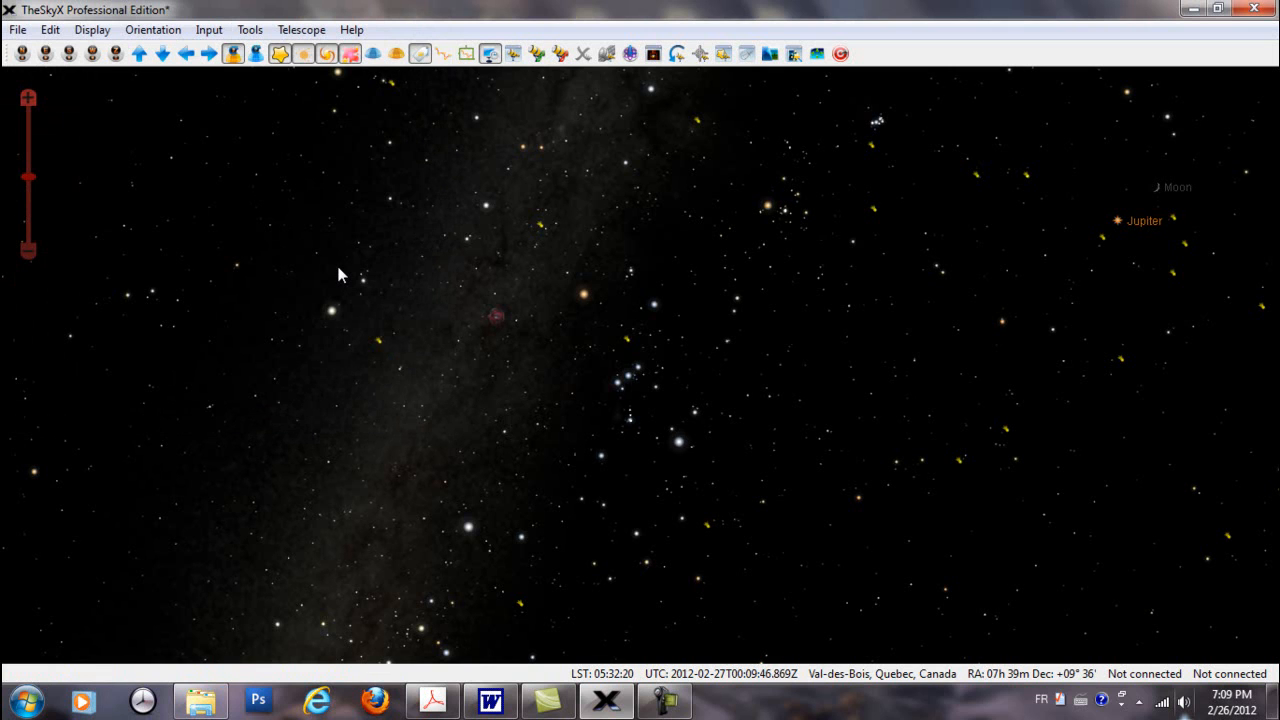
Switch the star chart to the Map Like style for a brief comparison and restore the Photo Like style
{"action": "left_click", "coordinate": [94, 31]}
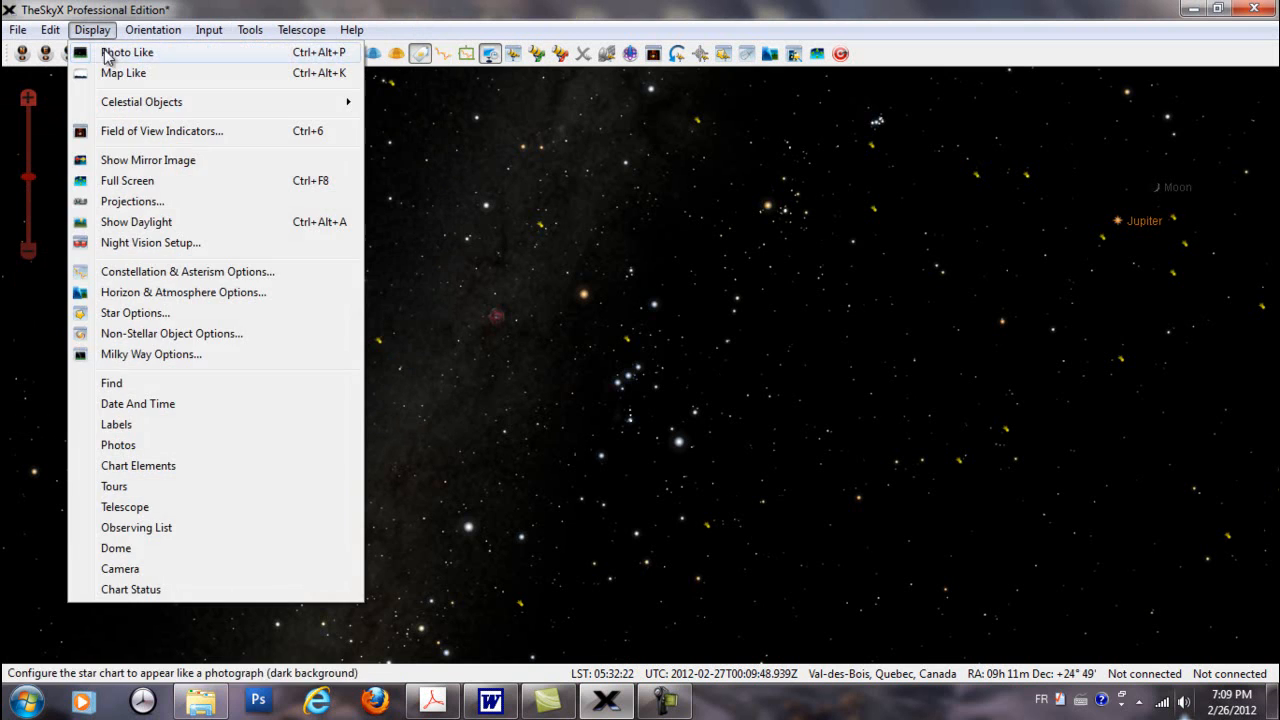
{"action": "left_click", "coordinate": [118, 74]}
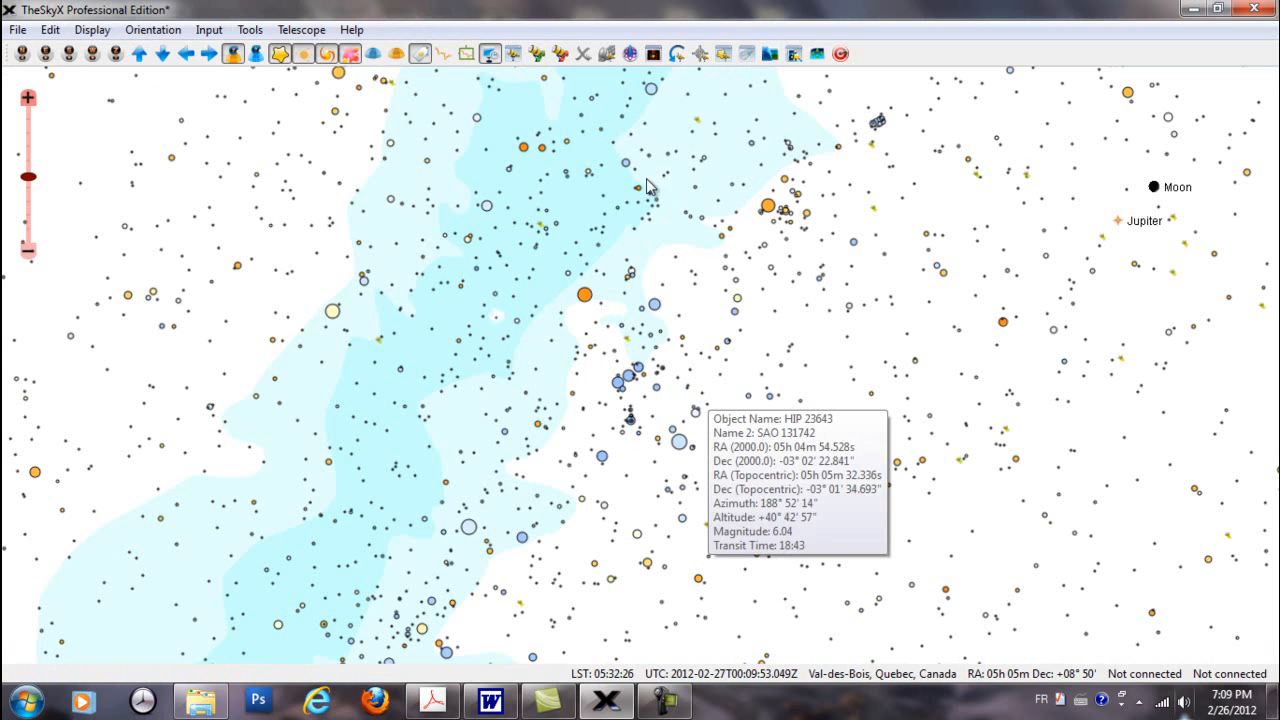
{"action": "left_click", "coordinate": [90, 30]}
{"action": "left_click", "coordinate": [110, 50]}
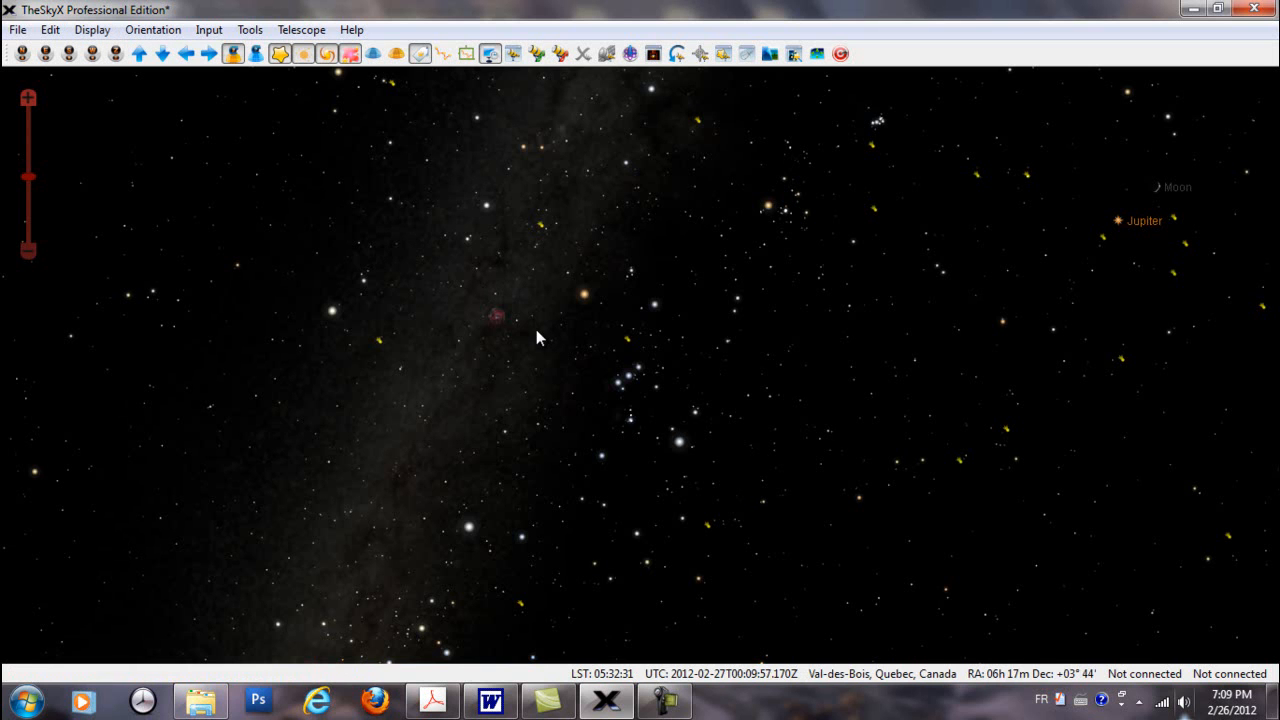